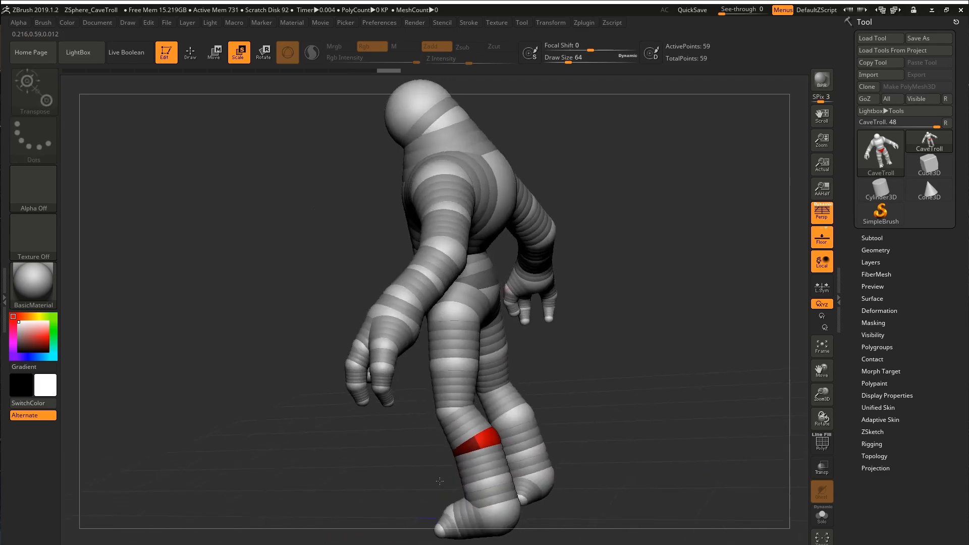
Move and scale the lower-leg and foot ZSpheres to refine the shape of the troll's legs.
{"action": "key", "text": "w"}
{"action": "left_click_drag", "start_coordinate": [516, 386], "coordinate": [511, 383]}
{"action": "right_click_drag", "start_coordinate": [511, 383], "coordinate": [575, 393]}
{"action": "key", "text": "e"}
{"action": "left_click_drag", "start_coordinate": [530, 374], "coordinate": [525, 381]}
{"action": "right_click_drag", "start_coordinate": [596, 374], "coordinate": [448, 242]}
{"action": "right_click_drag", "start_coordinate": [484, 434], "coordinate": [470, 412], "text": "alt"}
{"action": "left_click", "coordinate": [577, 210], "text": "alt"}
{"action": "left_click", "coordinate": [578, 211], "text": "alt"}
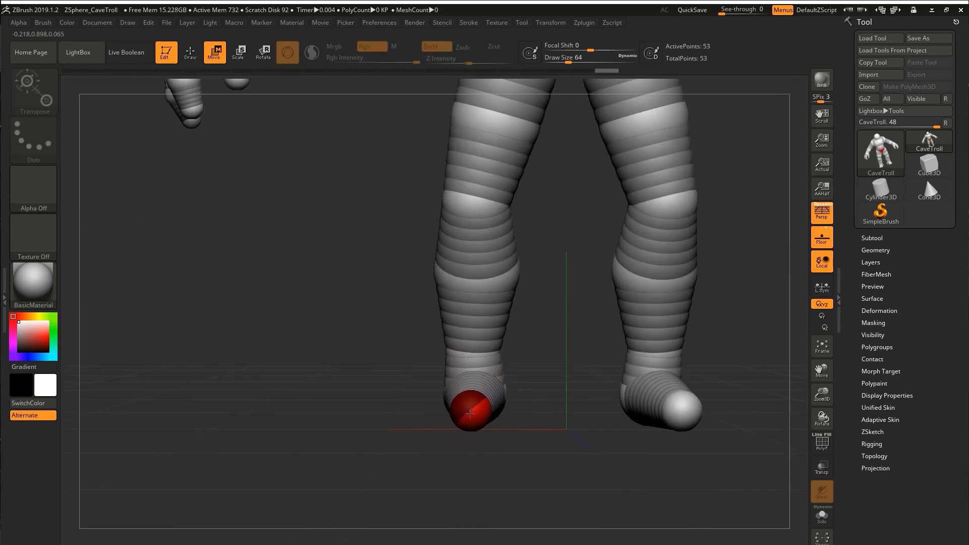
Scale the shin and ankle ZSpheres with a smaller draw size to adjust the leg thickness.
{"action": "key", "text": "e"}
{"action": "left_click_drag", "start_coordinate": [500, 277], "coordinate": [485, 227]}
{"action": "key", "text": "s"}
{"action": "left_click", "coordinate": [481, 347]}
{"action": "left_click_drag", "start_coordinate": [474, 350], "coordinate": [506, 259]}
{"action": "right_click_drag", "start_coordinate": [506, 260], "coordinate": [486, 370], "text": "alt"}
{"action": "left_click_drag", "start_coordinate": [476, 242], "coordinate": [480, 120]}
{"action": "left_click_drag", "start_coordinate": [456, 326], "coordinate": [466, 247]}
{"action": "right_click_drag", "start_coordinate": [469, 242], "coordinate": [555, 272], "text": "alt"}
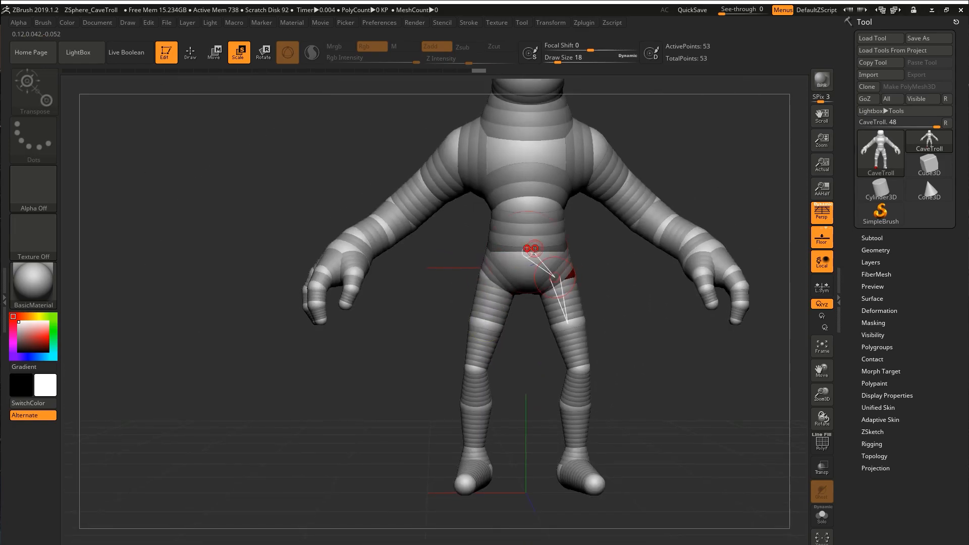
{"action": "key", "text": "ctrl+z"}
{"action": "left_click_drag", "start_coordinate": [409, 192], "coordinate": [421, 132]}
{"action": "left_click_drag", "start_coordinate": [606, 149], "coordinate": [572, 182]}
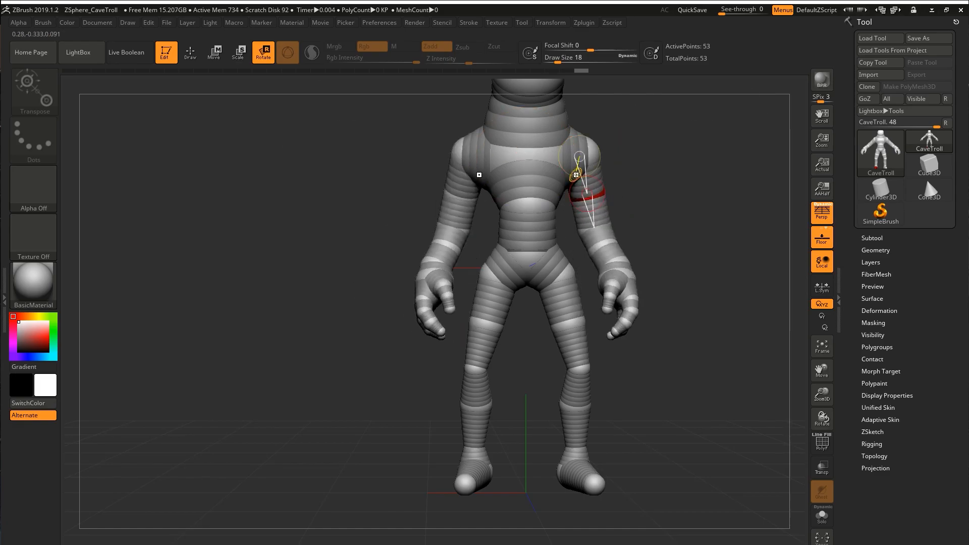
{"action": "key", "text": "ctrl+z"}
Scale the finger ZSpheres and preview the figure's adaptive skin.
{"action": "key", "text": "e"}
{"action": "right_click_drag", "start_coordinate": [631, 190], "coordinate": [546, 323]}
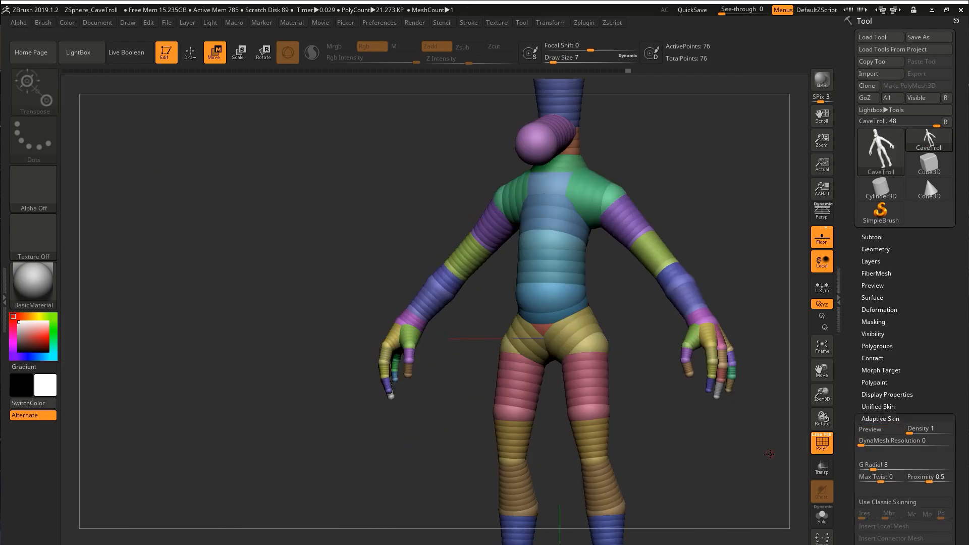
{"action": "key", "text": "a"}
{"action": "mouse_move", "coordinate": [770, 454]}
{"action": "left_mouse_down"}
{"action": "mouse_move", "coordinate": [712, 455]}
{"action": "mouse_move", "coordinate": [747, 449]}
{"action": "mouse_move", "coordinate": [619, 242]}
{"action": "mouse_move", "coordinate": [618, 303]}
{"action": "mouse_move", "coordinate": [596, 303]}
{"action": "left_mouse_up"}
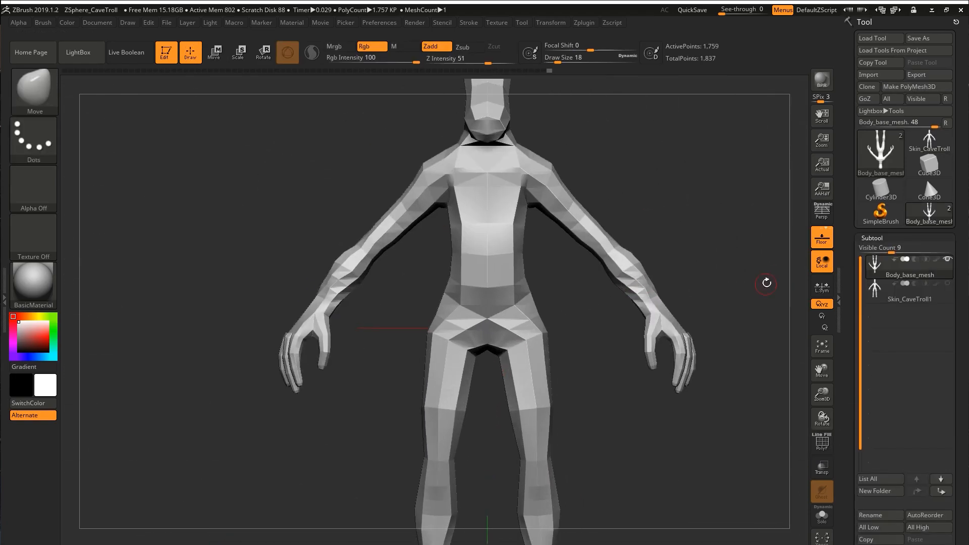
{"action": "left_click_drag", "start_coordinate": [765, 283], "coordinate": [757, 232], "text": "alt"}
{"action": "mouse_move", "coordinate": [757, 232]}
{"action": "left_mouse_down"}
{"action": "mouse_move", "coordinate": [672, 231]}
{"action": "mouse_move", "coordinate": [747, 232]}
{"action": "left_mouse_up"}
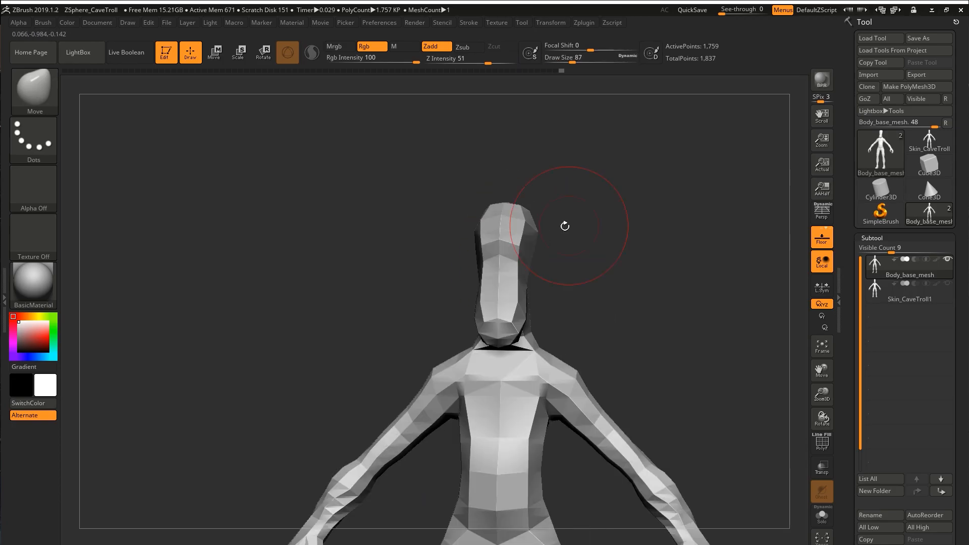
Set the Move brush's draw size to 23 and pull the body mesh's face and head into a rough shape.
{"action": "type", "text": "s23"}
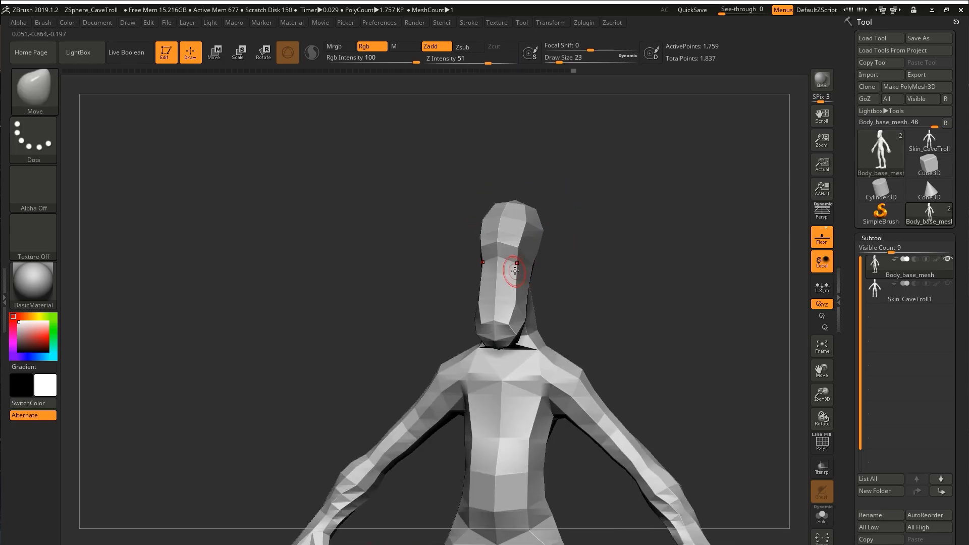
{"action": "left_click_drag", "start_coordinate": [526, 283], "coordinate": [480, 257]}
{"action": "mouse_move", "coordinate": [483, 307]}
{"action": "left_mouse_down"}
{"action": "mouse_move", "coordinate": [530, 299]}
{"action": "mouse_move", "coordinate": [502, 304]}
{"action": "mouse_move", "coordinate": [494, 368]}
{"action": "left_mouse_up"}
{"action": "key", "text": "s"}
{"action": "key", "text": "shift"}
{"action": "mouse_move", "coordinate": [494, 368]}
{"action": "right_mouse_down"}
{"action": "mouse_move", "coordinate": [515, 303]}
{"action": "mouse_move", "coordinate": [562, 297]}
{"action": "mouse_move", "coordinate": [571, 282]}
{"action": "mouse_move", "coordinate": [515, 303]}
{"action": "right_mouse_up"}
{"action": "mouse_move", "coordinate": [580, 329]}
{"action": "right_mouse_down"}
{"action": "mouse_move", "coordinate": [550, 323]}
{"action": "mouse_move", "coordinate": [580, 308]}
{"action": "right_mouse_up"}
{"action": "left_click_drag", "start_coordinate": [613, 235], "coordinate": [603, 235]}
{"action": "right_click_drag", "start_coordinate": [603, 235], "coordinate": [535, 222]}
{"action": "left_click_drag", "start_coordinate": [646, 258], "coordinate": [631, 258]}
{"action": "left_click_drag", "start_coordinate": [640, 308], "coordinate": [630, 309]}
Refine the brow, nose and jaw forms of the troll's head with the Move brush.
{"action": "right_click_drag", "start_coordinate": [630, 309], "coordinate": [595, 303]}
{"action": "left_click_drag", "start_coordinate": [583, 298], "coordinate": [590, 299]}
{"action": "right_click_drag", "start_coordinate": [590, 299], "coordinate": [582, 342]}
{"action": "left_click_drag", "start_coordinate": [582, 341], "coordinate": [585, 348]}
{"action": "mouse_move", "coordinate": [585, 348]}
{"action": "right_mouse_down"}
{"action": "mouse_move", "coordinate": [599, 347]}
{"action": "mouse_move", "coordinate": [589, 375]}
{"action": "mouse_move", "coordinate": [550, 353]}
{"action": "right_mouse_up"}
{"action": "left_click_drag", "start_coordinate": [550, 354], "coordinate": [546, 348]}
{"action": "right_click_drag", "start_coordinate": [547, 343], "coordinate": [581, 314]}
{"action": "left_click_drag", "start_coordinate": [580, 314], "coordinate": [580, 303]}
{"action": "right_click_drag", "start_coordinate": [579, 303], "coordinate": [533, 329]}
{"action": "left_click_drag", "start_coordinate": [534, 329], "coordinate": [527, 331]}
{"action": "left_click_drag", "start_coordinate": [527, 331], "coordinate": [531, 332], "text": "shift"}
Reshape the belly and hips with the Move brush, from the front and from the side.
{"action": "right_click_drag", "start_coordinate": [560, 297], "coordinate": [564, 283]}
{"action": "left_click_drag", "start_coordinate": [560, 286], "coordinate": [567, 271]}
{"action": "left_click_drag", "start_coordinate": [561, 308], "coordinate": [565, 328]}
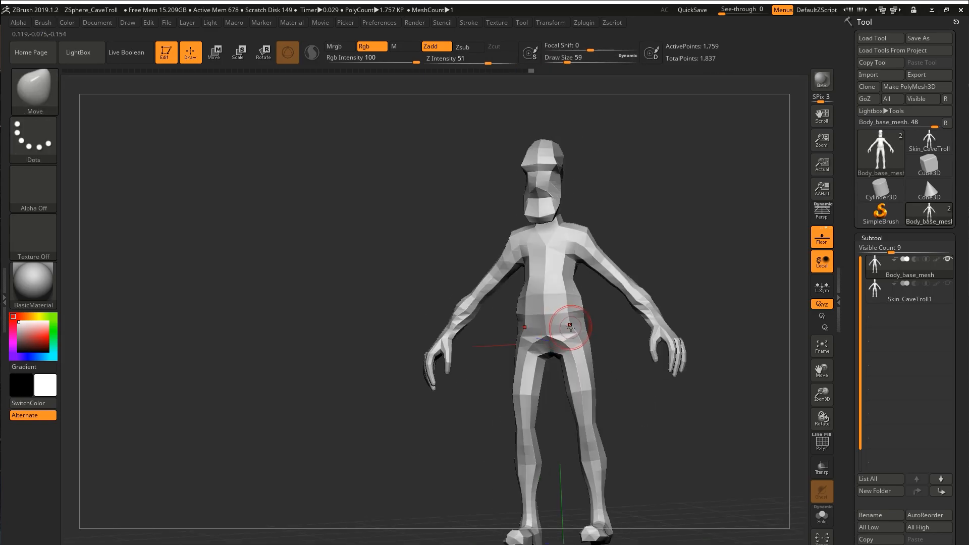
{"action": "right_click_drag", "start_coordinate": [515, 312], "coordinate": [498, 312]}
{"action": "key", "text": "s"}
{"action": "left_click_drag", "start_coordinate": [521, 303], "coordinate": [515, 303]}
{"action": "left_click_drag", "start_coordinate": [529, 314], "coordinate": [524, 316]}
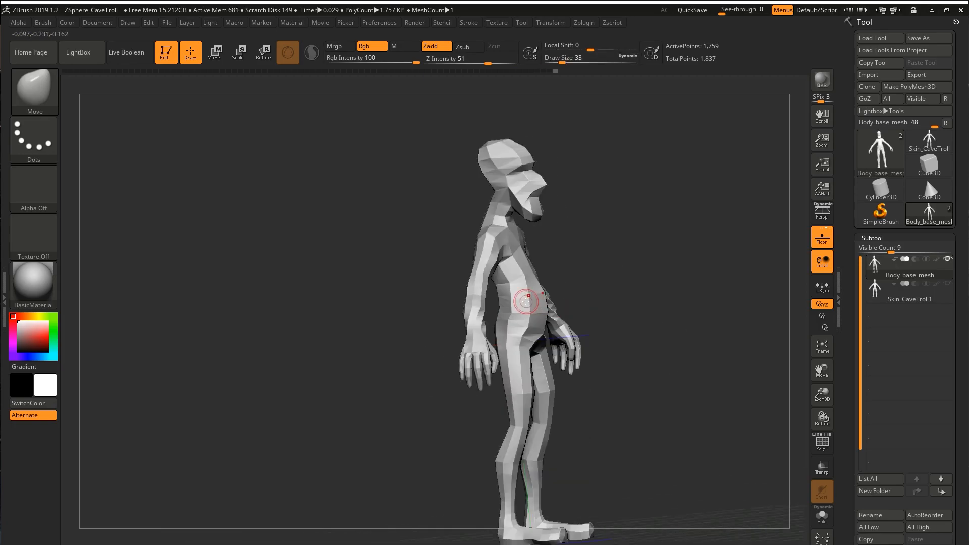
{"action": "right_click_drag", "start_coordinate": [516, 327], "coordinate": [506, 327]}
{"action": "key", "text": "s"}
Turn on perspective and adjust the figure's upper-body silhouette with the Move brush.
{"action": "left_click", "coordinate": [821, 211]}
{"action": "right_click_drag", "start_coordinate": [672, 146], "coordinate": [671, 247], "text": "alt"}
{"action": "right_click_drag", "start_coordinate": [671, 247], "coordinate": [561, 230]}
{"action": "key", "text": "s"}
{"action": "left_click_drag", "start_coordinate": [563, 223], "coordinate": [583, 227]}
{"action": "left_click_drag", "start_coordinate": [610, 153], "coordinate": [612, 144]}
{"action": "right_click_drag", "start_coordinate": [656, 169], "coordinate": [566, 208]}
{"action": "key", "text": "s"}
Shape the facial planes with short Move brush strokes, varying the brush size.
{"action": "left_click_drag", "start_coordinate": [567, 209], "coordinate": [559, 210]}
{"action": "mouse_move", "coordinate": [546, 201]}
{"action": "right_mouse_down"}
{"action": "mouse_move", "coordinate": [563, 203]}
{"action": "mouse_move", "coordinate": [546, 201]}
{"action": "right_mouse_up"}
{"action": "left_click_drag", "start_coordinate": [544, 201], "coordinate": [531, 213]}
{"action": "key", "text": "s"}
{"action": "right_click_drag", "start_coordinate": [512, 215], "coordinate": [528, 217]}
{"action": "key", "text": "s"}
{"action": "left_click_drag", "start_coordinate": [519, 226], "coordinate": [525, 228]}
{"action": "right_click_drag", "start_coordinate": [508, 237], "coordinate": [531, 243]}
{"action": "key", "text": "s"}
Fine-tune the lower part of the face with a resized Move brush.
{"action": "left_click_drag", "start_coordinate": [531, 242], "coordinate": [525, 241]}
{"action": "left_click_drag", "start_coordinate": [525, 242], "coordinate": [525, 237]}
{"action": "right_click_drag", "start_coordinate": [527, 239], "coordinate": [571, 242]}
{"action": "left_click_drag", "start_coordinate": [525, 241], "coordinate": [524, 246]}
{"action": "mouse_move", "coordinate": [525, 245]}
{"action": "right_mouse_down"}
{"action": "mouse_move", "coordinate": [538, 248]}
{"action": "mouse_move", "coordinate": [514, 258]}
{"action": "right_mouse_up"}
{"action": "left_click_drag", "start_coordinate": [513, 259], "coordinate": [513, 254]}
{"action": "right_click_drag", "start_coordinate": [514, 254], "coordinate": [620, 234]}
Adjust the overall head profile with larger and smaller Move brush strokes.
{"action": "key", "text": "bracketright"}
{"action": "mouse_move", "coordinate": [545, 235]}
{"action": "right_mouse_down"}
{"action": "mouse_move", "coordinate": [580, 236]}
{"action": "mouse_move", "coordinate": [596, 217]}
{"action": "mouse_move", "coordinate": [571, 213]}
{"action": "right_mouse_up"}
{"action": "key", "text": "bracketleft"}
{"action": "left_click_drag", "start_coordinate": [569, 160], "coordinate": [565, 156]}
{"action": "right_click_drag", "start_coordinate": [566, 156], "coordinate": [609, 163]}
{"action": "left_click_drag", "start_coordinate": [569, 168], "coordinate": [572, 168]}
{"action": "mouse_move", "coordinate": [596, 212]}
{"action": "right_mouse_down"}
{"action": "mouse_move", "coordinate": [552, 217]}
{"action": "mouse_move", "coordinate": [600, 227]}
{"action": "mouse_move", "coordinate": [520, 273]}
{"action": "mouse_move", "coordinate": [686, 270]}
{"action": "mouse_move", "coordinate": [649, 274]}
{"action": "mouse_move", "coordinate": [657, 280]}
{"action": "right_mouse_up"}
Select the Move brush, resize it, and reshape the forearm and hand.
{"action": "key", "text": "shift+f"}
Isolate the two hands with the polygroup wireframe shown and switch to the Move gizmo.
{"action": "key", "text": "shift+f"}
{"action": "right_click_drag", "start_coordinate": [662, 333], "coordinate": [658, 318]}
{"action": "left_click_drag", "start_coordinate": [657, 318], "coordinate": [649, 318]}
{"action": "mouse_move", "coordinate": [649, 318]}
{"action": "right_mouse_down"}
{"action": "mouse_move", "coordinate": [671, 323]}
{"action": "mouse_move", "coordinate": [664, 341]}
{"action": "mouse_move", "coordinate": [650, 292]}
{"action": "mouse_move", "coordinate": [681, 303]}
{"action": "right_mouse_up"}
{"action": "key", "text": "b"}
{"action": "key", "text": "m"}
{"action": "key", "text": "v"}
{"action": "key", "text": "s"}
{"action": "left_click_drag", "start_coordinate": [681, 313], "coordinate": [674, 316]}
{"action": "right_click_drag", "start_coordinate": [675, 315], "coordinate": [671, 316]}
{"action": "left_click_drag", "start_coordinate": [671, 316], "coordinate": [677, 313]}
{"action": "right_click_drag", "start_coordinate": [698, 291], "coordinate": [707, 267], "text": "ctrl"}
{"action": "mouse_move", "coordinate": [706, 267]}
{"action": "right_mouse_down"}
{"action": "mouse_move", "coordinate": [727, 244]}
{"action": "mouse_move", "coordinate": [667, 235]}
{"action": "right_mouse_up"}
{"action": "left_click_drag", "start_coordinate": [667, 235], "coordinate": [682, 268]}
{"action": "mouse_move", "coordinate": [697, 302]}
{"action": "right_mouse_down"}
{"action": "mouse_move", "coordinate": [688, 323]}
{"action": "mouse_move", "coordinate": [682, 269]}
{"action": "right_mouse_up"}
{"action": "key", "text": "shift+f"}
{"action": "left_click_drag", "start_coordinate": [671, 292], "coordinate": [746, 379], "text": "ctrl+alt+shift"}
{"action": "left_click", "coordinate": [678, 261], "text": "ctrl+shift"}
{"action": "left_click", "coordinate": [704, 279], "text": "ctrl+shift"}
{"action": "right_click_drag", "start_coordinate": [703, 276], "coordinate": [654, 283], "text": "shift"}
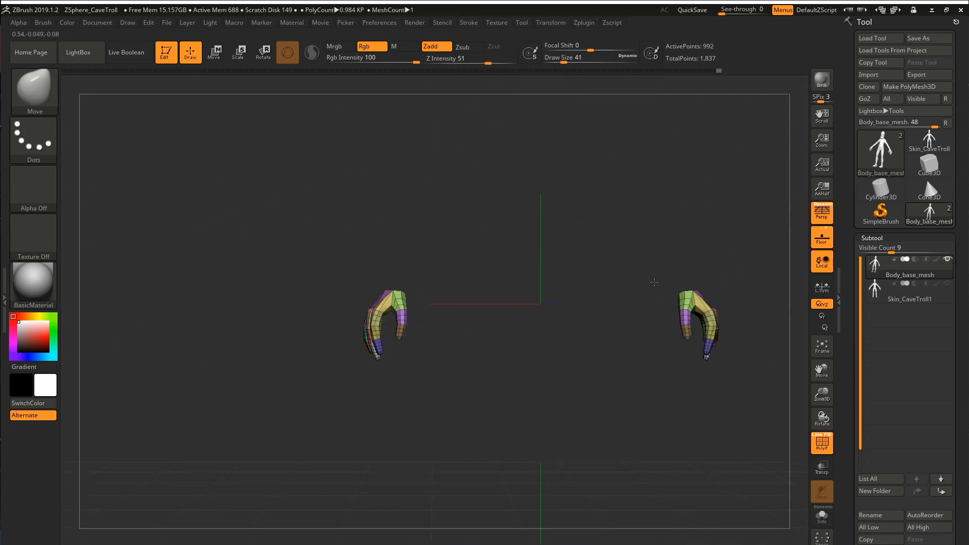
{"action": "left_click", "coordinate": [712, 391], "text": "ctrl+shift"}
{"action": "left_click", "coordinate": [712, 390], "text": "ctrl"}
{"action": "key", "text": "w"}
{"action": "left_click", "coordinate": [529, 224]}
{"action": "right_click_drag", "start_coordinate": [636, 369], "coordinate": [653, 203]}
{"action": "left_click_drag", "start_coordinate": [618, 238], "coordinate": [628, 153]}
{"action": "key", "text": "ctrl+z"}
{"action": "left_click", "coordinate": [822, 262]}
{"action": "key", "text": "ctrl+z"}
Enable local symmetry with Local on and transform both hands together with the gizmo.
{"action": "left_click", "coordinate": [822, 286]}
{"action": "left_click", "coordinate": [821, 261]}
{"action": "mouse_move", "coordinate": [628, 153]}
{"action": "right_mouse_down", "text": "shift"}
{"action": "mouse_move", "coordinate": [608, 206]}
{"action": "mouse_move", "coordinate": [678, 202]}
{"action": "mouse_move", "coordinate": [656, 303]}
{"action": "right_mouse_up", "text": "shift"}
{"action": "left_click_drag", "start_coordinate": [601, 181], "coordinate": [621, 199], "text": "ctrl"}
{"action": "right_click_drag", "start_coordinate": [621, 323], "coordinate": [609, 167], "text": "alt"}
Return to Draw mode, hide the polygroup wireframe and continue shaping the full body with a resized Move brush.
{"action": "key", "text": "q"}
{"action": "mouse_move", "coordinate": [581, 242]}
{"action": "right_mouse_down"}
{"action": "mouse_move", "coordinate": [560, 255]}
{"action": "mouse_move", "coordinate": [548, 222]}
{"action": "right_mouse_up"}
{"action": "key", "text": "shift+f"}
{"action": "key", "text": "s"}
{"action": "left_click_drag", "start_coordinate": [527, 201], "coordinate": [513, 202]}
{"action": "right_click_drag", "start_coordinate": [560, 201], "coordinate": [510, 197]}
Check the body mesh with subdivision smoothing, and return to the low-resolution view.
{"action": "key", "text": "d"}
{"action": "mouse_move", "coordinate": [550, 206]}
{"action": "right_mouse_down", "text": "ctrl"}
{"action": "mouse_move", "coordinate": [557, 182]}
{"action": "mouse_move", "coordinate": [565, 313]}
{"action": "right_mouse_up", "text": "ctrl"}
{"action": "right_click_drag", "start_coordinate": [566, 313], "coordinate": [550, 283]}
{"action": "right_click_drag", "start_coordinate": [535, 202], "coordinate": [537, 243], "text": "ctrl"}
{"action": "key", "text": "shift+d"}
Refine the head, neck and shoulder area of the low-resolution mesh with the Move brush.
{"action": "left_click_drag", "start_coordinate": [561, 243], "coordinate": [550, 242]}
{"action": "right_click_drag", "start_coordinate": [548, 241], "coordinate": [611, 235]}
{"action": "right_click_drag", "start_coordinate": [540, 152], "coordinate": [545, 134], "text": "ctrl"}
{"action": "right_click_drag", "start_coordinate": [545, 134], "coordinate": [521, 154]}
{"action": "right_click_drag", "start_coordinate": [593, 243], "coordinate": [550, 264]}
{"action": "mouse_move", "coordinate": [612, 265]}
{"action": "right_mouse_down"}
{"action": "mouse_move", "coordinate": [555, 318]}
{"action": "mouse_move", "coordinate": [622, 257]}
{"action": "mouse_move", "coordinate": [548, 260]}
{"action": "right_mouse_up"}
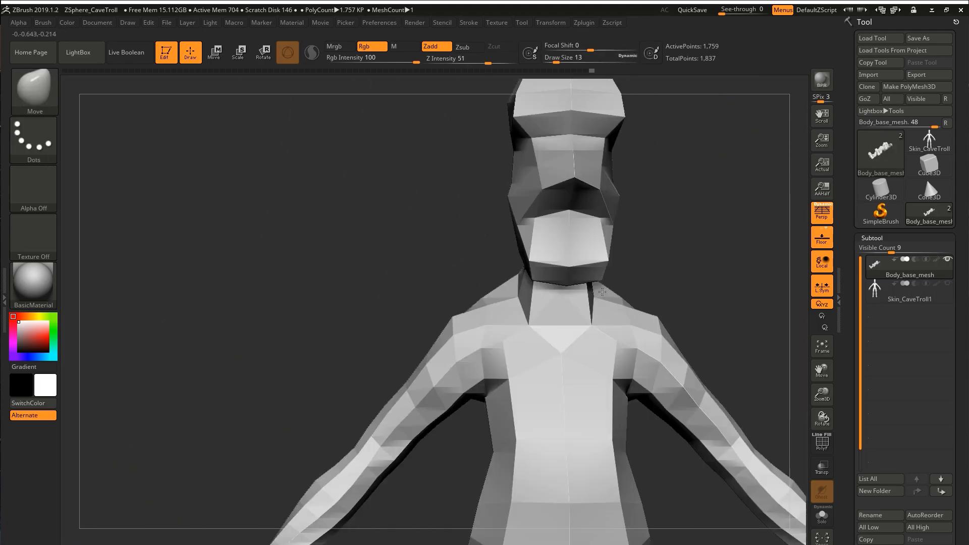
Reshape the neck, shoulders and upper arms of the low-resolution body with the Move brush.
{"action": "left_click_drag", "start_coordinate": [529, 259], "coordinate": [538, 252]}
{"action": "right_click_drag", "start_coordinate": [613, 272], "coordinate": [616, 221], "text": "ctrl"}
{"action": "left_click", "coordinate": [616, 221], "text": "ctrl+shift"}
{"action": "right_click_drag", "start_coordinate": [505, 302], "coordinate": [338, 427]}
{"action": "left_click_drag", "start_coordinate": [351, 429], "coordinate": [345, 430]}
{"action": "right_click_drag", "start_coordinate": [505, 353], "coordinate": [394, 343]}
{"action": "right_click_drag", "start_coordinate": [555, 323], "coordinate": [641, 288], "text": "ctrl"}
{"action": "left_click", "coordinate": [596, 275], "text": "ctrl+shift"}
{"action": "right_click_drag", "start_coordinate": [555, 343], "coordinate": [557, 290], "text": "alt"}
{"action": "left_click_drag", "start_coordinate": [488, 448], "coordinate": [393, 241], "text": "ctrl"}
{"action": "left_click_drag", "start_coordinate": [449, 255], "coordinate": [487, 298], "text": "ctrl"}
Show the polygroup wireframe and adjust the hip and leg area with the transform gizmo.
{"action": "key", "text": "shift+f"}
{"action": "left_click", "coordinate": [428, 248], "text": "ctrl+shift"}
{"action": "left_click", "coordinate": [428, 248], "text": "ctrl+shift"}
{"action": "left_click", "coordinate": [427, 283], "text": "ctrl+shift"}
{"action": "left_click", "coordinate": [457, 277], "text": "ctrl+shift"}
{"action": "left_click", "coordinate": [429, 244], "text": "ctrl+shift"}
{"action": "left_click", "coordinate": [429, 244], "text": "ctrl+shift"}
{"action": "left_click", "coordinate": [427, 348], "text": "ctrl+shift"}
{"action": "left_click", "coordinate": [430, 399], "text": "ctrl+shift"}
{"action": "left_click", "coordinate": [483, 326], "text": "ctrl"}
{"action": "left_click", "coordinate": [483, 323], "text": "ctrl+shift"}
{"action": "left_click", "coordinate": [484, 303], "text": "ctrl"}
{"action": "key", "text": "w"}
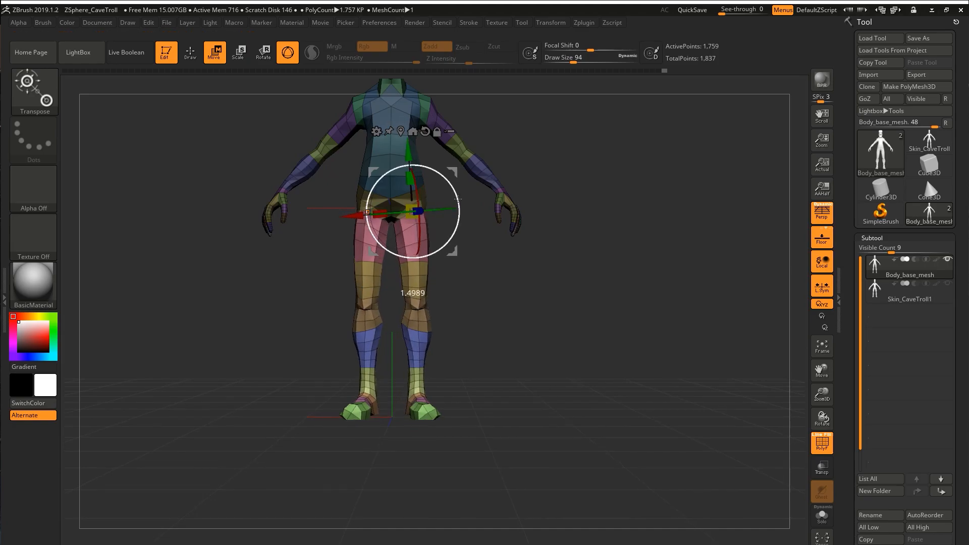
{"action": "right_click_drag", "start_coordinate": [458, 162], "coordinate": [433, 218], "text": "alt"}
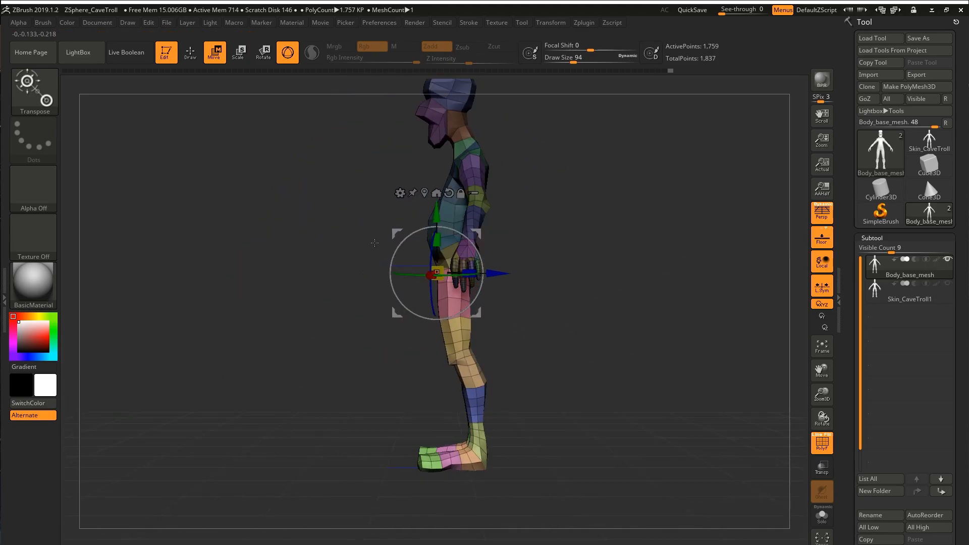
Return to Draw mode, hide the polygroup wireframe and reshape the hips and buttocks with the Move brush at draw size 94.
{"action": "key", "text": "q"}
{"action": "right_click_drag", "start_coordinate": [375, 241], "coordinate": [404, 247]}
{"action": "right_click_drag", "start_coordinate": [485, 297], "coordinate": [500, 347], "text": "ctrl"}
{"action": "key", "text": "shift+f"}
{"action": "mouse_move", "coordinate": [394, 288]}
{"action": "right_mouse_down"}
{"action": "mouse_move", "coordinate": [543, 281]}
{"action": "mouse_move", "coordinate": [545, 267]}
{"action": "right_mouse_up"}
{"action": "right_click_drag", "start_coordinate": [474, 267], "coordinate": [468, 292], "text": "ctrl"}
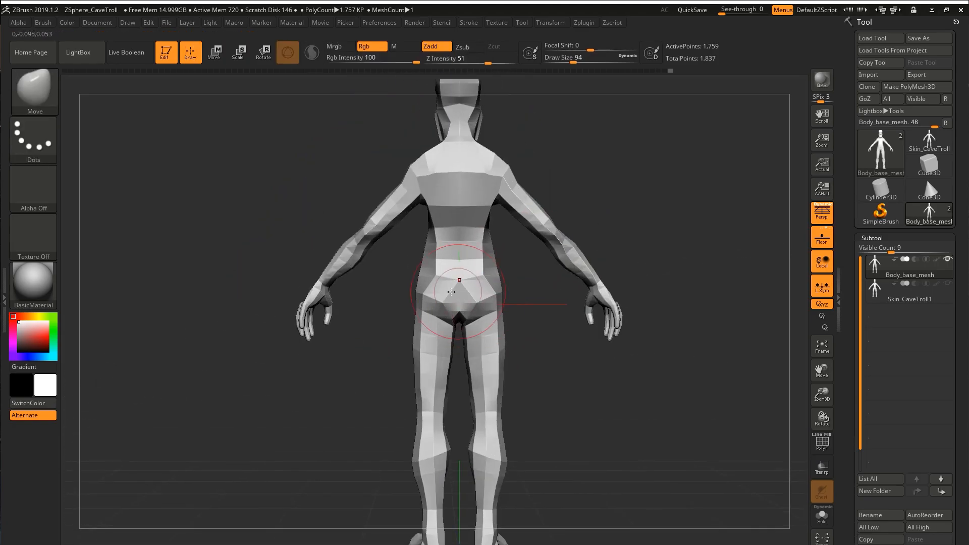
{"action": "right_click_drag", "start_coordinate": [429, 268], "coordinate": [465, 275]}
Refine the proportions of the body with the Move brush, changing its size to suit each area.
{"action": "key", "text": "s"}
{"action": "left_click_drag", "start_coordinate": [465, 277], "coordinate": [454, 277]}
{"action": "mouse_move", "coordinate": [454, 272]}
{"action": "right_mouse_down"}
{"action": "mouse_move", "coordinate": [440, 262]}
{"action": "mouse_move", "coordinate": [395, 309]}
{"action": "right_mouse_up"}
{"action": "key", "text": "s"}
{"action": "left_click_drag", "start_coordinate": [395, 310], "coordinate": [392, 310]}
{"action": "right_click_drag", "start_coordinate": [393, 318], "coordinate": [414, 283]}
{"action": "right_click_drag", "start_coordinate": [414, 283], "coordinate": [411, 312], "text": "ctrl"}
{"action": "key", "text": "s"}
{"action": "left_click_drag", "start_coordinate": [411, 313], "coordinate": [416, 313]}
{"action": "mouse_move", "coordinate": [417, 313]}
{"action": "right_mouse_down"}
{"action": "mouse_move", "coordinate": [406, 343]}
{"action": "mouse_move", "coordinate": [401, 263]}
{"action": "right_mouse_up"}
Correct the body silhouette from several angles with the Move brush, checking the polygroup wireframe along the way.
{"action": "right_click_drag", "start_coordinate": [354, 243], "coordinate": [399, 242], "text": "shift"}
{"action": "right_click_drag", "start_coordinate": [399, 237], "coordinate": [391, 253], "text": "ctrl"}
{"action": "mouse_move", "coordinate": [372, 217]}
{"action": "right_mouse_down"}
{"action": "mouse_move", "coordinate": [389, 223]}
{"action": "mouse_move", "coordinate": [374, 227]}
{"action": "mouse_move", "coordinate": [429, 237]}
{"action": "mouse_move", "coordinate": [419, 208]}
{"action": "mouse_move", "coordinate": [427, 217]}
{"action": "right_mouse_up"}
{"action": "key", "text": "shift+f"}
{"action": "mouse_move", "coordinate": [427, 217]}
{"action": "right_mouse_down", "text": "ctrl"}
{"action": "mouse_move", "coordinate": [429, 242]}
{"action": "mouse_move", "coordinate": [426, 86]}
{"action": "right_mouse_up", "text": "ctrl"}
{"action": "right_click_drag", "start_coordinate": [333, 197], "coordinate": [302, 201]}
{"action": "left_click_drag", "start_coordinate": [288, 206], "coordinate": [297, 214]}
{"action": "mouse_move", "coordinate": [296, 214]}
{"action": "right_mouse_down"}
{"action": "mouse_move", "coordinate": [300, 203]}
{"action": "mouse_move", "coordinate": [403, 212]}
{"action": "mouse_move", "coordinate": [433, 268]}
{"action": "mouse_move", "coordinate": [373, 235]}
{"action": "mouse_move", "coordinate": [409, 243]}
{"action": "right_mouse_up"}
{"action": "key", "text": "shift+f"}
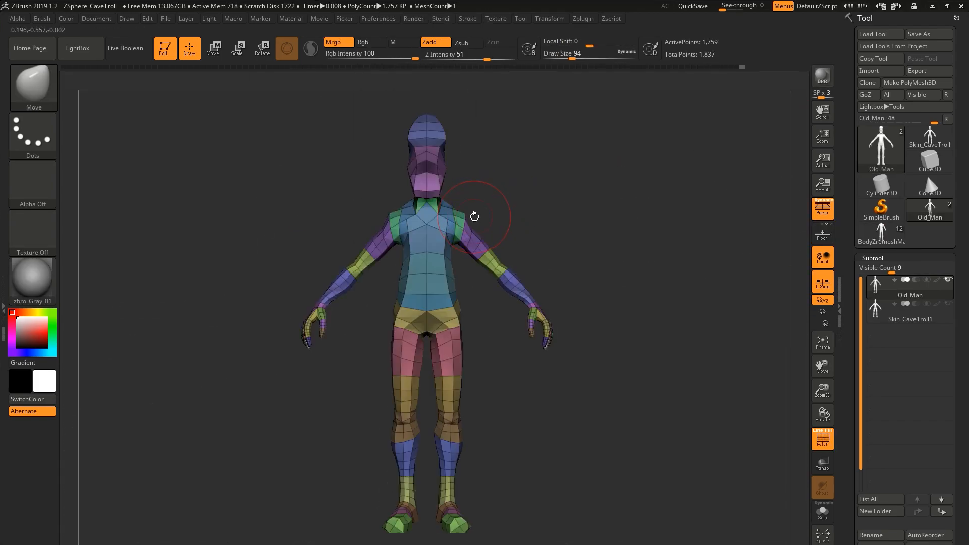
Keep working with the Move brush and return the smoothed body to its low-resolution display.
{"action": "mouse_move", "coordinate": [476, 217]}
{"action": "right_mouse_down"}
{"action": "mouse_move", "coordinate": [486, 266]}
{"action": "mouse_move", "coordinate": [515, 266]}
{"action": "mouse_move", "coordinate": [499, 348]}
{"action": "right_mouse_up"}
{"action": "key", "text": "b"}
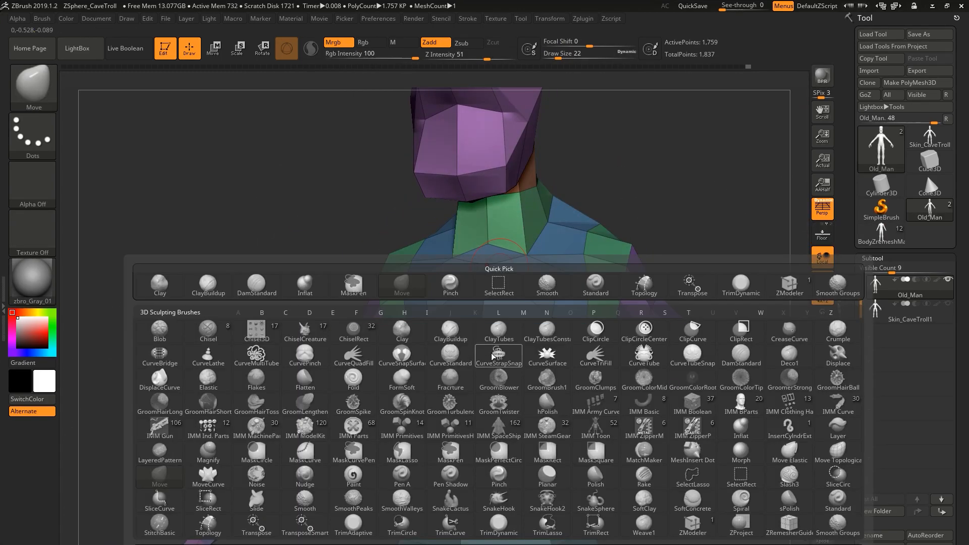
{"action": "left_click", "coordinate": [648, 523]}
{"action": "key", "text": "space"}
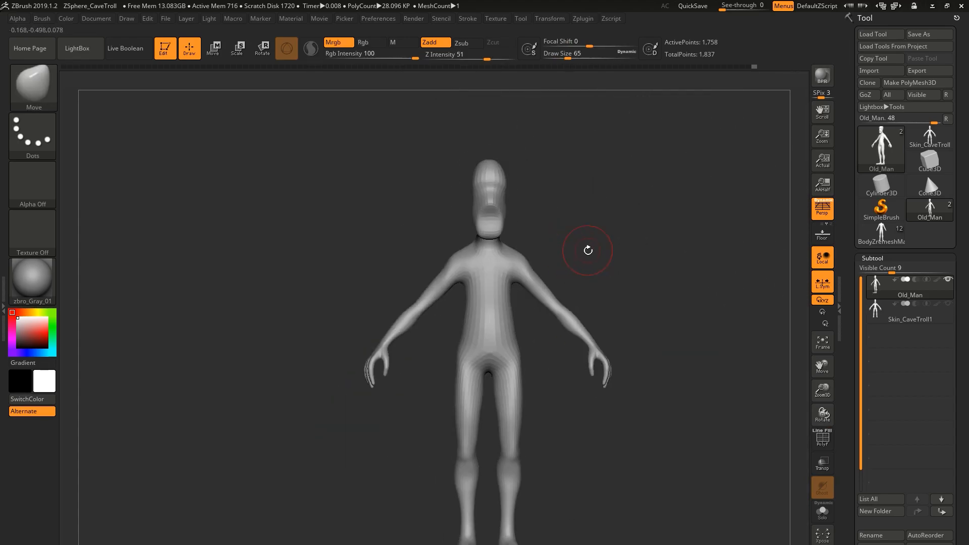
{"action": "left_click_drag", "start_coordinate": [588, 250], "coordinate": [525, 248]}
{"action": "key", "text": "shift+d"}
Isolate the Old_Man subtool with Solo, show its polygroup wireframe and generate its skin mesh.
{"action": "left_click_drag", "start_coordinate": [853, 414], "coordinate": [853, 282]}
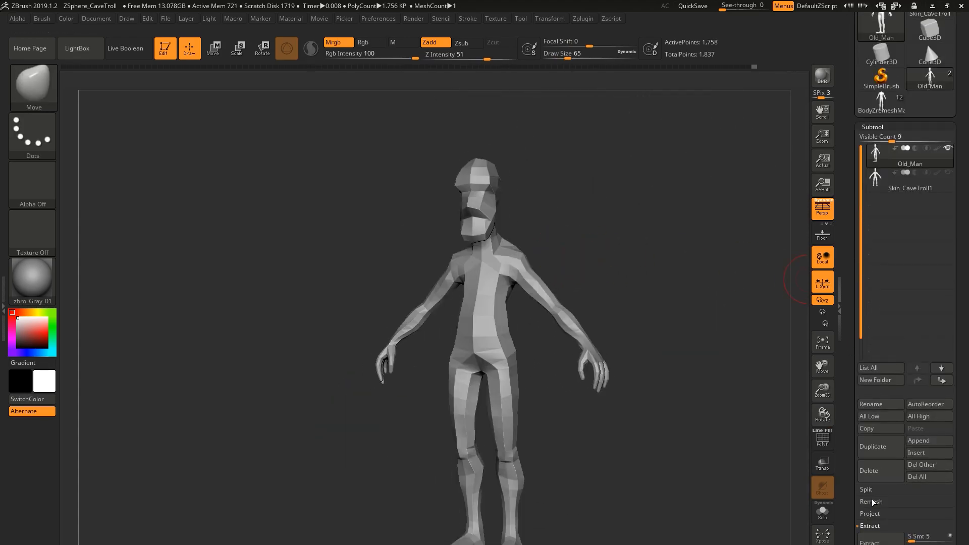
{"action": "left_click_drag", "start_coordinate": [871, 526], "coordinate": [871, 412]}
{"action": "left_click", "coordinate": [873, 464]}
{"action": "left_click_drag", "start_coordinate": [875, 53], "coordinate": [875, 161]}
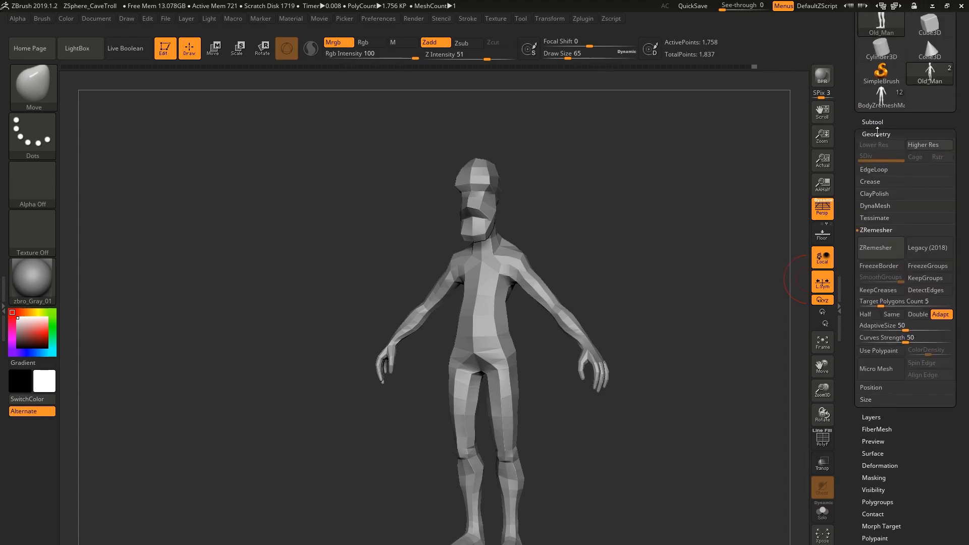
{"action": "left_click", "coordinate": [877, 123]}
{"action": "left_click", "coordinate": [879, 176]}
{"action": "left_click", "coordinate": [827, 513]}
{"action": "key", "text": "shift+f"}
{"action": "left_click", "coordinate": [873, 155]}
{"action": "key", "text": "a"}
{"action": "left_click", "coordinate": [706, 191]}
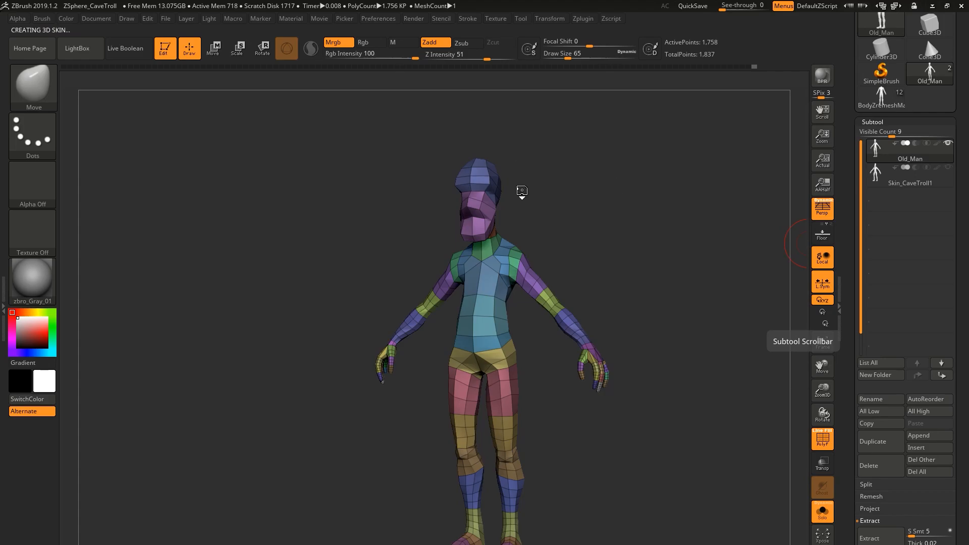
Switch to the Skin_Old_Man tool and hide its polygroup wireframe.
{"action": "mouse_move", "coordinate": [887, 101]}
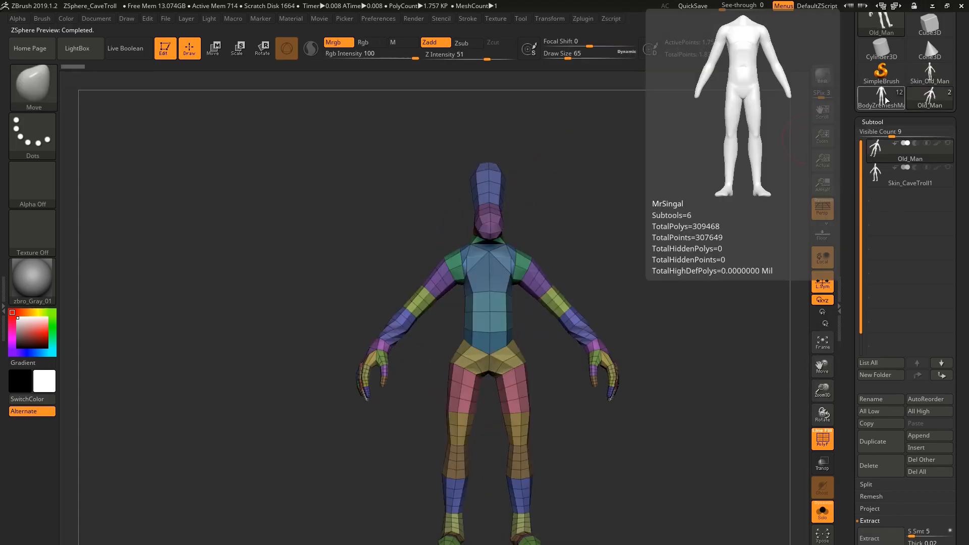
{"action": "left_click", "coordinate": [930, 73]}
{"action": "mouse_move", "coordinate": [715, 240]}
{"action": "left_mouse_down", "text": "shift"}
{"action": "mouse_move", "coordinate": [723, 226]}
{"action": "mouse_move", "coordinate": [554, 169]}
{"action": "mouse_move", "coordinate": [509, 243]}
{"action": "left_mouse_up", "text": "shift"}
{"action": "key", "text": "shift+f"}
{"action": "key", "text": "s"}
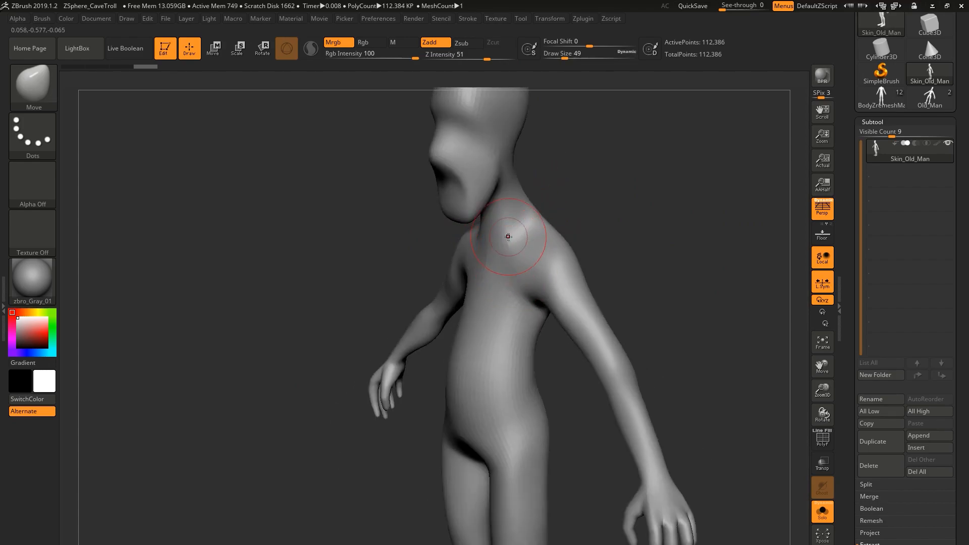
Refine the neck and shoulders of the skin mesh with the Move and Clay brushes.
{"action": "left_click_drag", "start_coordinate": [536, 207], "coordinate": [528, 213]}
{"action": "left_click_drag", "start_coordinate": [621, 217], "coordinate": [681, 214]}
{"action": "left_click_drag", "start_coordinate": [510, 199], "coordinate": [504, 202]}
{"action": "mouse_move", "coordinate": [636, 212]}
{"action": "left_mouse_down"}
{"action": "mouse_move", "coordinate": [581, 215]}
{"action": "mouse_move", "coordinate": [573, 235]}
{"action": "left_mouse_up"}
{"action": "key", "text": "b"}
{"action": "key", "text": "c"}
{"action": "key", "text": "l"}
{"action": "mouse_move", "coordinate": [631, 217]}
{"action": "left_mouse_down"}
{"action": "mouse_move", "coordinate": [596, 257]}
{"action": "mouse_move", "coordinate": [527, 258]}
{"action": "mouse_move", "coordinate": [526, 268]}
{"action": "mouse_move", "coordinate": [623, 217]}
{"action": "left_mouse_up"}
Sculpt the collarbones and the centre of the chest with the Standard brush at Z intensity 25 and draw size 22.
{"action": "key", "text": "b"}
{"action": "key", "text": "s"}
{"action": "key", "text": "t"}
{"action": "left_click_drag", "start_coordinate": [537, 310], "coordinate": [512, 269]}
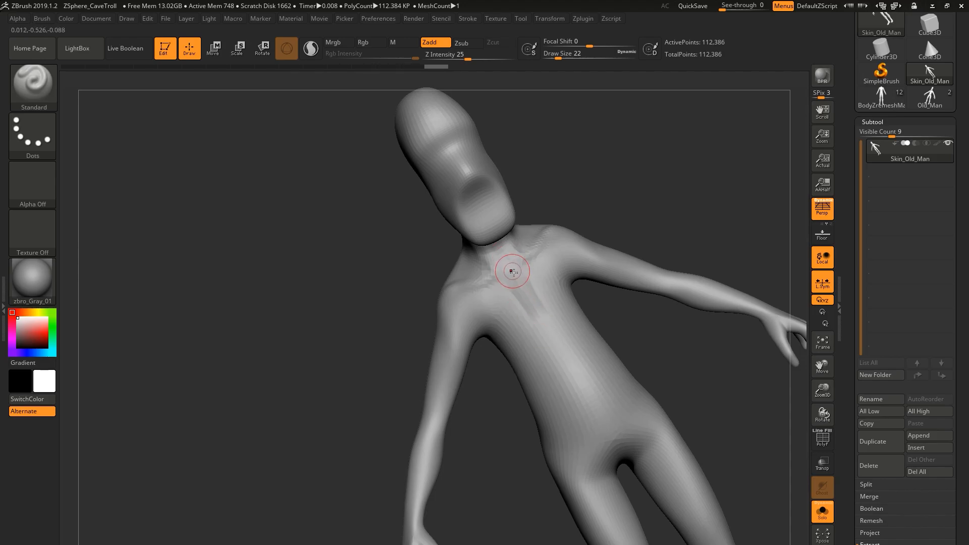
{"action": "left_click_drag", "start_coordinate": [631, 207], "coordinate": [677, 194]}
{"action": "left_click_drag", "start_coordinate": [522, 303], "coordinate": [497, 322]}
{"action": "mouse_move", "coordinate": [656, 212]}
{"action": "left_mouse_down"}
{"action": "mouse_move", "coordinate": [671, 202]}
{"action": "mouse_move", "coordinate": [616, 192]}
{"action": "mouse_move", "coordinate": [691, 207]}
{"action": "left_mouse_up"}
Subdivide the skin mesh and carve the sternum line and pectoral edges with the DamStandard brush at Z intensity 8.
{"action": "key", "text": "b"}
{"action": "key", "text": "c"}
{"action": "key", "text": "b"}
{"action": "key", "text": "shift+f"}
{"action": "key", "text": "shift+f"}
{"action": "left_click_drag", "start_coordinate": [171, 126], "coordinate": [132, 162], "text": "alt"}
{"action": "key", "text": "b"}
{"action": "key", "text": "c"}
{"action": "key", "text": "b"}
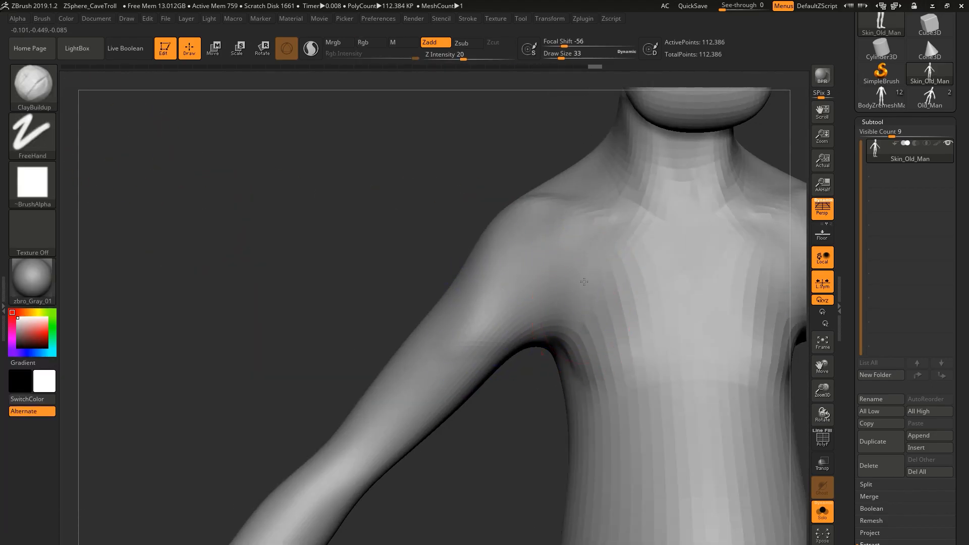
{"action": "mouse_move", "coordinate": [303, 293]}
{"action": "left_mouse_down"}
{"action": "mouse_move", "coordinate": [486, 292]}
{"action": "mouse_move", "coordinate": [515, 343]}
{"action": "left_mouse_up"}
{"action": "left_click_drag", "start_coordinate": [404, 303], "coordinate": [343, 313]}
{"action": "left_click_drag", "start_coordinate": [526, 308], "coordinate": [530, 333]}
{"action": "left_click_drag", "start_coordinate": [354, 313], "coordinate": [393, 323]}
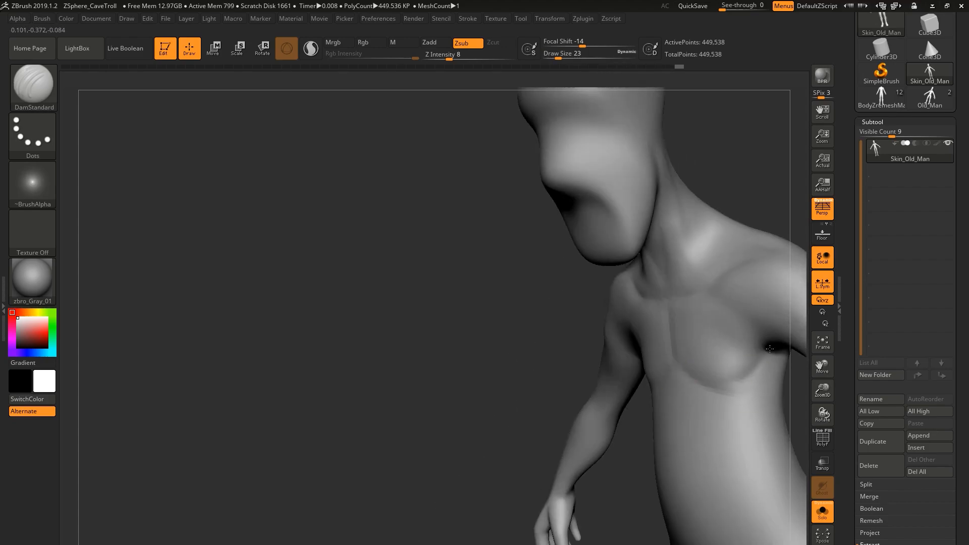
{"action": "mouse_move", "coordinate": [711, 277]}
{"action": "left_mouse_down"}
{"action": "mouse_move", "coordinate": [734, 273]}
{"action": "mouse_move", "coordinate": [701, 323]}
{"action": "mouse_move", "coordinate": [644, 349]}
{"action": "mouse_move", "coordinate": [619, 277]}
{"action": "mouse_move", "coordinate": [582, 260]}
{"action": "left_mouse_up"}
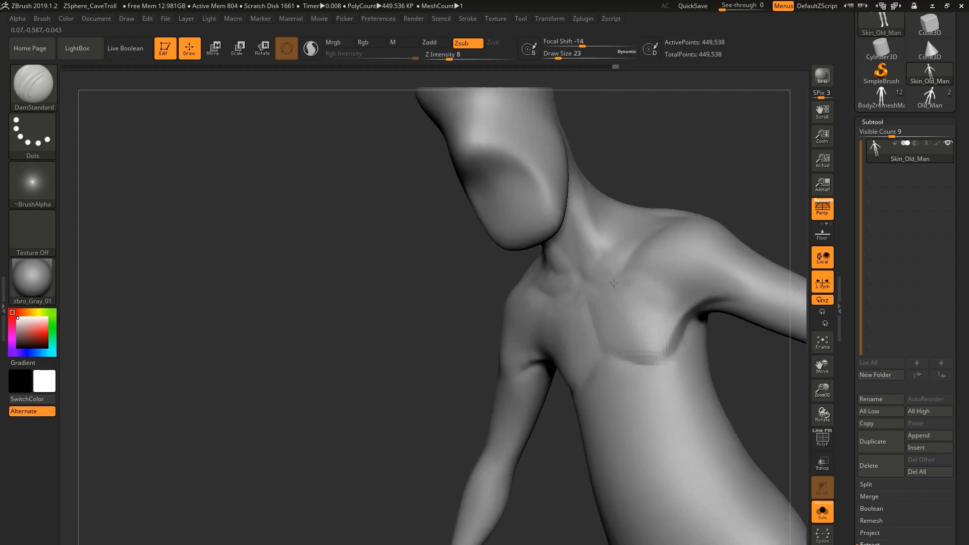
Build up the neck and collarbone area with the Clay brush at Z intensity 50 and draw size 14.
{"action": "key", "text": "b"}
{"action": "key", "text": "c"}
{"action": "key", "text": "l"}
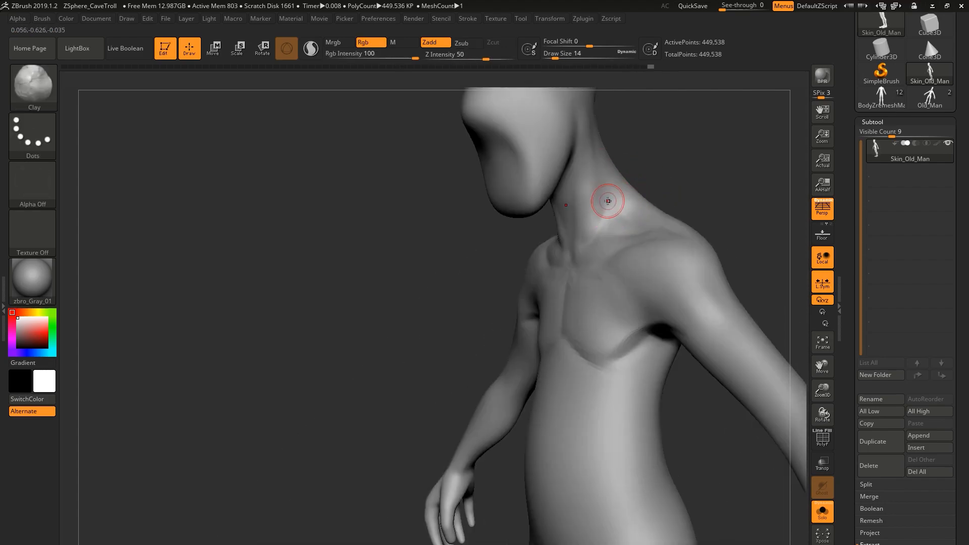
{"action": "mouse_move", "coordinate": [607, 200]}
{"action": "left_mouse_down"}
{"action": "mouse_move", "coordinate": [651, 237]}
{"action": "mouse_move", "coordinate": [703, 238]}
{"action": "mouse_move", "coordinate": [556, 268]}
{"action": "left_mouse_up"}
Carve the upper back muscle lines and the arch of the lower back with the DamStandard brush.
{"action": "key", "text": "b"}
{"action": "key", "text": "d"}
{"action": "key", "text": "s"}
{"action": "mouse_move", "coordinate": [608, 235]}
{"action": "left_mouse_down"}
{"action": "mouse_move", "coordinate": [744, 281]}
{"action": "mouse_move", "coordinate": [558, 220]}
{"action": "mouse_move", "coordinate": [532, 275]}
{"action": "mouse_move", "coordinate": [424, 268]}
{"action": "left_mouse_up"}
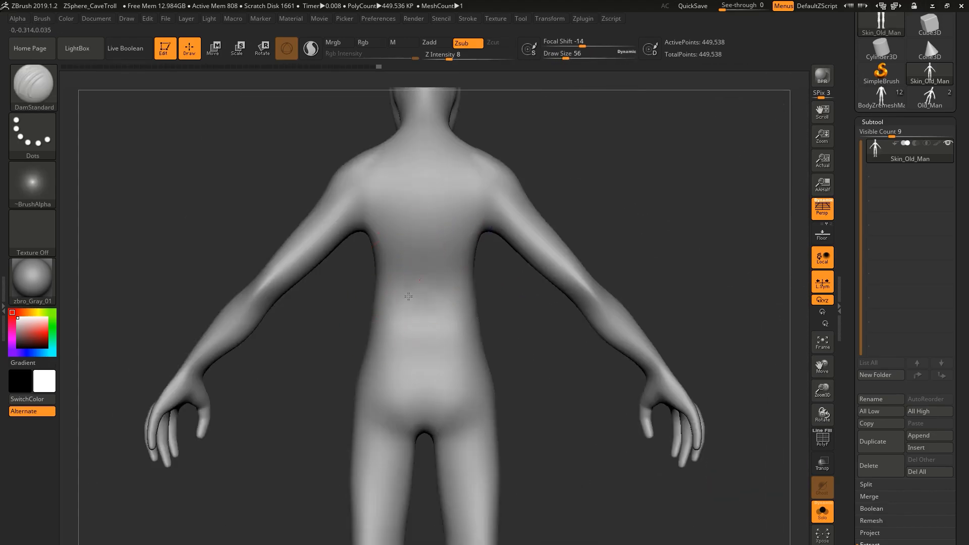
{"action": "left_click_drag", "start_coordinate": [392, 309], "coordinate": [422, 284]}
{"action": "left_click_drag", "start_coordinate": [580, 275], "coordinate": [618, 232]}
{"action": "left_click_drag", "start_coordinate": [411, 227], "coordinate": [444, 260]}
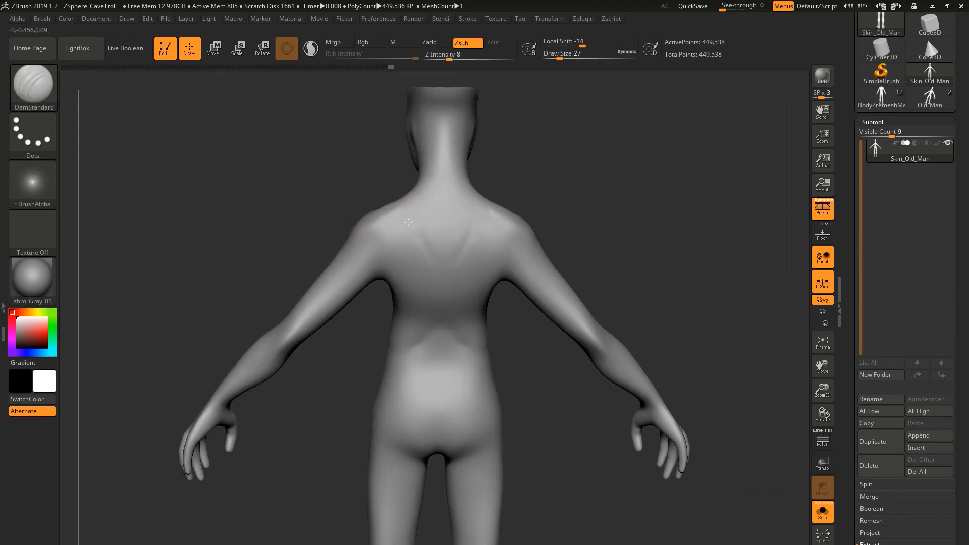
Carve the shoulder and deltoid contours with the DamStandard brush at draw size 27.
{"action": "left_click_drag", "start_coordinate": [619, 232], "coordinate": [581, 283]}
{"action": "left_click_drag", "start_coordinate": [477, 224], "coordinate": [500, 222]}
{"action": "left_click_drag", "start_coordinate": [580, 242], "coordinate": [618, 298]}
{"action": "left_click_drag", "start_coordinate": [520, 217], "coordinate": [509, 199]}
{"action": "left_click_drag", "start_coordinate": [618, 297], "coordinate": [555, 323]}
{"action": "left_click_drag", "start_coordinate": [497, 190], "coordinate": [502, 205]}
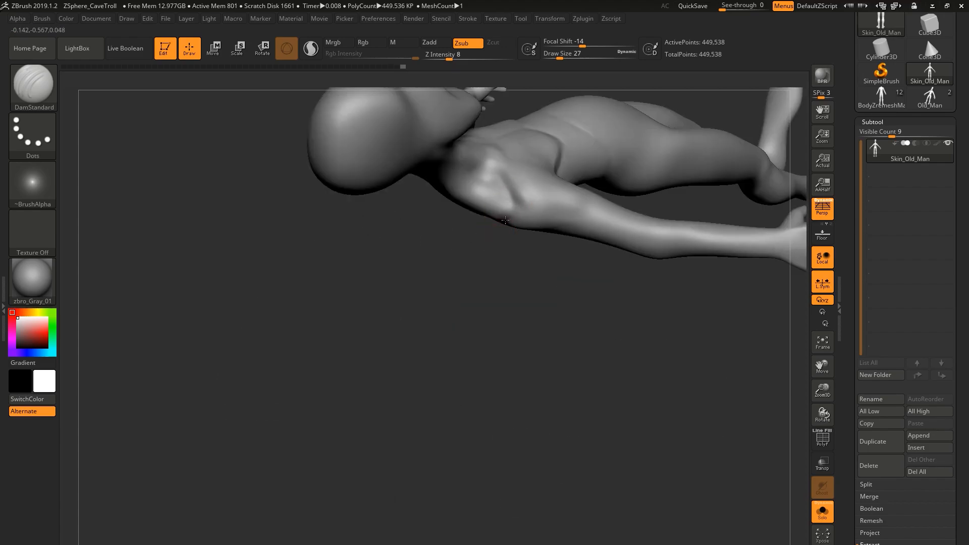
Define the trapezius outline and shoulder blade edges on the upper back with the DamStandard brush.
{"action": "left_click_drag", "start_coordinate": [556, 323], "coordinate": [525, 253]}
{"action": "left_click_drag", "start_coordinate": [520, 217], "coordinate": [545, 235]}
{"action": "mouse_move", "coordinate": [595, 303]}
{"action": "left_mouse_down"}
{"action": "mouse_move", "coordinate": [555, 282]}
{"action": "mouse_move", "coordinate": [651, 262]}
{"action": "left_mouse_up"}
{"action": "mouse_move", "coordinate": [530, 282]}
{"action": "left_mouse_down"}
{"action": "mouse_move", "coordinate": [576, 303]}
{"action": "mouse_move", "coordinate": [621, 262]}
{"action": "left_mouse_up"}
{"action": "left_click_drag", "start_coordinate": [409, 312], "coordinate": [438, 307]}
{"action": "left_click_drag", "start_coordinate": [595, 283], "coordinate": [555, 272]}
Enlarge the DamStandard brush to draw size 62 and carve the spine groove and lower back lines.
{"action": "key", "text": "s"}
{"action": "left_click_drag", "start_coordinate": [385, 257], "coordinate": [387, 257]}
{"action": "mouse_move", "coordinate": [555, 272]}
{"action": "left_mouse_down"}
{"action": "mouse_move", "coordinate": [596, 253]}
{"action": "mouse_move", "coordinate": [555, 262]}
{"action": "left_mouse_up"}
{"action": "left_click_drag", "start_coordinate": [374, 259], "coordinate": [386, 280]}
{"action": "left_click_drag", "start_coordinate": [580, 263], "coordinate": [540, 252]}
{"action": "right_click_drag", "start_coordinate": [444, 271], "coordinate": [621, 257]}
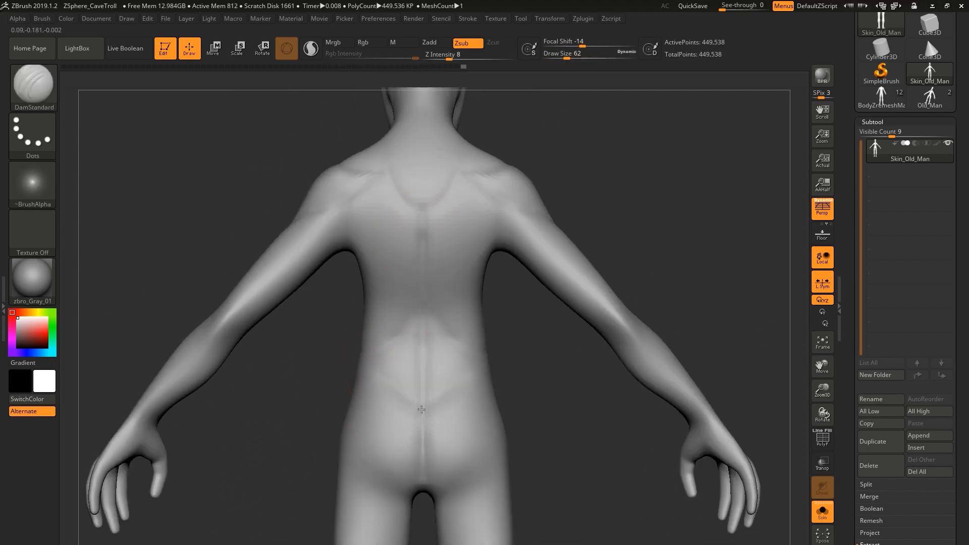
Carve the spine, lower back and buttock contours with the DamStandard brush at draw size 62.
{"action": "right_click_drag", "start_coordinate": [422, 408], "coordinate": [473, 230], "text": "alt"}
{"action": "mouse_move", "coordinate": [507, 292]}
{"action": "right_mouse_down"}
{"action": "mouse_move", "coordinate": [429, 308]}
{"action": "mouse_move", "coordinate": [323, 282]}
{"action": "mouse_move", "coordinate": [438, 227]}
{"action": "mouse_move", "coordinate": [472, 267]}
{"action": "right_mouse_up"}
{"action": "left_click_drag", "start_coordinate": [331, 256], "coordinate": [292, 301]}
{"action": "right_click_drag", "start_coordinate": [454, 272], "coordinate": [272, 242]}
{"action": "right_click_drag", "start_coordinate": [394, 241], "coordinate": [520, 267]}
{"action": "right_click_drag", "start_coordinate": [520, 268], "coordinate": [523, 237], "text": "ctrl"}
Define the hip and pelvis contours around the lower torso with the DamStandard brush.
{"action": "left_click", "coordinate": [608, 199], "text": "ctrl+shift"}
{"action": "left_click", "coordinate": [608, 199], "text": "ctrl+shift"}
{"action": "left_click_drag", "start_coordinate": [603, 169], "coordinate": [718, 375], "text": "ctrl+alt+shift"}
{"action": "mouse_move", "coordinate": [714, 323]}
{"action": "right_mouse_down"}
{"action": "mouse_move", "coordinate": [586, 262]}
{"action": "mouse_move", "coordinate": [530, 267]}
{"action": "right_mouse_up"}
{"action": "left_click_drag", "start_coordinate": [618, 298], "coordinate": [592, 308]}
{"action": "mouse_move", "coordinate": [545, 308]}
{"action": "right_mouse_down"}
{"action": "mouse_move", "coordinate": [626, 298]}
{"action": "mouse_move", "coordinate": [596, 273]}
{"action": "right_mouse_up"}
{"action": "left_click_drag", "start_coordinate": [477, 348], "coordinate": [504, 307]}
{"action": "right_click_drag", "start_coordinate": [505, 307], "coordinate": [444, 212]}
Adjust the silhouette of the lower body with a resized Move brush.
{"action": "mouse_move", "coordinate": [477, 377]}
{"action": "right_mouse_down"}
{"action": "mouse_move", "coordinate": [462, 389]}
{"action": "mouse_move", "coordinate": [487, 341]}
{"action": "mouse_move", "coordinate": [492, 361]}
{"action": "mouse_move", "coordinate": [488, 334]}
{"action": "mouse_move", "coordinate": [479, 349]}
{"action": "right_mouse_up"}
{"action": "key", "text": "s"}
{"action": "key", "text": "s"}
{"action": "key", "text": "b"}
{"action": "key", "text": "m"}
{"action": "key", "text": "v"}
{"action": "right_click", "coordinate": [478, 348]}
Carve the groin creases and the line between pelvis and thighs with the DamStandard brush.
{"action": "key", "text": "s"}
{"action": "mouse_move", "coordinate": [491, 356]}
{"action": "left_mouse_down"}
{"action": "mouse_move", "coordinate": [490, 345]}
{"action": "mouse_move", "coordinate": [501, 353]}
{"action": "left_mouse_up"}
{"action": "left_click_drag", "start_coordinate": [497, 356], "coordinate": [499, 348]}
{"action": "mouse_move", "coordinate": [500, 348]}
{"action": "right_mouse_down"}
{"action": "mouse_move", "coordinate": [515, 292]}
{"action": "mouse_move", "coordinate": [526, 301]}
{"action": "mouse_move", "coordinate": [487, 297]}
{"action": "mouse_move", "coordinate": [562, 307]}
{"action": "right_mouse_up"}
{"action": "key", "text": "b"}
{"action": "key", "text": "d"}
Carve the kneecap outlines on the front of the legs with the DamStandard brush at draw size 33.
{"action": "key", "text": "s"}
{"action": "left_click_drag", "start_coordinate": [563, 307], "coordinate": [529, 355]}
{"action": "right_click_drag", "start_coordinate": [529, 355], "coordinate": [534, 222]}
{"action": "left_click_drag", "start_coordinate": [532, 222], "coordinate": [534, 222]}
{"action": "mouse_move", "coordinate": [560, 252]}
{"action": "right_mouse_down"}
{"action": "mouse_move", "coordinate": [528, 277]}
{"action": "mouse_move", "coordinate": [590, 268]}
{"action": "mouse_move", "coordinate": [560, 354]}
{"action": "right_mouse_up"}
{"action": "mouse_move", "coordinate": [563, 455]}
{"action": "right_mouse_down", "text": "alt"}
{"action": "mouse_move", "coordinate": [571, 273]}
{"action": "mouse_move", "coordinate": [546, 277]}
{"action": "mouse_move", "coordinate": [584, 316]}
{"action": "mouse_move", "coordinate": [600, 304]}
{"action": "right_mouse_up", "text": "alt"}
{"action": "key", "text": "shift+f"}
{"action": "key", "text": "shift+f"}
{"action": "key", "text": "shift+f"}
{"action": "key", "text": "shift+f"}
{"action": "key", "text": "s"}
{"action": "left_click_drag", "start_coordinate": [599, 304], "coordinate": [594, 305]}
{"action": "mouse_move", "coordinate": [608, 297]}
{"action": "right_mouse_down"}
{"action": "mouse_move", "coordinate": [653, 292]}
{"action": "mouse_move", "coordinate": [638, 292]}
{"action": "mouse_move", "coordinate": [649, 310]}
{"action": "mouse_move", "coordinate": [691, 266]}
{"action": "mouse_move", "coordinate": [658, 249]}
{"action": "mouse_move", "coordinate": [697, 260]}
{"action": "mouse_move", "coordinate": [681, 214]}
{"action": "mouse_move", "coordinate": [657, 259]}
{"action": "right_mouse_up"}
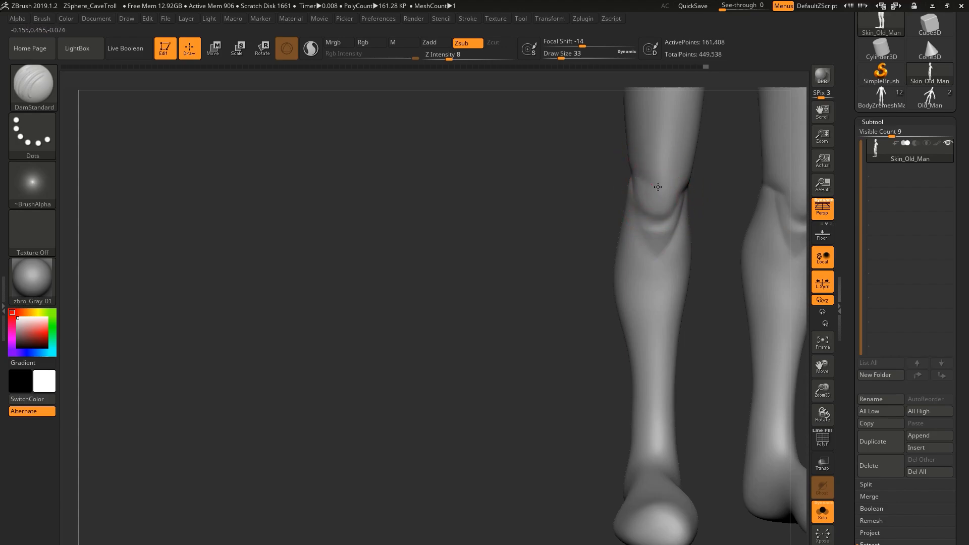
Refine the sides of the knees and the upper shin contours with the DamStandard brush.
{"action": "right_click_drag", "start_coordinate": [683, 187], "coordinate": [629, 253], "text": "ctrl"}
{"action": "left_click_drag", "start_coordinate": [637, 347], "coordinate": [639, 369]}
{"action": "mouse_move", "coordinate": [626, 283]}
{"action": "right_mouse_down"}
{"action": "mouse_move", "coordinate": [643, 266]}
{"action": "mouse_move", "coordinate": [634, 257]}
{"action": "right_mouse_up"}
{"action": "left_click", "coordinate": [632, 254], "text": "ctrl+shift"}
{"action": "right_click_drag", "start_coordinate": [626, 314], "coordinate": [632, 292], "text": "ctrl"}
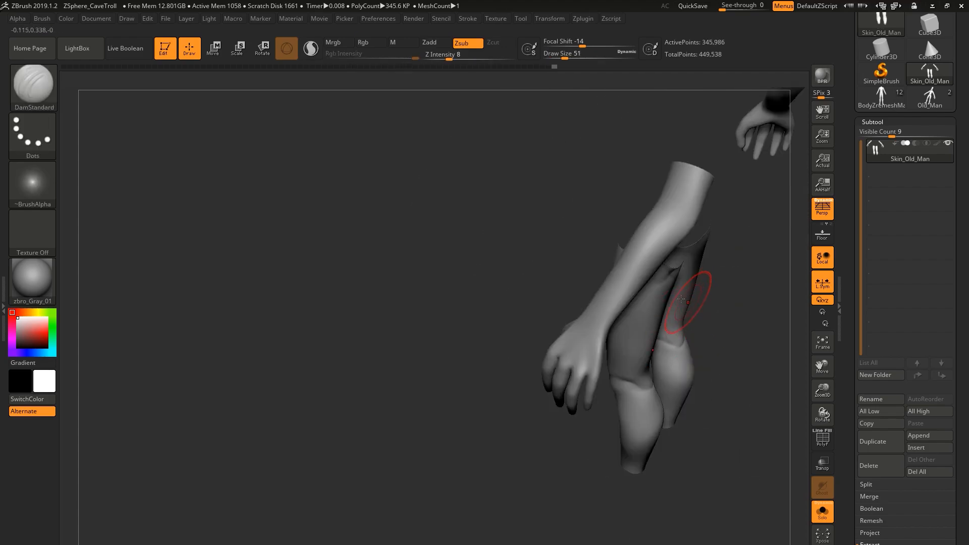
Switch which body parts are visible with rectangle selections and refine the leg forms with a resized brush.
{"action": "right_click_drag", "start_coordinate": [681, 299], "coordinate": [674, 293]}
{"action": "key", "text": "bracketleft"}
{"action": "key", "text": "bracketleft"}
{"action": "left_click_drag", "start_coordinate": [674, 293], "coordinate": [666, 305]}
{"action": "mouse_move", "coordinate": [666, 305]}
{"action": "right_mouse_down"}
{"action": "mouse_move", "coordinate": [711, 336]}
{"action": "mouse_move", "coordinate": [679, 330]}
{"action": "right_mouse_up"}
{"action": "left_click_drag", "start_coordinate": [634, 353], "coordinate": [641, 376]}
{"action": "key", "text": "bracketright"}
{"action": "key", "text": "bracketright"}
Show the whole body again and refine the kneecaps, thighs and pelvis lines with a smaller brush.
{"action": "mouse_move", "coordinate": [643, 283]}
{"action": "right_mouse_down"}
{"action": "mouse_move", "coordinate": [689, 260]}
{"action": "mouse_move", "coordinate": [727, 282]}
{"action": "right_mouse_up"}
{"action": "left_click", "coordinate": [752, 300], "text": "ctrl+shift"}
{"action": "mouse_move", "coordinate": [648, 326]}
{"action": "right_mouse_down"}
{"action": "mouse_move", "coordinate": [684, 238]}
{"action": "mouse_move", "coordinate": [640, 246]}
{"action": "right_mouse_up"}
{"action": "left_click_drag", "start_coordinate": [640, 245], "coordinate": [638, 252], "text": "shift"}
{"action": "right_click_drag", "start_coordinate": [717, 283], "coordinate": [671, 293]}
{"action": "key", "text": "bracketleft"}
{"action": "key", "text": "bracketleft"}
{"action": "key", "text": "bracketleft"}
{"action": "right_click_drag", "start_coordinate": [606, 327], "coordinate": [669, 189]}
{"action": "key", "text": "bracketright"}
{"action": "key", "text": "bracketright"}
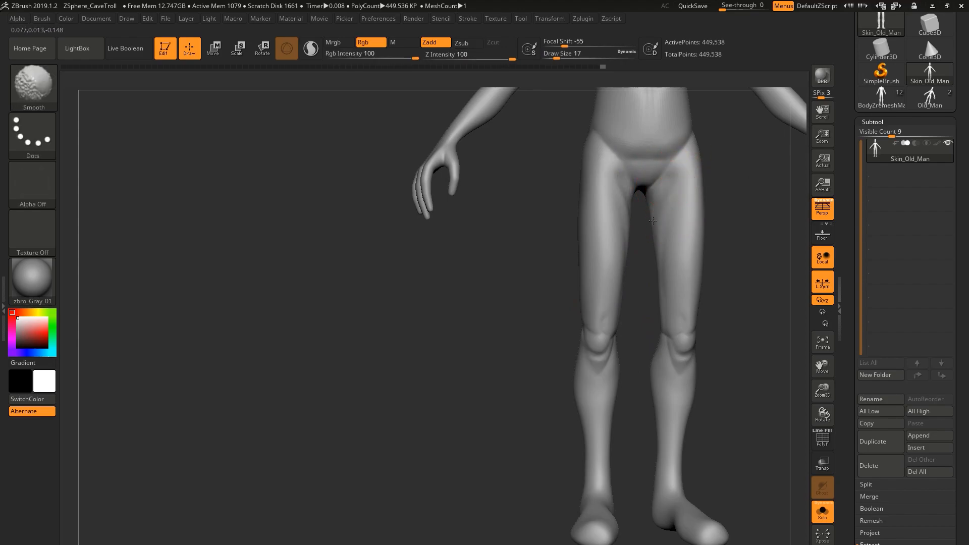
Soften the thigh, hip and back contours with the Smooth brush, set to draw size 29 for the back.
{"action": "mouse_move", "coordinate": [656, 221]}
{"action": "right_mouse_down"}
{"action": "mouse_move", "coordinate": [629, 240]}
{"action": "mouse_move", "coordinate": [627, 260]}
{"action": "mouse_move", "coordinate": [476, 209]}
{"action": "mouse_move", "coordinate": [595, 222]}
{"action": "right_mouse_up"}
{"action": "key", "text": "bracketleft"}
{"action": "key", "text": "s"}
{"action": "mouse_move", "coordinate": [480, 235]}
{"action": "left_mouse_down"}
{"action": "mouse_move", "coordinate": [467, 235]}
{"action": "mouse_move", "coordinate": [477, 238]}
{"action": "left_mouse_up"}
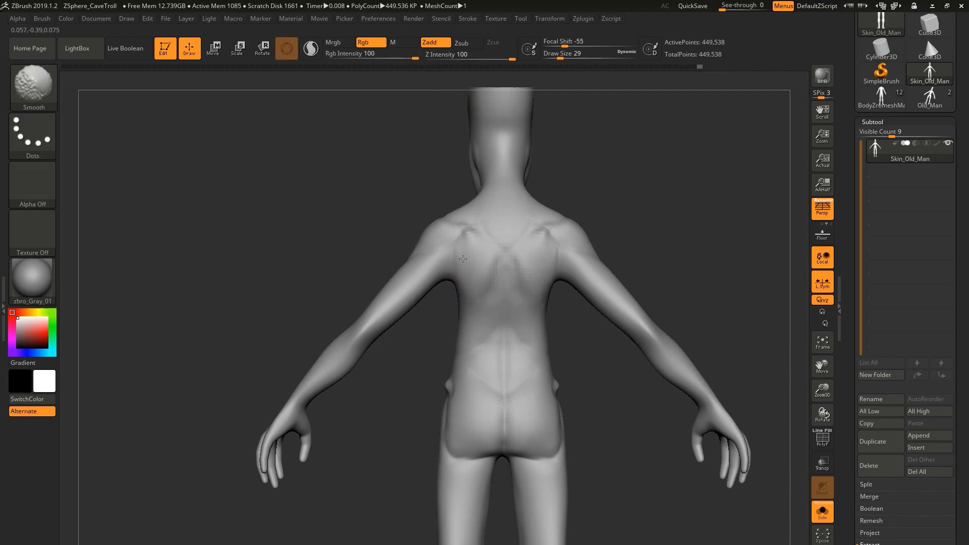
{"action": "left_click_drag", "start_coordinate": [475, 245], "coordinate": [495, 339], "text": "shift"}
{"action": "mouse_move", "coordinate": [495, 340]}
{"action": "right_mouse_down"}
{"action": "mouse_move", "coordinate": [480, 395]}
{"action": "mouse_move", "coordinate": [498, 405]}
{"action": "mouse_move", "coordinate": [467, 343]}
{"action": "right_mouse_up"}
Add volume to the upper back with a clay brush and return to the DamStandard brush.
{"action": "key", "text": "b"}
{"action": "key", "text": "d"}
{"action": "key", "text": "s"}
{"action": "key", "text": "b"}
{"action": "key", "text": "c"}
{"action": "key", "text": "l"}
{"action": "mouse_move", "coordinate": [495, 276]}
{"action": "right_mouse_down"}
{"action": "mouse_move", "coordinate": [514, 321]}
{"action": "mouse_move", "coordinate": [495, 260]}
{"action": "right_mouse_up"}
{"action": "key", "text": "b"}
{"action": "key", "text": "d"}
{"action": "key", "text": "s"}
Carve the muscle creases of the upper arms with a resized DamStandard brush.
{"action": "mouse_move", "coordinate": [462, 220]}
{"action": "right_mouse_down"}
{"action": "mouse_move", "coordinate": [480, 239]}
{"action": "mouse_move", "coordinate": [477, 330]}
{"action": "mouse_move", "coordinate": [484, 304]}
{"action": "mouse_move", "coordinate": [411, 314]}
{"action": "mouse_move", "coordinate": [367, 336]}
{"action": "mouse_move", "coordinate": [404, 341]}
{"action": "mouse_move", "coordinate": [394, 386]}
{"action": "right_mouse_up"}
{"action": "key", "text": "s"}
{"action": "left_click_drag", "start_coordinate": [394, 386], "coordinate": [414, 365], "text": "shift"}
{"action": "right_click_drag", "start_coordinate": [428, 399], "coordinate": [440, 349]}
{"action": "mouse_move", "coordinate": [443, 420]}
{"action": "right_mouse_down"}
{"action": "mouse_move", "coordinate": [483, 412]}
{"action": "mouse_move", "coordinate": [475, 407]}
{"action": "right_mouse_up"}
{"action": "left_click_drag", "start_coordinate": [475, 407], "coordinate": [444, 371], "text": "shift"}
{"action": "mouse_move", "coordinate": [439, 379]}
{"action": "right_mouse_down", "text": "shift"}
{"action": "mouse_move", "coordinate": [466, 389]}
{"action": "mouse_move", "coordinate": [461, 325]}
{"action": "mouse_move", "coordinate": [526, 277]}
{"action": "mouse_move", "coordinate": [445, 293]}
{"action": "mouse_move", "coordinate": [497, 236]}
{"action": "right_mouse_up", "text": "shift"}
Resize the brush and shape the eye sockets and brow ridge on the head.
{"action": "key", "text": "s"}
{"action": "left_click_drag", "start_coordinate": [501, 236], "coordinate": [488, 236]}
{"action": "mouse_move", "coordinate": [489, 236]}
{"action": "right_mouse_down"}
{"action": "mouse_move", "coordinate": [474, 227]}
{"action": "mouse_move", "coordinate": [497, 230]}
{"action": "right_mouse_up"}
{"action": "left_click_drag", "start_coordinate": [507, 242], "coordinate": [514, 257], "text": "alt"}
{"action": "right_click_drag", "start_coordinate": [514, 258], "coordinate": [473, 251]}
{"action": "mouse_move", "coordinate": [479, 307]}
{"action": "right_mouse_down"}
{"action": "mouse_move", "coordinate": [481, 274]}
{"action": "mouse_move", "coordinate": [548, 249]}
{"action": "right_mouse_up"}
Carve the nose base and the fold beside it with the DamStandard brush at draw size 18.
{"action": "key", "text": "b"}
{"action": "key", "text": "d"}
{"action": "key", "text": "s"}
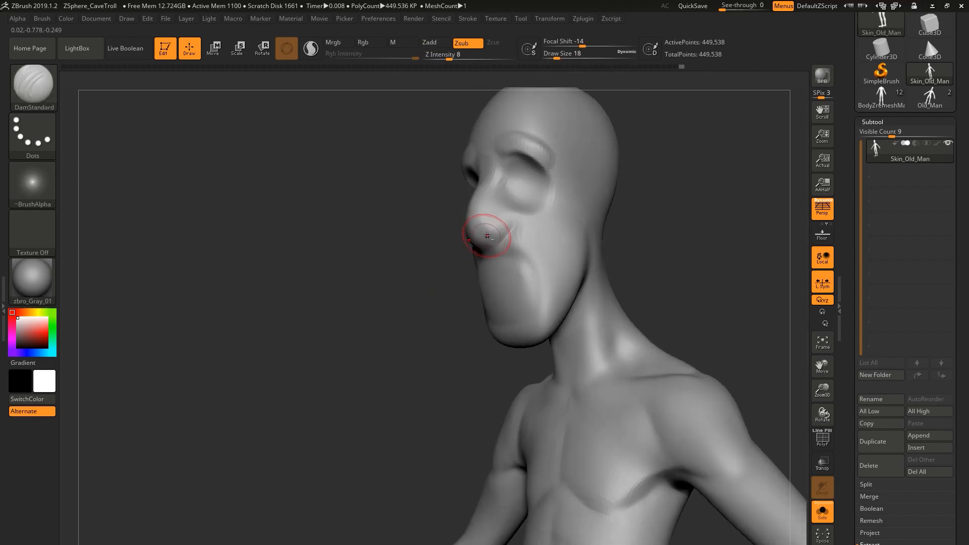
{"action": "mouse_move", "coordinate": [489, 195]}
{"action": "right_mouse_down"}
{"action": "mouse_move", "coordinate": [470, 188]}
{"action": "mouse_move", "coordinate": [434, 288]}
{"action": "right_mouse_up"}
Build up the cheek and the fold beside the nose with the ClayBuildup brush at draw size 14.
{"action": "key", "text": "b"}
{"action": "key", "text": "c"}
Reshape the nose, jaw and skull profile of the head with a resized Move brush.
{"action": "key", "text": "b"}
{"action": "left_click_drag", "start_coordinate": [460, 233], "coordinate": [435, 277], "text": "alt"}
{"action": "right_click_drag", "start_coordinate": [571, 247], "coordinate": [454, 243]}
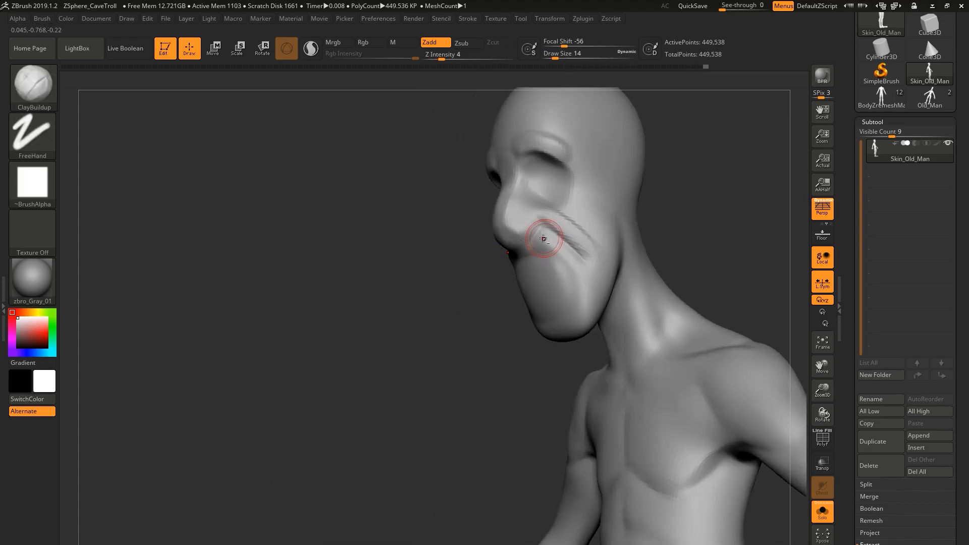
{"action": "left_click_drag", "start_coordinate": [573, 276], "coordinate": [553, 247], "text": "shift"}
{"action": "mouse_move", "coordinate": [454, 283]}
{"action": "right_mouse_down"}
{"action": "mouse_move", "coordinate": [555, 328]}
{"action": "mouse_move", "coordinate": [494, 323]}
{"action": "mouse_move", "coordinate": [560, 302]}
{"action": "mouse_move", "coordinate": [495, 286]}
{"action": "right_mouse_up"}
{"action": "key", "text": "b"}
{"action": "key", "text": "m"}
{"action": "key", "text": "v"}
Shape the temple and side of the skull with the DamStandard and ClayBuildup brushes, using draw size 27 for ClayBuildup.
{"action": "key", "text": "b"}
{"action": "key", "text": "m"}
{"action": "key", "text": "v"}
{"action": "mouse_move", "coordinate": [628, 288]}
{"action": "right_mouse_down"}
{"action": "mouse_move", "coordinate": [722, 303]}
{"action": "mouse_move", "coordinate": [699, 308]}
{"action": "right_mouse_up"}
{"action": "right_click_drag", "start_coordinate": [634, 237], "coordinate": [624, 190]}
{"action": "key", "text": "s"}
{"action": "left_click_drag", "start_coordinate": [628, 189], "coordinate": [636, 188]}
{"action": "mouse_move", "coordinate": [636, 189]}
{"action": "right_mouse_down"}
{"action": "mouse_move", "coordinate": [616, 244]}
{"action": "mouse_move", "coordinate": [627, 378]}
{"action": "mouse_move", "coordinate": [596, 313]}
{"action": "right_mouse_up"}
{"action": "left_click_drag", "start_coordinate": [694, 223], "coordinate": [686, 230]}
{"action": "mouse_move", "coordinate": [656, 242]}
{"action": "right_mouse_down"}
{"action": "mouse_move", "coordinate": [717, 252]}
{"action": "mouse_move", "coordinate": [672, 255]}
{"action": "right_mouse_up"}
{"action": "key", "text": "b"}
{"action": "key", "text": "d"}
{"action": "key", "text": "s"}
{"action": "right_click_drag", "start_coordinate": [592, 253], "coordinate": [560, 249]}
{"action": "left_click_drag", "start_coordinate": [615, 246], "coordinate": [610, 270]}
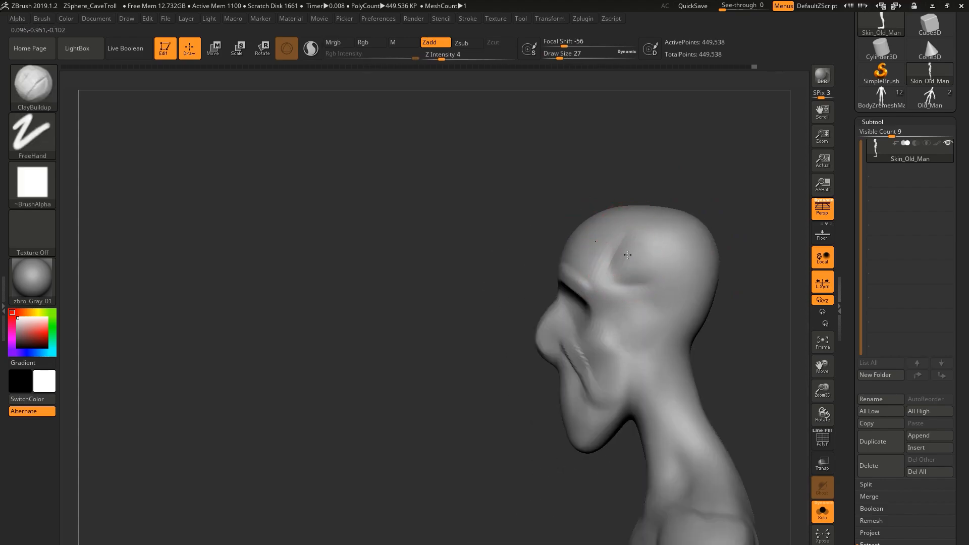
{"action": "mouse_move", "coordinate": [647, 256]}
{"action": "right_mouse_down"}
{"action": "mouse_move", "coordinate": [645, 283]}
{"action": "mouse_move", "coordinate": [679, 286]}
{"action": "mouse_move", "coordinate": [666, 333]}
{"action": "right_mouse_up"}
Carve the temple, cheek and jaw contours with the DamStandard brush at draw size 23.
{"action": "key", "text": "b"}
{"action": "key", "text": "d"}
{"action": "key", "text": "s"}
{"action": "mouse_move", "coordinate": [597, 239]}
{"action": "right_mouse_down"}
{"action": "mouse_move", "coordinate": [588, 232]}
{"action": "mouse_move", "coordinate": [519, 266]}
{"action": "mouse_move", "coordinate": [556, 280]}
{"action": "mouse_move", "coordinate": [517, 380]}
{"action": "right_mouse_up"}
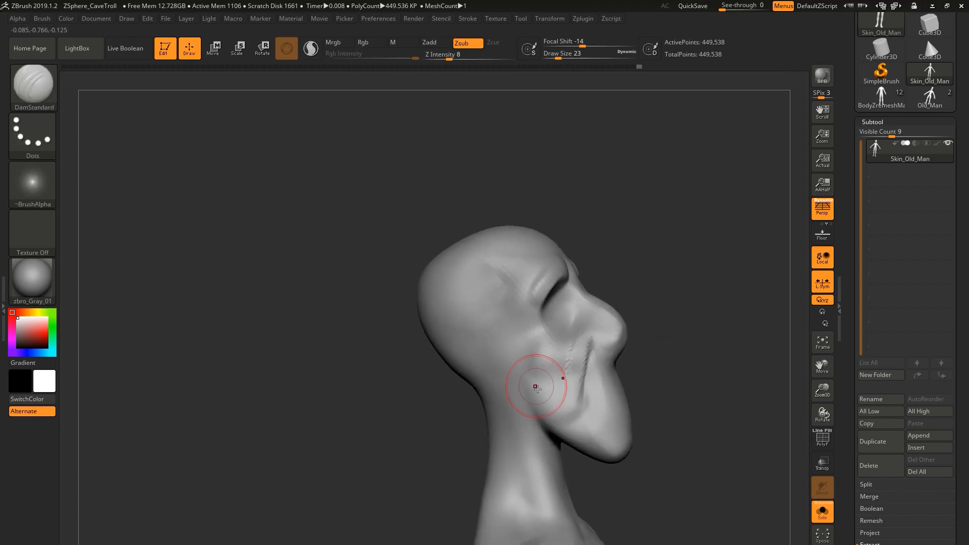
{"action": "left_click_drag", "start_coordinate": [539, 381], "coordinate": [543, 411]}
{"action": "mouse_move", "coordinate": [676, 383]}
{"action": "right_mouse_down"}
{"action": "mouse_move", "coordinate": [595, 404]}
{"action": "mouse_move", "coordinate": [545, 368]}
{"action": "right_mouse_up"}
Carve the mouth line and the creases around the nose with a smaller DamStandard brush.
{"action": "left_click_drag", "start_coordinate": [567, 323], "coordinate": [581, 364], "text": "shift"}
{"action": "mouse_move", "coordinate": [510, 373]}
{"action": "right_mouse_down"}
{"action": "mouse_move", "coordinate": [604, 327]}
{"action": "mouse_move", "coordinate": [558, 353]}
{"action": "right_mouse_up"}
{"action": "key", "text": "bracketleft"}
{"action": "right_click_drag", "start_coordinate": [626, 348], "coordinate": [570, 344]}
{"action": "left_click_drag", "start_coordinate": [594, 340], "coordinate": [570, 328]}
{"action": "mouse_move", "coordinate": [535, 343]}
{"action": "right_mouse_down"}
{"action": "mouse_move", "coordinate": [586, 333]}
{"action": "mouse_move", "coordinate": [600, 309]}
{"action": "mouse_move", "coordinate": [570, 364]}
{"action": "mouse_move", "coordinate": [530, 326]}
{"action": "mouse_move", "coordinate": [521, 365]}
{"action": "mouse_move", "coordinate": [574, 329]}
{"action": "mouse_move", "coordinate": [536, 369]}
{"action": "right_mouse_up"}
Sharpen the mouth line with the Pinch brush at draw size 3.
{"action": "key", "text": "b"}
{"action": "key", "text": "p"}
{"action": "key", "text": "i"}
{"action": "key", "text": "bracketleft"}
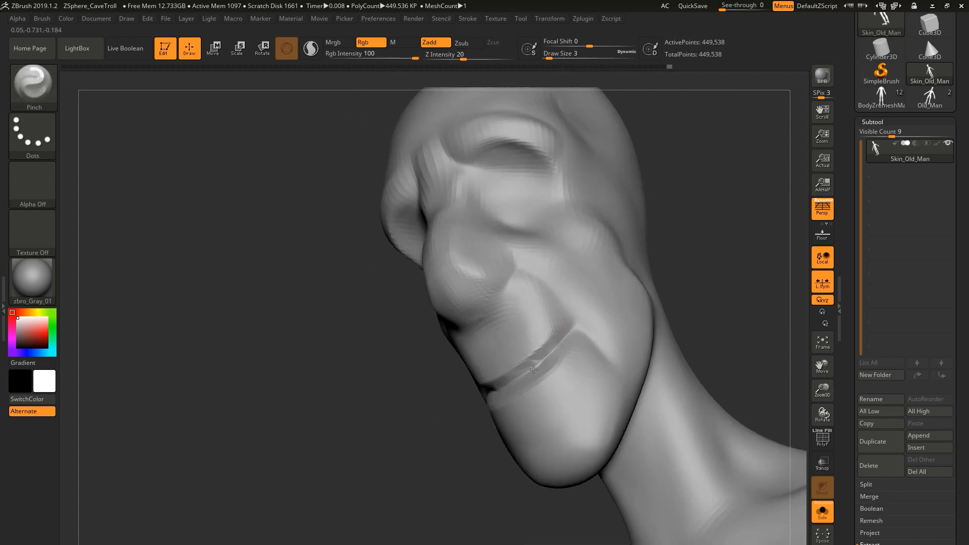
Deepen the mouth line and its corners with a reduced DamStandard brush.
{"action": "key", "text": "b"}
{"action": "key", "text": "d"}
{"action": "key", "text": "s"}
{"action": "mouse_move", "coordinate": [577, 336]}
{"action": "right_mouse_down"}
{"action": "mouse_move", "coordinate": [561, 362]}
{"action": "mouse_move", "coordinate": [547, 350]}
{"action": "mouse_move", "coordinate": [536, 396]}
{"action": "right_mouse_up"}
{"action": "key", "text": "bracketleft"}
{"action": "mouse_move", "coordinate": [536, 396]}
{"action": "right_mouse_down", "text": "alt"}
{"action": "mouse_move", "coordinate": [585, 298]}
{"action": "mouse_move", "coordinate": [585, 334]}
{"action": "mouse_move", "coordinate": [618, 334]}
{"action": "right_mouse_up", "text": "alt"}
{"action": "mouse_move", "coordinate": [618, 333]}
{"action": "right_mouse_down", "text": "ctrl"}
{"action": "mouse_move", "coordinate": [649, 305]}
{"action": "mouse_move", "coordinate": [601, 307]}
{"action": "mouse_move", "coordinate": [611, 293]}
{"action": "mouse_move", "coordinate": [525, 283]}
{"action": "right_mouse_up", "text": "ctrl"}
Adjust the shape of the mouth area with a resized Move brush.
{"action": "key", "text": "b"}
{"action": "key", "text": "m"}
{"action": "key", "text": "v"}
{"action": "key", "text": "s"}
Raise the lower lip and the chin area below it with the Standard brush, starting at draw size 7.
{"action": "key", "text": "s"}
{"action": "left_click_drag", "start_coordinate": [619, 279], "coordinate": [621, 275]}
{"action": "key", "text": "b"}
{"action": "key", "text": "s"}
{"action": "key", "text": "t"}
{"action": "mouse_move", "coordinate": [651, 287]}
{"action": "right_mouse_down"}
{"action": "mouse_move", "coordinate": [618, 293]}
{"action": "mouse_move", "coordinate": [630, 277]}
{"action": "mouse_move", "coordinate": [607, 340]}
{"action": "right_mouse_up"}
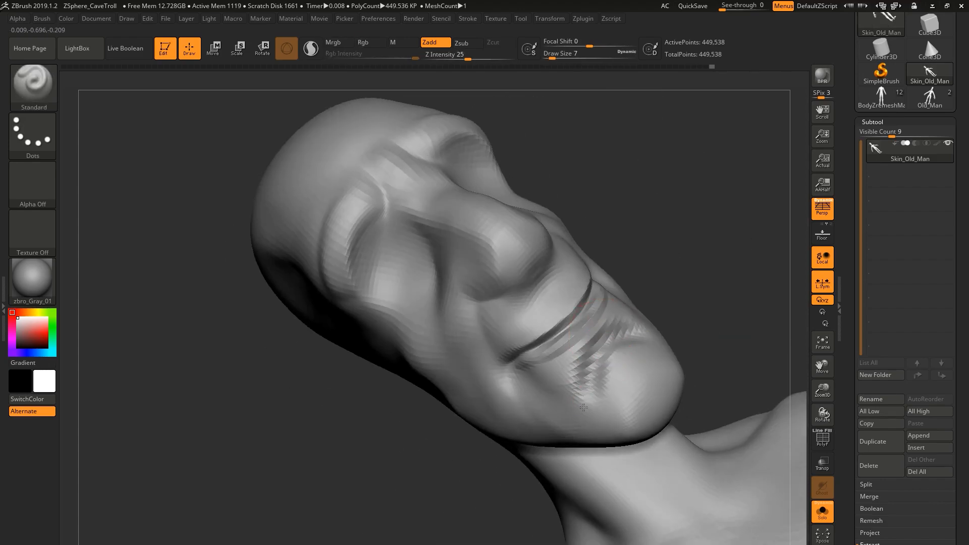
{"action": "key", "text": "s"}
{"action": "mouse_move", "coordinate": [596, 377]}
{"action": "right_mouse_down"}
{"action": "mouse_move", "coordinate": [606, 359]}
{"action": "mouse_move", "coordinate": [578, 338]}
{"action": "mouse_move", "coordinate": [600, 278]}
{"action": "right_mouse_up"}
{"action": "left_click", "coordinate": [573, 359]}
Refine the crease between the lower lip and the chin with a resized DamStandard brush.
{"action": "key", "text": "b"}
{"action": "key", "text": "d"}
{"action": "key", "text": "s"}
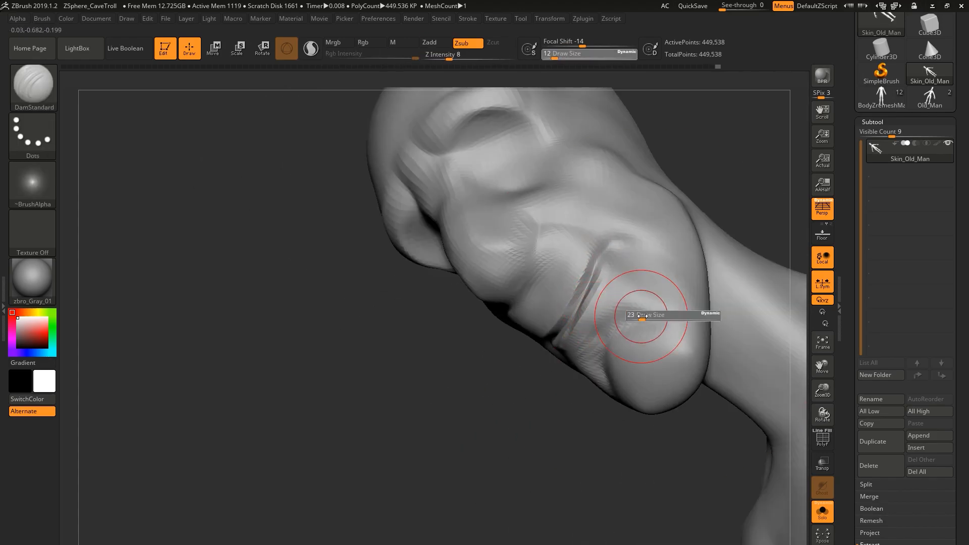
{"action": "mouse_move", "coordinate": [626, 322]}
{"action": "right_mouse_down", "text": "ctrl"}
{"action": "mouse_move", "coordinate": [601, 303]}
{"action": "mouse_move", "coordinate": [605, 273]}
{"action": "mouse_move", "coordinate": [570, 262]}
{"action": "mouse_move", "coordinate": [587, 258]}
{"action": "mouse_move", "coordinate": [565, 273]}
{"action": "right_mouse_up", "text": "ctrl"}
Adjust the shape of the lips, mouth corners and chin with the Move brush.
{"action": "key", "text": "b"}
{"action": "key", "text": "m"}
{"action": "key", "text": "v"}
{"action": "left_click_drag", "start_coordinate": [566, 283], "coordinate": [578, 288]}
{"action": "right_click_drag", "start_coordinate": [579, 288], "coordinate": [582, 313]}
{"action": "mouse_move", "coordinate": [581, 313]}
{"action": "right_mouse_down"}
{"action": "mouse_move", "coordinate": [588, 297]}
{"action": "mouse_move", "coordinate": [597, 301]}
{"action": "mouse_move", "coordinate": [595, 283]}
{"action": "right_mouse_up"}
{"action": "right_click_drag", "start_coordinate": [596, 283], "coordinate": [593, 320]}
{"action": "left_click_drag", "start_coordinate": [593, 320], "coordinate": [595, 314]}
{"action": "mouse_move", "coordinate": [595, 314]}
{"action": "right_mouse_down"}
{"action": "mouse_move", "coordinate": [580, 303]}
{"action": "mouse_move", "coordinate": [572, 325]}
{"action": "right_mouse_up"}
{"action": "key", "text": "s"}
{"action": "left_click_drag", "start_coordinate": [573, 326], "coordinate": [567, 325]}
{"action": "right_click_drag", "start_coordinate": [571, 329], "coordinate": [509, 365]}
Carve the smile folds beside the nose and mouth corners with the DamStandard brush at draw size 9.
{"action": "key", "text": "s"}
{"action": "left_click_drag", "start_coordinate": [508, 366], "coordinate": [505, 367]}
{"action": "right_click_drag", "start_coordinate": [532, 333], "coordinate": [567, 372]}
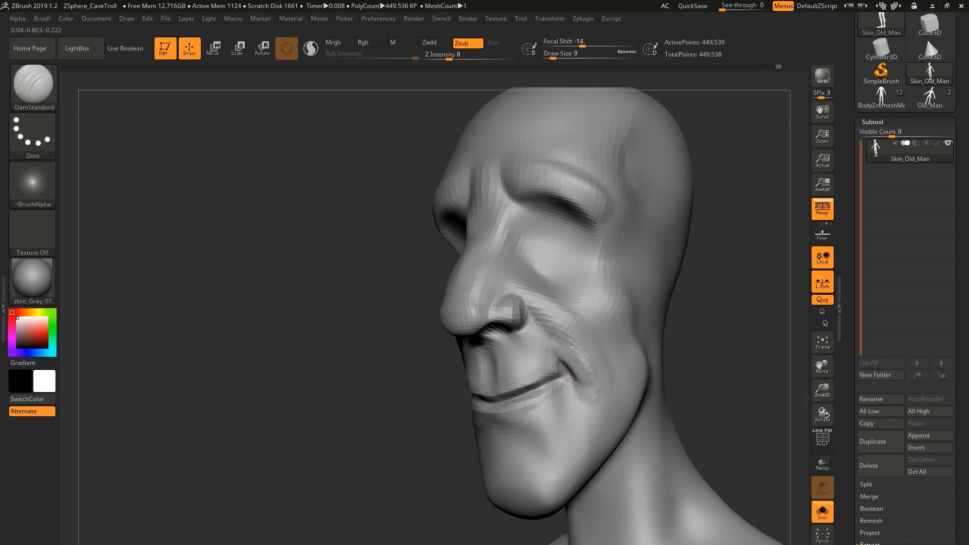
{"action": "mouse_move", "coordinate": [536, 338]}
{"action": "right_mouse_down"}
{"action": "mouse_move", "coordinate": [505, 328]}
{"action": "mouse_move", "coordinate": [513, 350]}
{"action": "mouse_move", "coordinate": [584, 298]}
{"action": "mouse_move", "coordinate": [606, 254]}
{"action": "right_mouse_up"}
{"action": "key", "text": "s"}
{"action": "left_click_drag", "start_coordinate": [606, 253], "coordinate": [617, 253]}
Reshape the eye area and upper cheeks with the Move brush, resizing it as needed.
{"action": "key", "text": "b"}
{"action": "key", "text": "m"}
{"action": "key", "text": "v"}
{"action": "mouse_move", "coordinate": [600, 255]}
{"action": "right_mouse_down"}
{"action": "mouse_move", "coordinate": [641, 237]}
{"action": "mouse_move", "coordinate": [627, 199]}
{"action": "right_mouse_up"}
{"action": "key", "text": "s"}
{"action": "left_click_drag", "start_coordinate": [613, 199], "coordinate": [627, 199]}
{"action": "mouse_move", "coordinate": [627, 198]}
{"action": "right_mouse_down"}
{"action": "mouse_move", "coordinate": [589, 320]}
{"action": "mouse_move", "coordinate": [575, 202]}
{"action": "mouse_move", "coordinate": [612, 265]}
{"action": "mouse_move", "coordinate": [619, 216]}
{"action": "right_mouse_up"}
{"action": "key", "text": "s"}
{"action": "left_click_drag", "start_coordinate": [619, 216], "coordinate": [601, 222]}
{"action": "right_click_drag", "start_coordinate": [601, 222], "coordinate": [550, 222]}
{"action": "right_click_drag", "start_coordinate": [550, 222], "coordinate": [595, 225], "text": "ctrl"}
Push the cheekbones and the sides of the face into shape with a resized Move brush.
{"action": "key", "text": "s"}
{"action": "left_click_drag", "start_coordinate": [597, 224], "coordinate": [595, 224]}
{"action": "right_click_drag", "start_coordinate": [591, 236], "coordinate": [626, 240]}
{"action": "mouse_move", "coordinate": [626, 240]}
{"action": "right_mouse_down", "text": "ctrl"}
{"action": "mouse_move", "coordinate": [612, 262]}
{"action": "mouse_move", "coordinate": [591, 268]}
{"action": "right_mouse_up", "text": "ctrl"}
{"action": "right_click_drag", "start_coordinate": [591, 268], "coordinate": [587, 289], "text": "ctrl"}
{"action": "right_click_drag", "start_coordinate": [575, 241], "coordinate": [540, 240]}
{"action": "right_click_drag", "start_coordinate": [644, 212], "coordinate": [626, 214]}
{"action": "mouse_move", "coordinate": [692, 237]}
{"action": "right_mouse_down", "text": "ctrl"}
{"action": "mouse_move", "coordinate": [692, 218]}
{"action": "mouse_move", "coordinate": [644, 255]}
{"action": "mouse_move", "coordinate": [646, 232]}
{"action": "right_mouse_up", "text": "ctrl"}
{"action": "mouse_move", "coordinate": [646, 232]}
{"action": "right_mouse_down"}
{"action": "mouse_move", "coordinate": [658, 246]}
{"action": "mouse_move", "coordinate": [653, 214]}
{"action": "right_mouse_up"}
{"action": "right_click_drag", "start_coordinate": [654, 215], "coordinate": [596, 233]}
{"action": "mouse_move", "coordinate": [596, 233]}
{"action": "right_mouse_down", "text": "ctrl"}
{"action": "mouse_move", "coordinate": [581, 247]}
{"action": "mouse_move", "coordinate": [586, 267]}
{"action": "mouse_move", "coordinate": [553, 288]}
{"action": "mouse_move", "coordinate": [559, 306]}
{"action": "right_mouse_up", "text": "ctrl"}
Sharpen the facial folds with the DamStandard brush and smooth their transitions.
{"action": "key", "text": "b"}
{"action": "key", "text": "d"}
{"action": "key", "text": "s"}
{"action": "left_click_drag", "start_coordinate": [559, 306], "coordinate": [553, 313]}
{"action": "mouse_move", "coordinate": [553, 313]}
{"action": "right_mouse_down"}
{"action": "mouse_move", "coordinate": [565, 305]}
{"action": "mouse_move", "coordinate": [558, 318]}
{"action": "mouse_move", "coordinate": [538, 313]}
{"action": "mouse_move", "coordinate": [575, 287]}
{"action": "mouse_move", "coordinate": [541, 320]}
{"action": "mouse_move", "coordinate": [528, 310]}
{"action": "mouse_move", "coordinate": [628, 296]}
{"action": "mouse_move", "coordinate": [720, 263]}
{"action": "mouse_move", "coordinate": [714, 219]}
{"action": "mouse_move", "coordinate": [663, 287]}
{"action": "mouse_move", "coordinate": [688, 256]}
{"action": "mouse_move", "coordinate": [717, 242]}
{"action": "mouse_move", "coordinate": [694, 226]}
{"action": "right_mouse_up"}
{"action": "key", "text": "shift"}
{"action": "key", "text": "b"}
{"action": "key", "text": "m"}
{"action": "key", "text": "v"}
{"action": "key", "text": "b"}
{"action": "key", "text": "d"}
{"action": "key", "text": "s"}
{"action": "mouse_move", "coordinate": [704, 272]}
{"action": "right_mouse_down"}
{"action": "mouse_move", "coordinate": [628, 183]}
{"action": "mouse_move", "coordinate": [580, 158]}
{"action": "mouse_move", "coordinate": [619, 153]}
{"action": "right_mouse_up"}
Adjust the overall proportions of the figure with a resized Move brush.
{"action": "key", "text": "b"}
{"action": "key", "text": "m"}
{"action": "key", "text": "v"}
{"action": "key", "text": "s"}
{"action": "left_click_drag", "start_coordinate": [619, 153], "coordinate": [628, 153]}
{"action": "mouse_move", "coordinate": [620, 151]}
{"action": "right_mouse_down"}
{"action": "mouse_move", "coordinate": [679, 256]}
{"action": "mouse_move", "coordinate": [649, 229]}
{"action": "mouse_move", "coordinate": [739, 250]}
{"action": "right_mouse_up"}
Step the mesh down two subdivision levels and work on the arm at draw size 44.
{"action": "key", "text": "shift+d"}
{"action": "key", "text": "shift+d"}
{"action": "key", "text": "s"}
{"action": "left_click_drag", "start_coordinate": [739, 250], "coordinate": [734, 249]}
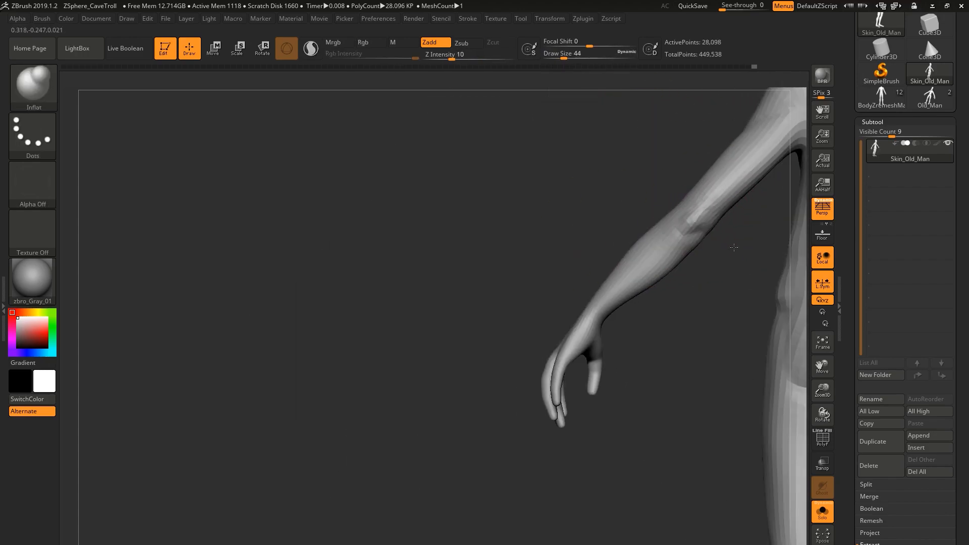
{"action": "right_click_drag", "start_coordinate": [673, 264], "coordinate": [676, 241]}
Add volume to the elbow, forearm and wrist with the Inflat brush at draw size 12.
{"action": "key", "text": "b"}
{"action": "key", "text": "i"}
{"action": "key", "text": "n"}
{"action": "key", "text": "s"}
{"action": "left_click_drag", "start_coordinate": [676, 241], "coordinate": [669, 240]}
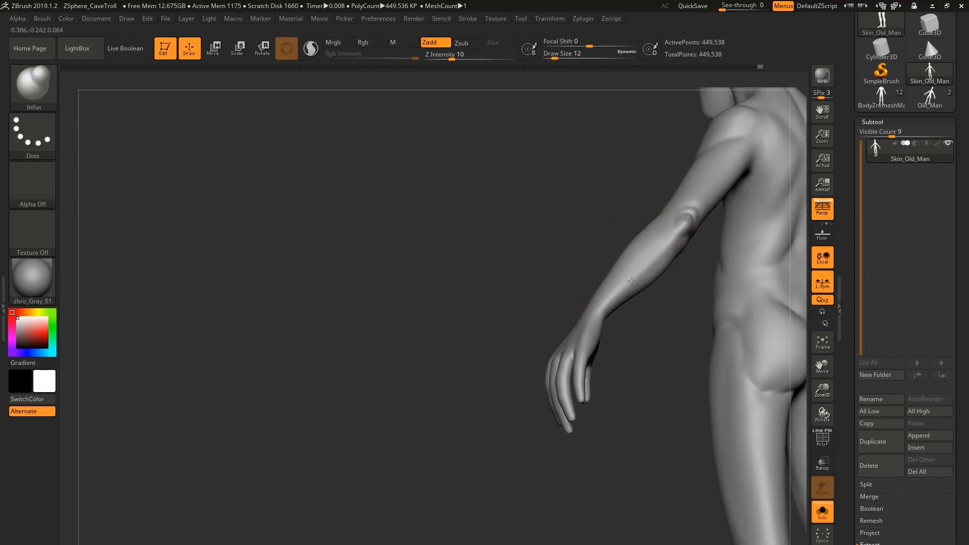
{"action": "right_click_drag", "start_coordinate": [651, 260], "coordinate": [637, 268]}
{"action": "left_click_drag", "start_coordinate": [584, 297], "coordinate": [591, 305]}
{"action": "mouse_move", "coordinate": [592, 305]}
{"action": "right_mouse_down", "text": "ctrl"}
{"action": "mouse_move", "coordinate": [604, 343]}
{"action": "mouse_move", "coordinate": [620, 262]}
{"action": "mouse_move", "coordinate": [617, 281]}
{"action": "right_mouse_up", "text": "ctrl"}
{"action": "left_click_drag", "start_coordinate": [609, 323], "coordinate": [618, 325], "text": "shift"}
{"action": "mouse_move", "coordinate": [618, 325]}
{"action": "right_mouse_down"}
{"action": "mouse_move", "coordinate": [648, 290]}
{"action": "mouse_move", "coordinate": [616, 289]}
{"action": "right_mouse_up"}
{"action": "left_click_drag", "start_coordinate": [617, 288], "coordinate": [610, 300], "text": "shift"}
{"action": "mouse_move", "coordinate": [610, 299]}
{"action": "right_mouse_down"}
{"action": "mouse_move", "coordinate": [623, 264]}
{"action": "mouse_move", "coordinate": [629, 290]}
{"action": "mouse_move", "coordinate": [606, 333]}
{"action": "right_mouse_up"}
Crease the wrist where it meets the palm with the DamStandard brush at draw size 14.
{"action": "key", "text": "b"}
{"action": "key", "text": "d"}
{"action": "key", "text": "s"}
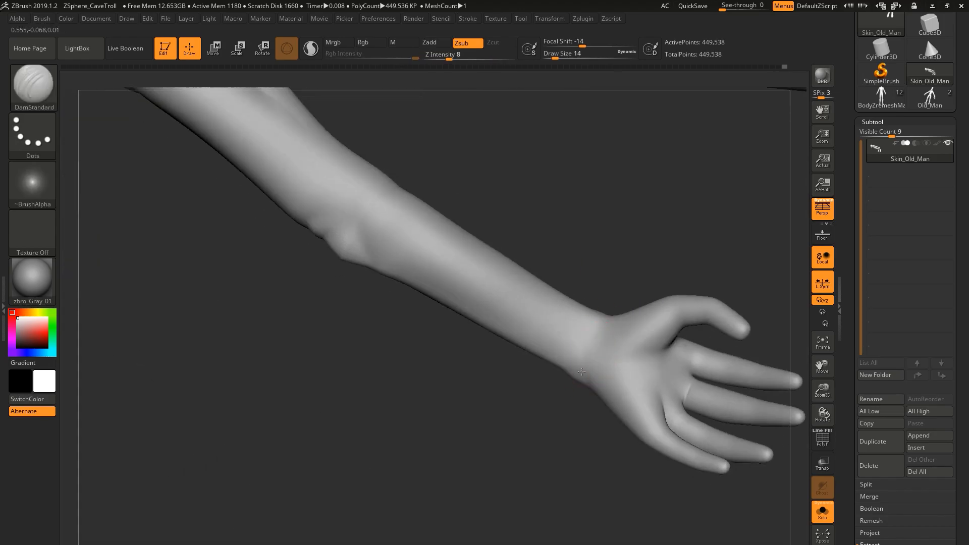
{"action": "mouse_move", "coordinate": [593, 387]}
{"action": "right_mouse_down"}
{"action": "mouse_move", "coordinate": [610, 318]}
{"action": "mouse_move", "coordinate": [582, 370]}
{"action": "mouse_move", "coordinate": [599, 331]}
{"action": "mouse_move", "coordinate": [521, 322]}
{"action": "mouse_move", "coordinate": [610, 322]}
{"action": "mouse_move", "coordinate": [599, 311]}
{"action": "mouse_move", "coordinate": [604, 225]}
{"action": "mouse_move", "coordinate": [626, 252]}
{"action": "mouse_move", "coordinate": [591, 342]}
{"action": "mouse_move", "coordinate": [610, 372]}
{"action": "right_mouse_up"}
{"action": "key", "text": "b"}
{"action": "key", "text": "s"}
{"action": "key", "text": "t"}
Deepen the crease under the chest muscle with the DamStandard brush at draw size 27.
{"action": "key", "text": "b"}
{"action": "key", "text": "d"}
{"action": "key", "text": "s"}
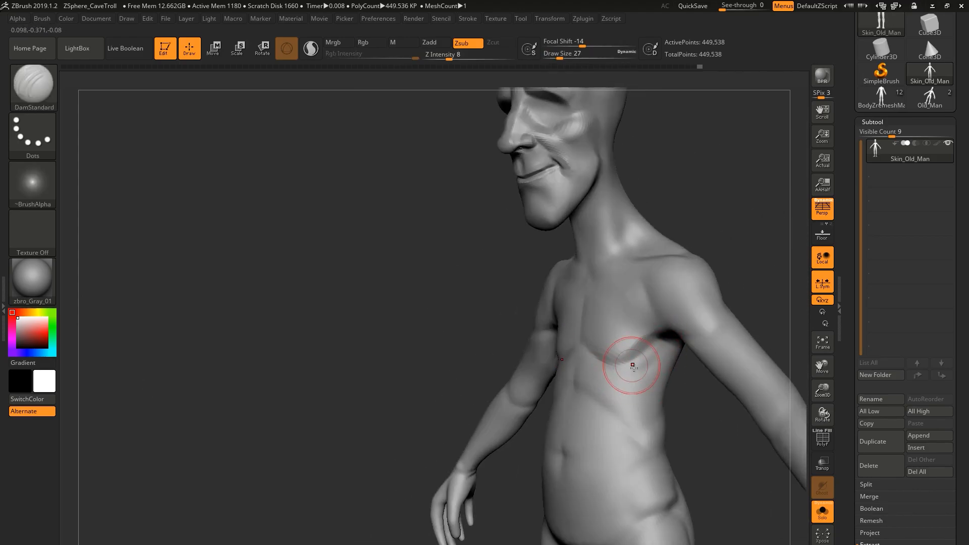
{"action": "mouse_move", "coordinate": [637, 337]}
{"action": "right_mouse_down"}
{"action": "mouse_move", "coordinate": [658, 338]}
{"action": "mouse_move", "coordinate": [605, 323]}
{"action": "mouse_move", "coordinate": [624, 336]}
{"action": "mouse_move", "coordinate": [609, 323]}
{"action": "right_mouse_up"}
Raise the neck tendons and the inner ends of the collarbones with the Standard brush.
{"action": "key", "text": "b"}
{"action": "key", "text": "s"}
{"action": "key", "text": "t"}
{"action": "right_click_drag", "start_coordinate": [608, 323], "coordinate": [611, 348], "text": "ctrl"}
{"action": "left_click_drag", "start_coordinate": [618, 270], "coordinate": [619, 307]}
{"action": "mouse_move", "coordinate": [656, 314]}
{"action": "right_mouse_down"}
{"action": "mouse_move", "coordinate": [591, 254]}
{"action": "mouse_move", "coordinate": [608, 260]}
{"action": "mouse_move", "coordinate": [578, 256]}
{"action": "right_mouse_up"}
{"action": "left_click_drag", "start_coordinate": [579, 256], "coordinate": [585, 259], "text": "shift"}
{"action": "right_click_drag", "start_coordinate": [586, 259], "coordinate": [613, 289]}
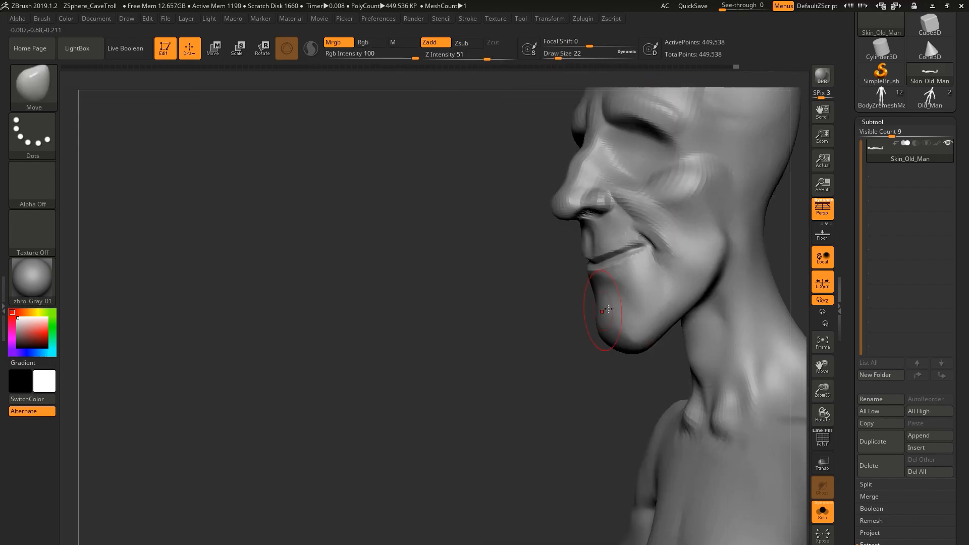
{"action": "key", "text": "f"}
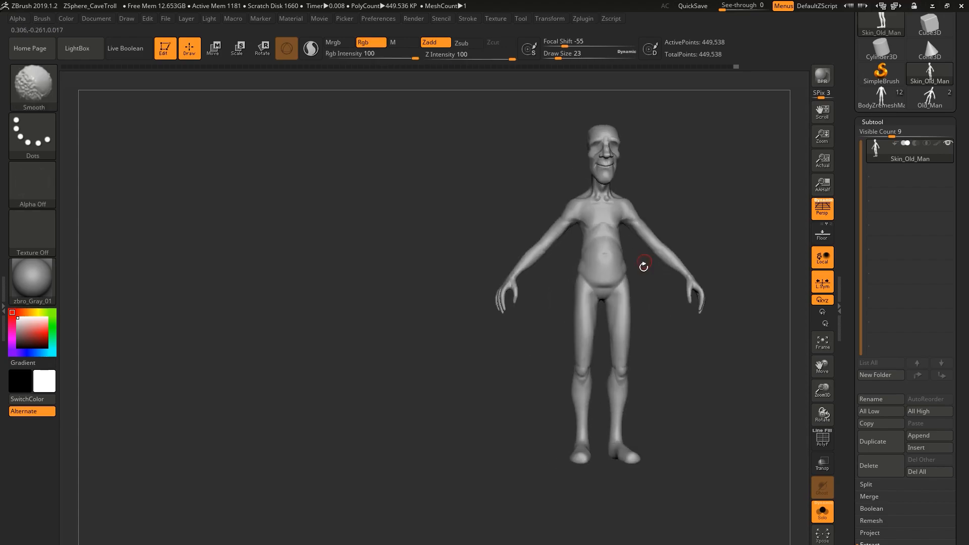
Build up the buttocks and the backs of the upper thighs with the Clay brush, starting at draw size 25.
{"action": "left_click_drag", "start_coordinate": [686, 258], "coordinate": [686, 257], "text": "ctrl+alt+shift"}
{"action": "mouse_move", "coordinate": [685, 257]}
{"action": "right_mouse_down"}
{"action": "mouse_move", "coordinate": [679, 272]}
{"action": "mouse_move", "coordinate": [637, 267]}
{"action": "right_mouse_up"}
{"action": "mouse_move", "coordinate": [637, 268]}
{"action": "right_mouse_down", "text": "ctrl"}
{"action": "mouse_move", "coordinate": [645, 294]}
{"action": "mouse_move", "coordinate": [625, 426]}
{"action": "mouse_move", "coordinate": [624, 319]}
{"action": "right_mouse_up", "text": "ctrl"}
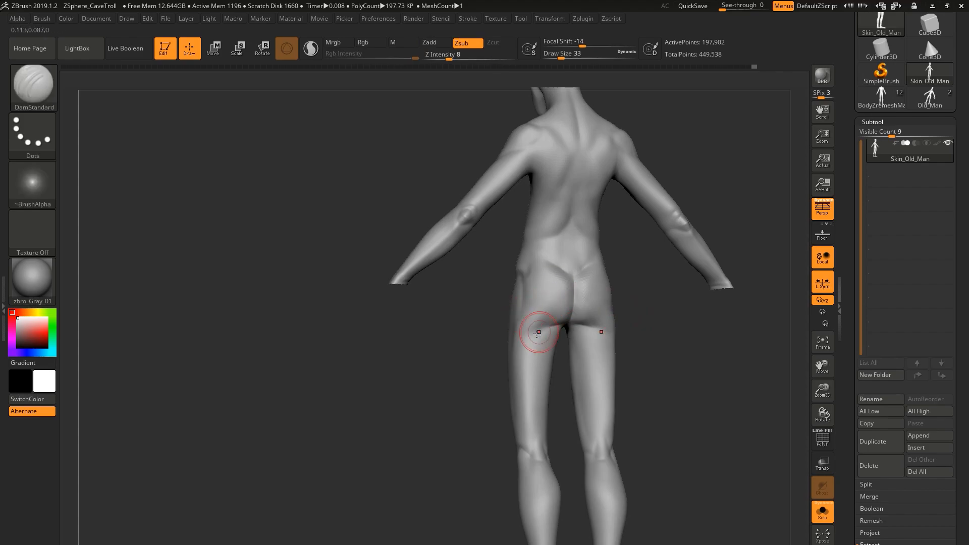
{"action": "key", "text": "bracketright"}
{"action": "mouse_move", "coordinate": [539, 332]}
{"action": "right_mouse_down"}
{"action": "mouse_move", "coordinate": [532, 395]}
{"action": "mouse_move", "coordinate": [569, 320]}
{"action": "right_mouse_up"}
{"action": "key", "text": "bracketleft"}
{"action": "left_click_drag", "start_coordinate": [569, 320], "coordinate": [565, 342]}
{"action": "right_click_drag", "start_coordinate": [565, 342], "coordinate": [578, 331]}
{"action": "right_click_drag", "start_coordinate": [578, 330], "coordinate": [581, 283], "text": "alt"}
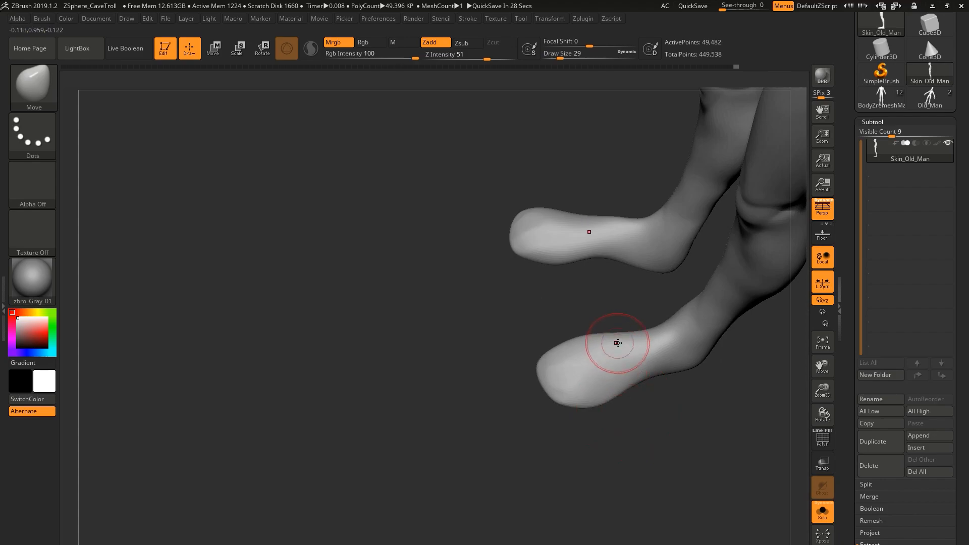
Reshape the feet with the Move brush, starting at draw size 29, and turn perspective off.
{"action": "mouse_move", "coordinate": [620, 344]}
{"action": "right_mouse_down"}
{"action": "mouse_move", "coordinate": [608, 372]}
{"action": "mouse_move", "coordinate": [636, 359]}
{"action": "mouse_move", "coordinate": [636, 329]}
{"action": "mouse_move", "coordinate": [623, 363]}
{"action": "mouse_move", "coordinate": [640, 312]}
{"action": "mouse_move", "coordinate": [596, 344]}
{"action": "mouse_move", "coordinate": [590, 323]}
{"action": "mouse_move", "coordinate": [625, 309]}
{"action": "mouse_move", "coordinate": [592, 301]}
{"action": "mouse_move", "coordinate": [586, 333]}
{"action": "mouse_move", "coordinate": [561, 316]}
{"action": "mouse_move", "coordinate": [595, 293]}
{"action": "mouse_move", "coordinate": [599, 357]}
{"action": "mouse_move", "coordinate": [628, 362]}
{"action": "mouse_move", "coordinate": [573, 384]}
{"action": "mouse_move", "coordinate": [558, 363]}
{"action": "mouse_move", "coordinate": [640, 353]}
{"action": "mouse_move", "coordinate": [693, 448]}
{"action": "mouse_move", "coordinate": [616, 350]}
{"action": "mouse_move", "coordinate": [678, 508]}
{"action": "mouse_move", "coordinate": [671, 396]}
{"action": "mouse_move", "coordinate": [612, 372]}
{"action": "mouse_move", "coordinate": [601, 354]}
{"action": "mouse_move", "coordinate": [704, 355]}
{"action": "right_mouse_up"}
{"action": "key", "text": "bracketleft"}
{"action": "key", "text": "bracketleft"}
{"action": "key", "text": "p"}
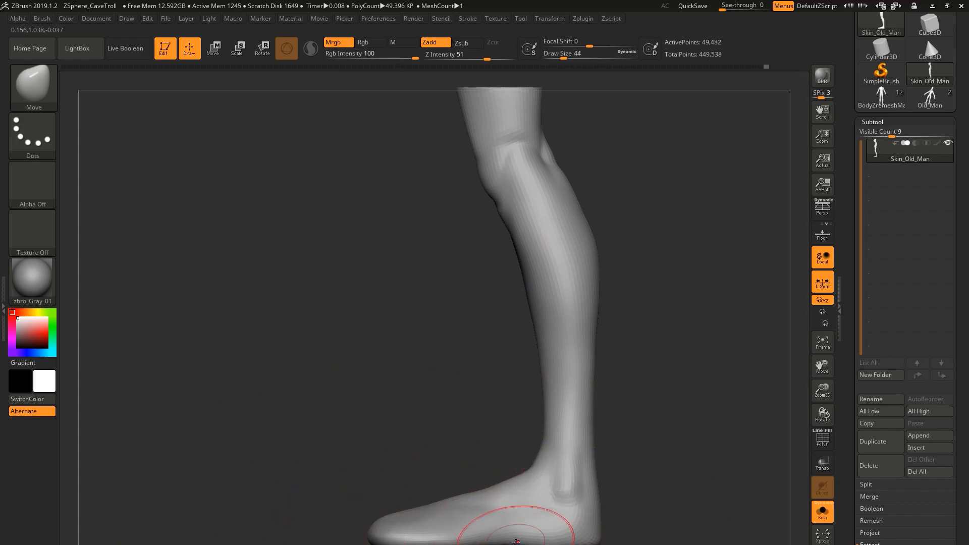
Shape the sole, heel and toe end of the feet with the Move brush, starting at draw size 44.
{"action": "mouse_move", "coordinate": [531, 471]}
{"action": "right_mouse_down"}
{"action": "mouse_move", "coordinate": [563, 505]}
{"action": "mouse_move", "coordinate": [573, 543]}
{"action": "mouse_move", "coordinate": [608, 514]}
{"action": "right_mouse_up"}
{"action": "left_click_drag", "start_coordinate": [613, 510], "coordinate": [617, 521]}
{"action": "mouse_move", "coordinate": [655, 502]}
{"action": "right_mouse_down"}
{"action": "mouse_move", "coordinate": [629, 511]}
{"action": "mouse_move", "coordinate": [621, 399]}
{"action": "mouse_move", "coordinate": [628, 450]}
{"action": "right_mouse_up"}
{"action": "left_click_drag", "start_coordinate": [611, 462], "coordinate": [621, 462]}
{"action": "right_click_drag", "start_coordinate": [623, 454], "coordinate": [636, 498]}
{"action": "left_click_drag", "start_coordinate": [689, 471], "coordinate": [679, 478]}
{"action": "right_click_drag", "start_coordinate": [693, 472], "coordinate": [690, 422]}
{"action": "mouse_move", "coordinate": [671, 485]}
{"action": "right_mouse_down"}
{"action": "mouse_move", "coordinate": [666, 444]}
{"action": "mouse_move", "coordinate": [686, 392]}
{"action": "right_mouse_up"}
Carve a crease across the front of the foot at the toe base with the DamStandard brush at draw size 17.
{"action": "key", "text": "b"}
{"action": "key", "text": "d"}
{"action": "key", "text": "s"}
{"action": "left_click_drag", "start_coordinate": [677, 402], "coordinate": [685, 373]}
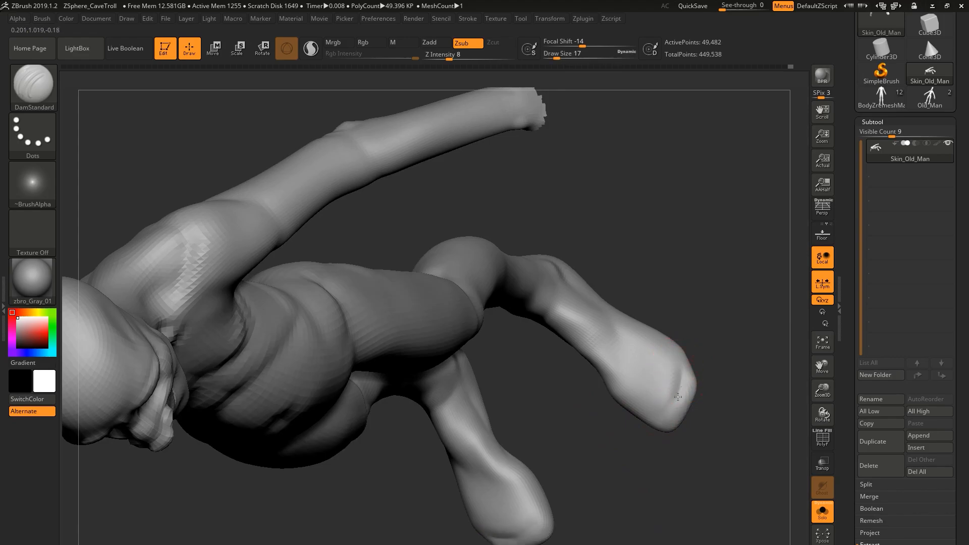
{"action": "right_click_drag", "start_coordinate": [678, 386], "coordinate": [667, 399]}
{"action": "left_click_drag", "start_coordinate": [671, 396], "coordinate": [649, 427]}
{"action": "mouse_move", "coordinate": [651, 424]}
{"action": "right_mouse_down"}
{"action": "mouse_move", "coordinate": [664, 335]}
{"action": "mouse_move", "coordinate": [644, 396]}
{"action": "mouse_move", "coordinate": [647, 349]}
{"action": "mouse_move", "coordinate": [610, 370]}
{"action": "mouse_move", "coordinate": [601, 356]}
{"action": "right_mouse_up"}
Flatten the top of the toe area with the TrimDynamic brush.
{"action": "key", "text": "b"}
{"action": "key", "text": "t"}
{"action": "key", "text": "d"}
{"action": "mouse_move", "coordinate": [601, 355]}
{"action": "left_mouse_down"}
{"action": "mouse_move", "coordinate": [592, 340]}
{"action": "mouse_move", "coordinate": [605, 360]}
{"action": "left_mouse_up"}
{"action": "mouse_move", "coordinate": [608, 357]}
{"action": "right_mouse_down"}
{"action": "mouse_move", "coordinate": [679, 384]}
{"action": "mouse_move", "coordinate": [672, 424]}
{"action": "right_mouse_up"}
Carve the first grooves separating the toes with the DamStandard brush at draw size 7 and Z Intensity 10.
{"action": "key", "text": "b"}
{"action": "key", "text": "d"}
{"action": "key", "text": "s"}
{"action": "key", "text": "s"}
{"action": "left_click_drag", "start_coordinate": [578, 405], "coordinate": [580, 404]}
{"action": "key", "text": "Return"}
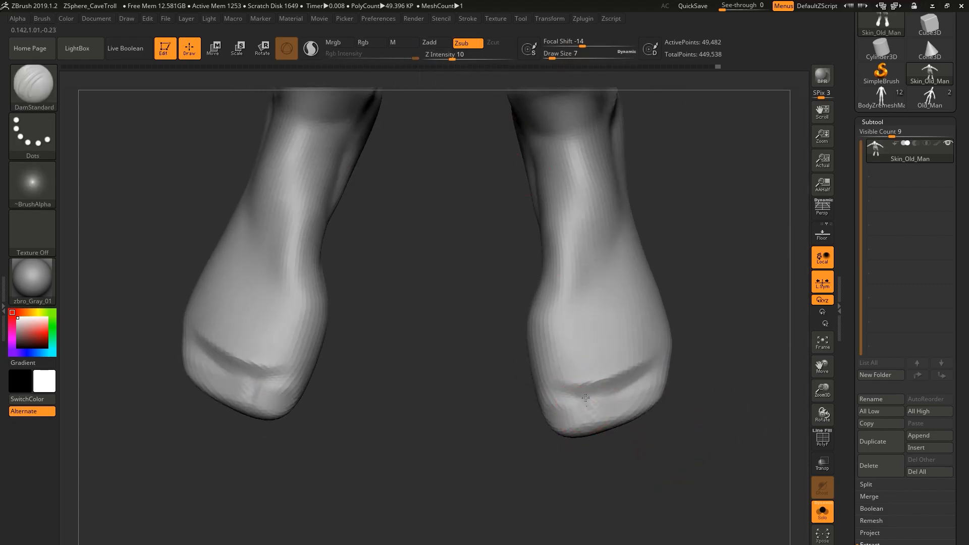
{"action": "right_click_drag", "start_coordinate": [595, 394], "coordinate": [609, 451]}
{"action": "left_click_drag", "start_coordinate": [587, 440], "coordinate": [589, 456]}
{"action": "right_click_drag", "start_coordinate": [598, 454], "coordinate": [593, 421]}
{"action": "left_click_drag", "start_coordinate": [588, 435], "coordinate": [590, 452]}
{"action": "right_click_drag", "start_coordinate": [589, 451], "coordinate": [600, 386]}
Carve the remaining toe gaps and deepen the toe-base crease with the DamStandard brush at draw size 9.
{"action": "key", "text": "s"}
{"action": "left_click_drag", "start_coordinate": [599, 381], "coordinate": [621, 379]}
{"action": "mouse_move", "coordinate": [621, 378]}
{"action": "right_mouse_down"}
{"action": "mouse_move", "coordinate": [651, 363]}
{"action": "mouse_move", "coordinate": [518, 378]}
{"action": "mouse_move", "coordinate": [517, 400]}
{"action": "right_mouse_up"}
{"action": "key", "text": "s"}
{"action": "left_click_drag", "start_coordinate": [517, 400], "coordinate": [509, 405]}
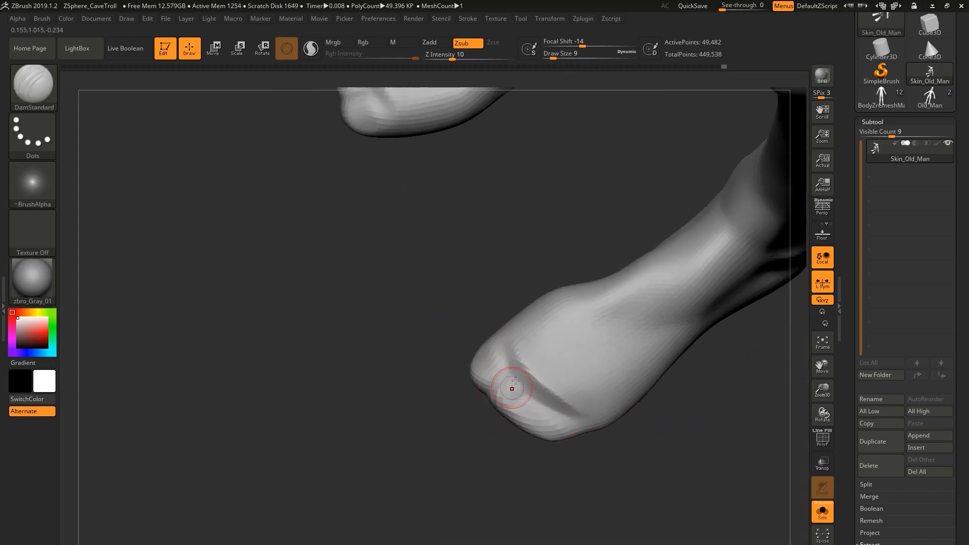
{"action": "left_click_drag", "start_coordinate": [580, 405], "coordinate": [584, 410]}
{"action": "right_click_drag", "start_coordinate": [585, 410], "coordinate": [561, 429]}
{"action": "left_click_drag", "start_coordinate": [553, 410], "coordinate": [545, 430]}
{"action": "mouse_move", "coordinate": [543, 437]}
{"action": "right_mouse_down"}
{"action": "mouse_move", "coordinate": [561, 411]}
{"action": "mouse_move", "coordinate": [504, 387]}
{"action": "mouse_move", "coordinate": [504, 417]}
{"action": "mouse_move", "coordinate": [540, 383]}
{"action": "mouse_move", "coordinate": [567, 382]}
{"action": "right_mouse_up"}
{"action": "right_click_drag", "start_coordinate": [550, 418], "coordinate": [525, 353]}
{"action": "left_click_drag", "start_coordinate": [525, 353], "coordinate": [492, 337]}
{"action": "right_click_drag", "start_coordinate": [492, 338], "coordinate": [497, 216]}
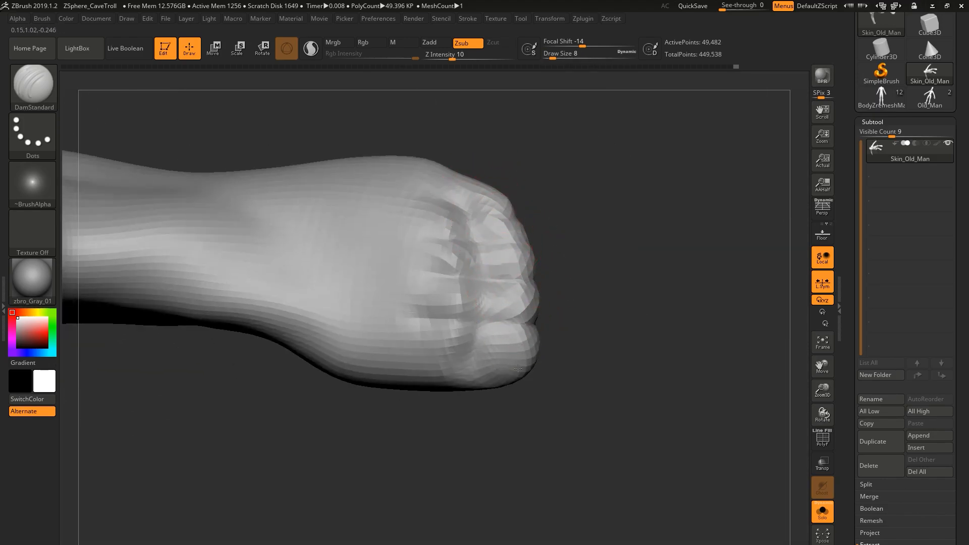
Finish the groove between the toes and reshape the toe tips with the Move brush at draw size 11.
{"action": "right_click_drag", "start_coordinate": [519, 288], "coordinate": [543, 296]}
{"action": "key", "text": "b"}
{"action": "key", "text": "m"}
{"action": "key", "text": "v"}
{"action": "left_click_drag", "start_coordinate": [534, 323], "coordinate": [526, 332]}
{"action": "right_click_drag", "start_coordinate": [525, 331], "coordinate": [510, 377]}
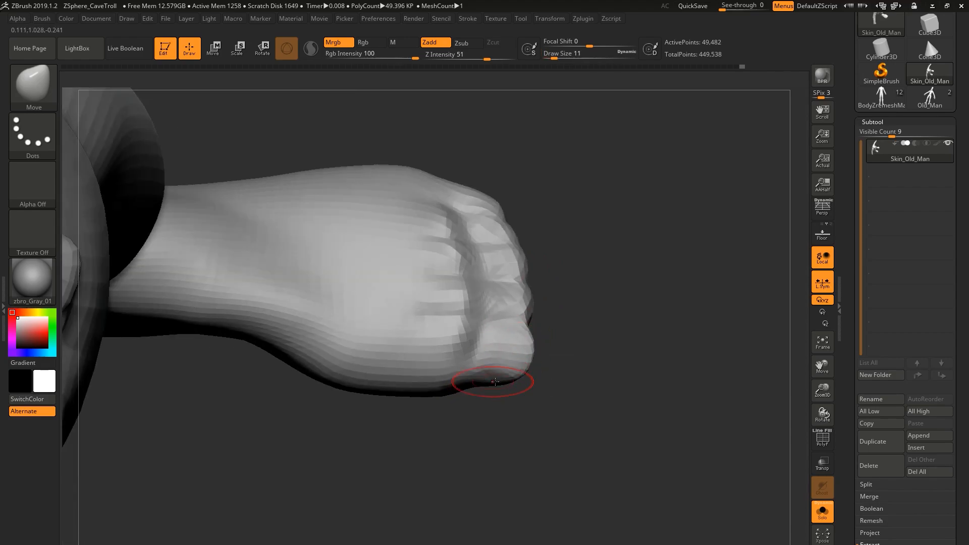
Switch the view to perspective and adjust the feet at a low subdivision level.
{"action": "right_click_drag", "start_coordinate": [327, 396], "coordinate": [469, 328]}
{"action": "left_click", "coordinate": [823, 208]}
{"action": "right_click_drag", "start_coordinate": [495, 404], "coordinate": [585, 381]}
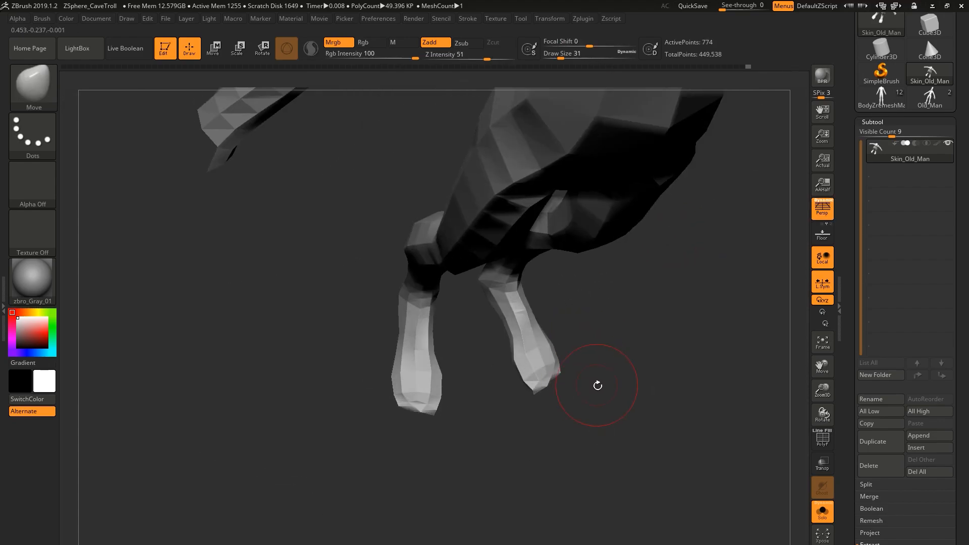
{"action": "left_click_drag", "start_coordinate": [495, 371], "coordinate": [588, 344], "text": "ctrl"}
{"action": "left_click", "coordinate": [598, 353], "text": "ctrl"}
{"action": "key", "text": "w"}
{"action": "left_click", "coordinate": [545, 357], "text": "alt"}
{"action": "mouse_move", "coordinate": [547, 439]}
{"action": "right_mouse_down"}
{"action": "mouse_move", "coordinate": [622, 379]}
{"action": "mouse_move", "coordinate": [610, 356]}
{"action": "mouse_move", "coordinate": [600, 389]}
{"action": "right_mouse_up"}
{"action": "key", "text": "q"}
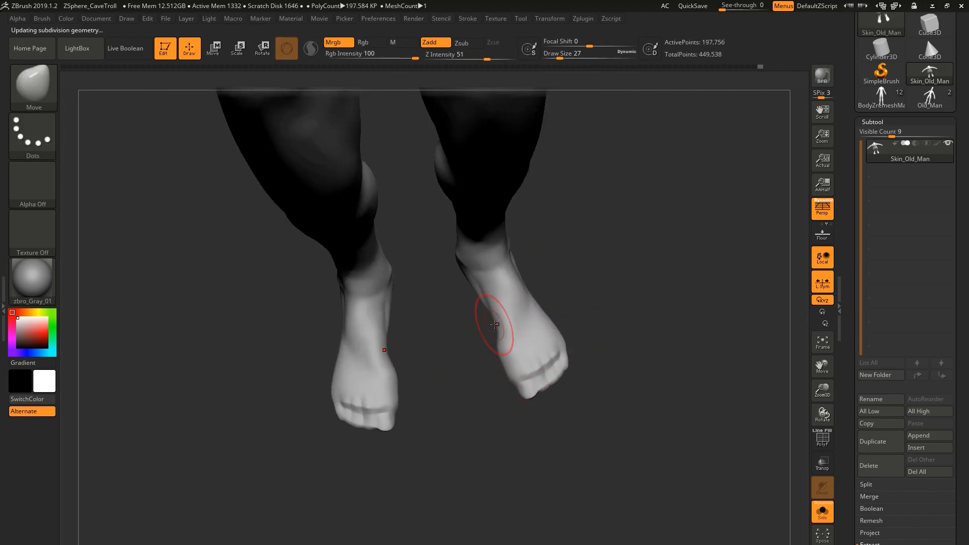
Drop the mesh two subdivision levels and shape the soles and arches of the feet.
{"action": "mouse_move", "coordinate": [496, 314]}
{"action": "right_mouse_down"}
{"action": "mouse_move", "coordinate": [454, 281]}
{"action": "mouse_move", "coordinate": [422, 306]}
{"action": "mouse_move", "coordinate": [493, 309]}
{"action": "mouse_move", "coordinate": [510, 296]}
{"action": "right_mouse_up"}
{"action": "key", "text": "shift+d"}
{"action": "key", "text": "shift+d"}
{"action": "left_click_drag", "start_coordinate": [495, 285], "coordinate": [496, 289]}
{"action": "right_click_drag", "start_coordinate": [502, 283], "coordinate": [570, 298]}
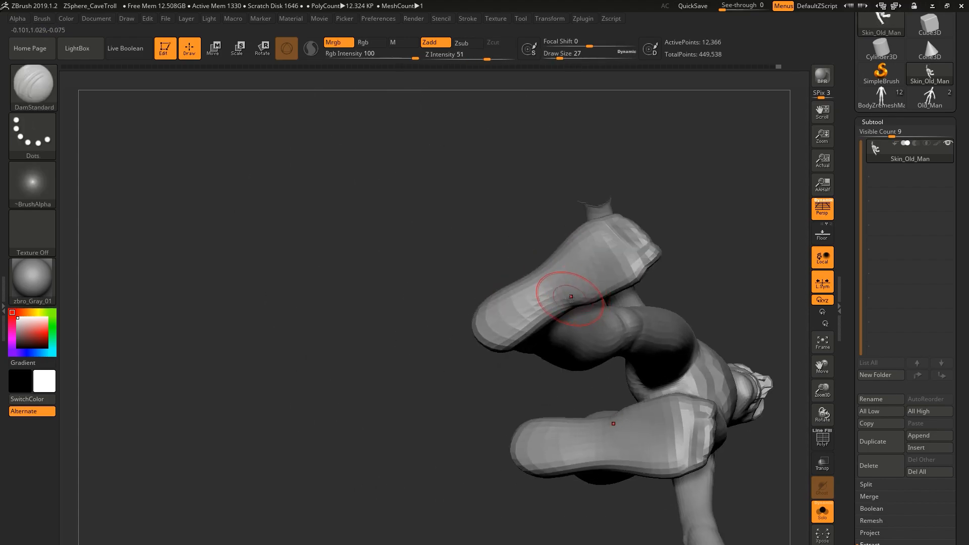
{"action": "left_click_drag", "start_coordinate": [588, 266], "coordinate": [573, 274]}
{"action": "mouse_move", "coordinate": [573, 273]}
{"action": "right_mouse_down"}
{"action": "mouse_move", "coordinate": [623, 267]}
{"action": "mouse_move", "coordinate": [556, 285]}
{"action": "mouse_move", "coordinate": [636, 261]}
{"action": "mouse_move", "coordinate": [593, 265]}
{"action": "right_mouse_up"}
Raise the mesh two subdivision levels and refine the shape of the feet with the Move brush.
{"action": "key", "text": "d"}
{"action": "key", "text": "d"}
{"action": "key", "text": "b"}
{"action": "key", "text": "m"}
{"action": "key", "text": "v"}
{"action": "right_click_drag", "start_coordinate": [560, 305], "coordinate": [595, 298]}
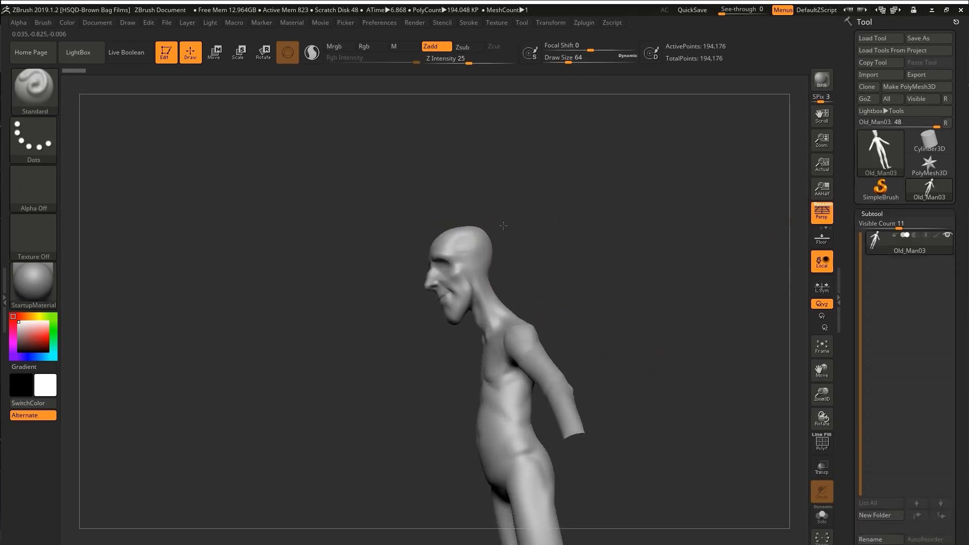
{"action": "right_click_drag", "start_coordinate": [503, 226], "coordinate": [528, 194]}
{"action": "mouse_move", "coordinate": [580, 115]}
{"action": "left_mouse_down", "text": "ctrl+alt+shift"}
{"action": "mouse_move", "coordinate": [436, 276]}
{"action": "mouse_move", "coordinate": [434, 323]}
{"action": "left_mouse_up", "text": "ctrl+alt+shift"}
Duplicate the Old_Man03 body subtool and isolate the head and neck polygroup on the original.
{"action": "key", "text": "shift+f"}
{"action": "key", "text": "bracketleft"}
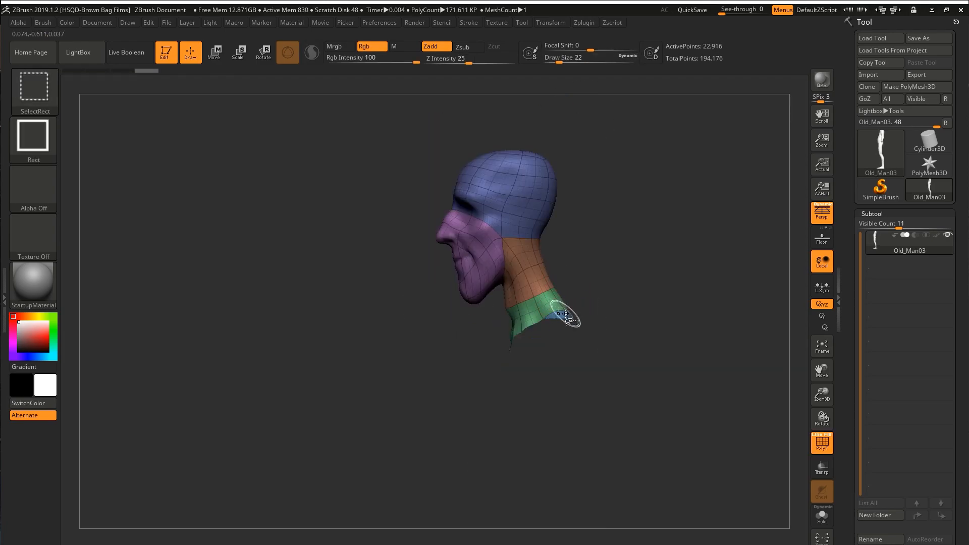
{"action": "right_click_drag", "start_coordinate": [626, 242], "coordinate": [673, 231]}
{"action": "key", "text": "w"}
{"action": "left_click_drag", "start_coordinate": [501, 288], "coordinate": [550, 286]}
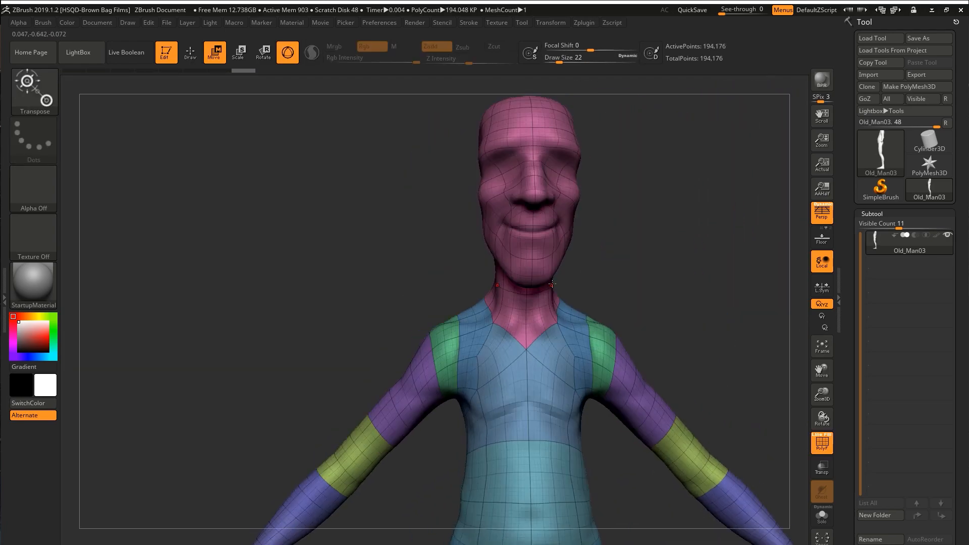
{"action": "key", "text": "d"}
{"action": "left_click_drag", "start_coordinate": [846, 499], "coordinate": [847, 323]}
{"action": "left_click", "coordinate": [879, 411]}
{"action": "left_click", "coordinate": [546, 273], "text": "ctrl"}
{"action": "left_click_drag", "start_coordinate": [645, 281], "coordinate": [657, 298], "text": "ctrl"}
{"action": "key", "text": "q"}
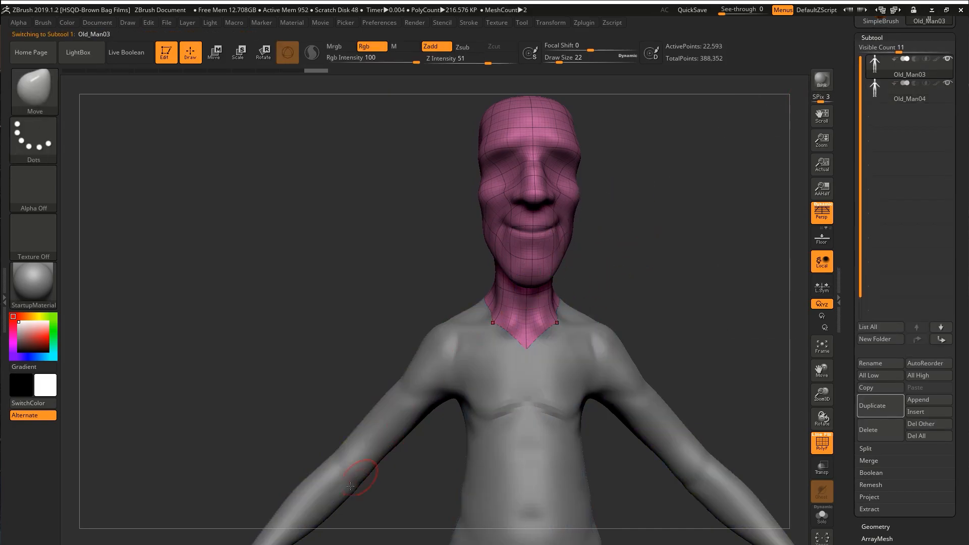
Delete the head's lower subdivision levels and convert the isolated head to a DynaMesh at resolution 1024.
{"action": "left_click", "coordinate": [875, 526]}
{"action": "left_click", "coordinate": [881, 85]}
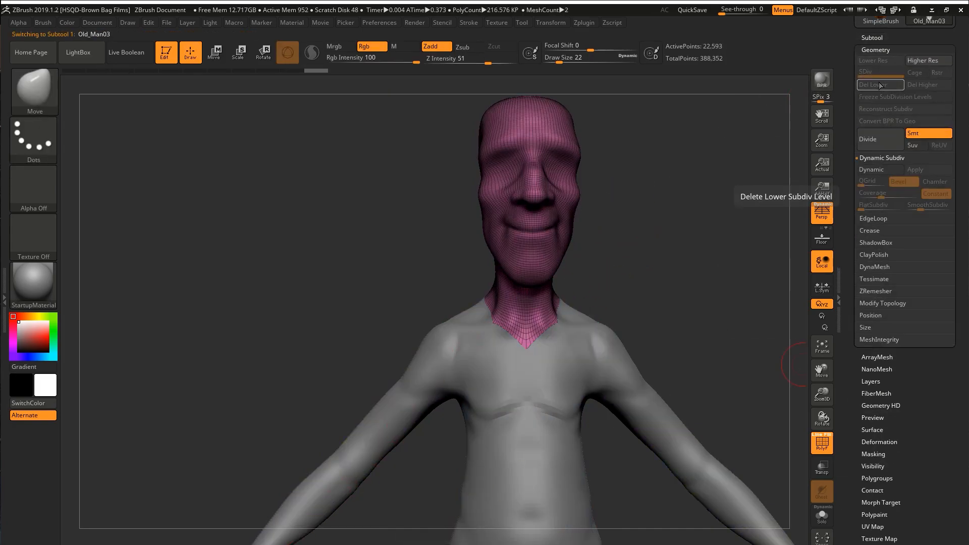
{"action": "left_click_drag", "start_coordinate": [763, 345], "coordinate": [777, 361], "text": "shift"}
{"action": "left_click_drag", "start_coordinate": [856, 385], "coordinate": [856, 327]}
{"action": "left_click", "coordinate": [873, 313]}
{"action": "left_click", "coordinate": [876, 226]}
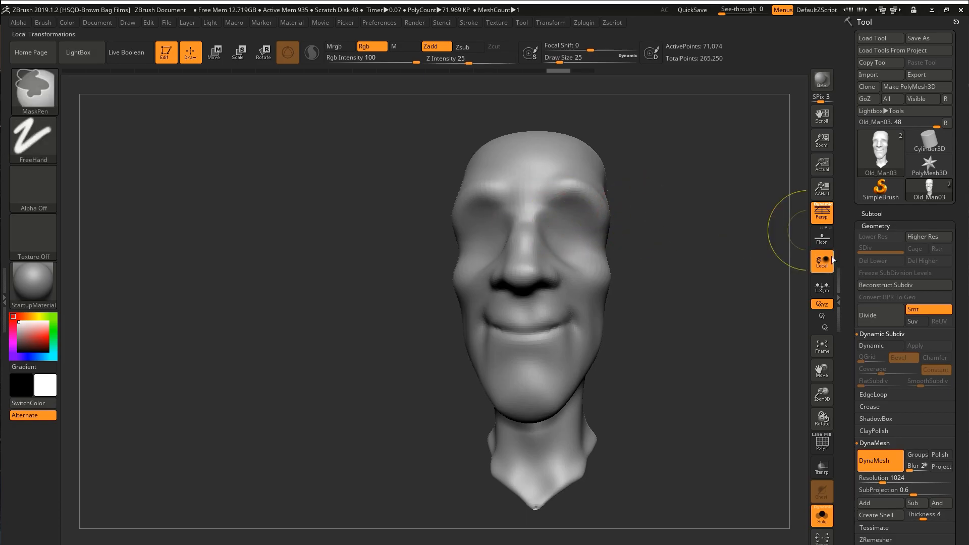
Duplicate the head subtool and hide the copy, keeping Old_Man03 active.
{"action": "left_click", "coordinate": [872, 214]}
{"action": "key", "text": "ctrl+shift+d"}
{"action": "left_click", "coordinate": [876, 244]}
{"action": "left_click", "coordinate": [947, 260]}
{"action": "left_click_drag", "start_coordinate": [747, 297], "coordinate": [656, 293]}
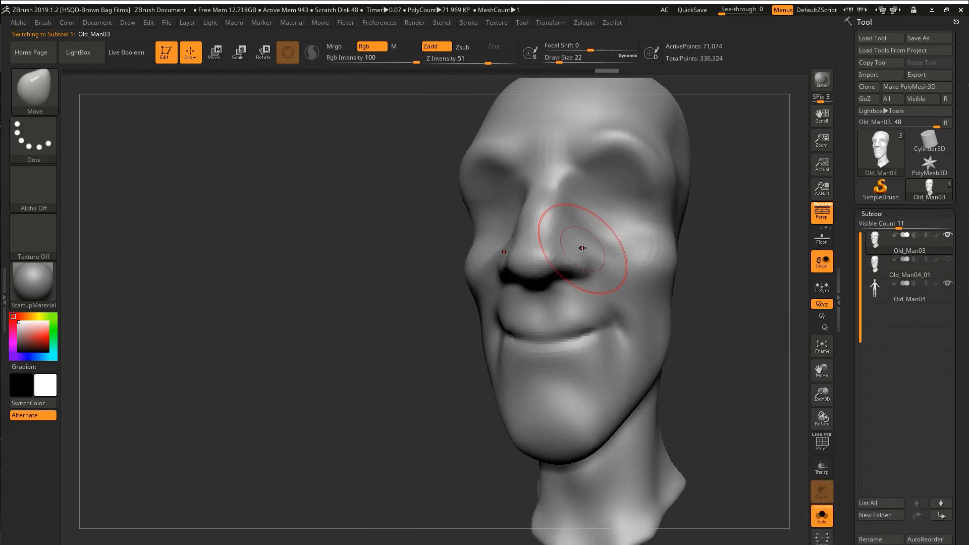
Carve the smile folds, lip line and chin crease with the DamStandard brush.
{"action": "key", "text": "s"}
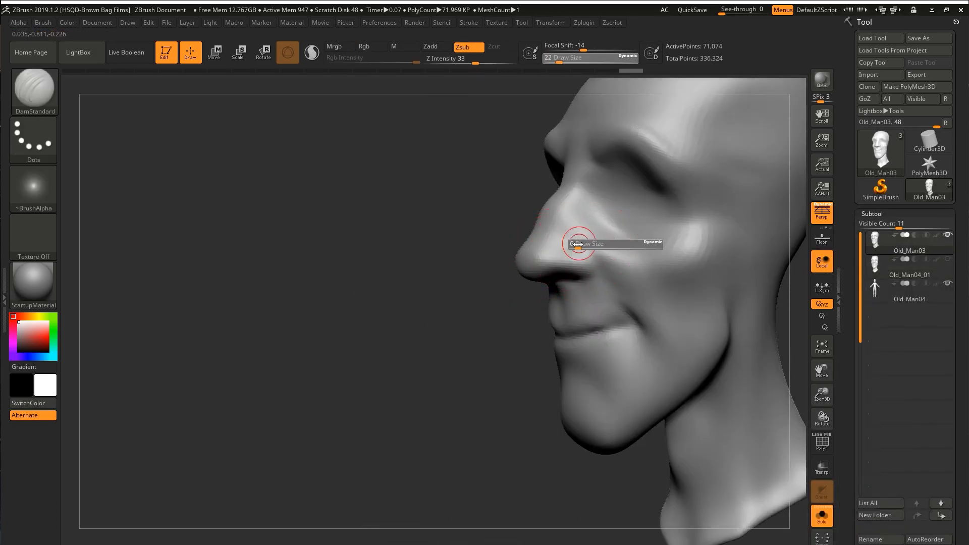
{"action": "left_click_drag", "start_coordinate": [640, 333], "coordinate": [596, 330]}
{"action": "left_click_drag", "start_coordinate": [706, 303], "coordinate": [667, 273]}
{"action": "mouse_move", "coordinate": [520, 305]}
{"action": "left_mouse_down"}
{"action": "mouse_move", "coordinate": [567, 272]}
{"action": "mouse_move", "coordinate": [653, 238]}
{"action": "mouse_move", "coordinate": [687, 205]}
{"action": "mouse_move", "coordinate": [714, 260]}
{"action": "left_mouse_up"}
{"action": "mouse_move", "coordinate": [354, 303]}
{"action": "left_mouse_down"}
{"action": "mouse_move", "coordinate": [434, 303]}
{"action": "mouse_move", "coordinate": [384, 262]}
{"action": "mouse_move", "coordinate": [393, 323]}
{"action": "left_mouse_up"}
Try to build up eyeball forms in the eye sockets with the ClayBuildup brush at draw size 17.
{"action": "mouse_move", "coordinate": [607, 299]}
{"action": "left_mouse_down"}
{"action": "mouse_move", "coordinate": [607, 274]}
{"action": "mouse_move", "coordinate": [612, 283]}
{"action": "left_mouse_up"}
{"action": "mouse_move", "coordinate": [612, 283]}
{"action": "right_mouse_down"}
{"action": "mouse_move", "coordinate": [576, 333]}
{"action": "mouse_move", "coordinate": [606, 298]}
{"action": "right_mouse_up"}
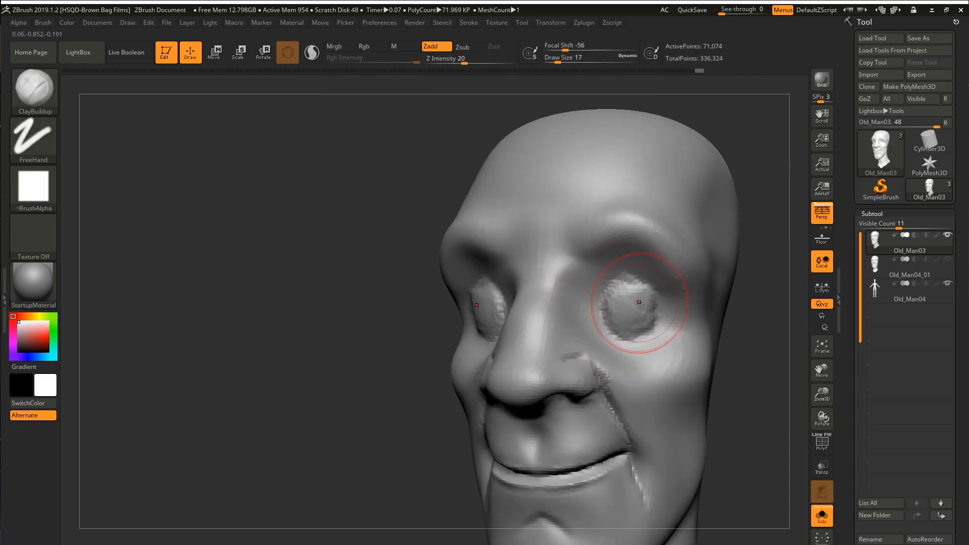
{"action": "right_click_drag", "start_coordinate": [646, 328], "coordinate": [626, 318]}
{"action": "mouse_move", "coordinate": [626, 318]}
{"action": "right_mouse_down", "text": "ctrl"}
{"action": "mouse_move", "coordinate": [623, 287]}
{"action": "mouse_move", "coordinate": [644, 318]}
{"action": "mouse_move", "coordinate": [692, 336]}
{"action": "mouse_move", "coordinate": [595, 326]}
{"action": "mouse_move", "coordinate": [615, 304]}
{"action": "mouse_move", "coordinate": [620, 378]}
{"action": "right_mouse_up", "text": "ctrl"}
Reshape the head's profile around the nose and brow with the Move brush at draw size 46.
{"action": "key", "text": "b"}
{"action": "key", "text": "m"}
{"action": "key", "text": "v"}
{"action": "key", "text": "bracketleft"}
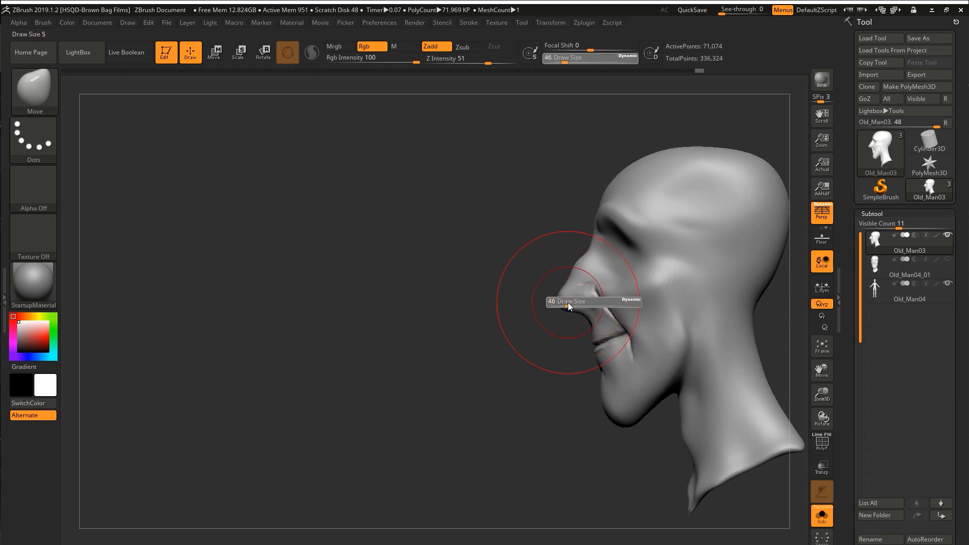
{"action": "right_click_drag", "start_coordinate": [605, 259], "coordinate": [650, 245]}
{"action": "mouse_move", "coordinate": [609, 277]}
{"action": "right_mouse_down"}
{"action": "mouse_move", "coordinate": [580, 280]}
{"action": "mouse_move", "coordinate": [627, 284]}
{"action": "mouse_move", "coordinate": [580, 256]}
{"action": "mouse_move", "coordinate": [610, 237]}
{"action": "right_mouse_up"}
{"action": "right_click_drag", "start_coordinate": [712, 308], "coordinate": [671, 300], "text": "alt"}
Insert mirrored spheres beside the head for the ears with the IMM Primitives brush and enable local symmetry.
{"action": "key", "text": "b"}
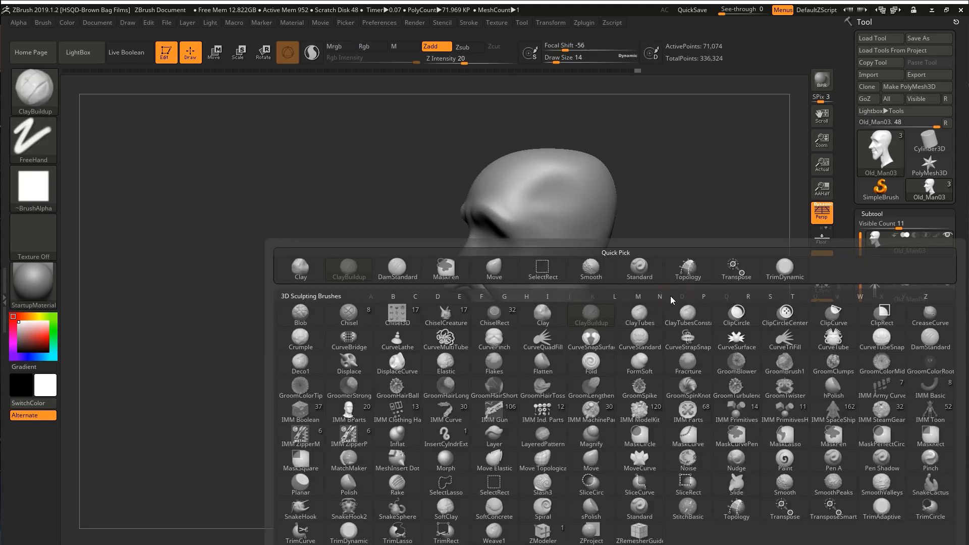
{"action": "left_click", "coordinate": [736, 411]}
{"action": "left_click_drag", "start_coordinate": [574, 262], "coordinate": [588, 290]}
{"action": "right_click_drag", "start_coordinate": [573, 273], "coordinate": [604, 268], "text": "shift"}
{"action": "key", "text": "r"}
{"action": "mouse_move", "coordinate": [571, 277]}
{"action": "left_mouse_down"}
{"action": "mouse_move", "coordinate": [559, 273]}
{"action": "mouse_move", "coordinate": [570, 277]}
{"action": "left_mouse_up"}
{"action": "key", "text": "ctrl+z"}
{"action": "left_click", "coordinate": [822, 286]}
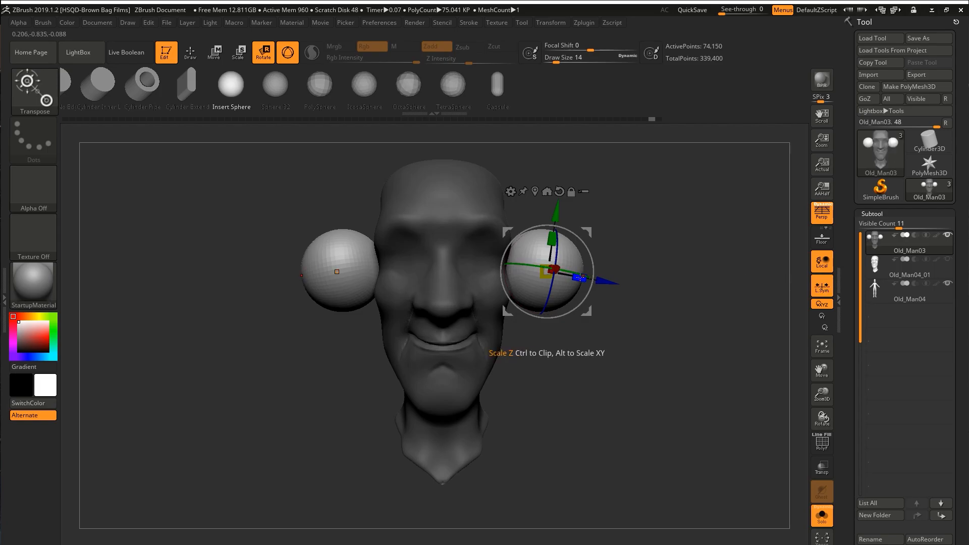
Flatten the ear spheres and place them against the sides of the head.
{"action": "left_click_drag", "start_coordinate": [497, 266], "coordinate": [490, 266]}
{"action": "mouse_move", "coordinate": [555, 283]}
{"action": "right_mouse_down"}
{"action": "mouse_move", "coordinate": [510, 283]}
{"action": "mouse_move", "coordinate": [556, 283]}
{"action": "mouse_move", "coordinate": [545, 272]}
{"action": "right_mouse_up"}
{"action": "left_click_drag", "start_coordinate": [534, 258], "coordinate": [512, 254]}
{"action": "right_click_drag", "start_coordinate": [621, 283], "coordinate": [588, 283]}
{"action": "left_click_drag", "start_coordinate": [593, 275], "coordinate": [610, 265]}
{"action": "right_click_drag", "start_coordinate": [631, 273], "coordinate": [671, 273]}
{"action": "left_click_drag", "start_coordinate": [617, 227], "coordinate": [620, 226]}
{"action": "right_click_drag", "start_coordinate": [646, 273], "coordinate": [596, 273]}
{"action": "left_click_drag", "start_coordinate": [535, 259], "coordinate": [529, 260]}
{"action": "right_click_drag", "start_coordinate": [555, 283], "coordinate": [495, 282]}
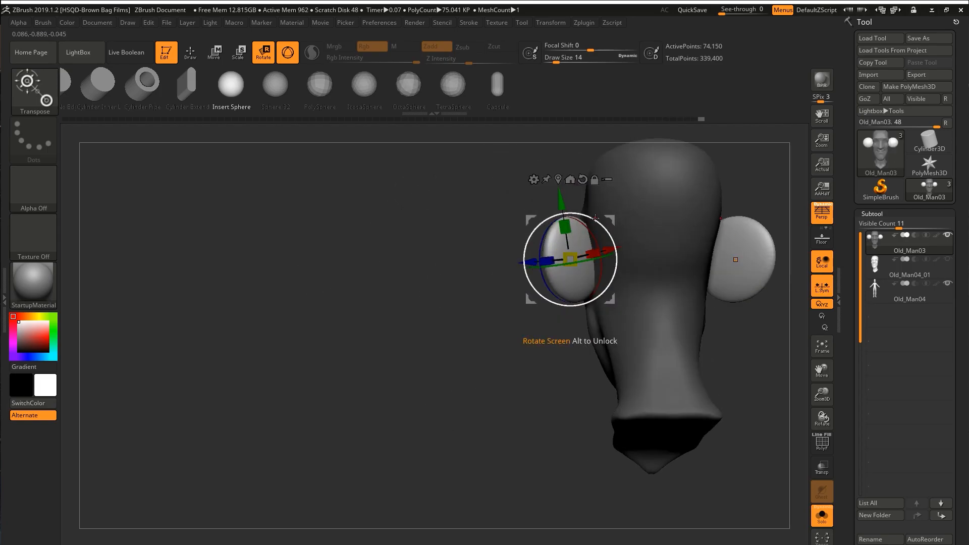
Stretch the ear discs vertically and duplicate them as a second, rescaled form for each ear.
{"action": "left_click_drag", "start_coordinate": [567, 225], "coordinate": [568, 202]}
{"action": "right_click_drag", "start_coordinate": [470, 263], "coordinate": [497, 263]}
{"action": "left_click_drag", "start_coordinate": [432, 176], "coordinate": [396, 156]}
{"action": "left_click_drag", "start_coordinate": [568, 251], "coordinate": [565, 243]}
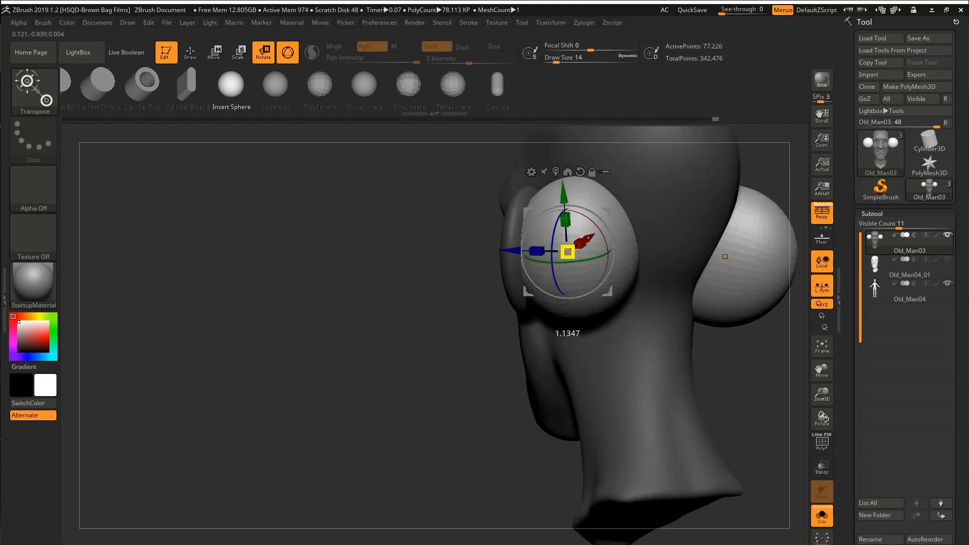
{"action": "right_click_drag", "start_coordinate": [563, 259], "coordinate": [545, 232]}
{"action": "left_click_drag", "start_coordinate": [575, 199], "coordinate": [571, 203]}
{"action": "right_click_drag", "start_coordinate": [571, 217], "coordinate": [585, 252]}
{"action": "right_click_drag", "start_coordinate": [556, 282], "coordinate": [600, 282]}
{"action": "left_click_drag", "start_coordinate": [567, 275], "coordinate": [563, 278]}
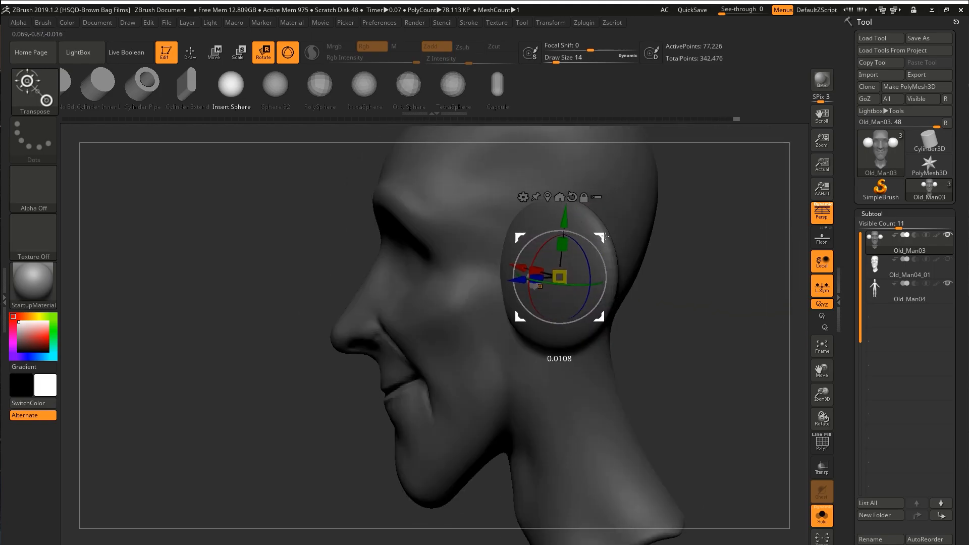
Position the duplicated ear forms behind the flat discs on the sides of the head.
{"action": "right_click_drag", "start_coordinate": [575, 298], "coordinate": [569, 270]}
{"action": "left_click_drag", "start_coordinate": [569, 270], "coordinate": [575, 273]}
{"action": "mouse_move", "coordinate": [580, 293]}
{"action": "right_mouse_down"}
{"action": "mouse_move", "coordinate": [597, 318]}
{"action": "mouse_move", "coordinate": [616, 272]}
{"action": "right_mouse_up"}
{"action": "left_click_drag", "start_coordinate": [656, 238], "coordinate": [661, 237]}
{"action": "right_click_drag", "start_coordinate": [605, 252], "coordinate": [651, 247]}
{"action": "left_click_drag", "start_coordinate": [636, 236], "coordinate": [640, 233]}
{"action": "right_click_drag", "start_coordinate": [631, 222], "coordinate": [679, 215]}
{"action": "right_click_drag", "start_coordinate": [678, 214], "coordinate": [666, 206], "text": "ctrl"}
{"action": "left_click_drag", "start_coordinate": [666, 205], "coordinate": [679, 204], "text": "ctrl"}
Isolate the inserted ear spheres by polygroup and mask the head geometry.
{"action": "key", "text": "q"}
{"action": "key", "text": "shift+f"}
{"action": "right_click_drag", "start_coordinate": [679, 204], "coordinate": [643, 202]}
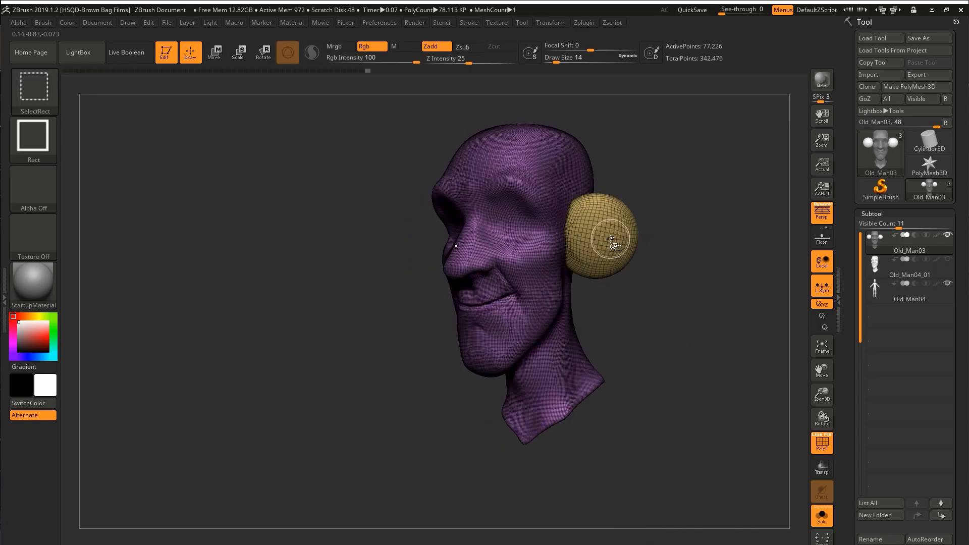
{"action": "left_click", "coordinate": [612, 245], "text": "ctrl+shift"}
{"action": "right_click_drag", "start_coordinate": [613, 262], "coordinate": [561, 283]}
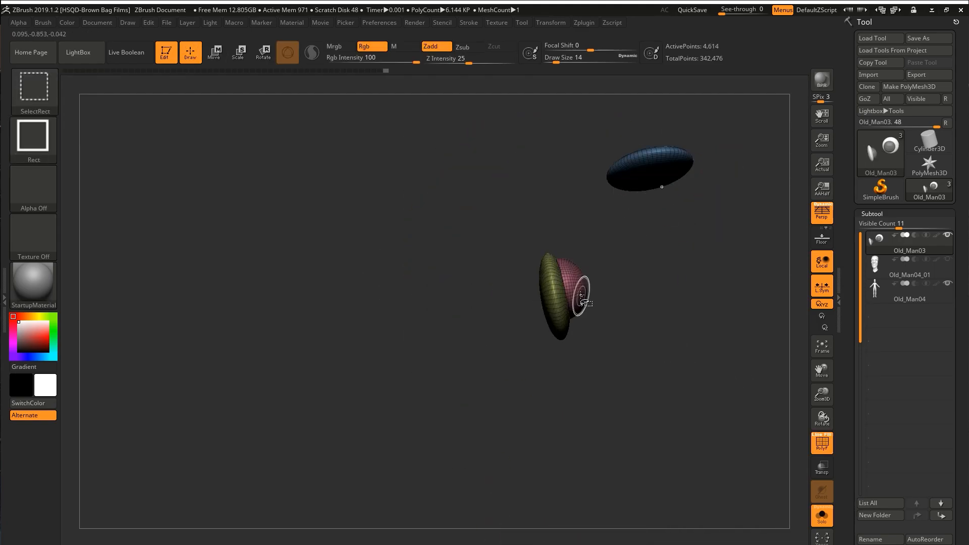
{"action": "right_click_drag", "start_coordinate": [653, 220], "coordinate": [619, 225]}
{"action": "left_click", "coordinate": [610, 234], "text": "ctrl"}
{"action": "left_click", "coordinate": [612, 148], "text": "alt"}
{"action": "left_click_drag", "start_coordinate": [604, 171], "coordinate": [604, 165]}
{"action": "right_click_drag", "start_coordinate": [604, 165], "coordinate": [721, 186]}
{"action": "left_click_drag", "start_coordinate": [722, 185], "coordinate": [732, 194], "text": "ctrl"}
{"action": "key", "text": "shift+f"}
Reposition the unmasked ear spheres against the sides of the head with the transform gizmo.
{"action": "right_click_drag", "start_coordinate": [672, 196], "coordinate": [648, 230]}
{"action": "left_click", "coordinate": [641, 127]}
{"action": "left_click_drag", "start_coordinate": [649, 231], "coordinate": [662, 231]}
{"action": "right_click_drag", "start_coordinate": [662, 231], "coordinate": [674, 159]}
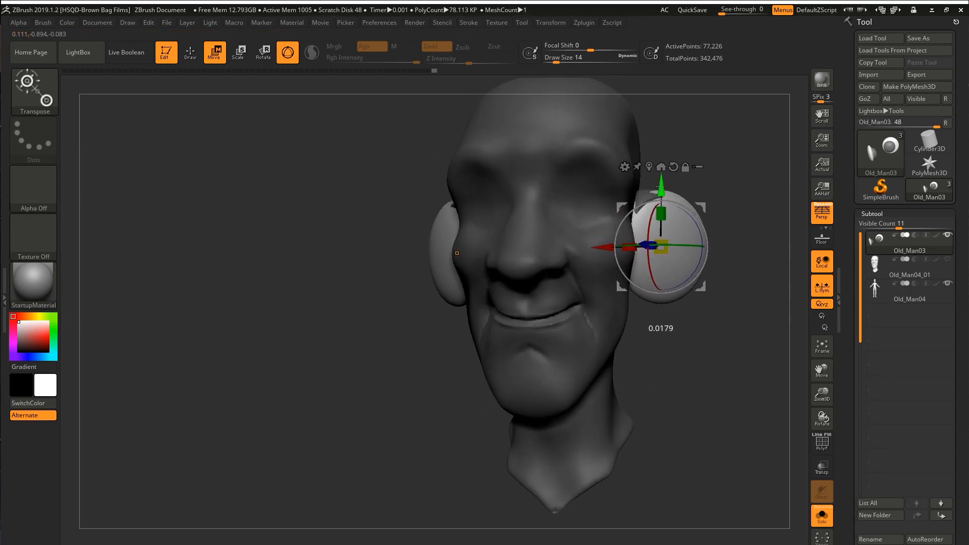
{"action": "left_click_drag", "start_coordinate": [661, 187], "coordinate": [661, 184]}
{"action": "right_click_drag", "start_coordinate": [661, 184], "coordinate": [694, 209]}
{"action": "left_click", "coordinate": [685, 193], "text": "ctrl"}
{"action": "left_click_drag", "start_coordinate": [724, 179], "coordinate": [725, 178]}
{"action": "right_click_drag", "start_coordinate": [726, 178], "coordinate": [775, 199]}
{"action": "left_click_drag", "start_coordinate": [670, 182], "coordinate": [680, 195], "text": "ctrl"}
{"action": "key", "text": "w"}
{"action": "left_click", "coordinate": [645, 195], "text": "ctrl"}
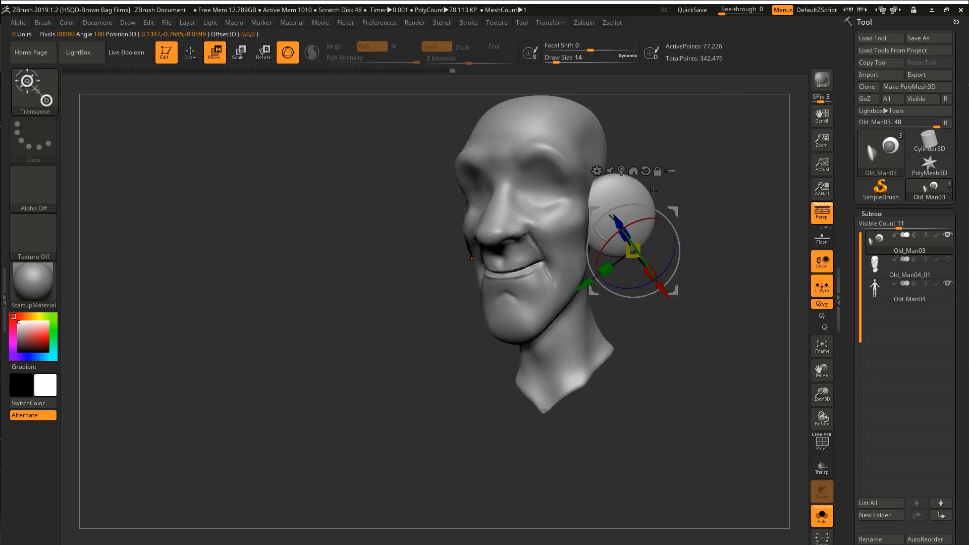
Shape the ear discs into an ear outline with the Move brush at draw size 44.
{"action": "key", "text": "q"}
{"action": "mouse_move", "coordinate": [644, 195]}
{"action": "right_mouse_down"}
{"action": "mouse_move", "coordinate": [610, 234]}
{"action": "mouse_move", "coordinate": [585, 230]}
{"action": "right_mouse_up"}
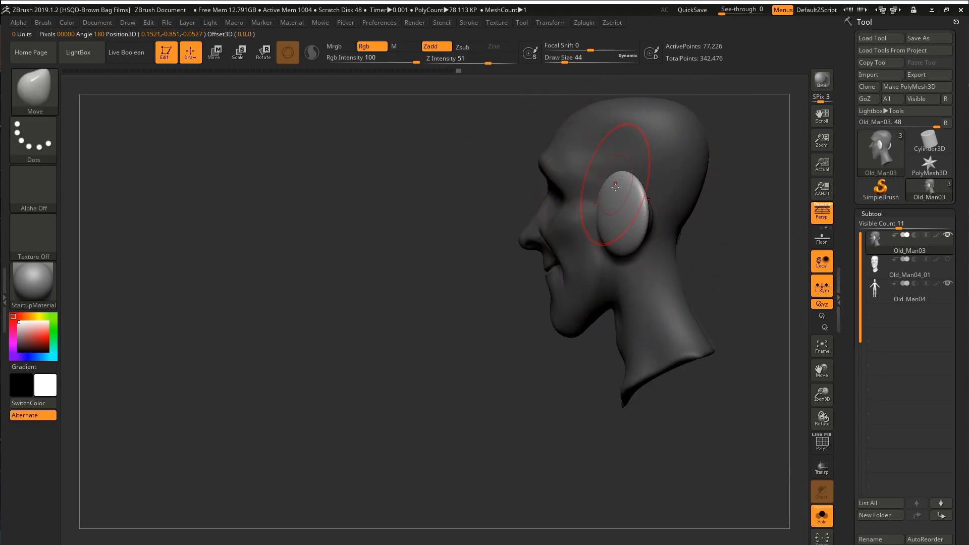
{"action": "right_click_drag", "start_coordinate": [615, 178], "coordinate": [646, 183]}
{"action": "left_click_drag", "start_coordinate": [602, 211], "coordinate": [608, 218], "text": "ctrl"}
{"action": "left_click", "coordinate": [651, 158], "text": "ctrl"}
{"action": "right_click_drag", "start_coordinate": [651, 158], "coordinate": [673, 164]}
{"action": "left_click_drag", "start_coordinate": [604, 210], "coordinate": [581, 211]}
{"action": "right_click_drag", "start_coordinate": [613, 208], "coordinate": [532, 225]}
{"action": "left_click_drag", "start_coordinate": [532, 225], "coordinate": [540, 225]}
{"action": "right_click_drag", "start_coordinate": [540, 225], "coordinate": [634, 227]}
Adjust the ears' placement with the Move gizmo and refine their contour with the Move brush.
{"action": "key", "text": "w"}
{"action": "left_click", "coordinate": [672, 233], "text": "ctrl"}
{"action": "mouse_move", "coordinate": [707, 230]}
{"action": "right_mouse_down"}
{"action": "mouse_move", "coordinate": [656, 232]}
{"action": "mouse_move", "coordinate": [645, 214]}
{"action": "right_mouse_up"}
{"action": "key", "text": "q"}
{"action": "key", "text": "w"}
{"action": "left_click_drag", "start_coordinate": [665, 227], "coordinate": [656, 226]}
{"action": "key", "text": "q"}
{"action": "right_click_drag", "start_coordinate": [626, 202], "coordinate": [651, 222]}
{"action": "left_click_drag", "start_coordinate": [647, 222], "coordinate": [639, 215]}
Sculpt the outer rim and the hollow inner bowl of each ear.
{"action": "right_click_drag", "start_coordinate": [651, 218], "coordinate": [659, 287]}
{"action": "mouse_move", "coordinate": [628, 244]}
{"action": "right_mouse_down"}
{"action": "mouse_move", "coordinate": [616, 275]}
{"action": "mouse_move", "coordinate": [633, 305]}
{"action": "mouse_move", "coordinate": [632, 268]}
{"action": "mouse_move", "coordinate": [603, 246]}
{"action": "mouse_move", "coordinate": [573, 273]}
{"action": "mouse_move", "coordinate": [588, 263]}
{"action": "mouse_move", "coordinate": [553, 271]}
{"action": "mouse_move", "coordinate": [574, 218]}
{"action": "mouse_move", "coordinate": [707, 216]}
{"action": "mouse_move", "coordinate": [693, 227]}
{"action": "mouse_move", "coordinate": [713, 210]}
{"action": "right_mouse_up"}
{"action": "left_click_drag", "start_coordinate": [713, 210], "coordinate": [727, 222], "text": "ctrl"}
{"action": "right_click_drag", "start_coordinate": [727, 222], "coordinate": [537, 325]}
{"action": "key", "text": "b"}
{"action": "key", "text": "c"}
{"action": "key", "text": "b"}
{"action": "left_click_drag", "start_coordinate": [508, 290], "coordinate": [523, 302]}
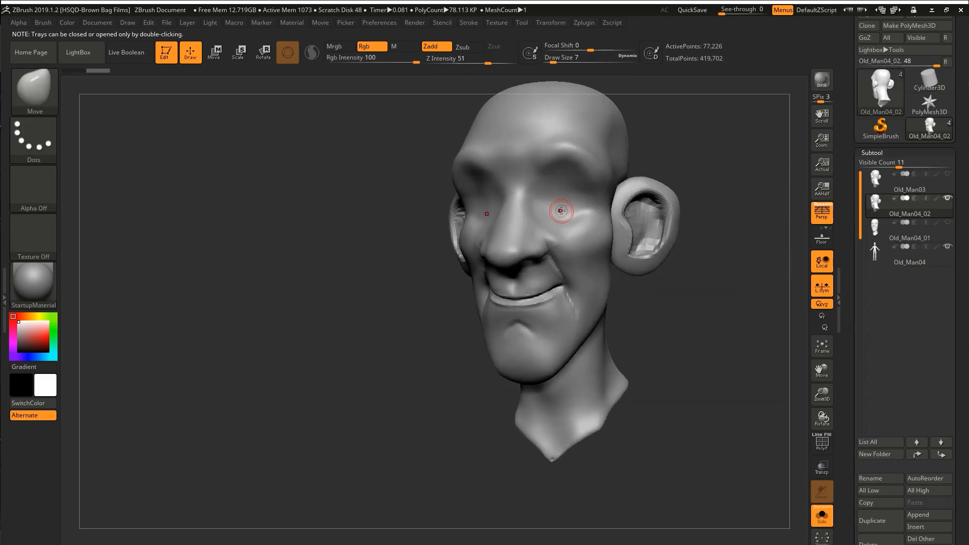
{"action": "right_click_drag", "start_coordinate": [558, 210], "coordinate": [631, 212]}
Append a Sphere3D primitive as a new subtool.
{"action": "scroll", "coordinate": [908, 303], "scroll_direction": "down", "scroll_amount": 3}
{"action": "left_click", "coordinate": [918, 446]}
{"action": "left_click", "coordinate": [580, 369]}
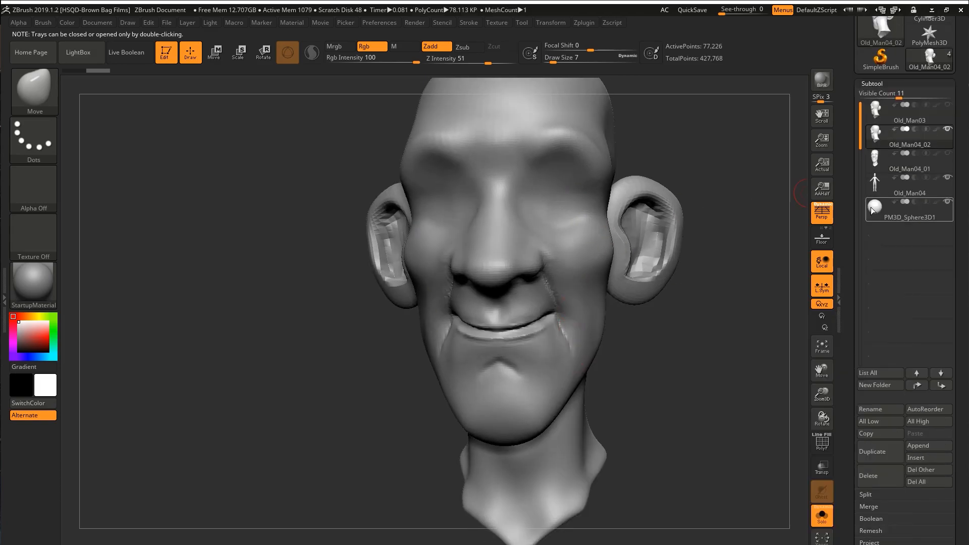
Turn off Solo display and hide the Old_Man04 body subtool.
{"action": "key", "text": "r"}
{"action": "left_click", "coordinate": [822, 520]}
{"action": "left_click", "coordinate": [824, 523]}
{"action": "left_click", "coordinate": [948, 178]}
Scale the appended sphere down to eyeball size and position it in the eye socket on one side.
{"action": "right_click_drag", "start_coordinate": [707, 252], "coordinate": [595, 255]}
{"action": "left_click_drag", "start_coordinate": [593, 258], "coordinate": [464, 222]}
{"action": "right_click_drag", "start_coordinate": [464, 223], "coordinate": [550, 222]}
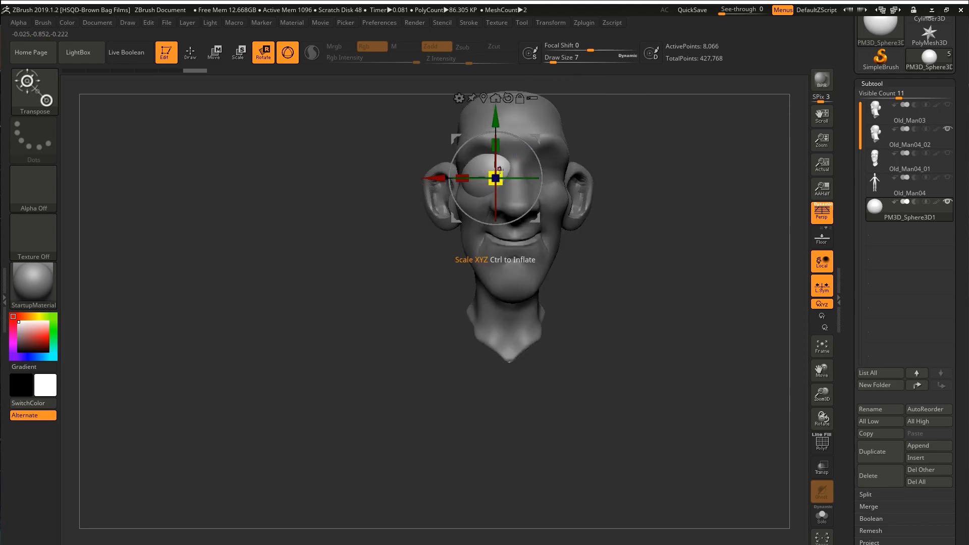
{"action": "right_click_drag", "start_coordinate": [535, 219], "coordinate": [575, 214]}
{"action": "left_click_drag", "start_coordinate": [613, 175], "coordinate": [614, 169]}
{"action": "mouse_move", "coordinate": [614, 172]}
{"action": "right_mouse_down", "text": "shift"}
{"action": "mouse_move", "coordinate": [603, 160]}
{"action": "mouse_move", "coordinate": [651, 144]}
{"action": "right_mouse_up", "text": "shift"}
Switch to the Old_Man04_02 head subtool and begin carving around the eye with DamStandard at draw size 13.
{"action": "key", "text": "q"}
{"action": "left_click", "coordinate": [606, 157], "text": "alt"}
{"action": "mouse_move", "coordinate": [469, 174]}
{"action": "right_mouse_down"}
{"action": "mouse_move", "coordinate": [522, 182]}
{"action": "mouse_move", "coordinate": [608, 123]}
{"action": "mouse_move", "coordinate": [606, 146]}
{"action": "right_mouse_up"}
{"action": "key", "text": "space"}
{"action": "mouse_move", "coordinate": [579, 199]}
{"action": "right_mouse_down"}
{"action": "mouse_move", "coordinate": [612, 165]}
{"action": "mouse_move", "coordinate": [560, 174]}
{"action": "mouse_move", "coordinate": [642, 199]}
{"action": "mouse_move", "coordinate": [642, 214]}
{"action": "mouse_move", "coordinate": [606, 202]}
{"action": "mouse_move", "coordinate": [577, 177]}
{"action": "mouse_move", "coordinate": [585, 161]}
{"action": "right_mouse_up"}
{"action": "key", "text": "s"}
{"action": "key", "text": "b"}
{"action": "key", "text": "d"}
{"action": "key", "text": "s"}
{"action": "right_click_drag", "start_coordinate": [543, 244], "coordinate": [542, 293]}
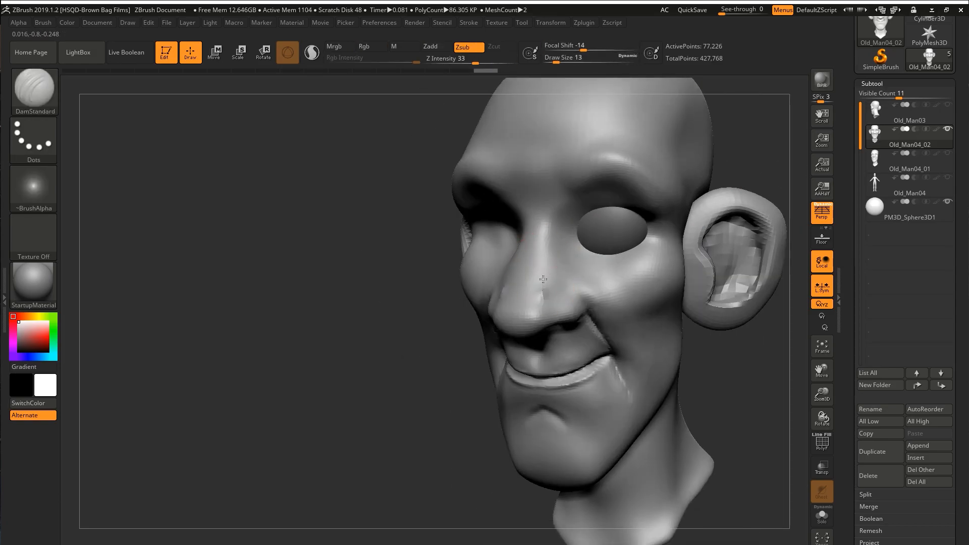
Carve the eyelid edges and the inner eye corner around the eyeball with the DamStandard brush.
{"action": "left_click_drag", "start_coordinate": [547, 243], "coordinate": [543, 272], "text": "shift"}
{"action": "mouse_move", "coordinate": [543, 273]}
{"action": "right_mouse_down"}
{"action": "mouse_move", "coordinate": [590, 152]}
{"action": "mouse_move", "coordinate": [571, 153]}
{"action": "mouse_move", "coordinate": [639, 136]}
{"action": "mouse_move", "coordinate": [566, 153]}
{"action": "mouse_move", "coordinate": [588, 187]}
{"action": "mouse_move", "coordinate": [581, 201]}
{"action": "right_mouse_up"}
{"action": "key", "text": "s"}
{"action": "key", "text": "b"}
{"action": "key", "text": "d"}
{"action": "key", "text": "s"}
{"action": "left_click_drag", "start_coordinate": [588, 202], "coordinate": [596, 187]}
{"action": "right_click_drag", "start_coordinate": [581, 201], "coordinate": [615, 192]}
{"action": "left_click_drag", "start_coordinate": [591, 202], "coordinate": [601, 184]}
{"action": "mouse_move", "coordinate": [616, 191]}
{"action": "right_mouse_down"}
{"action": "mouse_move", "coordinate": [565, 202]}
{"action": "mouse_move", "coordinate": [586, 212]}
{"action": "right_mouse_up"}
{"action": "mouse_move", "coordinate": [586, 212]}
{"action": "right_mouse_down", "text": "ctrl"}
{"action": "mouse_move", "coordinate": [561, 225]}
{"action": "mouse_move", "coordinate": [625, 169]}
{"action": "mouse_move", "coordinate": [565, 198]}
{"action": "mouse_move", "coordinate": [545, 227]}
{"action": "mouse_move", "coordinate": [550, 237]}
{"action": "right_mouse_up", "text": "ctrl"}
Wrap the eyelids around the eyeball with the Move brush at draw size 11.
{"action": "key", "text": "b"}
{"action": "key", "text": "m"}
{"action": "key", "text": "v"}
{"action": "left_click_drag", "start_coordinate": [559, 257], "coordinate": [554, 251]}
{"action": "right_click_drag", "start_coordinate": [554, 250], "coordinate": [505, 217]}
{"action": "left_click_drag", "start_coordinate": [505, 217], "coordinate": [507, 212]}
{"action": "right_click_drag", "start_coordinate": [507, 212], "coordinate": [515, 202]}
{"action": "left_click_drag", "start_coordinate": [514, 202], "coordinate": [512, 195]}
{"action": "right_click_drag", "start_coordinate": [513, 195], "coordinate": [515, 166]}
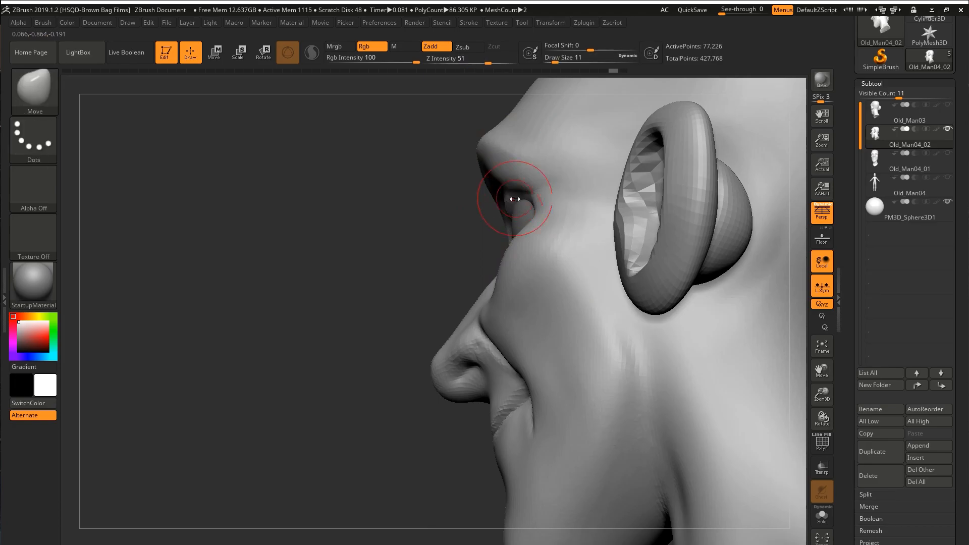
Reshape the brow and eyelid profile in side view with the Move brush.
{"action": "left_click_drag", "start_coordinate": [514, 199], "coordinate": [516, 199]}
{"action": "right_click_drag", "start_coordinate": [517, 199], "coordinate": [544, 217]}
{"action": "left_click_drag", "start_coordinate": [544, 217], "coordinate": [542, 212]}
{"action": "right_click_drag", "start_coordinate": [534, 216], "coordinate": [514, 170]}
{"action": "key", "text": "s"}
{"action": "right_click_drag", "start_coordinate": [526, 215], "coordinate": [513, 177]}
{"action": "left_click_drag", "start_coordinate": [512, 178], "coordinate": [515, 175]}
{"action": "mouse_move", "coordinate": [515, 176]}
{"action": "right_mouse_down"}
{"action": "mouse_move", "coordinate": [540, 193]}
{"action": "mouse_move", "coordinate": [588, 177]}
{"action": "mouse_move", "coordinate": [523, 173]}
{"action": "right_mouse_up"}
Adjust the eyeball's size within the socket, then return to the head and fit the lids around it.
{"action": "left_click", "coordinate": [539, 191], "text": "alt"}
{"action": "key", "text": "e"}
{"action": "left_click_drag", "start_coordinate": [522, 174], "coordinate": [525, 169]}
{"action": "left_click", "coordinate": [532, 214], "text": "alt"}
{"action": "key", "text": "q"}
{"action": "right_click_drag", "start_coordinate": [532, 214], "coordinate": [530, 204]}
{"action": "key", "text": "s"}
{"action": "left_click_drag", "start_coordinate": [530, 203], "coordinate": [523, 192]}
{"action": "mouse_move", "coordinate": [523, 191]}
{"action": "right_mouse_down"}
{"action": "mouse_move", "coordinate": [519, 168]}
{"action": "mouse_move", "coordinate": [534, 134]}
{"action": "right_mouse_up"}
Carve the eyelid creases with DamStandard at draw size 6 and Z intensity about 10.
{"action": "key", "text": "b"}
{"action": "key", "text": "d"}
{"action": "key", "text": "s"}
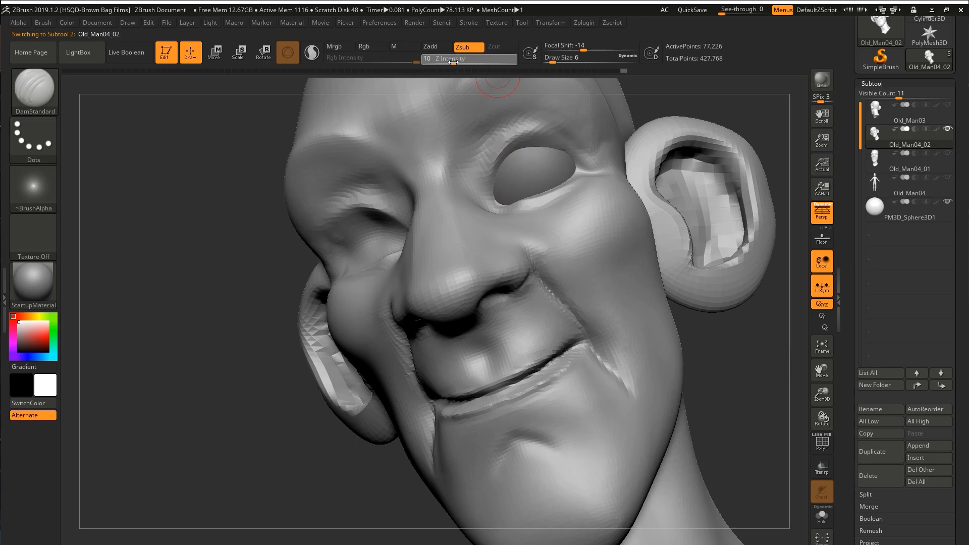
{"action": "left_click_drag", "start_coordinate": [567, 144], "coordinate": [585, 161]}
{"action": "right_click_drag", "start_coordinate": [584, 161], "coordinate": [573, 184]}
{"action": "left_click_drag", "start_coordinate": [568, 162], "coordinate": [548, 178]}
{"action": "right_click_drag", "start_coordinate": [547, 178], "coordinate": [535, 240]}
{"action": "mouse_move", "coordinate": [514, 199]}
{"action": "left_mouse_down", "text": "shift"}
{"action": "mouse_move", "coordinate": [548, 193]}
{"action": "mouse_move", "coordinate": [513, 202]}
{"action": "left_mouse_up", "text": "shift"}
{"action": "right_click_drag", "start_coordinate": [512, 238], "coordinate": [486, 194]}
{"action": "mouse_move", "coordinate": [508, 140]}
{"action": "right_mouse_down", "text": "shift"}
{"action": "mouse_move", "coordinate": [568, 108]}
{"action": "mouse_move", "coordinate": [521, 164]}
{"action": "right_mouse_up", "text": "shift"}
Pull the upper eyelids into a higher arch over the eyeball with the Move brush.
{"action": "key", "text": "b"}
{"action": "key", "text": "m"}
{"action": "key", "text": "v"}
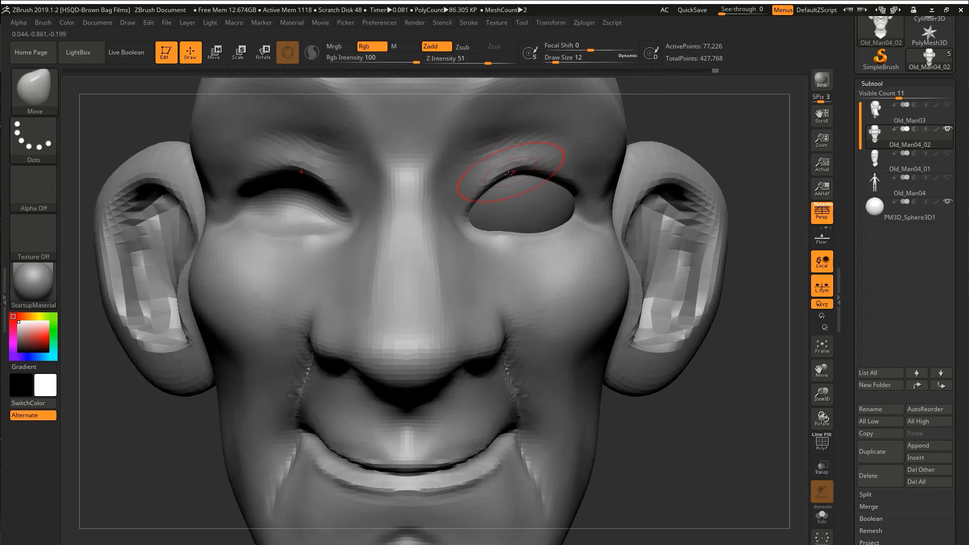
{"action": "key", "text": "["}
{"action": "left_click_drag", "start_coordinate": [518, 164], "coordinate": [515, 174]}
{"action": "right_click_drag", "start_coordinate": [581, 174], "coordinate": [540, 173]}
{"action": "left_click_drag", "start_coordinate": [541, 173], "coordinate": [544, 180]}
{"action": "mouse_move", "coordinate": [625, 190]}
{"action": "right_mouse_down"}
{"action": "mouse_move", "coordinate": [601, 187]}
{"action": "mouse_move", "coordinate": [526, 230]}
{"action": "mouse_move", "coordinate": [501, 182]}
{"action": "right_mouse_up"}
Carve the crease above the upper eyelid with DamStandard at Z intensity 11.
{"action": "key", "text": "b"}
{"action": "key", "text": "d"}
{"action": "key", "text": "s"}
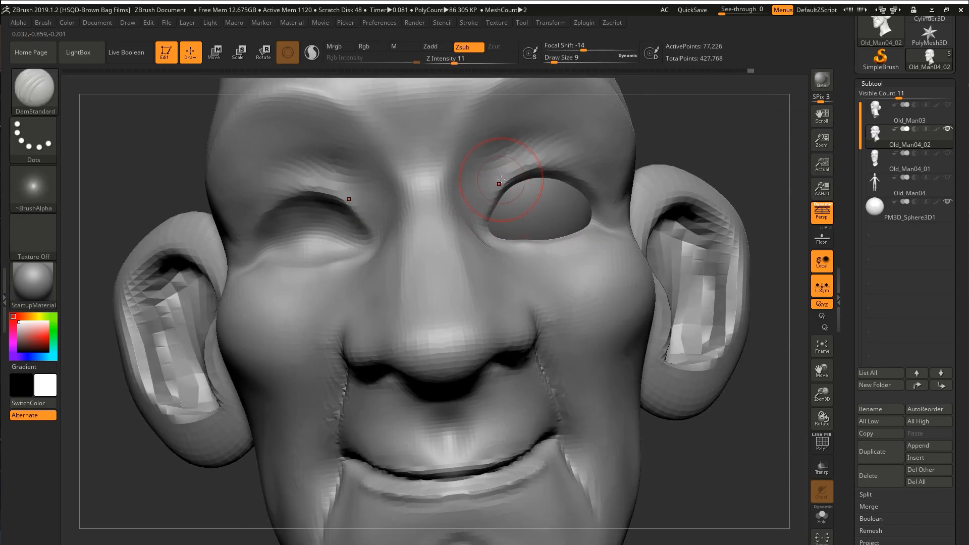
{"action": "left_click_drag", "start_coordinate": [483, 168], "coordinate": [538, 151]}
{"action": "right_click_drag", "start_coordinate": [606, 164], "coordinate": [532, 162]}
{"action": "left_click_drag", "start_coordinate": [536, 163], "coordinate": [598, 161]}
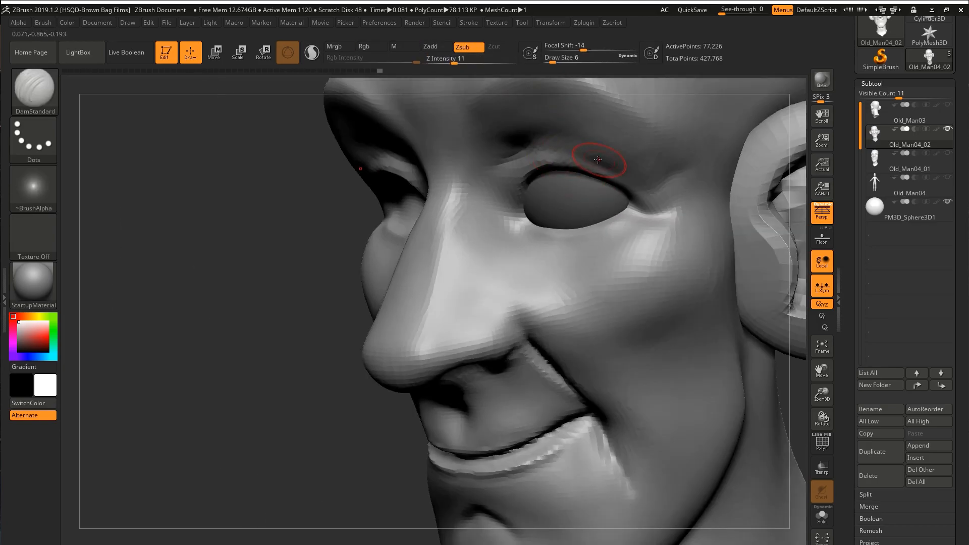
Deepen the upper eyelid fold toward the outer eye corner with DamStandard at draw size 6.
{"action": "right_click_drag", "start_coordinate": [580, 149], "coordinate": [568, 165]}
{"action": "left_click_drag", "start_coordinate": [584, 145], "coordinate": [550, 222]}
{"action": "right_click_drag", "start_coordinate": [554, 217], "coordinate": [581, 194]}
{"action": "mouse_move", "coordinate": [580, 194]}
{"action": "right_mouse_down", "text": "ctrl"}
{"action": "mouse_move", "coordinate": [588, 177]}
{"action": "mouse_move", "coordinate": [626, 183]}
{"action": "right_mouse_up", "text": "ctrl"}
{"action": "left_click_drag", "start_coordinate": [603, 172], "coordinate": [615, 169]}
{"action": "right_click_drag", "start_coordinate": [613, 172], "coordinate": [586, 180]}
{"action": "key", "text": "s"}
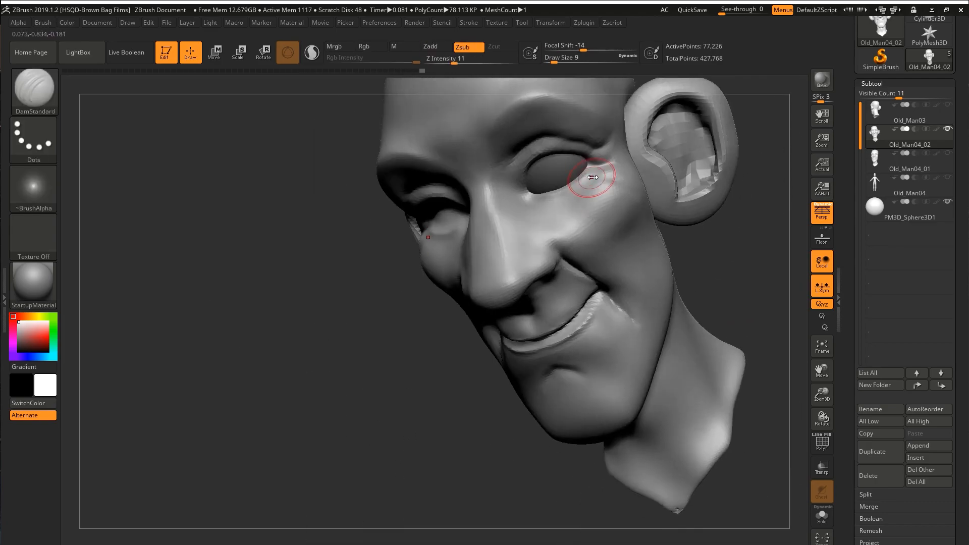
Carve wrinkles at the outer eye corner and a bag crease beneath the eye with DamStandard at draw size 9.
{"action": "left_click_drag", "start_coordinate": [586, 180], "coordinate": [590, 180]}
{"action": "right_click_drag", "start_coordinate": [590, 180], "coordinate": [596, 169], "text": "ctrl"}
{"action": "left_click_drag", "start_coordinate": [618, 194], "coordinate": [601, 178]}
{"action": "left_click_drag", "start_coordinate": [519, 226], "coordinate": [558, 218]}
{"action": "mouse_move", "coordinate": [558, 218]}
{"action": "right_mouse_down"}
{"action": "mouse_move", "coordinate": [596, 202]}
{"action": "mouse_move", "coordinate": [560, 197]}
{"action": "mouse_move", "coordinate": [571, 213]}
{"action": "right_mouse_up"}
{"action": "left_click_drag", "start_coordinate": [570, 213], "coordinate": [586, 203], "text": "shift"}
Adjust the brow and eyelid contours with the Move brush, reducing the draw size from 22 to 11.
{"action": "right_click_drag", "start_coordinate": [594, 228], "coordinate": [550, 154]}
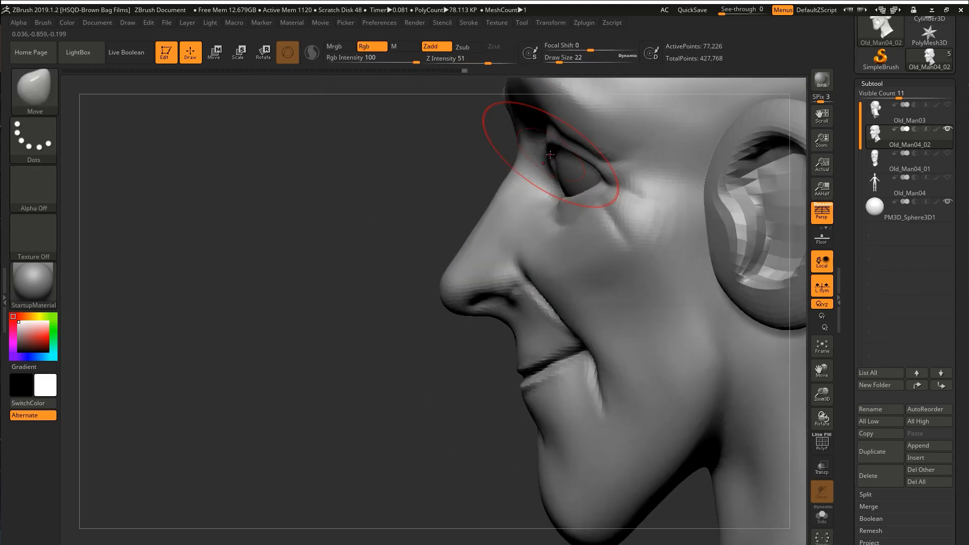
{"action": "mouse_move", "coordinate": [602, 211]}
{"action": "right_mouse_down"}
{"action": "mouse_move", "coordinate": [574, 141]}
{"action": "mouse_move", "coordinate": [550, 177]}
{"action": "right_mouse_up"}
{"action": "key", "text": "space"}
{"action": "key", "text": "s"}
{"action": "left_click_drag", "start_coordinate": [550, 176], "coordinate": [534, 175]}
{"action": "right_click_drag", "start_coordinate": [534, 176], "coordinate": [545, 191]}
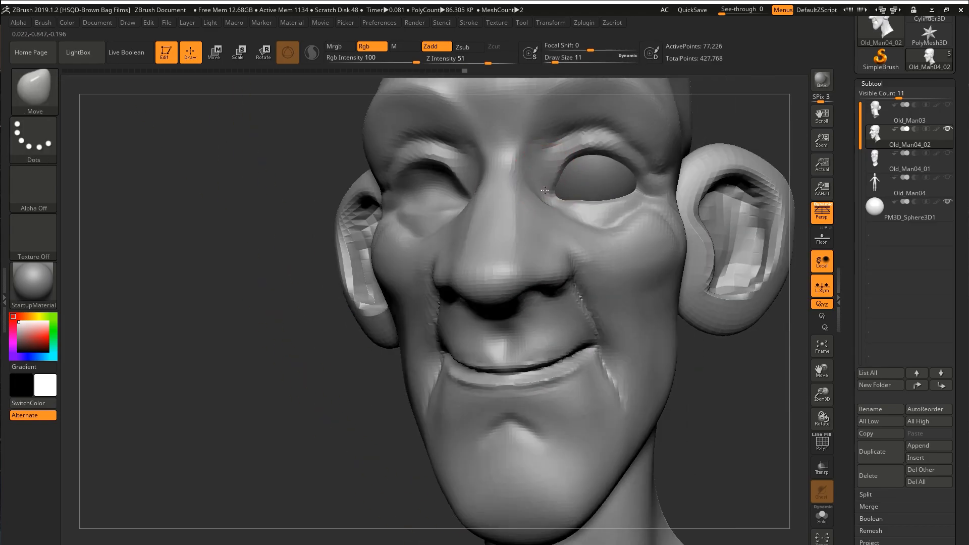
{"action": "right_click_drag", "start_coordinate": [639, 178], "coordinate": [639, 187]}
Sharpen the eyelid and outer-corner creases with DamStandard at draw size 11.
{"action": "key", "text": "b"}
{"action": "key", "text": "d"}
{"action": "key", "text": "s"}
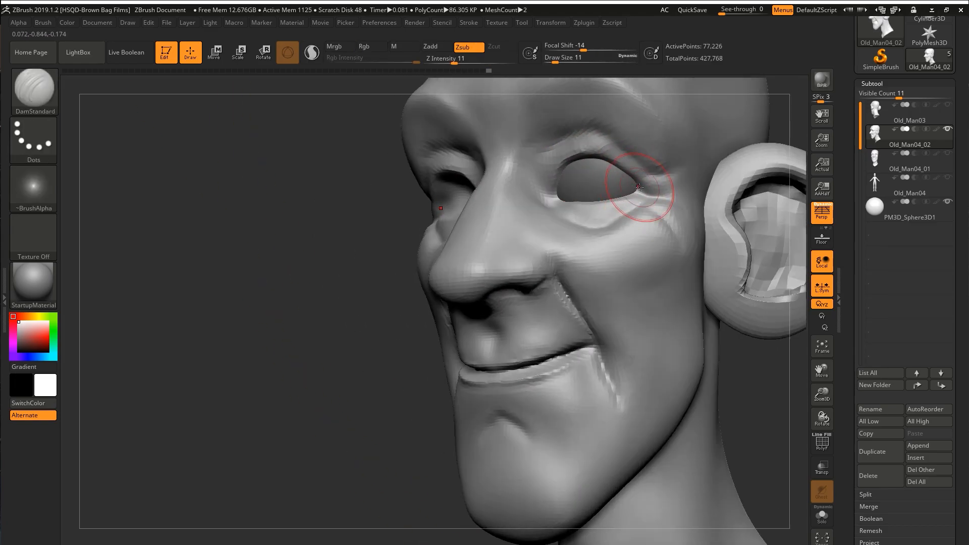
{"action": "mouse_move", "coordinate": [550, 168]}
{"action": "right_mouse_down", "text": "ctrl"}
{"action": "mouse_move", "coordinate": [558, 210]}
{"action": "mouse_move", "coordinate": [580, 195]}
{"action": "right_mouse_up", "text": "ctrl"}
{"action": "left_click_drag", "start_coordinate": [576, 196], "coordinate": [586, 215], "text": "shift"}
{"action": "mouse_move", "coordinate": [606, 212]}
{"action": "right_mouse_down"}
{"action": "mouse_move", "coordinate": [550, 172]}
{"action": "mouse_move", "coordinate": [535, 202]}
{"action": "right_mouse_up"}
{"action": "key", "text": "b"}
{"action": "key", "text": "m"}
{"action": "key", "text": "v"}
Cut further folds under the eye and beside the nose with the DamStandard brush.
{"action": "key", "text": "b"}
{"action": "key", "text": "d"}
{"action": "key", "text": "s"}
{"action": "mouse_move", "coordinate": [535, 202]}
{"action": "right_mouse_down", "text": "ctrl"}
{"action": "mouse_move", "coordinate": [529, 222]}
{"action": "mouse_move", "coordinate": [513, 204]}
{"action": "mouse_move", "coordinate": [535, 237]}
{"action": "mouse_move", "coordinate": [475, 227]}
{"action": "right_mouse_up", "text": "ctrl"}
{"action": "left_click_drag", "start_coordinate": [630, 200], "coordinate": [634, 212], "text": "shift"}
{"action": "mouse_move", "coordinate": [555, 222]}
{"action": "right_mouse_down"}
{"action": "mouse_move", "coordinate": [580, 222]}
{"action": "mouse_move", "coordinate": [599, 204]}
{"action": "mouse_move", "coordinate": [596, 184]}
{"action": "mouse_move", "coordinate": [626, 196]}
{"action": "mouse_move", "coordinate": [604, 215]}
{"action": "mouse_move", "coordinate": [570, 187]}
{"action": "right_mouse_up"}
{"action": "key", "text": "bracketleft"}
{"action": "mouse_move", "coordinate": [570, 187]}
{"action": "right_mouse_down"}
{"action": "mouse_move", "coordinate": [539, 164]}
{"action": "mouse_move", "coordinate": [600, 197]}
{"action": "mouse_move", "coordinate": [616, 270]}
{"action": "mouse_move", "coordinate": [628, 264]}
{"action": "mouse_move", "coordinate": [621, 227]}
{"action": "mouse_move", "coordinate": [631, 252]}
{"action": "right_mouse_up"}
Refine the contours of the eye area and upper cheek with the Move brush.
{"action": "key", "text": "bracketright"}
{"action": "key", "text": "b"}
{"action": "key", "text": "m"}
{"action": "key", "text": "v"}
{"action": "mouse_move", "coordinate": [631, 252]}
{"action": "right_mouse_down"}
{"action": "mouse_move", "coordinate": [641, 230]}
{"action": "mouse_move", "coordinate": [516, 244]}
{"action": "mouse_move", "coordinate": [631, 222]}
{"action": "right_mouse_up"}
{"action": "mouse_move", "coordinate": [631, 222]}
{"action": "right_mouse_down", "text": "ctrl"}
{"action": "mouse_move", "coordinate": [644, 232]}
{"action": "mouse_move", "coordinate": [647, 307]}
{"action": "mouse_move", "coordinate": [737, 184]}
{"action": "mouse_move", "coordinate": [667, 203]}
{"action": "mouse_move", "coordinate": [637, 237]}
{"action": "mouse_move", "coordinate": [668, 203]}
{"action": "mouse_move", "coordinate": [651, 199]}
{"action": "mouse_move", "coordinate": [692, 217]}
{"action": "mouse_move", "coordinate": [580, 258]}
{"action": "mouse_move", "coordinate": [649, 216]}
{"action": "mouse_move", "coordinate": [573, 262]}
{"action": "mouse_move", "coordinate": [604, 250]}
{"action": "right_mouse_up", "text": "ctrl"}
{"action": "key", "text": "bracketleft"}
{"action": "key", "text": "shift+f"}
{"action": "key", "text": "w"}
{"action": "left_click", "coordinate": [637, 237], "text": "ctrl"}
{"action": "key", "text": "shift+f"}
{"action": "left_click", "coordinate": [583, 261], "text": "ctrl"}
{"action": "key", "text": "q"}
Build up volume on the cheek beside the nose and mouth with a clay brush.
{"action": "key", "text": "b"}
{"action": "key", "text": "c"}
Reshape the cheek and mouth corner with the Move brush.
{"action": "key", "text": "b"}
{"action": "left_click_drag", "start_coordinate": [584, 285], "coordinate": [565, 303], "text": "shift"}
{"action": "mouse_move", "coordinate": [565, 303]}
{"action": "right_mouse_down"}
{"action": "mouse_move", "coordinate": [583, 302]}
{"action": "mouse_move", "coordinate": [575, 297]}
{"action": "right_mouse_up"}
{"action": "left_click_drag", "start_coordinate": [575, 298], "coordinate": [584, 309], "text": "shift"}
{"action": "right_click_drag", "start_coordinate": [584, 310], "coordinate": [606, 343]}
Draw a moustache tube along the upper lip with the CurveMultiTube brush at draw size 97.
{"action": "key", "text": "b"}
{"action": "key", "text": "m"}
{"action": "key", "text": "v"}
{"action": "left_click_drag", "start_coordinate": [606, 343], "coordinate": [609, 325]}
{"action": "mouse_move", "coordinate": [610, 326]}
{"action": "right_mouse_down", "text": "ctrl"}
{"action": "mouse_move", "coordinate": [621, 298]}
{"action": "mouse_move", "coordinate": [628, 303]}
{"action": "right_mouse_up", "text": "ctrl"}
{"action": "mouse_move", "coordinate": [721, 248]}
{"action": "right_mouse_down"}
{"action": "mouse_move", "coordinate": [685, 249]}
{"action": "mouse_move", "coordinate": [618, 311]}
{"action": "mouse_move", "coordinate": [626, 303]}
{"action": "mouse_move", "coordinate": [578, 283]}
{"action": "mouse_move", "coordinate": [575, 323]}
{"action": "right_mouse_up"}
{"action": "key", "text": "b"}
{"action": "left_click", "coordinate": [417, 340]}
{"action": "mouse_move", "coordinate": [512, 261]}
{"action": "right_mouse_down", "text": "ctrl"}
{"action": "mouse_move", "coordinate": [478, 292]}
{"action": "mouse_move", "coordinate": [485, 281]}
{"action": "right_mouse_up", "text": "ctrl"}
{"action": "mouse_move", "coordinate": [491, 287]}
{"action": "left_mouse_down"}
{"action": "mouse_move", "coordinate": [611, 295]}
{"action": "mouse_move", "coordinate": [651, 275]}
{"action": "left_mouse_up"}
{"action": "right_click_drag", "start_coordinate": [651, 276], "coordinate": [530, 252]}
{"action": "left_click", "coordinate": [535, 273]}
{"action": "left_click_drag", "start_coordinate": [515, 318], "coordinate": [528, 325]}
{"action": "right_click_drag", "start_coordinate": [527, 324], "coordinate": [540, 313]}
{"action": "left_click_drag", "start_coordinate": [525, 323], "coordinate": [513, 325]}
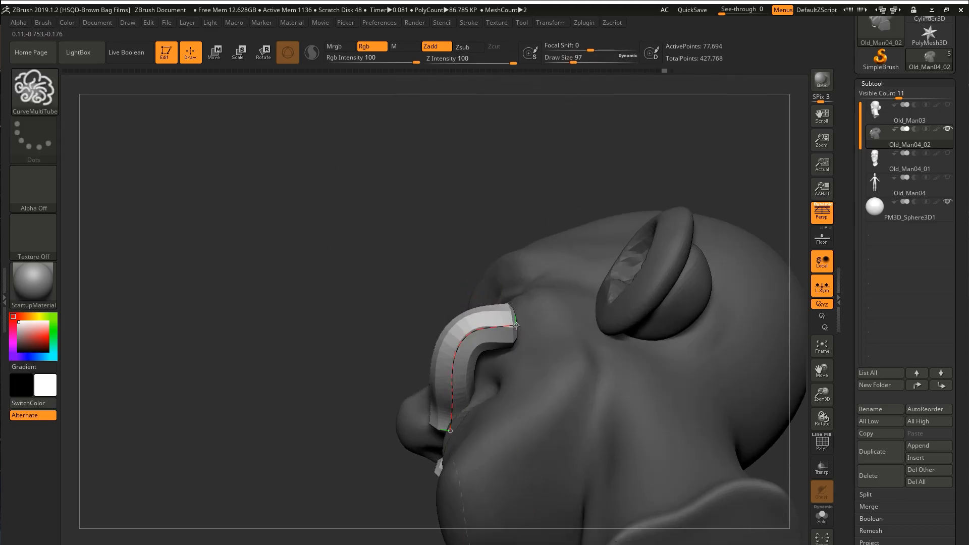
Adjust the moustache curve into a wavy shape with upturned ends and hide the surrounding head mesh.
{"action": "right_click_drag", "start_coordinate": [530, 320], "coordinate": [576, 338]}
{"action": "left_click_drag", "start_coordinate": [468, 319], "coordinate": [438, 319]}
{"action": "right_click_drag", "start_coordinate": [571, 323], "coordinate": [554, 298]}
{"action": "right_click_drag", "start_coordinate": [554, 297], "coordinate": [606, 318]}
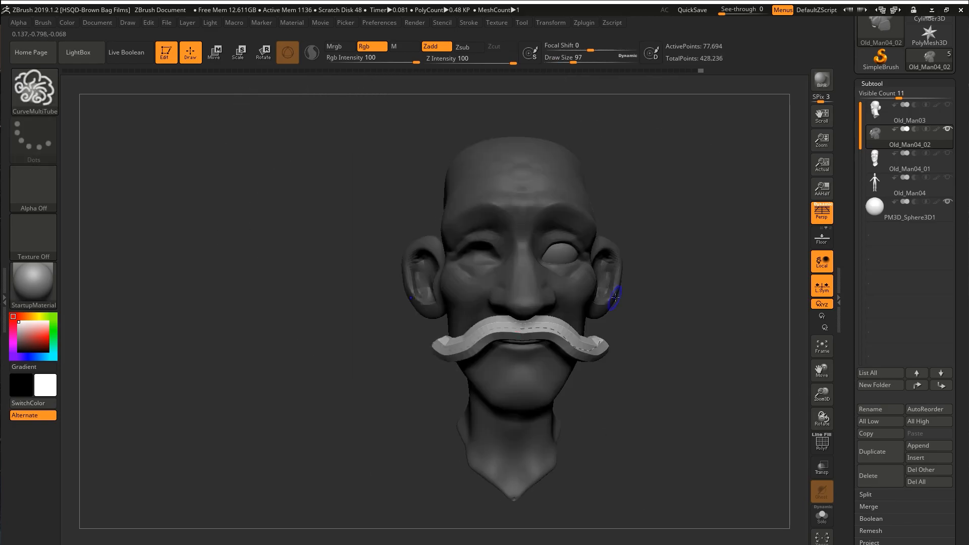
{"action": "left_click_drag", "start_coordinate": [636, 323], "coordinate": [644, 354], "text": "ctrl"}
{"action": "left_click", "coordinate": [568, 334], "text": "ctrl+shift"}
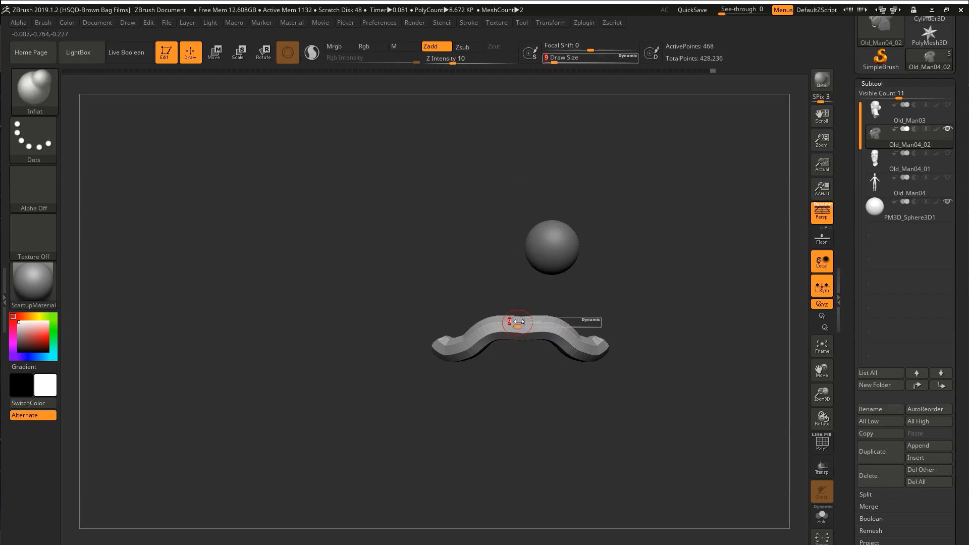
Thicken the moustache with the Inflat brush and adjust its placement on the face with the Move gizmo.
{"action": "left_click", "coordinate": [611, 315], "text": "ctrl+shift"}
{"action": "right_click_drag", "start_coordinate": [612, 315], "coordinate": [554, 292]}
{"action": "key", "text": "w"}
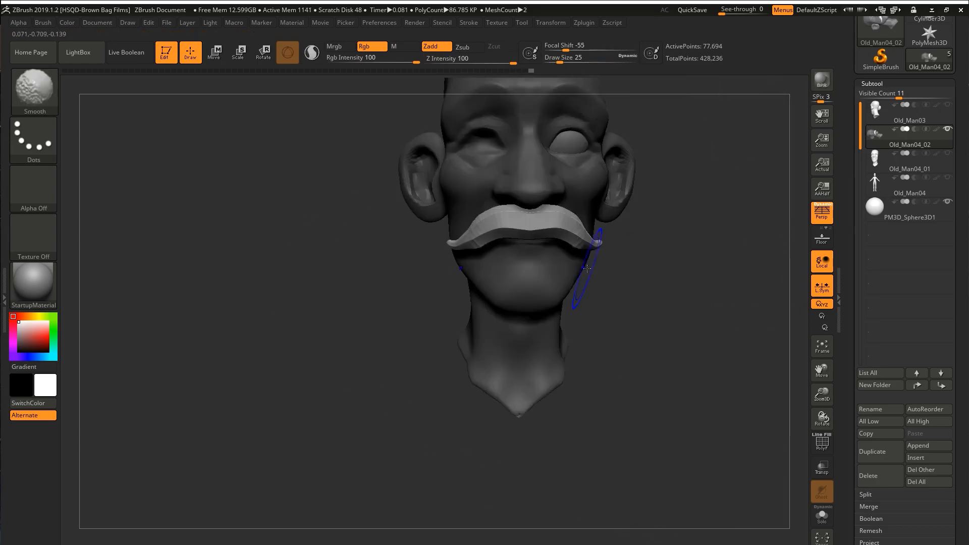
{"action": "mouse_move", "coordinate": [505, 283]}
{"action": "right_mouse_down"}
{"action": "mouse_move", "coordinate": [493, 318]}
{"action": "mouse_move", "coordinate": [613, 236]}
{"action": "right_mouse_up"}
Mask the beard area along the jaw and chin and extract it as a separate mesh at thickness 0.02.
{"action": "key", "text": "s"}
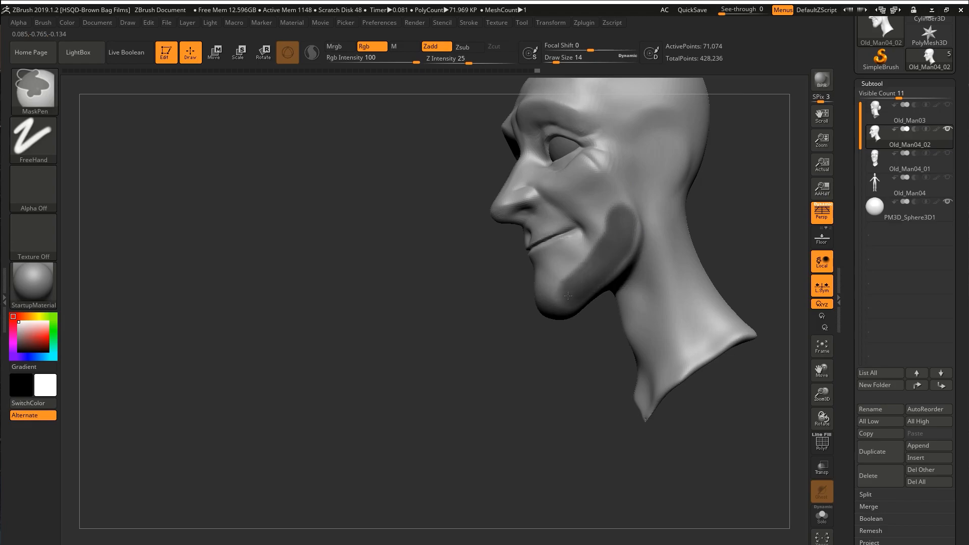
{"action": "mouse_move", "coordinate": [595, 268]}
{"action": "right_mouse_down"}
{"action": "mouse_move", "coordinate": [567, 221]}
{"action": "mouse_move", "coordinate": [593, 200]}
{"action": "mouse_move", "coordinate": [590, 324]}
{"action": "mouse_move", "coordinate": [579, 310]}
{"action": "mouse_move", "coordinate": [599, 340]}
{"action": "mouse_move", "coordinate": [552, 264]}
{"action": "mouse_move", "coordinate": [558, 277]}
{"action": "mouse_move", "coordinate": [743, 346]}
{"action": "right_mouse_up"}
{"action": "scroll", "coordinate": [889, 429], "scroll_direction": "down", "scroll_amount": 3}
{"action": "left_click", "coordinate": [863, 433]}
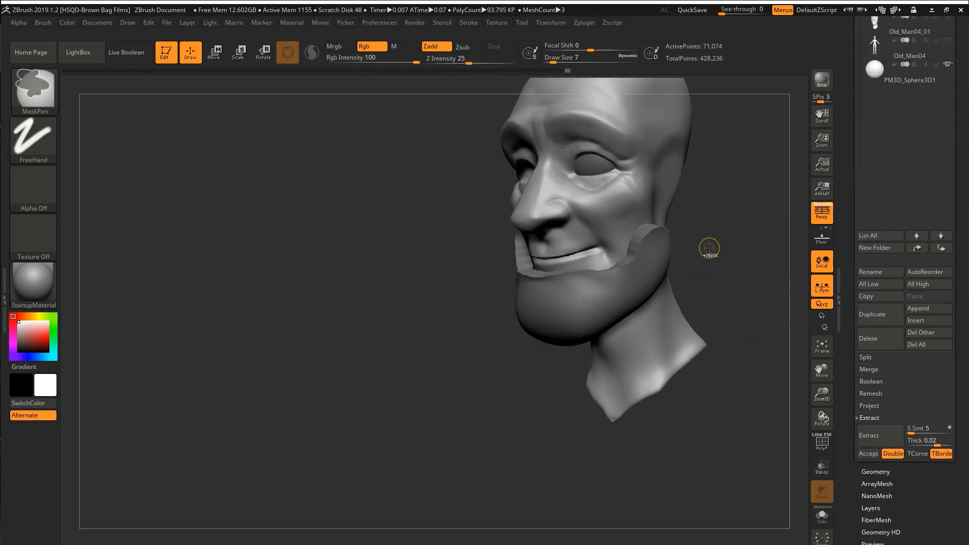
{"action": "left_click", "coordinate": [868, 453]}
Smooth and reposition the extracted beard mesh so it wraps the jaw and chin.
{"action": "key", "text": "shift+f"}
{"action": "right_click_drag", "start_coordinate": [598, 278], "coordinate": [609, 305]}
{"action": "key", "text": "w"}
{"action": "left_click", "coordinate": [589, 233], "text": "ctrl"}
{"action": "key", "text": "shift+f"}
{"action": "mouse_move", "coordinate": [722, 287]}
{"action": "right_mouse_down"}
{"action": "mouse_move", "coordinate": [713, 252]}
{"action": "mouse_move", "coordinate": [591, 256]}
{"action": "right_mouse_up"}
{"action": "key", "text": "q"}
{"action": "key", "text": "s"}
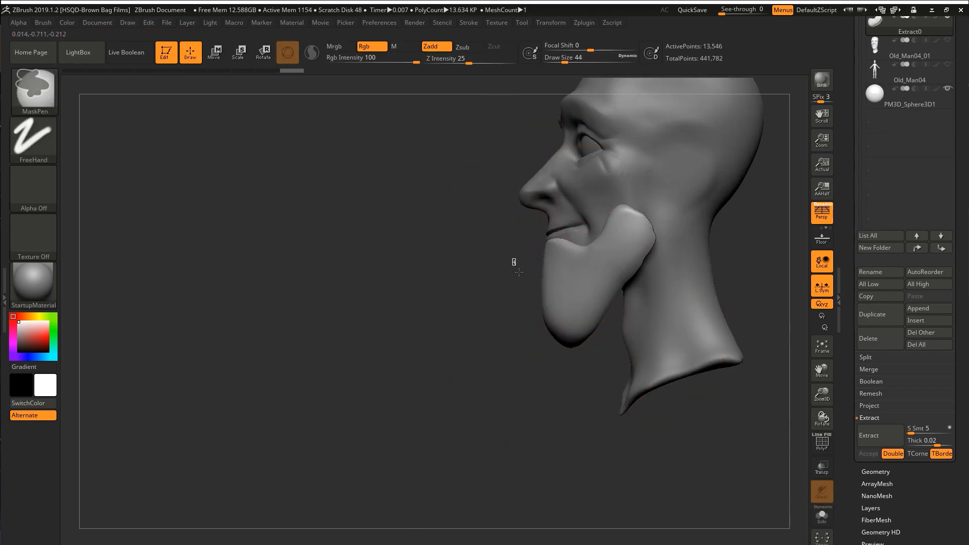
Reshape the beard's side points and chin outline with the Move brush at draw size 29.
{"action": "right_click_drag", "start_coordinate": [587, 236], "coordinate": [699, 217]}
{"action": "left_click", "coordinate": [821, 516]}
{"action": "left_click", "coordinate": [822, 515]}
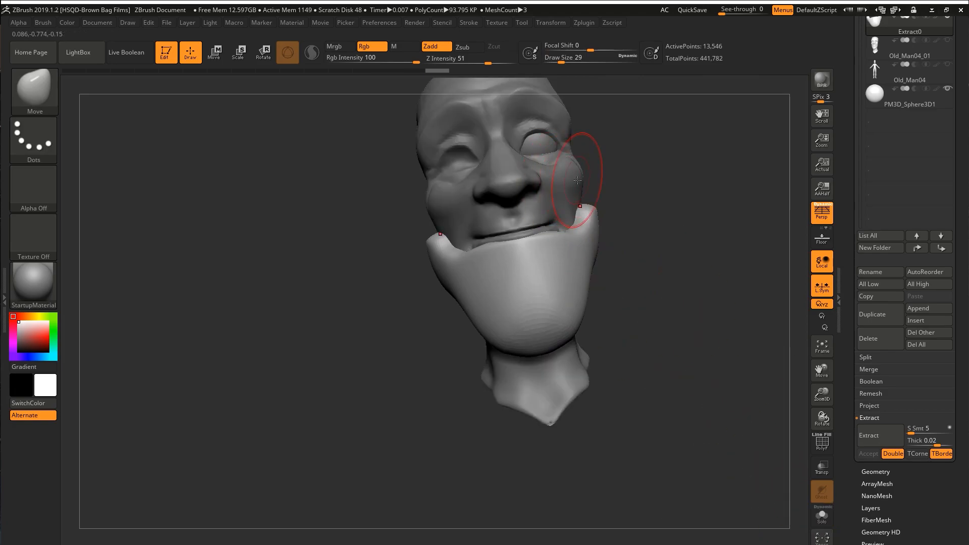
{"action": "left_click", "coordinate": [575, 176], "text": "alt"}
{"action": "left_click", "coordinate": [614, 162], "text": "ctrl+shift"}
{"action": "mouse_move", "coordinate": [613, 162]}
{"action": "right_mouse_down"}
{"action": "mouse_move", "coordinate": [549, 269]}
{"action": "mouse_move", "coordinate": [606, 202]}
{"action": "mouse_move", "coordinate": [596, 209]}
{"action": "right_mouse_up"}
{"action": "left_click", "coordinate": [561, 288], "text": "alt"}
{"action": "mouse_move", "coordinate": [529, 297]}
{"action": "right_mouse_down"}
{"action": "mouse_move", "coordinate": [571, 304]}
{"action": "mouse_move", "coordinate": [506, 348]}
{"action": "mouse_move", "coordinate": [592, 240]}
{"action": "mouse_move", "coordinate": [660, 296]}
{"action": "mouse_move", "coordinate": [606, 275]}
{"action": "mouse_move", "coordinate": [648, 298]}
{"action": "mouse_move", "coordinate": [618, 235]}
{"action": "right_mouse_up"}
Inflate the beard and flatten planes on its side beneath the moustache end with the TrimDynamic brush.
{"action": "key", "text": "b"}
{"action": "key", "text": "t"}
{"action": "key", "text": "d"}
{"action": "key", "text": "b"}
{"action": "key", "text": "i"}
{"action": "key", "text": "n"}
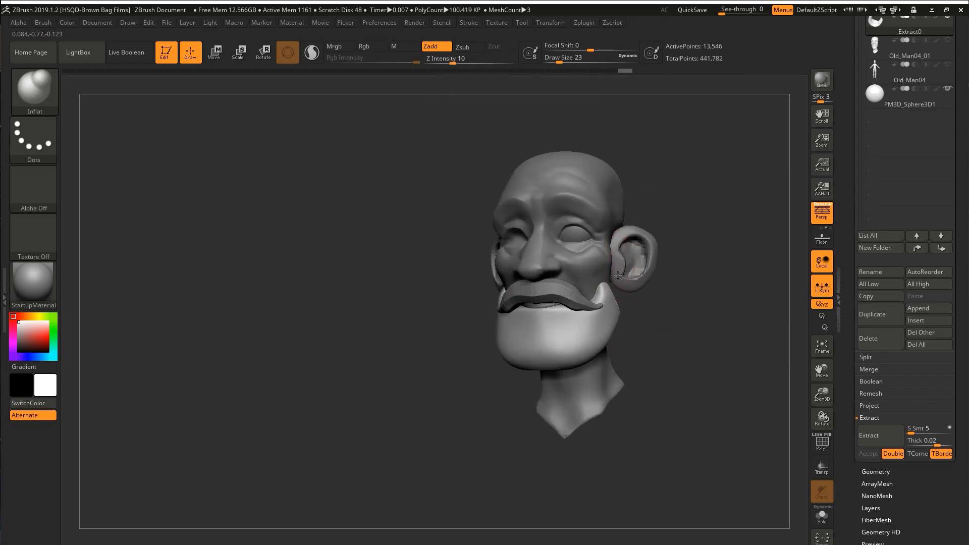
{"action": "mouse_move", "coordinate": [588, 297]}
{"action": "right_mouse_down"}
{"action": "mouse_move", "coordinate": [567, 303]}
{"action": "mouse_move", "coordinate": [653, 276]}
{"action": "right_mouse_up"}
{"action": "key", "text": "b"}
{"action": "key", "text": "t"}
{"action": "key", "text": "d"}
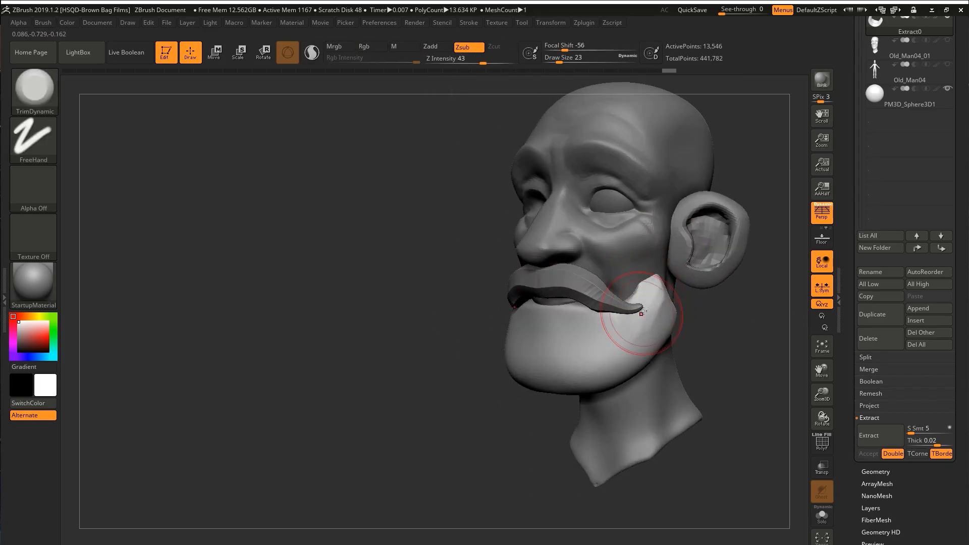
{"action": "mouse_move", "coordinate": [556, 337]}
{"action": "right_mouse_down"}
{"action": "mouse_move", "coordinate": [599, 320]}
{"action": "mouse_move", "coordinate": [569, 342]}
{"action": "mouse_move", "coordinate": [600, 286]}
{"action": "mouse_move", "coordinate": [568, 335]}
{"action": "mouse_move", "coordinate": [546, 286]}
{"action": "right_mouse_up"}
Adjust the beard's contour beside the moustache end with the Move brush.
{"action": "key", "text": "b"}
{"action": "key", "text": "m"}
{"action": "key", "text": "v"}
{"action": "key", "text": "s"}
{"action": "left_click", "coordinate": [580, 287], "text": "alt"}
{"action": "left_click", "coordinate": [569, 334], "text": "alt"}
Carve creases into the beard below the moustache with the DamStandard brush.
{"action": "key", "text": "b"}
{"action": "key", "text": "d"}
{"action": "key", "text": "s"}
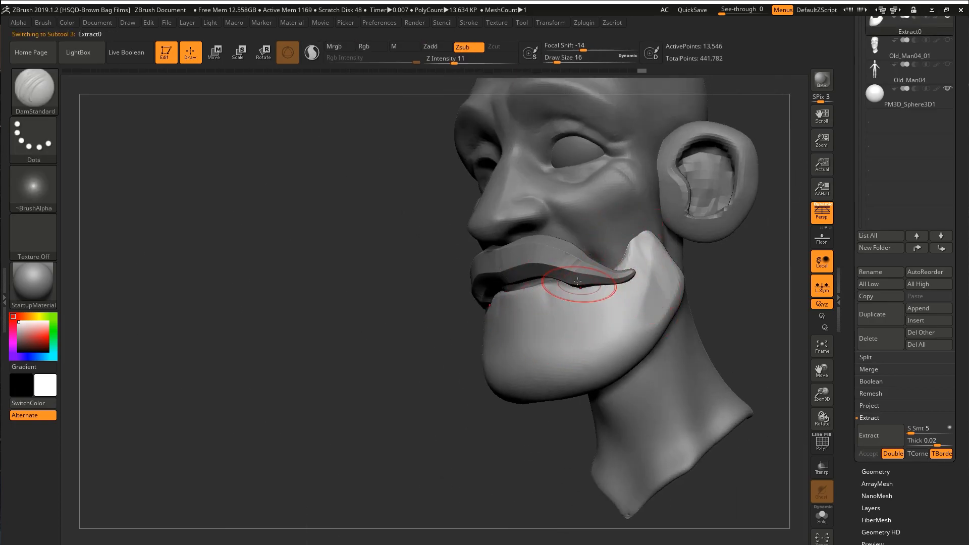
{"action": "right_click_drag", "start_coordinate": [543, 347], "coordinate": [596, 302], "text": "ctrl"}
{"action": "mouse_move", "coordinate": [596, 303]}
{"action": "right_mouse_down"}
{"action": "mouse_move", "coordinate": [631, 262]}
{"action": "mouse_move", "coordinate": [581, 288]}
{"action": "right_mouse_up"}
{"action": "key", "text": "s"}
{"action": "left_click", "coordinate": [626, 242]}
{"action": "mouse_move", "coordinate": [627, 241]}
{"action": "right_mouse_down"}
{"action": "mouse_move", "coordinate": [660, 226]}
{"action": "mouse_move", "coordinate": [678, 237]}
{"action": "right_mouse_up"}
Switch to the head mesh and reshape the neck with the Move brush at draw size 13.
{"action": "left_click", "coordinate": [937, 65]}
{"action": "mouse_move", "coordinate": [580, 207]}
{"action": "right_mouse_down", "text": "ctrl"}
{"action": "mouse_move", "coordinate": [695, 222]}
{"action": "mouse_move", "coordinate": [709, 238]}
{"action": "mouse_move", "coordinate": [623, 235]}
{"action": "mouse_move", "coordinate": [599, 259]}
{"action": "mouse_move", "coordinate": [585, 296]}
{"action": "right_mouse_up", "text": "ctrl"}
{"action": "left_click", "coordinate": [599, 258], "text": "alt"}
{"action": "key", "text": "b"}
{"action": "key", "text": "m"}
{"action": "key", "text": "v"}
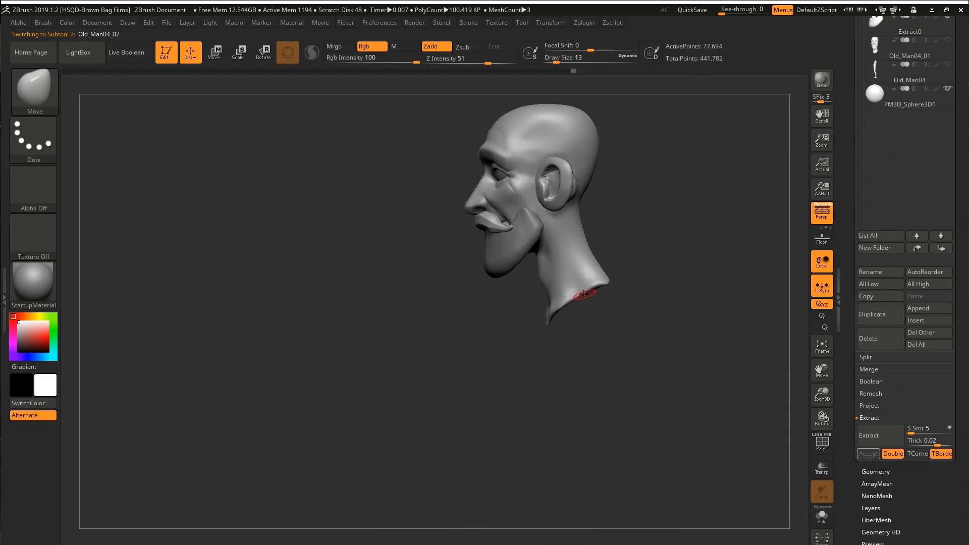
{"action": "mouse_move", "coordinate": [598, 255]}
{"action": "right_mouse_down"}
{"action": "mouse_move", "coordinate": [638, 255]}
{"action": "mouse_move", "coordinate": [659, 156]}
{"action": "mouse_move", "coordinate": [596, 154]}
{"action": "right_mouse_up"}
{"action": "right_click_drag", "start_coordinate": [596, 154], "coordinate": [560, 199], "text": "alt"}
Refine the back of the skull and head profile with the Move brush at a larger draw size.
{"action": "key", "text": "s"}
{"action": "left_click", "coordinate": [559, 201]}
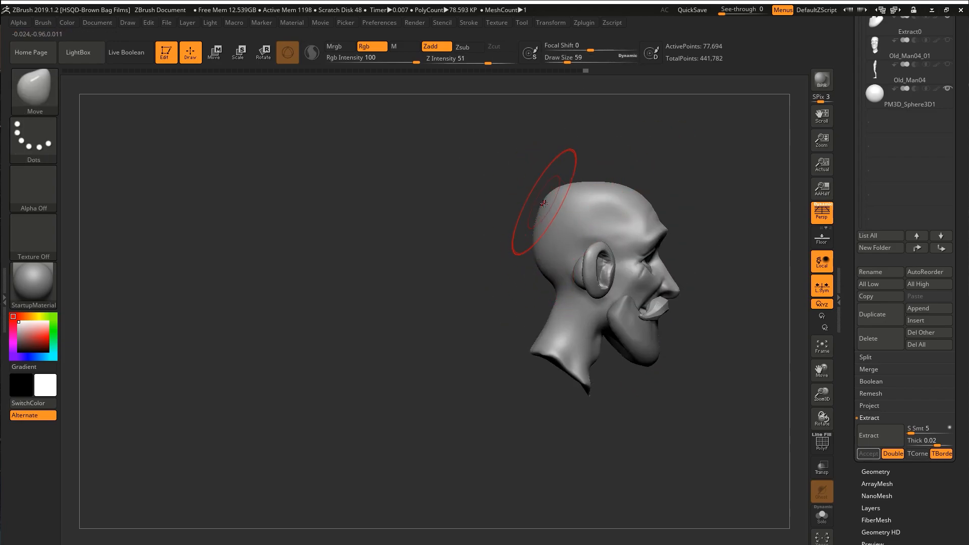
{"action": "right_click_drag", "start_coordinate": [552, 268], "coordinate": [624, 263]}
{"action": "key", "text": "w"}
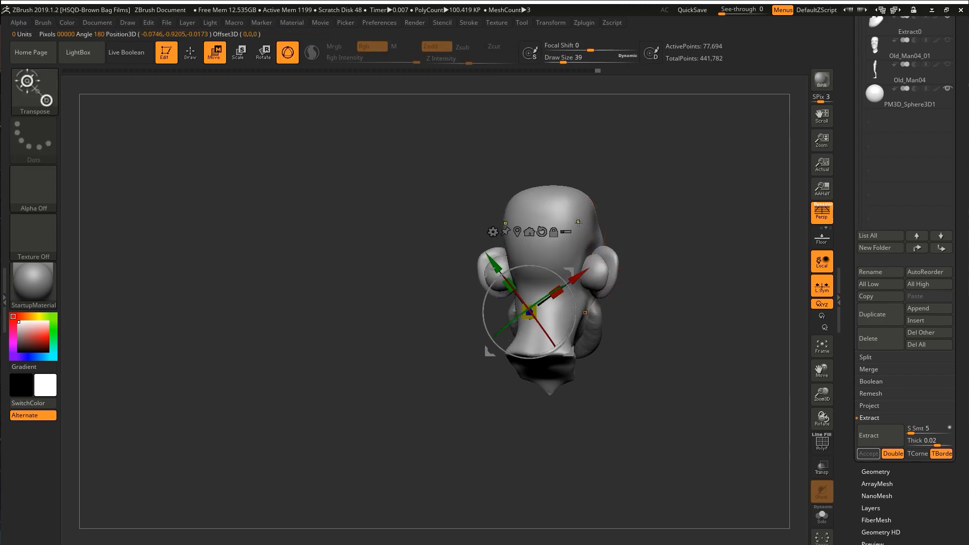
{"action": "key", "text": "shift+f"}
{"action": "mouse_move", "coordinate": [620, 208]}
{"action": "right_mouse_down", "text": "ctrl"}
{"action": "mouse_move", "coordinate": [597, 217]}
{"action": "mouse_move", "coordinate": [593, 254]}
{"action": "mouse_move", "coordinate": [570, 252]}
{"action": "right_mouse_up", "text": "ctrl"}
{"action": "key", "text": "q"}
{"action": "key", "text": "shift+f"}
{"action": "key", "text": "s"}
{"action": "left_click", "coordinate": [591, 255]}
{"action": "left_click_drag", "start_coordinate": [595, 242], "coordinate": [603, 253], "text": "shift"}
{"action": "mouse_move", "coordinate": [656, 252]}
{"action": "right_mouse_down"}
{"action": "mouse_move", "coordinate": [596, 242]}
{"action": "mouse_move", "coordinate": [648, 245]}
{"action": "right_mouse_up"}
Build up and plane the temple and outer brow of the head with the ClayBuildup and TrimDynamic brushes.
{"action": "key", "text": "b"}
{"action": "key", "text": "t"}
{"action": "key", "text": "d"}
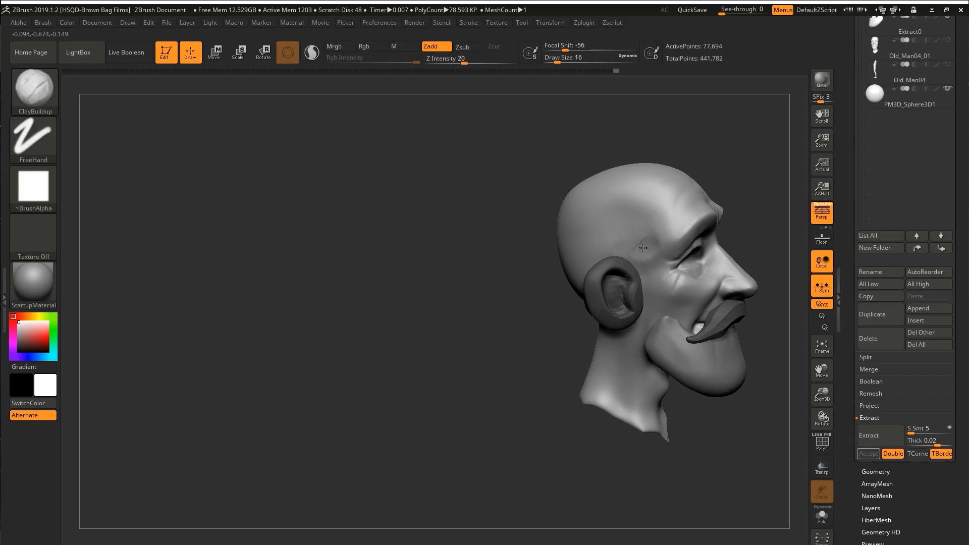
{"action": "left_click_drag", "start_coordinate": [671, 238], "coordinate": [672, 238]}
{"action": "left_click_drag", "start_coordinate": [640, 200], "coordinate": [654, 212], "text": "shift"}
{"action": "mouse_move", "coordinate": [692, 222]}
{"action": "right_mouse_down"}
{"action": "mouse_move", "coordinate": [632, 225]}
{"action": "mouse_move", "coordinate": [671, 237]}
{"action": "right_mouse_up"}
{"action": "right_click_drag", "start_coordinate": [671, 293], "coordinate": [615, 292]}
{"action": "mouse_move", "coordinate": [716, 288]}
{"action": "right_mouse_down"}
{"action": "mouse_move", "coordinate": [672, 289]}
{"action": "mouse_move", "coordinate": [707, 333]}
{"action": "right_mouse_up"}
Sharpen the creases around the eye with the DamStandard brush at draw size 7.
{"action": "key", "text": "b"}
{"action": "key", "text": "d"}
{"action": "key", "text": "s"}
{"action": "key", "text": "s"}
{"action": "left_click_drag", "start_coordinate": [686, 291], "coordinate": [680, 291]}
{"action": "mouse_move", "coordinate": [686, 298]}
{"action": "right_mouse_down"}
{"action": "mouse_move", "coordinate": [708, 305]}
{"action": "mouse_move", "coordinate": [593, 316]}
{"action": "mouse_move", "coordinate": [593, 362]}
{"action": "mouse_move", "coordinate": [691, 260]}
{"action": "right_mouse_up"}
{"action": "key", "text": "bracketleft"}
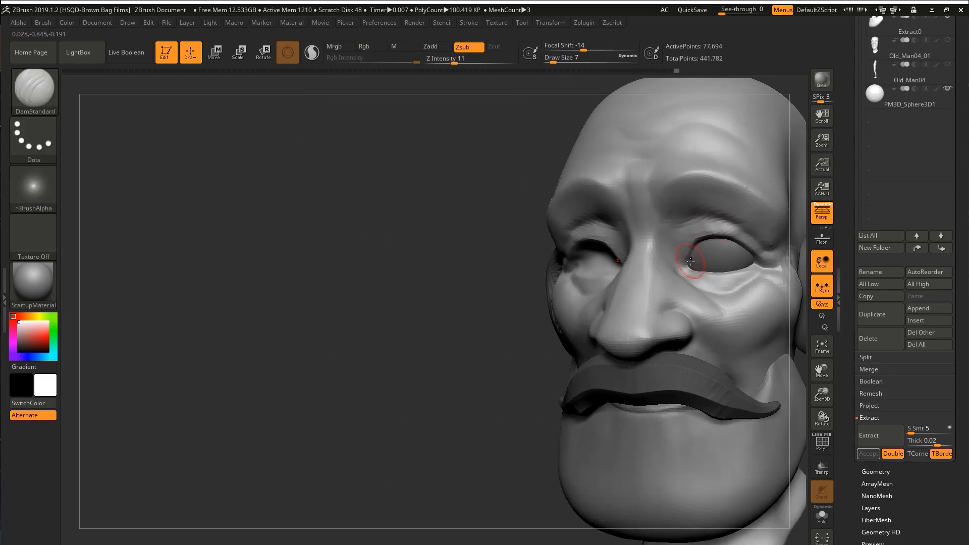
{"action": "mouse_move", "coordinate": [718, 217]}
{"action": "right_mouse_down"}
{"action": "mouse_move", "coordinate": [709, 259]}
{"action": "mouse_move", "coordinate": [727, 252]}
{"action": "mouse_move", "coordinate": [688, 264]}
{"action": "mouse_move", "coordinate": [728, 243]}
{"action": "right_mouse_up"}
Mask the hair area over the top, side and back of the skull with the MaskPen at draw size 9.
{"action": "key", "text": "s"}
{"action": "right_click_drag", "start_coordinate": [728, 243], "coordinate": [597, 248]}
{"action": "left_click_drag", "start_coordinate": [597, 248], "coordinate": [570, 258], "text": "ctrl"}
{"action": "right_click_drag", "start_coordinate": [570, 258], "coordinate": [575, 275]}
{"action": "left_click_drag", "start_coordinate": [593, 212], "coordinate": [611, 206], "text": "ctrl+alt"}
{"action": "right_click_drag", "start_coordinate": [611, 206], "coordinate": [576, 283]}
{"action": "left_click_drag", "start_coordinate": [573, 293], "coordinate": [561, 305], "text": "ctrl"}
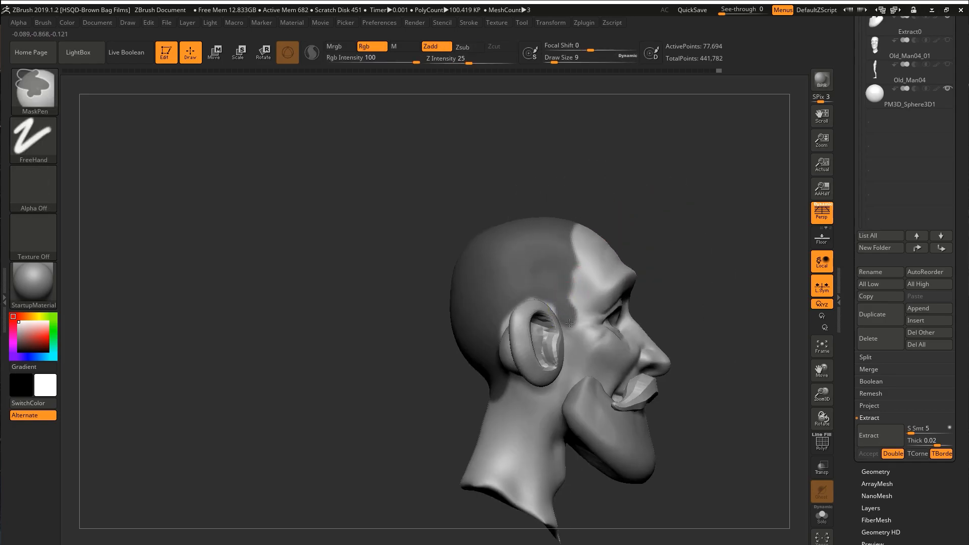
Refine the mask edge along the front hairline and temple.
{"action": "right_click_drag", "start_coordinate": [581, 257], "coordinate": [587, 227]}
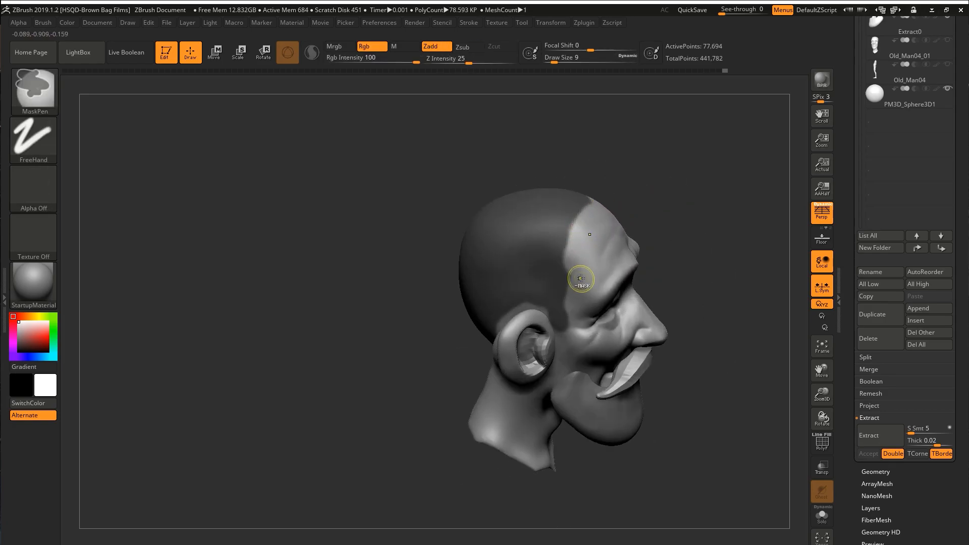
{"action": "right_click_drag", "start_coordinate": [581, 279], "coordinate": [586, 198]}
{"action": "left_click_drag", "start_coordinate": [597, 200], "coordinate": [580, 221], "text": "ctrl"}
{"action": "right_click_drag", "start_coordinate": [579, 220], "coordinate": [608, 163]}
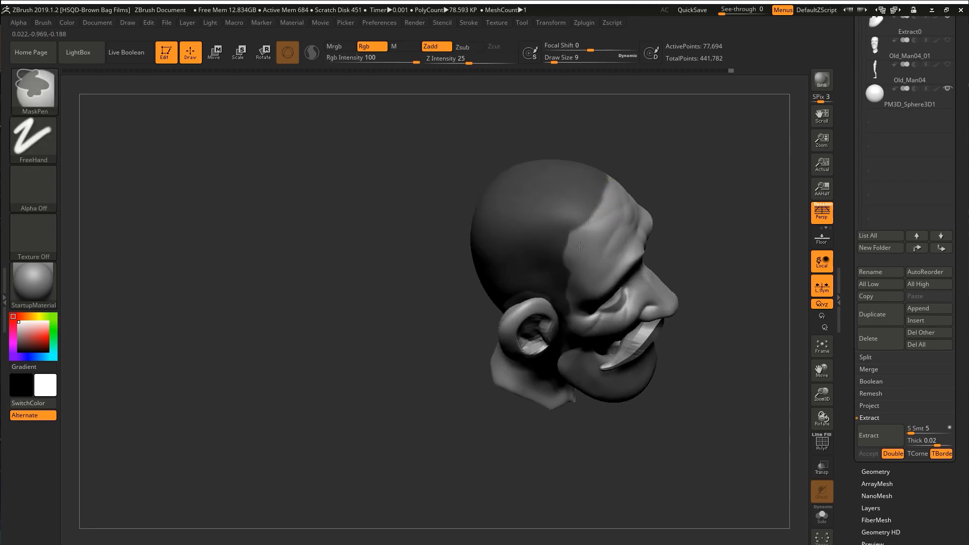
{"action": "left_click_drag", "start_coordinate": [609, 201], "coordinate": [596, 212], "text": "ctrl+alt"}
{"action": "right_click_drag", "start_coordinate": [597, 212], "coordinate": [578, 281]}
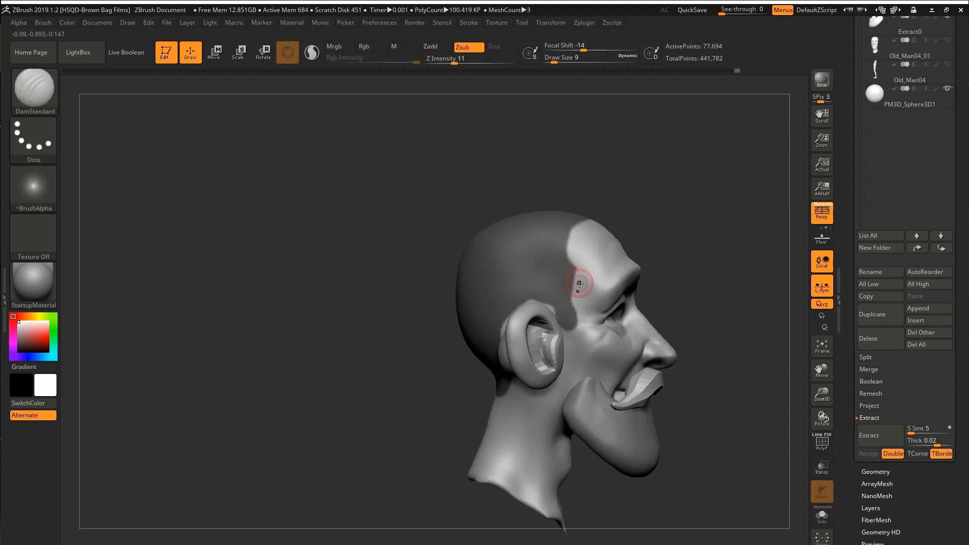
Complete the hair mask at the sideburn, behind the ear and nape, and extract it at thickness 0.02.
{"action": "left_click_drag", "start_coordinate": [576, 298], "coordinate": [572, 328], "text": "ctrl+alt"}
{"action": "right_click_drag", "start_coordinate": [572, 328], "coordinate": [610, 345]}
{"action": "left_click_drag", "start_coordinate": [545, 291], "coordinate": [505, 335], "text": "ctrl"}
{"action": "mouse_move", "coordinate": [505, 334]}
{"action": "right_mouse_down"}
{"action": "mouse_move", "coordinate": [555, 323]}
{"action": "mouse_move", "coordinate": [575, 298]}
{"action": "right_mouse_up"}
{"action": "right_click_drag", "start_coordinate": [450, 404], "coordinate": [449, 400]}
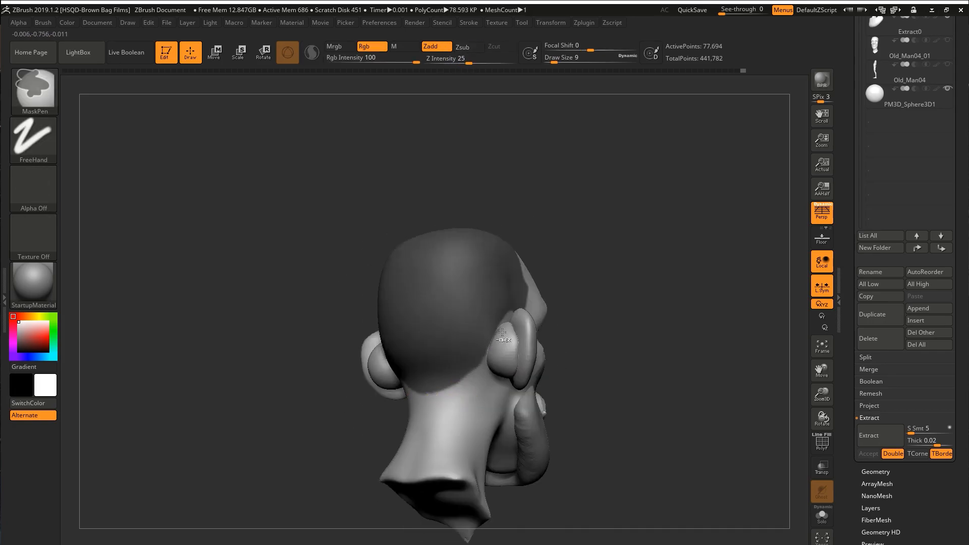
{"action": "right_click_drag", "start_coordinate": [503, 332], "coordinate": [497, 338]}
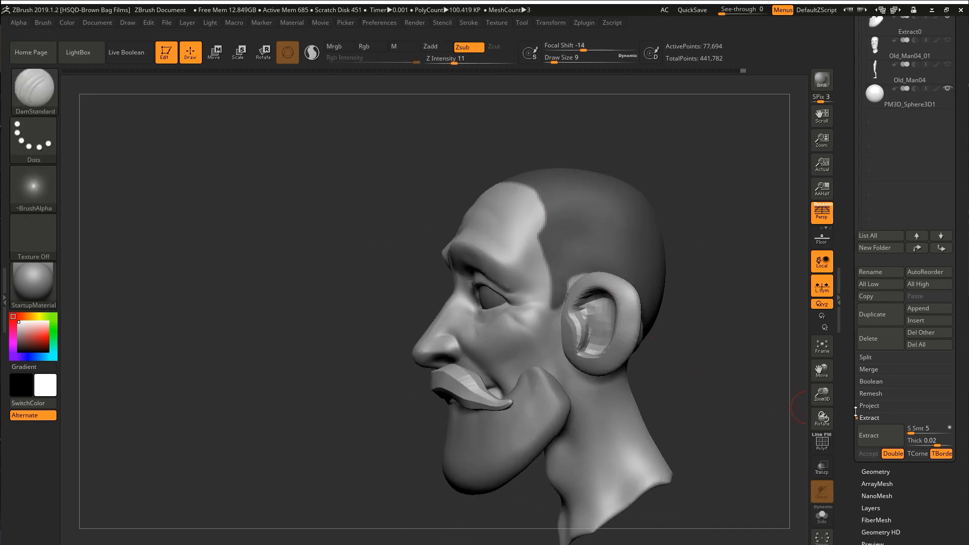
{"action": "left_click", "coordinate": [869, 435]}
{"action": "left_click", "coordinate": [861, 454]}
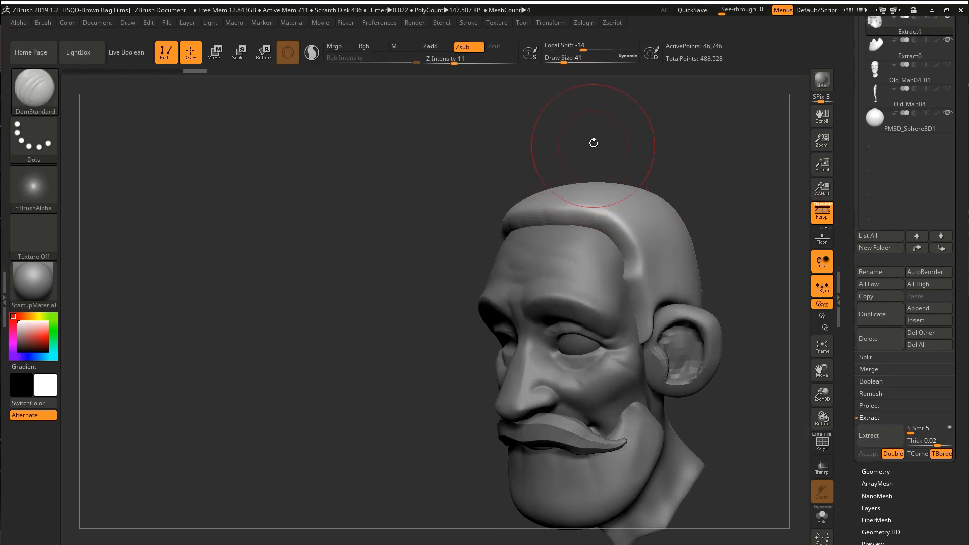
Shape the hair's front edge and carve a groove above the temple with the DamStandard brush, undoing the last stroke.
{"action": "left_click_drag", "start_coordinate": [593, 142], "coordinate": [578, 217]}
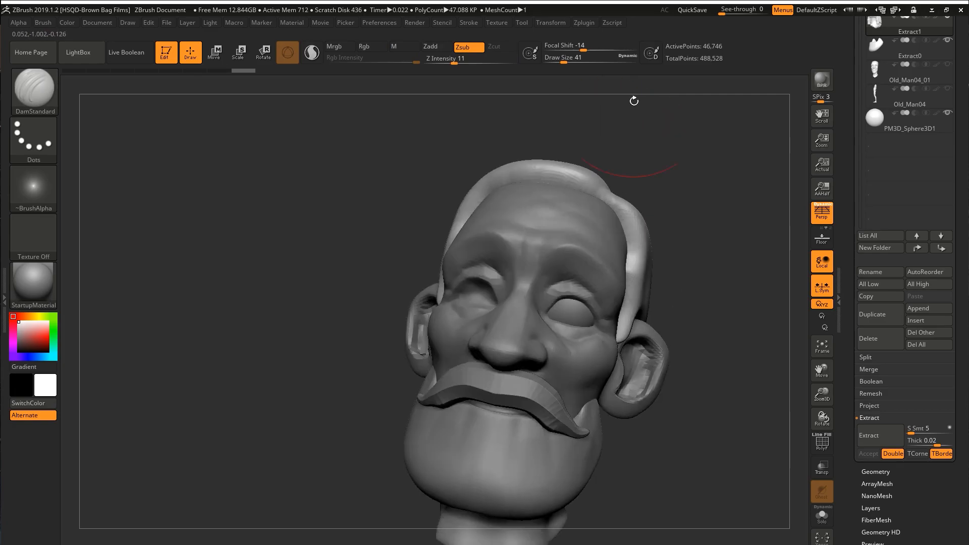
{"action": "left_click_drag", "start_coordinate": [634, 99], "coordinate": [576, 202]}
{"action": "left_click_drag", "start_coordinate": [715, 159], "coordinate": [706, 91]}
{"action": "mouse_move", "coordinate": [563, 169]}
{"action": "left_mouse_down"}
{"action": "mouse_move", "coordinate": [603, 194]}
{"action": "mouse_move", "coordinate": [580, 212]}
{"action": "left_mouse_up"}
{"action": "left_click_drag", "start_coordinate": [656, 116], "coordinate": [640, 191]}
{"action": "mouse_move", "coordinate": [624, 144]}
{"action": "left_mouse_down"}
{"action": "mouse_move", "coordinate": [540, 177]}
{"action": "mouse_move", "coordinate": [550, 235]}
{"action": "mouse_move", "coordinate": [512, 267]}
{"action": "left_mouse_up"}
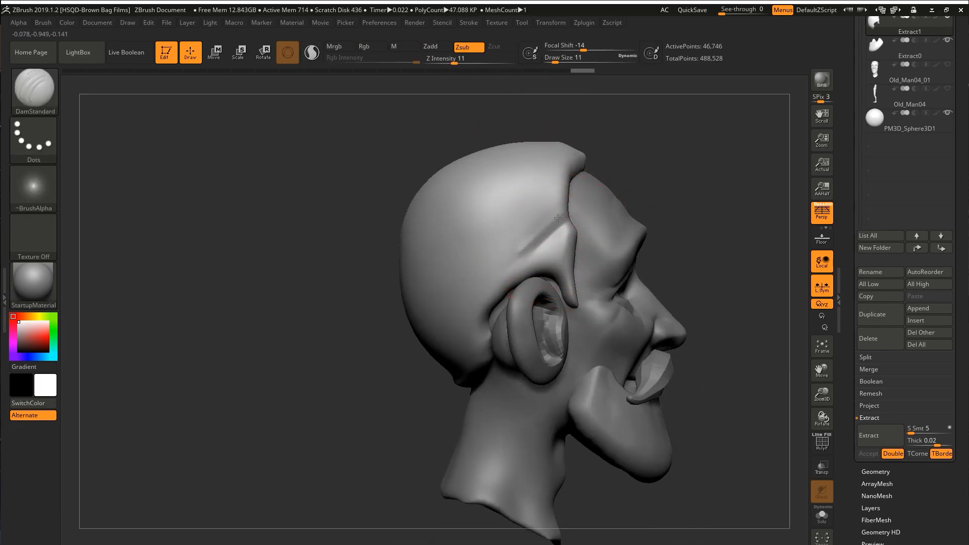
{"action": "left_click_drag", "start_coordinate": [631, 161], "coordinate": [538, 202]}
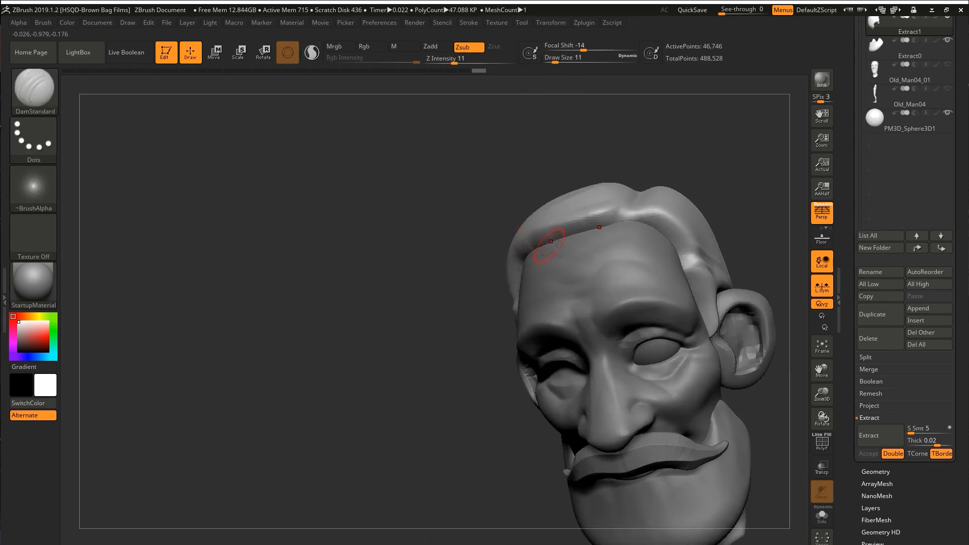
{"action": "left_click_drag", "start_coordinate": [530, 152], "coordinate": [525, 197]}
{"action": "key", "text": "ctrl+z"}
Flatten the hair surface with the TrimDynamic brush.
{"action": "mouse_move", "coordinate": [656, 131]}
{"action": "left_mouse_down"}
{"action": "mouse_move", "coordinate": [641, 139]}
{"action": "mouse_move", "coordinate": [581, 126]}
{"action": "left_mouse_up"}
{"action": "key", "text": "b"}
{"action": "key", "text": "t"}
{"action": "key", "text": "d"}
{"action": "mouse_move", "coordinate": [762, 174]}
{"action": "left_mouse_down"}
{"action": "mouse_move", "coordinate": [720, 273]}
{"action": "mouse_move", "coordinate": [723, 319]}
{"action": "left_mouse_up"}
Adjust the outline of the hair with the Move brush.
{"action": "key", "text": "b"}
{"action": "key", "text": "m"}
{"action": "key", "text": "v"}
{"action": "right_click_drag", "start_coordinate": [712, 272], "coordinate": [747, 303]}
{"action": "left_click_drag", "start_coordinate": [717, 295], "coordinate": [725, 305]}
{"action": "mouse_move", "coordinate": [788, 303]}
{"action": "right_mouse_down"}
{"action": "mouse_move", "coordinate": [735, 292]}
{"action": "mouse_move", "coordinate": [702, 339]}
{"action": "mouse_move", "coordinate": [664, 255]}
{"action": "right_mouse_up"}
Trim further flat planes into the hair mesh with the TrimDynamic brush.
{"action": "key", "text": "b"}
{"action": "key", "text": "t"}
{"action": "key", "text": "d"}
{"action": "left_click_drag", "start_coordinate": [671, 333], "coordinate": [657, 307]}
{"action": "mouse_move", "coordinate": [656, 308]}
{"action": "right_mouse_down"}
{"action": "mouse_move", "coordinate": [706, 288]}
{"action": "mouse_move", "coordinate": [742, 313]}
{"action": "right_mouse_up"}
{"action": "left_click_drag", "start_coordinate": [742, 333], "coordinate": [713, 317], "text": "shift"}
{"action": "right_click_drag", "start_coordinate": [712, 317], "coordinate": [720, 288]}
{"action": "right_click_drag", "start_coordinate": [652, 366], "coordinate": [663, 323]}
Refine the outline of the hair mesh with the Move brush.
{"action": "key", "text": "b"}
{"action": "key", "text": "m"}
{"action": "key", "text": "v"}
{"action": "mouse_move", "coordinate": [610, 356]}
{"action": "right_mouse_down"}
{"action": "mouse_move", "coordinate": [616, 390]}
{"action": "mouse_move", "coordinate": [519, 454]}
{"action": "right_mouse_up"}
Carve grooves into the lower back of the hair above the nape with the DamStandard brush.
{"action": "key", "text": "b"}
{"action": "key", "text": "d"}
{"action": "key", "text": "s"}
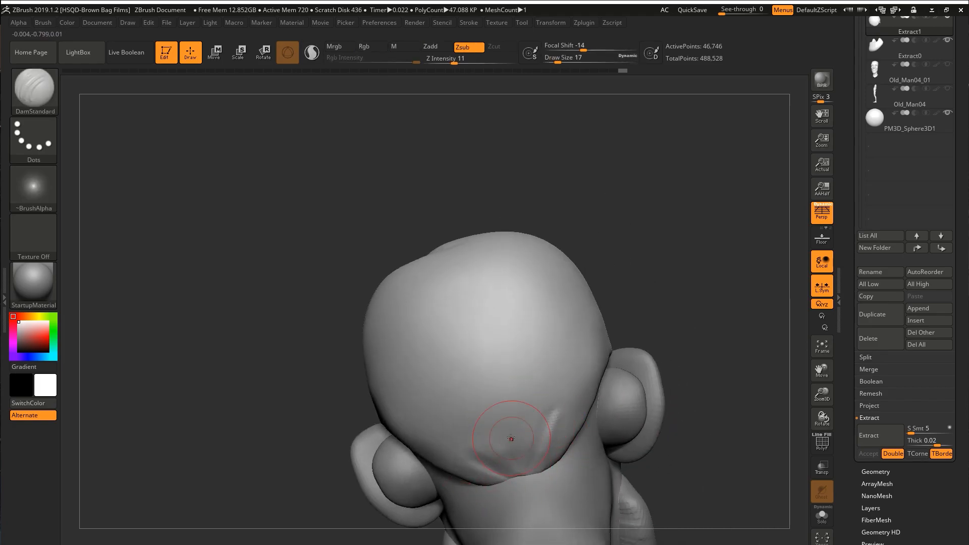
{"action": "left_click_drag", "start_coordinate": [535, 427], "coordinate": [500, 415]}
{"action": "left_click_drag", "start_coordinate": [510, 419], "coordinate": [539, 355], "text": "shift"}
{"action": "mouse_move", "coordinate": [539, 355]}
{"action": "right_mouse_down"}
{"action": "mouse_move", "coordinate": [625, 353]}
{"action": "mouse_move", "coordinate": [569, 389]}
{"action": "right_mouse_up"}
{"action": "left_click_drag", "start_coordinate": [569, 388], "coordinate": [575, 404]}
{"action": "mouse_move", "coordinate": [574, 404]}
{"action": "right_mouse_down"}
{"action": "mouse_move", "coordinate": [595, 303]}
{"action": "mouse_move", "coordinate": [622, 340]}
{"action": "mouse_move", "coordinate": [580, 337]}
{"action": "mouse_move", "coordinate": [753, 245]}
{"action": "mouse_move", "coordinate": [765, 254]}
{"action": "right_mouse_up"}
Isolate the moustache part of the head mesh and split it off into its own subtool.
{"action": "left_click", "coordinate": [579, 336], "text": "alt"}
{"action": "key", "text": "shift+f"}
{"action": "key", "text": "shift+f"}
{"action": "left_click_drag", "start_coordinate": [558, 395], "coordinate": [593, 418], "text": "shift"}
{"action": "key", "text": "ctrl+z"}
{"action": "right_click_drag", "start_coordinate": [536, 388], "coordinate": [469, 379]}
{"action": "right_click_drag", "start_coordinate": [584, 368], "coordinate": [611, 372]}
{"action": "left_click", "coordinate": [516, 407], "text": "ctrl+shift"}
{"action": "mouse_move", "coordinate": [525, 419]}
{"action": "right_mouse_down"}
{"action": "mouse_move", "coordinate": [510, 425]}
{"action": "mouse_move", "coordinate": [515, 405]}
{"action": "right_mouse_up"}
{"action": "left_click", "coordinate": [869, 359]}
{"action": "left_click", "coordinate": [876, 369]}
Carve hair strand grooves into the middle of the moustache with the DamStandard brush, reducing the brush size.
{"action": "right_click_drag", "start_coordinate": [692, 429], "coordinate": [752, 437], "text": "shift"}
{"action": "key", "text": "d"}
{"action": "left_click", "coordinate": [549, 194]}
{"action": "right_click_drag", "start_coordinate": [540, 411], "coordinate": [497, 368]}
{"action": "right_click_drag", "start_coordinate": [497, 368], "coordinate": [515, 290], "text": "ctrl"}
{"action": "key", "text": "s"}
{"action": "left_click_drag", "start_coordinate": [515, 289], "coordinate": [485, 289]}
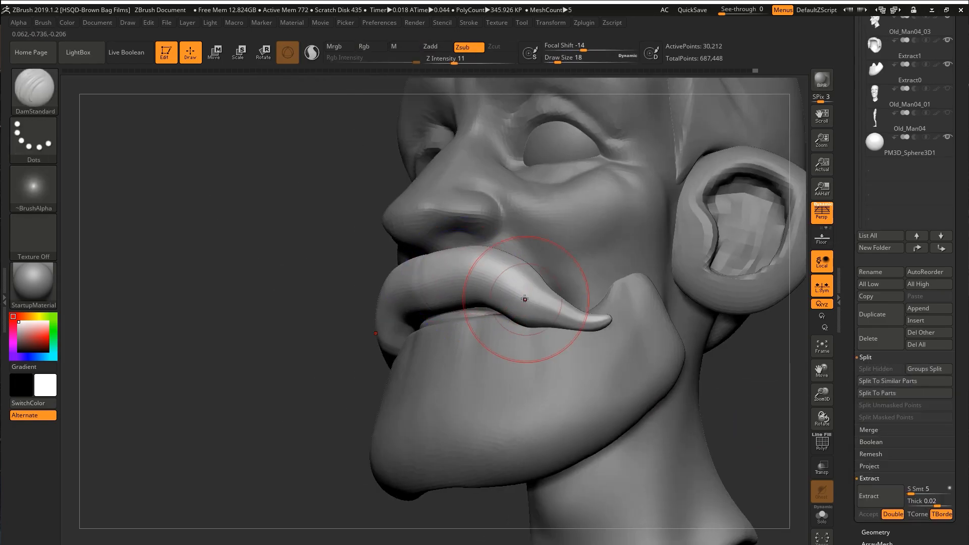
{"action": "right_click_drag", "start_coordinate": [518, 300], "coordinate": [561, 298]}
{"action": "mouse_move", "coordinate": [424, 266]}
{"action": "right_mouse_down", "text": "alt"}
{"action": "mouse_move", "coordinate": [472, 277]}
{"action": "mouse_move", "coordinate": [455, 257]}
{"action": "right_mouse_up", "text": "alt"}
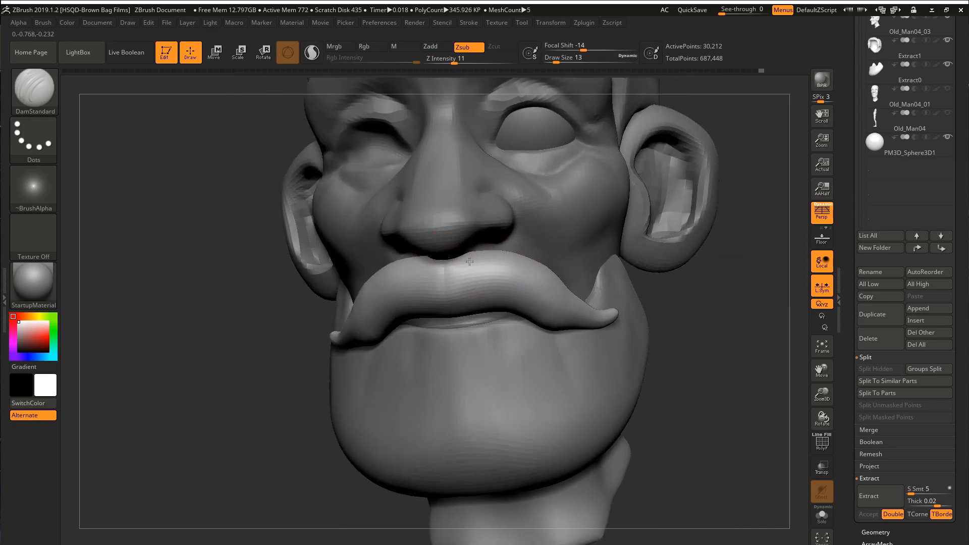
{"action": "right_click_drag", "start_coordinate": [526, 291], "coordinate": [440, 341]}
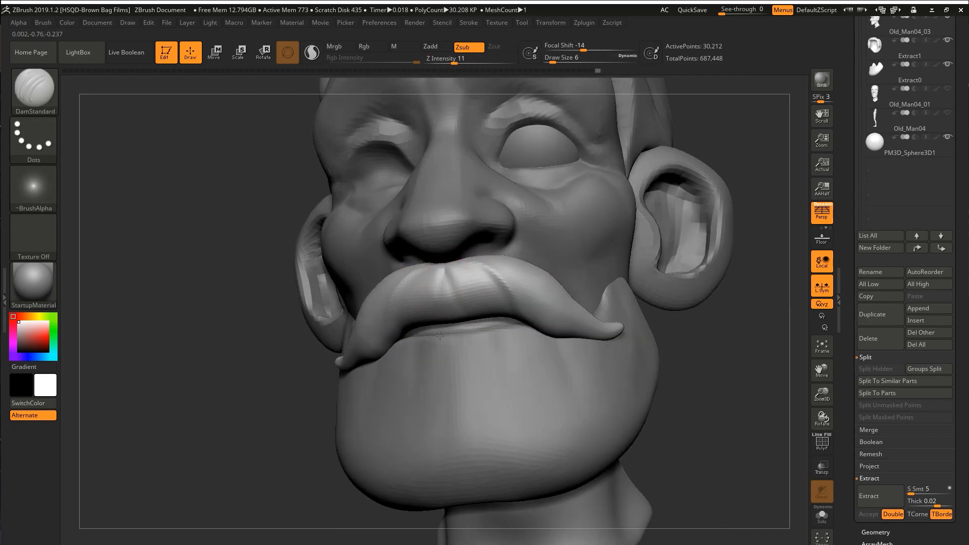
Continue the strand grooves along the side of the moustache toward its curled tip.
{"action": "right_click_drag", "start_coordinate": [436, 305], "coordinate": [343, 284]}
{"action": "left_click_drag", "start_coordinate": [371, 280], "coordinate": [368, 333]}
{"action": "right_click_drag", "start_coordinate": [368, 335], "coordinate": [406, 323]}
{"action": "mouse_move", "coordinate": [368, 303]}
{"action": "left_mouse_down", "text": "shift"}
{"action": "mouse_move", "coordinate": [373, 323]}
{"action": "mouse_move", "coordinate": [351, 367]}
{"action": "left_mouse_up", "text": "shift"}
{"action": "mouse_move", "coordinate": [352, 327]}
{"action": "right_mouse_down"}
{"action": "mouse_move", "coordinate": [324, 367]}
{"action": "mouse_move", "coordinate": [332, 326]}
{"action": "right_mouse_up"}
Select the head subtool and DynaMesh it at resolution 2048.
{"action": "mouse_move", "coordinate": [312, 361]}
{"action": "right_mouse_down"}
{"action": "mouse_move", "coordinate": [313, 307]}
{"action": "mouse_move", "coordinate": [452, 328]}
{"action": "mouse_move", "coordinate": [493, 309]}
{"action": "mouse_move", "coordinate": [550, 333]}
{"action": "mouse_move", "coordinate": [515, 324]}
{"action": "mouse_move", "coordinate": [556, 318]}
{"action": "right_mouse_up"}
{"action": "left_click", "coordinate": [564, 324], "text": "alt"}
{"action": "key", "text": "shift+f"}
{"action": "right_click_drag", "start_coordinate": [734, 267], "coordinate": [797, 346]}
{"action": "left_click_drag", "start_coordinate": [850, 394], "coordinate": [850, 471]}
{"action": "left_click", "coordinate": [873, 226]}
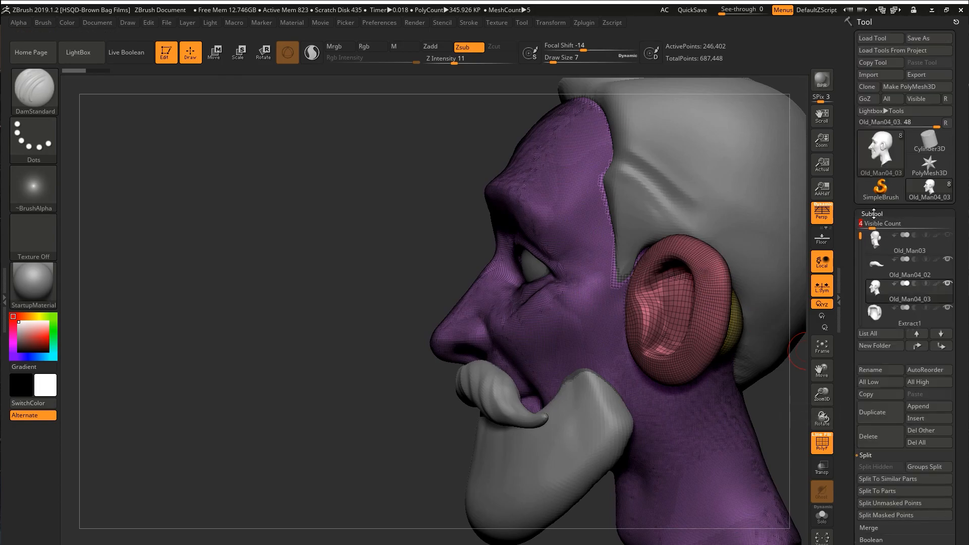
{"action": "left_click", "coordinate": [874, 214]}
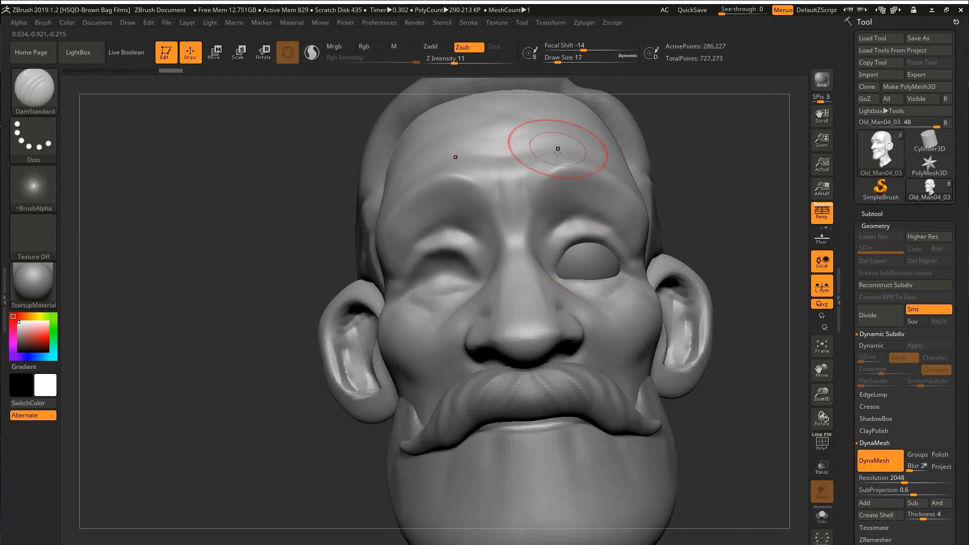
Carve wrinkle lines across the forehead with the DamStandard brush.
{"action": "mouse_move", "coordinate": [558, 153]}
{"action": "right_mouse_down"}
{"action": "mouse_move", "coordinate": [537, 190]}
{"action": "mouse_move", "coordinate": [450, 206]}
{"action": "right_mouse_up"}
{"action": "key", "text": "s"}
{"action": "left_click_drag", "start_coordinate": [421, 283], "coordinate": [416, 282]}
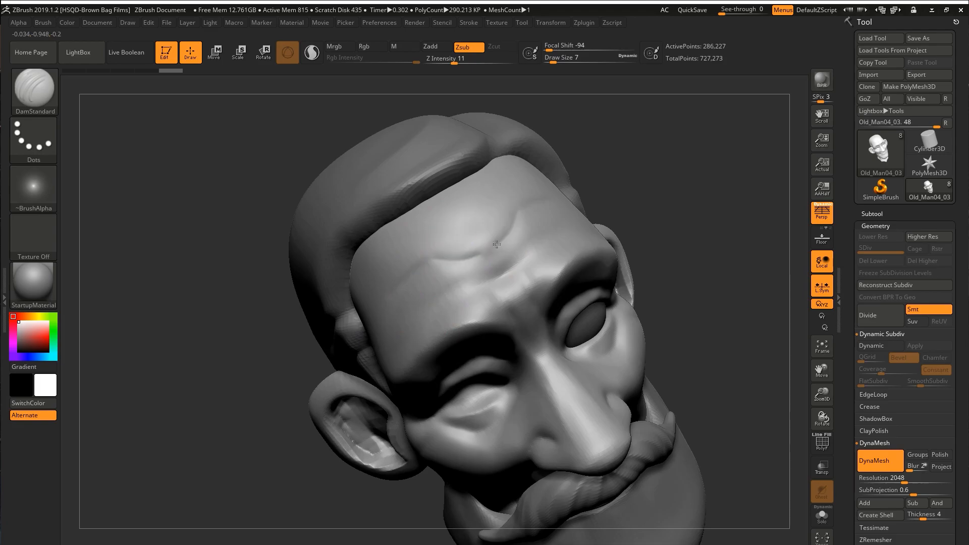
{"action": "right_click_drag", "start_coordinate": [493, 290], "coordinate": [509, 234]}
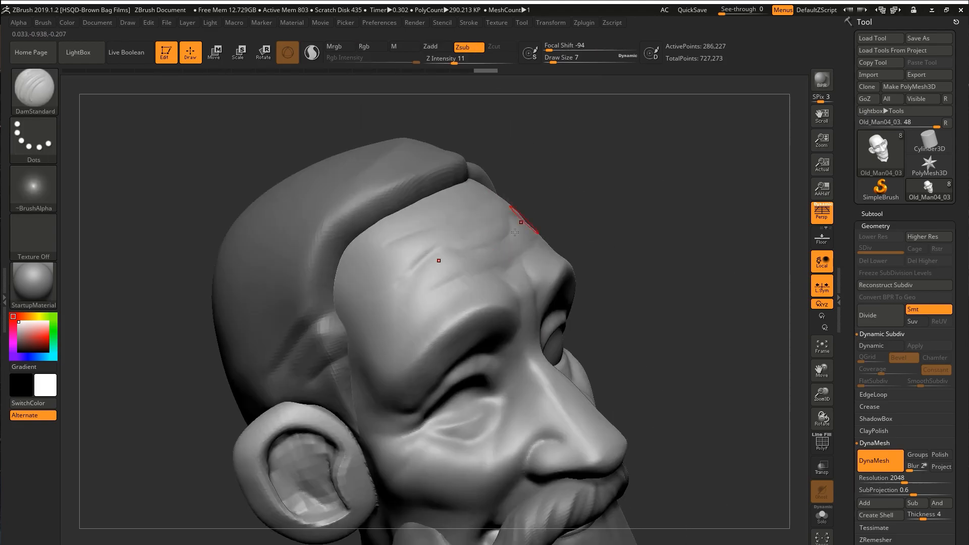
{"action": "mouse_move", "coordinate": [454, 264]}
{"action": "right_mouse_down"}
{"action": "mouse_move", "coordinate": [457, 275]}
{"action": "mouse_move", "coordinate": [588, 324]}
{"action": "mouse_move", "coordinate": [594, 346]}
{"action": "mouse_move", "coordinate": [519, 334]}
{"action": "mouse_move", "coordinate": [523, 322]}
{"action": "right_mouse_up"}
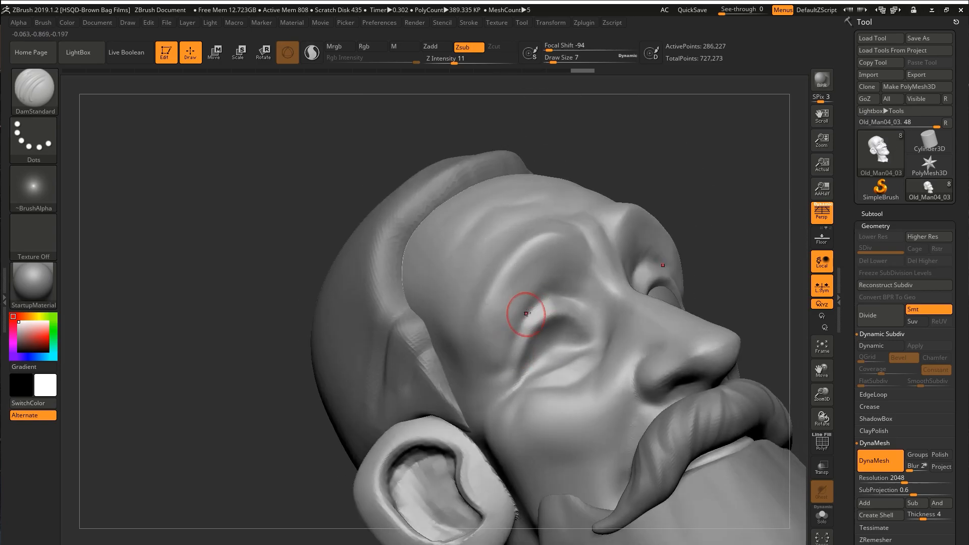
Cut creases around the brow and the outer corner of the eye with the DamStandard brush.
{"action": "mouse_move", "coordinate": [494, 368]}
{"action": "right_mouse_down"}
{"action": "mouse_move", "coordinate": [566, 312]}
{"action": "mouse_move", "coordinate": [590, 332]}
{"action": "right_mouse_up"}
{"action": "mouse_move", "coordinate": [535, 380]}
{"action": "right_mouse_down"}
{"action": "mouse_move", "coordinate": [602, 346]}
{"action": "mouse_move", "coordinate": [585, 323]}
{"action": "mouse_move", "coordinate": [585, 279]}
{"action": "mouse_move", "coordinate": [487, 293]}
{"action": "mouse_move", "coordinate": [474, 282]}
{"action": "right_mouse_up"}
{"action": "mouse_move", "coordinate": [577, 234]}
{"action": "right_mouse_down"}
{"action": "mouse_move", "coordinate": [608, 222]}
{"action": "mouse_move", "coordinate": [620, 158]}
{"action": "right_mouse_up"}
{"action": "left_click_drag", "start_coordinate": [610, 219], "coordinate": [591, 226], "text": "shift"}
{"action": "mouse_move", "coordinate": [592, 226]}
{"action": "right_mouse_down"}
{"action": "mouse_move", "coordinate": [596, 214]}
{"action": "mouse_move", "coordinate": [583, 217]}
{"action": "right_mouse_up"}
Adjust the outer eye corner with the Move brush and carve fine wrinkles below the eye with DamStandard.
{"action": "key", "text": "b"}
{"action": "key", "text": "m"}
{"action": "key", "text": "v"}
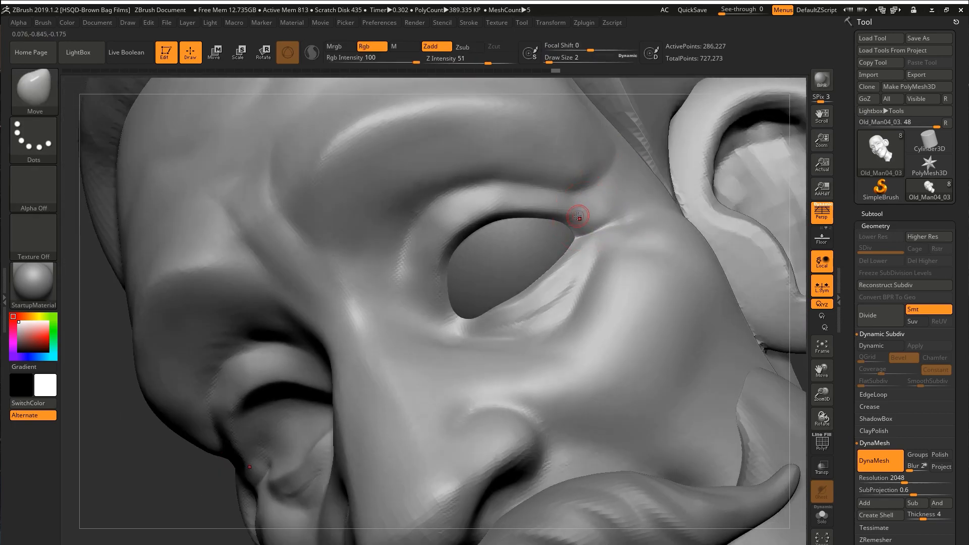
{"action": "key", "text": "b"}
{"action": "key", "text": "d"}
{"action": "key", "text": "s"}
{"action": "left_click_drag", "start_coordinate": [572, 262], "coordinate": [535, 298]}
{"action": "mouse_move", "coordinate": [555, 283]}
{"action": "right_mouse_down"}
{"action": "mouse_move", "coordinate": [605, 242]}
{"action": "mouse_move", "coordinate": [560, 257]}
{"action": "right_mouse_up"}
{"action": "left_click_drag", "start_coordinate": [560, 258], "coordinate": [487, 325], "text": "shift"}
Carve creases from the inner eye corner and around the nostril wing with the DamStandard brush.
{"action": "mouse_move", "coordinate": [436, 338]}
{"action": "right_mouse_down"}
{"action": "mouse_move", "coordinate": [401, 281]}
{"action": "mouse_move", "coordinate": [507, 283]}
{"action": "mouse_move", "coordinate": [554, 309]}
{"action": "right_mouse_up"}
{"action": "left_click_drag", "start_coordinate": [554, 309], "coordinate": [566, 327]}
{"action": "mouse_move", "coordinate": [565, 327]}
{"action": "right_mouse_down"}
{"action": "mouse_move", "coordinate": [595, 298]}
{"action": "mouse_move", "coordinate": [547, 280]}
{"action": "right_mouse_up"}
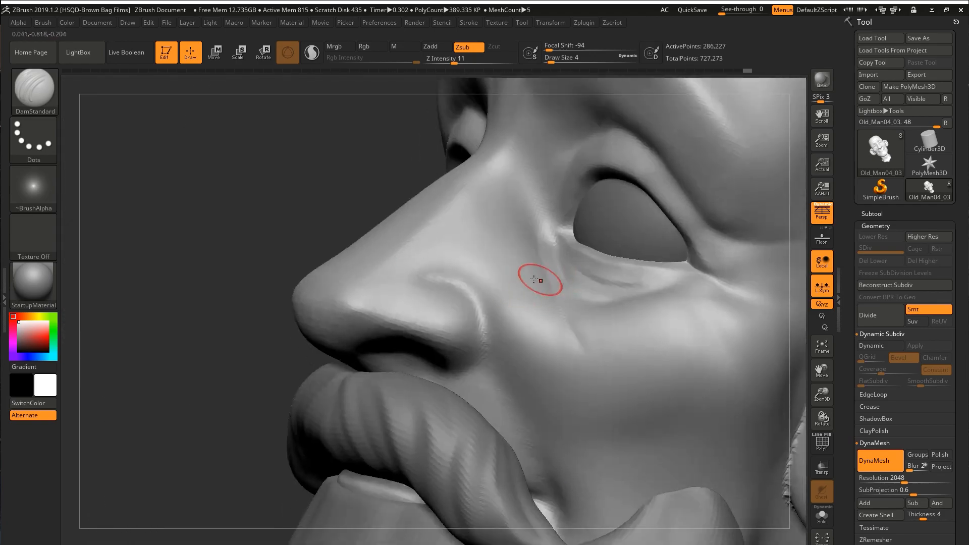
{"action": "left_click_drag", "start_coordinate": [467, 288], "coordinate": [487, 347]}
Define the nostril opening and smooth the surface around it.
{"action": "right_click_drag", "start_coordinate": [242, 323], "coordinate": [337, 323]}
{"action": "left_click_drag", "start_coordinate": [323, 316], "coordinate": [358, 314]}
{"action": "mouse_move", "coordinate": [359, 314]}
{"action": "right_mouse_down"}
{"action": "mouse_move", "coordinate": [340, 326]}
{"action": "mouse_move", "coordinate": [348, 308]}
{"action": "right_mouse_up"}
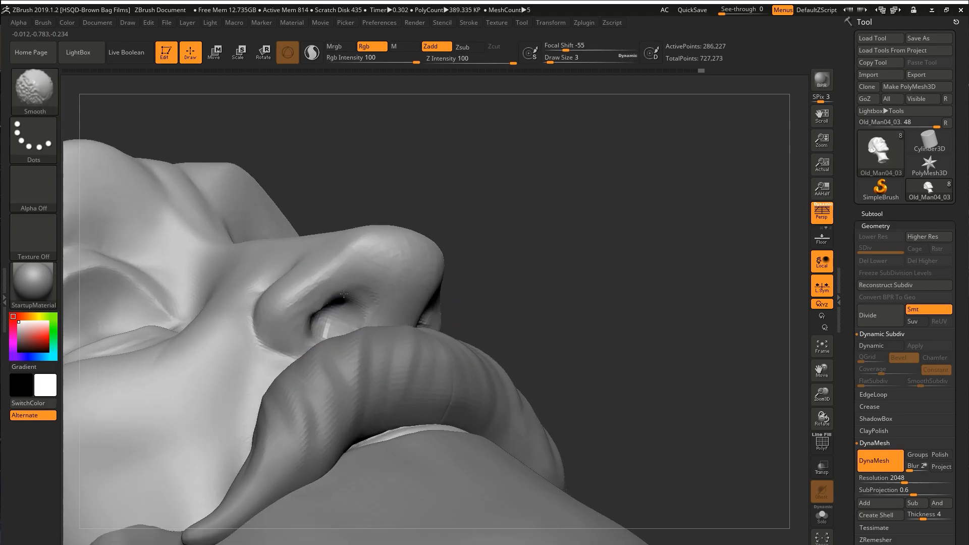
{"action": "left_click_drag", "start_coordinate": [348, 308], "coordinate": [326, 304], "text": "shift"}
{"action": "right_click_drag", "start_coordinate": [326, 304], "coordinate": [357, 296]}
{"action": "left_click_drag", "start_coordinate": [354, 289], "coordinate": [348, 297], "text": "shift"}
{"action": "mouse_move", "coordinate": [348, 298]}
{"action": "right_mouse_down"}
{"action": "mouse_move", "coordinate": [324, 303]}
{"action": "mouse_move", "coordinate": [348, 282]}
{"action": "right_mouse_up"}
{"action": "left_click_drag", "start_coordinate": [348, 282], "coordinate": [290, 320]}
{"action": "mouse_move", "coordinate": [290, 320]}
{"action": "right_mouse_down", "text": "ctrl"}
{"action": "mouse_move", "coordinate": [303, 298]}
{"action": "mouse_move", "coordinate": [325, 290]}
{"action": "mouse_move", "coordinate": [397, 283]}
{"action": "right_mouse_up", "text": "ctrl"}
Deepen the fold running from the nose down the cheek with the DamStandard and Standard brushes.
{"action": "key", "text": "b"}
{"action": "key", "text": "d"}
{"action": "key", "text": "s"}
{"action": "key", "text": "bracketleft"}
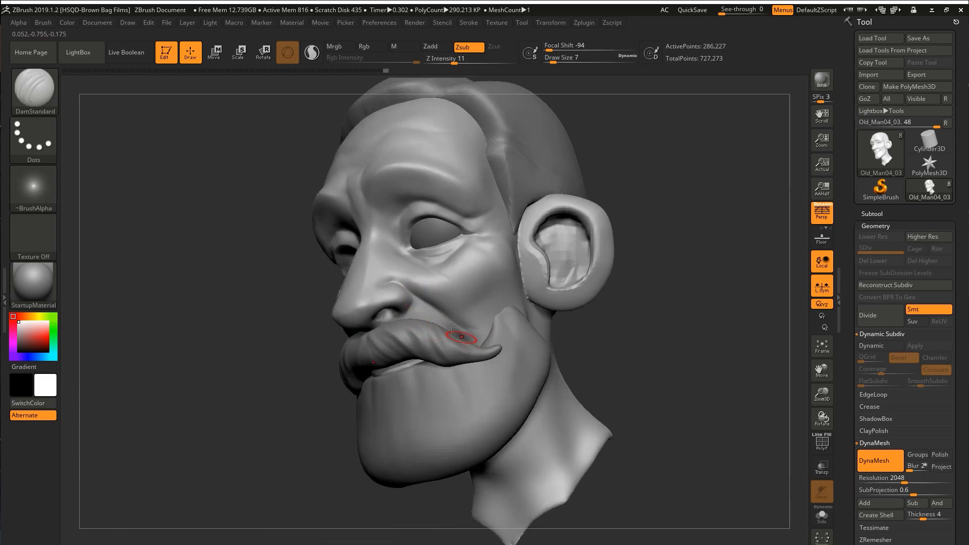
{"action": "mouse_move", "coordinate": [443, 324]}
{"action": "right_mouse_down"}
{"action": "mouse_move", "coordinate": [446, 343]}
{"action": "mouse_move", "coordinate": [500, 334]}
{"action": "mouse_move", "coordinate": [488, 249]}
{"action": "mouse_move", "coordinate": [509, 210]}
{"action": "right_mouse_up"}
{"action": "key", "text": "b"}
{"action": "key", "text": "s"}
{"action": "key", "text": "t"}
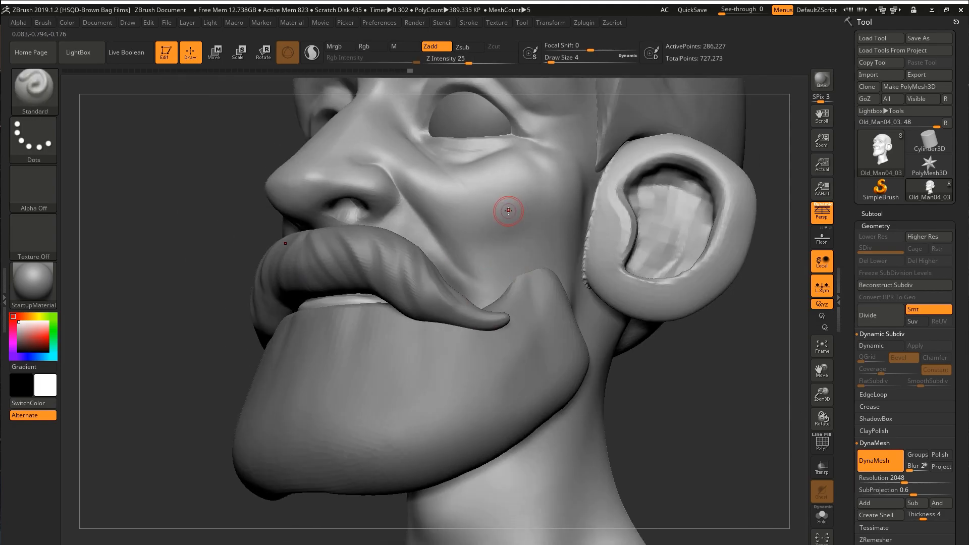
{"action": "key", "text": "b"}
{"action": "key", "text": "d"}
{"action": "key", "text": "s"}
{"action": "key", "text": "bracketright"}
{"action": "key", "text": "bracketright"}
{"action": "right_click_drag", "start_coordinate": [527, 286], "coordinate": [518, 164]}
Smooth the faceted inside of the ear and the skin at the outer corner of the eye.
{"action": "key", "text": "s"}
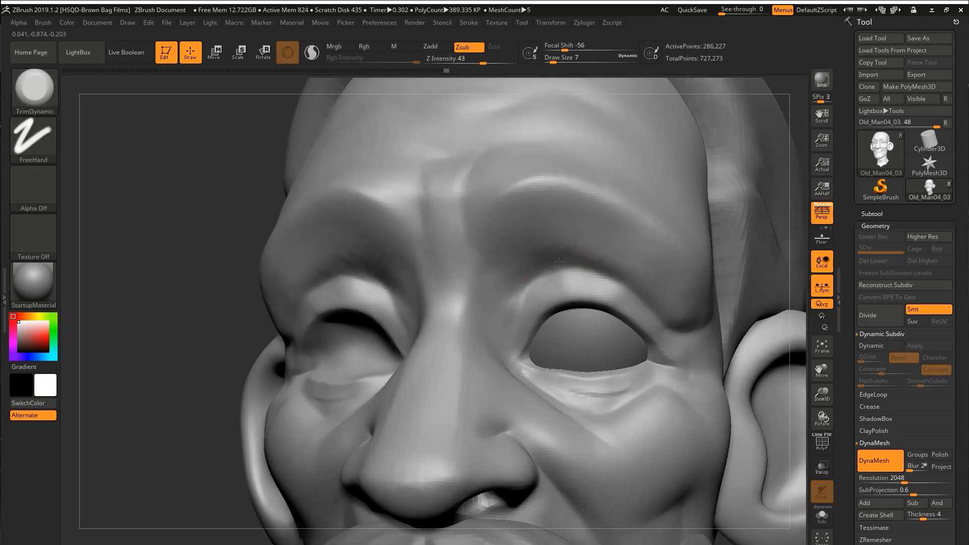
{"action": "right_click_drag", "start_coordinate": [559, 261], "coordinate": [531, 347]}
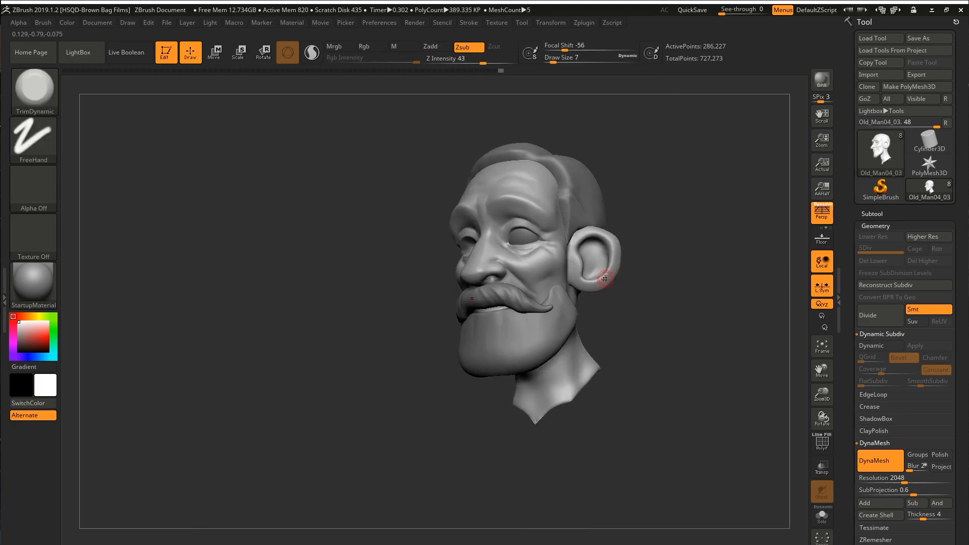
{"action": "right_click_drag", "start_coordinate": [605, 279], "coordinate": [635, 304]}
Scale and reposition the rounded form behind the ear with the transform gizmo.
{"action": "key", "text": "shift+f"}
{"action": "key", "text": "w"}
{"action": "left_click", "coordinate": [635, 274], "text": "ctrl"}
{"action": "key", "text": "shift+f"}
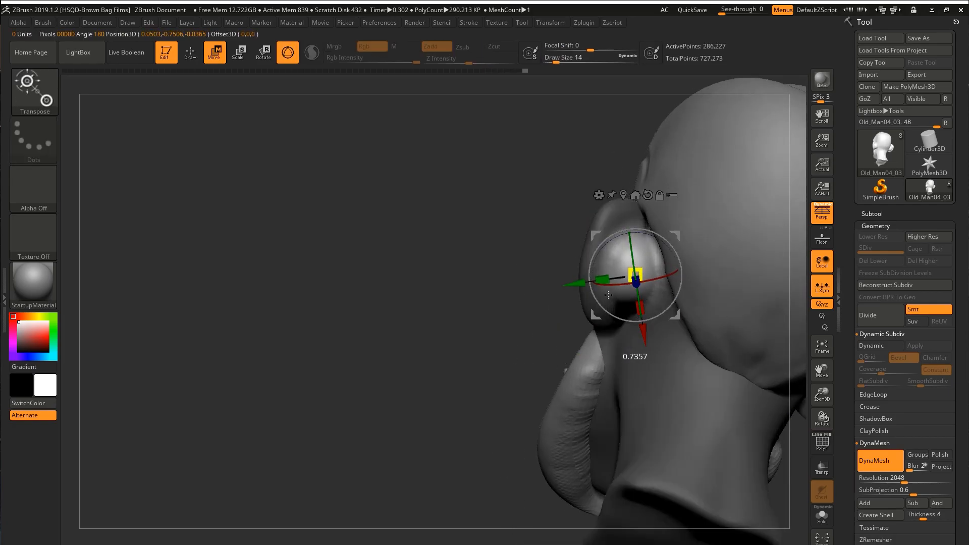
{"action": "right_click_drag", "start_coordinate": [607, 295], "coordinate": [665, 239]}
{"action": "left_click_drag", "start_coordinate": [665, 238], "coordinate": [613, 240]}
{"action": "mouse_move", "coordinate": [614, 240]}
{"action": "right_mouse_down"}
{"action": "mouse_move", "coordinate": [580, 257]}
{"action": "mouse_move", "coordinate": [600, 247]}
{"action": "right_mouse_up"}
{"action": "left_click_drag", "start_coordinate": [616, 242], "coordinate": [642, 260]}
{"action": "right_click_drag", "start_coordinate": [642, 259], "coordinate": [714, 222]}
Quick-save the project and isolate the head subtool from the beard, moustache and hair.
{"action": "key", "text": "9"}
{"action": "key", "text": "q"}
{"action": "mouse_move", "coordinate": [639, 233]}
{"action": "right_mouse_down"}
{"action": "mouse_move", "coordinate": [595, 212]}
{"action": "mouse_move", "coordinate": [588, 174]}
{"action": "right_mouse_up"}
{"action": "right_click_drag", "start_coordinate": [762, 197], "coordinate": [674, 303], "text": "alt"}
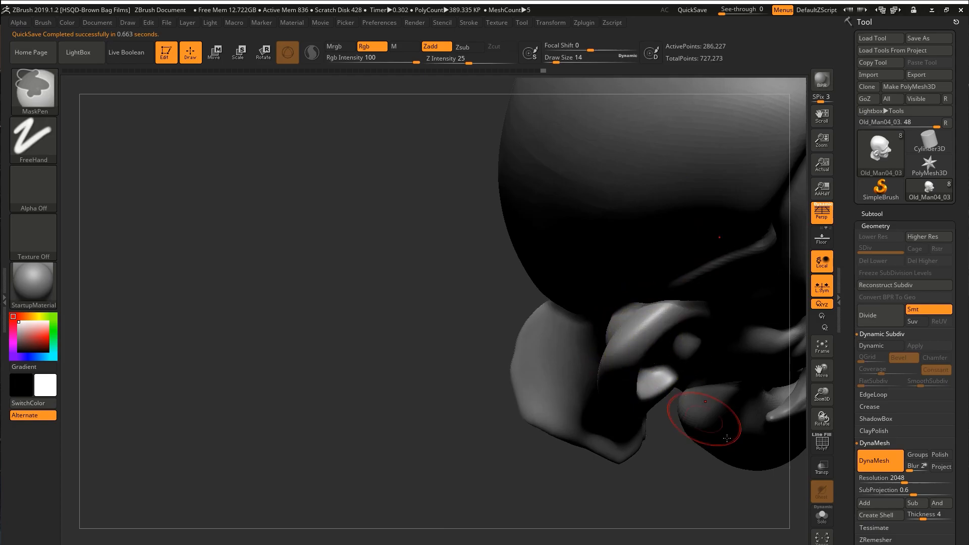
{"action": "key", "text": "w"}
{"action": "key", "text": "alt+s"}
{"action": "key", "text": "q"}
Carve the crease around the mouth on the isolated head with the DamStandard brush.
{"action": "mouse_move", "coordinate": [674, 343]}
{"action": "right_mouse_down"}
{"action": "mouse_move", "coordinate": [588, 305]}
{"action": "mouse_move", "coordinate": [704, 344]}
{"action": "right_mouse_up"}
{"action": "mouse_move", "coordinate": [632, 453]}
{"action": "right_mouse_down"}
{"action": "mouse_move", "coordinate": [616, 357]}
{"action": "mouse_move", "coordinate": [603, 368]}
{"action": "mouse_move", "coordinate": [634, 380]}
{"action": "mouse_move", "coordinate": [645, 343]}
{"action": "right_mouse_up"}
{"action": "key", "text": "b"}
{"action": "key", "text": "m"}
{"action": "key", "text": "v"}
{"action": "key", "text": "b"}
{"action": "key", "text": "d"}
{"action": "key", "text": "s"}
{"action": "mouse_move", "coordinate": [612, 402]}
{"action": "right_mouse_down", "text": "alt"}
{"action": "mouse_move", "coordinate": [456, 294]}
{"action": "mouse_move", "coordinate": [453, 305]}
{"action": "mouse_move", "coordinate": [343, 290]}
{"action": "mouse_move", "coordinate": [373, 271]}
{"action": "mouse_move", "coordinate": [350, 343]}
{"action": "mouse_move", "coordinate": [329, 298]}
{"action": "mouse_move", "coordinate": [454, 333]}
{"action": "mouse_move", "coordinate": [520, 394]}
{"action": "mouse_move", "coordinate": [527, 348]}
{"action": "right_mouse_up", "text": "alt"}
Adjust the shape of the mouth and lips with the Move brush.
{"action": "key", "text": "b"}
{"action": "key", "text": "m"}
{"action": "key", "text": "v"}
{"action": "left_click_drag", "start_coordinate": [533, 340], "coordinate": [534, 331]}
{"action": "mouse_move", "coordinate": [626, 303]}
{"action": "right_mouse_down"}
{"action": "mouse_move", "coordinate": [550, 298]}
{"action": "mouse_move", "coordinate": [560, 252]}
{"action": "mouse_move", "coordinate": [608, 335]}
{"action": "mouse_move", "coordinate": [577, 281]}
{"action": "mouse_move", "coordinate": [620, 219]}
{"action": "mouse_move", "coordinate": [667, 252]}
{"action": "right_mouse_up"}
Sharpen the line between the lips and the crease at the mouth corner with the DamStandard brush.
{"action": "key", "text": "b"}
{"action": "key", "text": "d"}
{"action": "key", "text": "s"}
{"action": "right_click_drag", "start_coordinate": [671, 294], "coordinate": [624, 307]}
{"action": "right_click_drag", "start_coordinate": [543, 343], "coordinate": [450, 370]}
{"action": "right_click_drag", "start_coordinate": [482, 321], "coordinate": [476, 282]}
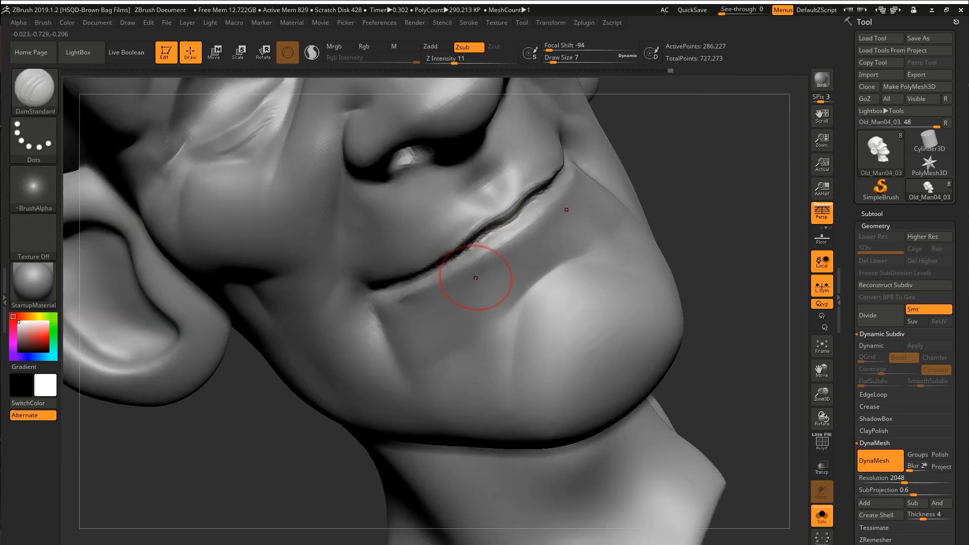
{"action": "mouse_move", "coordinate": [521, 231]}
{"action": "right_mouse_down"}
{"action": "mouse_move", "coordinate": [400, 281]}
{"action": "mouse_move", "coordinate": [465, 173]}
{"action": "mouse_move", "coordinate": [554, 208]}
{"action": "right_mouse_up"}
{"action": "left_click_drag", "start_coordinate": [554, 208], "coordinate": [548, 230]}
{"action": "mouse_move", "coordinate": [548, 229]}
{"action": "right_mouse_down", "text": "ctrl"}
{"action": "mouse_move", "coordinate": [608, 306]}
{"action": "mouse_move", "coordinate": [787, 468]}
{"action": "mouse_move", "coordinate": [757, 429]}
{"action": "right_mouse_up", "text": "ctrl"}
Show all subtools again and reposition the eyeball in its socket with the Move gizmo.
{"action": "left_click", "coordinate": [820, 512]}
{"action": "right_click_drag", "start_coordinate": [757, 429], "coordinate": [657, 323], "text": "ctrl"}
{"action": "left_click", "coordinate": [610, 285], "text": "alt"}
{"action": "right_click_drag", "start_coordinate": [628, 278], "coordinate": [666, 287]}
{"action": "right_click_drag", "start_coordinate": [666, 288], "coordinate": [586, 268], "text": "ctrl"}
{"action": "key", "text": "w"}
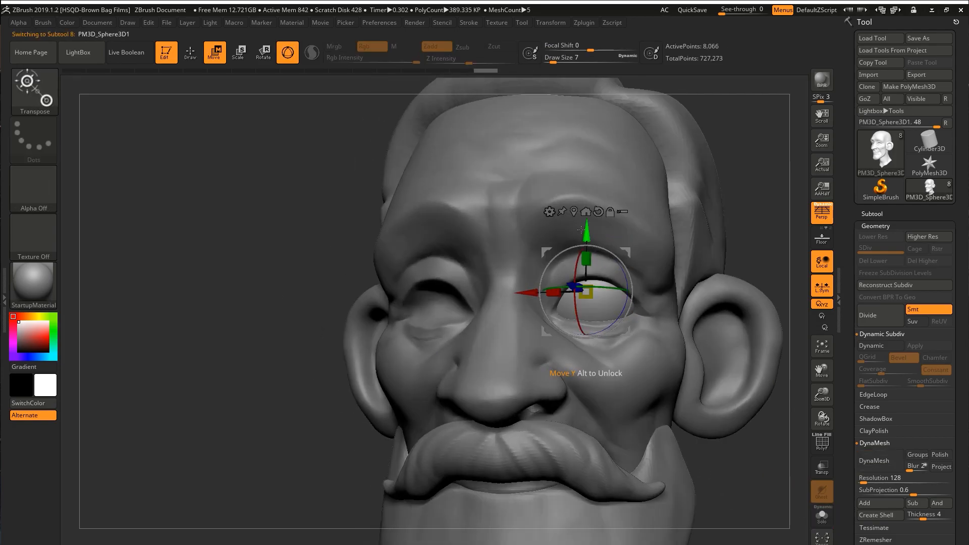
{"action": "left_click_drag", "start_coordinate": [586, 234], "coordinate": [587, 232]}
{"action": "mouse_move", "coordinate": [587, 233]}
{"action": "right_mouse_down", "text": "shift"}
{"action": "mouse_move", "coordinate": [623, 250]}
{"action": "mouse_move", "coordinate": [656, 303]}
{"action": "right_mouse_up", "text": "shift"}
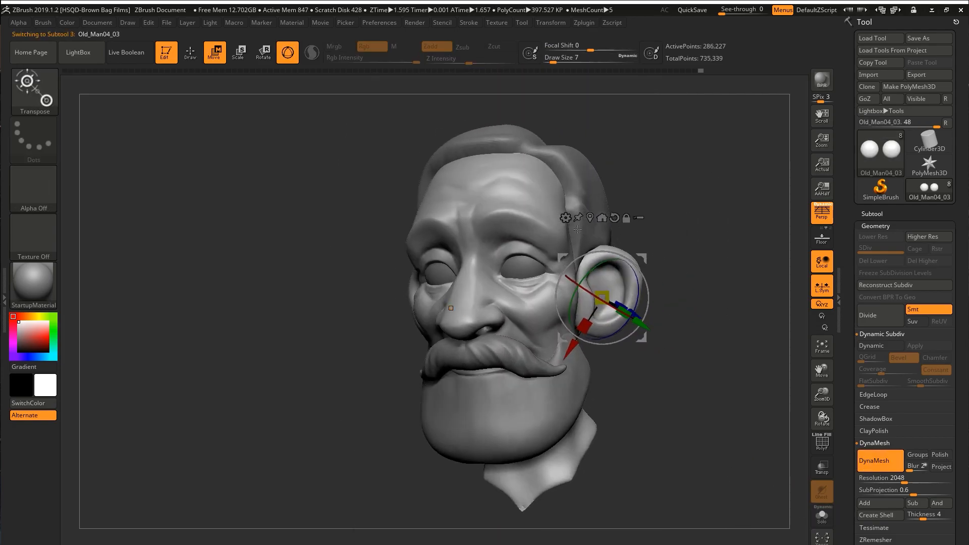
Reshape the Extract1_1 beard into a long central point with pointed side tufts.
{"action": "left_click", "coordinate": [872, 213]}
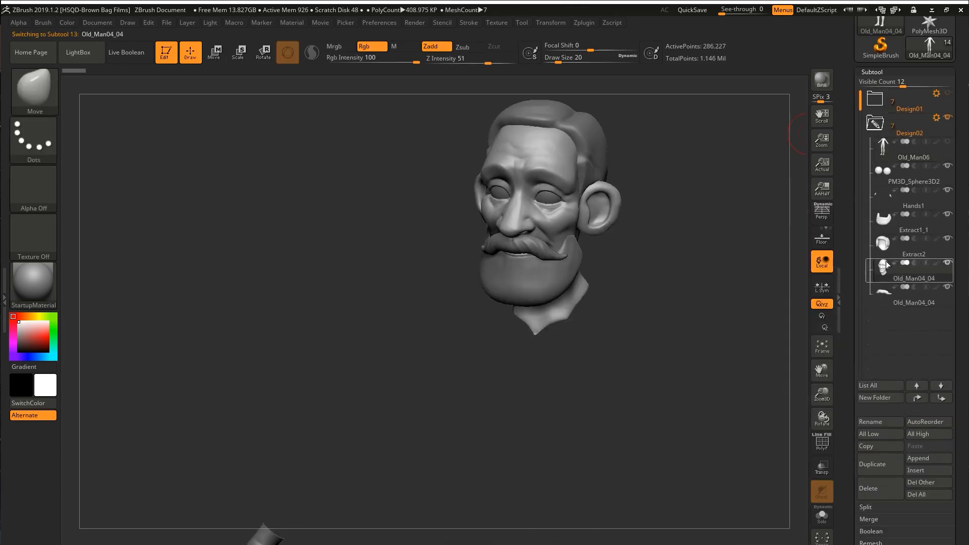
{"action": "mouse_move", "coordinate": [607, 288]}
{"action": "right_mouse_down"}
{"action": "mouse_move", "coordinate": [573, 281]}
{"action": "mouse_move", "coordinate": [553, 227]}
{"action": "mouse_move", "coordinate": [474, 243]}
{"action": "mouse_move", "coordinate": [610, 260]}
{"action": "right_mouse_up"}
{"action": "key", "text": "b"}
{"action": "key", "text": "d"}
{"action": "key", "text": "s"}
{"action": "key", "text": "b"}
{"action": "left_click", "coordinate": [376, 513]}
{"action": "right_click_drag", "start_coordinate": [556, 235], "coordinate": [579, 253]}
{"action": "key", "text": "s"}
{"action": "left_click_drag", "start_coordinate": [579, 254], "coordinate": [628, 257]}
{"action": "mouse_move", "coordinate": [627, 256]}
{"action": "right_mouse_down"}
{"action": "mouse_move", "coordinate": [586, 252]}
{"action": "mouse_move", "coordinate": [661, 249]}
{"action": "mouse_move", "coordinate": [599, 228]}
{"action": "right_mouse_up"}
{"action": "mouse_move", "coordinate": [610, 309]}
{"action": "right_mouse_down"}
{"action": "mouse_move", "coordinate": [584, 259]}
{"action": "mouse_move", "coordinate": [688, 243]}
{"action": "mouse_move", "coordinate": [702, 262]}
{"action": "right_mouse_up"}
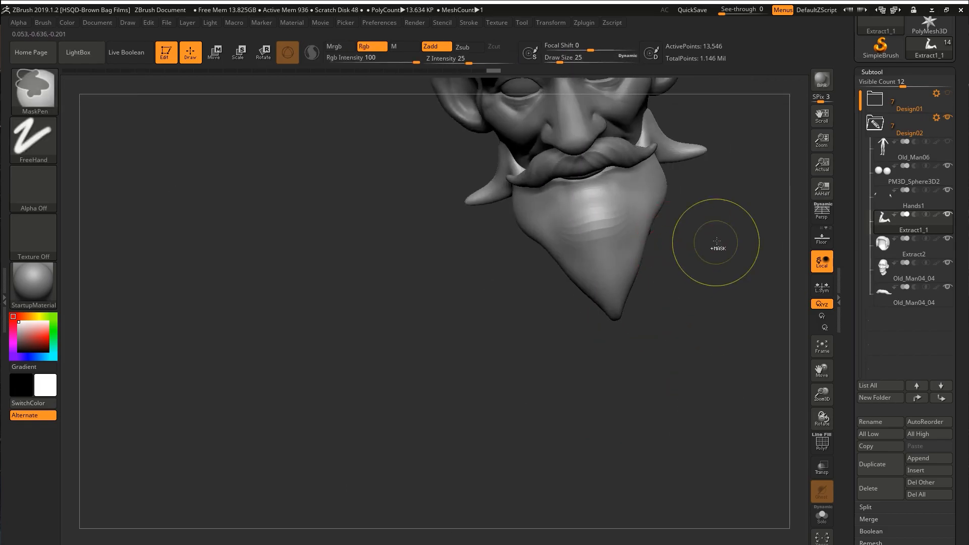
Remesh the beard with DynaMesh at a resolution of 904.
{"action": "left_click_drag", "start_coordinate": [850, 507], "coordinate": [850, 358]}
{"action": "left_click", "coordinate": [872, 440]}
{"action": "left_click_drag", "start_coordinate": [872, 439], "coordinate": [873, 246]}
{"action": "left_click", "coordinate": [875, 151]}
{"action": "left_click", "coordinate": [878, 169]}
{"action": "key", "text": "ctrl+z"}
{"action": "left_click_drag", "start_coordinate": [864, 187], "coordinate": [881, 187]}
{"action": "left_click", "coordinate": [879, 170]}
Pull pointed tufts out of the beard's side edges with the Move and SnakeHook brushes.
{"action": "mouse_move", "coordinate": [707, 283]}
{"action": "right_mouse_down"}
{"action": "mouse_move", "coordinate": [672, 253]}
{"action": "mouse_move", "coordinate": [684, 255]}
{"action": "mouse_move", "coordinate": [638, 253]}
{"action": "mouse_move", "coordinate": [666, 270]}
{"action": "right_mouse_up"}
{"action": "key", "text": "b"}
{"action": "key", "text": "m"}
{"action": "key", "text": "v"}
{"action": "key", "text": "b"}
{"action": "key", "text": "s"}
{"action": "key", "text": "h"}
{"action": "left_click_drag", "start_coordinate": [665, 270], "coordinate": [687, 292]}
{"action": "mouse_move", "coordinate": [687, 292]}
{"action": "right_mouse_down"}
{"action": "mouse_move", "coordinate": [603, 275]}
{"action": "mouse_move", "coordinate": [664, 312]}
{"action": "right_mouse_up"}
Add volume to the beard below the moustache with the ClayBuildup brush and smooth its surface.
{"action": "key", "text": "b"}
{"action": "key", "text": "c"}
{"action": "key", "text": "b"}
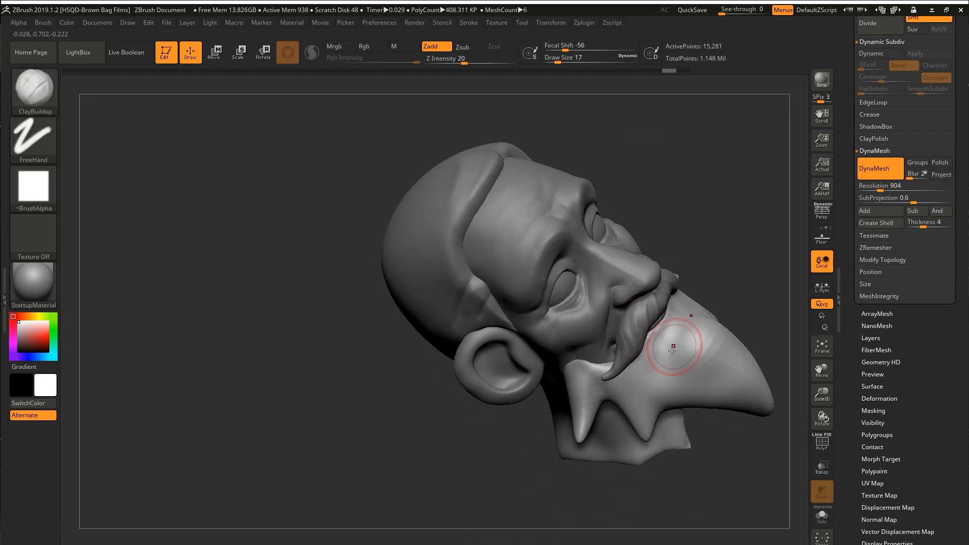
{"action": "left_click_drag", "start_coordinate": [684, 321], "coordinate": [664, 371], "text": "shift"}
{"action": "right_click_drag", "start_coordinate": [707, 348], "coordinate": [666, 341]}
{"action": "left_click_drag", "start_coordinate": [666, 341], "coordinate": [671, 368], "text": "shift"}
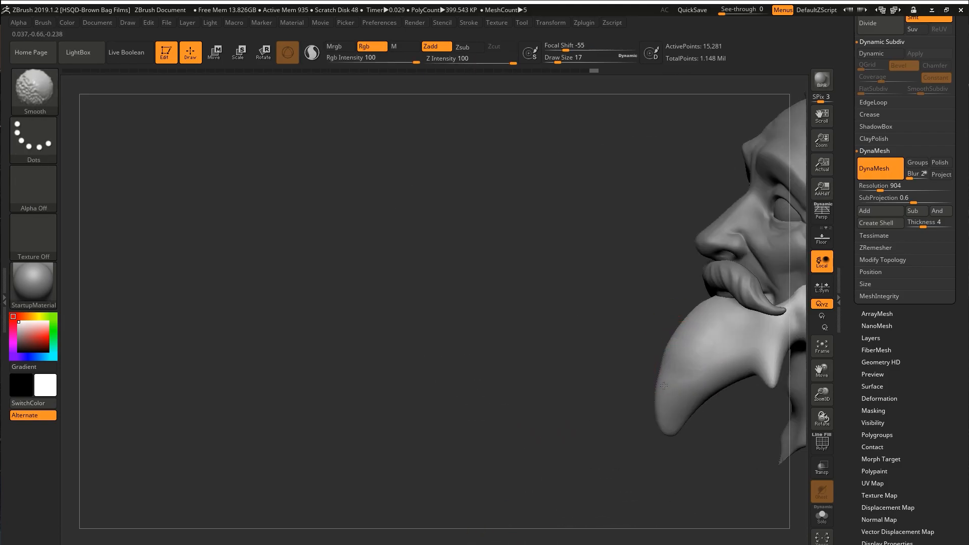
{"action": "right_click_drag", "start_coordinate": [666, 348], "coordinate": [692, 344]}
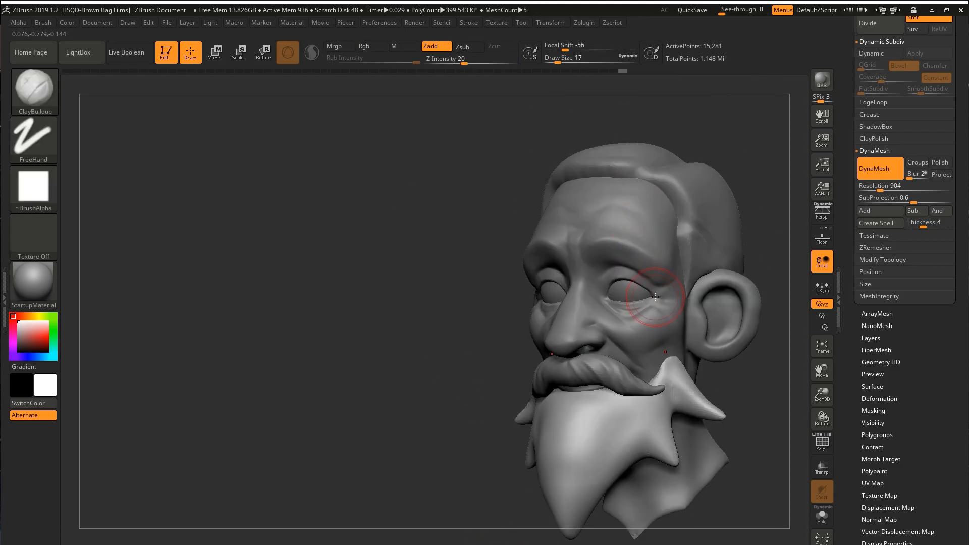
{"action": "mouse_move", "coordinate": [656, 333]}
{"action": "right_mouse_down"}
{"action": "mouse_move", "coordinate": [636, 323]}
{"action": "mouse_move", "coordinate": [619, 337]}
{"action": "right_mouse_up"}
Refine the outline of the beard tufts and the moustache with the Move brush.
{"action": "key", "text": "b"}
{"action": "key", "text": "m"}
{"action": "key", "text": "v"}
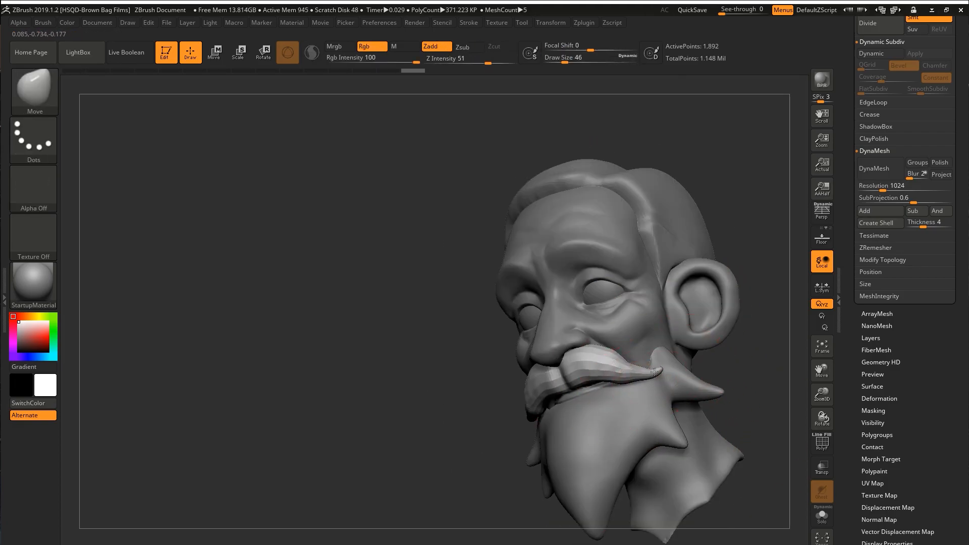
{"action": "mouse_move", "coordinate": [656, 353]}
{"action": "right_mouse_down"}
{"action": "mouse_move", "coordinate": [631, 353]}
{"action": "mouse_move", "coordinate": [656, 359]}
{"action": "mouse_move", "coordinate": [646, 364]}
{"action": "right_mouse_up"}
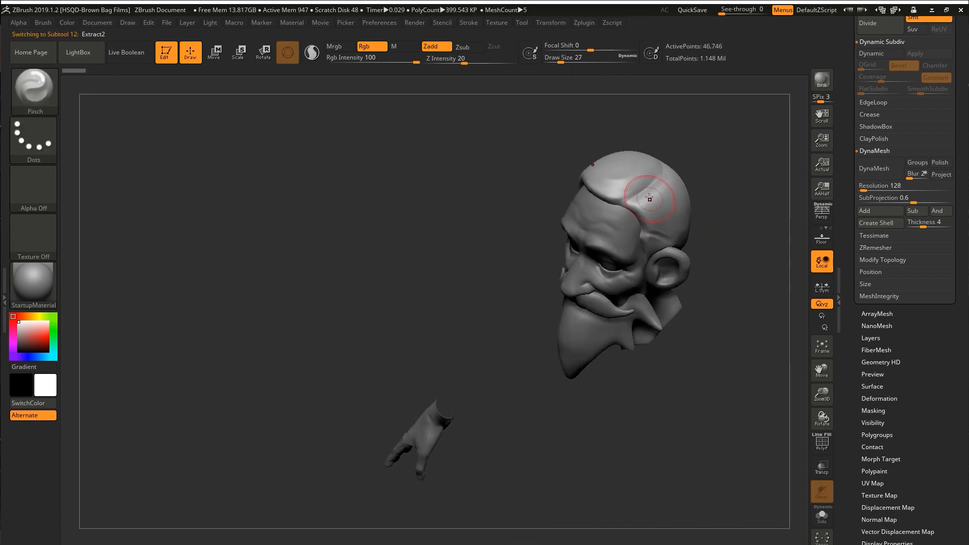
Resculpt the Extract2 hair into side tufts above the ears, leaving the crown bald.
{"action": "key", "text": "s"}
{"action": "right_click_drag", "start_coordinate": [619, 148], "coordinate": [647, 118]}
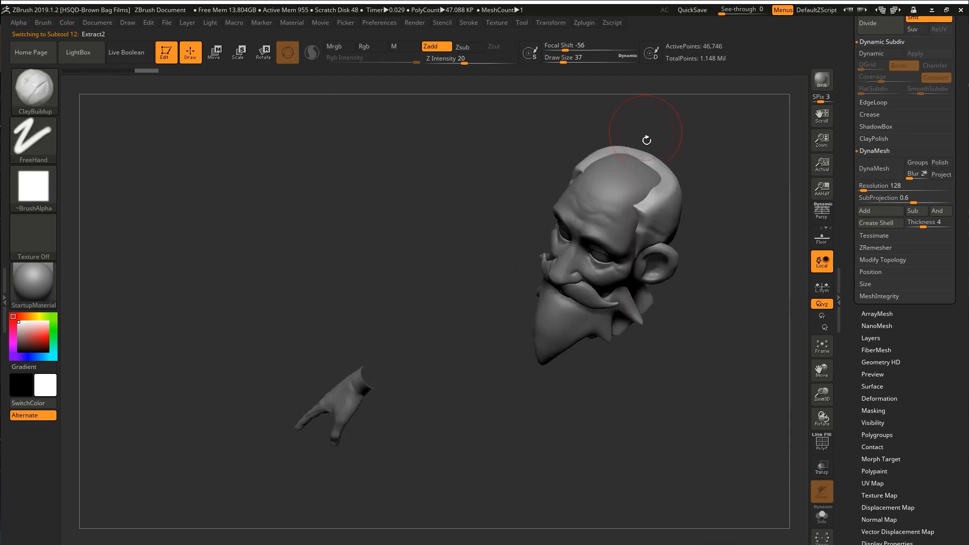
{"action": "right_click_drag", "start_coordinate": [674, 176], "coordinate": [692, 292]}
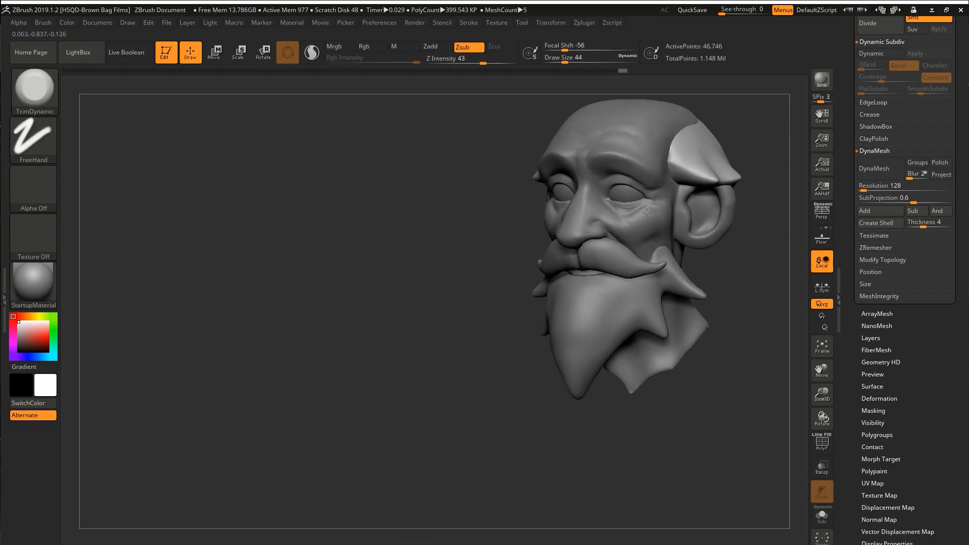
Show the Old_Man06 body subtool, make it active and turn off its subdivision smoothing.
{"action": "left_click", "coordinate": [948, 111]}
{"action": "mouse_move", "coordinate": [753, 359]}
{"action": "left_mouse_down", "text": "alt"}
{"action": "mouse_move", "coordinate": [739, 308]}
{"action": "mouse_move", "coordinate": [696, 259]}
{"action": "mouse_move", "coordinate": [742, 283]}
{"action": "mouse_move", "coordinate": [690, 257]}
{"action": "mouse_move", "coordinate": [705, 303]}
{"action": "mouse_move", "coordinate": [692, 316]}
{"action": "left_mouse_up", "text": "alt"}
{"action": "left_click", "coordinate": [725, 303], "text": "alt"}
{"action": "key", "text": "shift+d"}
{"action": "key", "text": "shift+d"}
{"action": "left_click", "coordinate": [725, 303], "text": "ctrl"}
Reposition the upper body under the head with the gizmo and reshape the neck area with the Move brush.
{"action": "key", "text": "w"}
{"action": "left_click_drag", "start_coordinate": [752, 283], "coordinate": [720, 285], "text": "shift"}
{"action": "left_click_drag", "start_coordinate": [682, 293], "coordinate": [683, 289]}
{"action": "left_click_drag", "start_coordinate": [699, 283], "coordinate": [729, 272], "text": "shift"}
{"action": "mouse_move", "coordinate": [727, 308]}
{"action": "left_mouse_down", "text": "ctrl"}
{"action": "mouse_move", "coordinate": [739, 326]}
{"action": "mouse_move", "coordinate": [727, 328]}
{"action": "mouse_move", "coordinate": [742, 308]}
{"action": "left_mouse_up", "text": "ctrl"}
{"action": "key", "text": "q"}
{"action": "mouse_move", "coordinate": [699, 298]}
{"action": "left_mouse_down"}
{"action": "mouse_move", "coordinate": [708, 292]}
{"action": "mouse_move", "coordinate": [701, 275]}
{"action": "left_mouse_up"}
{"action": "mouse_move", "coordinate": [699, 309]}
{"action": "left_mouse_down"}
{"action": "mouse_move", "coordinate": [747, 310]}
{"action": "mouse_move", "coordinate": [739, 330]}
{"action": "left_mouse_up"}
{"action": "key", "text": "space"}
{"action": "left_click_drag", "start_coordinate": [598, 337], "coordinate": [596, 315]}
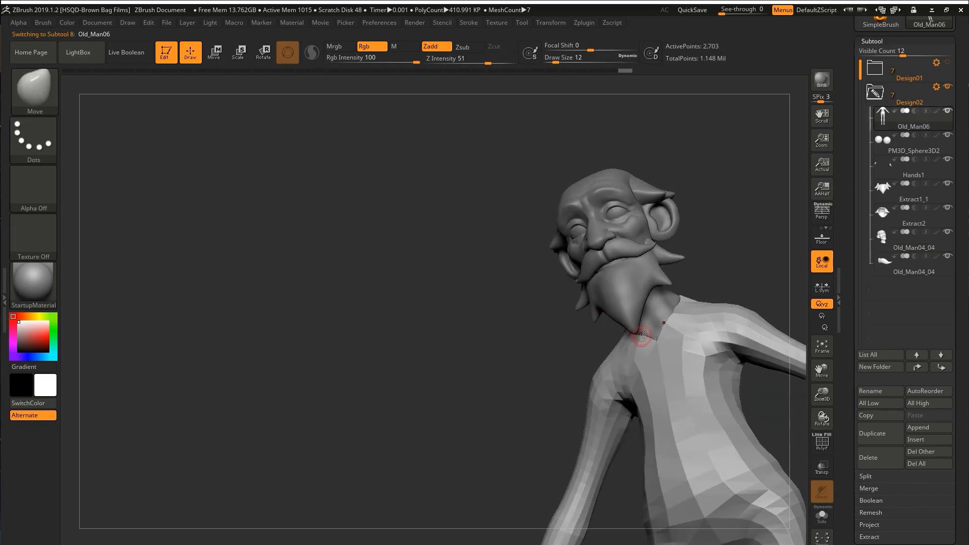
Adjust the body's proportions and the shape of the shoulders.
{"action": "left_click", "coordinate": [722, 298], "text": "alt"}
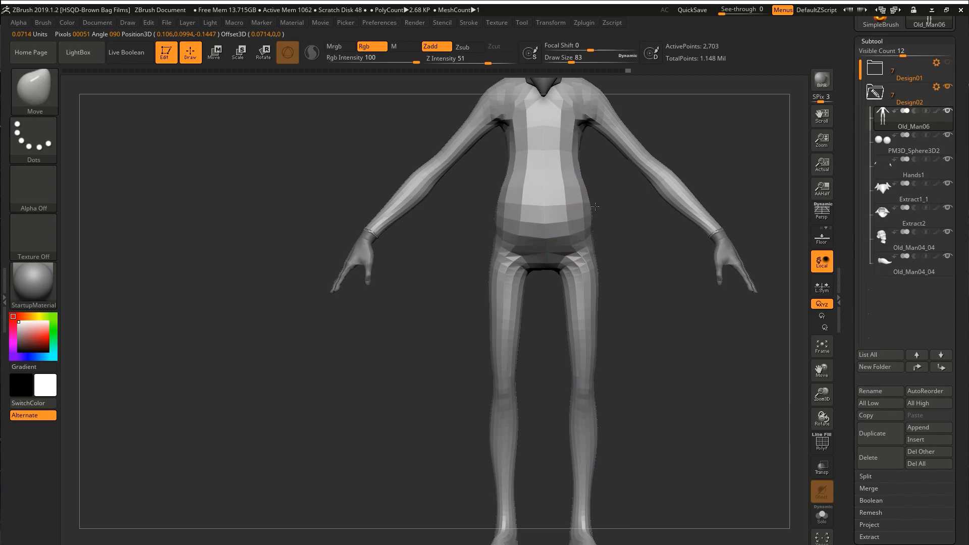
{"action": "left_click_drag", "start_coordinate": [600, 207], "coordinate": [762, 202]}
{"action": "key", "text": "s"}
{"action": "left_click_drag", "start_coordinate": [537, 195], "coordinate": [531, 195]}
{"action": "left_click_drag", "start_coordinate": [363, 207], "coordinate": [527, 194]}
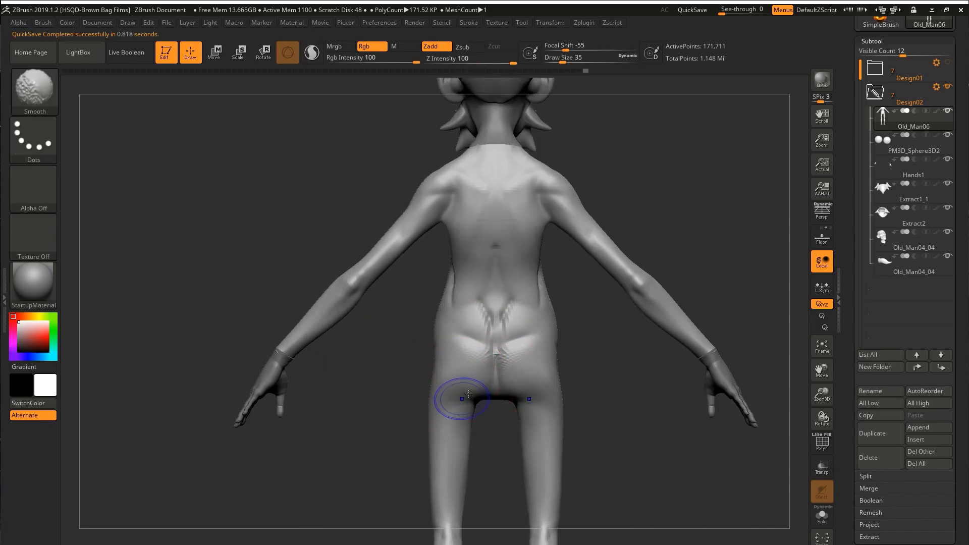
Smooth the buttocks, lower back and upper thighs from behind.
{"action": "right_click_drag", "start_coordinate": [456, 395], "coordinate": [459, 381], "text": "alt"}
{"action": "left_click_drag", "start_coordinate": [485, 298], "coordinate": [487, 313], "text": "shift"}
{"action": "right_click_drag", "start_coordinate": [458, 306], "coordinate": [437, 398]}
{"action": "mouse_move", "coordinate": [490, 343]}
{"action": "right_mouse_down", "text": "shift"}
{"action": "mouse_move", "coordinate": [543, 328]}
{"action": "mouse_move", "coordinate": [509, 333]}
{"action": "right_mouse_up", "text": "shift"}
{"action": "right_click_drag", "start_coordinate": [510, 333], "coordinate": [504, 303], "text": "ctrl"}
Reshape the profile of the buttocks, hips and back with the Move brush.
{"action": "key", "text": "b"}
{"action": "key", "text": "m"}
{"action": "key", "text": "v"}
{"action": "key", "text": "s"}
{"action": "left_click_drag", "start_coordinate": [489, 352], "coordinate": [500, 352]}
{"action": "right_click_drag", "start_coordinate": [500, 351], "coordinate": [535, 359]}
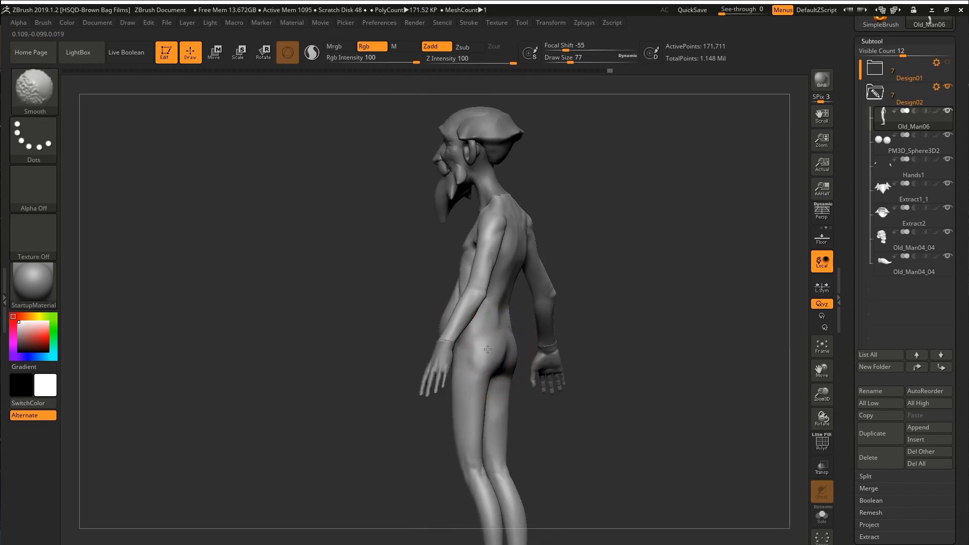
{"action": "right_click_drag", "start_coordinate": [492, 324], "coordinate": [509, 371], "text": "ctrl"}
{"action": "mouse_move", "coordinate": [510, 371]}
{"action": "right_mouse_down"}
{"action": "mouse_move", "coordinate": [556, 320]}
{"action": "mouse_move", "coordinate": [530, 364]}
{"action": "right_mouse_up"}
{"action": "right_click_drag", "start_coordinate": [515, 425], "coordinate": [575, 214], "text": "ctrl"}
{"action": "mouse_move", "coordinate": [533, 290]}
{"action": "right_mouse_down", "text": "ctrl"}
{"action": "mouse_move", "coordinate": [547, 303]}
{"action": "mouse_move", "coordinate": [536, 262]}
{"action": "right_mouse_up", "text": "ctrl"}
{"action": "left_click_drag", "start_coordinate": [536, 262], "coordinate": [553, 281], "text": "shift"}
{"action": "mouse_move", "coordinate": [553, 281]}
{"action": "right_mouse_down"}
{"action": "mouse_move", "coordinate": [584, 259]}
{"action": "mouse_move", "coordinate": [520, 285]}
{"action": "mouse_move", "coordinate": [509, 309]}
{"action": "mouse_move", "coordinate": [574, 292]}
{"action": "mouse_move", "coordinate": [610, 327]}
{"action": "mouse_move", "coordinate": [605, 310]}
{"action": "mouse_move", "coordinate": [558, 296]}
{"action": "right_mouse_up"}
Build up the chest and a rounded belly with the ClayBuildup brush.
{"action": "key", "text": "b"}
{"action": "key", "text": "d"}
{"action": "key", "text": "s"}
{"action": "key", "text": "b"}
{"action": "key", "text": "c"}
{"action": "key", "text": "b"}
{"action": "left_click_drag", "start_coordinate": [558, 297], "coordinate": [569, 300], "text": "shift"}
{"action": "right_click_drag", "start_coordinate": [569, 300], "coordinate": [622, 303]}
{"action": "right_click_drag", "start_coordinate": [621, 303], "coordinate": [628, 284], "text": "ctrl"}
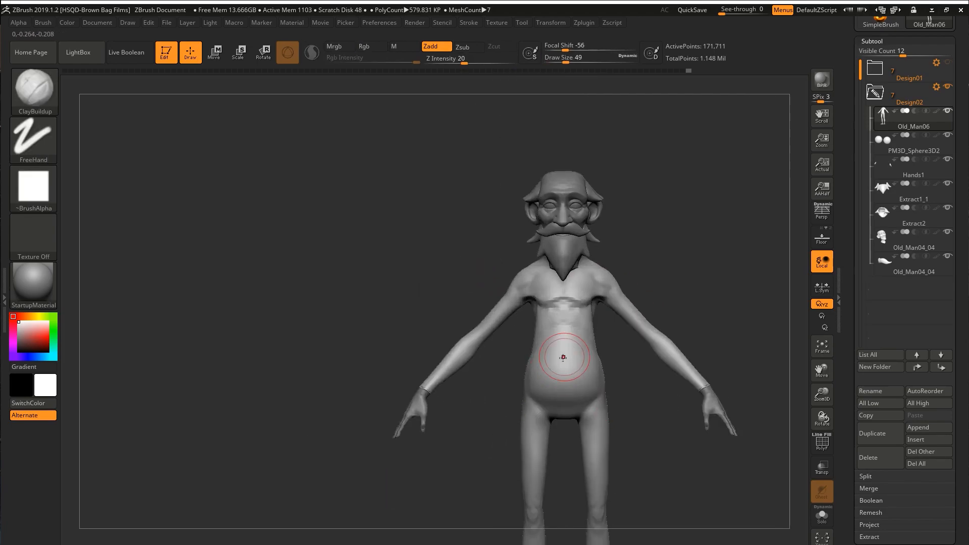
{"action": "right_click_drag", "start_coordinate": [564, 379], "coordinate": [583, 329], "text": "shift"}
Adjust the shape of the belly and hips with the Move brush.
{"action": "key", "text": "b"}
{"action": "key", "text": "m"}
{"action": "key", "text": "v"}
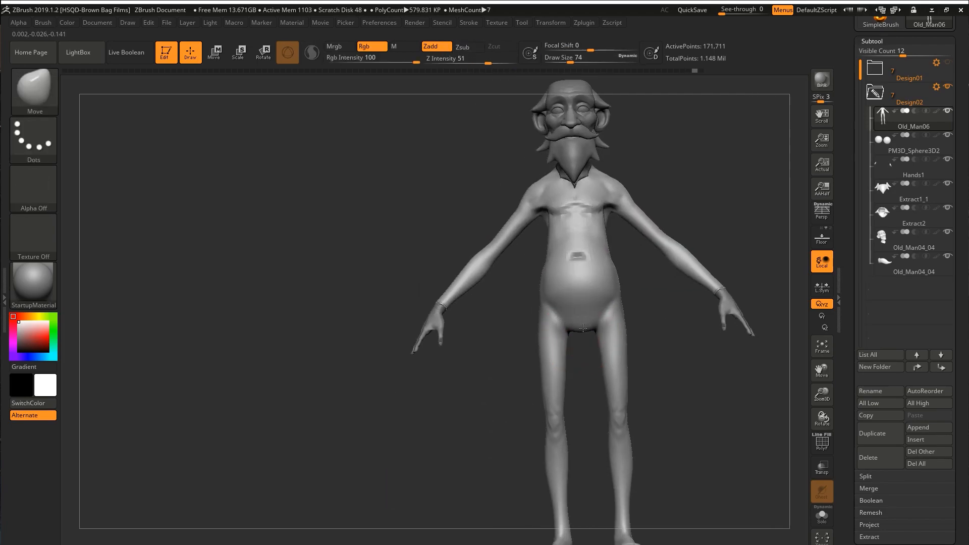
{"action": "key", "text": "shift+d"}
{"action": "key", "text": "shift+d"}
{"action": "mouse_move", "coordinate": [553, 298]}
{"action": "right_mouse_down"}
{"action": "mouse_move", "coordinate": [604, 304]}
{"action": "mouse_move", "coordinate": [618, 292]}
{"action": "right_mouse_up"}
{"action": "key", "text": "s"}
{"action": "left_click_drag", "start_coordinate": [617, 291], "coordinate": [621, 290]}
{"action": "mouse_move", "coordinate": [620, 279]}
{"action": "right_mouse_down"}
{"action": "mouse_move", "coordinate": [585, 275]}
{"action": "mouse_move", "coordinate": [593, 317]}
{"action": "right_mouse_up"}
Refine the forms of the lower belly and hips with the Standard brush.
{"action": "key", "text": "b"}
{"action": "key", "text": "s"}
{"action": "key", "text": "t"}
{"action": "key", "text": "s"}
{"action": "left_click_drag", "start_coordinate": [594, 316], "coordinate": [587, 317]}
{"action": "mouse_move", "coordinate": [587, 316]}
{"action": "right_mouse_down"}
{"action": "mouse_move", "coordinate": [561, 314]}
{"action": "mouse_move", "coordinate": [585, 335]}
{"action": "right_mouse_up"}
{"action": "mouse_move", "coordinate": [613, 269]}
{"action": "right_mouse_down"}
{"action": "mouse_move", "coordinate": [411, 346]}
{"action": "mouse_move", "coordinate": [456, 355]}
{"action": "mouse_move", "coordinate": [557, 281]}
{"action": "mouse_move", "coordinate": [494, 313]}
{"action": "mouse_move", "coordinate": [454, 275]}
{"action": "mouse_move", "coordinate": [480, 281]}
{"action": "mouse_move", "coordinate": [502, 349]}
{"action": "mouse_move", "coordinate": [421, 364]}
{"action": "mouse_move", "coordinate": [427, 383]}
{"action": "mouse_move", "coordinate": [394, 291]}
{"action": "mouse_move", "coordinate": [435, 346]}
{"action": "mouse_move", "coordinate": [421, 389]}
{"action": "mouse_move", "coordinate": [433, 425]}
{"action": "mouse_move", "coordinate": [452, 243]}
{"action": "right_mouse_up"}
Build up the knees and upper legs with a clay brush.
{"action": "key", "text": "b"}
{"action": "key", "text": "c"}
{"action": "key", "text": "l"}
{"action": "right_click_drag", "start_coordinate": [455, 449], "coordinate": [476, 274], "text": "ctrl"}
{"action": "left_click_drag", "start_coordinate": [476, 274], "coordinate": [432, 286], "text": "alt"}
{"action": "mouse_move", "coordinate": [432, 286]}
{"action": "right_mouse_down"}
{"action": "mouse_move", "coordinate": [439, 298]}
{"action": "mouse_move", "coordinate": [445, 292]}
{"action": "mouse_move", "coordinate": [401, 262]}
{"action": "mouse_move", "coordinate": [452, 376]}
{"action": "mouse_move", "coordinate": [452, 248]}
{"action": "right_mouse_up"}
{"action": "mouse_move", "coordinate": [443, 353]}
{"action": "right_mouse_down", "text": "ctrl"}
{"action": "mouse_move", "coordinate": [437, 310]}
{"action": "mouse_move", "coordinate": [454, 326]}
{"action": "mouse_move", "coordinate": [444, 385]}
{"action": "mouse_move", "coordinate": [445, 274]}
{"action": "mouse_move", "coordinate": [491, 264]}
{"action": "mouse_move", "coordinate": [499, 277]}
{"action": "mouse_move", "coordinate": [454, 270]}
{"action": "mouse_move", "coordinate": [511, 324]}
{"action": "mouse_move", "coordinate": [489, 343]}
{"action": "mouse_move", "coordinate": [486, 217]}
{"action": "mouse_move", "coordinate": [439, 275]}
{"action": "mouse_move", "coordinate": [472, 247]}
{"action": "right_mouse_up", "text": "ctrl"}
Define the kneecaps and lower leg forms with the DamStandard and clay brushes.
{"action": "key", "text": "b"}
{"action": "key", "text": "d"}
{"action": "key", "text": "s"}
{"action": "key", "text": "b"}
{"action": "key", "text": "c"}
{"action": "key", "text": "b"}
{"action": "left_click_drag", "start_coordinate": [469, 248], "coordinate": [472, 224]}
{"action": "mouse_move", "coordinate": [473, 224]}
{"action": "right_mouse_down"}
{"action": "mouse_move", "coordinate": [452, 240]}
{"action": "mouse_move", "coordinate": [510, 275]}
{"action": "mouse_move", "coordinate": [456, 364]}
{"action": "mouse_move", "coordinate": [417, 331]}
{"action": "mouse_move", "coordinate": [439, 318]}
{"action": "mouse_move", "coordinate": [445, 205]}
{"action": "mouse_move", "coordinate": [408, 199]}
{"action": "right_mouse_up"}
{"action": "left_click_drag", "start_coordinate": [403, 162], "coordinate": [396, 194], "text": "shift"}
{"action": "right_click_drag", "start_coordinate": [348, 181], "coordinate": [376, 173]}
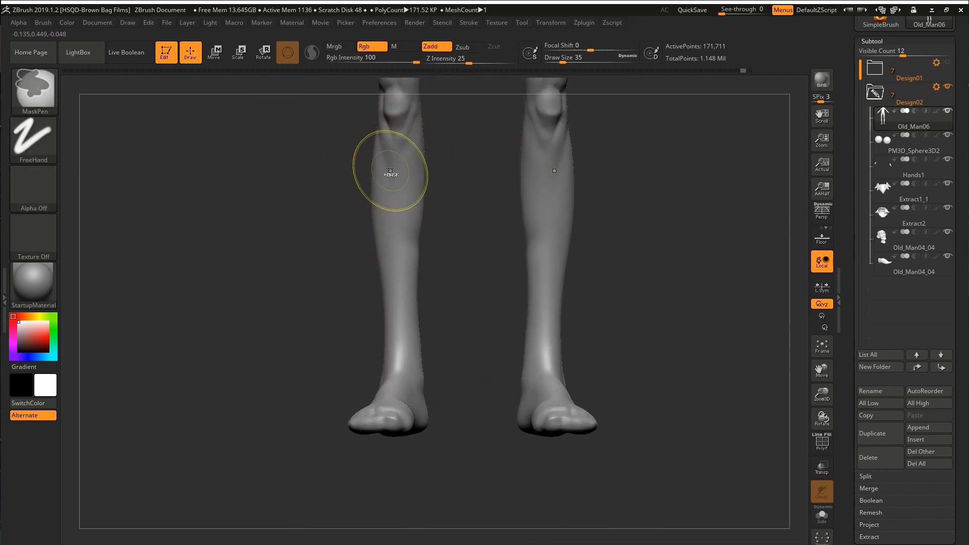
Refine the shape of the shins and calves.
{"action": "left_click_drag", "start_coordinate": [399, 267], "coordinate": [398, 225], "text": "shift"}
{"action": "mouse_move", "coordinate": [404, 238]}
{"action": "right_mouse_down"}
{"action": "mouse_move", "coordinate": [449, 242]}
{"action": "mouse_move", "coordinate": [377, 362]}
{"action": "mouse_move", "coordinate": [400, 283]}
{"action": "mouse_move", "coordinate": [373, 284]}
{"action": "right_mouse_up"}
{"action": "key", "text": "s"}
{"action": "left_click_drag", "start_coordinate": [374, 284], "coordinate": [368, 284]}
{"action": "mouse_move", "coordinate": [378, 270]}
{"action": "right_mouse_down"}
{"action": "mouse_move", "coordinate": [355, 266]}
{"action": "mouse_move", "coordinate": [429, 270]}
{"action": "mouse_move", "coordinate": [454, 282]}
{"action": "mouse_move", "coordinate": [439, 352]}
{"action": "mouse_move", "coordinate": [559, 353]}
{"action": "right_mouse_up"}
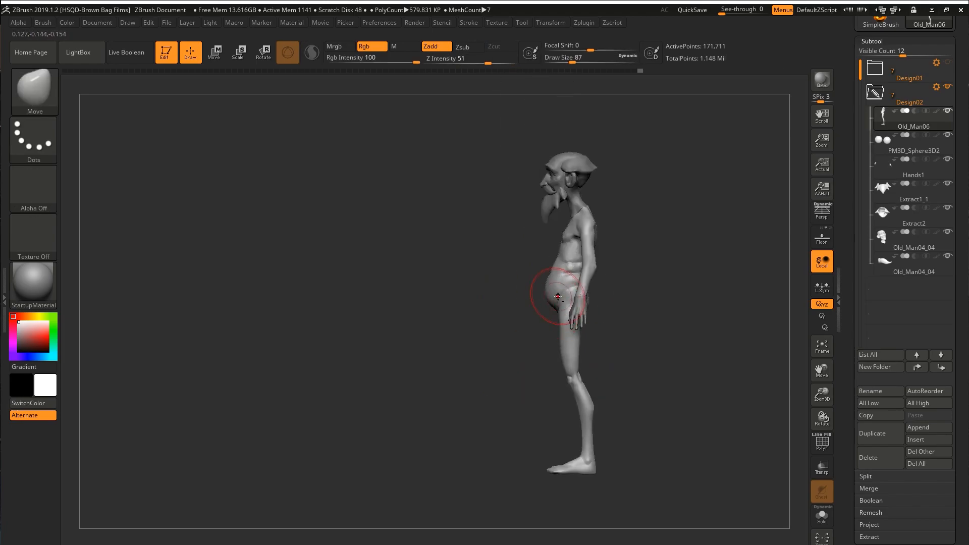
Adjust the side profile of the lower belly and thighs with the Move brush.
{"action": "right_click_drag", "start_coordinate": [560, 313], "coordinate": [568, 341], "text": "ctrl"}
{"action": "key", "text": "s"}
{"action": "left_click_drag", "start_coordinate": [568, 342], "coordinate": [556, 342]}
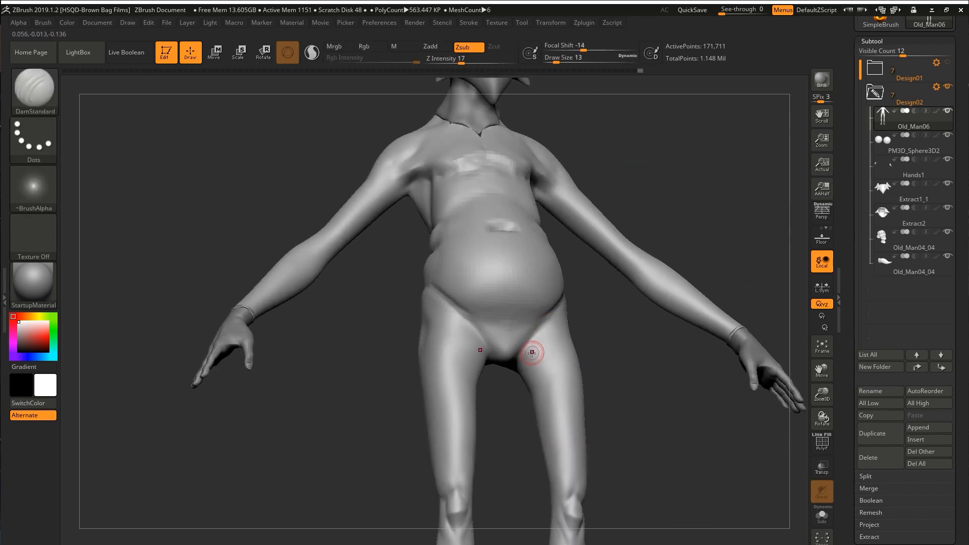
Carve the groin and waist creases around the belly with the DamStandard brush.
{"action": "mouse_move", "coordinate": [530, 350]}
{"action": "right_mouse_down"}
{"action": "mouse_move", "coordinate": [541, 357]}
{"action": "mouse_move", "coordinate": [586, 281]}
{"action": "right_mouse_up"}
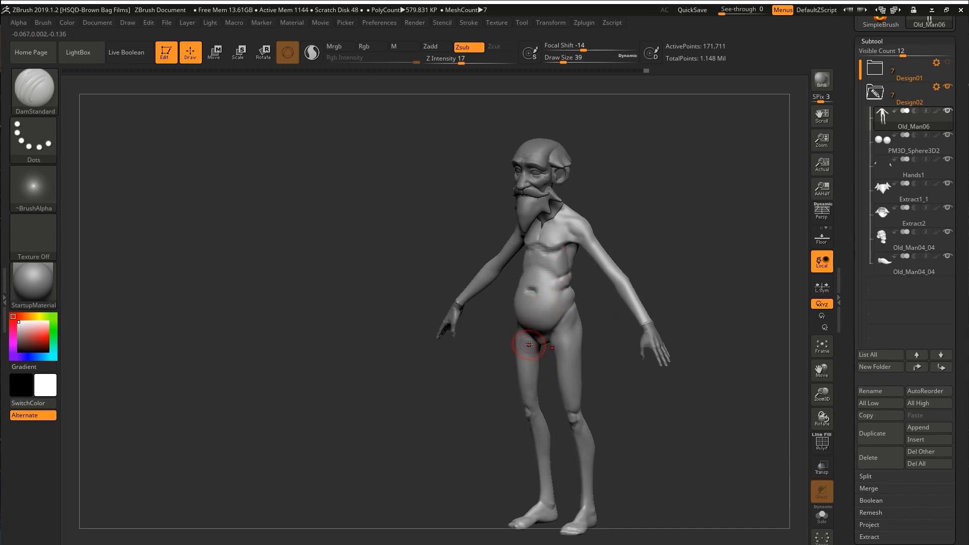
{"action": "mouse_move", "coordinate": [583, 334]}
{"action": "right_mouse_down"}
{"action": "mouse_move", "coordinate": [551, 298]}
{"action": "mouse_move", "coordinate": [541, 252]}
{"action": "mouse_move", "coordinate": [591, 345]}
{"action": "right_mouse_up"}
{"action": "mouse_move", "coordinate": [536, 372]}
{"action": "left_mouse_down"}
{"action": "mouse_move", "coordinate": [547, 320]}
{"action": "mouse_move", "coordinate": [577, 287]}
{"action": "mouse_move", "coordinate": [534, 284]}
{"action": "left_mouse_up"}
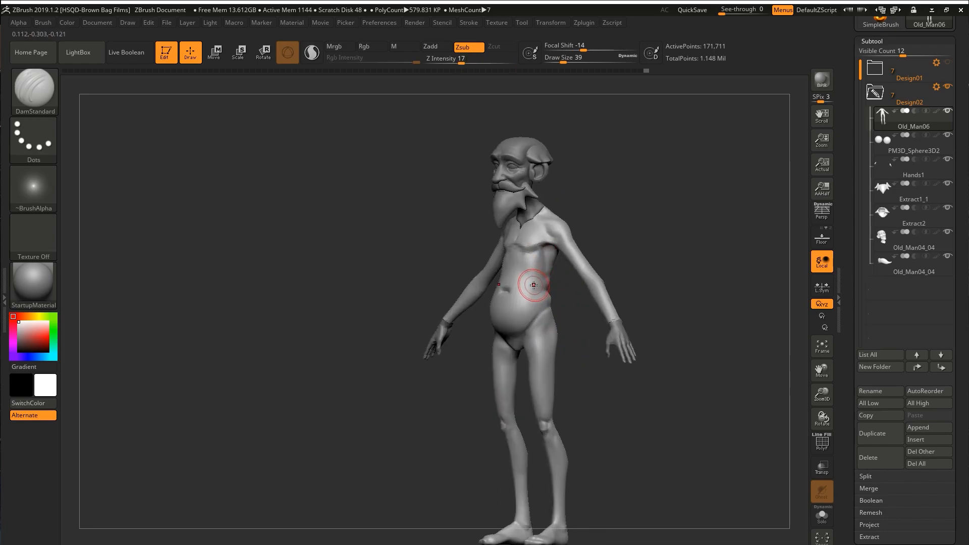
{"action": "left_click_drag", "start_coordinate": [563, 356], "coordinate": [577, 292]}
Mask parts of the body and adjust the position of the legs with the Move gizmo.
{"action": "left_click_drag", "start_coordinate": [575, 288], "coordinate": [477, 354], "text": "ctrl"}
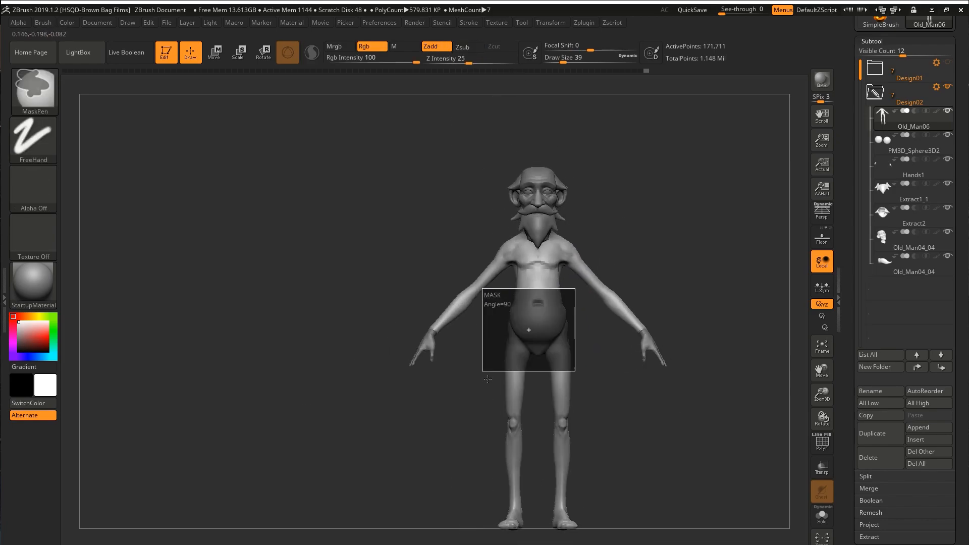
{"action": "left_click_drag", "start_coordinate": [532, 529], "coordinate": [630, 251], "text": "shift"}
{"action": "left_click", "coordinate": [580, 361], "text": "ctrl"}
{"action": "left_click_drag", "start_coordinate": [595, 365], "coordinate": [568, 419], "text": "shift"}
{"action": "left_click_drag", "start_coordinate": [590, 383], "coordinate": [608, 401], "text": "ctrl"}
{"action": "left_click_drag", "start_coordinate": [608, 401], "coordinate": [611, 449], "text": "alt"}
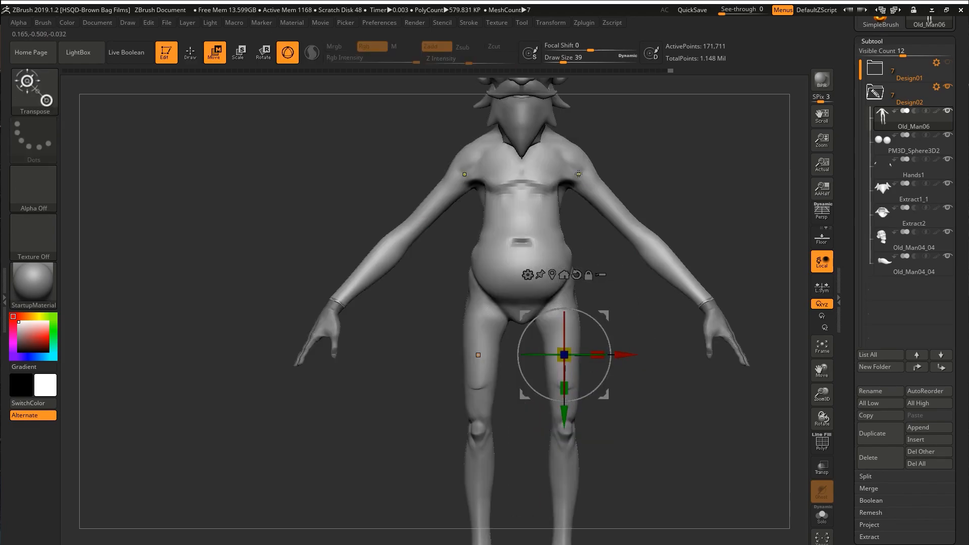
Mask everything except the arms and reposition them at the shoulders with the Move gizmo.
{"action": "left_click_drag", "start_coordinate": [577, 172], "coordinate": [592, 187], "text": "ctrl"}
{"action": "left_click_drag", "start_coordinate": [647, 105], "coordinate": [605, 94], "text": "shift"}
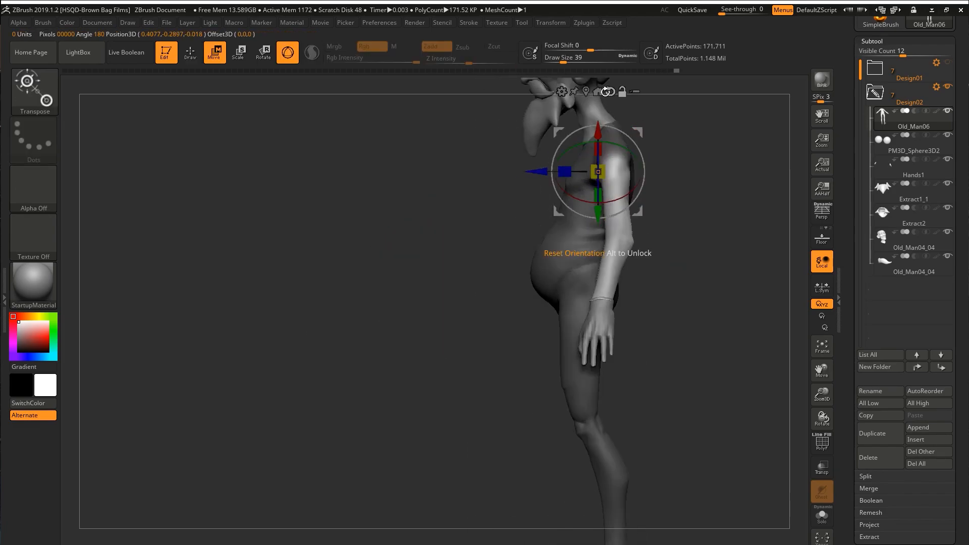
{"action": "left_click_drag", "start_coordinate": [635, 247], "coordinate": [676, 246], "text": "shift"}
{"action": "left_click_drag", "start_coordinate": [547, 194], "coordinate": [543, 179]}
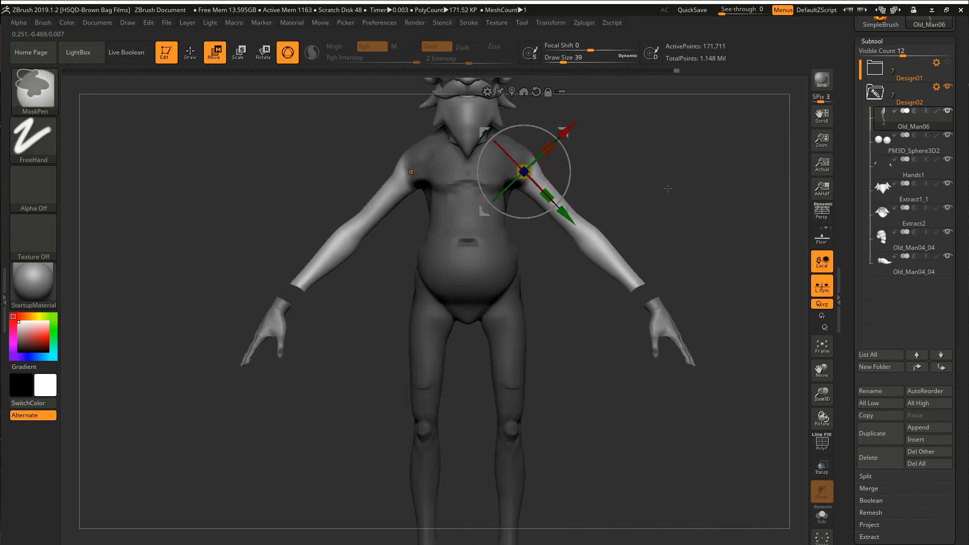
{"action": "left_click", "coordinate": [673, 293], "text": "alt"}
{"action": "left_click_drag", "start_coordinate": [509, 307], "coordinate": [522, 291], "text": "alt"}
{"action": "mouse_move", "coordinate": [596, 273]}
{"action": "left_mouse_down"}
{"action": "mouse_move", "coordinate": [570, 275]}
{"action": "mouse_move", "coordinate": [642, 210]}
{"action": "left_mouse_up"}
{"action": "key", "text": "q"}
Reshape the groin and inner thighs beneath the belly with the Move brush.
{"action": "mouse_move", "coordinate": [580, 298]}
{"action": "left_mouse_down"}
{"action": "mouse_move", "coordinate": [522, 311]}
{"action": "mouse_move", "coordinate": [561, 302]}
{"action": "mouse_move", "coordinate": [553, 323]}
{"action": "left_mouse_up"}
{"action": "left_click", "coordinate": [515, 299], "text": "alt"}
{"action": "mouse_move", "coordinate": [560, 303]}
{"action": "left_mouse_down", "text": "alt"}
{"action": "mouse_move", "coordinate": [580, 343]}
{"action": "mouse_move", "coordinate": [548, 319]}
{"action": "mouse_move", "coordinate": [522, 323]}
{"action": "mouse_move", "coordinate": [552, 327]}
{"action": "mouse_move", "coordinate": [528, 333]}
{"action": "left_mouse_up", "text": "alt"}
{"action": "left_click_drag", "start_coordinate": [457, 344], "coordinate": [448, 355], "text": "shift"}
{"action": "mouse_move", "coordinate": [520, 333]}
{"action": "left_mouse_down"}
{"action": "mouse_move", "coordinate": [510, 323]}
{"action": "mouse_move", "coordinate": [517, 315]}
{"action": "left_mouse_up"}
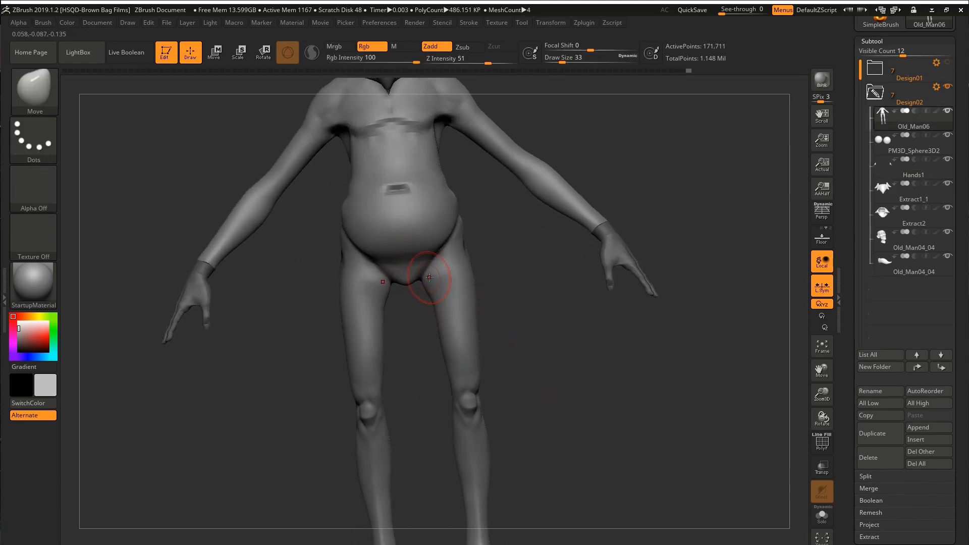
{"action": "left_click_drag", "start_coordinate": [440, 279], "coordinate": [439, 268], "text": "shift"}
{"action": "mouse_move", "coordinate": [510, 307]}
{"action": "left_mouse_down"}
{"action": "mouse_move", "coordinate": [508, 338]}
{"action": "mouse_move", "coordinate": [517, 287]}
{"action": "left_mouse_up"}
{"action": "left_click_drag", "start_coordinate": [444, 272], "coordinate": [432, 296]}
{"action": "mouse_move", "coordinate": [525, 292]}
{"action": "left_mouse_down"}
{"action": "mouse_move", "coordinate": [489, 283]}
{"action": "mouse_move", "coordinate": [538, 313]}
{"action": "mouse_move", "coordinate": [513, 247]}
{"action": "left_mouse_up"}
Refine the hip crease with DamStandard and adjust the lower belly's side profile with the Move brush.
{"action": "key", "text": "b"}
{"action": "key", "text": "d"}
{"action": "key", "text": "s"}
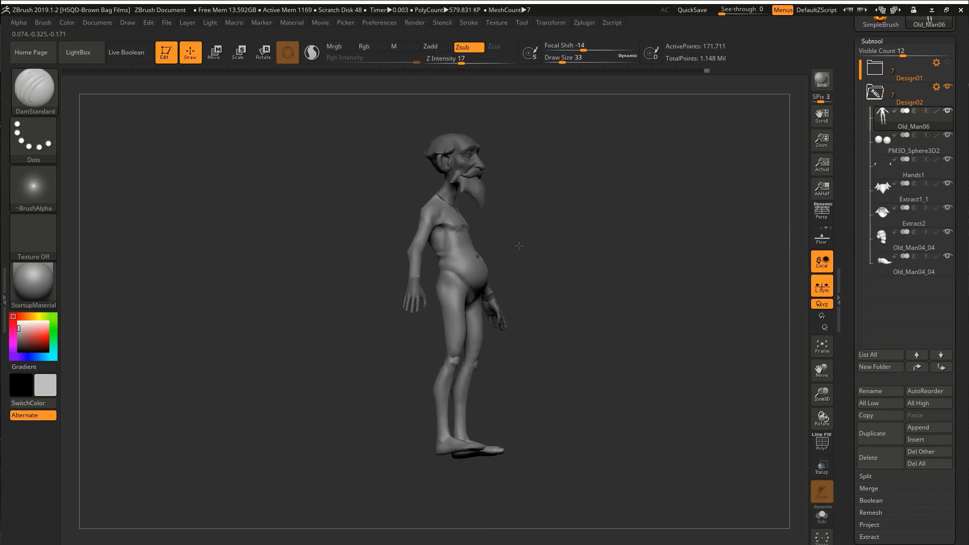
{"action": "key", "text": "space"}
{"action": "mouse_move", "coordinate": [499, 289]}
{"action": "left_mouse_down"}
{"action": "mouse_move", "coordinate": [510, 293]}
{"action": "mouse_move", "coordinate": [483, 310]}
{"action": "left_mouse_up"}
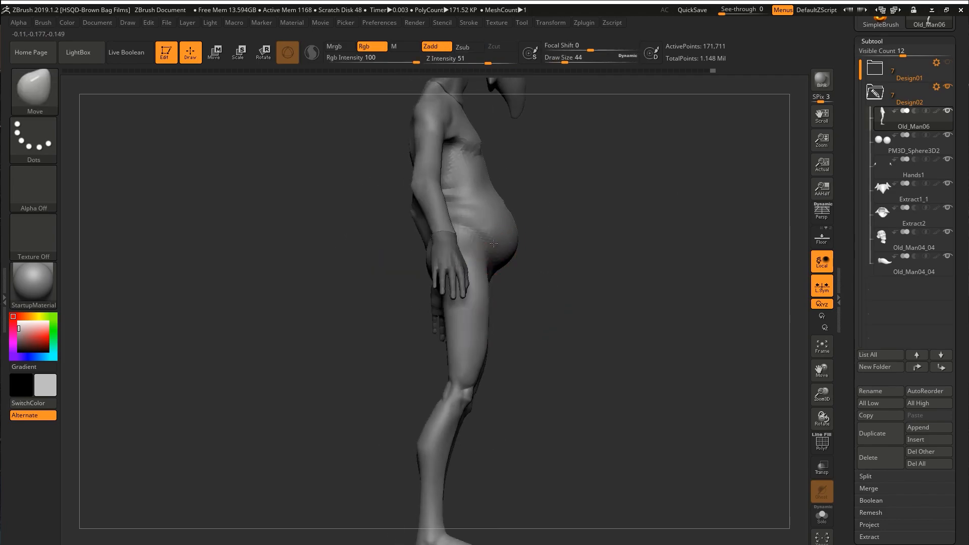
{"action": "right_click_drag", "start_coordinate": [490, 205], "coordinate": [457, 175], "text": "ctrl"}
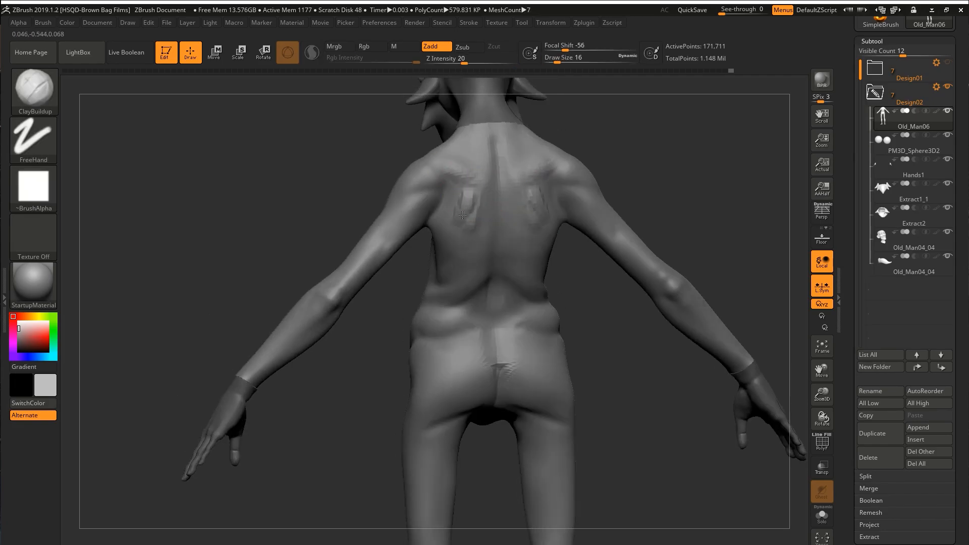
Build up the shoulder blades with ClayBuildup and carve their edges and the spine with DamStandard.
{"action": "left_click_drag", "start_coordinate": [466, 144], "coordinate": [484, 175], "text": "shift"}
{"action": "right_click_drag", "start_coordinate": [485, 174], "coordinate": [441, 216], "text": "ctrl"}
{"action": "left_click_drag", "start_coordinate": [441, 217], "coordinate": [431, 242], "text": "shift"}
{"action": "mouse_move", "coordinate": [432, 242]}
{"action": "right_mouse_down"}
{"action": "mouse_move", "coordinate": [417, 206]}
{"action": "mouse_move", "coordinate": [432, 232]}
{"action": "mouse_move", "coordinate": [414, 281]}
{"action": "mouse_move", "coordinate": [409, 255]}
{"action": "right_mouse_up"}
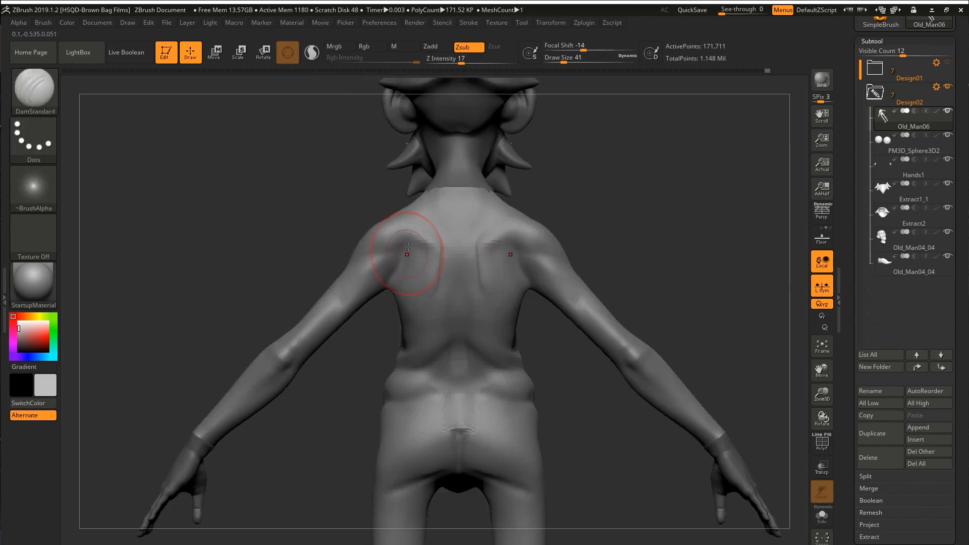
{"action": "mouse_move", "coordinate": [433, 299]}
{"action": "right_mouse_down"}
{"action": "mouse_move", "coordinate": [426, 223]}
{"action": "mouse_move", "coordinate": [385, 264]}
{"action": "mouse_move", "coordinate": [444, 278]}
{"action": "mouse_move", "coordinate": [331, 328]}
{"action": "mouse_move", "coordinate": [255, 326]}
{"action": "mouse_move", "coordinate": [306, 323]}
{"action": "mouse_move", "coordinate": [162, 353]}
{"action": "mouse_move", "coordinate": [237, 372]}
{"action": "mouse_move", "coordinate": [348, 293]}
{"action": "mouse_move", "coordinate": [544, 248]}
{"action": "mouse_move", "coordinate": [494, 303]}
{"action": "right_mouse_up"}
{"action": "left_click_drag", "start_coordinate": [481, 403], "coordinate": [480, 429]}
{"action": "mouse_move", "coordinate": [480, 429]}
{"action": "right_mouse_down"}
{"action": "mouse_move", "coordinate": [492, 414]}
{"action": "mouse_move", "coordinate": [462, 354]}
{"action": "right_mouse_up"}
{"action": "left_click_drag", "start_coordinate": [462, 353], "coordinate": [467, 344], "text": "shift"}
{"action": "mouse_move", "coordinate": [466, 343]}
{"action": "right_mouse_down"}
{"action": "mouse_move", "coordinate": [379, 238]}
{"action": "mouse_move", "coordinate": [449, 242]}
{"action": "mouse_move", "coordinate": [419, 283]}
{"action": "right_mouse_up"}
Build up the collarbones and the front of the shoulders with the ClayBuildup brush.
{"action": "key", "text": "s"}
{"action": "left_click_drag", "start_coordinate": [355, 257], "coordinate": [350, 257]}
{"action": "right_click_drag", "start_coordinate": [394, 253], "coordinate": [348, 237]}
{"action": "left_click_drag", "start_coordinate": [347, 229], "coordinate": [348, 247]}
{"action": "mouse_move", "coordinate": [444, 249]}
{"action": "right_mouse_down"}
{"action": "mouse_move", "coordinate": [403, 256]}
{"action": "mouse_move", "coordinate": [360, 281]}
{"action": "mouse_move", "coordinate": [353, 255]}
{"action": "mouse_move", "coordinate": [393, 222]}
{"action": "mouse_move", "coordinate": [399, 251]}
{"action": "mouse_move", "coordinate": [381, 257]}
{"action": "right_mouse_up"}
{"action": "key", "text": "s"}
{"action": "left_click_drag", "start_coordinate": [382, 258], "coordinate": [379, 257]}
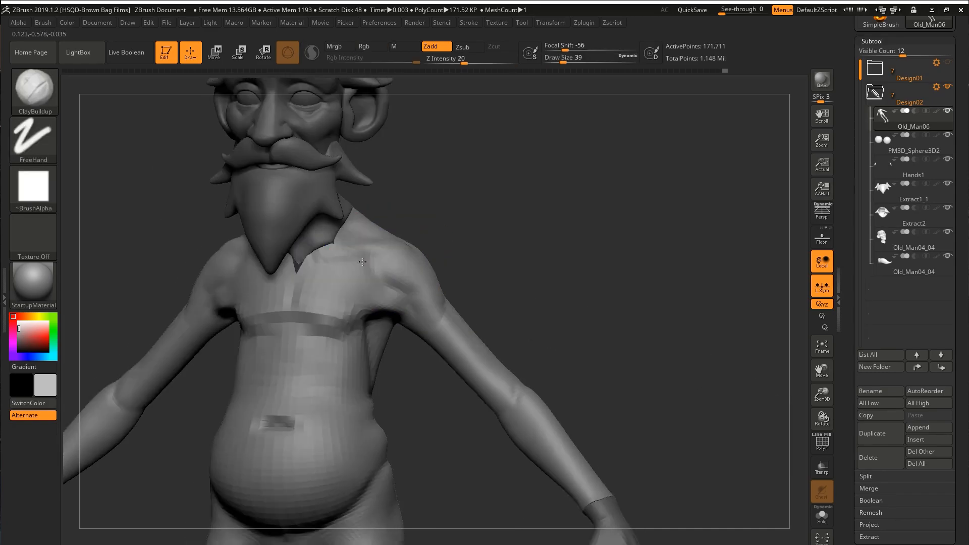
Flatten the chest with TrimDynamic at draw size 39 and carve a skin fold above the belly with DamStandard.
{"action": "mouse_move", "coordinate": [383, 282]}
{"action": "right_mouse_down"}
{"action": "mouse_move", "coordinate": [381, 310]}
{"action": "mouse_move", "coordinate": [415, 256]}
{"action": "right_mouse_up"}
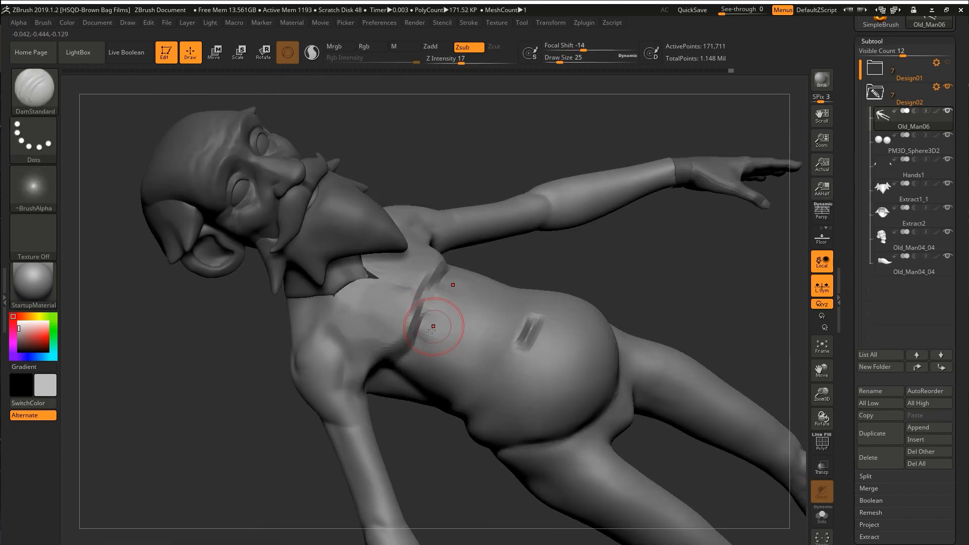
{"action": "right_click_drag", "start_coordinate": [433, 327], "coordinate": [566, 337]}
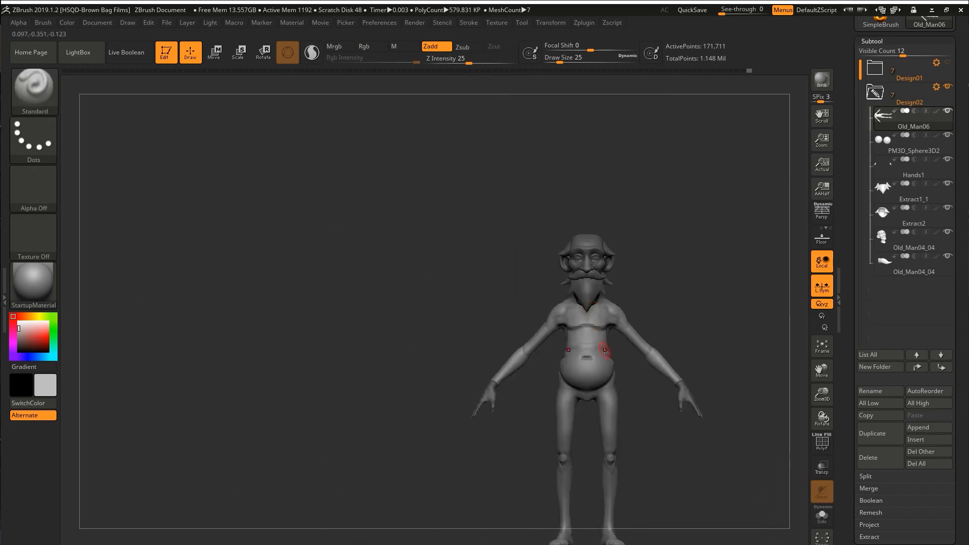
{"action": "mouse_move", "coordinate": [604, 346]}
{"action": "right_mouse_down"}
{"action": "mouse_move", "coordinate": [495, 328]}
{"action": "mouse_move", "coordinate": [533, 318]}
{"action": "mouse_move", "coordinate": [573, 325]}
{"action": "right_mouse_up"}
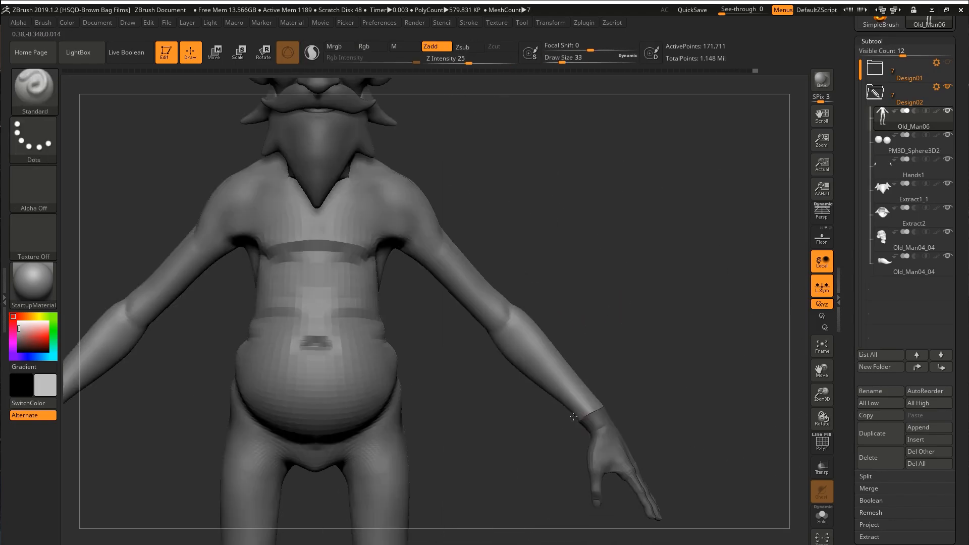
Smooth the shoulder blade forms on the back and recarve the creases beside them with DamStandard.
{"action": "mouse_move", "coordinate": [465, 216]}
{"action": "right_mouse_down"}
{"action": "mouse_move", "coordinate": [494, 235]}
{"action": "mouse_move", "coordinate": [482, 246]}
{"action": "mouse_move", "coordinate": [499, 270]}
{"action": "right_mouse_up"}
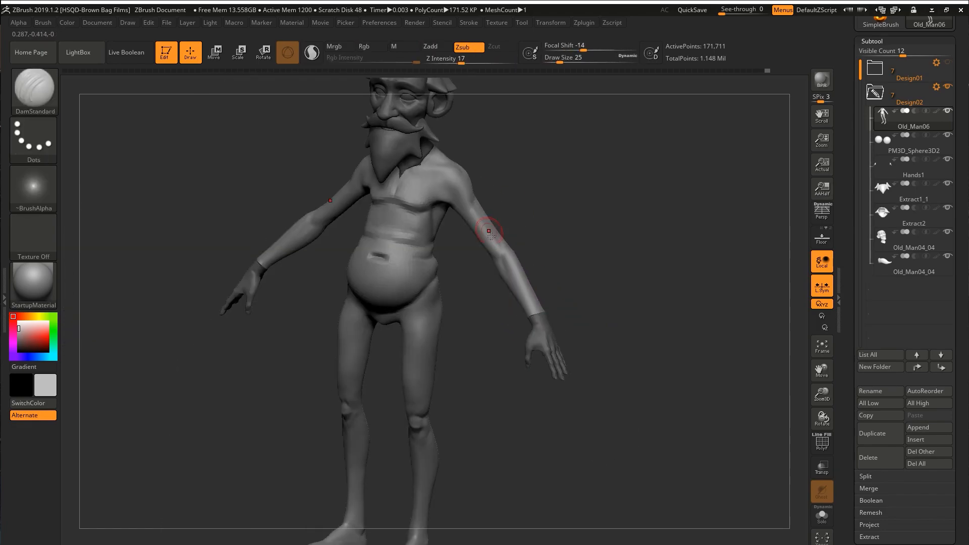
{"action": "mouse_move", "coordinate": [487, 216]}
{"action": "right_mouse_down"}
{"action": "mouse_move", "coordinate": [468, 260]}
{"action": "mouse_move", "coordinate": [505, 237]}
{"action": "mouse_move", "coordinate": [543, 249]}
{"action": "mouse_move", "coordinate": [400, 273]}
{"action": "right_mouse_up"}
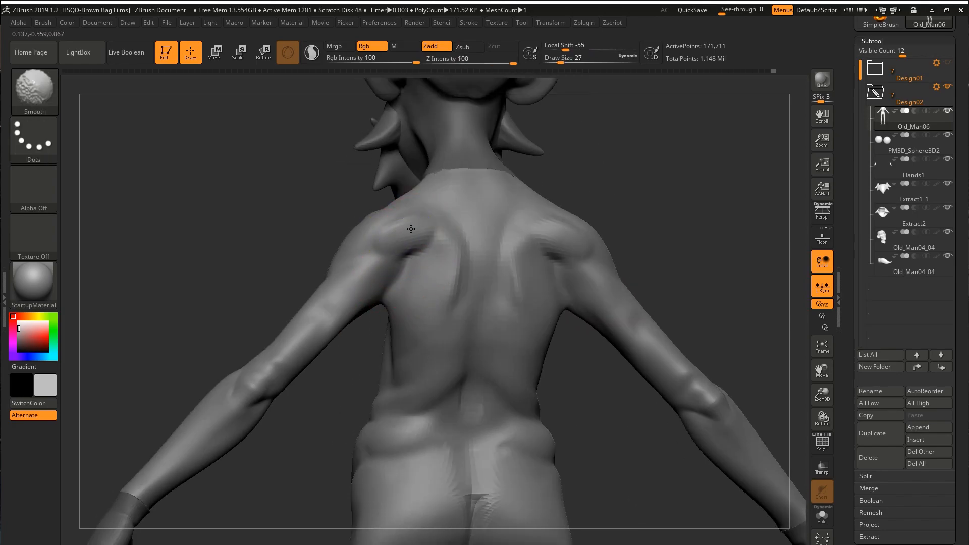
{"action": "right_click_drag", "start_coordinate": [389, 239], "coordinate": [404, 243]}
{"action": "left_click_drag", "start_coordinate": [404, 243], "coordinate": [423, 293]}
{"action": "right_click_drag", "start_coordinate": [423, 293], "coordinate": [436, 297]}
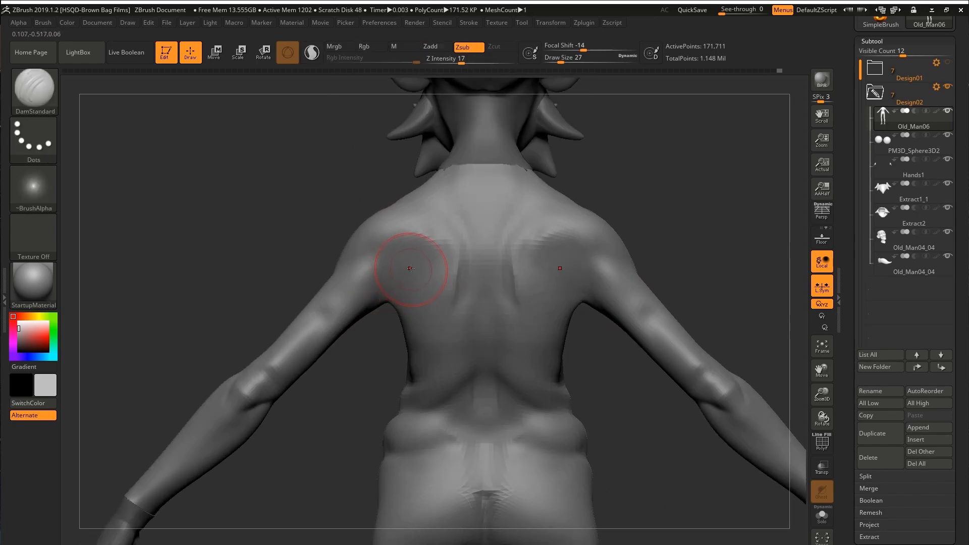
{"action": "right_click_drag", "start_coordinate": [426, 243], "coordinate": [602, 323]}
Refine the shape of the hips, buttocks and thighs with the Move and DamStandard brushes.
{"action": "mouse_move", "coordinate": [597, 373]}
{"action": "right_mouse_down"}
{"action": "mouse_move", "coordinate": [649, 335]}
{"action": "mouse_move", "coordinate": [613, 368]}
{"action": "mouse_move", "coordinate": [493, 303]}
{"action": "mouse_move", "coordinate": [531, 358]}
{"action": "mouse_move", "coordinate": [568, 344]}
{"action": "mouse_move", "coordinate": [579, 298]}
{"action": "mouse_move", "coordinate": [558, 361]}
{"action": "right_mouse_up"}
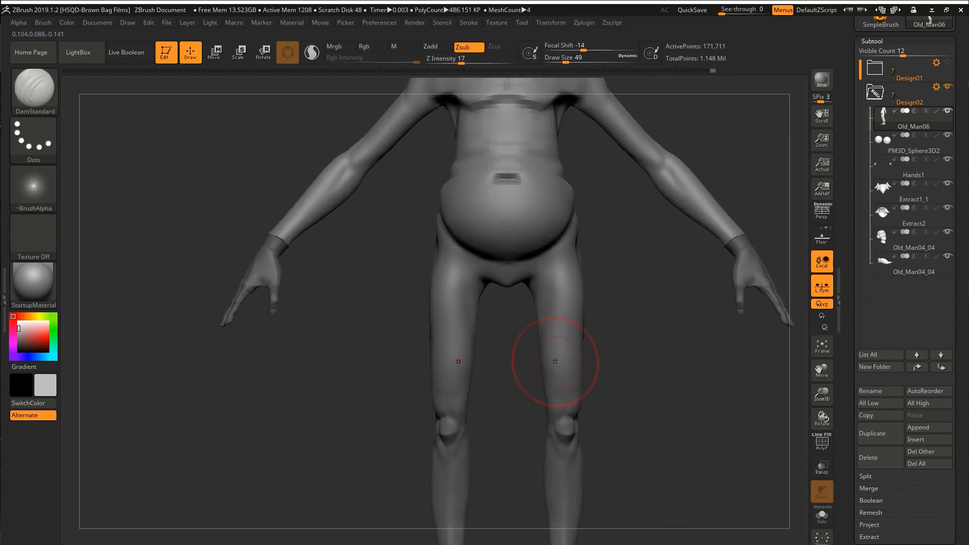
{"action": "key", "text": "b"}
{"action": "key", "text": "m"}
{"action": "key", "text": "v"}
{"action": "mouse_move", "coordinate": [613, 263]}
{"action": "right_mouse_down"}
{"action": "mouse_move", "coordinate": [555, 218]}
{"action": "mouse_move", "coordinate": [608, 218]}
{"action": "mouse_move", "coordinate": [561, 226]}
{"action": "mouse_move", "coordinate": [631, 238]}
{"action": "mouse_move", "coordinate": [685, 225]}
{"action": "right_mouse_up"}
{"action": "key", "text": "b"}
{"action": "key", "text": "m"}
{"action": "key", "text": "v"}
{"action": "right_click_drag", "start_coordinate": [674, 185], "coordinate": [608, 152], "text": "alt"}
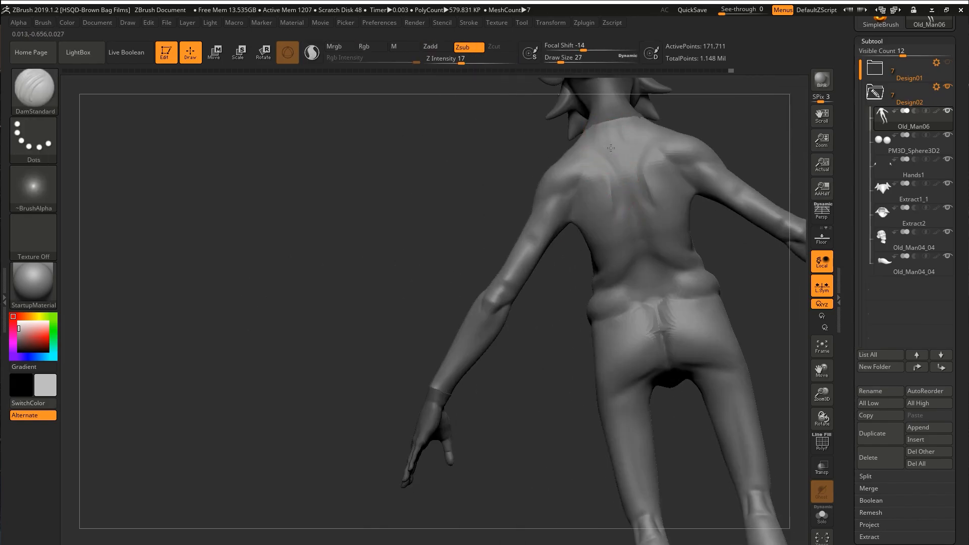
{"action": "right_click_drag", "start_coordinate": [654, 317], "coordinate": [681, 199], "text": "ctrl"}
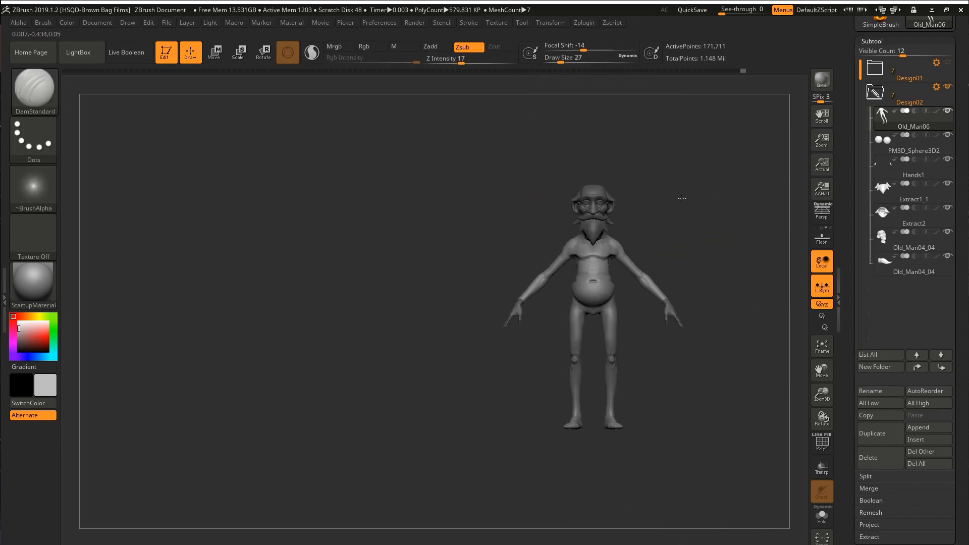
Compare the sculpted body with the first design in a split-screen view and turn the split view off.
{"action": "left_click", "coordinate": [584, 22]}
{"action": "left_click", "coordinate": [551, 22]}
{"action": "left_click", "coordinate": [596, 252]}
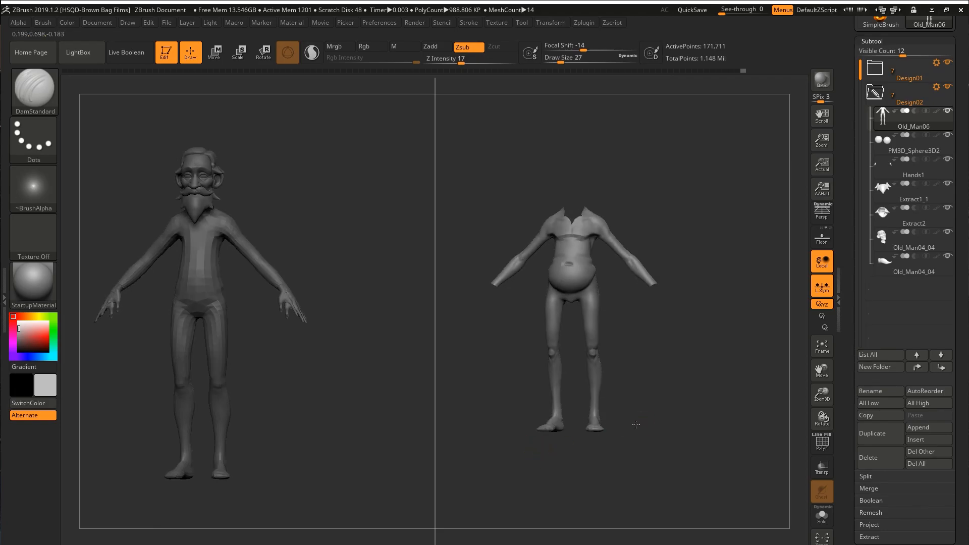
{"action": "mouse_move", "coordinate": [711, 223]}
{"action": "right_mouse_down", "text": "alt"}
{"action": "mouse_move", "coordinate": [729, 212]}
{"action": "mouse_move", "coordinate": [720, 217]}
{"action": "right_mouse_up", "text": "alt"}
{"action": "left_click", "coordinate": [550, 23]}
{"action": "left_click", "coordinate": [597, 252]}
Move the whole Design02 folder beside Design01 to compare the two characters.
{"action": "left_click", "coordinate": [928, 89]}
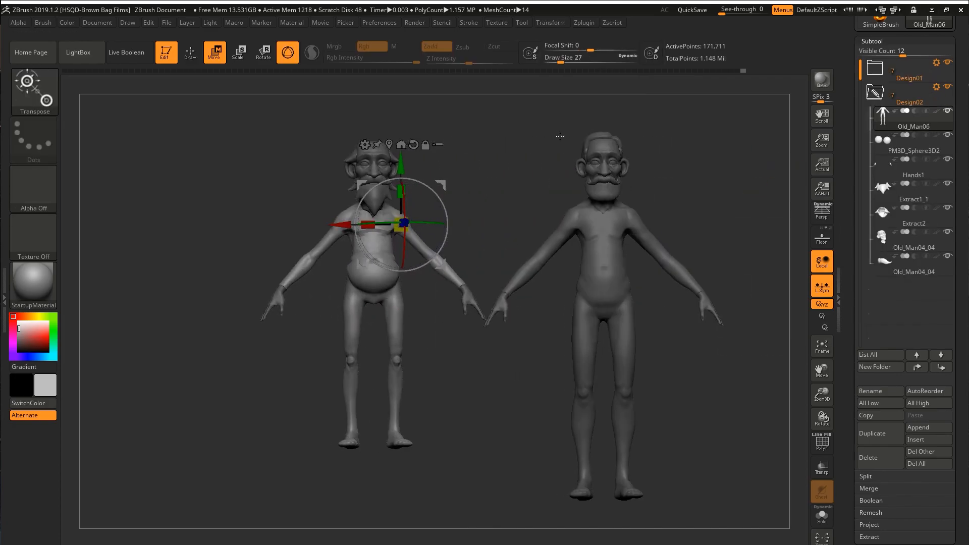
{"action": "key", "text": "q"}
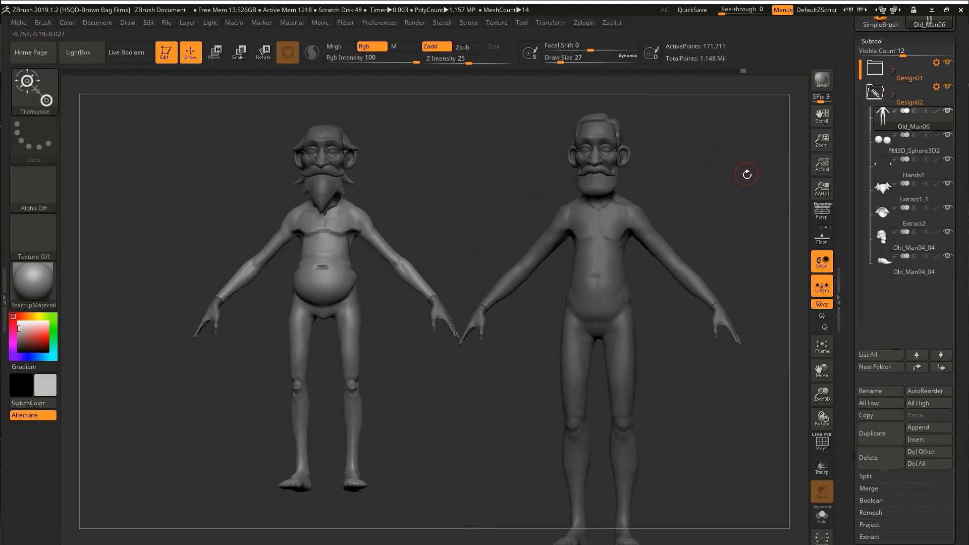
{"action": "left_click_drag", "start_coordinate": [747, 175], "coordinate": [744, 166], "text": "alt"}
{"action": "left_click_drag", "start_coordinate": [744, 166], "coordinate": [719, 164]}
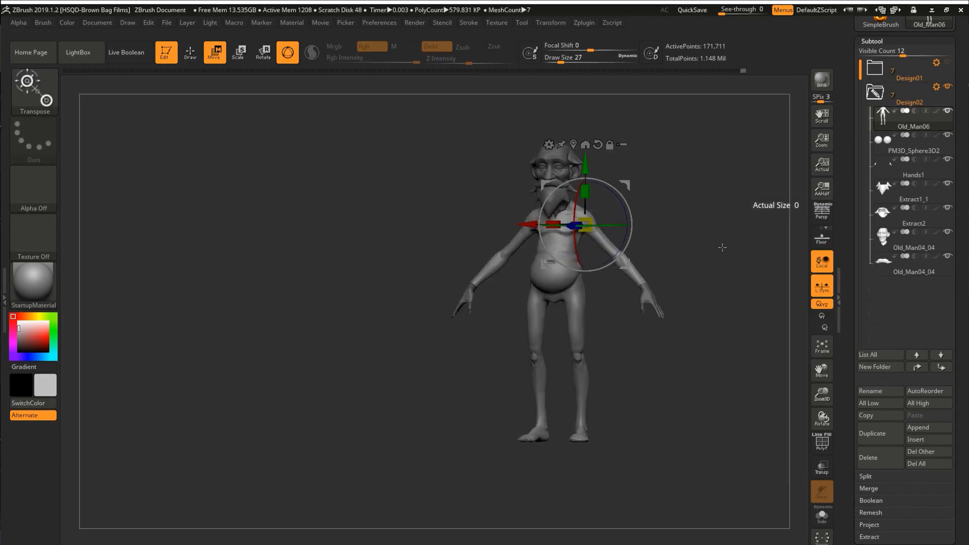
{"action": "key", "text": "q"}
Adjust the proportions of the lower legs with the Move brush.
{"action": "mouse_move", "coordinate": [723, 248]}
{"action": "left_mouse_down", "text": "alt"}
{"action": "mouse_move", "coordinate": [640, 210]}
{"action": "mouse_move", "coordinate": [612, 253]}
{"action": "mouse_move", "coordinate": [651, 233]}
{"action": "mouse_move", "coordinate": [600, 212]}
{"action": "mouse_move", "coordinate": [631, 210]}
{"action": "mouse_move", "coordinate": [703, 244]}
{"action": "mouse_move", "coordinate": [656, 372]}
{"action": "left_mouse_up", "text": "alt"}
{"action": "key", "text": "s"}
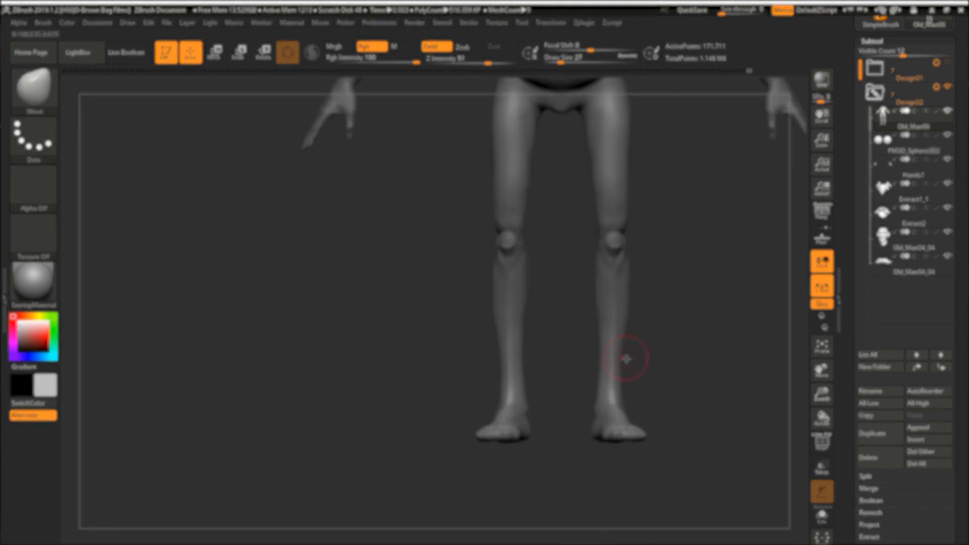
{"action": "left_click_drag", "start_coordinate": [627, 359], "coordinate": [625, 333], "text": "alt"}
{"action": "left_click_drag", "start_coordinate": [626, 333], "coordinate": [598, 346]}
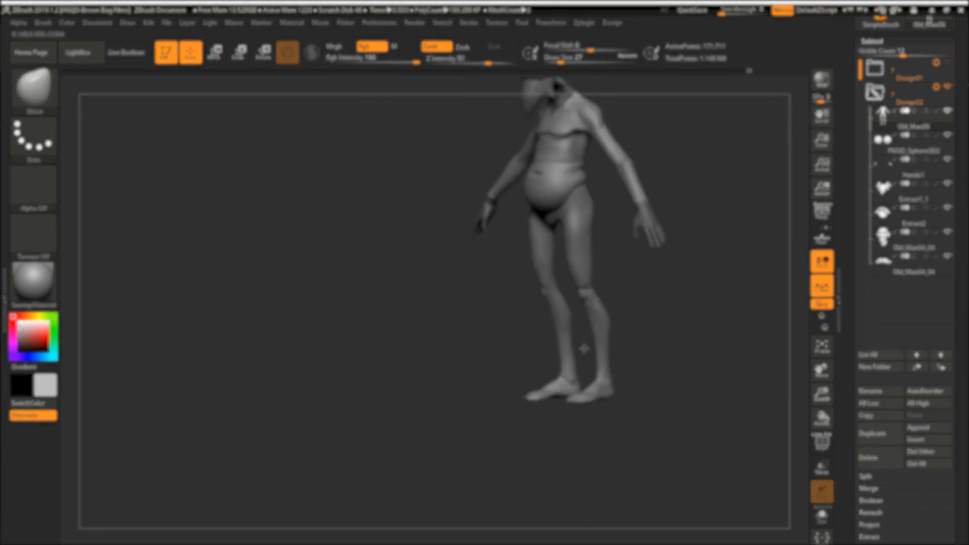
{"action": "mouse_move", "coordinate": [644, 292]}
{"action": "left_mouse_down", "text": "alt"}
{"action": "mouse_move", "coordinate": [669, 292]}
{"action": "mouse_move", "coordinate": [640, 286]}
{"action": "left_mouse_up", "text": "alt"}
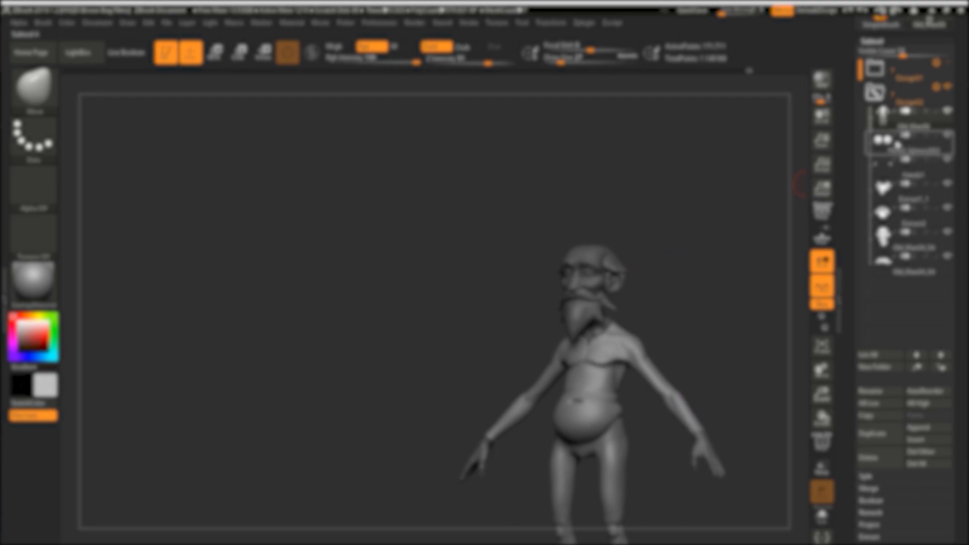
{"action": "left_click", "coordinate": [875, 68]}
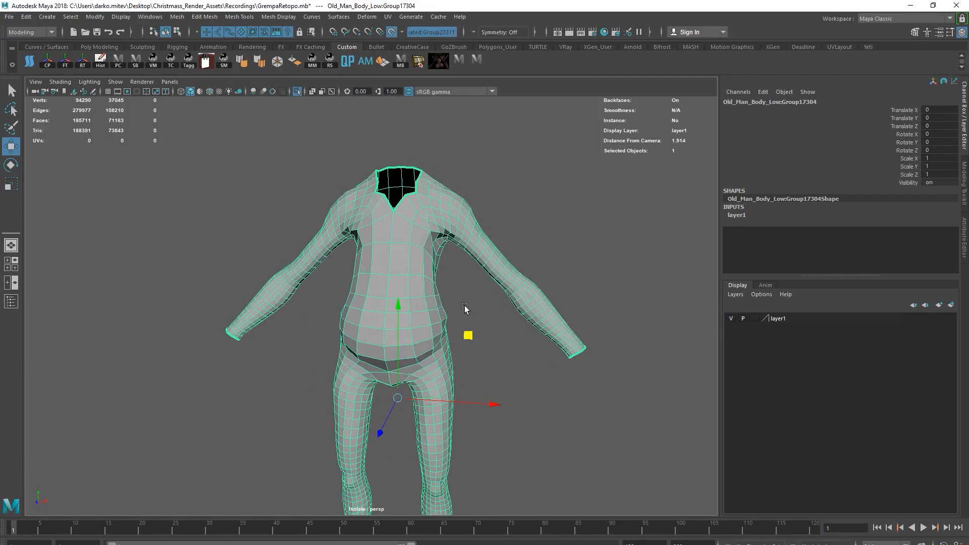
Switch to Maya, inspect the low-poly body mesh and delete an unneeded edge loop.
{"action": "right_click_drag", "start_coordinate": [465, 306], "coordinate": [510, 287], "text": "alt"}
{"action": "left_click_drag", "start_coordinate": [509, 288], "coordinate": [532, 236], "text": "alt"}
{"action": "right_click_drag", "start_coordinate": [532, 236], "coordinate": [532, 202]}
{"action": "double_click", "coordinate": [530, 222]}
{"action": "left_click_drag", "start_coordinate": [530, 222], "coordinate": [452, 209], "text": "alt"}
{"action": "right_click_drag", "start_coordinate": [452, 209], "coordinate": [455, 363], "text": "shift"}
{"action": "left_click_drag", "start_coordinate": [454, 364], "coordinate": [352, 129], "text": "alt"}
{"action": "right_click_drag", "start_coordinate": [352, 128], "coordinate": [348, 263], "text": "shift"}
{"action": "left_click_drag", "start_coordinate": [348, 263], "coordinate": [307, 277], "text": "alt"}
{"action": "right_click_drag", "start_coordinate": [336, 238], "coordinate": [335, 278]}
{"action": "double_click", "coordinate": [353, 202]}
{"action": "key", "text": "Delete"}
Examine the edge flow of the low-poly body around the torso, arms and legs.
{"action": "left_click_drag", "start_coordinate": [353, 305], "coordinate": [434, 283], "text": "alt"}
{"action": "right_click_drag", "start_coordinate": [440, 282], "coordinate": [440, 252]}
{"action": "double_click", "coordinate": [442, 244]}
{"action": "left_click_drag", "start_coordinate": [446, 267], "coordinate": [339, 255], "text": "alt"}
{"action": "right_click_drag", "start_coordinate": [340, 255], "coordinate": [325, 411], "text": "shift"}
{"action": "left_click", "coordinate": [404, 348]}
{"action": "left_click_drag", "start_coordinate": [403, 348], "coordinate": [417, 323], "text": "alt"}
{"action": "middle_click_drag", "start_coordinate": [418, 322], "coordinate": [392, 270], "text": "alt"}
{"action": "right_click_drag", "start_coordinate": [386, 270], "coordinate": [442, 429]}
{"action": "middle_click_drag", "start_coordinate": [441, 429], "coordinate": [446, 364], "text": "alt"}
{"action": "left_click_drag", "start_coordinate": [446, 363], "coordinate": [376, 232], "text": "alt"}
{"action": "right_click_drag", "start_coordinate": [376, 232], "coordinate": [349, 228]}
{"action": "left_click", "coordinate": [341, 190]}
{"action": "left_click_drag", "start_coordinate": [343, 188], "coordinate": [353, 217], "text": "ctrl+shift"}
{"action": "left_click", "coordinate": [355, 206]}
{"action": "left_click_drag", "start_coordinate": [354, 217], "coordinate": [385, 240], "text": "alt"}
{"action": "right_click_drag", "start_coordinate": [386, 240], "coordinate": [384, 217]}
Select a surplus edge loop on the low-poly body and delete it.
{"action": "left_click", "coordinate": [370, 220]}
{"action": "left_click_drag", "start_coordinate": [374, 220], "coordinate": [409, 214], "text": "alt"}
{"action": "right_click_drag", "start_coordinate": [374, 222], "coordinate": [359, 378], "text": "shift"}
{"action": "right_click_drag", "start_coordinate": [373, 283], "coordinate": [425, 273], "text": "alt"}
{"action": "double_click", "coordinate": [406, 273]}
{"action": "left_click_drag", "start_coordinate": [406, 272], "coordinate": [458, 225], "text": "alt"}
{"action": "right_click_drag", "start_coordinate": [459, 225], "coordinate": [457, 199]}
{"action": "double_click", "coordinate": [391, 249]}
{"action": "left_click_drag", "start_coordinate": [445, 232], "coordinate": [502, 215], "text": "alt"}
{"action": "left_click", "coordinate": [445, 144], "text": "shift"}
{"action": "right_click_drag", "start_coordinate": [447, 144], "coordinate": [447, 251], "text": "shift"}
{"action": "right_click_drag", "start_coordinate": [438, 217], "coordinate": [439, 250]}
{"action": "double_click", "coordinate": [410, 199]}
{"action": "key", "text": "Delete"}
Remove two more surplus edge loops from the low-poly body.
{"action": "right_click_drag", "start_coordinate": [439, 180], "coordinate": [467, 154]}
{"action": "left_click_drag", "start_coordinate": [394, 192], "coordinate": [447, 232], "text": "alt"}
{"action": "right_click_drag", "start_coordinate": [448, 232], "coordinate": [448, 263]}
{"action": "double_click", "coordinate": [458, 227]}
{"action": "key", "text": "Delete"}
{"action": "double_click", "coordinate": [436, 189]}
{"action": "right_click_drag", "start_coordinate": [436, 192], "coordinate": [465, 204], "text": "ctrl"}
{"action": "key", "text": "Delete"}
Toggle the isolated view of the low-poly body and delete its construction history.
{"action": "left_click", "coordinate": [458, 191]}
{"action": "double_click", "coordinate": [456, 195]}
{"action": "left_click_drag", "start_coordinate": [227, 145], "coordinate": [360, 320], "text": "alt"}
{"action": "right_click_drag", "start_coordinate": [361, 320], "coordinate": [385, 299]}
{"action": "key", "text": "ctrl+1"}
{"action": "scroll", "coordinate": [385, 298], "scroll_direction": "down", "scroll_amount": 3}
{"action": "left_click", "coordinate": [100, 60]}
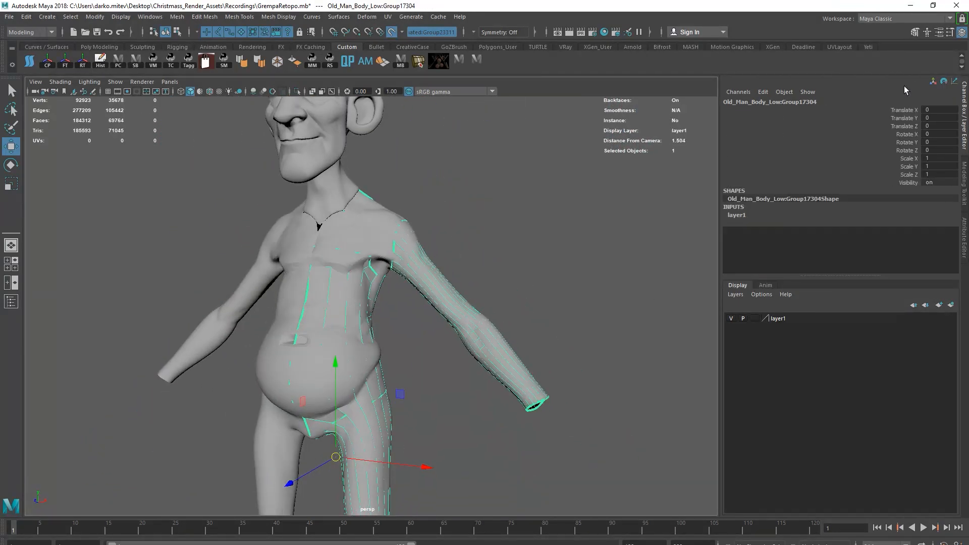
Activate Quad Draw and draw retopology points on the live sculpt surface around the upper body.
{"action": "left_click", "coordinate": [964, 182]}
{"action": "left_click", "coordinate": [923, 393]}
{"action": "scroll", "coordinate": [384, 267], "scroll_direction": "up", "scroll_amount": 3}
{"action": "mouse_move", "coordinate": [376, 260]}
{"action": "left_mouse_down", "text": "alt"}
{"action": "mouse_move", "coordinate": [409, 285]}
{"action": "mouse_move", "coordinate": [485, 296]}
{"action": "mouse_move", "coordinate": [445, 284]}
{"action": "mouse_move", "coordinate": [429, 294]}
{"action": "left_mouse_up", "text": "alt"}
{"action": "scroll", "coordinate": [448, 296], "scroll_direction": "up", "scroll_amount": 2}
{"action": "left_click", "coordinate": [360, 267]}
{"action": "left_click", "coordinate": [396, 275]}
{"action": "left_click", "coordinate": [382, 278], "text": "shift"}
{"action": "left_click_drag", "start_coordinate": [378, 259], "coordinate": [380, 264]}
{"action": "mouse_move", "coordinate": [457, 275]}
{"action": "left_mouse_down", "text": "alt"}
{"action": "mouse_move", "coordinate": [437, 273]}
{"action": "mouse_move", "coordinate": [467, 283]}
{"action": "left_mouse_up", "text": "alt"}
{"action": "left_click", "coordinate": [514, 264]}
{"action": "left_click", "coordinate": [531, 259]}
{"action": "left_click", "coordinate": [521, 263], "text": "shift"}
{"action": "left_click_drag", "start_coordinate": [518, 264], "coordinate": [546, 275], "text": "alt"}
Resume Quad Draw on the low-poly body and start extending quads over the back of the shoulder above the upper arm.
{"action": "left_click_drag", "start_coordinate": [637, 232], "coordinate": [404, 207], "text": "alt"}
{"action": "mouse_move", "coordinate": [404, 201]}
{"action": "left_mouse_down", "text": "ctrl+shift"}
{"action": "mouse_move", "coordinate": [439, 255]}
{"action": "mouse_move", "coordinate": [588, 287]}
{"action": "left_mouse_up", "text": "ctrl+shift"}
{"action": "middle_click_drag", "start_coordinate": [588, 288], "coordinate": [439, 275], "text": "alt"}
{"action": "left_click_drag", "start_coordinate": [487, 275], "coordinate": [517, 189], "text": "ctrl+shift"}
{"action": "mouse_move", "coordinate": [525, 283]}
{"action": "left_mouse_down", "text": "alt"}
{"action": "mouse_move", "coordinate": [514, 300]}
{"action": "mouse_move", "coordinate": [558, 227]}
{"action": "left_mouse_up", "text": "alt"}
{"action": "mouse_move", "coordinate": [557, 228]}
{"action": "left_mouse_down", "text": "alt"}
{"action": "mouse_move", "coordinate": [486, 262]}
{"action": "mouse_move", "coordinate": [409, 243]}
{"action": "left_mouse_up", "text": "alt"}
{"action": "left_click", "coordinate": [487, 262], "text": "ctrl+shift"}
{"action": "left_click_drag", "start_coordinate": [423, 167], "coordinate": [391, 136], "text": "ctrl+shift"}
{"action": "left_click_drag", "start_coordinate": [392, 136], "coordinate": [535, 275], "text": "alt"}
{"action": "mouse_move", "coordinate": [535, 275]}
{"action": "left_mouse_down", "text": "ctrl+shift"}
{"action": "mouse_move", "coordinate": [487, 304]}
{"action": "mouse_move", "coordinate": [462, 263]}
{"action": "left_mouse_up", "text": "ctrl+shift"}
{"action": "key", "text": "Tab"}
{"action": "left_click_drag", "start_coordinate": [573, 245], "coordinate": [601, 218]}
{"action": "left_click_drag", "start_coordinate": [601, 218], "coordinate": [399, 279], "text": "alt"}
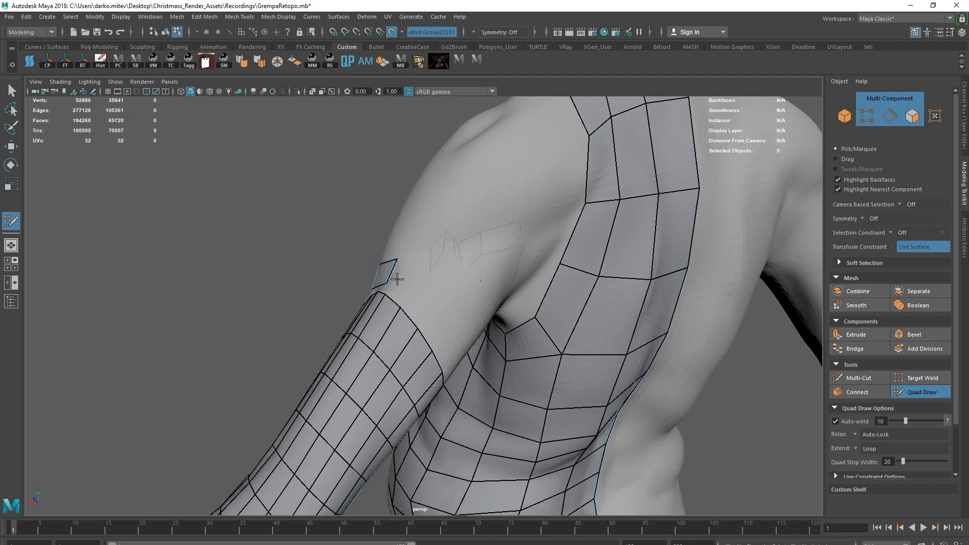
Extend a row of quads across the upper chest and around the shoulder to the back.
{"action": "left_click", "coordinate": [586, 180], "text": "ctrl"}
{"action": "left_click", "coordinate": [574, 195], "text": "shift"}
{"action": "left_click_drag", "start_coordinate": [575, 195], "coordinate": [543, 231], "text": "alt"}
{"action": "middle_click_drag", "start_coordinate": [544, 231], "coordinate": [467, 268], "text": "alt"}
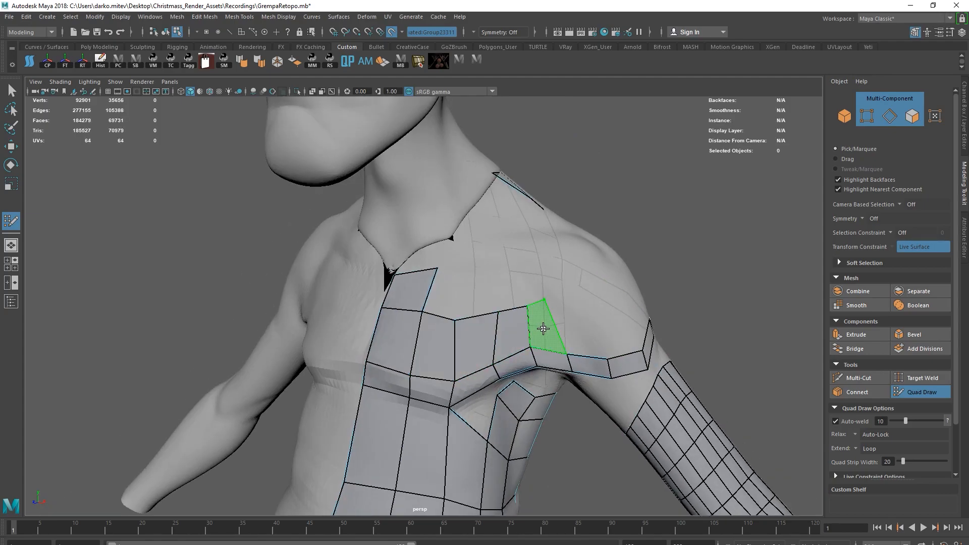
{"action": "scroll", "coordinate": [479, 322], "scroll_direction": "down", "scroll_amount": 5}
{"action": "left_click_drag", "start_coordinate": [522, 332], "coordinate": [414, 504], "text": "alt"}
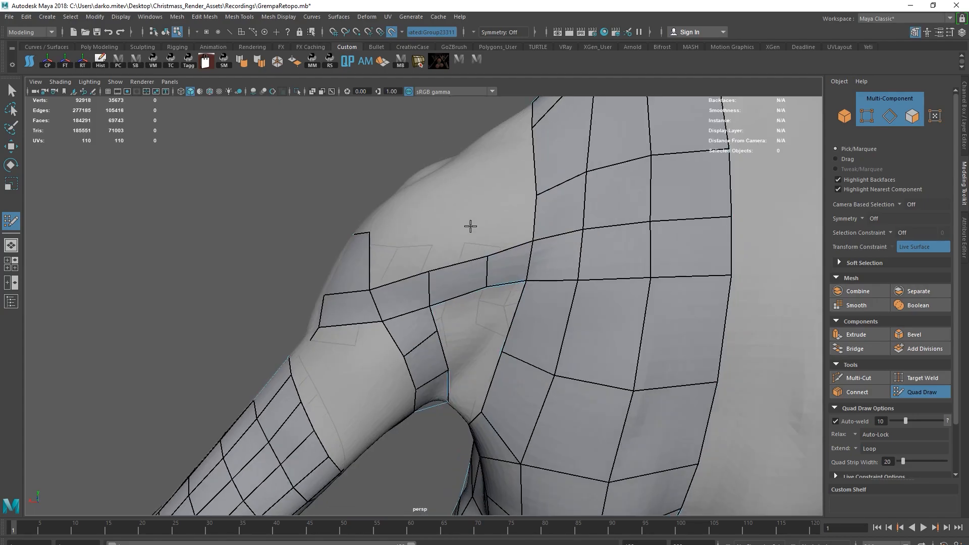
Place points and fill quads behind the shoulder and around the armpit to connect the strip with the back mesh.
{"action": "scroll", "coordinate": [573, 203], "scroll_direction": "down", "scroll_amount": 8}
{"action": "left_click_drag", "start_coordinate": [572, 203], "coordinate": [447, 270], "text": "alt"}
{"action": "scroll", "coordinate": [447, 270], "scroll_direction": "up", "scroll_amount": 5}
{"action": "left_click", "coordinate": [456, 288], "text": "shift"}
{"action": "left_click", "coordinate": [442, 294], "text": "shift"}
{"action": "left_click_drag", "start_coordinate": [469, 323], "coordinate": [526, 309], "text": "alt"}
{"action": "left_click", "coordinate": [493, 309], "text": "shift"}
{"action": "left_click", "coordinate": [538, 258], "text": "shift"}
{"action": "left_click", "coordinate": [528, 313], "text": "shift"}
{"action": "left_click", "coordinate": [517, 343], "text": "shift"}
{"action": "left_click_drag", "start_coordinate": [517, 344], "coordinate": [478, 457], "text": "alt"}
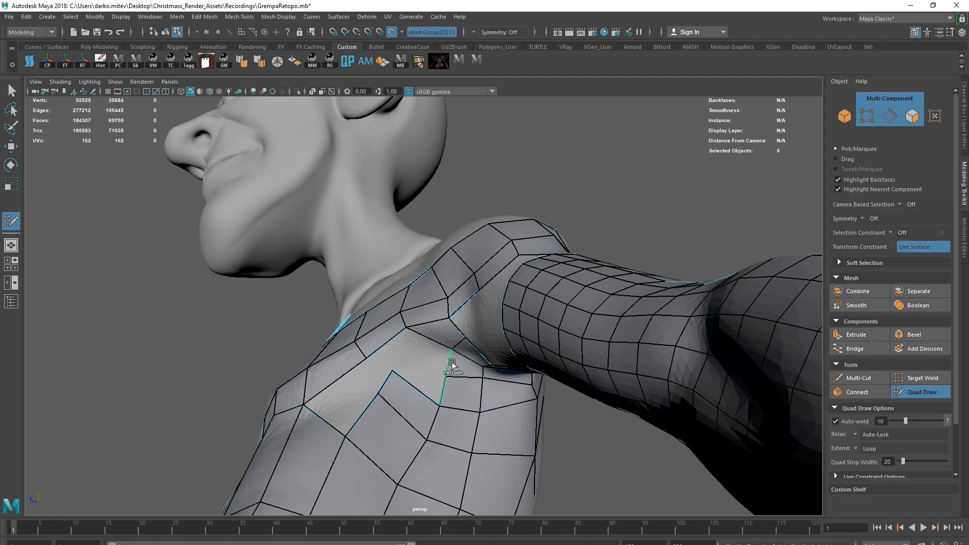
Fill the open area under the armpit with quads joining the chest, side torso and back.
{"action": "left_click_drag", "start_coordinate": [393, 350], "coordinate": [409, 398], "text": "alt"}
{"action": "left_click", "coordinate": [379, 331], "text": "ctrl"}
{"action": "mouse_move", "coordinate": [385, 342]}
{"action": "left_mouse_down"}
{"action": "mouse_move", "coordinate": [355, 342]}
{"action": "mouse_move", "coordinate": [337, 384]}
{"action": "left_mouse_up"}
{"action": "left_click_drag", "start_coordinate": [261, 402], "coordinate": [242, 404], "text": "ctrl+shift"}
{"action": "mouse_move", "coordinate": [357, 402]}
{"action": "left_mouse_down", "text": "alt"}
{"action": "mouse_move", "coordinate": [425, 348]}
{"action": "mouse_move", "coordinate": [468, 356]}
{"action": "mouse_move", "coordinate": [433, 363]}
{"action": "mouse_move", "coordinate": [421, 286]}
{"action": "left_mouse_up", "text": "alt"}
{"action": "left_click", "coordinate": [426, 343], "text": "ctrl+shift"}
{"action": "left_click", "coordinate": [440, 325], "text": "ctrl+shift"}
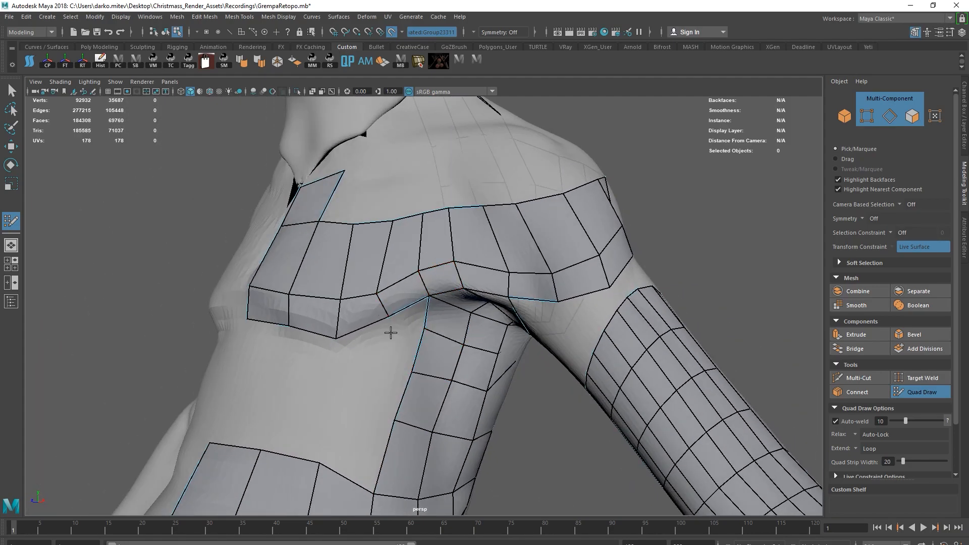
Build a ring of quads over the top of the shoulder, undoing one misplaced edit.
{"action": "left_click_drag", "start_coordinate": [405, 323], "coordinate": [392, 233], "text": "alt"}
{"action": "left_click_drag", "start_coordinate": [511, 272], "coordinate": [421, 272], "text": "alt"}
{"action": "left_click_drag", "start_coordinate": [340, 355], "coordinate": [343, 307]}
{"action": "key", "text": "ctrl+z"}
{"action": "mouse_move", "coordinate": [376, 350]}
{"action": "left_mouse_down"}
{"action": "mouse_move", "coordinate": [339, 298]}
{"action": "mouse_move", "coordinate": [334, 348]}
{"action": "left_mouse_up"}
{"action": "mouse_move", "coordinate": [335, 329]}
{"action": "left_mouse_down"}
{"action": "mouse_move", "coordinate": [332, 307]}
{"action": "mouse_move", "coordinate": [346, 263]}
{"action": "mouse_move", "coordinate": [471, 296]}
{"action": "left_mouse_up"}
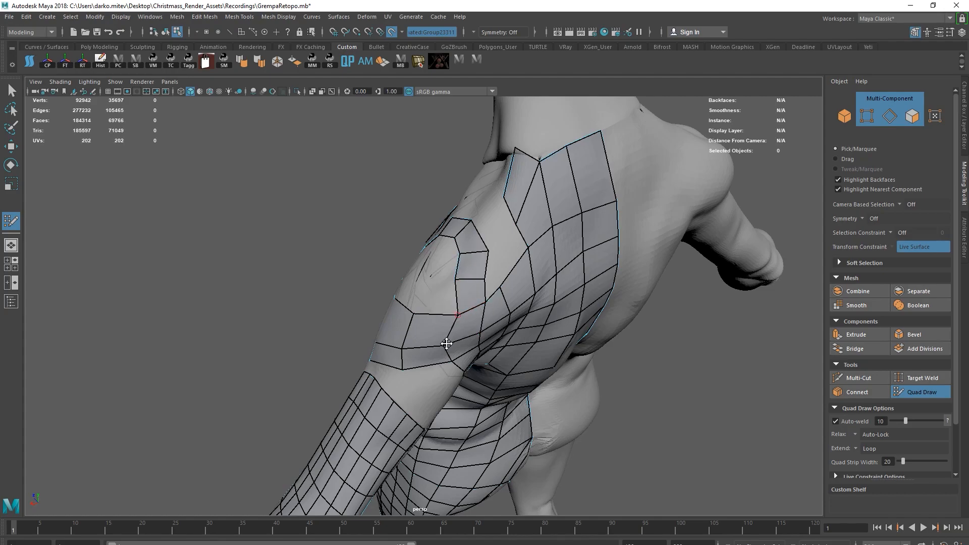
{"action": "left_click_drag", "start_coordinate": [447, 341], "coordinate": [480, 287], "text": "alt"}
{"action": "left_click_drag", "start_coordinate": [461, 346], "coordinate": [384, 253], "text": "alt"}
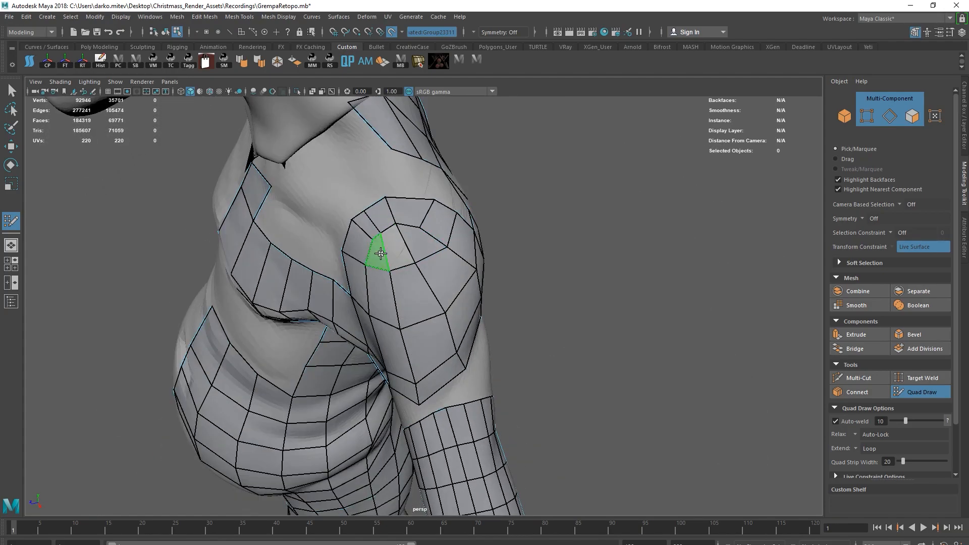
Fill the shoulder cap with quads and connect the lower chest rows to the belly mesh.
{"action": "left_click_drag", "start_coordinate": [444, 274], "coordinate": [391, 316], "text": "alt"}
{"action": "middle_click_drag", "start_coordinate": [390, 316], "coordinate": [460, 290], "text": "alt"}
{"action": "right_click_drag", "start_coordinate": [461, 289], "coordinate": [513, 273], "text": "alt"}
{"action": "left_click", "coordinate": [516, 265]}
{"action": "left_click_drag", "start_coordinate": [468, 281], "coordinate": [507, 297], "text": "alt"}
{"action": "left_click", "coordinate": [402, 316]}
{"action": "mouse_move", "coordinate": [441, 297]}
{"action": "left_mouse_down", "text": "alt"}
{"action": "mouse_move", "coordinate": [447, 324]}
{"action": "mouse_move", "coordinate": [426, 348]}
{"action": "left_mouse_up", "text": "alt"}
{"action": "left_click", "coordinate": [448, 324], "text": "shift"}
{"action": "left_click", "coordinate": [433, 376], "text": "shift"}
{"action": "left_click", "coordinate": [493, 374], "text": "shift"}
{"action": "left_click_drag", "start_coordinate": [493, 374], "coordinate": [492, 354], "text": "alt"}
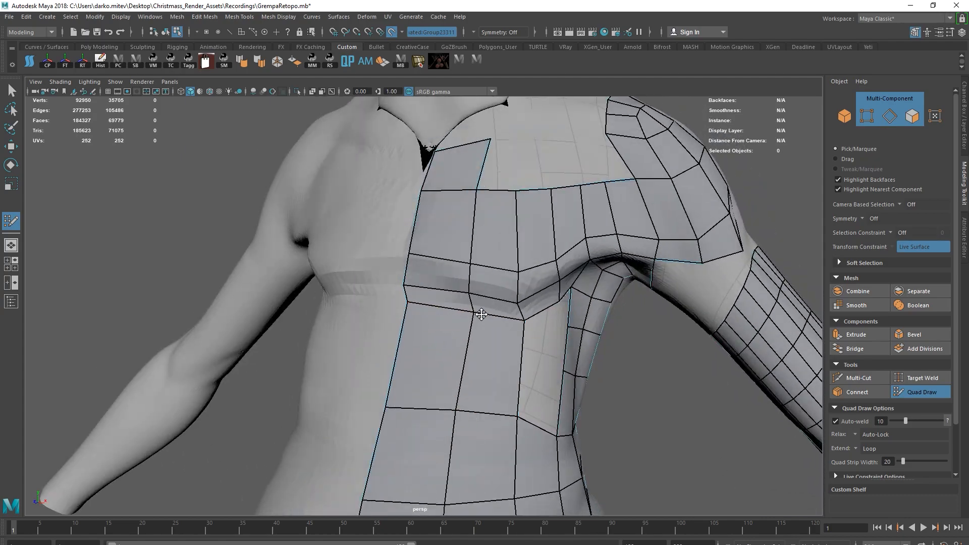
Fill in quads below the chest fold to join the front torso with the side torso.
{"action": "left_click", "coordinate": [518, 299], "text": "shift"}
{"action": "left_click_drag", "start_coordinate": [518, 299], "coordinate": [501, 314], "text": "alt"}
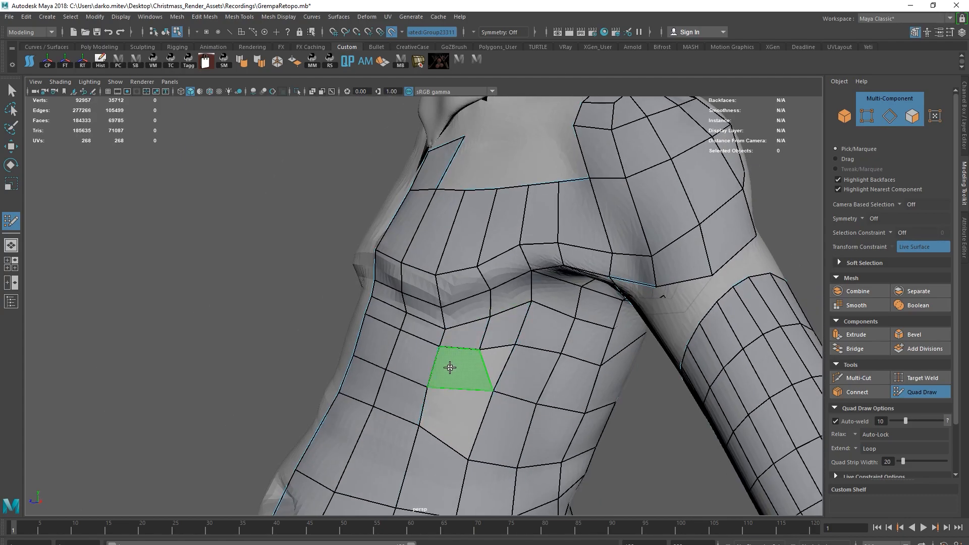
{"action": "left_click", "coordinate": [486, 368], "text": "shift"}
{"action": "left_click", "coordinate": [454, 367], "text": "shift"}
{"action": "right_click_drag", "start_coordinate": [454, 367], "coordinate": [429, 353], "text": "alt"}
{"action": "mouse_move", "coordinate": [429, 353]}
{"action": "left_mouse_down", "text": "alt"}
{"action": "mouse_move", "coordinate": [472, 340]}
{"action": "mouse_move", "coordinate": [485, 323]}
{"action": "left_mouse_up", "text": "alt"}
{"action": "right_click_drag", "start_coordinate": [485, 323], "coordinate": [510, 282], "text": "alt"}
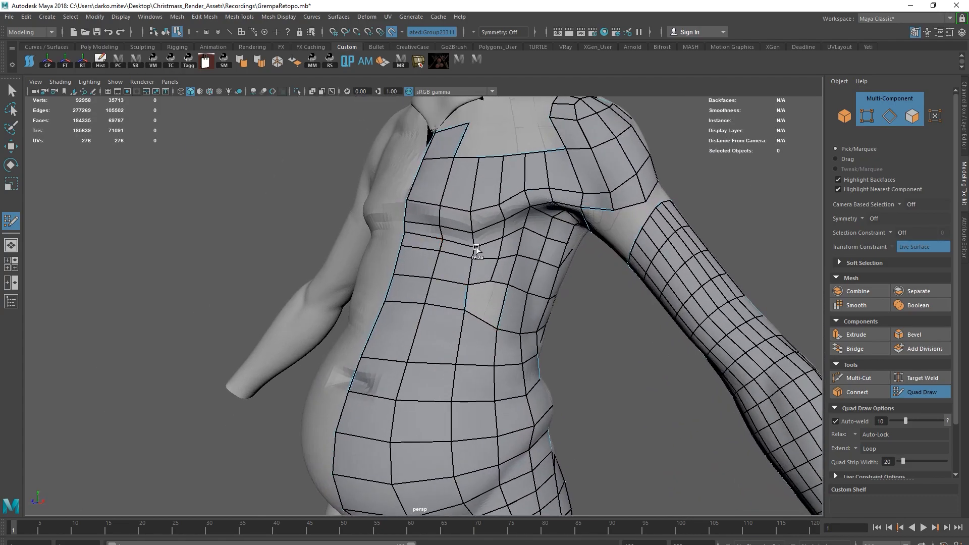
Insert edge loops across the chest, shoulder and upper back, and relax the vertices along the back's centre border.
{"action": "right_click_drag", "start_coordinate": [509, 247], "coordinate": [474, 227], "text": "alt"}
{"action": "left_click_drag", "start_coordinate": [595, 217], "coordinate": [462, 233], "text": "alt"}
{"action": "right_click_drag", "start_coordinate": [403, 283], "coordinate": [449, 304], "text": "alt"}
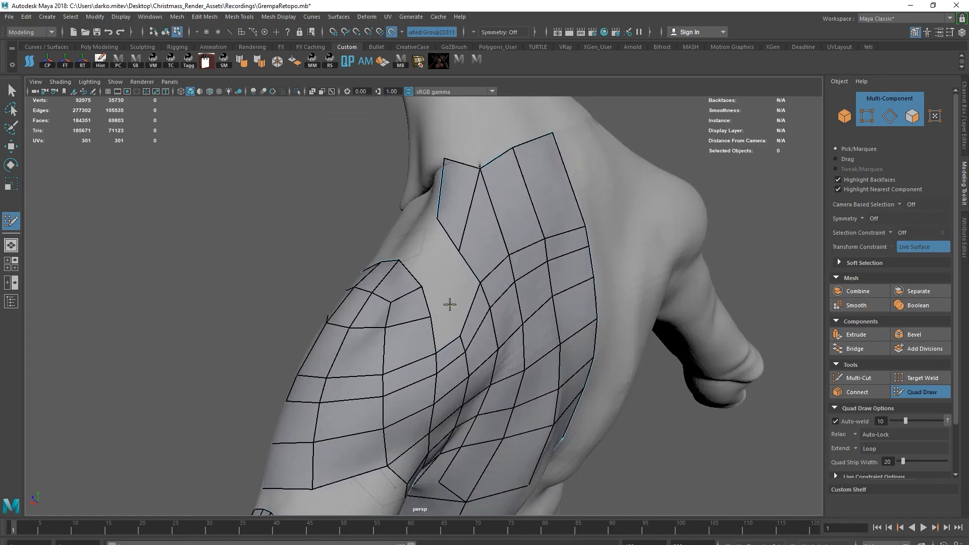
{"action": "left_click", "coordinate": [458, 276], "text": "shift"}
{"action": "left_click_drag", "start_coordinate": [457, 277], "coordinate": [462, 261], "text": "alt"}
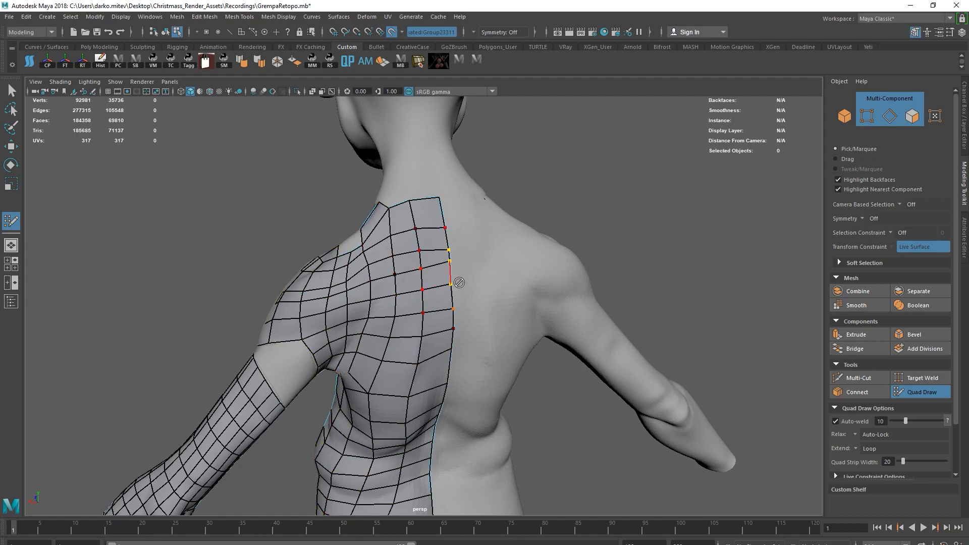
{"action": "left_click_drag", "start_coordinate": [360, 319], "coordinate": [538, 350], "text": "alt"}
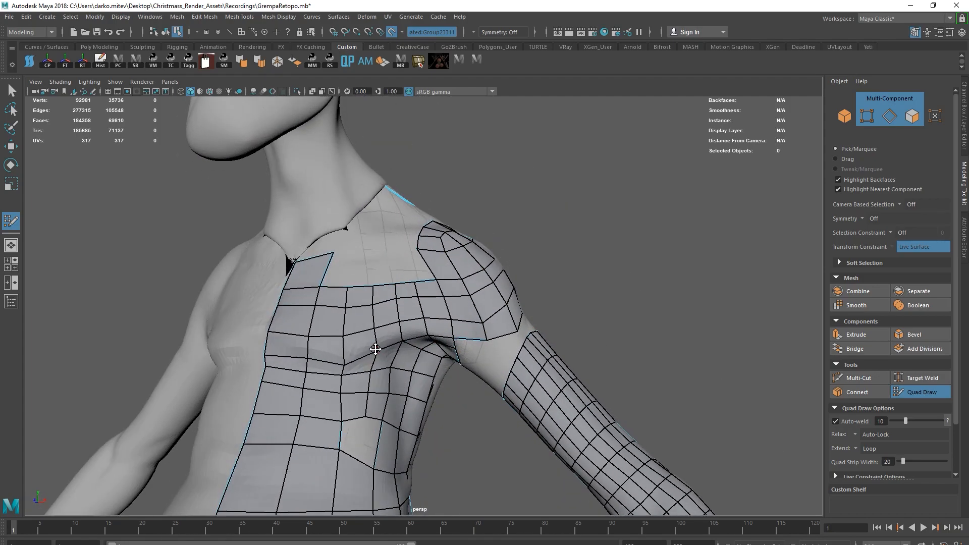
{"action": "mouse_move", "coordinate": [311, 365]}
{"action": "left_mouse_down", "text": "alt"}
{"action": "mouse_move", "coordinate": [266, 366]}
{"action": "mouse_move", "coordinate": [330, 365]}
{"action": "mouse_move", "coordinate": [303, 348]}
{"action": "left_mouse_up", "text": "alt"}
Isolate the low-poly body and check the border edge loops at the shoulder and upper-arm openings.
{"action": "key", "text": "w"}
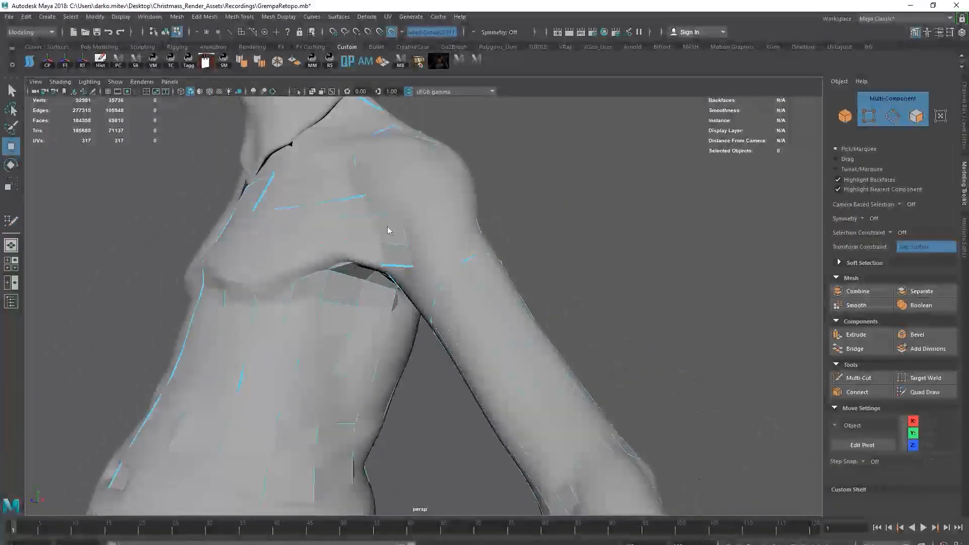
{"action": "key", "text": "F8"}
{"action": "key", "text": "ctrl+1"}
{"action": "key", "text": "F10"}
{"action": "double_click", "coordinate": [425, 283]}
{"action": "mouse_move", "coordinate": [426, 284]}
{"action": "left_mouse_down", "text": "alt"}
{"action": "mouse_move", "coordinate": [310, 279]}
{"action": "mouse_move", "coordinate": [478, 285]}
{"action": "mouse_move", "coordinate": [614, 383]}
{"action": "left_mouse_up", "text": "alt"}
{"action": "double_click", "coordinate": [348, 278]}
{"action": "key", "text": "F8"}
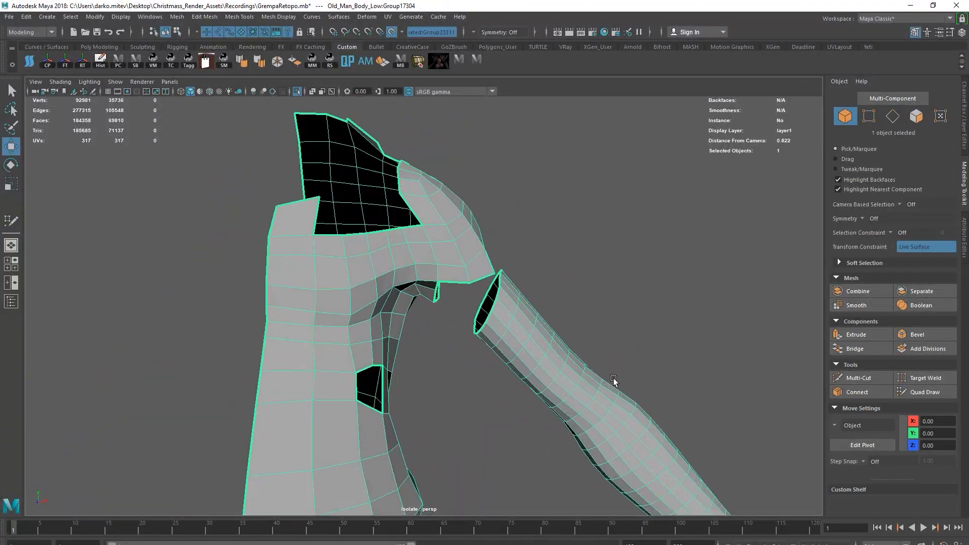
{"action": "scroll", "coordinate": [615, 383], "scroll_direction": "up", "scroll_amount": 5}
{"action": "left_click", "coordinate": [933, 395]}
{"action": "key", "text": "ctrl+1"}
Insert additional edge loops through the shoulder and side torso and close more of the armpit with quads.
{"action": "scroll", "coordinate": [565, 282], "scroll_direction": "down", "scroll_amount": 4}
{"action": "mouse_move", "coordinate": [565, 282]}
{"action": "left_mouse_down", "text": "alt"}
{"action": "mouse_move", "coordinate": [422, 231]}
{"action": "mouse_move", "coordinate": [426, 217]}
{"action": "mouse_move", "coordinate": [470, 228]}
{"action": "mouse_move", "coordinate": [437, 228]}
{"action": "mouse_move", "coordinate": [326, 284]}
{"action": "mouse_move", "coordinate": [354, 298]}
{"action": "left_mouse_up", "text": "alt"}
{"action": "left_click", "coordinate": [422, 230], "text": "ctrl"}
{"action": "left_click", "coordinate": [426, 217], "text": "ctrl"}
{"action": "left_click", "coordinate": [413, 231], "text": "ctrl"}
{"action": "left_click", "coordinate": [402, 231], "text": "ctrl"}
{"action": "left_click", "coordinate": [432, 348], "text": "ctrl"}
{"action": "mouse_move", "coordinate": [432, 348]}
{"action": "left_mouse_down", "text": "alt"}
{"action": "mouse_move", "coordinate": [493, 272]}
{"action": "mouse_move", "coordinate": [443, 288]}
{"action": "mouse_move", "coordinate": [430, 238]}
{"action": "mouse_move", "coordinate": [396, 242]}
{"action": "left_mouse_up", "text": "alt"}
{"action": "left_click", "coordinate": [443, 288], "text": "ctrl"}
{"action": "left_click_drag", "start_coordinate": [515, 209], "coordinate": [451, 293], "text": "alt"}
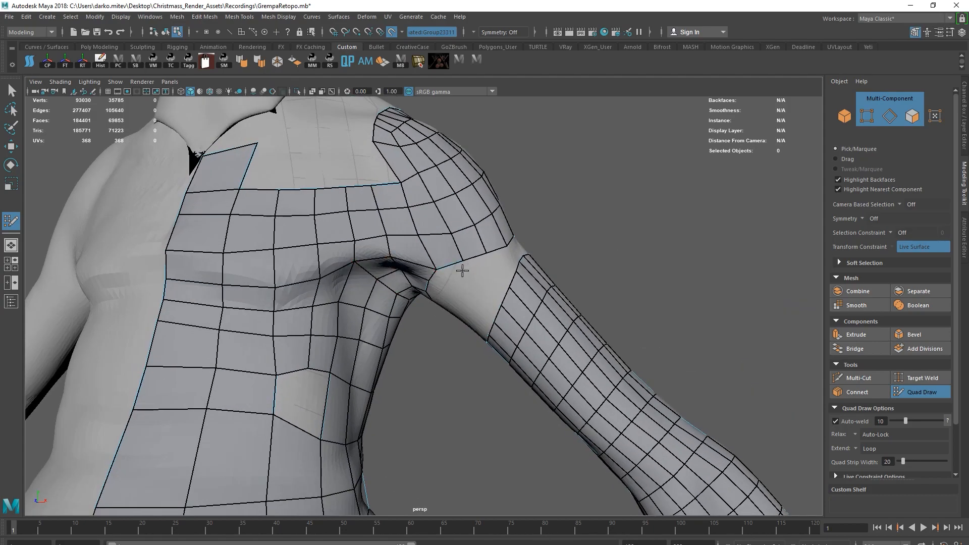
Isolate the low-poly body again and compare the edge loops around the armhole and the arm's open end.
{"action": "scroll", "coordinate": [446, 273], "scroll_direction": "up", "scroll_amount": 5}
{"action": "key", "text": "w"}
{"action": "right_click_drag", "start_coordinate": [513, 195], "coordinate": [519, 172]}
{"action": "double_click", "coordinate": [490, 205]}
{"action": "key", "text": "ctrl+1"}
{"action": "scroll", "coordinate": [538, 266], "scroll_direction": "down", "scroll_amount": 6}
{"action": "double_click", "coordinate": [492, 284], "text": "shift"}
{"action": "right_click_drag", "start_coordinate": [492, 285], "coordinate": [536, 337], "text": "shift"}
{"action": "scroll", "coordinate": [536, 338], "scroll_direction": "up", "scroll_amount": 5}
{"action": "left_click_drag", "start_coordinate": [536, 338], "coordinate": [339, 287], "text": "alt"}
{"action": "right_click_drag", "start_coordinate": [349, 242], "coordinate": [375, 215]}
{"action": "left_click", "coordinate": [912, 393]}
{"action": "key", "text": "ctrl+1"}
Fill the gap between the shoulder and the upper arm with Quad Draw quads.
{"action": "mouse_move", "coordinate": [454, 293]}
{"action": "left_mouse_down", "text": "alt"}
{"action": "mouse_move", "coordinate": [527, 302]}
{"action": "mouse_move", "coordinate": [364, 283]}
{"action": "mouse_move", "coordinate": [389, 272]}
{"action": "left_mouse_up", "text": "alt"}
{"action": "left_click", "coordinate": [530, 307], "text": "ctrl"}
{"action": "left_click_drag", "start_coordinate": [376, 262], "coordinate": [386, 258], "text": "shift"}
{"action": "mouse_move", "coordinate": [348, 287]}
{"action": "left_mouse_down", "text": "shift"}
{"action": "mouse_move", "coordinate": [331, 306]}
{"action": "mouse_move", "coordinate": [492, 310]}
{"action": "mouse_move", "coordinate": [510, 326]}
{"action": "left_mouse_up", "text": "shift"}
Move vertices and edges on the elbow so the loops follow its bend.
{"action": "scroll", "coordinate": [547, 346], "scroll_direction": "down", "scroll_amount": 4}
{"action": "middle_click_drag", "start_coordinate": [656, 399], "coordinate": [571, 340], "text": "alt"}
{"action": "scroll", "coordinate": [571, 340], "scroll_direction": "up", "scroll_amount": 6}
{"action": "left_click_drag", "start_coordinate": [571, 340], "coordinate": [497, 328], "text": "alt"}
{"action": "left_click_drag", "start_coordinate": [428, 303], "coordinate": [435, 349], "text": "alt"}
{"action": "mouse_move", "coordinate": [456, 272]}
{"action": "left_mouse_down"}
{"action": "mouse_move", "coordinate": [478, 292]}
{"action": "mouse_move", "coordinate": [420, 298]}
{"action": "mouse_move", "coordinate": [396, 343]}
{"action": "left_mouse_up"}
{"action": "left_click_drag", "start_coordinate": [437, 284], "coordinate": [438, 305], "text": "alt"}
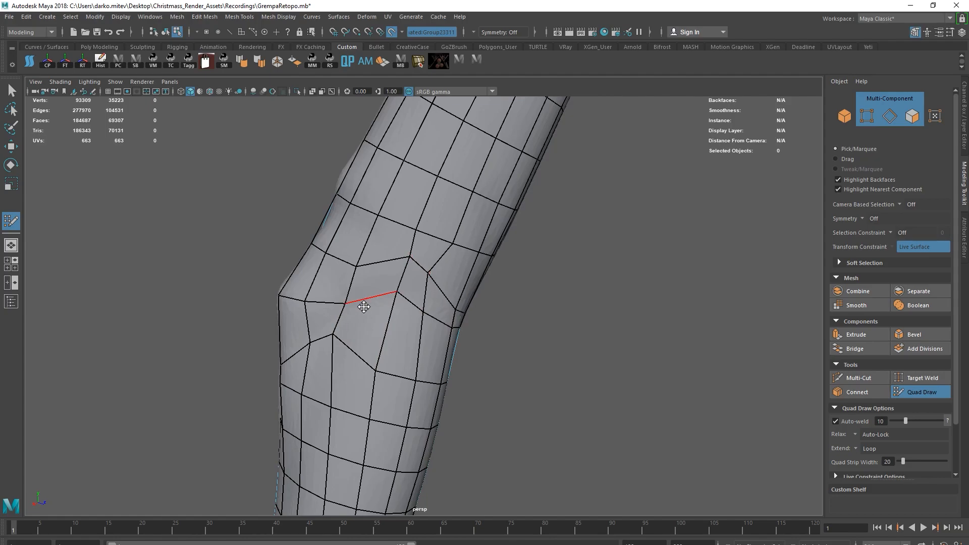
Refine the vertex spacing on the inner and outer sides of the elbow with Quad Draw.
{"action": "left_click_drag", "start_coordinate": [423, 387], "coordinate": [482, 352], "text": "alt"}
{"action": "left_click_drag", "start_coordinate": [528, 244], "coordinate": [458, 443], "text": "alt"}
{"action": "left_click_drag", "start_coordinate": [403, 424], "coordinate": [536, 351], "text": "alt"}
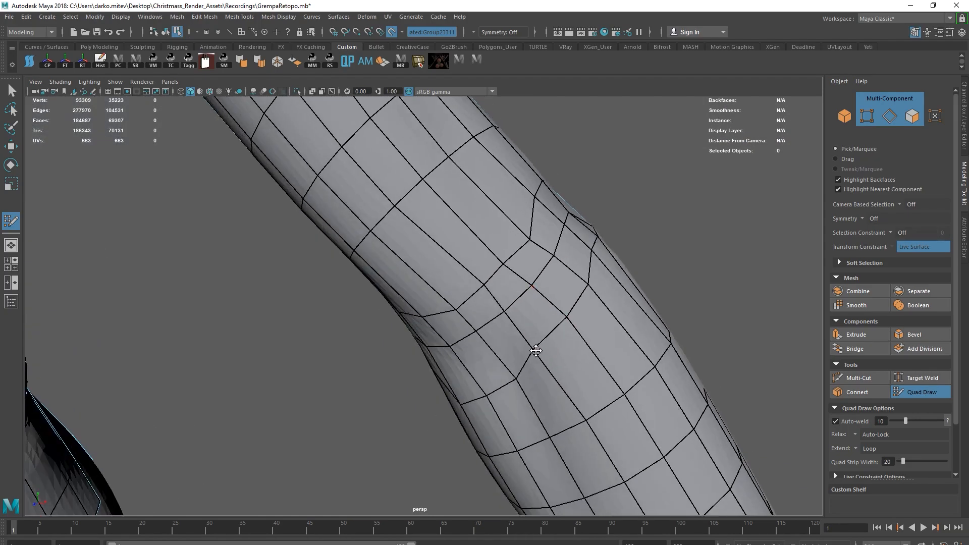
{"action": "left_click_drag", "start_coordinate": [478, 296], "coordinate": [428, 263], "text": "alt"}
{"action": "scroll", "coordinate": [483, 277], "scroll_direction": "down", "scroll_amount": 5}
{"action": "scroll", "coordinate": [336, 316], "scroll_direction": "up", "scroll_amount": 5}
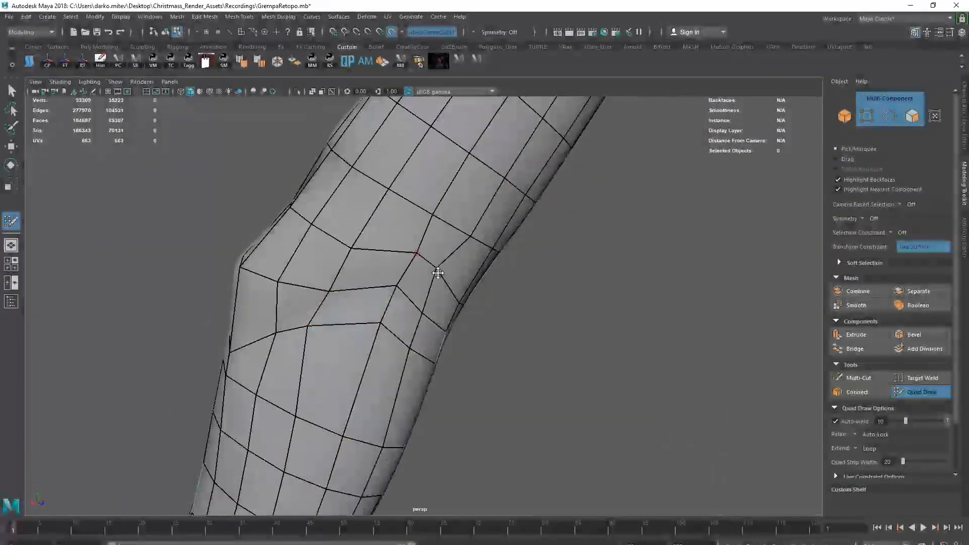
{"action": "mouse_move", "coordinate": [435, 335]}
{"action": "left_mouse_down", "text": "alt"}
{"action": "mouse_move", "coordinate": [469, 316]}
{"action": "mouse_move", "coordinate": [595, 352]}
{"action": "mouse_move", "coordinate": [581, 356]}
{"action": "mouse_move", "coordinate": [588, 374]}
{"action": "mouse_move", "coordinate": [493, 301]}
{"action": "mouse_move", "coordinate": [430, 303]}
{"action": "mouse_move", "coordinate": [559, 256]}
{"action": "left_mouse_up", "text": "alt"}
Insert two edge loops around the elbow with Multi-Cut.
{"action": "scroll", "coordinate": [595, 353], "scroll_direction": "down", "scroll_amount": 4}
{"action": "key", "text": "ctrl+shift+x"}
{"action": "middle_click", "coordinate": [541, 361], "text": "ctrl"}
{"action": "middle_click", "coordinate": [559, 349], "text": "ctrl"}
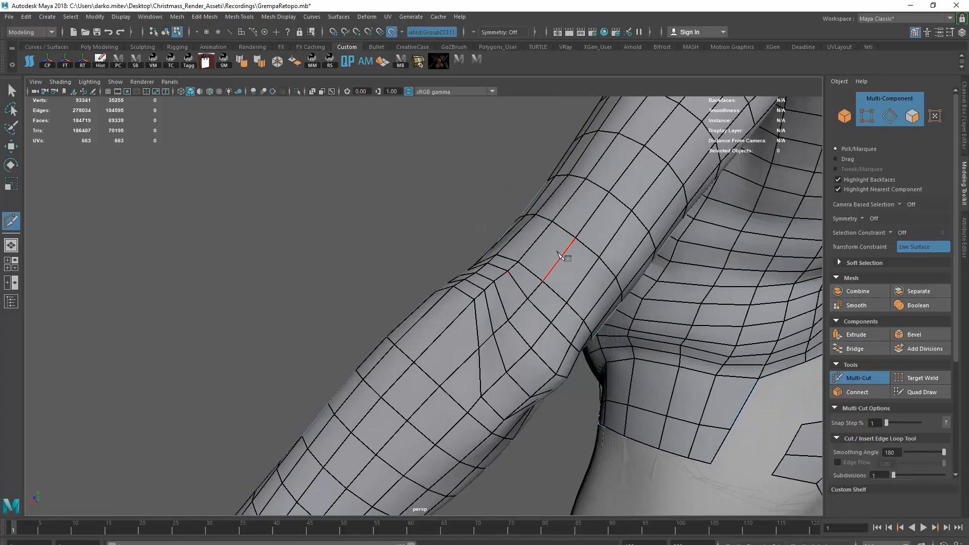
Cut an additional edge path across the outside of the elbow with Multi-Cut.
{"action": "left_click_drag", "start_coordinate": [490, 319], "coordinate": [468, 313], "text": "alt"}
{"action": "left_click", "coordinate": [519, 282]}
{"action": "scroll", "coordinate": [469, 314], "scroll_direction": "up", "scroll_amount": 3}
{"action": "left_click", "coordinate": [502, 307]}
{"action": "left_click", "coordinate": [498, 335]}
{"action": "left_click", "coordinate": [506, 391]}
{"action": "left_click", "coordinate": [535, 422]}
{"action": "left_click_drag", "start_coordinate": [535, 422], "coordinate": [474, 274], "text": "alt"}
{"action": "left_click", "coordinate": [484, 379]}
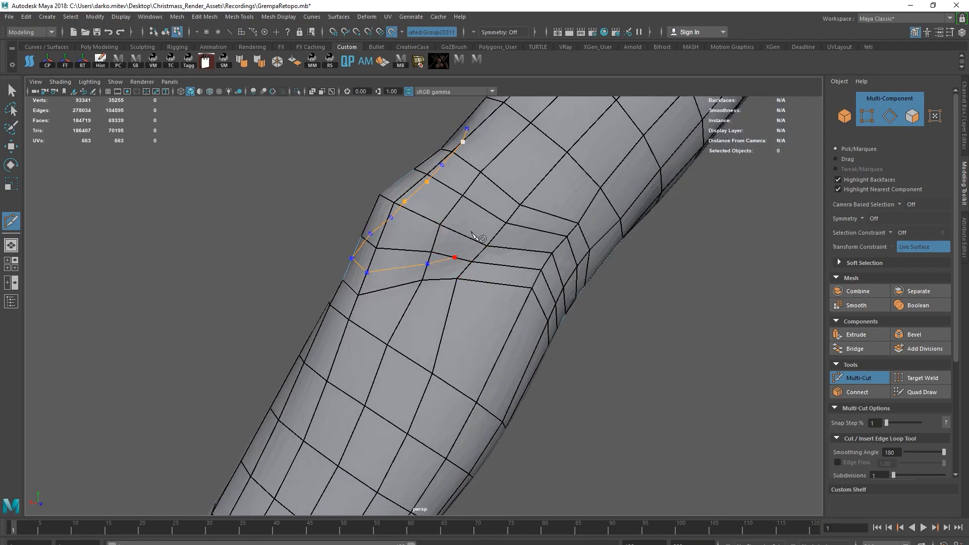
Carry the Multi-Cut path around the remaining side of the elbow and connect it to the existing edges.
{"action": "left_click", "coordinate": [528, 163]}
{"action": "left_click_drag", "start_coordinate": [528, 163], "coordinate": [580, 285], "text": "alt"}
{"action": "left_click", "coordinate": [608, 327]}
{"action": "left_click_drag", "start_coordinate": [609, 327], "coordinate": [477, 298], "text": "alt"}
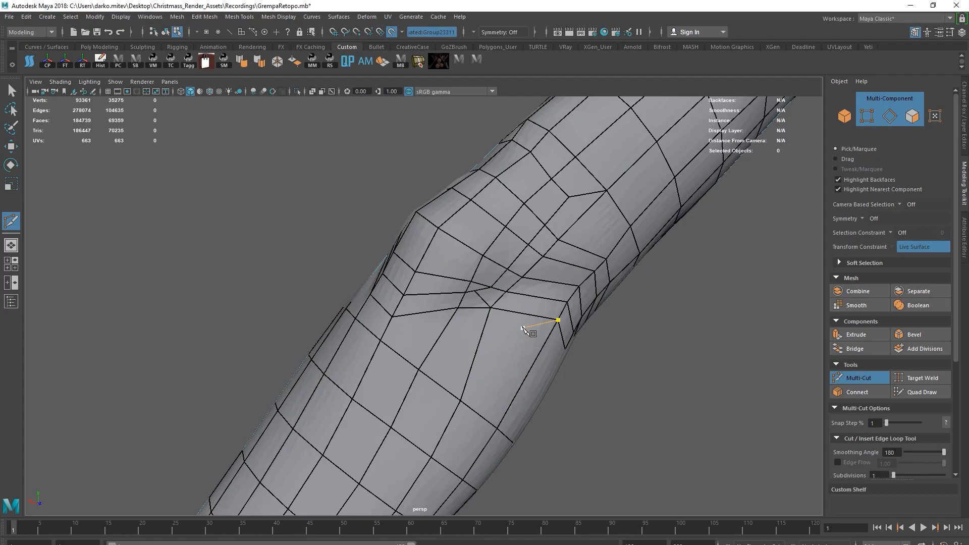
{"action": "right_click", "coordinate": [523, 328]}
{"action": "scroll", "coordinate": [523, 328], "scroll_direction": "down", "scroll_amount": 4}
{"action": "left_click_drag", "start_coordinate": [523, 328], "coordinate": [900, 402], "text": "alt"}
{"action": "scroll", "coordinate": [454, 333], "scroll_direction": "down", "scroll_amount": 4}
{"action": "mouse_move", "coordinate": [656, 313]}
{"action": "left_mouse_down", "text": "alt"}
{"action": "mouse_move", "coordinate": [415, 277]}
{"action": "mouse_move", "coordinate": [374, 333]}
{"action": "mouse_move", "coordinate": [471, 287]}
{"action": "mouse_move", "coordinate": [457, 290]}
{"action": "left_mouse_up", "text": "alt"}
{"action": "left_click", "coordinate": [472, 288], "text": "ctrl"}
Even out the new edge loops around the elbow with Quad Draw.
{"action": "key", "text": "ctrl+shift+q"}
{"action": "mouse_move", "coordinate": [457, 290]}
{"action": "left_mouse_down", "text": "alt"}
{"action": "mouse_move", "coordinate": [426, 295]}
{"action": "mouse_move", "coordinate": [450, 389]}
{"action": "mouse_move", "coordinate": [430, 342]}
{"action": "mouse_move", "coordinate": [511, 310]}
{"action": "mouse_move", "coordinate": [427, 393]}
{"action": "mouse_move", "coordinate": [470, 398]}
{"action": "left_mouse_up", "text": "alt"}
{"action": "right_click_drag", "start_coordinate": [413, 366], "coordinate": [474, 371], "text": "alt"}
{"action": "left_click_drag", "start_coordinate": [475, 371], "coordinate": [386, 308], "text": "alt"}
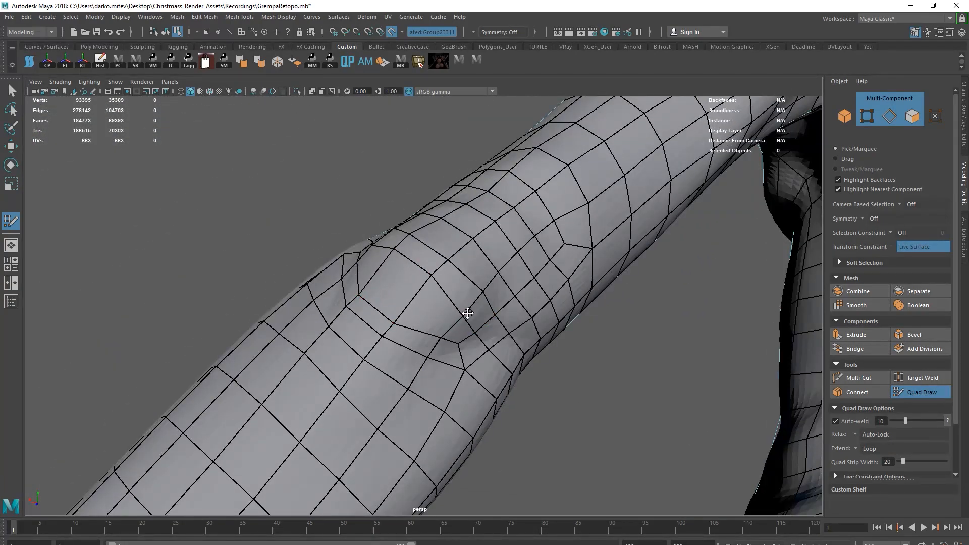
{"action": "left_click_drag", "start_coordinate": [468, 313], "coordinate": [517, 308], "text": "alt"}
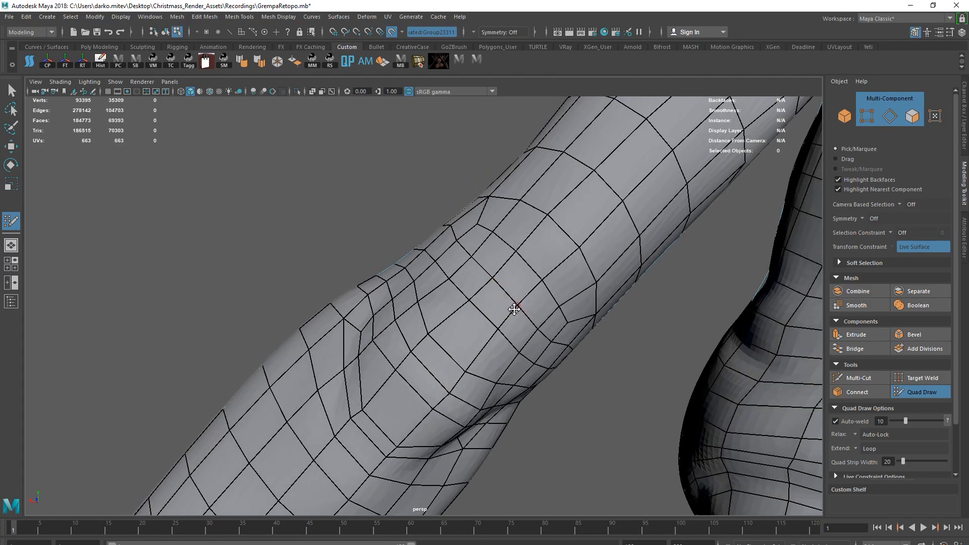
{"action": "right_click_drag", "start_coordinate": [509, 314], "coordinate": [429, 303], "text": "alt"}
Isolate the retopologized mesh and examine its overall edge flow.
{"action": "key", "text": "w"}
{"action": "mouse_move", "coordinate": [429, 303]}
{"action": "left_mouse_down", "text": "alt"}
{"action": "mouse_move", "coordinate": [400, 244]}
{"action": "mouse_move", "coordinate": [478, 361]}
{"action": "mouse_move", "coordinate": [435, 337]}
{"action": "left_mouse_up", "text": "alt"}
{"action": "key", "text": "ctrl+1"}
{"action": "left_click", "coordinate": [400, 244]}
{"action": "key", "text": "ctrl+1"}
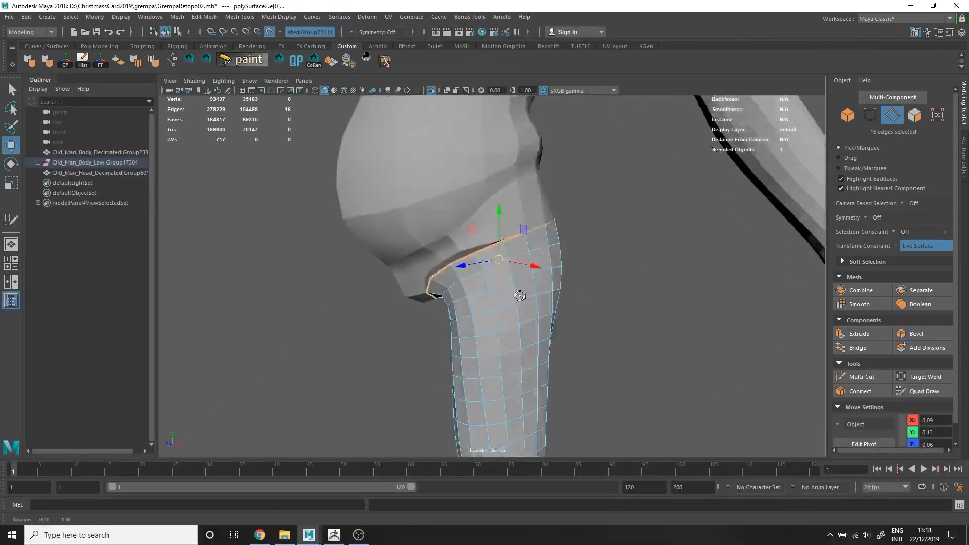
{"action": "right_click_drag", "start_coordinate": [515, 222], "coordinate": [515, 198]}
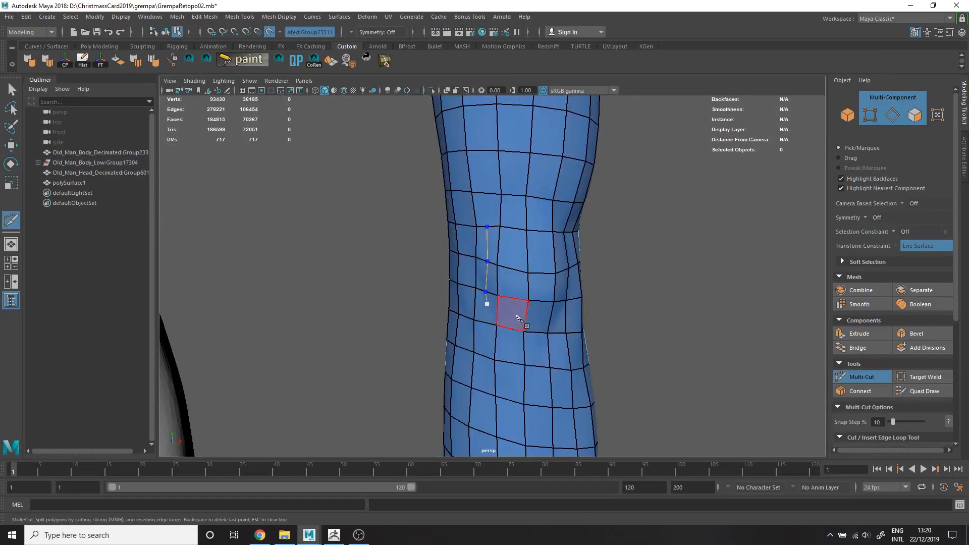
Cut extra edges into the knee area of the leg mesh with Multi-Cut.
{"action": "left_click", "coordinate": [526, 320]}
{"action": "left_click", "coordinate": [551, 316]}
{"action": "mouse_move", "coordinate": [551, 317]}
{"action": "left_mouse_down", "text": "alt"}
{"action": "mouse_move", "coordinate": [516, 322]}
{"action": "mouse_move", "coordinate": [542, 311]}
{"action": "mouse_move", "coordinate": [528, 306]}
{"action": "mouse_move", "coordinate": [605, 308]}
{"action": "mouse_move", "coordinate": [545, 301]}
{"action": "left_mouse_up", "text": "alt"}
{"action": "left_click", "coordinate": [529, 305]}
{"action": "left_click", "coordinate": [563, 326]}
{"action": "right_click", "coordinate": [563, 326]}
{"action": "left_click", "coordinate": [540, 300]}
{"action": "left_click", "coordinate": [524, 323]}
Relax the vertices around and below the kneecap with Quad Draw.
{"action": "left_click", "coordinate": [912, 393]}
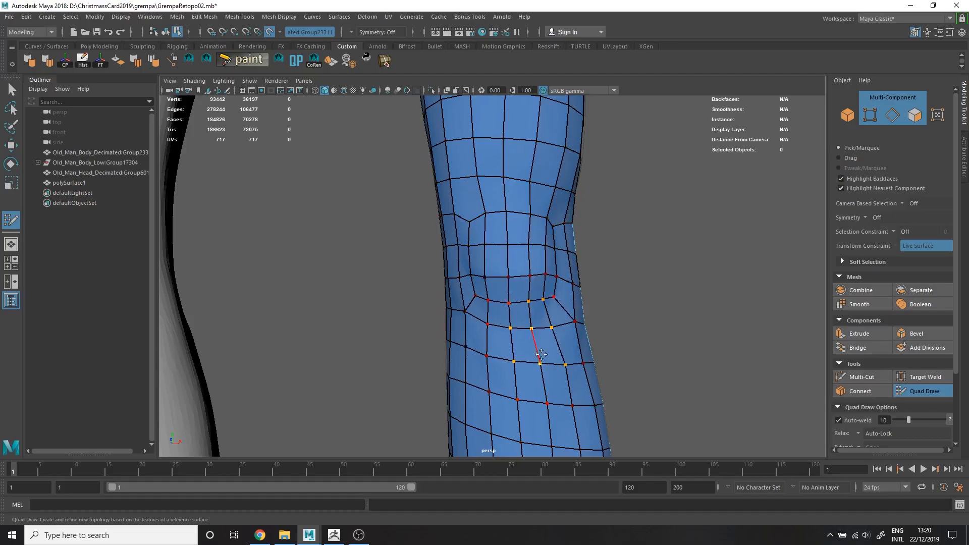
{"action": "right_click_drag", "start_coordinate": [542, 362], "coordinate": [434, 353], "text": "alt"}
{"action": "left_click_drag", "start_coordinate": [434, 354], "coordinate": [547, 338], "text": "alt"}
{"action": "right_click_drag", "start_coordinate": [548, 337], "coordinate": [768, 353], "text": "alt"}
Cut a vertical edge path up one side of the knee with Multi-Cut.
{"action": "left_click", "coordinate": [862, 377]}
{"action": "left_click_drag", "start_coordinate": [485, 297], "coordinate": [437, 292], "text": "alt"}
{"action": "left_click", "coordinate": [438, 298]}
{"action": "left_click", "coordinate": [438, 268]}
{"action": "left_click", "coordinate": [434, 240]}
{"action": "left_click", "coordinate": [430, 211]}
{"action": "right_click", "coordinate": [430, 212]}
Cut another vertical edge path along the back of the knee and adjust the surrounding vertices with Quad Draw.
{"action": "left_click_drag", "start_coordinate": [530, 242], "coordinate": [497, 245], "text": "alt"}
{"action": "right_click_drag", "start_coordinate": [498, 244], "coordinate": [517, 227], "text": "alt"}
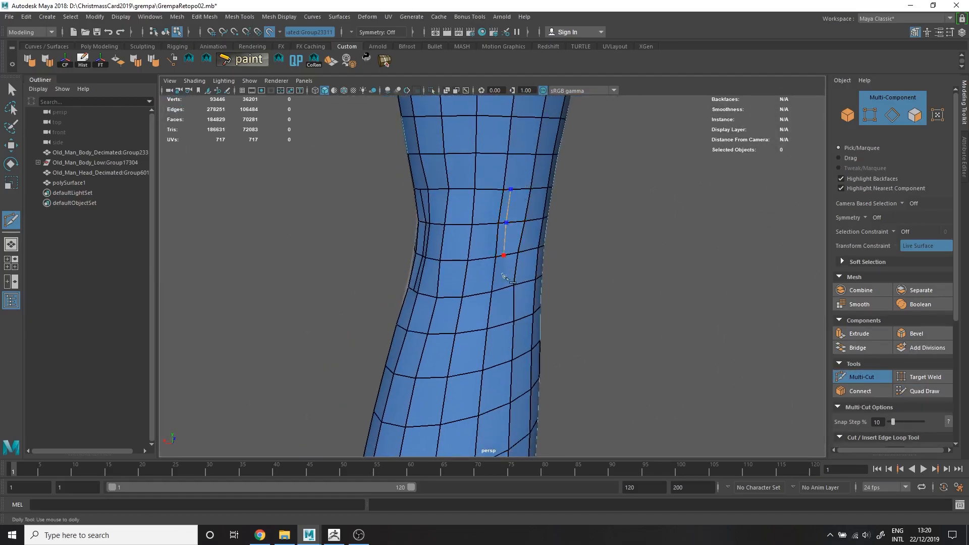
{"action": "left_click", "coordinate": [500, 289]}
{"action": "right_click", "coordinate": [500, 290]}
{"action": "left_click_drag", "start_coordinate": [525, 283], "coordinate": [489, 268], "text": "alt"}
{"action": "left_click", "coordinate": [924, 392]}
{"action": "left_click_drag", "start_coordinate": [503, 202], "coordinate": [535, 169], "text": "alt"}
Extend the vertical cut farther up the leg with Multi-Cut.
{"action": "left_click", "coordinate": [861, 377]}
{"action": "left_click_drag", "start_coordinate": [565, 323], "coordinate": [509, 328], "text": "alt"}
{"action": "left_click", "coordinate": [492, 327]}
{"action": "left_click", "coordinate": [510, 116]}
{"action": "right_click", "coordinate": [509, 118]}
Isolate the leg mesh and examine its edge loops around the knee and thigh.
{"action": "key", "text": "w"}
{"action": "key", "text": "F8"}
{"action": "key", "text": "ctrl+1"}
{"action": "right_click_drag", "start_coordinate": [517, 268], "coordinate": [516, 237]}
{"action": "left_click", "coordinate": [505, 141]}
{"action": "double_click", "coordinate": [504, 142]}
{"action": "right_click_drag", "start_coordinate": [485, 291], "coordinate": [445, 308], "text": "shift"}
{"action": "left_click_drag", "start_coordinate": [492, 323], "coordinate": [528, 285], "text": "alt"}
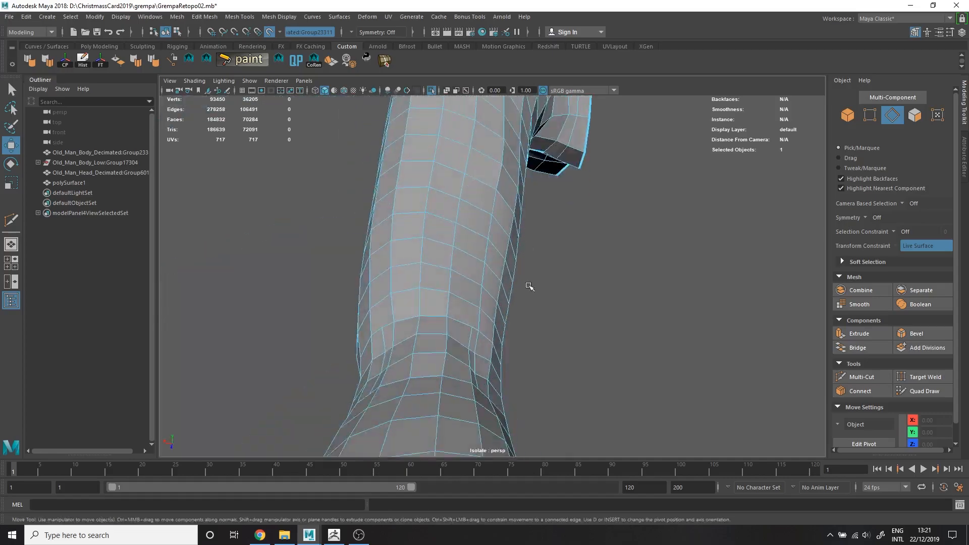
{"action": "right_click_drag", "start_coordinate": [528, 285], "coordinate": [484, 275], "text": "alt"}
Show the full scene again, insert an edge loop on the leg and even out its spacing with Quad Draw.
{"action": "left_click", "coordinate": [929, 392]}
{"action": "key", "text": "ctrl+1"}
{"action": "right_click_drag", "start_coordinate": [535, 303], "coordinate": [586, 323], "text": "alt"}
{"action": "left_click", "coordinate": [588, 326], "text": "ctrl"}
{"action": "mouse_move", "coordinate": [504, 337]}
{"action": "left_mouse_down", "text": "alt"}
{"action": "mouse_move", "coordinate": [360, 339]}
{"action": "mouse_move", "coordinate": [447, 316]}
{"action": "left_mouse_up", "text": "alt"}
{"action": "left_click", "coordinate": [314, 342], "text": "ctrl"}
Cut short connecting edges above the back of the knee with Multi-Cut.
{"action": "left_click", "coordinate": [845, 378]}
{"action": "left_click", "coordinate": [480, 256]}
{"action": "left_click", "coordinate": [498, 290]}
{"action": "right_click", "coordinate": [497, 291]}
{"action": "left_click_drag", "start_coordinate": [500, 292], "coordinate": [727, 298], "text": "alt"}
{"action": "left_click", "coordinate": [786, 293]}
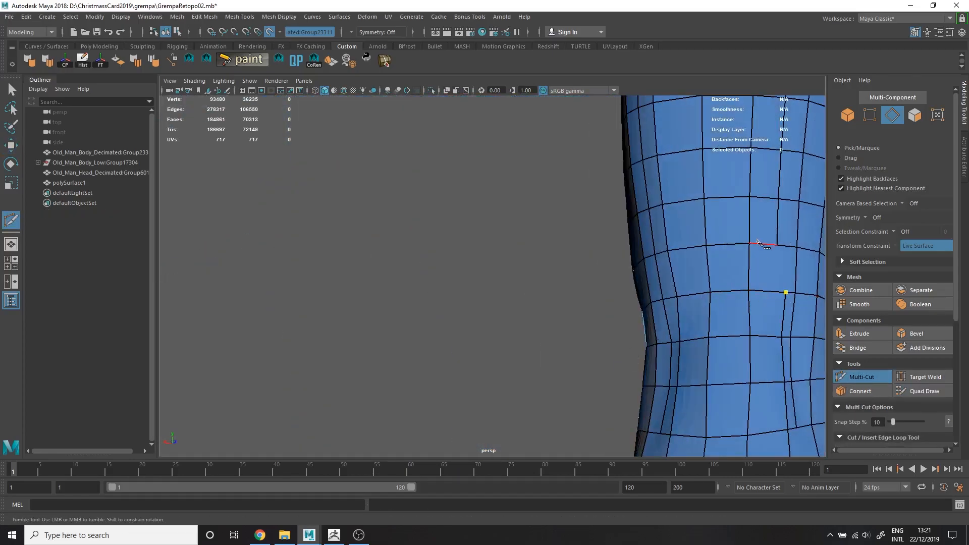
{"action": "left_click", "coordinate": [778, 245]}
{"action": "right_click", "coordinate": [778, 246]}
Cut edges below the back of the knee to join the open vertical loops into the surrounding quads.
{"action": "right_click_drag", "start_coordinate": [778, 246], "coordinate": [687, 342], "text": "alt"}
{"action": "middle_click_drag", "start_coordinate": [688, 342], "coordinate": [661, 223], "text": "alt"}
{"action": "right_click_drag", "start_coordinate": [535, 252], "coordinate": [616, 287], "text": "alt"}
{"action": "left_click", "coordinate": [599, 287]}
{"action": "left_click", "coordinate": [596, 311]}
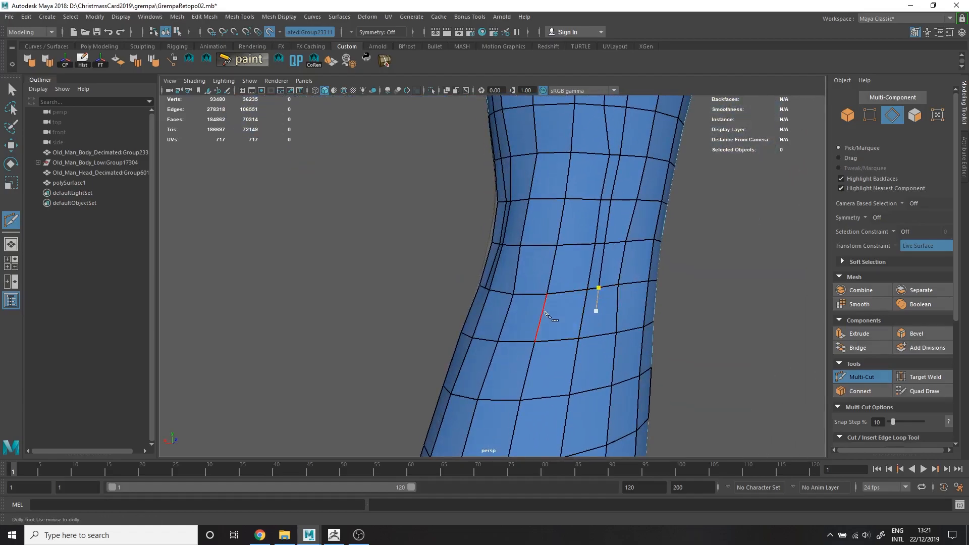
{"action": "left_click_drag", "start_coordinate": [546, 312], "coordinate": [446, 299], "text": "alt"}
{"action": "left_click", "coordinate": [411, 298]}
{"action": "right_click", "coordinate": [401, 280]}
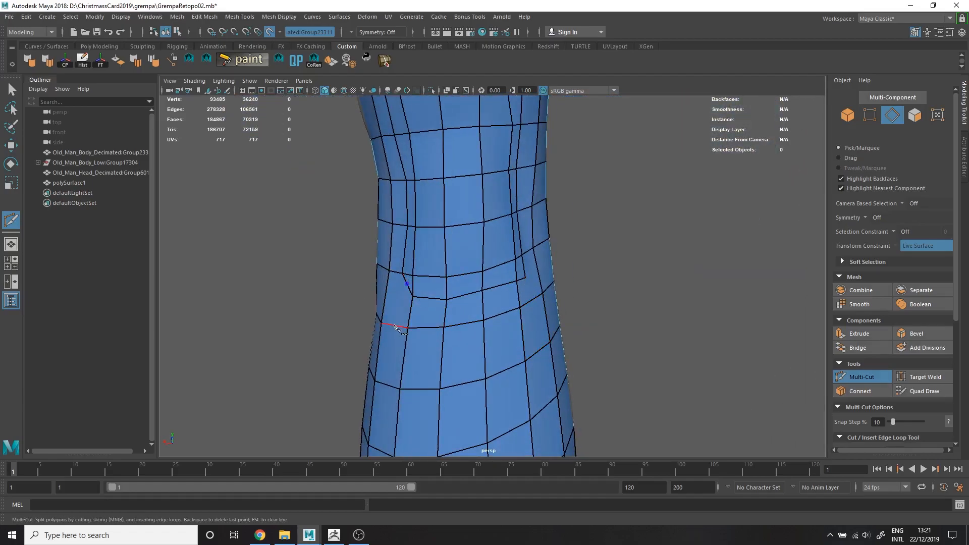
{"action": "left_click", "coordinate": [542, 293]}
{"action": "right_click", "coordinate": [543, 293]}
Relax the topology at the back of the knee with Quad Draw.
{"action": "mouse_move", "coordinate": [545, 294]}
{"action": "right_mouse_down", "text": "alt"}
{"action": "mouse_move", "coordinate": [525, 318]}
{"action": "mouse_move", "coordinate": [560, 308]}
{"action": "right_mouse_up", "text": "alt"}
{"action": "key", "text": "ctrl+shift+q"}
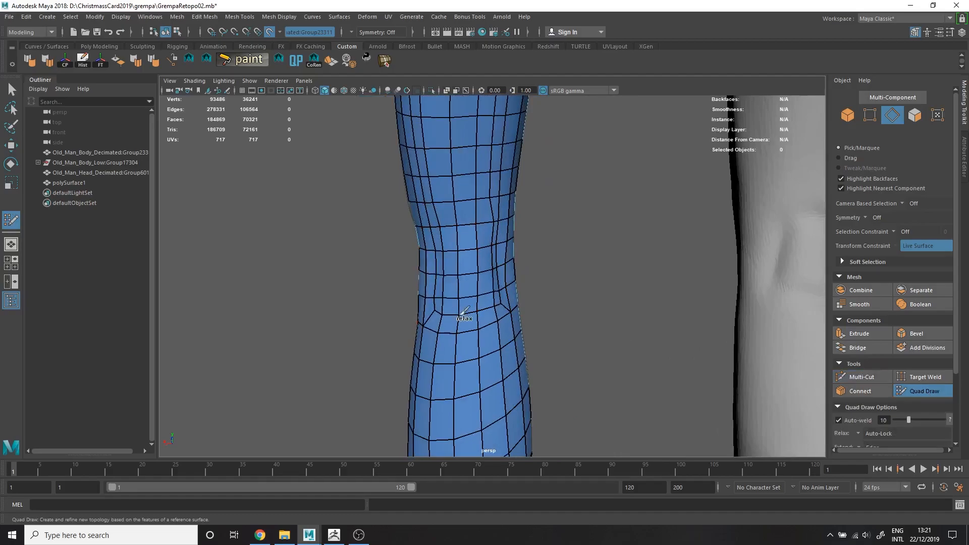
{"action": "middle_click_drag", "start_coordinate": [447, 206], "coordinate": [492, 323], "text": "alt"}
{"action": "left_click_drag", "start_coordinate": [492, 323], "coordinate": [491, 176], "text": "alt"}
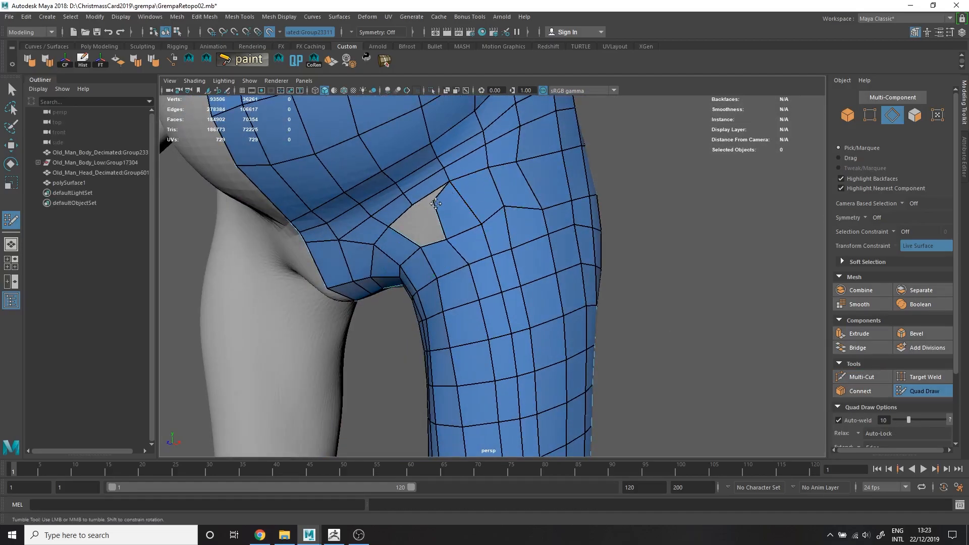
Close the remaining gap at the groin with Quad Draw and review the whole body mesh.
{"action": "right_click_drag", "start_coordinate": [479, 251], "coordinate": [429, 252], "text": "alt"}
{"action": "left_click_drag", "start_coordinate": [429, 253], "coordinate": [519, 273], "text": "alt"}
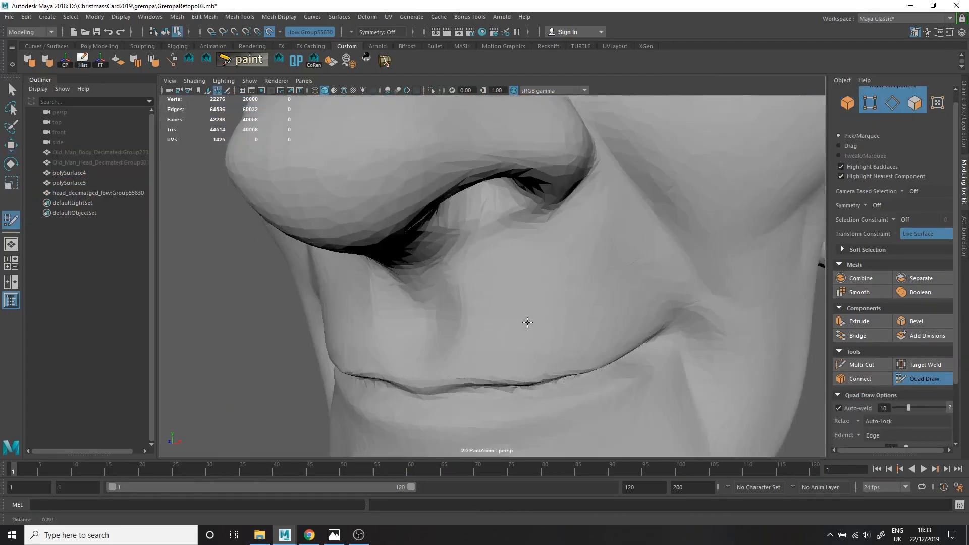
{"action": "right_click_drag", "start_coordinate": [528, 322], "coordinate": [534, 197], "text": "alt"}
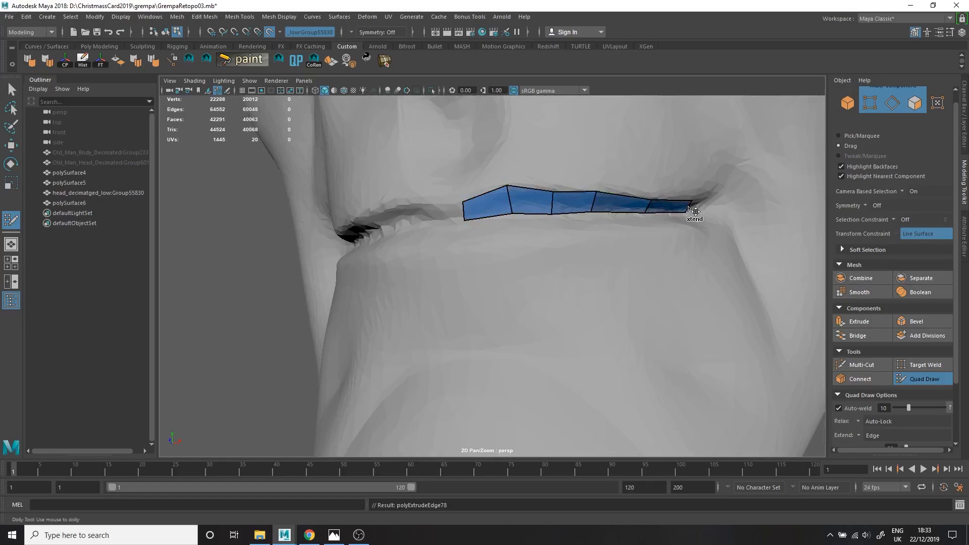
Extend the first lower-lip quads down from the strip along the mouth line with Quad Draw.
{"action": "key", "text": "space"}
{"action": "left_click_drag", "start_coordinate": [510, 254], "coordinate": [510, 225]}
{"action": "middle_click_drag", "start_coordinate": [500, 255], "coordinate": [488, 226], "text": "alt"}
{"action": "left_click_drag", "start_coordinate": [487, 226], "coordinate": [488, 250]}
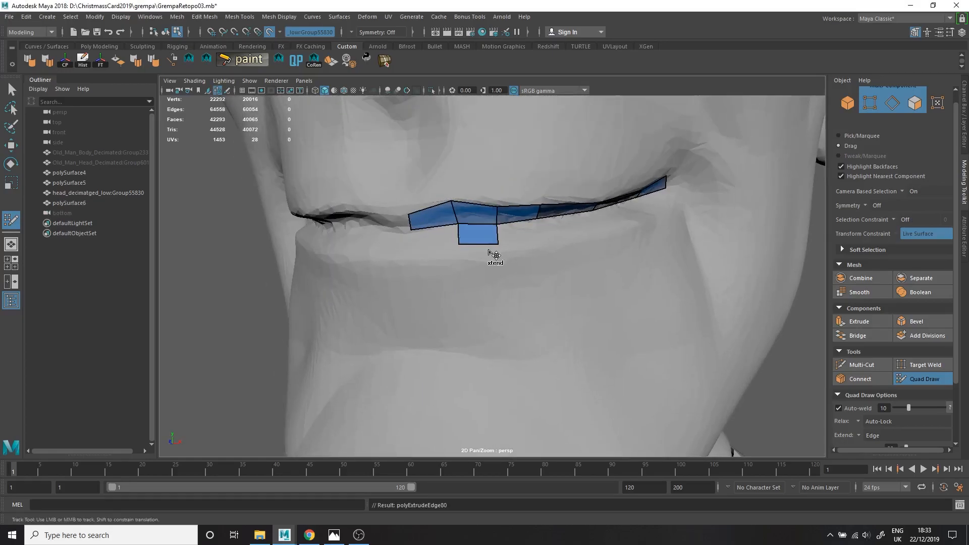
{"action": "right_click_drag", "start_coordinate": [489, 233], "coordinate": [487, 268], "text": "alt"}
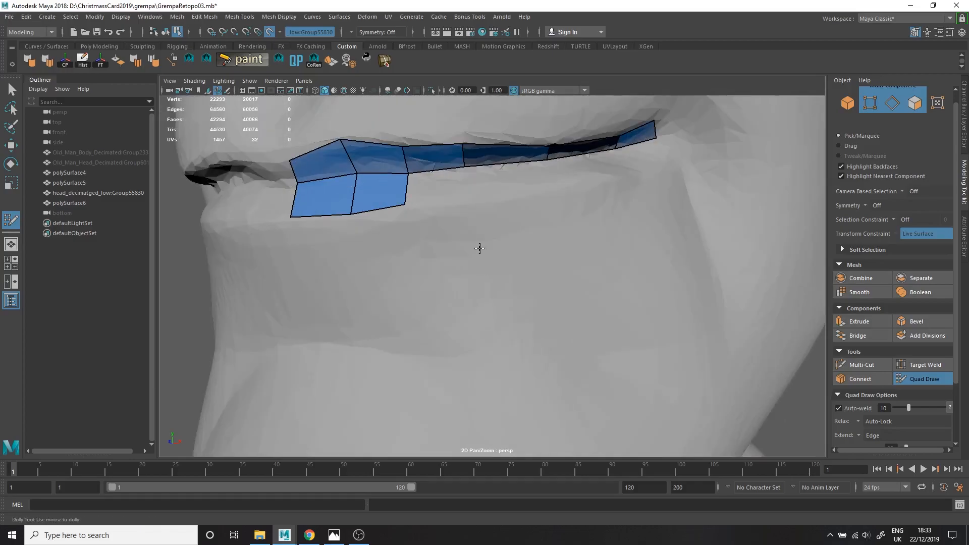
Continue the lower-lip row of quads to the corner of the mouth and close it there.
{"action": "left_click", "coordinate": [546, 183], "text": "shift"}
{"action": "left_click", "coordinate": [439, 188], "text": "shift"}
{"action": "left_click", "coordinate": [622, 173], "text": "shift"}
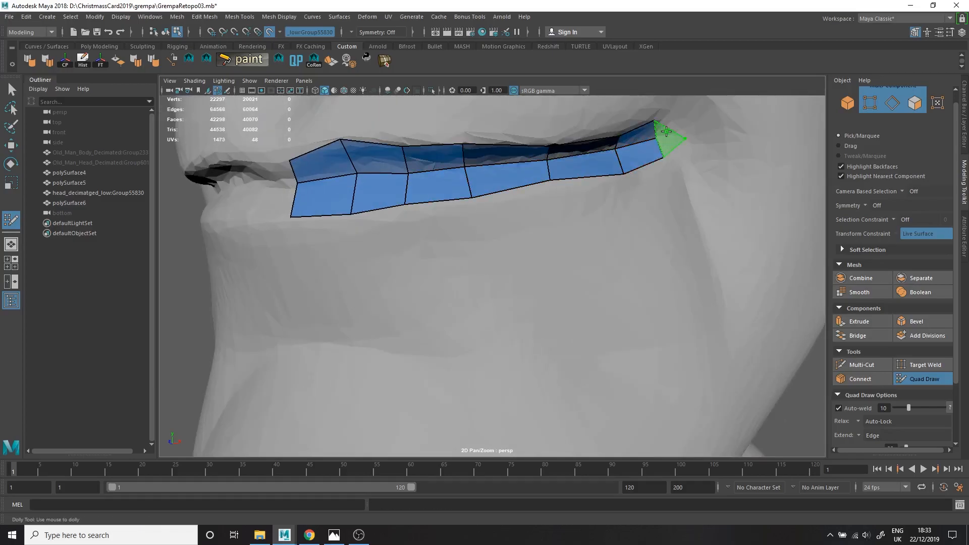
{"action": "middle_click_drag", "start_coordinate": [677, 146], "coordinate": [560, 275], "text": "alt"}
{"action": "key", "text": "ctrl+shift"}
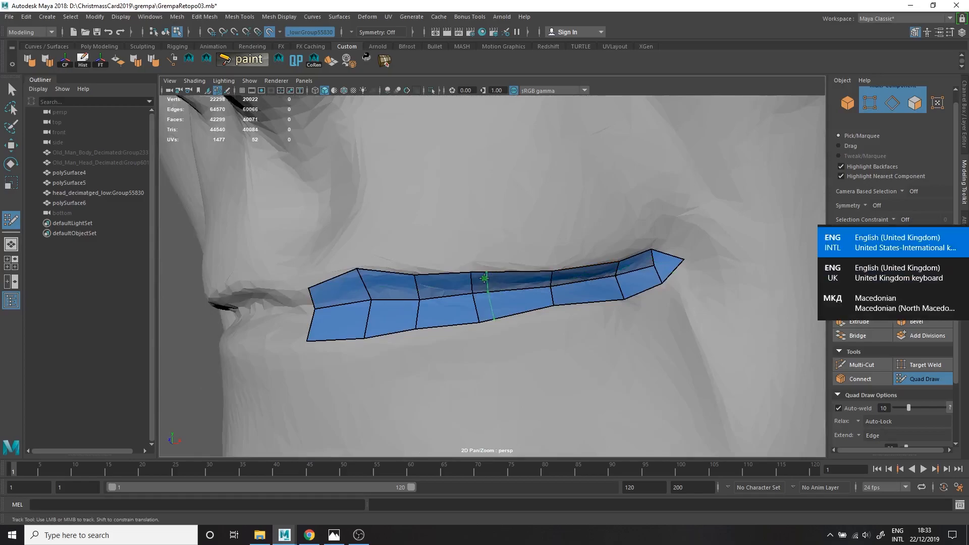
Adjust the vertices of the lip strip to follow the curve of the mouth.
{"action": "right_click_drag", "start_coordinate": [486, 277], "coordinate": [428, 299], "text": "alt"}
{"action": "left_click_drag", "start_coordinate": [451, 301], "coordinate": [543, 328], "text": "alt"}
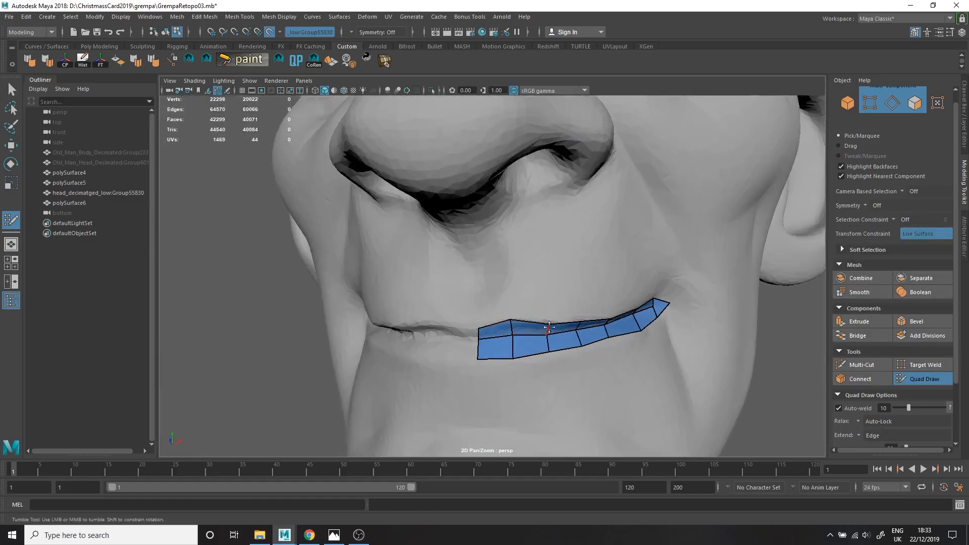
{"action": "left_click_drag", "start_coordinate": [644, 302], "coordinate": [580, 343], "text": "alt"}
{"action": "right_click_drag", "start_coordinate": [580, 343], "coordinate": [455, 320], "text": "alt"}
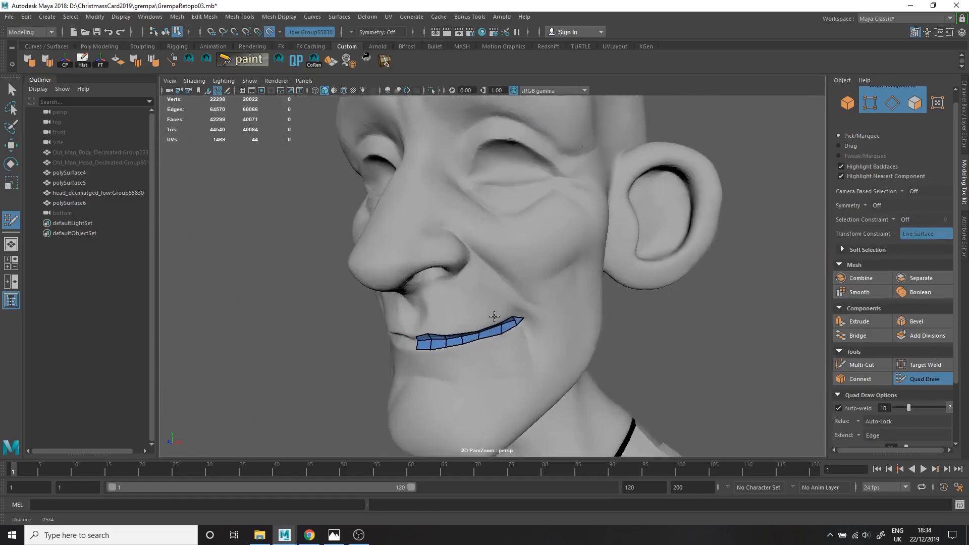
Place Quad Draw points on the side of the nose and fill the first quads there.
{"action": "right_click_drag", "start_coordinate": [394, 313], "coordinate": [434, 303], "text": "alt"}
{"action": "middle_click_drag", "start_coordinate": [394, 298], "coordinate": [455, 293], "text": "alt"}
{"action": "right_click_drag", "start_coordinate": [455, 292], "coordinate": [488, 274], "text": "alt"}
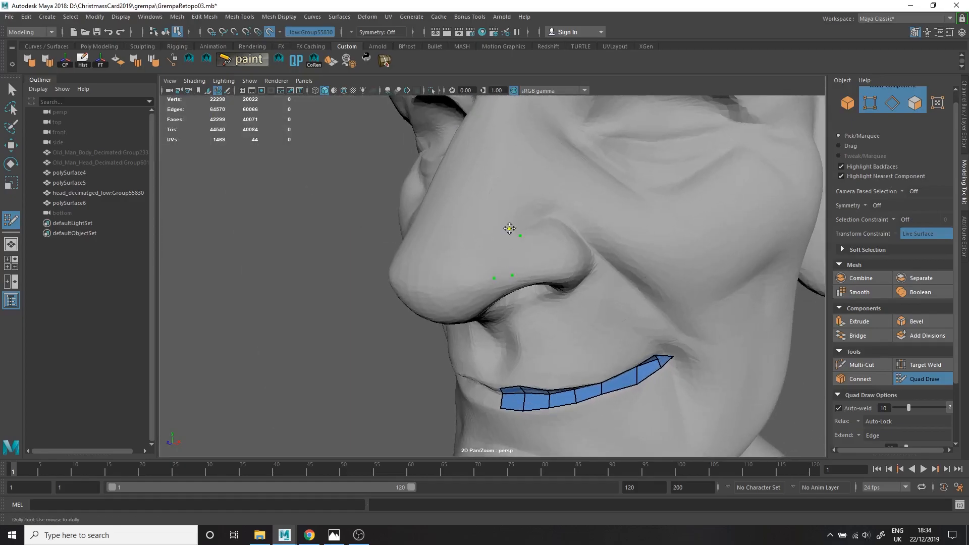
{"action": "left_click", "coordinate": [510, 229]}
{"action": "left_click", "coordinate": [509, 255], "text": "shift"}
{"action": "left_click_drag", "start_coordinate": [505, 268], "coordinate": [485, 346], "text": "alt"}
{"action": "right_click_drag", "start_coordinate": [484, 346], "coordinate": [525, 323], "text": "alt"}
{"action": "left_click_drag", "start_coordinate": [402, 340], "coordinate": [431, 301]}
{"action": "left_click_drag", "start_coordinate": [431, 301], "coordinate": [525, 218]}
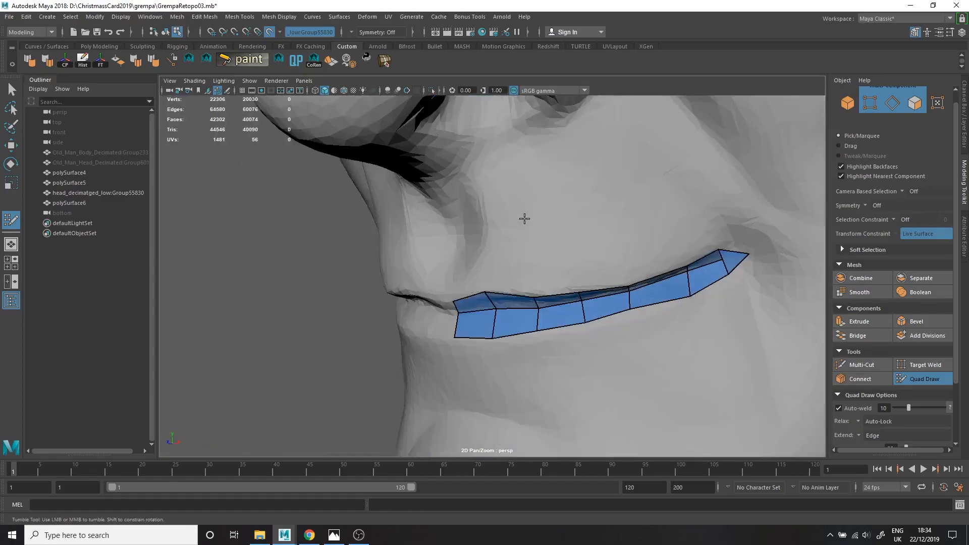
Build a quad strip from the centre of the upper lip up to the base of the nose.
{"action": "middle_click_drag", "start_coordinate": [525, 218], "coordinate": [457, 252], "text": "alt"}
{"action": "left_click_drag", "start_coordinate": [495, 273], "coordinate": [622, 411]}
{"action": "right_click_drag", "start_coordinate": [596, 383], "coordinate": [459, 368], "text": "alt"}
{"action": "left_click_drag", "start_coordinate": [459, 368], "coordinate": [431, 354], "text": "alt"}
{"action": "right_click_drag", "start_coordinate": [432, 353], "coordinate": [545, 293], "text": "alt"}
{"action": "left_click_drag", "start_coordinate": [549, 289], "coordinate": [540, 227], "text": "alt"}
{"action": "left_click_drag", "start_coordinate": [538, 182], "coordinate": [665, 184]}
{"action": "left_click_drag", "start_coordinate": [656, 192], "coordinate": [510, 247], "text": "alt"}
{"action": "left_click_drag", "start_coordinate": [534, 283], "coordinate": [564, 290]}
{"action": "left_click_drag", "start_coordinate": [524, 287], "coordinate": [581, 290], "text": "alt"}
Extend the quad strip around the nostril rim and along the nose tip.
{"action": "left_click_drag", "start_coordinate": [580, 290], "coordinate": [580, 318]}
{"action": "left_click", "coordinate": [444, 199], "text": "ctrl"}
{"action": "left_click", "coordinate": [417, 208], "text": "shift"}
{"action": "left_click_drag", "start_coordinate": [423, 211], "coordinate": [459, 167], "text": "alt"}
{"action": "left_click_drag", "start_coordinate": [458, 133], "coordinate": [423, 189]}
{"action": "left_click_drag", "start_coordinate": [423, 189], "coordinate": [465, 166], "text": "alt"}
{"action": "left_click_drag", "start_coordinate": [463, 166], "coordinate": [370, 176]}
{"action": "left_click_drag", "start_coordinate": [305, 244], "coordinate": [312, 405]}
{"action": "right_click_drag", "start_coordinate": [343, 398], "coordinate": [298, 409], "text": "alt"}
{"action": "mouse_move", "coordinate": [353, 398]}
{"action": "left_mouse_down", "text": "alt"}
{"action": "mouse_move", "coordinate": [402, 253]}
{"action": "mouse_move", "coordinate": [441, 313]}
{"action": "mouse_move", "coordinate": [435, 334]}
{"action": "left_mouse_up", "text": "alt"}
Display wireframe on the shaded head and extend the quad strip over the nose wing and down the nasolabial fold.
{"action": "left_click", "coordinate": [344, 91]}
{"action": "mouse_move", "coordinate": [441, 285]}
{"action": "left_mouse_down"}
{"action": "mouse_move", "coordinate": [406, 253]}
{"action": "mouse_move", "coordinate": [484, 151]}
{"action": "left_mouse_up"}
{"action": "left_click", "coordinate": [344, 91]}
{"action": "mouse_move", "coordinate": [523, 414]}
{"action": "left_mouse_down"}
{"action": "mouse_move", "coordinate": [508, 274]}
{"action": "mouse_move", "coordinate": [500, 278]}
{"action": "mouse_move", "coordinate": [513, 282]}
{"action": "left_mouse_up"}
{"action": "left_click", "coordinate": [500, 257], "text": "shift"}
{"action": "left_click", "coordinate": [344, 91]}
{"action": "right_click_drag", "start_coordinate": [513, 282], "coordinate": [509, 328], "text": "alt"}
{"action": "left_click_drag", "start_coordinate": [556, 326], "coordinate": [409, 318], "text": "alt"}
{"action": "left_click", "coordinate": [372, 280], "text": "ctrl"}
{"action": "mouse_move", "coordinate": [372, 280]}
{"action": "left_mouse_down", "text": "alt"}
{"action": "mouse_move", "coordinate": [424, 285]}
{"action": "mouse_move", "coordinate": [382, 286]}
{"action": "left_mouse_up", "text": "alt"}
{"action": "middle_click_drag", "start_coordinate": [382, 286], "coordinate": [329, 394], "text": "alt"}
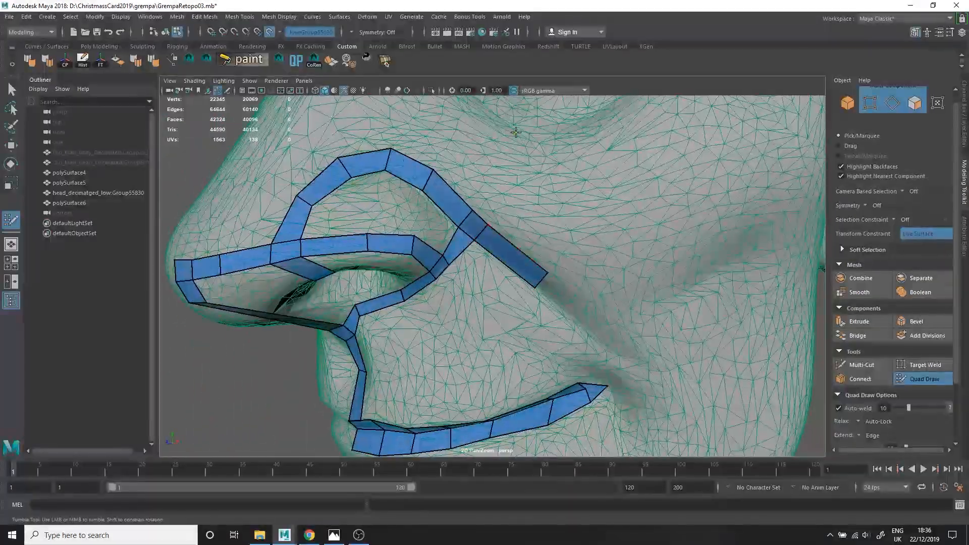
Hide the wireframe on the shaded head and extend the quad strip down the nasolabial fold, around the mouth corner and onto the chin.
{"action": "left_click_drag", "start_coordinate": [479, 215], "coordinate": [525, 133]}
{"action": "right_click_drag", "start_coordinate": [540, 172], "coordinate": [480, 198], "text": "alt"}
{"action": "left_click_drag", "start_coordinate": [480, 199], "coordinate": [467, 205], "text": "alt"}
{"action": "left_click", "coordinate": [345, 91]}
{"action": "left_click_drag", "start_coordinate": [505, 263], "coordinate": [454, 260], "text": "alt"}
{"action": "right_click_drag", "start_coordinate": [469, 260], "coordinate": [526, 263], "text": "alt"}
{"action": "left_click_drag", "start_coordinate": [525, 259], "coordinate": [604, 355]}
{"action": "left_click_drag", "start_coordinate": [604, 361], "coordinate": [608, 389], "text": "alt"}
{"action": "middle_click_drag", "start_coordinate": [607, 389], "coordinate": [595, 262], "text": "alt"}
{"action": "left_click_drag", "start_coordinate": [590, 239], "coordinate": [525, 353]}
{"action": "left_click_drag", "start_coordinate": [476, 351], "coordinate": [513, 360], "text": "alt"}
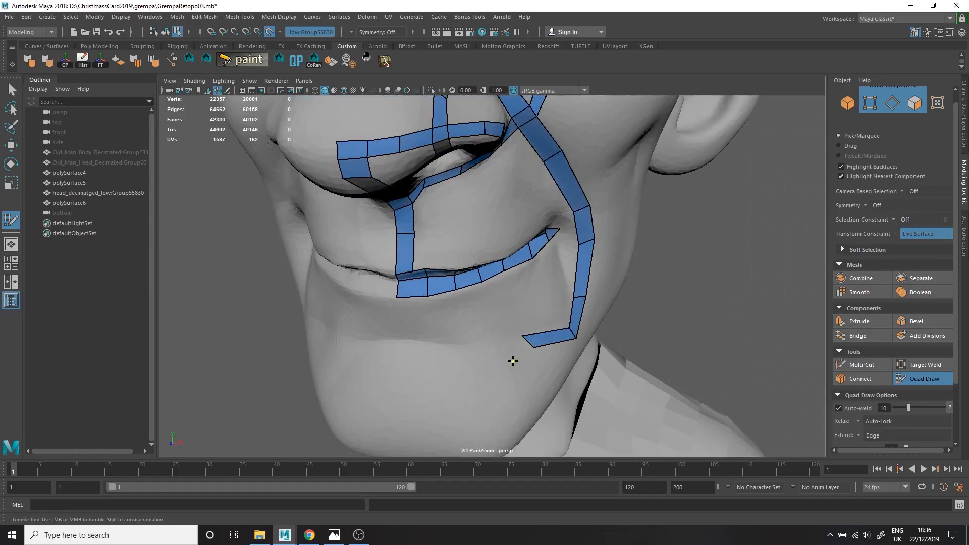
Continue the quad strip across the chin below the lower lip toward the face's centre line.
{"action": "left_click_drag", "start_coordinate": [447, 338], "coordinate": [402, 337]}
{"action": "left_click_drag", "start_coordinate": [402, 337], "coordinate": [535, 376], "text": "alt"}
{"action": "left_click", "coordinate": [479, 329], "text": "ctrl"}
{"action": "right_click_drag", "start_coordinate": [535, 376], "coordinate": [519, 352], "text": "alt"}
{"action": "left_click_drag", "start_coordinate": [519, 353], "coordinate": [525, 354], "text": "alt"}
{"action": "right_click_drag", "start_coordinate": [483, 273], "coordinate": [520, 283], "text": "alt"}
Lay a quad strip up the side of the nose bridge and across the forehead above the brow.
{"action": "left_click_drag", "start_coordinate": [472, 295], "coordinate": [303, 194]}
{"action": "left_click_drag", "start_coordinate": [303, 194], "coordinate": [380, 177], "text": "alt"}
{"action": "mouse_move", "coordinate": [371, 182]}
{"action": "left_mouse_down"}
{"action": "mouse_move", "coordinate": [331, 178]}
{"action": "mouse_move", "coordinate": [374, 201]}
{"action": "left_mouse_up"}
{"action": "left_click_drag", "start_coordinate": [485, 233], "coordinate": [673, 240], "text": "alt"}
{"action": "left_click_drag", "start_coordinate": [674, 240], "coordinate": [638, 242]}
{"action": "left_click", "coordinate": [678, 180], "text": "ctrl"}
{"action": "mouse_move", "coordinate": [639, 242]}
{"action": "right_mouse_down", "text": "alt"}
{"action": "mouse_move", "coordinate": [651, 261]}
{"action": "mouse_move", "coordinate": [628, 255]}
{"action": "right_mouse_up", "text": "alt"}
{"action": "left_click_drag", "start_coordinate": [668, 214], "coordinate": [606, 168]}
{"action": "mouse_move", "coordinate": [606, 168]}
{"action": "left_mouse_down"}
{"action": "mouse_move", "coordinate": [541, 139]}
{"action": "mouse_move", "coordinate": [593, 160]}
{"action": "left_mouse_up"}
{"action": "left_click_drag", "start_coordinate": [700, 243], "coordinate": [629, 233]}
Run the eye-socket strip down the temple and along the cheekbone, and connect it to the nasolabial strip.
{"action": "left_click_drag", "start_coordinate": [629, 233], "coordinate": [642, 264], "text": "alt"}
{"action": "left_click_drag", "start_coordinate": [564, 280], "coordinate": [586, 312], "text": "alt"}
{"action": "mouse_move", "coordinate": [601, 355]}
{"action": "left_mouse_down", "text": "alt"}
{"action": "mouse_move", "coordinate": [543, 181]}
{"action": "mouse_move", "coordinate": [542, 131]}
{"action": "mouse_move", "coordinate": [556, 275]}
{"action": "left_mouse_up", "text": "alt"}
{"action": "left_click_drag", "start_coordinate": [540, 147], "coordinate": [464, 271], "text": "alt"}
{"action": "right_click_drag", "start_coordinate": [465, 271], "coordinate": [484, 296], "text": "alt"}
{"action": "left_click_drag", "start_coordinate": [485, 297], "coordinate": [528, 320], "text": "alt"}
{"action": "right_click_drag", "start_coordinate": [528, 320], "coordinate": [488, 308], "text": "alt"}
{"action": "left_click_drag", "start_coordinate": [487, 308], "coordinate": [548, 303], "text": "alt"}
{"action": "right_click_drag", "start_coordinate": [548, 303], "coordinate": [591, 286], "text": "alt"}
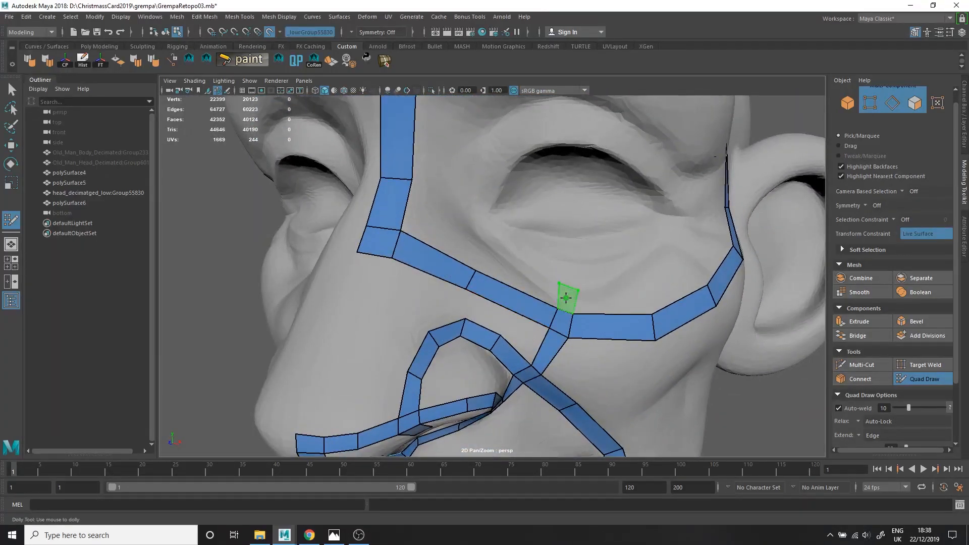
Fill a second row of quads inside the eye loop along the cheekbone and undo the last created face.
{"action": "left_click", "coordinate": [566, 297], "text": "shift"}
{"action": "left_click_drag", "start_coordinate": [565, 296], "coordinate": [550, 319], "text": "alt"}
{"action": "left_click", "coordinate": [552, 322], "text": "shift"}
{"action": "left_click", "coordinate": [599, 308], "text": "shift"}
{"action": "left_click", "coordinate": [648, 273], "text": "shift"}
{"action": "mouse_move", "coordinate": [648, 272]}
{"action": "left_mouse_down", "text": "alt"}
{"action": "mouse_move", "coordinate": [669, 223]}
{"action": "mouse_move", "coordinate": [626, 267]}
{"action": "left_mouse_up", "text": "alt"}
{"action": "left_click", "coordinate": [500, 318], "text": "shift"}
{"action": "left_click_drag", "start_coordinate": [445, 248], "coordinate": [417, 276], "text": "alt"}
{"action": "key", "text": "ctrl+z"}
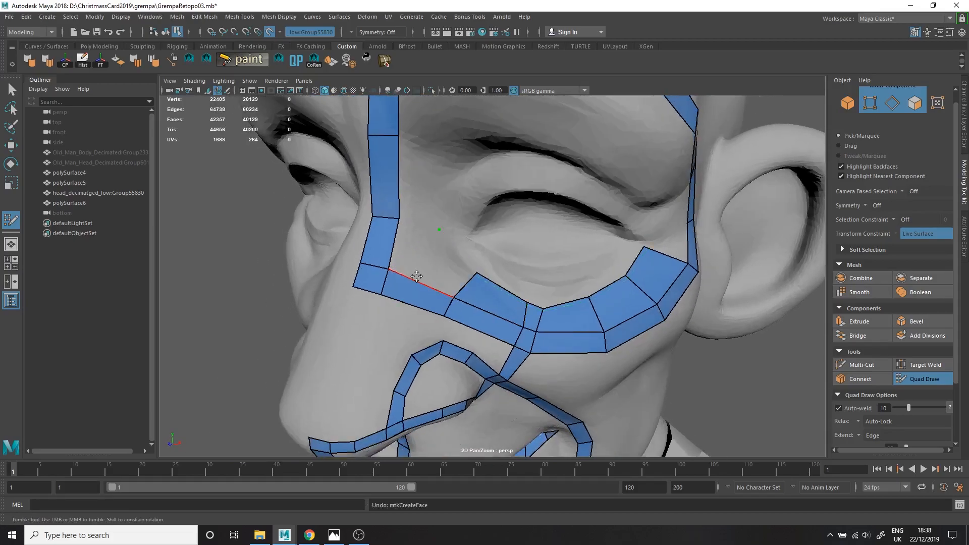
Fill the inner row of quads up the side of the nose bridge to the inner end of the brow.
{"action": "left_click_drag", "start_coordinate": [437, 143], "coordinate": [447, 184], "text": "alt"}
{"action": "left_click", "coordinate": [447, 183], "text": "shift"}
{"action": "middle_click_drag", "start_coordinate": [448, 184], "coordinate": [437, 177], "text": "alt"}
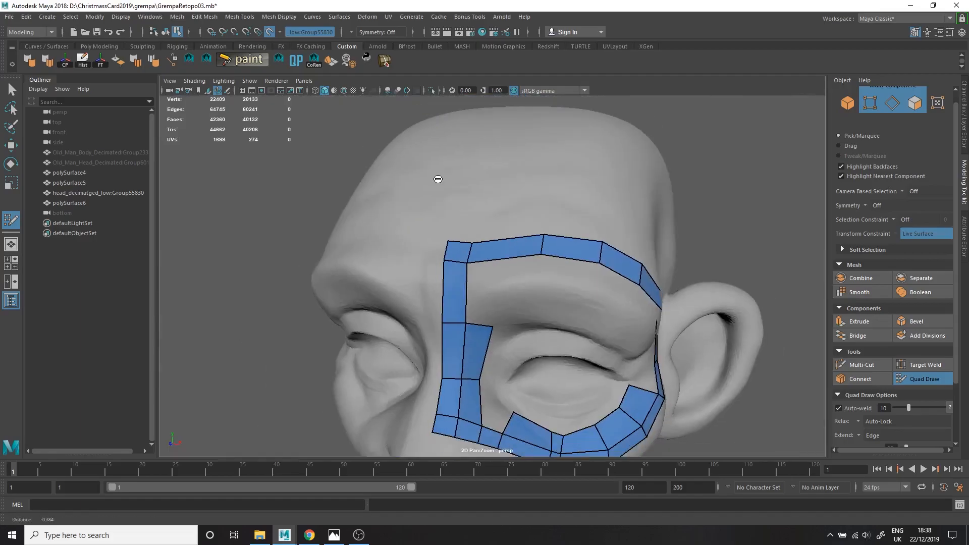
{"action": "left_click", "coordinate": [480, 285], "text": "shift"}
{"action": "left_click", "coordinate": [498, 285], "text": "ctrl"}
{"action": "mouse_move", "coordinate": [500, 286]}
{"action": "left_mouse_down", "text": "alt"}
{"action": "mouse_move", "coordinate": [459, 264]}
{"action": "mouse_move", "coordinate": [497, 296]}
{"action": "left_mouse_up", "text": "alt"}
{"action": "middle_click_drag", "start_coordinate": [497, 297], "coordinate": [465, 218], "text": "alt"}
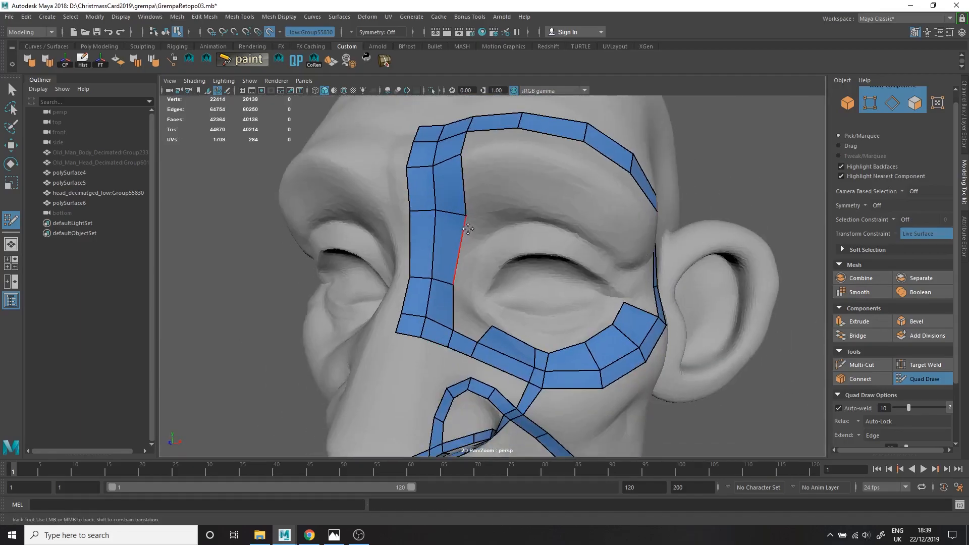
{"action": "left_click_drag", "start_coordinate": [466, 277], "coordinate": [416, 308], "text": "alt"}
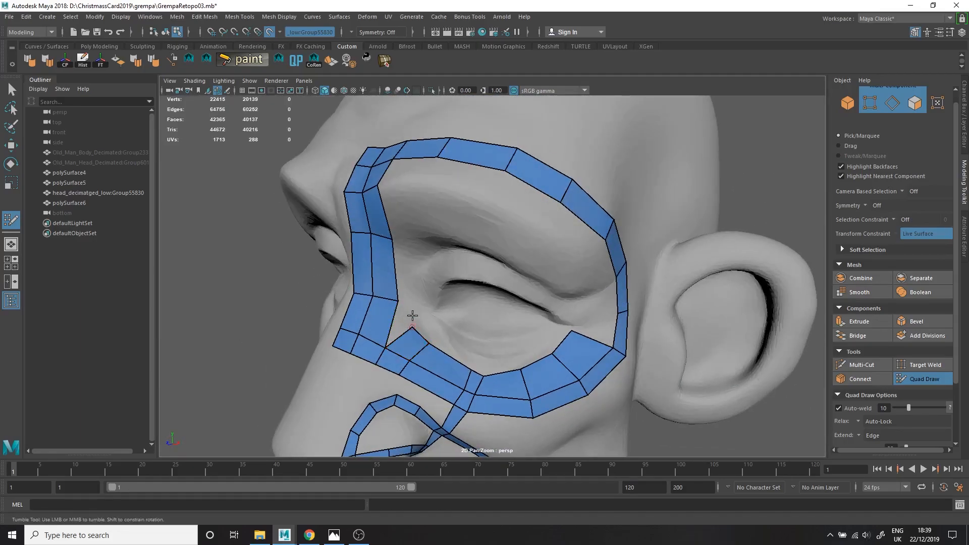
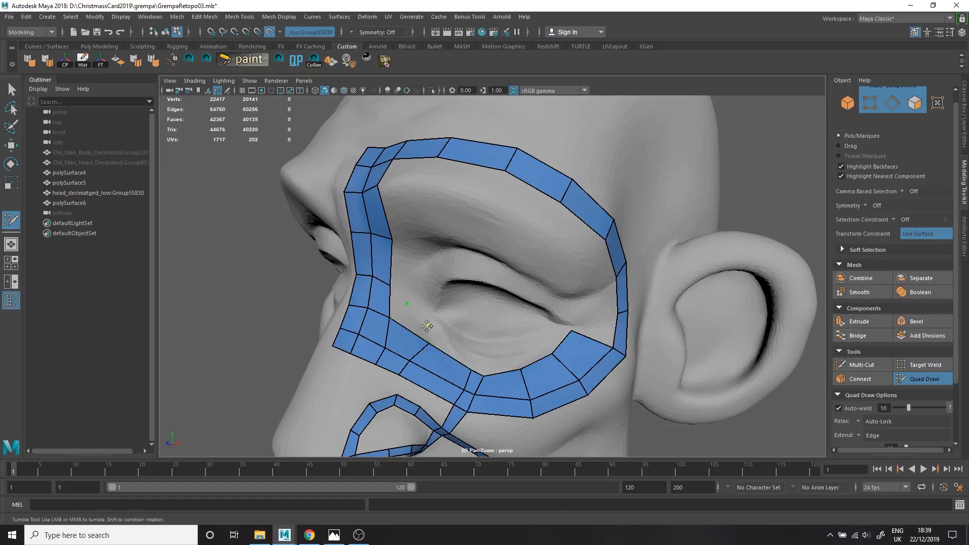
Fill quads at the inner corner of the eye, between the nose-bridge strip and the upper cheek loop.
{"action": "left_click", "coordinate": [400, 293], "text": "shift"}
{"action": "left_click_drag", "start_coordinate": [430, 326], "coordinate": [473, 357], "text": "alt"}
{"action": "middle_click_drag", "start_coordinate": [474, 357], "coordinate": [445, 282], "text": "alt"}
{"action": "left_click", "coordinate": [444, 312], "text": "ctrl"}
{"action": "left_click_drag", "start_coordinate": [444, 303], "coordinate": [466, 284], "text": "alt"}
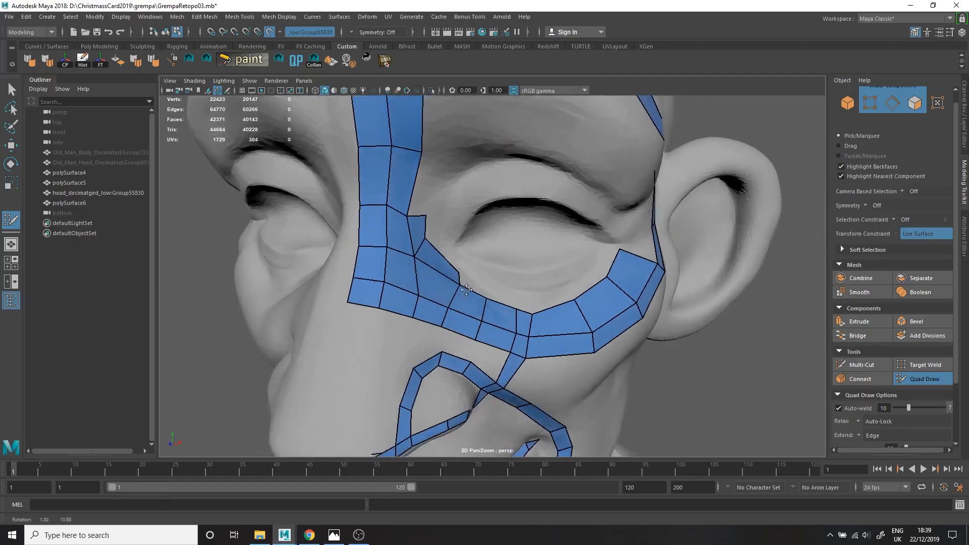
{"action": "right_click_drag", "start_coordinate": [424, 288], "coordinate": [469, 302], "text": "alt"}
{"action": "left_click_drag", "start_coordinate": [370, 322], "coordinate": [359, 319]}
{"action": "left_click_drag", "start_coordinate": [360, 319], "coordinate": [429, 293], "text": "alt"}
{"action": "left_click_drag", "start_coordinate": [366, 217], "coordinate": [353, 267]}
{"action": "left_click_drag", "start_coordinate": [348, 269], "coordinate": [374, 271]}
{"action": "left_click", "coordinate": [352, 222], "text": "shift"}
{"action": "right_click_drag", "start_coordinate": [425, 201], "coordinate": [454, 203], "text": "alt"}
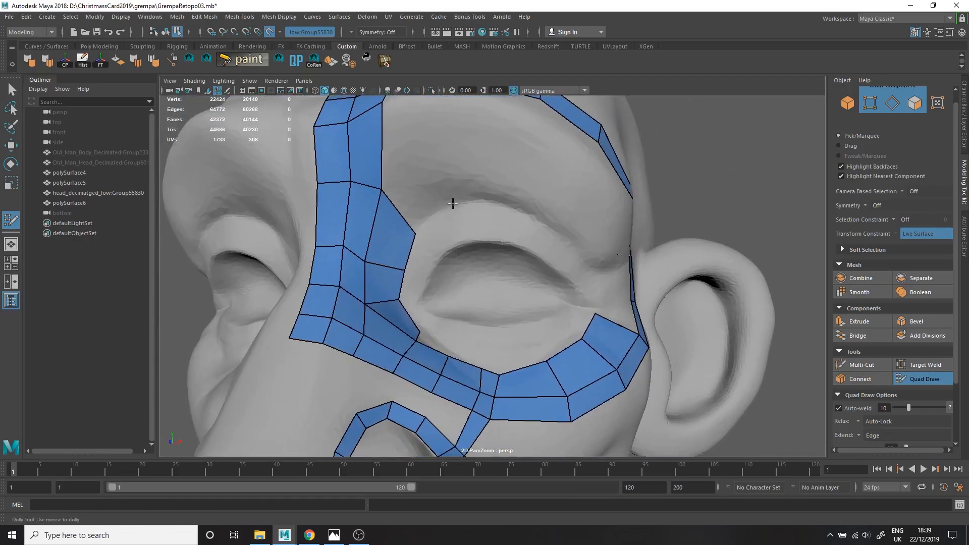
Lay a row of quads along the upper eyelid fold beneath the brow, from the nose bridge towards the temple.
{"action": "left_click", "coordinate": [454, 200]}
{"action": "left_click", "coordinate": [435, 160]}
{"action": "left_click", "coordinate": [425, 195], "text": "shift"}
{"action": "left_click", "coordinate": [510, 154]}
{"action": "left_click", "coordinate": [507, 197]}
{"action": "left_click", "coordinate": [482, 180], "text": "shift"}
{"action": "left_click_drag", "start_coordinate": [512, 194], "coordinate": [558, 200]}
{"action": "left_click_drag", "start_coordinate": [559, 222], "coordinate": [524, 260], "text": "alt"}
{"action": "left_click_drag", "start_coordinate": [470, 199], "coordinate": [531, 243]}
Fill a second row of quads from the eyelid fold down to the upper lash line, starting at the inner eye corner.
{"action": "right_click_drag", "start_coordinate": [454, 283], "coordinate": [479, 292], "text": "alt"}
{"action": "left_click_drag", "start_coordinate": [383, 303], "coordinate": [411, 318], "text": "alt"}
{"action": "left_click", "coordinate": [417, 250], "text": "shift"}
{"action": "left_click", "coordinate": [408, 278], "text": "shift"}
{"action": "left_click", "coordinate": [470, 239]}
{"action": "left_click", "coordinate": [446, 225], "text": "shift"}
{"action": "left_click", "coordinate": [550, 247]}
{"action": "left_click", "coordinate": [537, 217], "text": "shift"}
{"action": "left_click", "coordinate": [580, 247], "text": "shift"}
{"action": "left_click_drag", "start_coordinate": [597, 304], "coordinate": [567, 288], "text": "alt"}
{"action": "right_click_drag", "start_coordinate": [567, 288], "coordinate": [536, 290], "text": "alt"}
{"action": "left_click_drag", "start_coordinate": [536, 290], "coordinate": [564, 331], "text": "alt"}
{"action": "right_click_drag", "start_coordinate": [564, 330], "coordinate": [606, 335], "text": "alt"}
Add an inner row of quads below the eye along the cheekbone loop, undoing one misplaced element.
{"action": "left_click_drag", "start_coordinate": [343, 356], "coordinate": [408, 398], "text": "alt"}
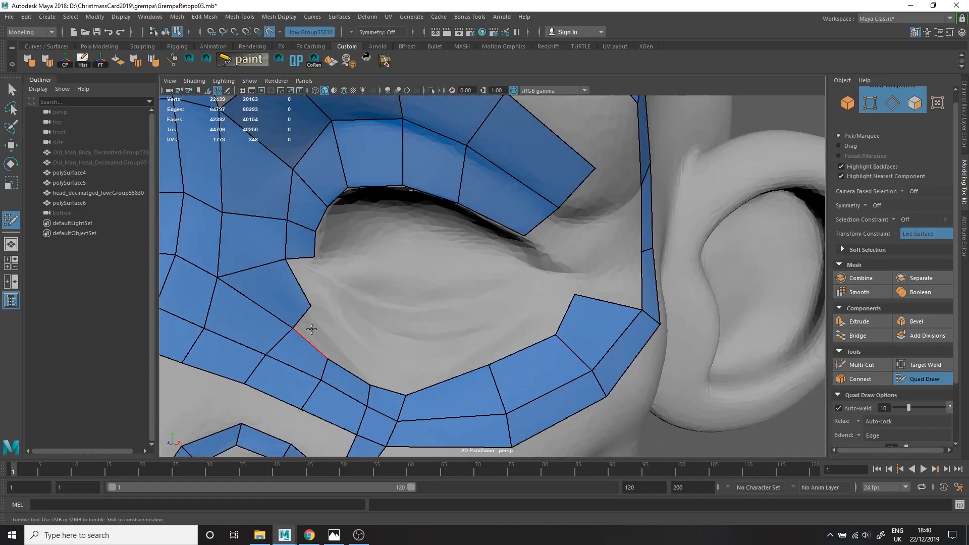
{"action": "left_click", "coordinate": [355, 361], "text": "shift"}
{"action": "left_click", "coordinate": [470, 357]}
{"action": "left_click_drag", "start_coordinate": [488, 365], "coordinate": [473, 363]}
{"action": "left_click", "coordinate": [447, 374], "text": "shift"}
{"action": "left_click", "coordinate": [517, 340], "text": "shift"}
{"action": "key", "text": "ctrl+z"}
{"action": "left_click", "coordinate": [532, 331], "text": "ctrl+shift"}
{"action": "left_click", "coordinate": [534, 318]}
{"action": "left_click", "coordinate": [523, 337], "text": "shift"}
{"action": "left_click_drag", "start_coordinate": [574, 294], "coordinate": [585, 303]}
{"action": "left_click", "coordinate": [559, 285]}
{"action": "left_click", "coordinate": [559, 311], "text": "shift"}
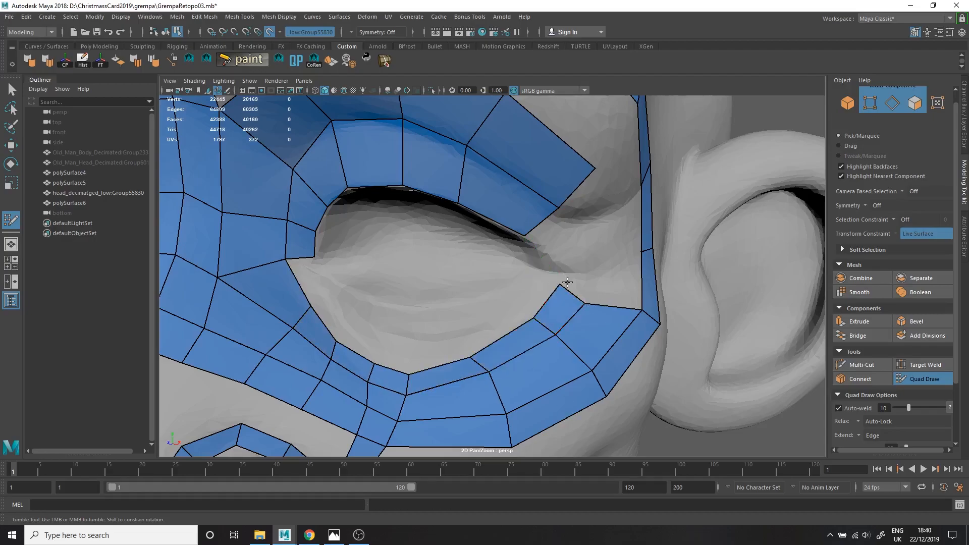
Connect the upper eyelid rows to the temple strip and cheek loop around the outer corner of the eye.
{"action": "left_click", "coordinate": [560, 244], "text": "shift"}
{"action": "left_click", "coordinate": [627, 252]}
{"action": "left_click", "coordinate": [595, 216], "text": "shift"}
{"action": "mouse_move", "coordinate": [596, 224]}
{"action": "left_mouse_down", "text": "alt"}
{"action": "mouse_move", "coordinate": [602, 202]}
{"action": "mouse_move", "coordinate": [592, 231]}
{"action": "mouse_move", "coordinate": [606, 329]}
{"action": "mouse_move", "coordinate": [569, 181]}
{"action": "mouse_move", "coordinate": [542, 135]}
{"action": "left_mouse_up", "text": "alt"}
{"action": "left_click", "coordinate": [591, 288], "text": "shift"}
{"action": "left_click_drag", "start_coordinate": [566, 182], "coordinate": [556, 163]}
{"action": "left_click_drag", "start_coordinate": [580, 251], "coordinate": [572, 226]}
{"action": "left_click_drag", "start_coordinate": [555, 260], "coordinate": [485, 236]}
{"action": "left_click_drag", "start_coordinate": [536, 204], "coordinate": [543, 199]}
{"action": "left_click_drag", "start_coordinate": [474, 275], "coordinate": [483, 272]}
{"action": "left_click_drag", "start_coordinate": [482, 271], "coordinate": [516, 273], "text": "alt"}
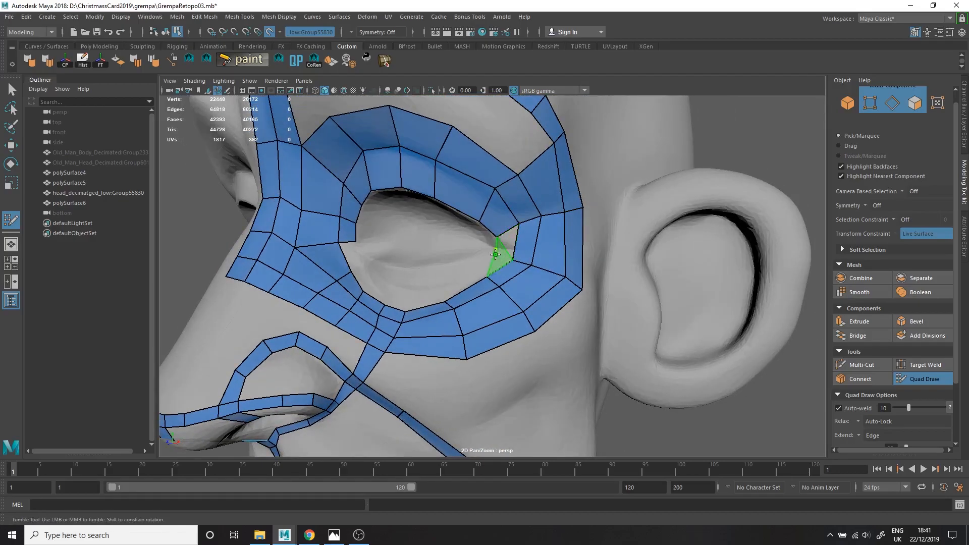
Fill the lower eyelid with a row of quads from the outer to the inner corner, closing the eye ring.
{"action": "left_click", "coordinate": [460, 279], "text": "shift"}
{"action": "left_click", "coordinate": [419, 287], "text": "shift"}
{"action": "left_click_drag", "start_coordinate": [418, 288], "coordinate": [446, 298], "text": "alt"}
{"action": "right_click_drag", "start_coordinate": [446, 298], "coordinate": [461, 307], "text": "alt"}
{"action": "left_click", "coordinate": [421, 303], "text": "shift"}
{"action": "left_click", "coordinate": [381, 279], "text": "shift"}
{"action": "left_click", "coordinate": [362, 277], "text": "shift"}
{"action": "left_click", "coordinate": [344, 253], "text": "shift"}
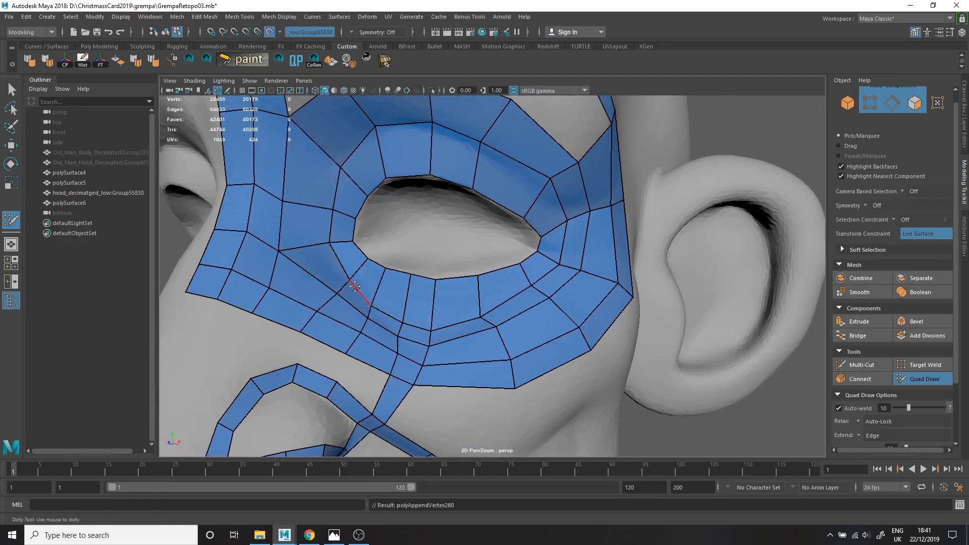
Relax and even out the quads below the eye and around its outer corner.
{"action": "left_click_drag", "start_coordinate": [414, 283], "coordinate": [420, 312], "text": "alt"}
{"action": "right_click_drag", "start_coordinate": [420, 312], "coordinate": [455, 325], "text": "alt"}
{"action": "left_click_drag", "start_coordinate": [326, 371], "coordinate": [330, 376]}
{"action": "left_click_drag", "start_coordinate": [403, 391], "coordinate": [353, 403]}
{"action": "left_click_drag", "start_coordinate": [262, 361], "coordinate": [290, 390], "text": "shift"}
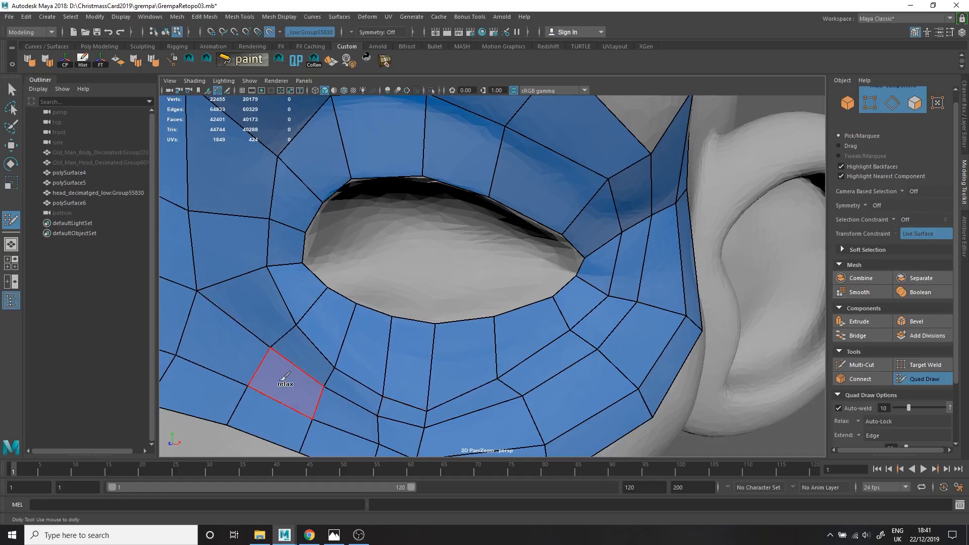
{"action": "left_click_drag", "start_coordinate": [505, 391], "coordinate": [509, 397]}
{"action": "left_click_drag", "start_coordinate": [589, 338], "coordinate": [591, 343]}
{"action": "right_click_drag", "start_coordinate": [649, 298], "coordinate": [594, 302], "text": "alt"}
{"action": "left_click_drag", "start_coordinate": [594, 302], "coordinate": [556, 240], "text": "alt"}
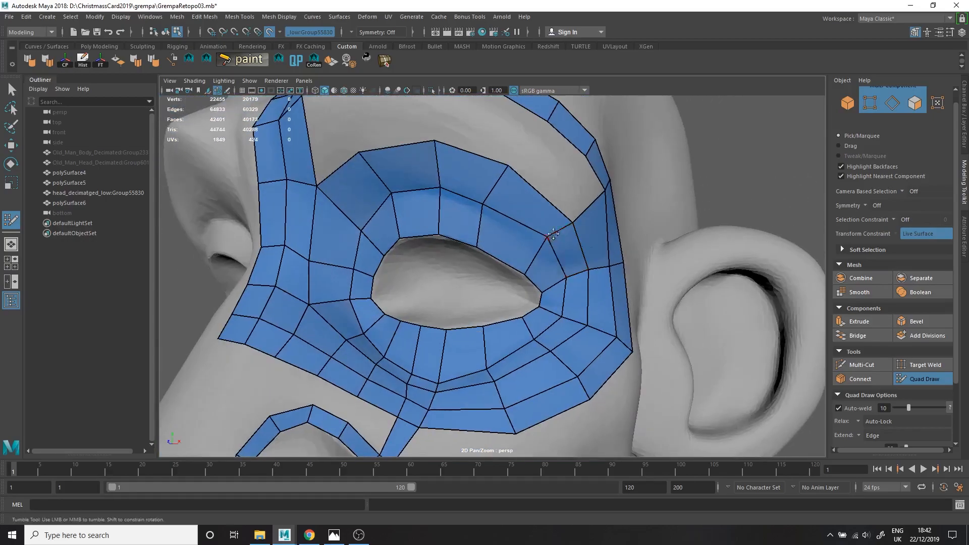
Fill the brow area between the upper eyelid row and forehead strip with quads, undoing the first misplaced quad.
{"action": "left_click_drag", "start_coordinate": [592, 274], "coordinate": [405, 278], "text": "alt"}
{"action": "right_click_drag", "start_coordinate": [492, 151], "coordinate": [464, 134], "text": "alt"}
{"action": "left_click", "coordinate": [463, 135]}
{"action": "left_click", "coordinate": [543, 141]}
{"action": "left_click", "coordinate": [474, 156], "text": "shift"}
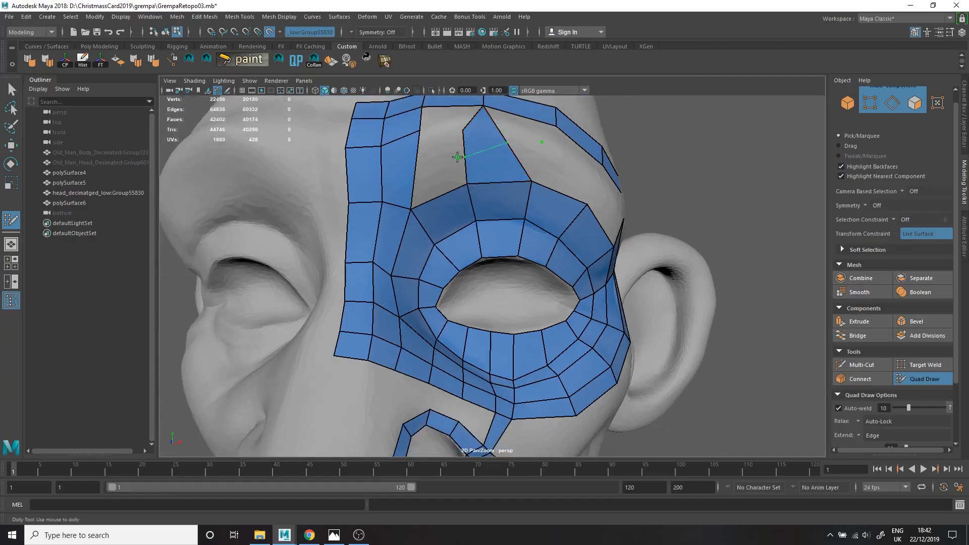
{"action": "key", "text": "ctrl+z"}
{"action": "left_click", "coordinate": [442, 160], "text": "shift"}
{"action": "left_click", "coordinate": [526, 163], "text": "shift"}
{"action": "middle_click_drag", "start_coordinate": [477, 97], "coordinate": [477, 135], "text": "alt"}
{"action": "left_click", "coordinate": [451, 164], "text": "shift"}
{"action": "left_click", "coordinate": [510, 170], "text": "shift"}
Close the remaining gap between the brow and temple strips and insert an additional edge loop around the eye.
{"action": "left_click_drag", "start_coordinate": [530, 174], "coordinate": [462, 230], "text": "alt"}
{"action": "left_click", "coordinate": [497, 247]}
{"action": "left_click", "coordinate": [457, 242], "text": "shift"}
{"action": "left_click", "coordinate": [463, 219], "text": "shift"}
{"action": "key", "text": "ctrl+z"}
{"action": "mouse_move", "coordinate": [526, 274]}
{"action": "left_mouse_down", "text": "alt"}
{"action": "mouse_move", "coordinate": [526, 255]}
{"action": "mouse_move", "coordinate": [534, 269]}
{"action": "left_mouse_up", "text": "alt"}
{"action": "left_click", "coordinate": [573, 299], "text": "ctrl"}
{"action": "left_click", "coordinate": [523, 268], "text": "shift"}
{"action": "left_click", "coordinate": [543, 248], "text": "shift"}
{"action": "middle_click_drag", "start_coordinate": [509, 295], "coordinate": [520, 197], "text": "alt"}
{"action": "right_click_drag", "start_coordinate": [520, 197], "coordinate": [501, 266], "text": "alt"}
{"action": "left_click_drag", "start_coordinate": [370, 174], "coordinate": [529, 222], "text": "alt"}
Adjust the quads around the eye opening and insert an edge loop across the lower eyelid.
{"action": "left_click_drag", "start_coordinate": [651, 353], "coordinate": [599, 328], "text": "alt"}
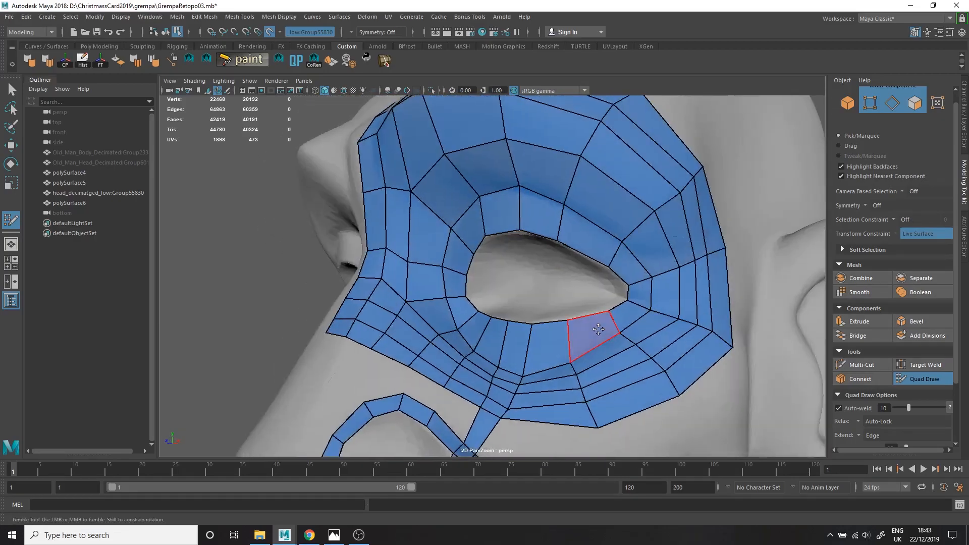
{"action": "right_click_drag", "start_coordinate": [600, 329], "coordinate": [682, 348], "text": "alt"}
{"action": "left_click_drag", "start_coordinate": [688, 319], "coordinate": [717, 305], "text": "alt"}
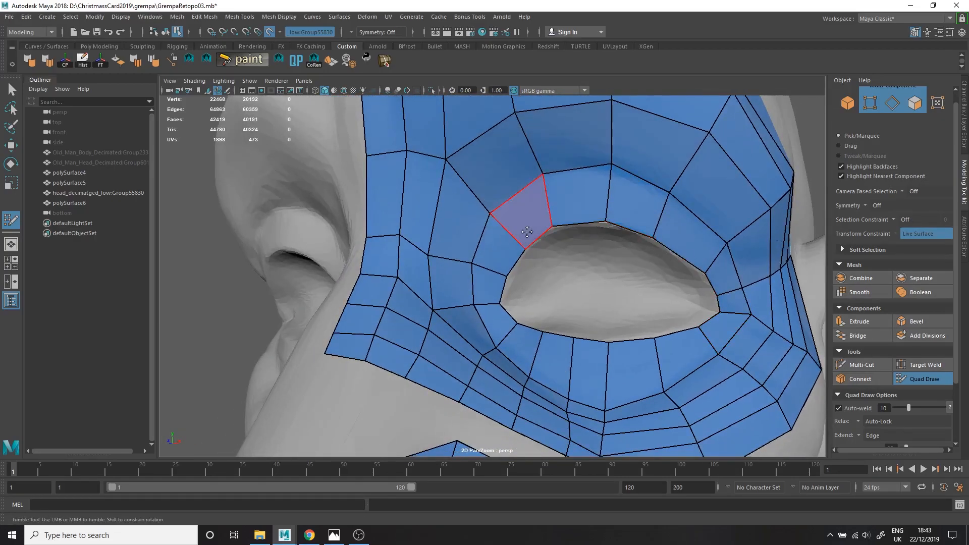
{"action": "right_click_drag", "start_coordinate": [687, 352], "coordinate": [575, 362], "text": "alt"}
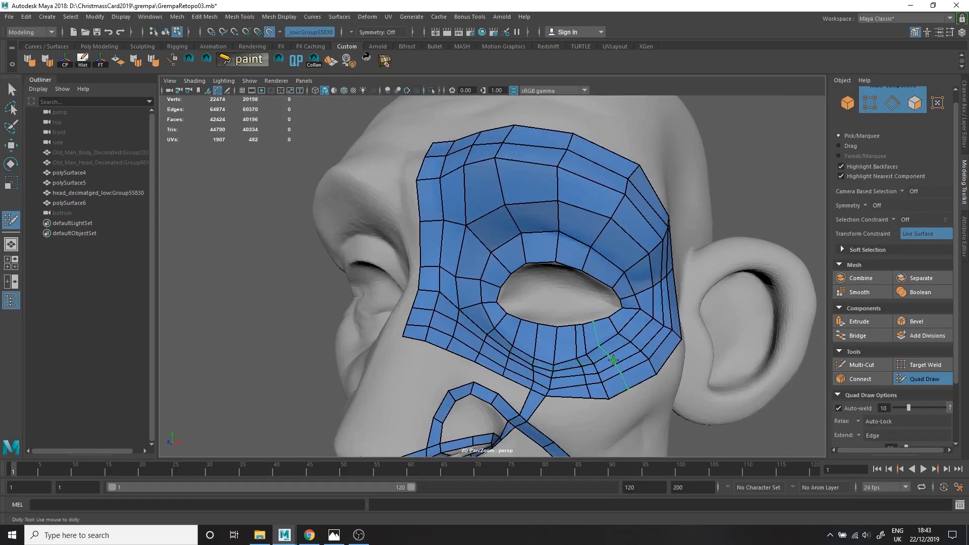
{"action": "middle_click_drag", "start_coordinate": [613, 360], "coordinate": [614, 359]}
{"action": "left_click_drag", "start_coordinate": [614, 360], "coordinate": [585, 384], "text": "alt"}
Bridge the gap between the cheek loop and the top of the nostril wing with quads.
{"action": "middle_click_drag", "start_coordinate": [570, 399], "coordinate": [520, 333], "text": "alt"}
{"action": "right_click_drag", "start_coordinate": [454, 348], "coordinate": [483, 362], "text": "alt"}
{"action": "left_click_drag", "start_coordinate": [480, 336], "coordinate": [460, 340], "text": "alt"}
{"action": "left_click", "coordinate": [410, 369], "text": "shift"}
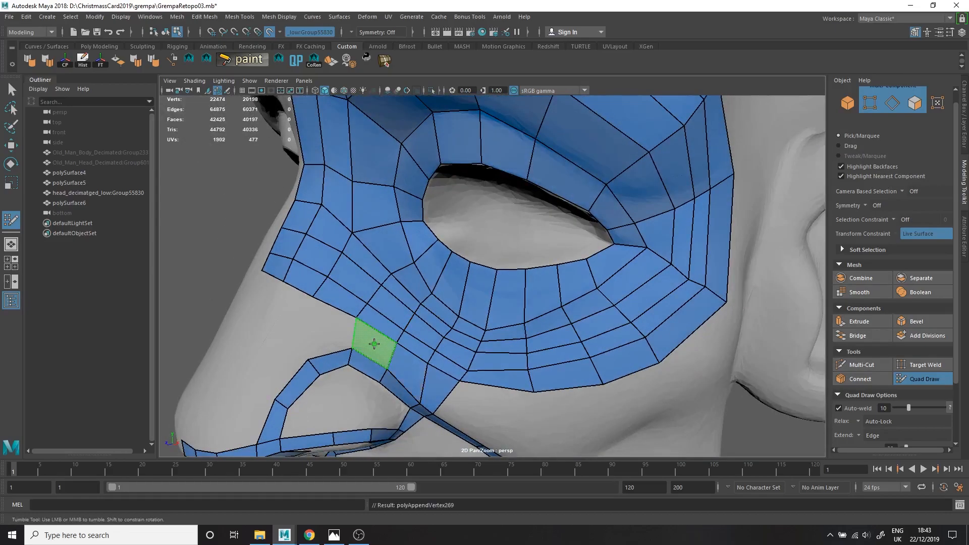
{"action": "left_click", "coordinate": [374, 341], "text": "shift"}
{"action": "left_click_drag", "start_coordinate": [525, 288], "coordinate": [537, 226], "text": "alt"}
{"action": "left_click_drag", "start_coordinate": [445, 224], "coordinate": [424, 229], "text": "alt"}
{"action": "middle_click_drag", "start_coordinate": [424, 230], "coordinate": [399, 236], "text": "alt"}
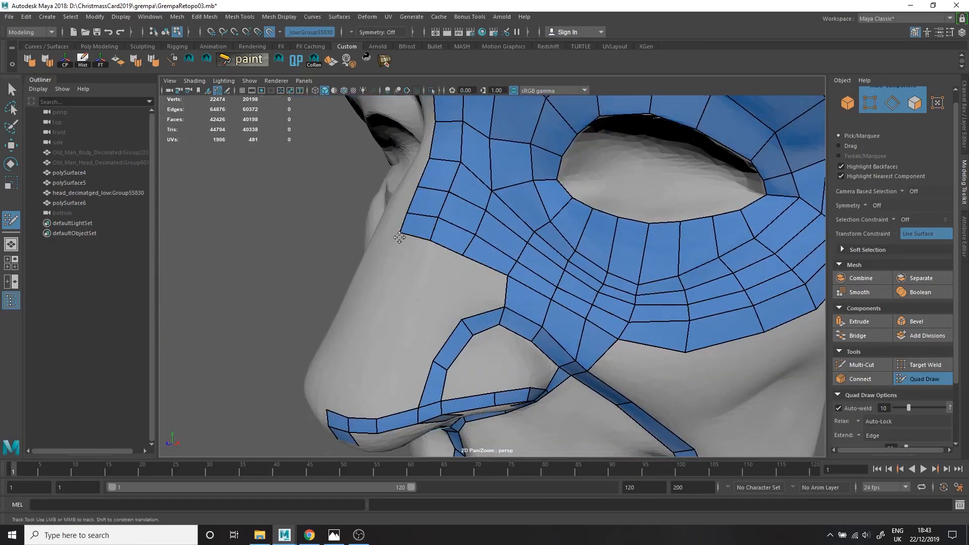
Extend quads from the nose-bridge strip down the side of the nose.
{"action": "left_click", "coordinate": [480, 286], "text": "shift"}
{"action": "mouse_move", "coordinate": [480, 286]}
{"action": "right_mouse_down", "text": "alt"}
{"action": "mouse_move", "coordinate": [422, 289]}
{"action": "mouse_move", "coordinate": [457, 282]}
{"action": "right_mouse_up", "text": "alt"}
{"action": "mouse_move", "coordinate": [457, 282]}
{"action": "left_mouse_down", "text": "alt"}
{"action": "mouse_move", "coordinate": [492, 268]}
{"action": "mouse_move", "coordinate": [462, 290]}
{"action": "left_mouse_up", "text": "alt"}
{"action": "left_click", "coordinate": [503, 259], "text": "shift"}
{"action": "left_click", "coordinate": [470, 252], "text": "shift"}
{"action": "key", "text": "Tab"}
{"action": "left_click_drag", "start_coordinate": [443, 336], "coordinate": [477, 329], "text": "alt"}
{"action": "left_click", "coordinate": [499, 212], "text": "ctrl"}
Fill the remaining side of the nose and the nostril wing with quads down to the nostril rim strip.
{"action": "left_click_drag", "start_coordinate": [499, 212], "coordinate": [477, 270], "text": "alt"}
{"action": "middle_click_drag", "start_coordinate": [477, 270], "coordinate": [484, 305], "text": "alt"}
{"action": "mouse_move", "coordinate": [484, 306]}
{"action": "left_mouse_down", "text": "alt"}
{"action": "mouse_move", "coordinate": [437, 223]}
{"action": "mouse_move", "coordinate": [439, 245]}
{"action": "mouse_move", "coordinate": [463, 246]}
{"action": "mouse_move", "coordinate": [447, 254]}
{"action": "left_mouse_up", "text": "alt"}
{"action": "left_click", "coordinate": [411, 245], "text": "shift"}
{"action": "left_click", "coordinate": [480, 255], "text": "shift"}
{"action": "left_click", "coordinate": [453, 241], "text": "shift"}
{"action": "left_click", "coordinate": [446, 254], "text": "ctrl"}
{"action": "left_click", "coordinate": [426, 247], "text": "shift"}
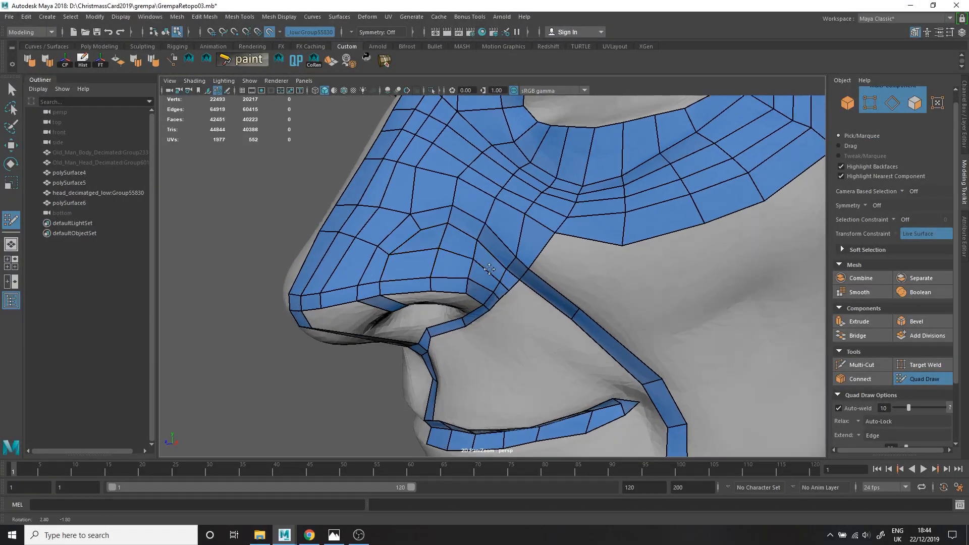
Reroute the topology beside the nostril wing with a Multi-Cut edge and return to Quad Draw.
{"action": "right_click_drag", "start_coordinate": [426, 246], "coordinate": [520, 293], "text": "alt"}
{"action": "left_click_drag", "start_coordinate": [586, 223], "coordinate": [594, 244], "text": "alt"}
{"action": "right_click_drag", "start_coordinate": [594, 245], "coordinate": [526, 228], "text": "alt"}
{"action": "left_click_drag", "start_coordinate": [525, 229], "coordinate": [525, 234], "text": "alt"}
{"action": "mouse_move", "coordinate": [545, 252]}
{"action": "right_mouse_down", "text": "alt"}
{"action": "mouse_move", "coordinate": [500, 253]}
{"action": "mouse_move", "coordinate": [579, 235]}
{"action": "right_mouse_up", "text": "alt"}
{"action": "left_click", "coordinate": [855, 365]}
{"action": "left_click", "coordinate": [557, 223]}
{"action": "left_click", "coordinate": [544, 250]}
{"action": "left_click", "coordinate": [923, 379]}
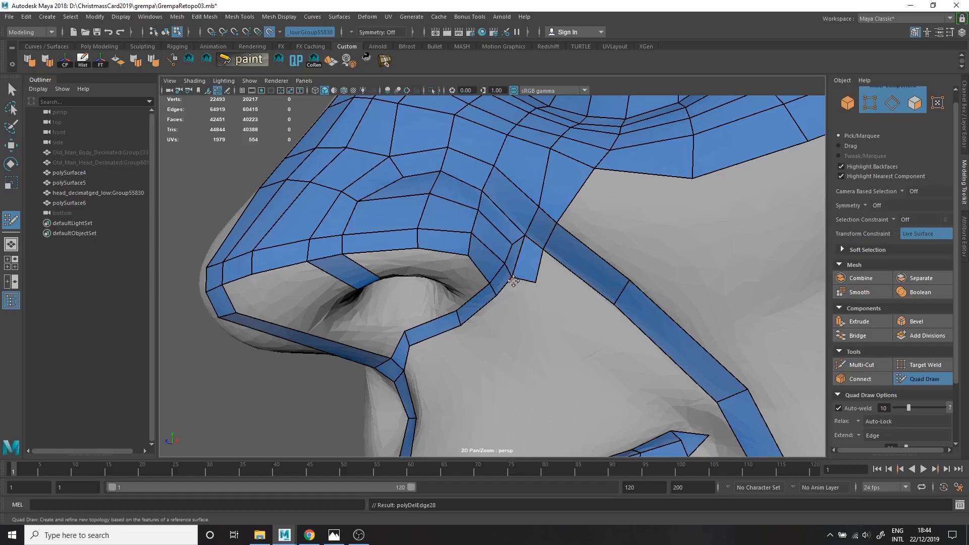
Extend a second row of quads along the outer nostril base, from the wing crease to the upper lip strip.
{"action": "left_click_drag", "start_coordinate": [516, 281], "coordinate": [470, 375], "text": "alt"}
{"action": "left_click_drag", "start_coordinate": [535, 302], "coordinate": [546, 329]}
{"action": "left_click_drag", "start_coordinate": [569, 276], "coordinate": [585, 286]}
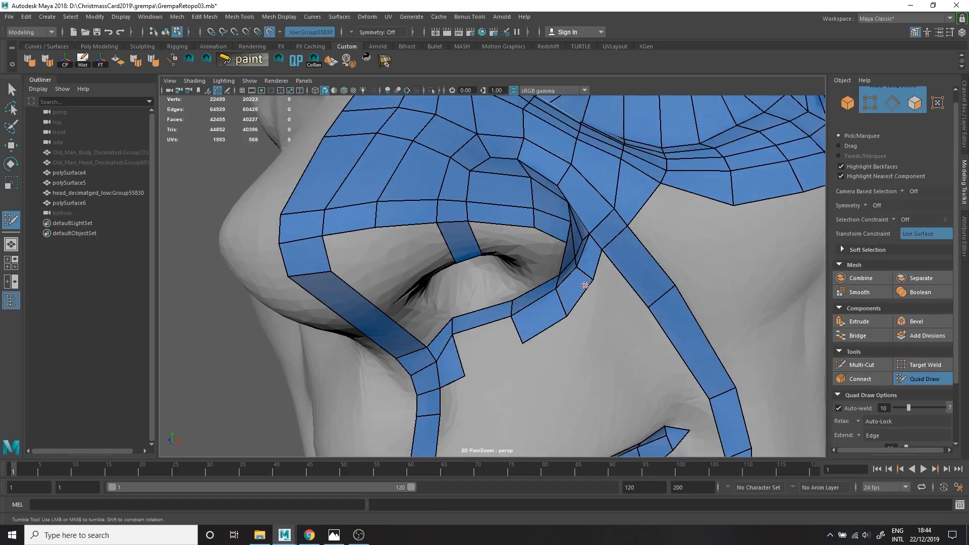
{"action": "key", "text": "Caps_Lock"}
{"action": "left_click", "coordinate": [487, 344], "text": "shift"}
{"action": "mouse_move", "coordinate": [507, 347]}
{"action": "left_mouse_down", "text": "shift"}
{"action": "mouse_move", "coordinate": [454, 330]}
{"action": "mouse_move", "coordinate": [436, 166]}
{"action": "left_mouse_up", "text": "shift"}
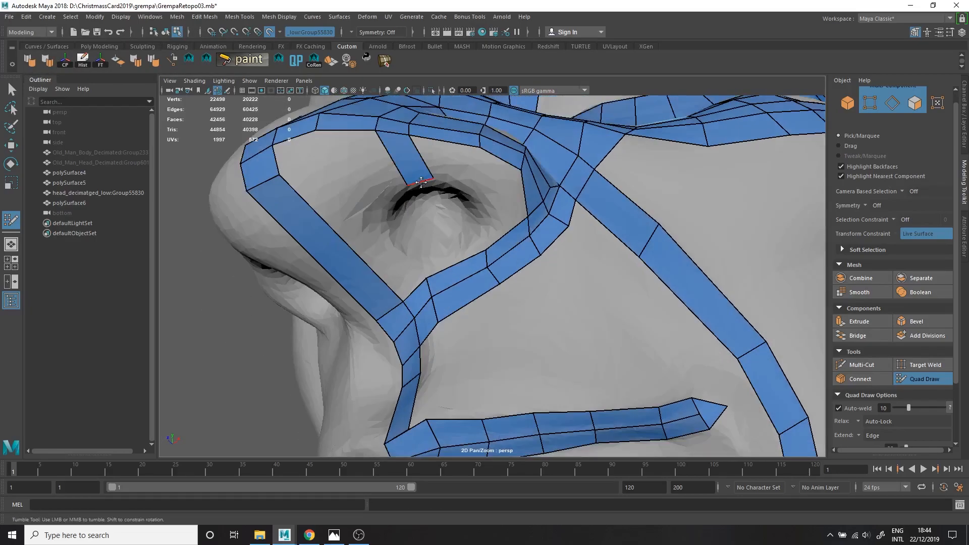
Lay a row of quads from the upper nostril rim strip in to the nostril opening.
{"action": "middle_click_drag", "start_coordinate": [436, 166], "coordinate": [432, 226], "text": "alt"}
{"action": "left_click", "coordinate": [432, 227], "text": "shift"}
{"action": "left_click", "coordinate": [477, 233], "text": "shift"}
{"action": "left_click", "coordinate": [347, 236], "text": "shift"}
{"action": "middle_click", "coordinate": [312, 231], "text": "ctrl"}
{"action": "left_click", "coordinate": [305, 218], "text": "shift"}
{"action": "middle_click", "coordinate": [304, 267], "text": "ctrl"}
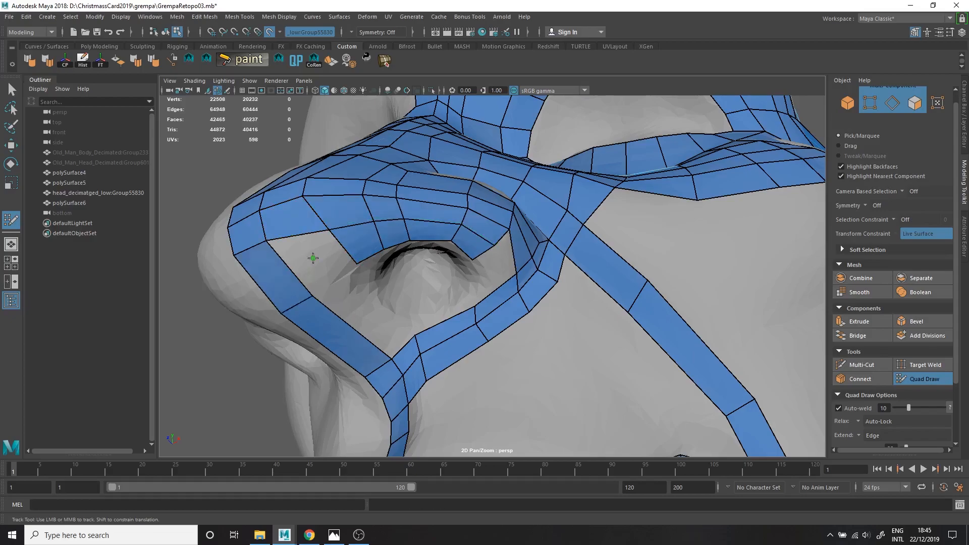
Fill the underside of the nose between the tip and the septum with quads up to the nostril opening.
{"action": "left_click", "coordinate": [311, 266], "text": "shift"}
{"action": "left_click", "coordinate": [370, 314], "text": "shift"}
{"action": "middle_click", "coordinate": [356, 330], "text": "ctrl"}
{"action": "middle_click", "coordinate": [372, 342], "text": "ctrl"}
{"action": "left_click_drag", "start_coordinate": [392, 308], "coordinate": [375, 310]}
{"action": "left_click_drag", "start_coordinate": [375, 310], "coordinate": [376, 289], "text": "alt"}
Close the remaining gap beside the septum on the underside of the nose with quads.
{"action": "middle_click_drag", "start_coordinate": [472, 211], "coordinate": [465, 218]}
{"action": "left_click", "coordinate": [459, 237]}
{"action": "left_click_drag", "start_coordinate": [494, 314], "coordinate": [482, 295], "text": "alt"}
{"action": "left_click_drag", "start_coordinate": [438, 237], "coordinate": [444, 202], "text": "alt"}
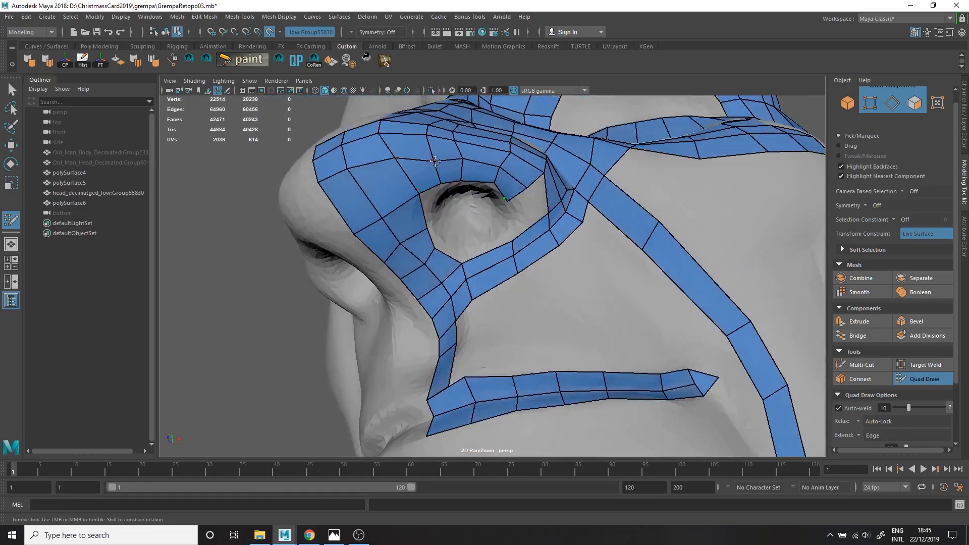
{"action": "left_click_drag", "start_coordinate": [442, 158], "coordinate": [436, 240], "text": "alt"}
{"action": "right_click_drag", "start_coordinate": [435, 240], "coordinate": [512, 172], "text": "alt"}
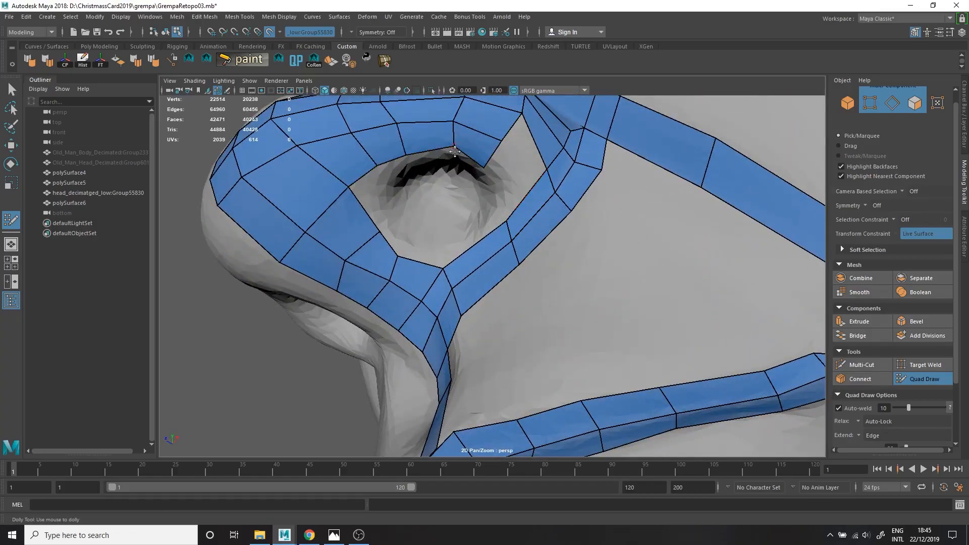
Add a second column of quads along the inner side of the nasolabial strip, from the nostril wing past the mouth corner.
{"action": "left_click_drag", "start_coordinate": [449, 151], "coordinate": [509, 139], "text": "alt"}
{"action": "right_click_drag", "start_coordinate": [555, 174], "coordinate": [520, 161], "text": "alt"}
{"action": "left_click_drag", "start_coordinate": [565, 184], "coordinate": [511, 217], "text": "alt"}
{"action": "right_click_drag", "start_coordinate": [646, 280], "coordinate": [577, 249], "text": "alt"}
{"action": "left_click_drag", "start_coordinate": [577, 248], "coordinate": [615, 287]}
{"action": "left_click_drag", "start_coordinate": [648, 319], "coordinate": [693, 307], "text": "alt"}
{"action": "left_click", "coordinate": [690, 333], "text": "ctrl"}
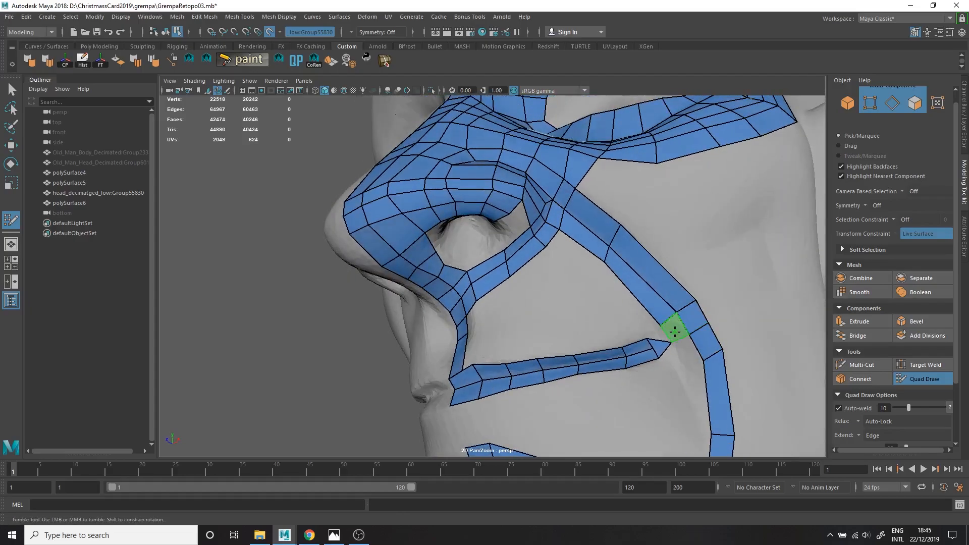
{"action": "left_click", "coordinate": [693, 404], "text": "shift"}
Insert edge loops through the nose and nasolabial topology and even out the vertices around the nostril.
{"action": "left_click_drag", "start_coordinate": [679, 388], "coordinate": [567, 242], "text": "alt"}
{"action": "right_click_drag", "start_coordinate": [567, 242], "coordinate": [545, 202], "text": "alt"}
{"action": "middle_click_drag", "start_coordinate": [545, 167], "coordinate": [456, 237], "text": "alt"}
{"action": "left_click", "coordinate": [456, 237], "text": "ctrl"}
{"action": "left_click", "coordinate": [475, 181], "text": "ctrl"}
{"action": "right_click_drag", "start_coordinate": [475, 202], "coordinate": [404, 237], "text": "alt"}
{"action": "left_click_drag", "start_coordinate": [497, 398], "coordinate": [457, 333], "text": "alt"}
{"action": "middle_click_drag", "start_coordinate": [457, 333], "coordinate": [495, 300], "text": "alt"}
{"action": "left_click_drag", "start_coordinate": [495, 300], "coordinate": [506, 323], "text": "alt"}
{"action": "right_click_drag", "start_coordinate": [404, 287], "coordinate": [454, 288], "text": "alt"}
{"action": "middle_click_drag", "start_coordinate": [398, 285], "coordinate": [443, 250], "text": "alt"}
{"action": "left_click_drag", "start_coordinate": [482, 264], "coordinate": [385, 239], "text": "alt"}
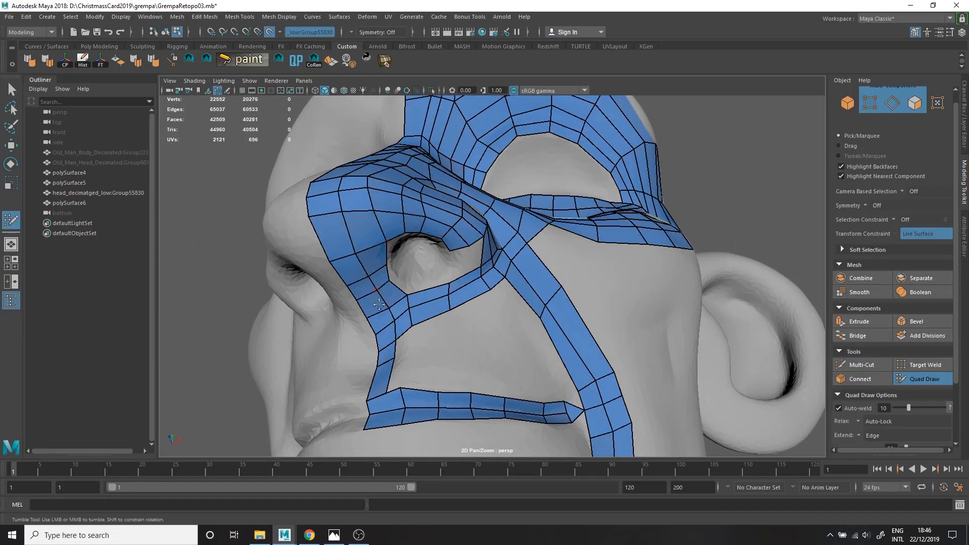
Extend a row of quads beneath the nostril from the philtrum strip and weld it to the nasolabial strip.
{"action": "right_click_drag", "start_coordinate": [378, 292], "coordinate": [429, 282], "text": "alt"}
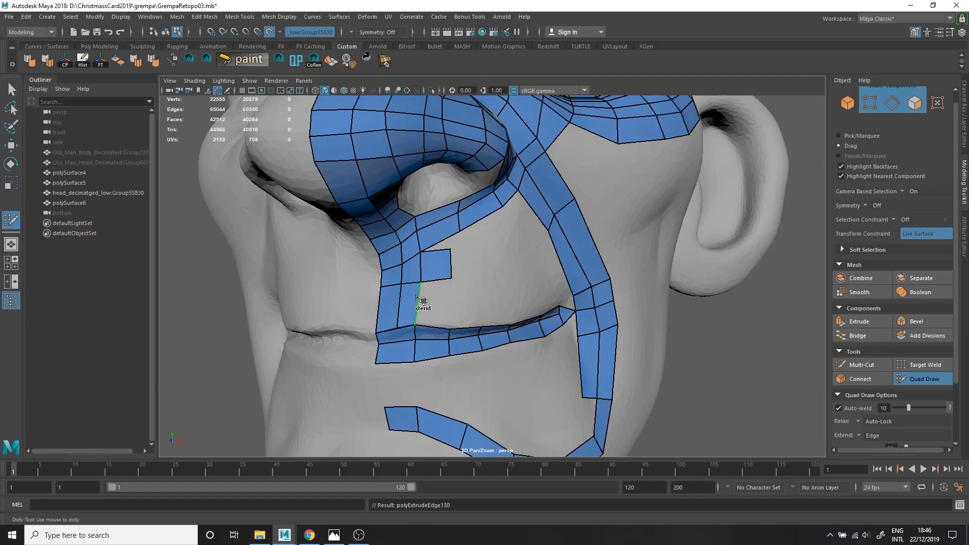
{"action": "left_click_drag", "start_coordinate": [423, 301], "coordinate": [448, 280]}
{"action": "left_click_drag", "start_coordinate": [458, 228], "coordinate": [409, 264], "text": "alt"}
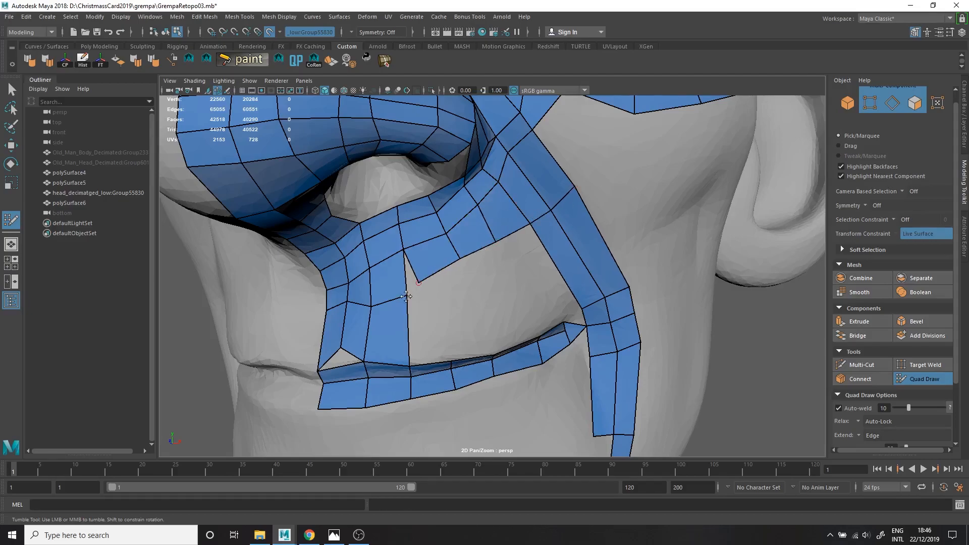
{"action": "left_click_drag", "start_coordinate": [403, 288], "coordinate": [416, 260], "text": "alt"}
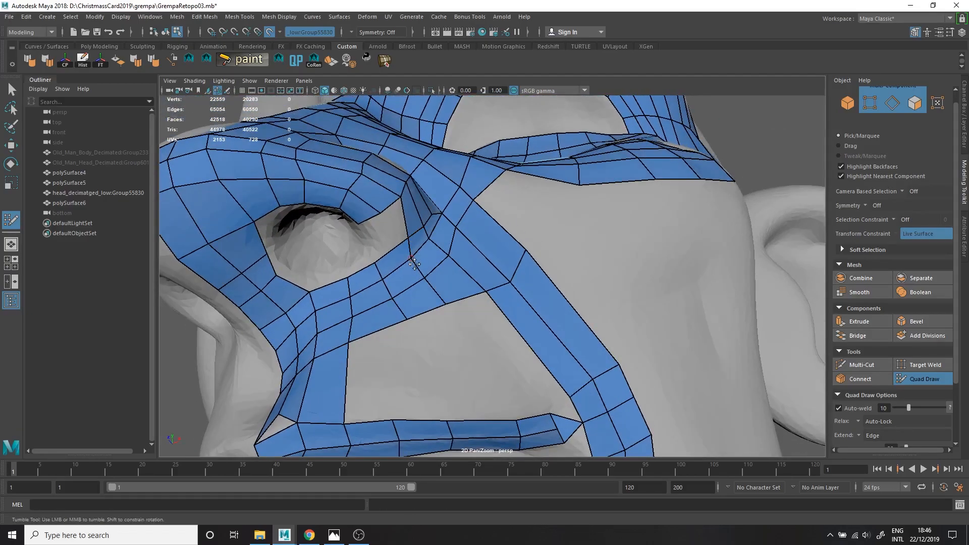
{"action": "right_click_drag", "start_coordinate": [384, 240], "coordinate": [407, 252], "text": "alt"}
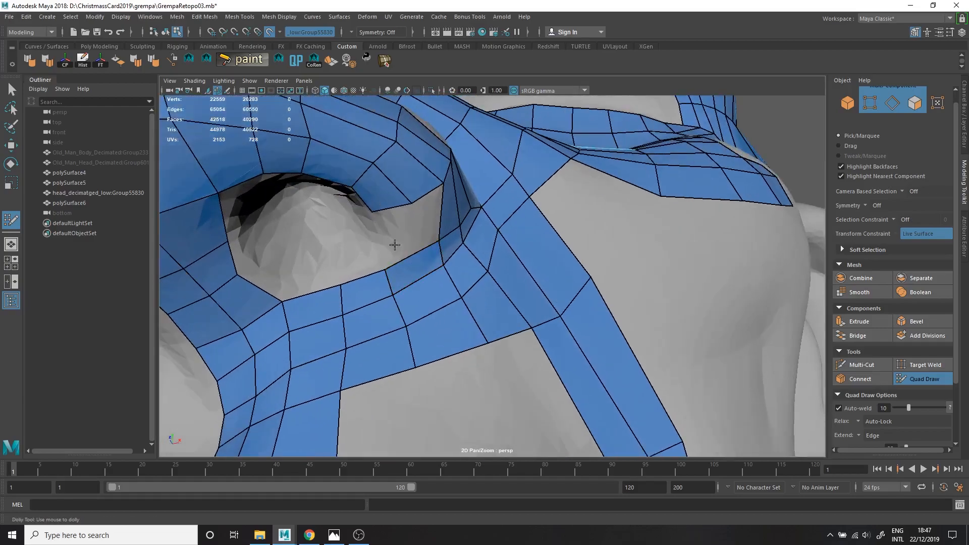
Close the gap in the nostril rim at the wing with quads and adjust the vertices along the lower rim.
{"action": "left_click_drag", "start_coordinate": [417, 252], "coordinate": [395, 214], "text": "alt"}
{"action": "left_click", "coordinate": [406, 197], "text": "shift"}
{"action": "left_click", "coordinate": [429, 189], "text": "shift"}
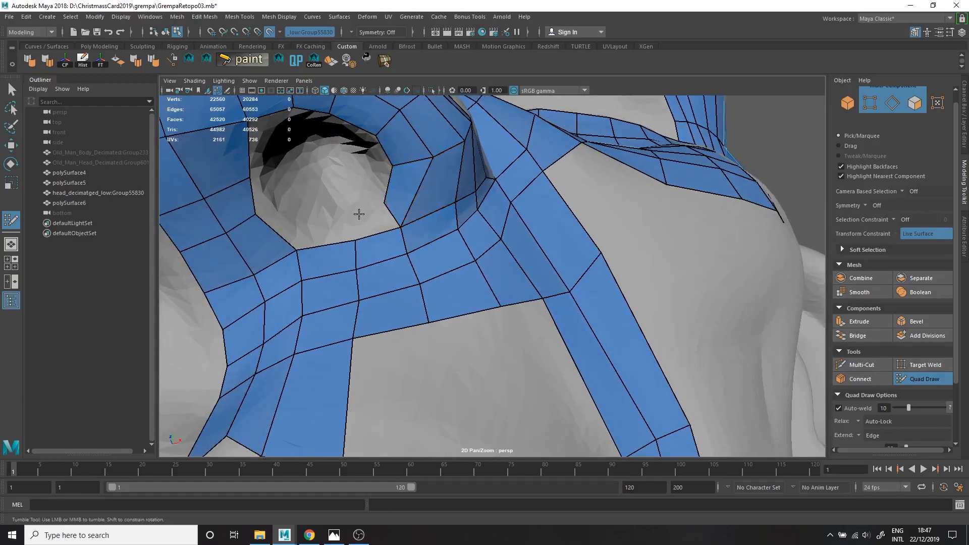
{"action": "left_click", "coordinate": [327, 227], "text": "shift"}
{"action": "left_click_drag", "start_coordinate": [296, 251], "coordinate": [299, 253]}
{"action": "left_click_drag", "start_coordinate": [401, 228], "coordinate": [425, 288]}
{"action": "left_click_drag", "start_coordinate": [429, 283], "coordinate": [414, 313], "text": "alt"}
{"action": "mouse_move", "coordinate": [413, 302]}
{"action": "right_mouse_down", "text": "alt"}
{"action": "mouse_move", "coordinate": [354, 272]}
{"action": "mouse_move", "coordinate": [424, 273]}
{"action": "right_mouse_up", "text": "alt"}
{"action": "middle_click_drag", "start_coordinate": [414, 273], "coordinate": [395, 231], "text": "alt"}
{"action": "left_click_drag", "start_coordinate": [394, 231], "coordinate": [421, 156], "text": "shift"}
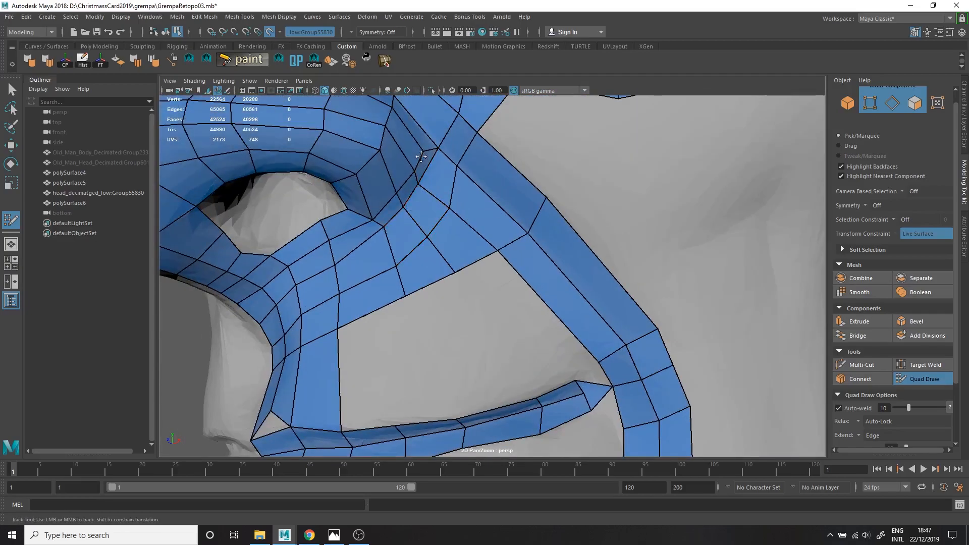
Extend columns of quads down the upper lip from beneath the nostril and delete the quads joining the philtrum to the mouth strip.
{"action": "left_click_drag", "start_coordinate": [336, 276], "coordinate": [442, 206], "text": "shift"}
{"action": "middle_click_drag", "start_coordinate": [392, 239], "coordinate": [407, 234], "text": "alt"}
{"action": "right_click_drag", "start_coordinate": [424, 242], "coordinate": [388, 257], "text": "alt"}
{"action": "left_click_drag", "start_coordinate": [438, 286], "coordinate": [442, 364]}
{"action": "left_click_drag", "start_coordinate": [503, 274], "coordinate": [465, 324]}
{"action": "left_click_drag", "start_coordinate": [481, 357], "coordinate": [457, 365]}
{"action": "left_click", "coordinate": [419, 354], "text": "ctrl+shift"}
{"action": "left_click_drag", "start_coordinate": [510, 350], "coordinate": [460, 143], "text": "alt"}
{"action": "left_click", "coordinate": [418, 267]}
{"action": "left_click", "coordinate": [430, 249], "text": "shift"}
{"action": "mouse_move", "coordinate": [403, 254]}
{"action": "left_mouse_down", "text": "alt"}
{"action": "mouse_move", "coordinate": [420, 264]}
{"action": "mouse_move", "coordinate": [448, 256]}
{"action": "left_mouse_up", "text": "alt"}
{"action": "left_click", "coordinate": [433, 252], "text": "shift"}
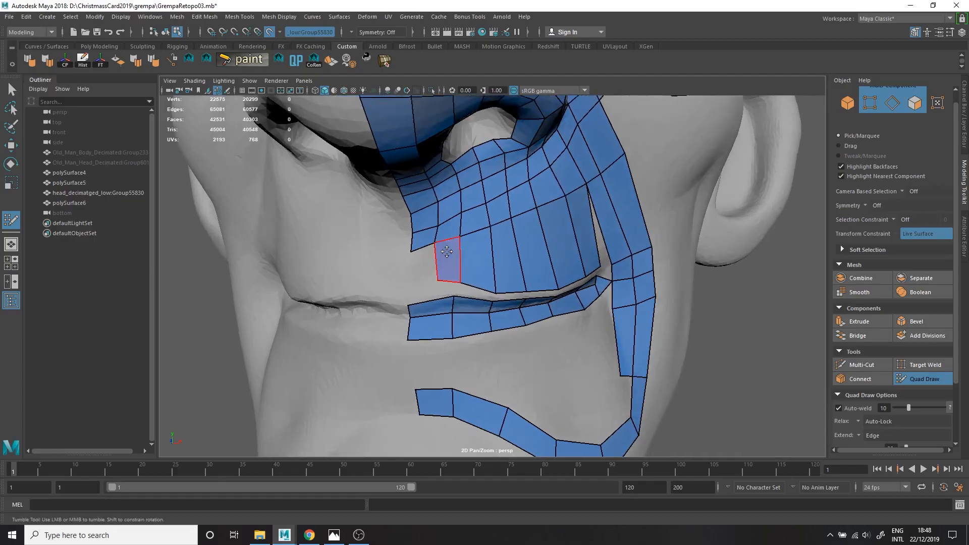
{"action": "scroll", "coordinate": [448, 257], "scroll_direction": "up", "scroll_amount": 2}
{"action": "mouse_move", "coordinate": [452, 289]}
{"action": "left_mouse_down", "text": "alt"}
{"action": "mouse_move", "coordinate": [582, 257]}
{"action": "mouse_move", "coordinate": [569, 244]}
{"action": "mouse_move", "coordinate": [305, 281]}
{"action": "left_mouse_up", "text": "alt"}
{"action": "scroll", "coordinate": [561, 261], "scroll_direction": "up", "scroll_amount": 2}
{"action": "scroll", "coordinate": [580, 257], "scroll_direction": "down", "scroll_amount": 1}
{"action": "left_click", "coordinate": [605, 271], "text": "ctrl+shift"}
{"action": "left_click", "coordinate": [590, 238], "text": "ctrl+shift"}
{"action": "key", "text": "ctrl+z"}
Set the Quad Draw Extend option to Loop and extend the mouth strip with full rows towards the upper lip and below the lower lip.
{"action": "key", "text": "Tab"}
{"action": "left_click", "coordinate": [877, 436]}
{"action": "left_click", "coordinate": [880, 448]}
{"action": "key", "text": "Tab"}
{"action": "left_click_drag", "start_coordinate": [543, 256], "coordinate": [543, 243]}
{"action": "left_click_drag", "start_coordinate": [550, 285], "coordinate": [585, 336]}
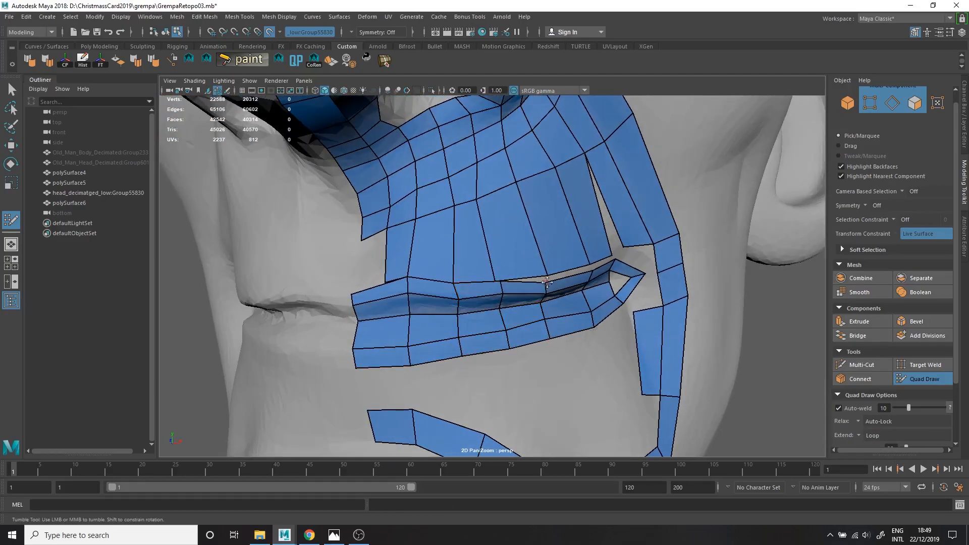
Fill the philtrum gap down to the lip strip with quads and even out the upper lip vertices.
{"action": "left_click", "coordinate": [376, 266], "text": "shift"}
{"action": "left_click_drag", "start_coordinate": [377, 266], "coordinate": [410, 270], "text": "alt"}
{"action": "left_click", "coordinate": [454, 272], "text": "shift"}
{"action": "left_click_drag", "start_coordinate": [452, 238], "coordinate": [447, 179], "text": "shift"}
{"action": "left_click_drag", "start_coordinate": [489, 222], "coordinate": [497, 227], "text": "shift"}
{"action": "left_click_drag", "start_coordinate": [497, 227], "coordinate": [419, 233], "text": "alt"}
{"action": "left_click_drag", "start_coordinate": [572, 252], "coordinate": [551, 258]}
{"action": "mouse_move", "coordinate": [469, 272]}
{"action": "left_mouse_down", "text": "alt"}
{"action": "mouse_move", "coordinate": [483, 266]}
{"action": "mouse_move", "coordinate": [372, 299]}
{"action": "mouse_move", "coordinate": [580, 271]}
{"action": "left_mouse_up", "text": "alt"}
Delete the leftover inner quad beside the mouth corner and extend another row of quads below the lower lip.
{"action": "left_click_drag", "start_coordinate": [609, 326], "coordinate": [623, 337]}
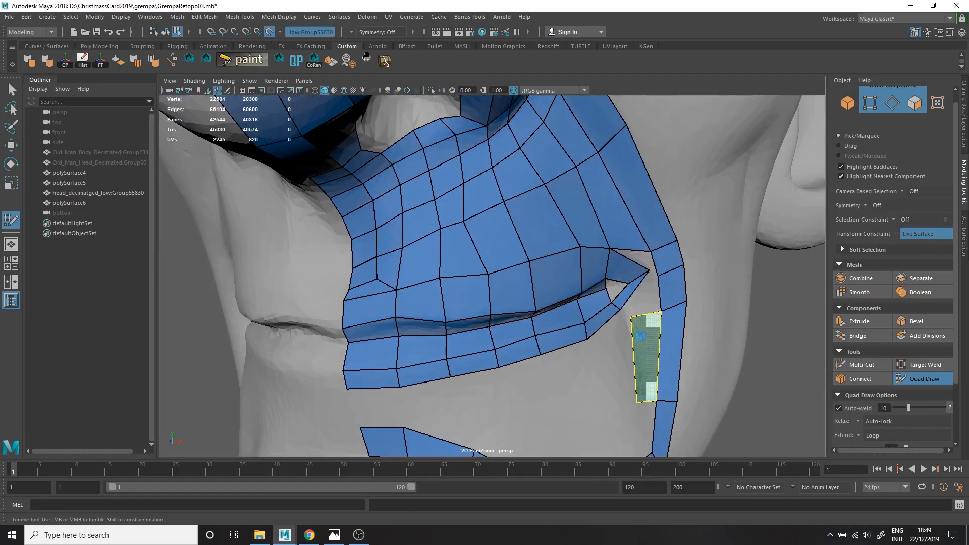
{"action": "left_click", "coordinate": [645, 342], "text": "ctrl+shift"}
{"action": "left_click_drag", "start_coordinate": [474, 373], "coordinate": [475, 398]}
{"action": "left_click_drag", "start_coordinate": [372, 389], "coordinate": [377, 406]}
{"action": "left_click_drag", "start_coordinate": [540, 354], "coordinate": [554, 376]}
{"action": "left_click", "coordinate": [483, 297], "text": "ctrl"}
{"action": "left_click_drag", "start_coordinate": [483, 297], "coordinate": [456, 254], "text": "alt"}
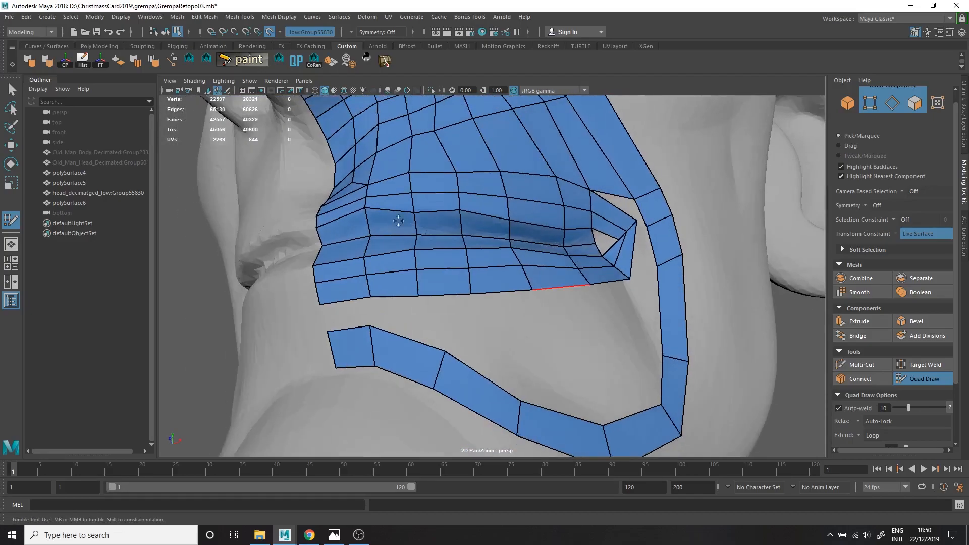
Isolate the face retopology mesh and delete the row of faces bridging the upper and lower lips.
{"action": "left_click_drag", "start_coordinate": [514, 219], "coordinate": [505, 393], "text": "alt"}
{"action": "mouse_move", "coordinate": [562, 353]}
{"action": "right_mouse_down", "text": "alt"}
{"action": "mouse_move", "coordinate": [581, 323]}
{"action": "mouse_move", "coordinate": [576, 297]}
{"action": "mouse_move", "coordinate": [600, 297]}
{"action": "right_mouse_up", "text": "alt"}
{"action": "key", "text": "w"}
{"action": "double_click", "coordinate": [559, 296]}
{"action": "middle_click_drag", "start_coordinate": [600, 297], "coordinate": [580, 298]}
{"action": "key", "text": "q"}
{"action": "key", "text": "ctrl+1"}
{"action": "key", "text": "F11"}
{"action": "left_click", "coordinate": [606, 284]}
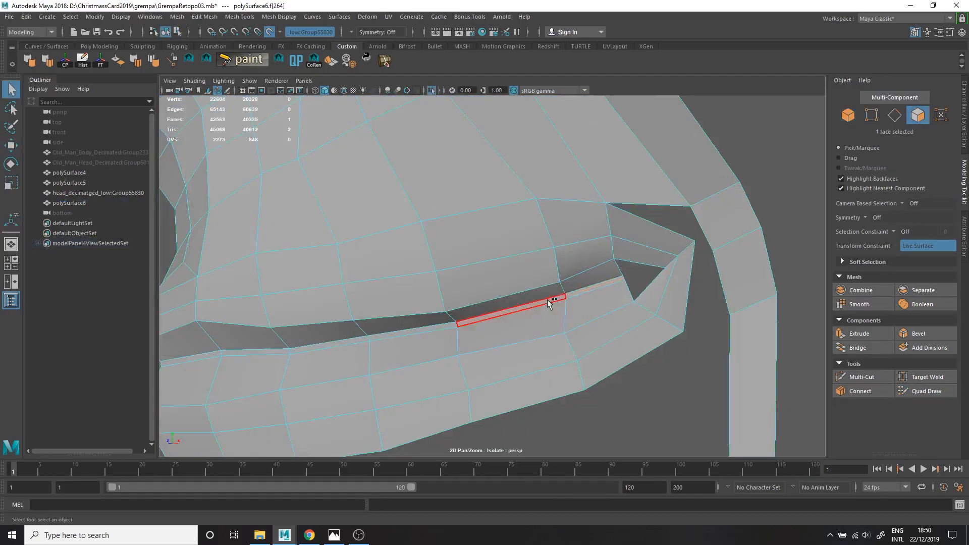
{"action": "double_click", "coordinate": [548, 300], "text": "shift"}
{"action": "key", "text": "Delete"}
Return to Quad Draw and fill the inner mouth corner with a quad.
{"action": "key", "text": "F8"}
{"action": "left_click", "coordinate": [926, 391]}
{"action": "left_click_drag", "start_coordinate": [585, 310], "coordinate": [521, 312], "text": "alt"}
{"action": "right_click_drag", "start_coordinate": [521, 311], "coordinate": [558, 202], "text": "alt"}
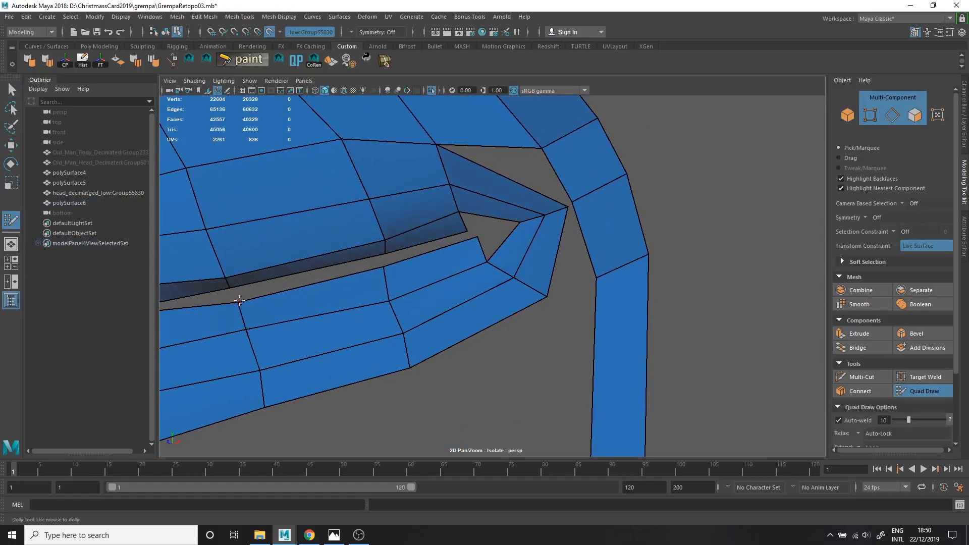
{"action": "left_click_drag", "start_coordinate": [364, 270], "coordinate": [455, 252], "text": "alt"}
{"action": "left_click", "coordinate": [453, 230], "text": "shift"}
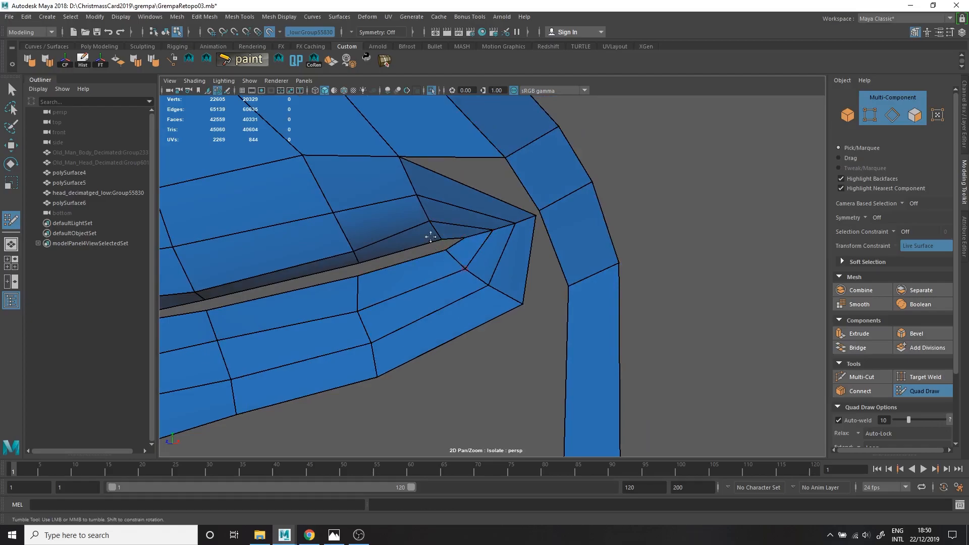
Fill the gap between the mouth corner and the nasolabial strip with quads and weld the vertices together.
{"action": "left_click", "coordinate": [474, 189], "text": "ctrl"}
{"action": "left_click", "coordinate": [506, 265], "text": "ctrl"}
{"action": "left_click_drag", "start_coordinate": [477, 181], "coordinate": [505, 161]}
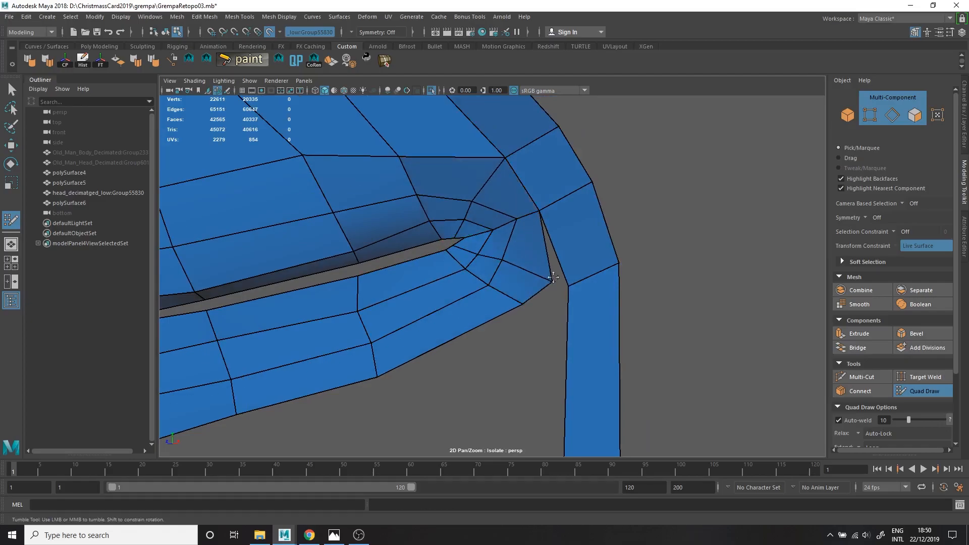
{"action": "left_click_drag", "start_coordinate": [429, 221], "coordinate": [432, 219]}
{"action": "scroll", "coordinate": [496, 261], "scroll_direction": "down", "scroll_amount": 5}
{"action": "left_click_drag", "start_coordinate": [496, 260], "coordinate": [455, 212], "text": "alt"}
{"action": "scroll", "coordinate": [455, 212], "scroll_direction": "up", "scroll_amount": 4}
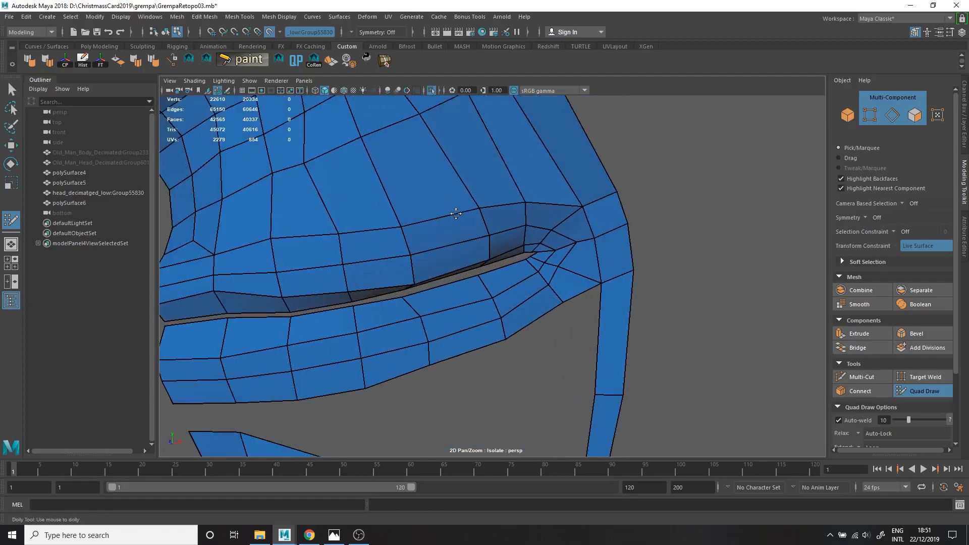
Insert an edge loop through the upper lip mesh and bring the rest of the head back into view.
{"action": "scroll", "coordinate": [454, 212], "scroll_direction": "down", "scroll_amount": 2}
{"action": "left_click", "coordinate": [502, 186], "text": "ctrl"}
{"action": "left_click_drag", "start_coordinate": [505, 194], "coordinate": [531, 216], "text": "alt"}
{"action": "right_click_drag", "start_coordinate": [472, 269], "coordinate": [498, 218], "text": "alt"}
{"action": "left_click_drag", "start_coordinate": [498, 218], "coordinate": [415, 220], "text": "alt"}
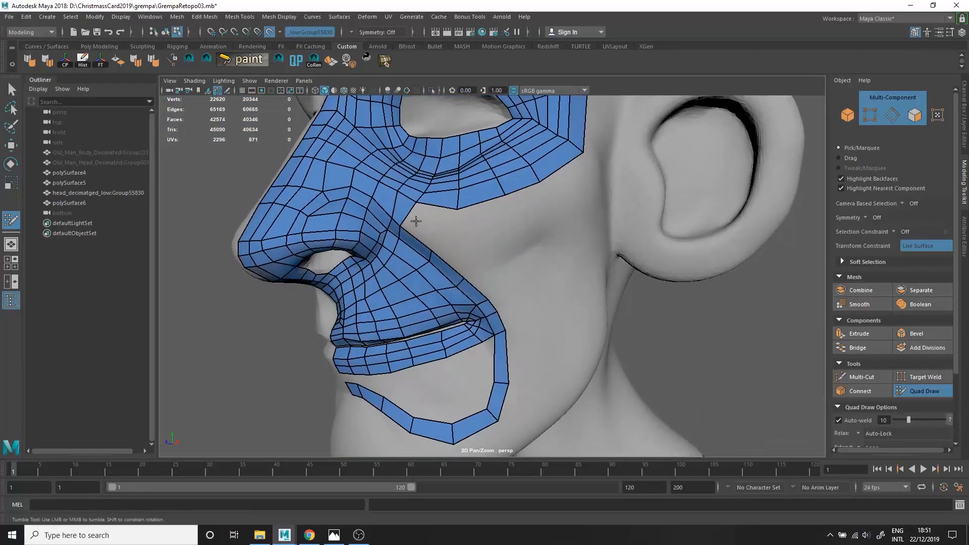
Add an outer column of quads beside the nasolabial strip, from the under-eye strip to the jaw, and adjust its vertices.
{"action": "left_click", "coordinate": [536, 388]}
{"action": "left_click", "coordinate": [521, 404], "text": "shift"}
{"action": "left_click_drag", "start_coordinate": [511, 358], "coordinate": [537, 358]}
{"action": "left_click_drag", "start_coordinate": [429, 226], "coordinate": [416, 203]}
{"action": "left_click_drag", "start_coordinate": [457, 260], "coordinate": [457, 218]}
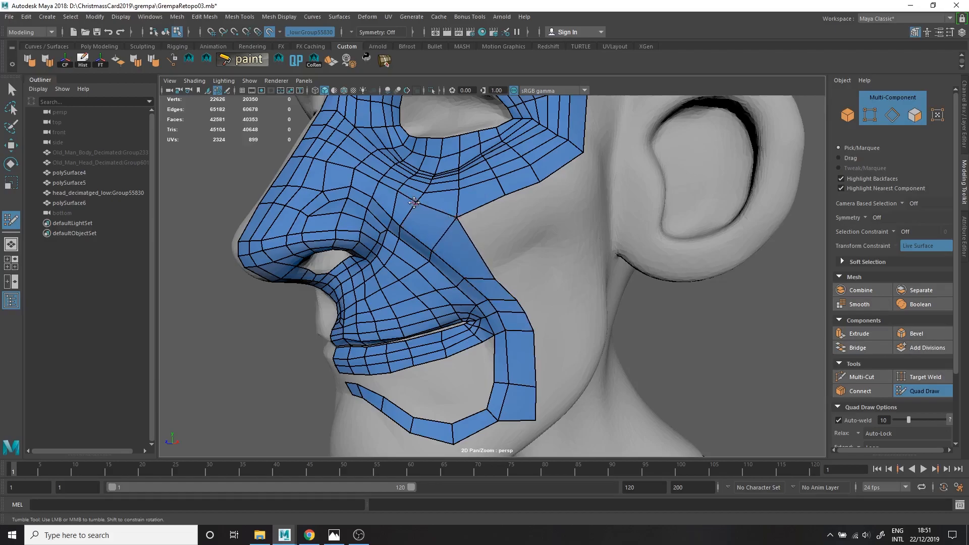
{"action": "left_click_drag", "start_coordinate": [490, 297], "coordinate": [487, 300]}
{"action": "left_click_drag", "start_coordinate": [534, 331], "coordinate": [530, 320]}
{"action": "right_click_drag", "start_coordinate": [464, 290], "coordinate": [474, 320], "text": "alt"}
Fill the area between the lower lip and the chin strip with quads, working outward from the centreline.
{"action": "middle_click_drag", "start_coordinate": [490, 370], "coordinate": [514, 245], "text": "alt"}
{"action": "mouse_move", "coordinate": [374, 332]}
{"action": "left_mouse_down", "text": "alt"}
{"action": "mouse_move", "coordinate": [398, 325]}
{"action": "mouse_move", "coordinate": [384, 321]}
{"action": "left_mouse_up", "text": "alt"}
{"action": "left_click", "coordinate": [356, 301], "text": "shift"}
{"action": "left_click", "coordinate": [341, 302], "text": "shift"}
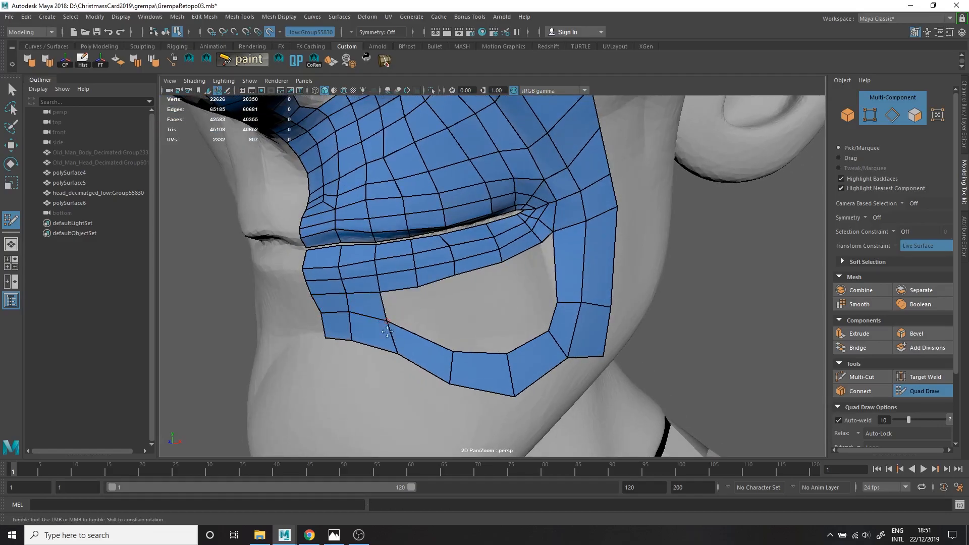
{"action": "left_click", "coordinate": [404, 309], "text": "shift"}
{"action": "left_click", "coordinate": [436, 315], "text": "shift"}
{"action": "left_click_drag", "start_coordinate": [489, 347], "coordinate": [452, 342], "text": "alt"}
{"action": "left_click", "coordinate": [426, 309], "text": "shift"}
{"action": "left_click", "coordinate": [451, 301], "text": "ctrl"}
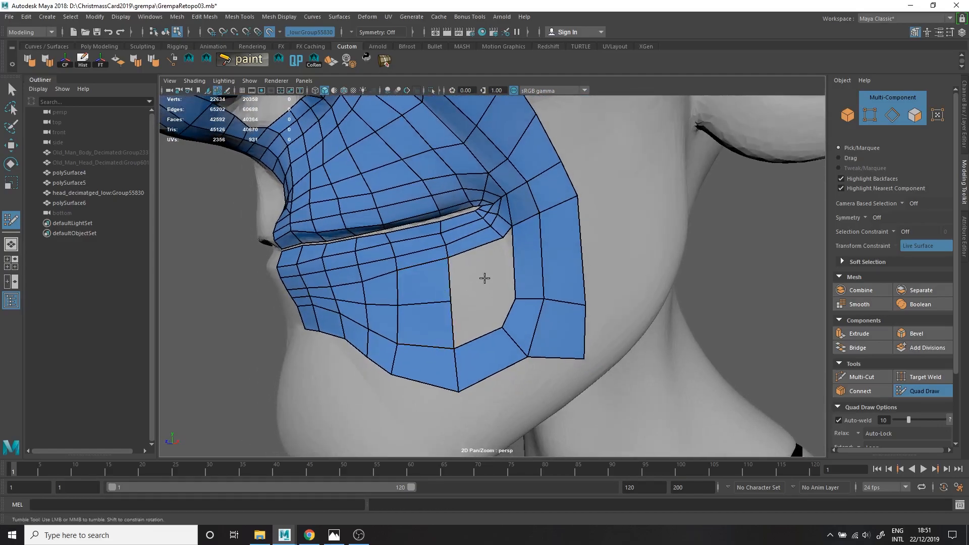
Fill the remaining opening below the mouth corner with quads.
{"action": "left_click", "coordinate": [482, 317], "text": "shift"}
{"action": "left_click_drag", "start_coordinate": [501, 269], "coordinate": [536, 281], "text": "alt"}
{"action": "left_click", "coordinate": [495, 304], "text": "ctrl"}
{"action": "left_click", "coordinate": [505, 284], "text": "shift"}
{"action": "left_click", "coordinate": [484, 286], "text": "shift"}
Extend the lower border of the chin mesh downward by another row of quads and relax its vertices.
{"action": "mouse_move", "coordinate": [543, 288]}
{"action": "left_mouse_down", "text": "shift"}
{"action": "mouse_move", "coordinate": [567, 275]}
{"action": "mouse_move", "coordinate": [569, 345]}
{"action": "mouse_move", "coordinate": [590, 328]}
{"action": "mouse_move", "coordinate": [586, 372]}
{"action": "left_mouse_up", "text": "shift"}
{"action": "left_click_drag", "start_coordinate": [535, 355], "coordinate": [546, 378]}
{"action": "mouse_move", "coordinate": [547, 378]}
{"action": "left_mouse_down"}
{"action": "mouse_move", "coordinate": [560, 395]}
{"action": "mouse_move", "coordinate": [537, 386]}
{"action": "left_mouse_up"}
{"action": "left_click_drag", "start_coordinate": [326, 348], "coordinate": [318, 414]}
{"action": "left_click_drag", "start_coordinate": [395, 369], "coordinate": [394, 413]}
{"action": "left_click_drag", "start_coordinate": [477, 400], "coordinate": [486, 430]}
{"action": "right_click_drag", "start_coordinate": [486, 431], "coordinate": [472, 396], "text": "alt"}
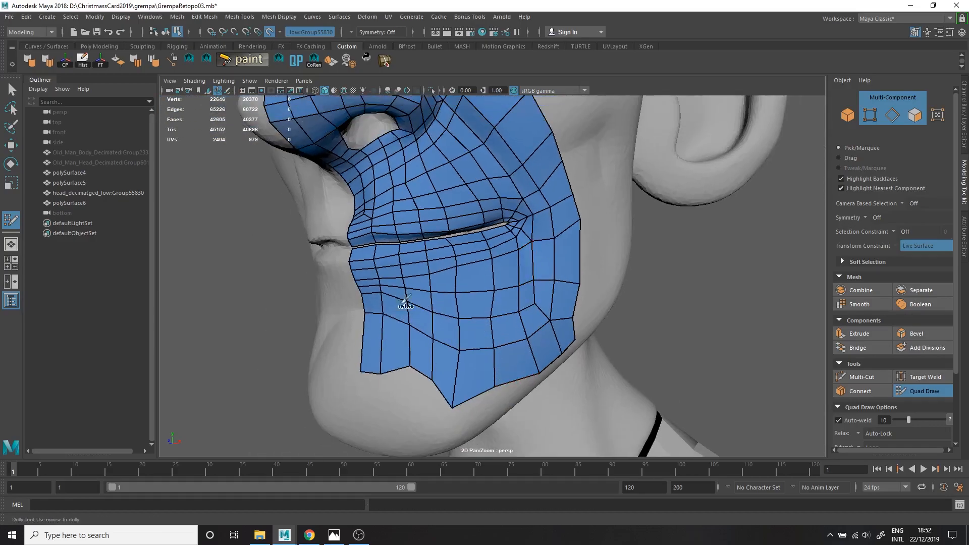
{"action": "left_click_drag", "start_coordinate": [562, 284], "coordinate": [511, 274], "text": "alt"}
{"action": "left_click_drag", "start_coordinate": [393, 395], "coordinate": [408, 303], "text": "alt"}
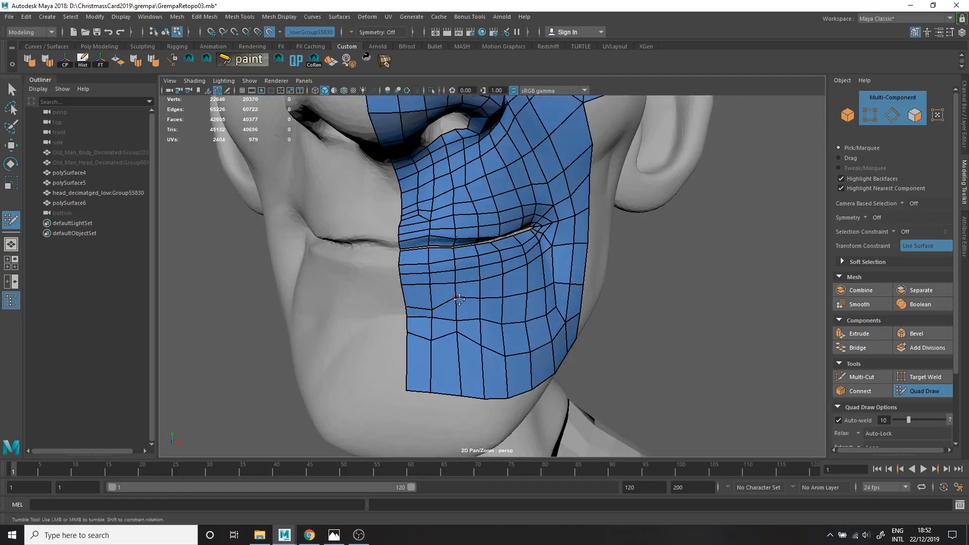
Insert additional edge loops through the chin, cheek and lip topology.
{"action": "left_click", "coordinate": [439, 306], "text": "ctrl"}
{"action": "left_click_drag", "start_coordinate": [550, 348], "coordinate": [480, 343], "text": "alt"}
{"action": "left_click", "coordinate": [497, 329], "text": "ctrl"}
{"action": "middle_click_drag", "start_coordinate": [475, 152], "coordinate": [474, 222], "text": "alt"}
{"action": "left_click", "coordinate": [474, 221], "text": "ctrl"}
{"action": "right_click_drag", "start_coordinate": [545, 247], "coordinate": [505, 268], "text": "alt"}
{"action": "left_click_drag", "start_coordinate": [506, 268], "coordinate": [382, 242], "text": "alt"}
{"action": "left_click", "coordinate": [389, 228], "text": "ctrl"}
{"action": "left_click", "coordinate": [416, 271], "text": "ctrl"}
Insert an edge loop beneath the mouth corner and reposition the surrounding lip vertices.
{"action": "middle_click_drag", "start_coordinate": [454, 303], "coordinate": [463, 227], "text": "alt"}
{"action": "right_click_drag", "start_coordinate": [463, 227], "coordinate": [550, 240], "text": "alt"}
{"action": "left_click_drag", "start_coordinate": [507, 213], "coordinate": [498, 220]}
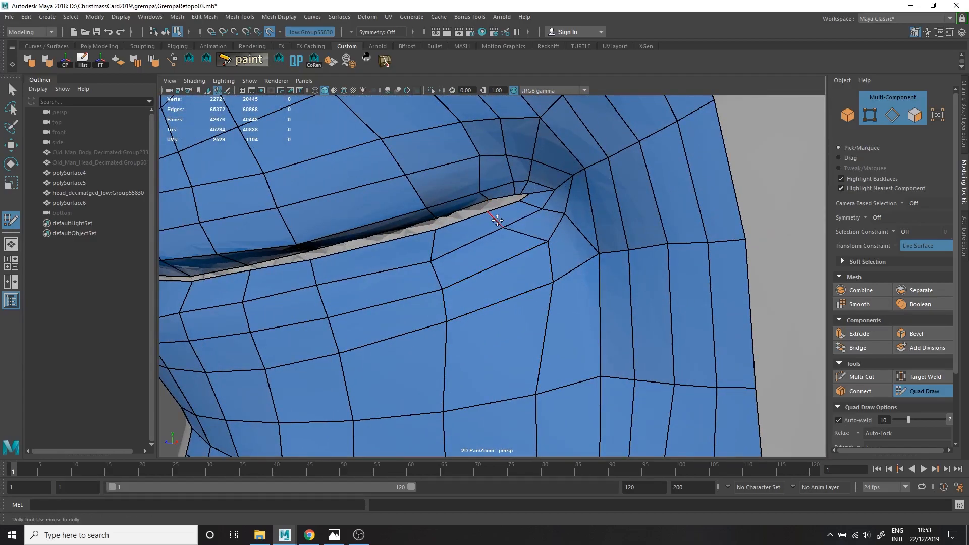
{"action": "left_click", "coordinate": [535, 249], "text": "ctrl"}
{"action": "right_click_drag", "start_coordinate": [482, 218], "coordinate": [376, 219], "text": "alt"}
{"action": "left_click_drag", "start_coordinate": [376, 220], "coordinate": [449, 224], "text": "alt"}
{"action": "right_click_drag", "start_coordinate": [450, 225], "coordinate": [498, 227], "text": "alt"}
{"action": "left_click_drag", "start_coordinate": [497, 227], "coordinate": [418, 237], "text": "alt"}
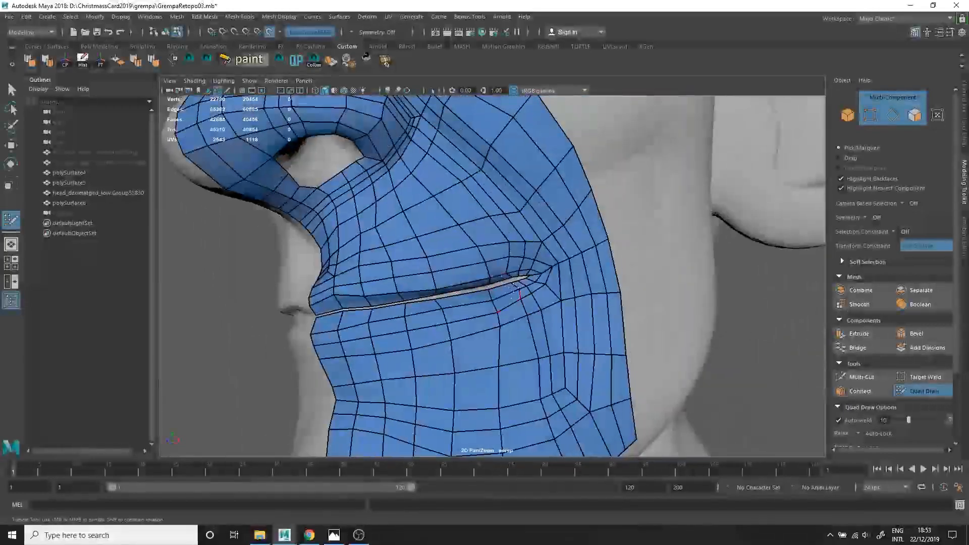
Relax the vertices around the mouth corner and lower cheek, and undo the relax stroke on the nose.
{"action": "middle_click_drag", "start_coordinate": [530, 307], "coordinate": [510, 235], "text": "alt"}
{"action": "mouse_move", "coordinate": [531, 295]}
{"action": "left_mouse_down", "text": "shift"}
{"action": "mouse_move", "coordinate": [354, 316]}
{"action": "mouse_move", "coordinate": [522, 244]}
{"action": "mouse_move", "coordinate": [532, 202]}
{"action": "left_mouse_up", "text": "shift"}
{"action": "middle_click_drag", "start_coordinate": [536, 230], "coordinate": [535, 315], "text": "alt"}
{"action": "right_click_drag", "start_coordinate": [525, 282], "coordinate": [474, 242], "text": "alt"}
{"action": "left_click_drag", "start_coordinate": [454, 223], "coordinate": [469, 202], "text": "alt"}
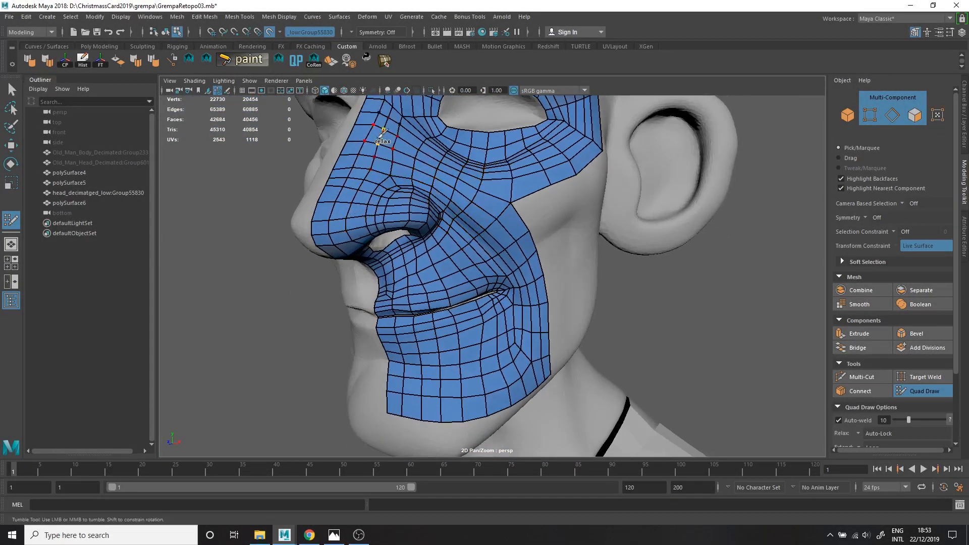
{"action": "middle_click_drag", "start_coordinate": [378, 147], "coordinate": [401, 204], "text": "alt"}
{"action": "key", "text": "ctrl+z"}
Extend the cheek's outer border toward the ear, join it to the eye patch, and divide the new strip with edge loops.
{"action": "left_click_drag", "start_coordinate": [550, 217], "coordinate": [399, 256], "text": "alt"}
{"action": "middle_click_drag", "start_coordinate": [559, 352], "coordinate": [515, 222], "text": "alt"}
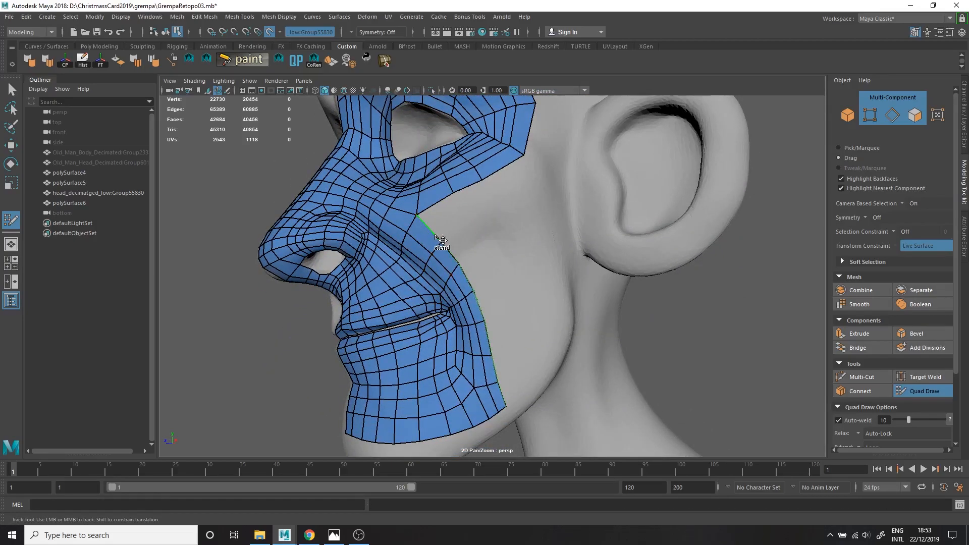
{"action": "left_click_drag", "start_coordinate": [441, 240], "coordinate": [523, 180], "text": "shift"}
{"action": "left_click_drag", "start_coordinate": [559, 332], "coordinate": [568, 326]}
{"action": "left_click_drag", "start_coordinate": [561, 354], "coordinate": [566, 357]}
{"action": "left_click_drag", "start_coordinate": [557, 371], "coordinate": [552, 380]}
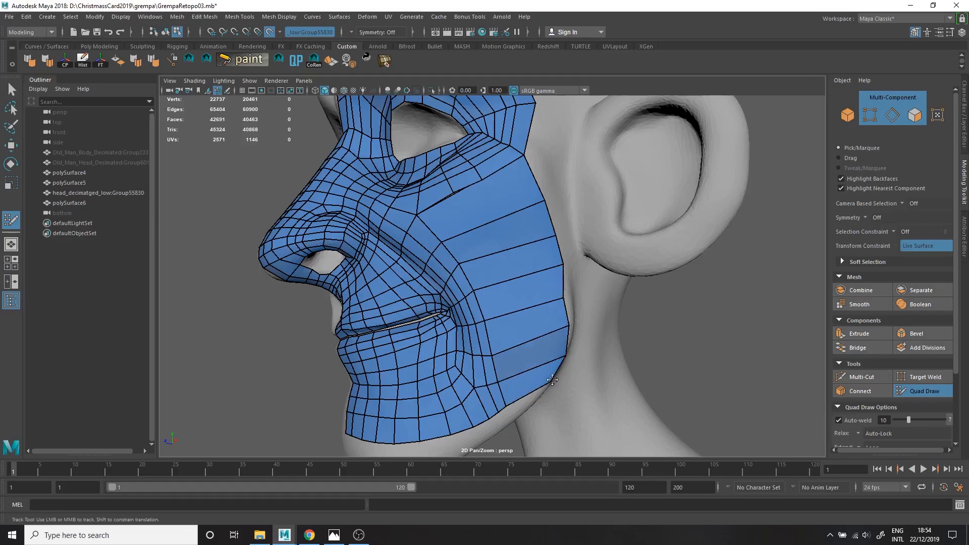
{"action": "left_click_drag", "start_coordinate": [494, 236], "coordinate": [536, 292], "text": "alt"}
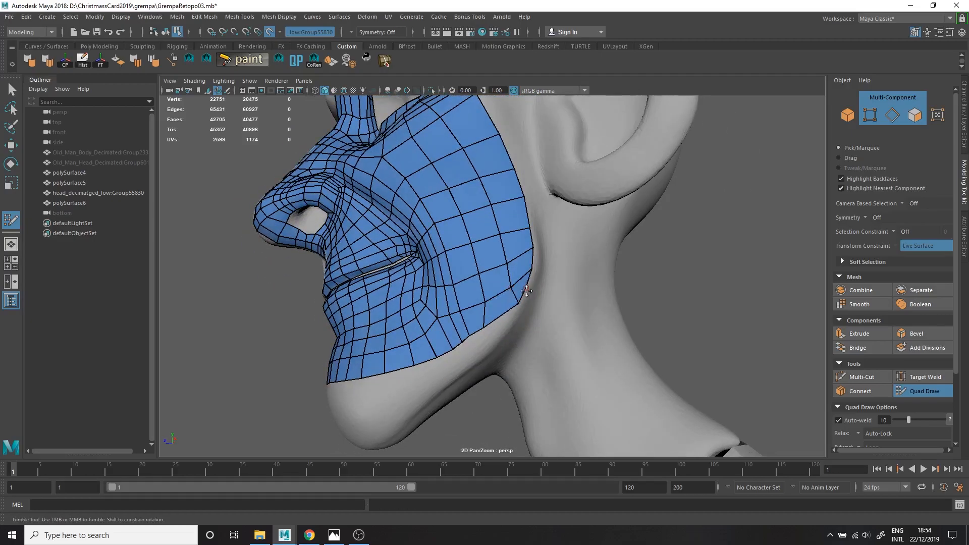
Reposition the border vertices along the jawline and below the ear to follow the sculpt.
{"action": "scroll", "coordinate": [507, 311], "scroll_direction": "up", "scroll_amount": 2}
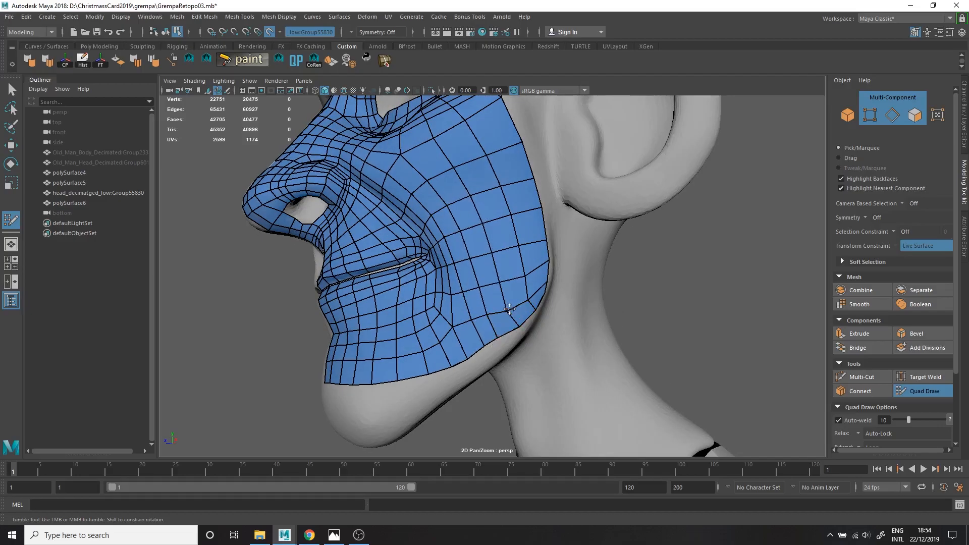
{"action": "left_click_drag", "start_coordinate": [490, 344], "coordinate": [489, 305], "text": "alt"}
{"action": "scroll", "coordinate": [489, 304], "scroll_direction": "up", "scroll_amount": 1}
{"action": "scroll", "coordinate": [489, 305], "scroll_direction": "up", "scroll_amount": 2}
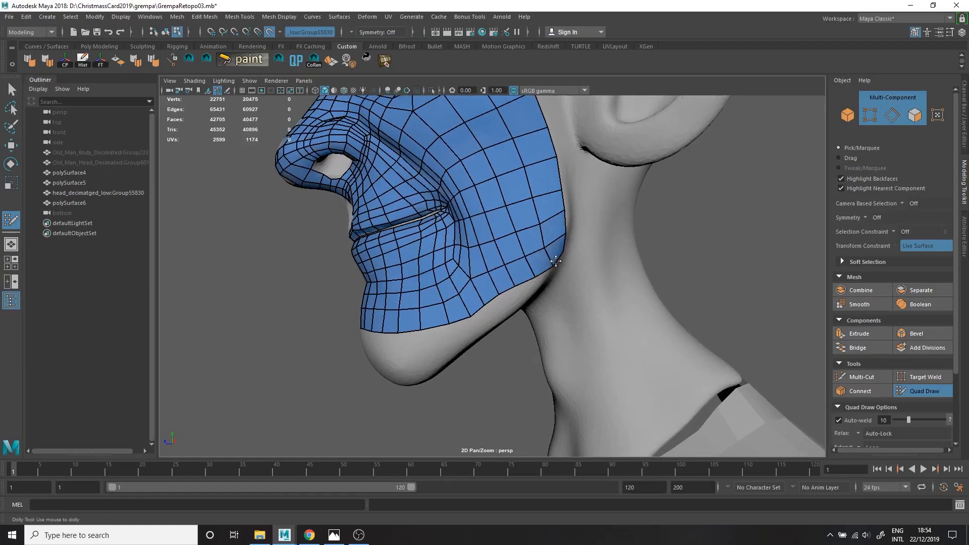
{"action": "mouse_move", "coordinate": [563, 218]}
{"action": "left_mouse_down", "text": "alt"}
{"action": "mouse_move", "coordinate": [520, 283]}
{"action": "mouse_move", "coordinate": [550, 226]}
{"action": "left_mouse_up", "text": "alt"}
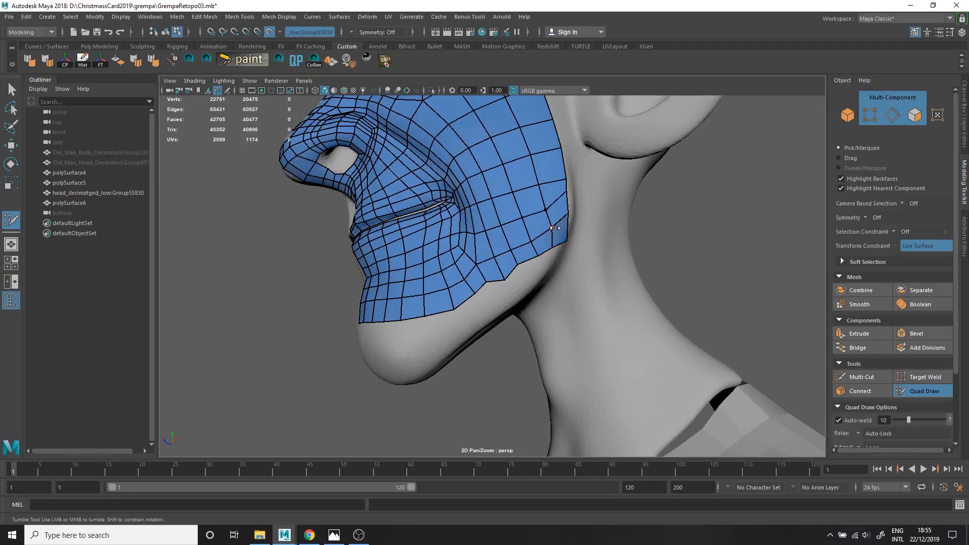
{"action": "mouse_move", "coordinate": [564, 183]}
{"action": "left_mouse_down", "text": "shift"}
{"action": "mouse_move", "coordinate": [538, 177]}
{"action": "mouse_move", "coordinate": [519, 147]}
{"action": "left_mouse_up", "text": "shift"}
{"action": "left_click_drag", "start_coordinate": [520, 114], "coordinate": [539, 288], "text": "alt"}
{"action": "scroll", "coordinate": [526, 134], "scroll_direction": "down", "scroll_amount": 1}
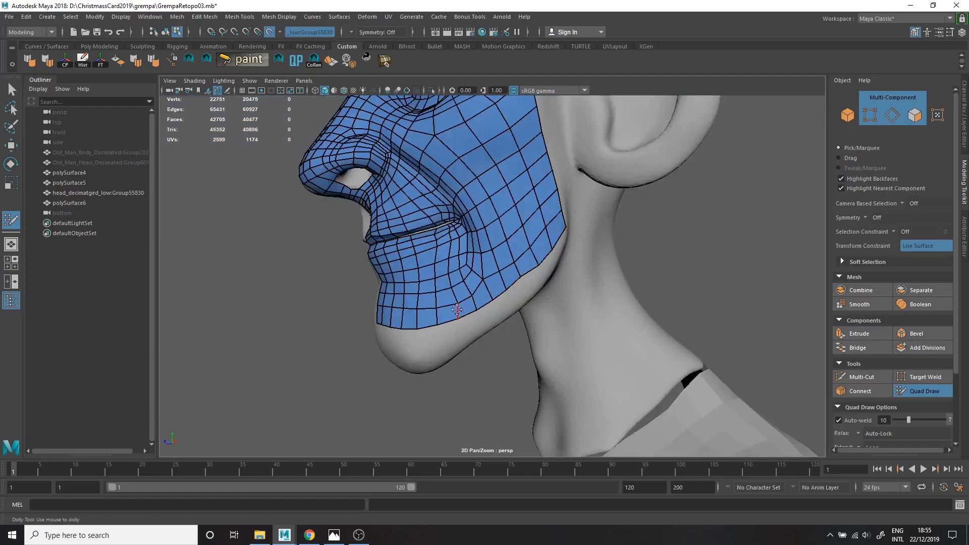
Extend the lower border of the chin and jaw with more quads and relax the new vertices.
{"action": "left_click_drag", "start_coordinate": [457, 309], "coordinate": [429, 289], "text": "alt"}
{"action": "left_click", "coordinate": [423, 327], "text": "ctrl+shift"}
{"action": "left_click", "coordinate": [428, 323], "text": "ctrl"}
{"action": "middle_click_drag", "start_coordinate": [444, 288], "coordinate": [456, 297], "text": "alt"}
{"action": "right_click_drag", "start_coordinate": [456, 296], "coordinate": [434, 277], "text": "alt"}
{"action": "middle_click_drag", "start_coordinate": [444, 277], "coordinate": [442, 368], "text": "alt"}
{"action": "left_click_drag", "start_coordinate": [428, 217], "coordinate": [454, 208]}
{"action": "middle_click_drag", "start_coordinate": [461, 150], "coordinate": [459, 166], "text": "alt"}
{"action": "left_click", "coordinate": [459, 166]}
{"action": "left_click", "coordinate": [442, 188], "text": "shift"}
{"action": "left_click_drag", "start_coordinate": [443, 217], "coordinate": [457, 264], "text": "alt"}
{"action": "right_click_drag", "start_coordinate": [430, 235], "coordinate": [433, 273], "text": "alt"}
{"action": "left_click_drag", "start_coordinate": [433, 273], "coordinate": [431, 296], "text": "alt"}
Inspect the face mesh isolated with smooth preview, and return to Quad Draw on the full head.
{"action": "key", "text": "w"}
{"action": "key", "text": "ctrl+1"}
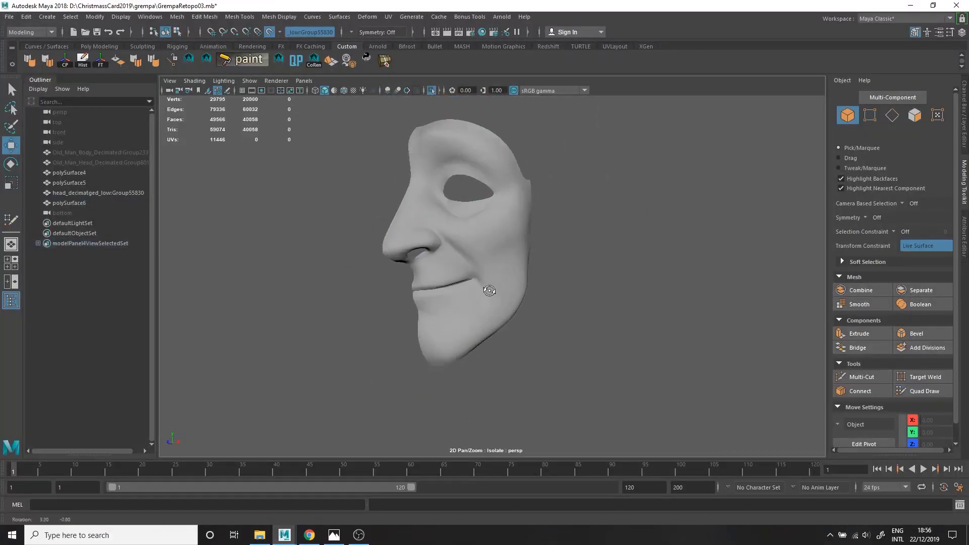
{"action": "key", "text": "ctrl+1"}
{"action": "key", "text": "1"}
{"action": "key", "text": "y"}
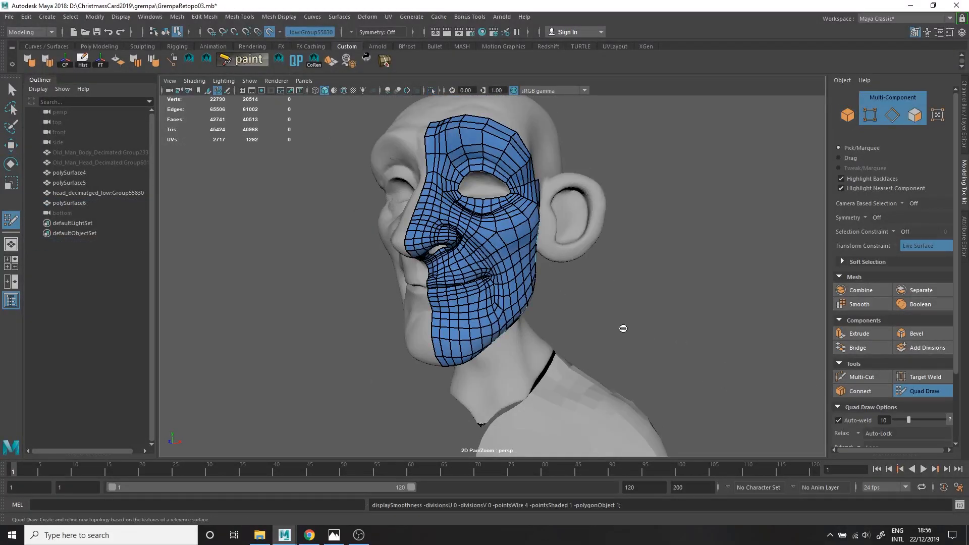
Extend the jaw corner with a short strip of quads below the ear and relax the adjoining faces.
{"action": "right_click_drag", "start_coordinate": [623, 328], "coordinate": [691, 338], "text": "alt"}
{"action": "middle_click_drag", "start_coordinate": [483, 269], "coordinate": [509, 283], "text": "alt"}
{"action": "left_click_drag", "start_coordinate": [508, 283], "coordinate": [462, 303], "text": "alt"}
{"action": "right_click_drag", "start_coordinate": [462, 303], "coordinate": [508, 322], "text": "alt"}
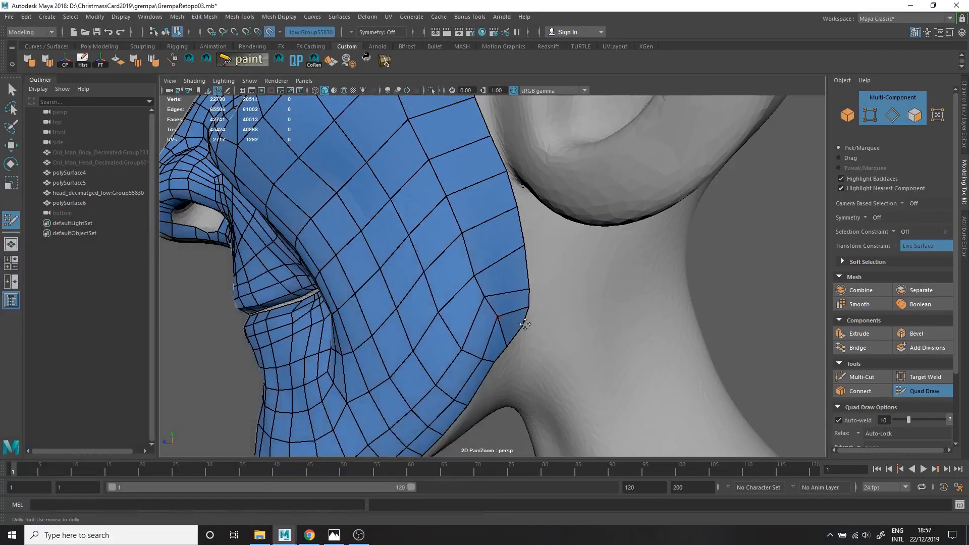
{"action": "left_click_drag", "start_coordinate": [522, 355], "coordinate": [492, 226], "text": "alt"}
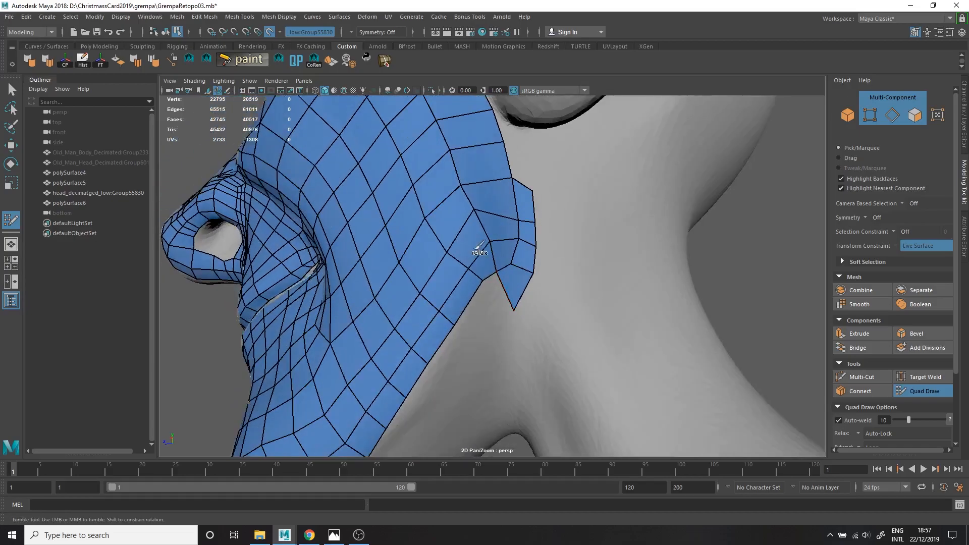
{"action": "left_click_drag", "start_coordinate": [433, 108], "coordinate": [501, 165], "text": "alt"}
{"action": "right_click_drag", "start_coordinate": [504, 202], "coordinate": [491, 233], "text": "alt"}
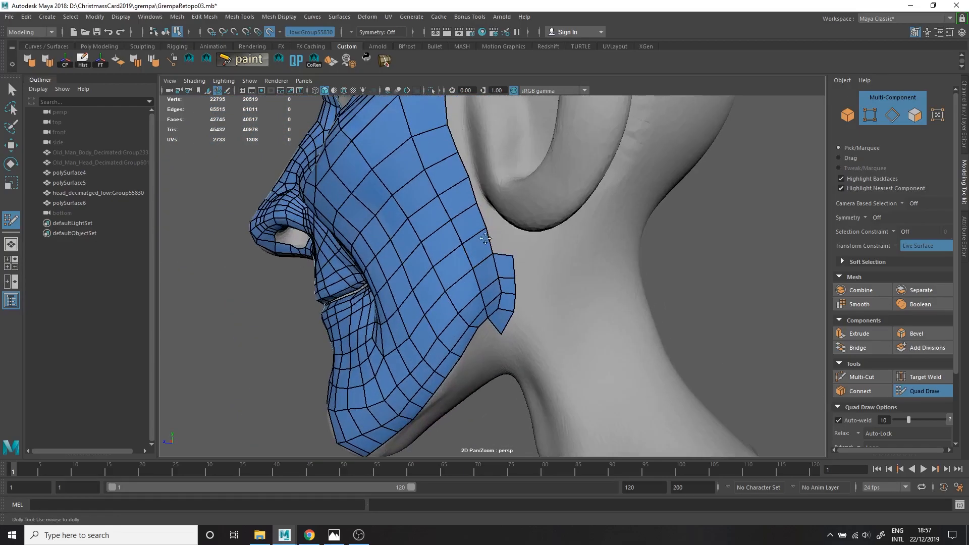
Extend the cheek border in front of the ear and the jaw border onto the chin's underside by one row of quads.
{"action": "mouse_move", "coordinate": [486, 228]}
{"action": "left_mouse_down", "text": "alt"}
{"action": "mouse_move", "coordinate": [433, 250]}
{"action": "mouse_move", "coordinate": [436, 164]}
{"action": "left_mouse_up", "text": "alt"}
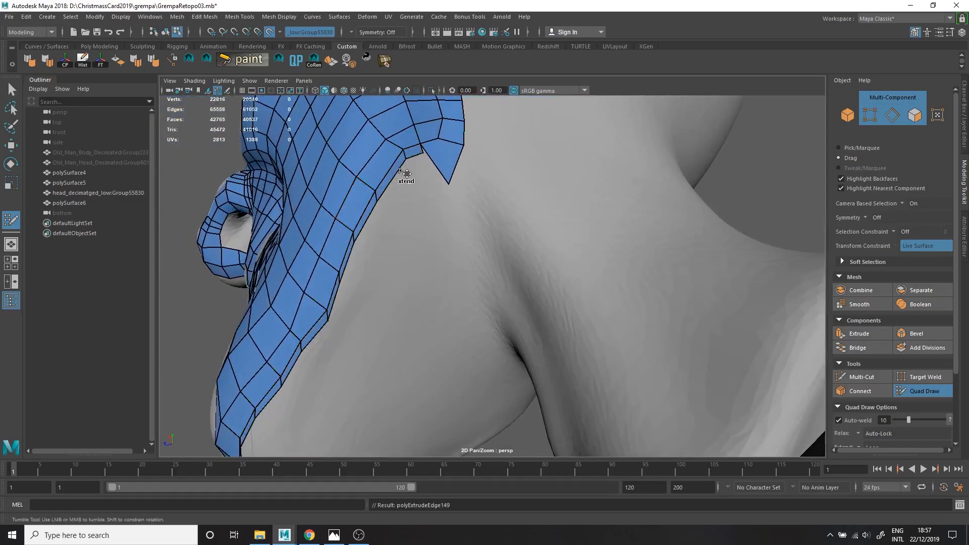
{"action": "left_click_drag", "start_coordinate": [335, 291], "coordinate": [397, 377], "text": "alt"}
{"action": "left_click_drag", "start_coordinate": [303, 394], "coordinate": [376, 315], "text": "alt"}
{"action": "right_click_drag", "start_coordinate": [376, 316], "coordinate": [447, 252], "text": "alt"}
{"action": "middle_click_drag", "start_coordinate": [446, 253], "coordinate": [473, 219], "text": "alt"}
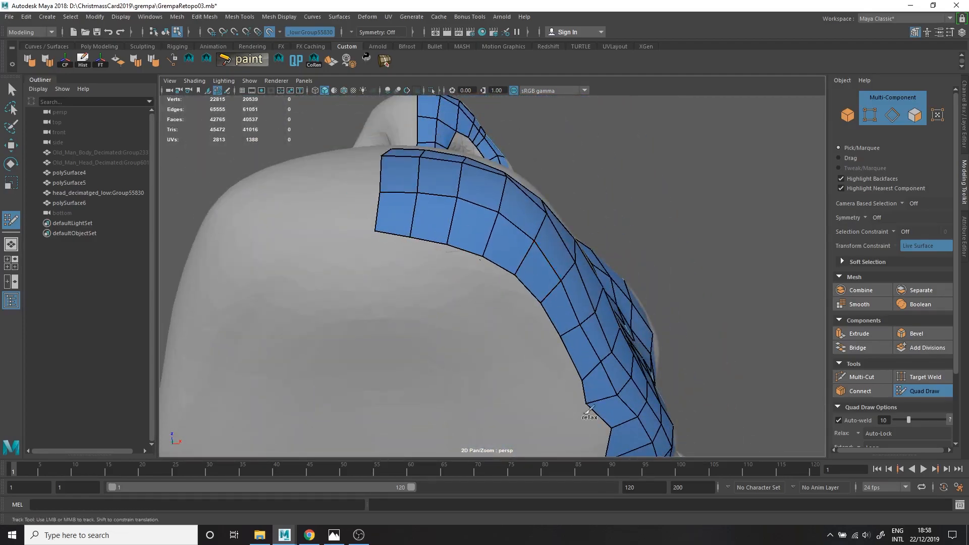
Relax the new quads along the chin's underside and the jawline.
{"action": "middle_click_drag", "start_coordinate": [579, 396], "coordinate": [496, 295], "text": "alt"}
{"action": "left_click_drag", "start_coordinate": [547, 403], "coordinate": [545, 371], "text": "shift"}
{"action": "right_click_drag", "start_coordinate": [545, 371], "coordinate": [457, 326], "text": "alt"}
{"action": "left_click_drag", "start_coordinate": [457, 325], "coordinate": [489, 394], "text": "alt"}
{"action": "middle_click_drag", "start_coordinate": [496, 385], "coordinate": [484, 339], "text": "alt"}
{"action": "left_click_drag", "start_coordinate": [530, 335], "coordinate": [465, 348], "text": "alt"}
{"action": "middle_click_drag", "start_coordinate": [465, 349], "coordinate": [533, 340], "text": "alt"}
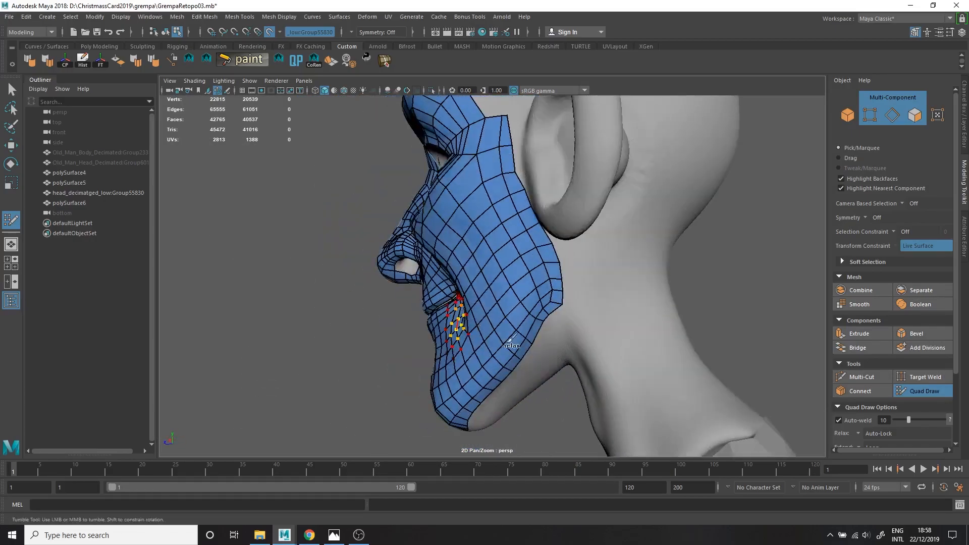
Smooth out the vertex spacing on the cheek in front of the ear and near the mouth corner.
{"action": "left_click_drag", "start_coordinate": [558, 302], "coordinate": [566, 215], "text": "alt"}
{"action": "left_click_drag", "start_coordinate": [568, 278], "coordinate": [535, 253], "text": "alt"}
{"action": "right_click_drag", "start_coordinate": [454, 298], "coordinate": [522, 313], "text": "alt"}
{"action": "left_click_drag", "start_coordinate": [523, 313], "coordinate": [465, 283], "text": "alt"}
{"action": "right_click_drag", "start_coordinate": [465, 283], "coordinate": [424, 265], "text": "alt"}
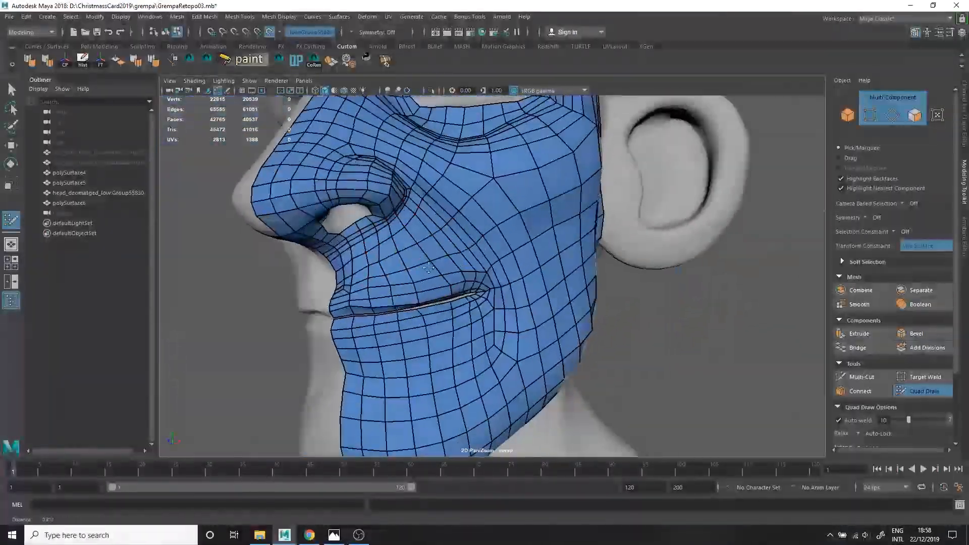
Insert edge loops running through the eye opening, its outer corner and the lower eyelid.
{"action": "scroll", "coordinate": [424, 264], "scroll_direction": "up", "scroll_amount": 3}
{"action": "scroll", "coordinate": [504, 227], "scroll_direction": "down", "scroll_amount": 4}
{"action": "scroll", "coordinate": [522, 206], "scroll_direction": "down", "scroll_amount": 4}
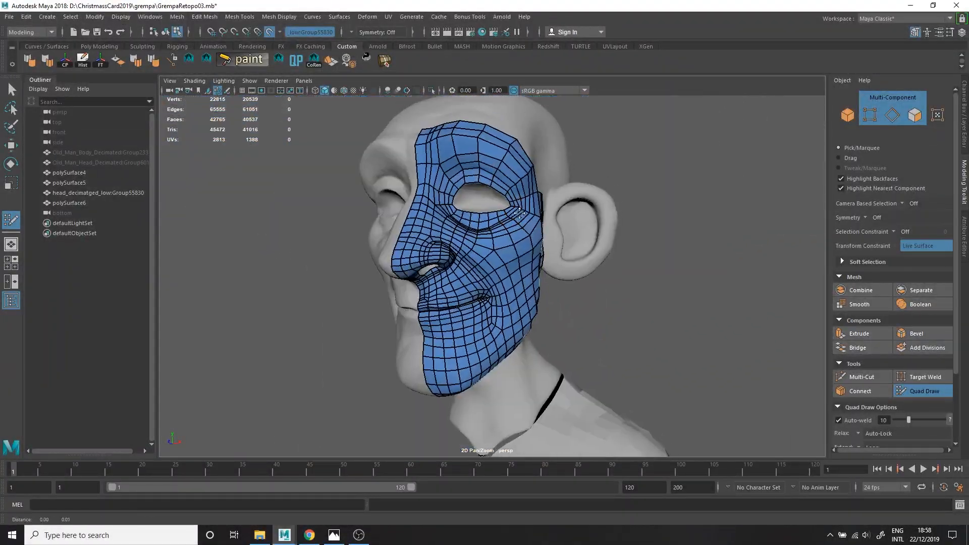
{"action": "scroll", "coordinate": [521, 206], "scroll_direction": "up", "scroll_amount": 5}
{"action": "left_click_drag", "start_coordinate": [316, 207], "coordinate": [331, 208], "text": "alt"}
{"action": "scroll", "coordinate": [331, 207], "scroll_direction": "down", "scroll_amount": 2}
{"action": "middle_click_drag", "start_coordinate": [330, 208], "coordinate": [369, 263], "text": "alt"}
{"action": "left_click", "coordinate": [311, 246], "text": "ctrl"}
{"action": "left_click", "coordinate": [326, 203], "text": "ctrl"}
{"action": "left_click", "coordinate": [357, 168], "text": "ctrl"}
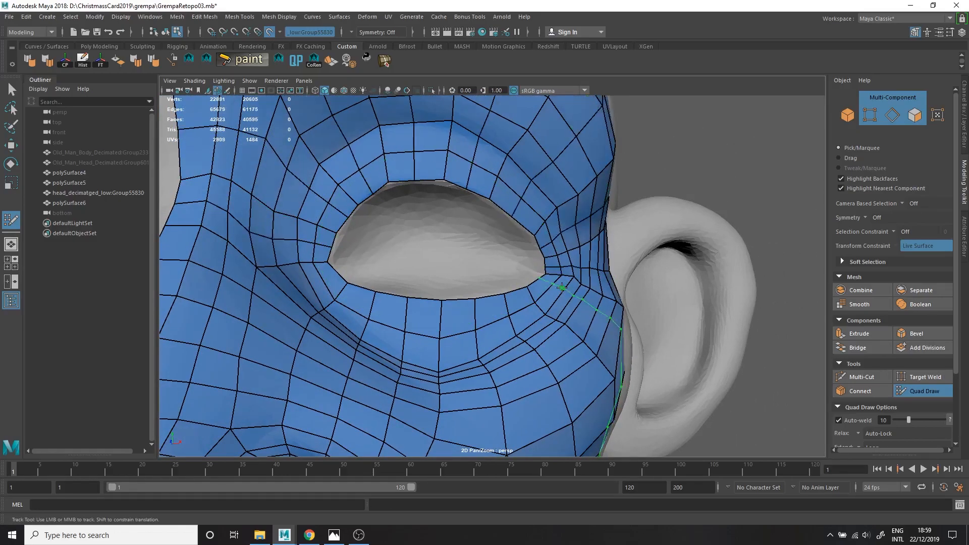
{"action": "left_click", "coordinate": [455, 330], "text": "ctrl"}
Insert edge loops from the inner eye corner down the side of the nose and around the brow.
{"action": "scroll", "coordinate": [455, 330], "scroll_direction": "down", "scroll_amount": 5}
{"action": "middle_click_drag", "start_coordinate": [455, 330], "coordinate": [447, 186], "text": "alt"}
{"action": "scroll", "coordinate": [447, 187], "scroll_direction": "up", "scroll_amount": 2}
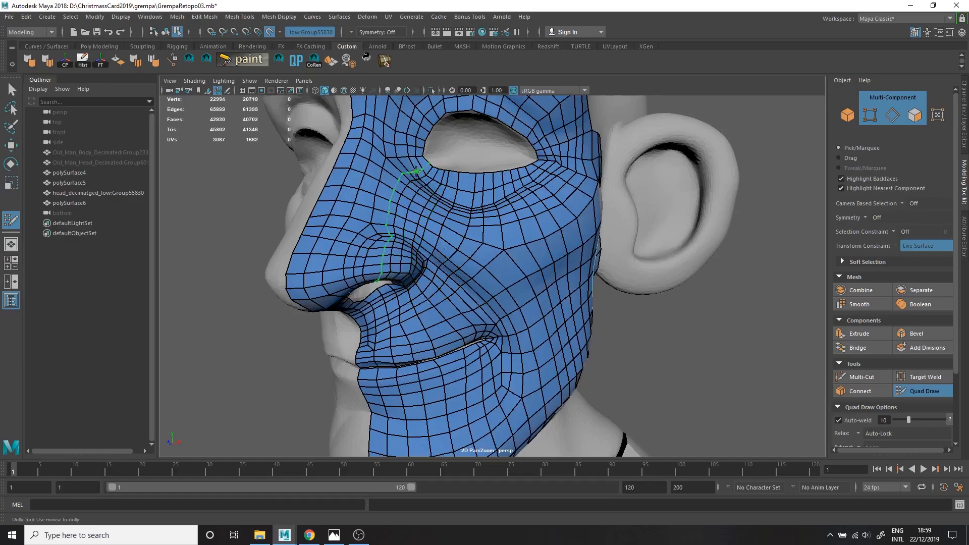
{"action": "left_click", "coordinate": [418, 172], "text": "ctrl"}
{"action": "right_click_drag", "start_coordinate": [418, 172], "coordinate": [383, 177], "text": "alt"}
{"action": "left_click_drag", "start_coordinate": [555, 275], "coordinate": [570, 247], "text": "alt"}
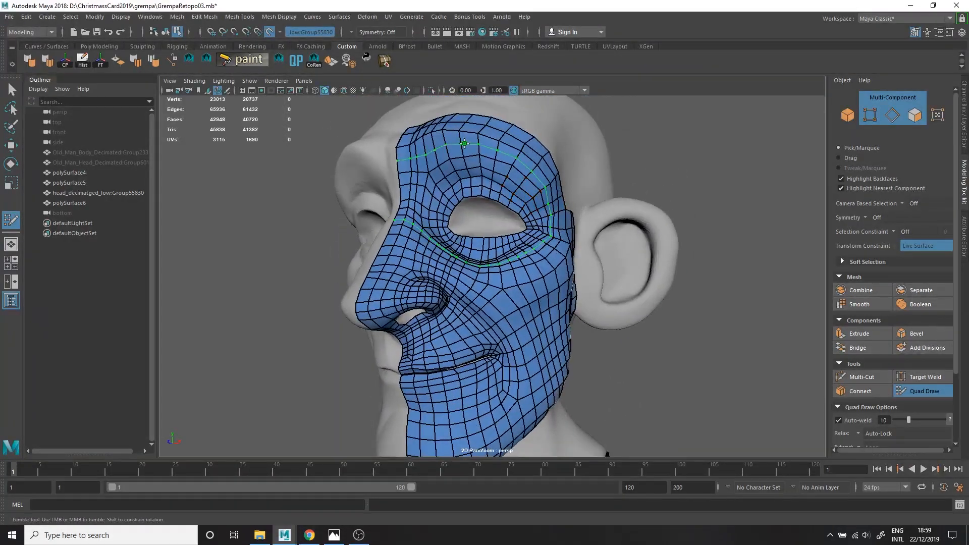
{"action": "left_click", "coordinate": [464, 144], "text": "ctrl"}
Relax the vertices across the brow, under-eye area and outer cheek.
{"action": "left_click_drag", "start_coordinate": [465, 152], "coordinate": [471, 212], "text": "alt"}
{"action": "middle_click_drag", "start_coordinate": [472, 212], "coordinate": [522, 139], "text": "alt"}
{"action": "right_click_drag", "start_coordinate": [396, 187], "coordinate": [427, 180], "text": "alt"}
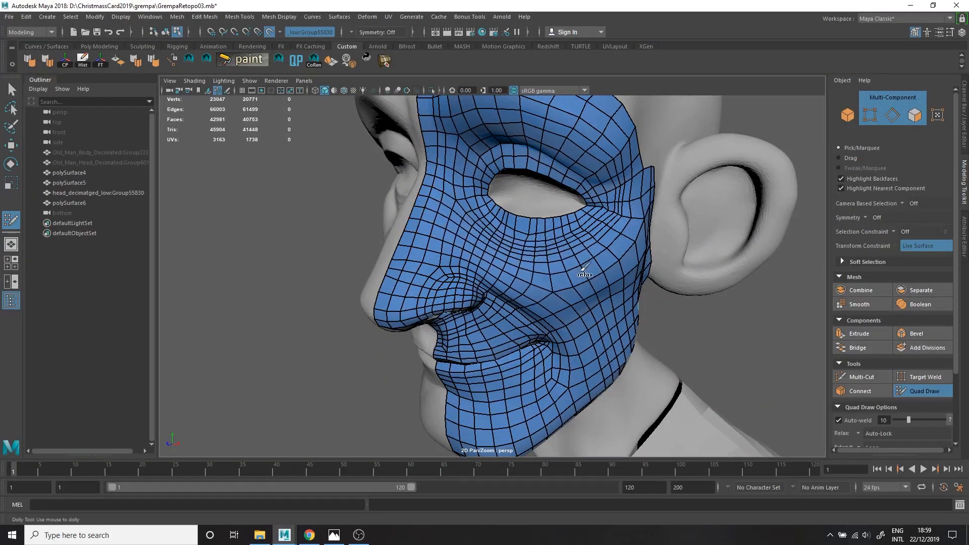
{"action": "left_click_drag", "start_coordinate": [550, 276], "coordinate": [534, 276], "text": "alt"}
{"action": "left_click_drag", "start_coordinate": [643, 258], "coordinate": [637, 262], "text": "alt"}
{"action": "left_click_drag", "start_coordinate": [613, 399], "coordinate": [653, 307], "text": "shift"}
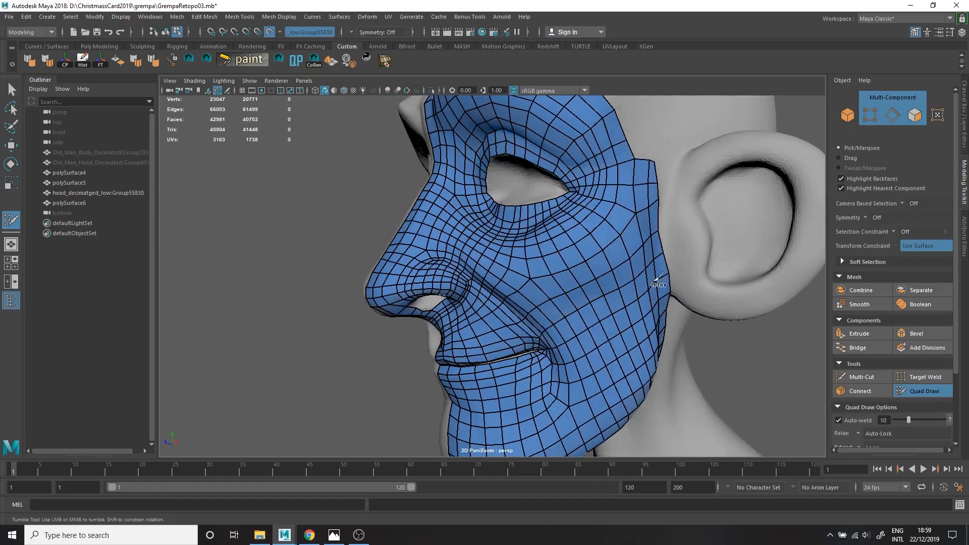
{"action": "middle_click_drag", "start_coordinate": [653, 307], "coordinate": [661, 429], "text": "alt"}
Relax the topology over the nose and the upper lip area.
{"action": "left_click_drag", "start_coordinate": [577, 223], "coordinate": [646, 230], "text": "alt"}
{"action": "mouse_move", "coordinate": [505, 253]}
{"action": "right_mouse_down", "text": "alt"}
{"action": "mouse_move", "coordinate": [631, 252]}
{"action": "mouse_move", "coordinate": [505, 262]}
{"action": "right_mouse_up", "text": "alt"}
{"action": "left_click_drag", "start_coordinate": [505, 263], "coordinate": [495, 237], "text": "alt"}
{"action": "right_click_drag", "start_coordinate": [495, 237], "coordinate": [454, 184], "text": "alt"}
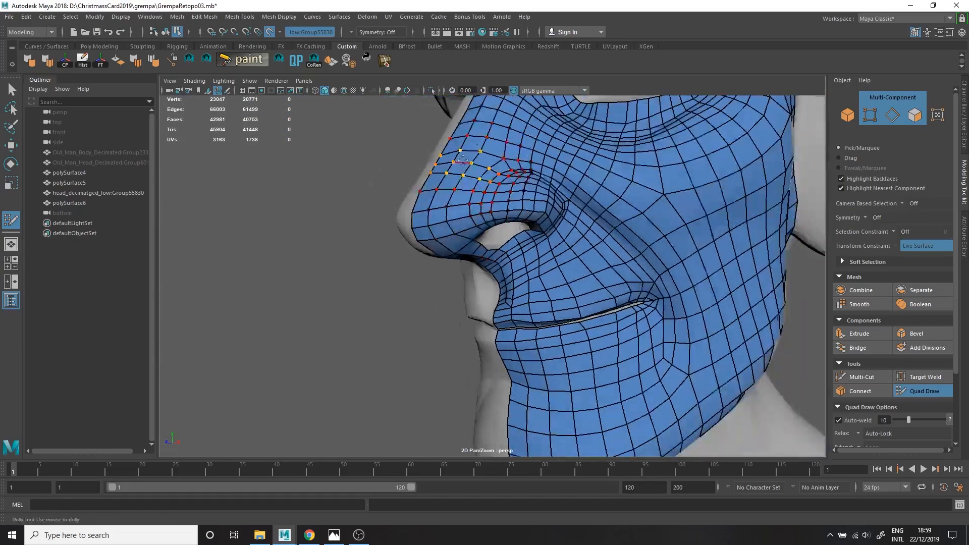
{"action": "right_click_drag", "start_coordinate": [543, 180], "coordinate": [484, 222], "text": "alt"}
{"action": "left_click_drag", "start_coordinate": [484, 222], "coordinate": [541, 281], "text": "alt"}
{"action": "middle_click_drag", "start_coordinate": [541, 282], "coordinate": [570, 212], "text": "alt"}
Even out the cheek topology and reposition the border vertices at the temple.
{"action": "right_click_drag", "start_coordinate": [570, 303], "coordinate": [644, 325], "text": "alt"}
{"action": "left_click_drag", "start_coordinate": [644, 325], "coordinate": [586, 282], "text": "alt"}
{"action": "right_click_drag", "start_coordinate": [586, 283], "coordinate": [600, 212], "text": "alt"}
{"action": "left_click_drag", "start_coordinate": [601, 212], "coordinate": [611, 177], "text": "alt"}
{"action": "left_click_drag", "start_coordinate": [603, 218], "coordinate": [643, 151], "text": "alt"}
{"action": "middle_click_drag", "start_coordinate": [638, 146], "coordinate": [622, 163], "text": "alt"}
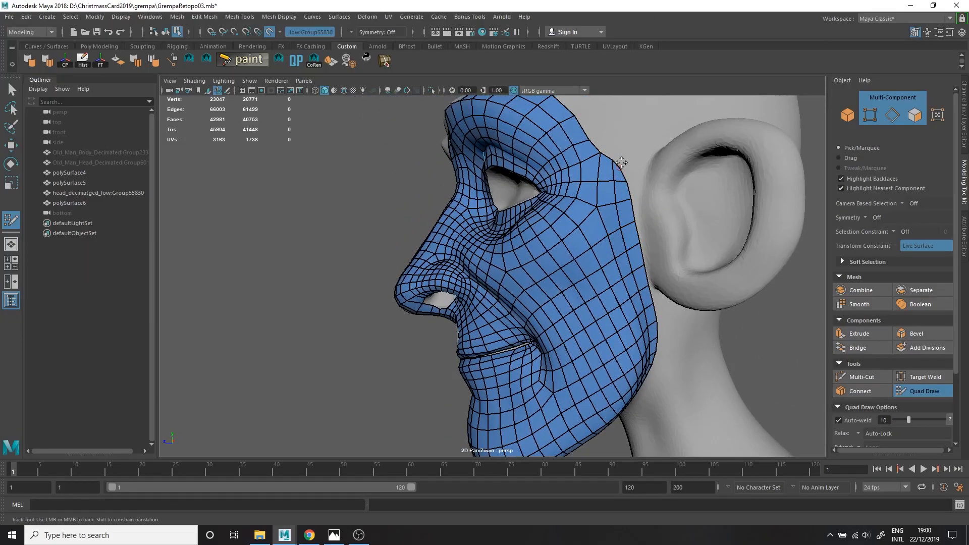
Extend the brow and temple border outward by another row of quads.
{"action": "left_click_drag", "start_coordinate": [607, 162], "coordinate": [608, 234], "text": "alt"}
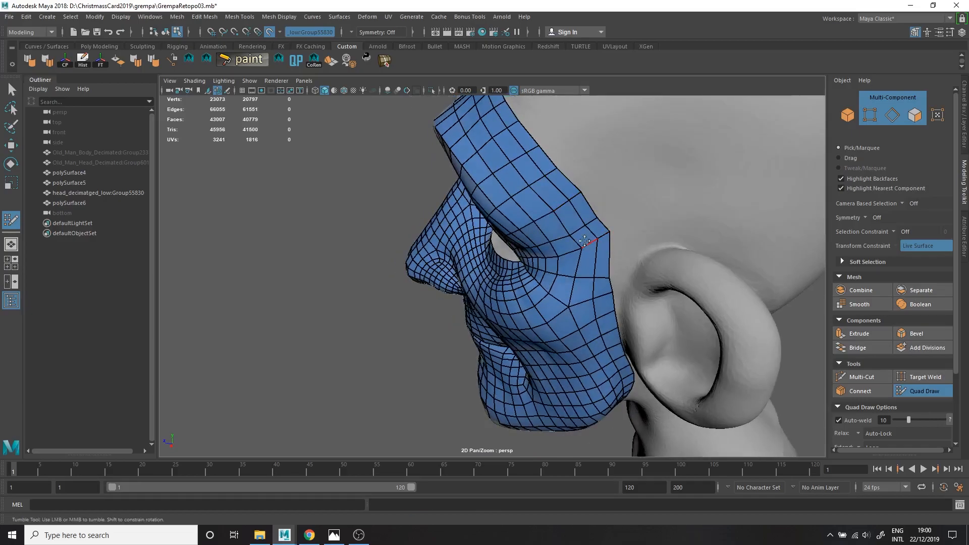
{"action": "left_click_drag", "start_coordinate": [537, 181], "coordinate": [608, 227], "text": "alt"}
{"action": "key", "text": "alt+shift"}
{"action": "key", "text": "alt+shift"}
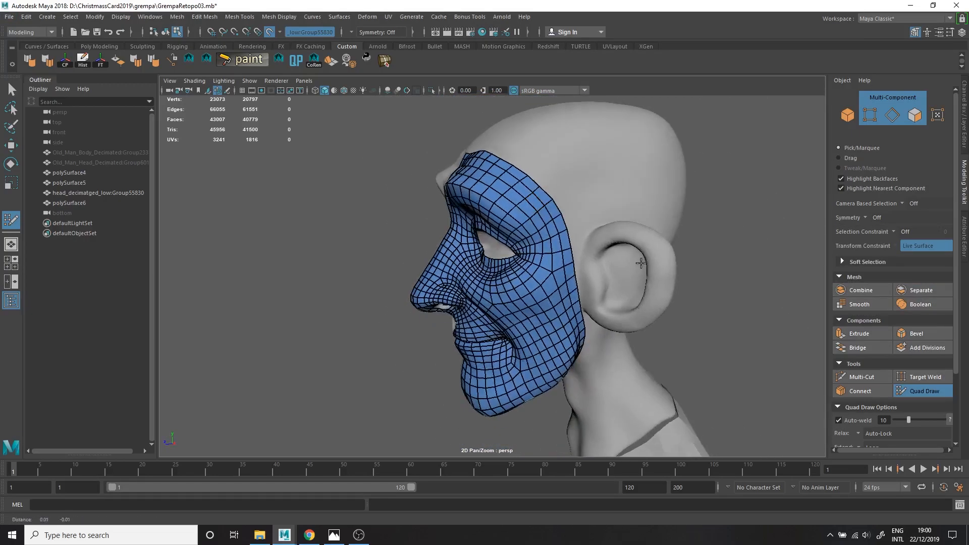
Delete the quads of the chin and lower cheek beneath the lower lip.
{"action": "right_click_drag", "start_coordinate": [495, 313], "coordinate": [523, 317], "text": "alt"}
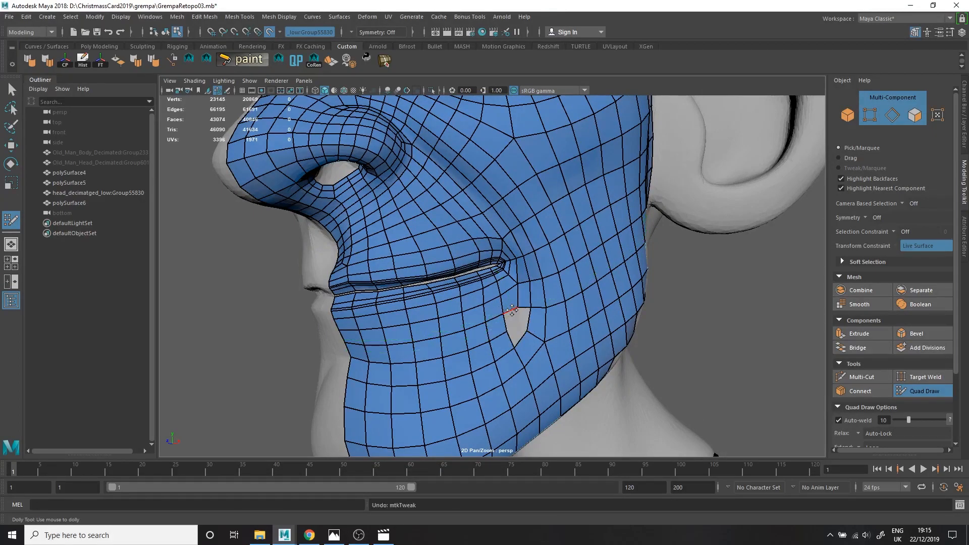
{"action": "left_click_drag", "start_coordinate": [496, 333], "coordinate": [462, 313], "text": "ctrl+shift"}
{"action": "right_click_drag", "start_coordinate": [461, 313], "coordinate": [445, 321], "text": "alt"}
{"action": "left_click_drag", "start_coordinate": [357, 368], "coordinate": [498, 307], "text": "ctrl+shift"}
{"action": "left_click_drag", "start_coordinate": [492, 312], "coordinate": [443, 314], "text": "alt"}
{"action": "mouse_move", "coordinate": [357, 378]}
{"action": "left_mouse_down", "text": "ctrl+shift"}
{"action": "mouse_move", "coordinate": [474, 352]}
{"action": "mouse_move", "coordinate": [485, 369]}
{"action": "mouse_move", "coordinate": [359, 398]}
{"action": "left_mouse_up", "text": "ctrl+shift"}
{"action": "mouse_move", "coordinate": [469, 323]}
{"action": "left_mouse_down", "text": "alt"}
{"action": "mouse_move", "coordinate": [451, 324]}
{"action": "mouse_move", "coordinate": [484, 375]}
{"action": "mouse_move", "coordinate": [471, 309]}
{"action": "left_mouse_up", "text": "alt"}
{"action": "right_click_drag", "start_coordinate": [471, 309], "coordinate": [530, 258], "text": "alt"}
Clean up the remaining border below the mouth corner and start a new quad at its lower edge.
{"action": "left_click_drag", "start_coordinate": [439, 295], "coordinate": [529, 299], "text": "alt"}
{"action": "right_click_drag", "start_coordinate": [505, 301], "coordinate": [542, 327], "text": "alt"}
{"action": "left_click_drag", "start_coordinate": [542, 326], "coordinate": [551, 329], "text": "alt"}
{"action": "right_click_drag", "start_coordinate": [550, 329], "coordinate": [519, 308], "text": "alt"}
{"action": "left_click_drag", "start_coordinate": [520, 308], "coordinate": [524, 318], "text": "alt"}
{"action": "right_click_drag", "start_coordinate": [523, 318], "coordinate": [501, 290], "text": "alt"}
{"action": "left_click", "coordinate": [517, 309], "text": "ctrl+shift"}
{"action": "left_click_drag", "start_coordinate": [501, 291], "coordinate": [486, 257], "text": "alt"}
{"action": "right_click_drag", "start_coordinate": [485, 256], "coordinate": [504, 265], "text": "alt"}
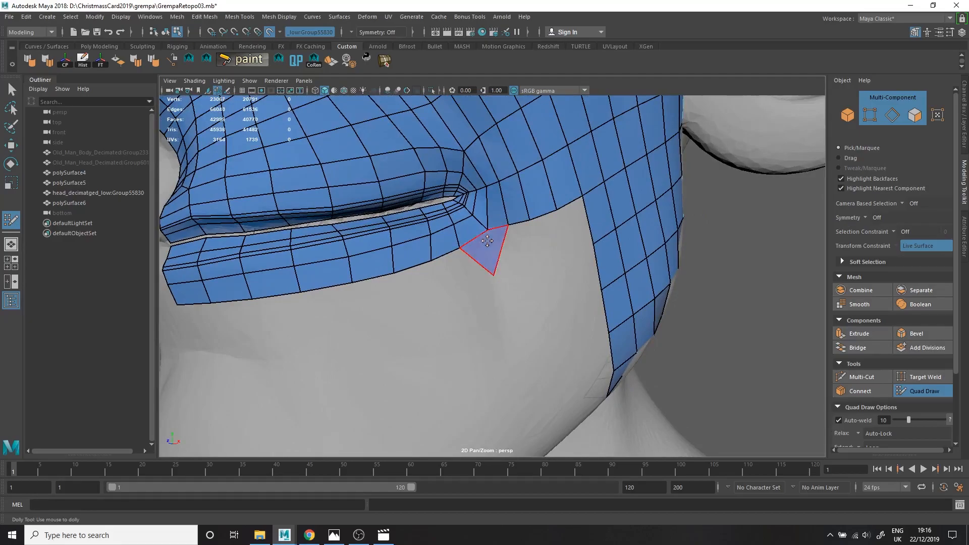
Build a fan of quads curving around and below the mouth corner toward the cheek.
{"action": "left_click_drag", "start_coordinate": [413, 271], "coordinate": [444, 328]}
{"action": "right_click_drag", "start_coordinate": [444, 328], "coordinate": [399, 323], "text": "alt"}
{"action": "left_click_drag", "start_coordinate": [391, 338], "coordinate": [371, 337]}
{"action": "left_click_drag", "start_coordinate": [399, 328], "coordinate": [364, 298], "text": "alt"}
{"action": "right_click_drag", "start_coordinate": [343, 273], "coordinate": [380, 279], "text": "alt"}
{"action": "left_click_drag", "start_coordinate": [379, 202], "coordinate": [434, 305]}
{"action": "right_click_drag", "start_coordinate": [435, 305], "coordinate": [414, 297], "text": "alt"}
{"action": "left_click_drag", "start_coordinate": [414, 298], "coordinate": [476, 287], "text": "alt"}
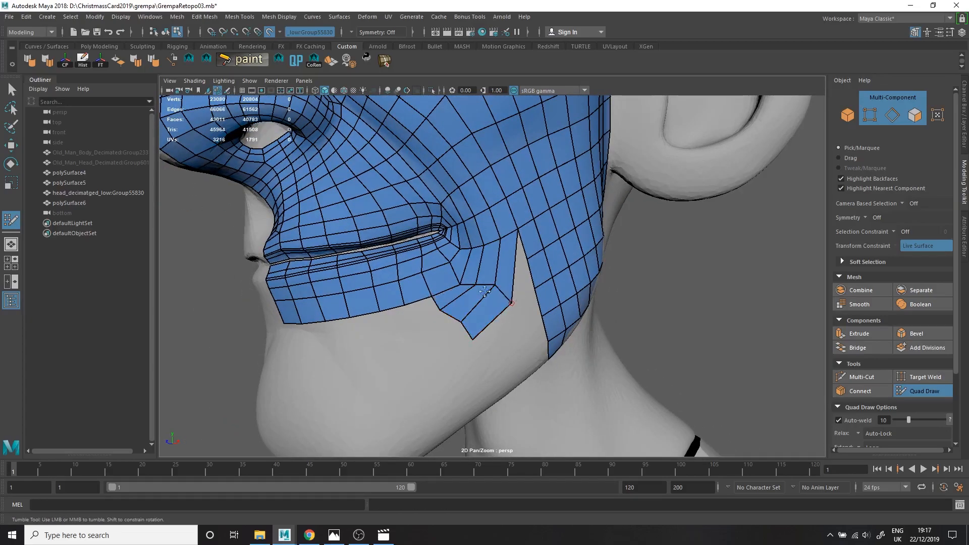
Extend the lower lip strip downward with rows of quads and connect them to the mouth-corner patch.
{"action": "left_click_drag", "start_coordinate": [439, 305], "coordinate": [454, 307], "text": "alt"}
{"action": "left_click_drag", "start_coordinate": [452, 306], "coordinate": [461, 320]}
{"action": "left_click_drag", "start_coordinate": [379, 329], "coordinate": [458, 343], "text": "alt"}
{"action": "mouse_move", "coordinate": [457, 342]}
{"action": "left_mouse_down"}
{"action": "mouse_move", "coordinate": [458, 368]}
{"action": "mouse_move", "coordinate": [442, 343]}
{"action": "left_mouse_up"}
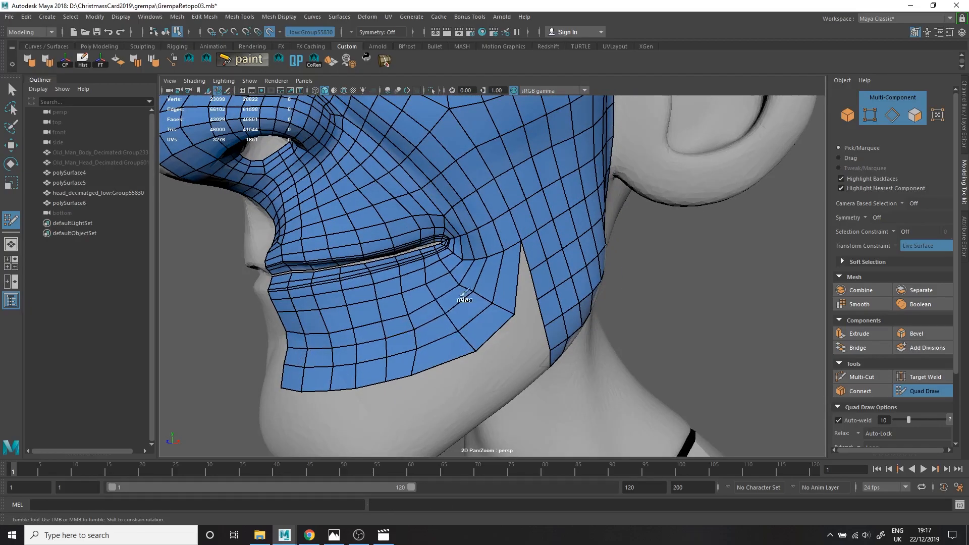
Relax the rebuilt lower-lip area, remove surplus edges below the mouth corner, and join the patch to the cheek border.
{"action": "mouse_move", "coordinate": [398, 373]}
{"action": "left_mouse_down", "text": "shift"}
{"action": "mouse_move", "coordinate": [363, 319]}
{"action": "mouse_move", "coordinate": [415, 352]}
{"action": "left_mouse_up", "text": "shift"}
{"action": "left_click_drag", "start_coordinate": [497, 323], "coordinate": [438, 313], "text": "alt"}
{"action": "right_click_drag", "start_coordinate": [438, 313], "coordinate": [466, 283], "text": "alt"}
{"action": "left_click", "coordinate": [460, 250], "text": "ctrl+shift"}
{"action": "left_click_drag", "start_coordinate": [460, 252], "coordinate": [448, 316], "text": "alt"}
{"action": "left_click_drag", "start_coordinate": [446, 314], "coordinate": [472, 298]}
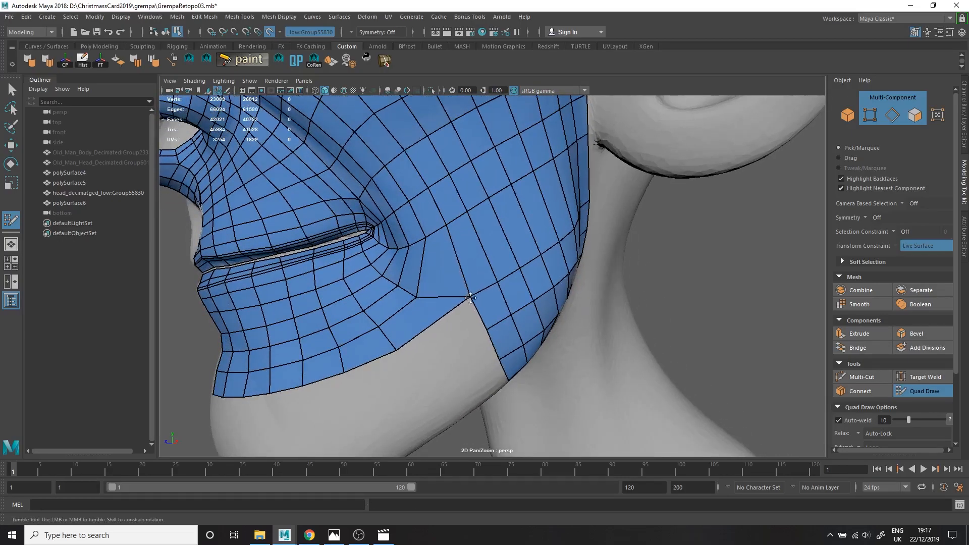
Fill the notch between the lower-lip patch and the cheek border with quads and even out their vertices.
{"action": "left_click", "coordinate": [450, 344], "text": "shift"}
{"action": "right_click_drag", "start_coordinate": [450, 344], "coordinate": [403, 348], "text": "alt"}
{"action": "right_click_drag", "start_coordinate": [483, 324], "coordinate": [524, 328], "text": "alt"}
{"action": "left_click", "coordinate": [422, 347]}
{"action": "left_click", "coordinate": [440, 315], "text": "shift"}
{"action": "left_click", "coordinate": [440, 371]}
{"action": "left_click_drag", "start_coordinate": [440, 371], "coordinate": [466, 306], "text": "alt"}
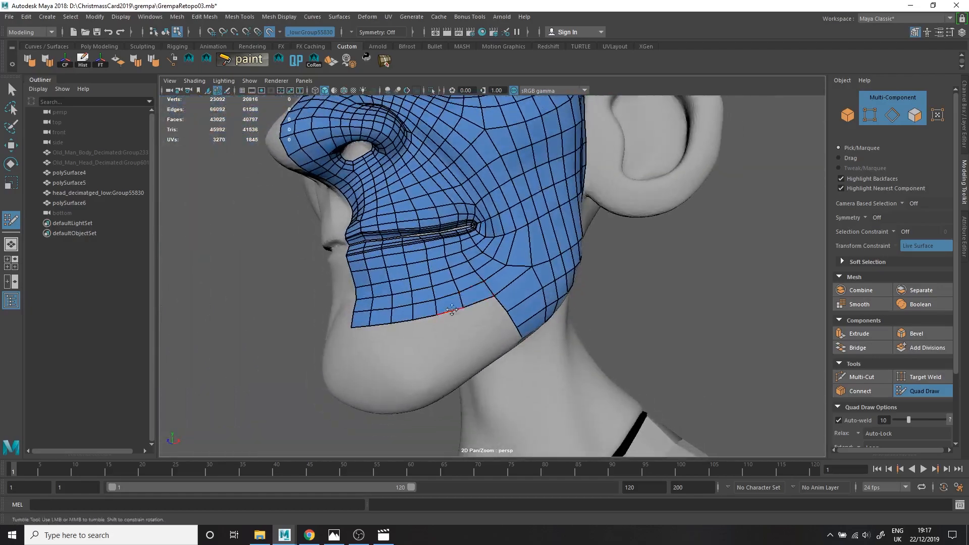
Extend the lower-lip border down over the chin with new rows of quads.
{"action": "left_click_drag", "start_coordinate": [415, 337], "coordinate": [491, 323], "text": "alt"}
{"action": "left_click_drag", "start_coordinate": [462, 247], "coordinate": [453, 216]}
{"action": "left_click", "coordinate": [459, 196], "text": "ctrl+shift"}
{"action": "left_click_drag", "start_coordinate": [453, 216], "coordinate": [411, 229], "text": "alt"}
{"action": "left_click_drag", "start_coordinate": [450, 264], "coordinate": [427, 254], "text": "alt"}
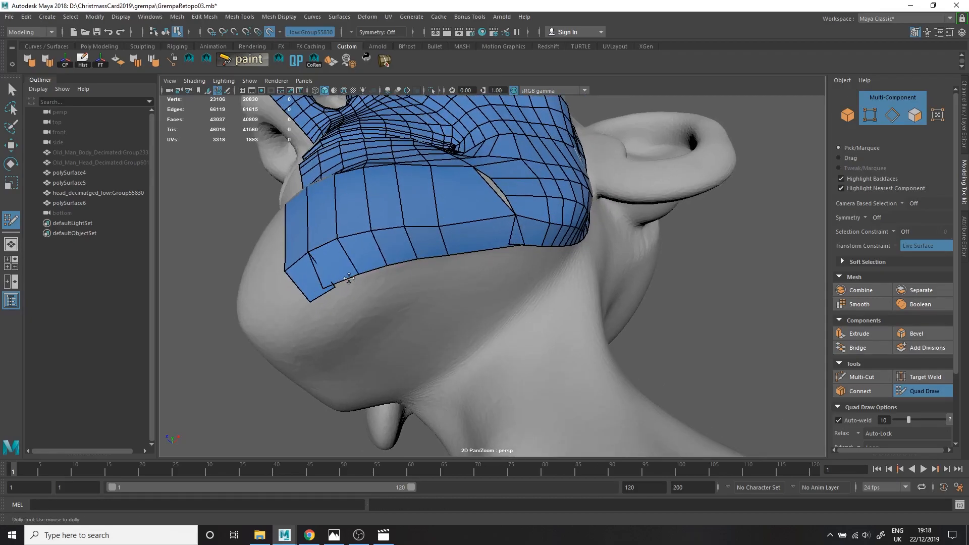
Continue the quads around the underside of the chin and join them to the jaw border, closing the gap.
{"action": "left_click_drag", "start_coordinate": [327, 295], "coordinate": [335, 288]}
{"action": "left_click_drag", "start_coordinate": [449, 287], "coordinate": [433, 258], "text": "alt"}
{"action": "left_click_drag", "start_coordinate": [382, 291], "coordinate": [454, 323], "text": "alt"}
{"action": "left_click", "coordinate": [460, 315], "text": "ctrl"}
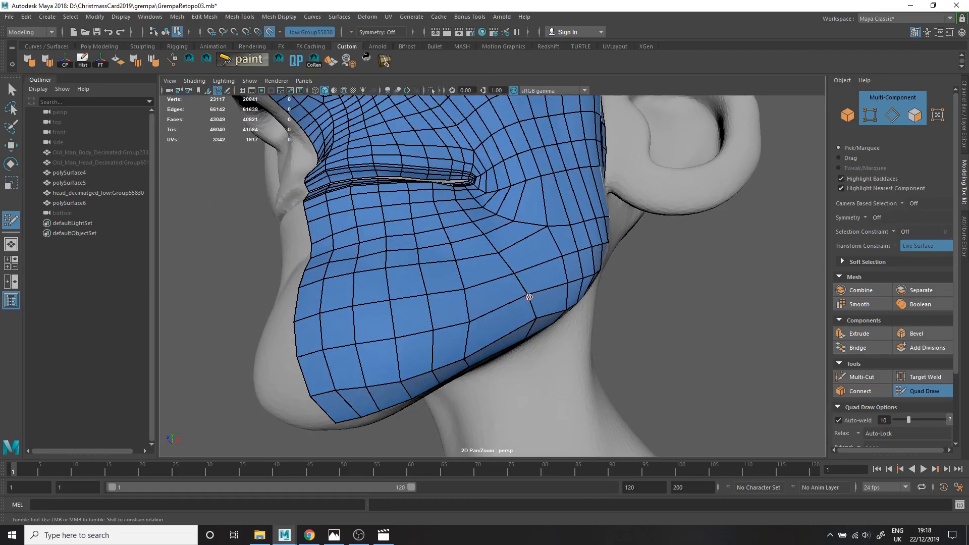
{"action": "left_click_drag", "start_coordinate": [372, 285], "coordinate": [410, 251], "text": "alt"}
Weld and reposition vertices below the mouth corner to clean up the flow between lips, chin and cheek.
{"action": "left_click_drag", "start_coordinate": [553, 273], "coordinate": [465, 310], "text": "alt"}
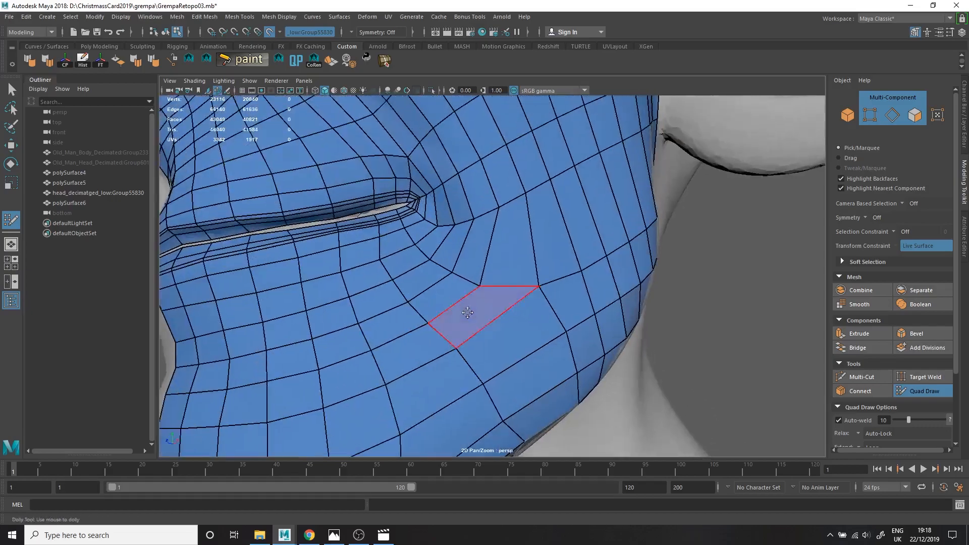
{"action": "right_click_drag", "start_coordinate": [465, 309], "coordinate": [398, 303], "text": "alt"}
{"action": "right_click_drag", "start_coordinate": [439, 263], "coordinate": [515, 268], "text": "alt"}
{"action": "left_click_drag", "start_coordinate": [268, 271], "coordinate": [304, 260], "text": "alt"}
{"action": "right_click_drag", "start_coordinate": [305, 261], "coordinate": [253, 267], "text": "alt"}
{"action": "left_click_drag", "start_coordinate": [558, 371], "coordinate": [442, 315], "text": "alt"}
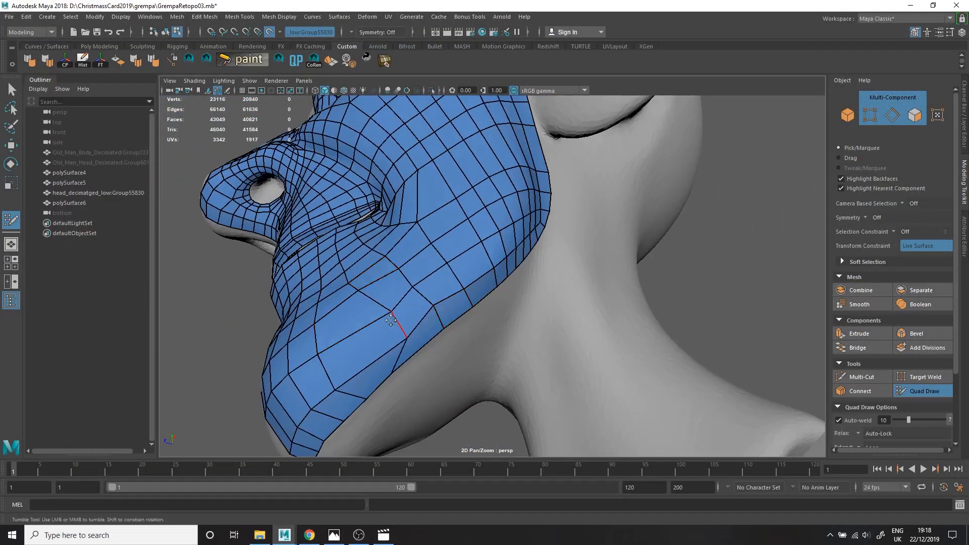
Relax the quads across the jaw, chin and lower cheek into an even grid.
{"action": "right_click_drag", "start_coordinate": [482, 356], "coordinate": [439, 348], "text": "alt"}
{"action": "left_click_drag", "start_coordinate": [439, 349], "coordinate": [433, 352], "text": "alt"}
{"action": "left_click_drag", "start_coordinate": [474, 281], "coordinate": [526, 240], "text": "alt"}
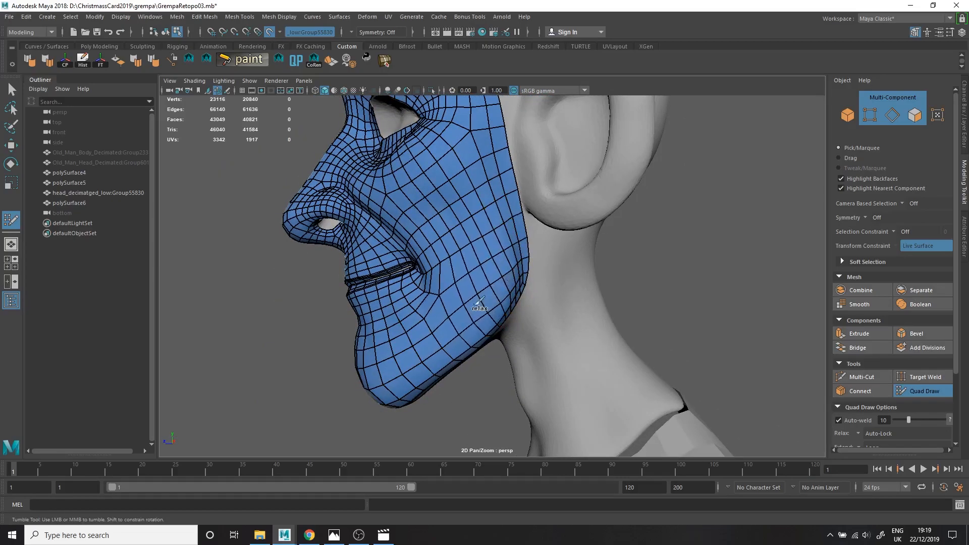
{"action": "left_click_drag", "start_coordinate": [483, 300], "coordinate": [475, 272], "text": "alt"}
{"action": "mouse_move", "coordinate": [439, 350]}
{"action": "left_mouse_down", "text": "alt"}
{"action": "mouse_move", "coordinate": [500, 331]}
{"action": "mouse_move", "coordinate": [469, 272]}
{"action": "left_mouse_up", "text": "alt"}
{"action": "middle_click_drag", "start_coordinate": [469, 273], "coordinate": [429, 363], "text": "alt"}
Relax the quads around the eye opening and remove the surplus edge loops surrounding it.
{"action": "mouse_move", "coordinate": [394, 242]}
{"action": "left_mouse_down", "text": "alt"}
{"action": "mouse_move", "coordinate": [446, 217]}
{"action": "mouse_move", "coordinate": [460, 223]}
{"action": "mouse_move", "coordinate": [448, 262]}
{"action": "mouse_move", "coordinate": [454, 274]}
{"action": "left_mouse_up", "text": "alt"}
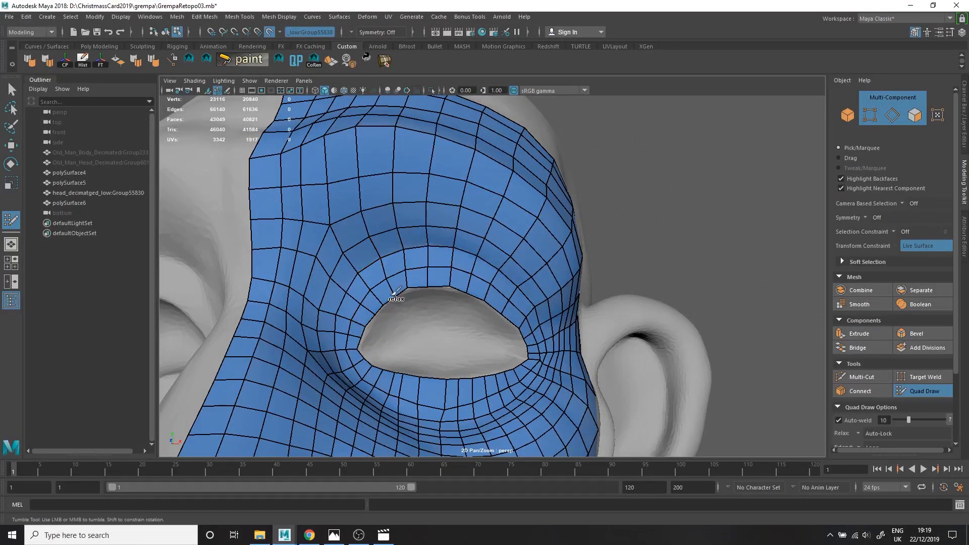
{"action": "left_click_drag", "start_coordinate": [513, 321], "coordinate": [355, 256], "text": "alt"}
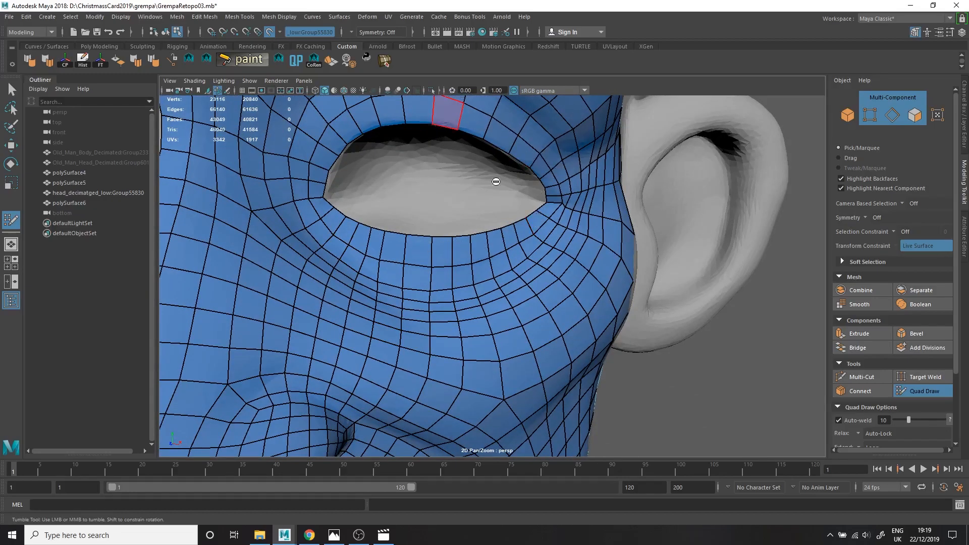
{"action": "left_click_drag", "start_coordinate": [453, 121], "coordinate": [534, 218], "text": "alt"}
{"action": "middle_click_drag", "start_coordinate": [280, 328], "coordinate": [357, 178], "text": "alt"}
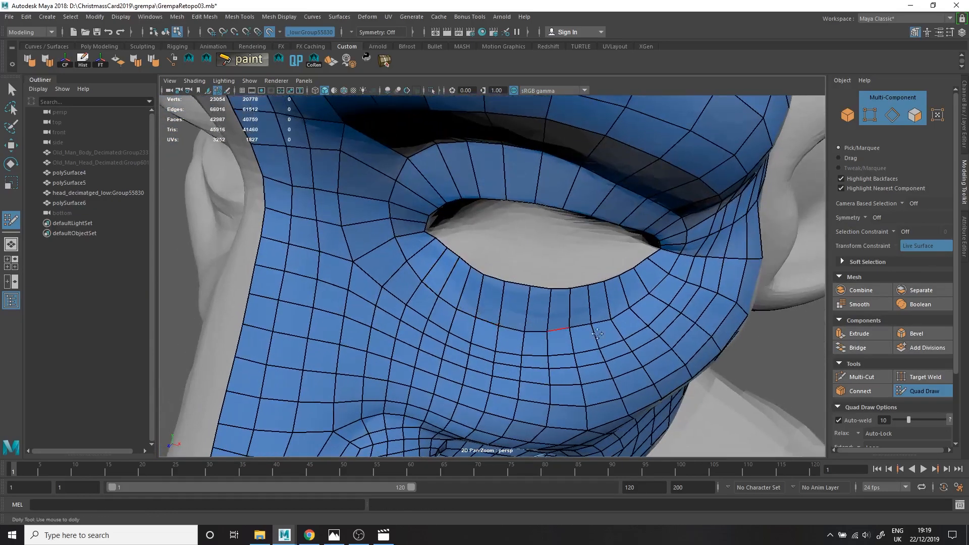
Set the Quad Draw live mesh alpha to 0.15.
{"action": "scroll", "coordinate": [863, 376], "scroll_direction": "down", "scroll_amount": 3}
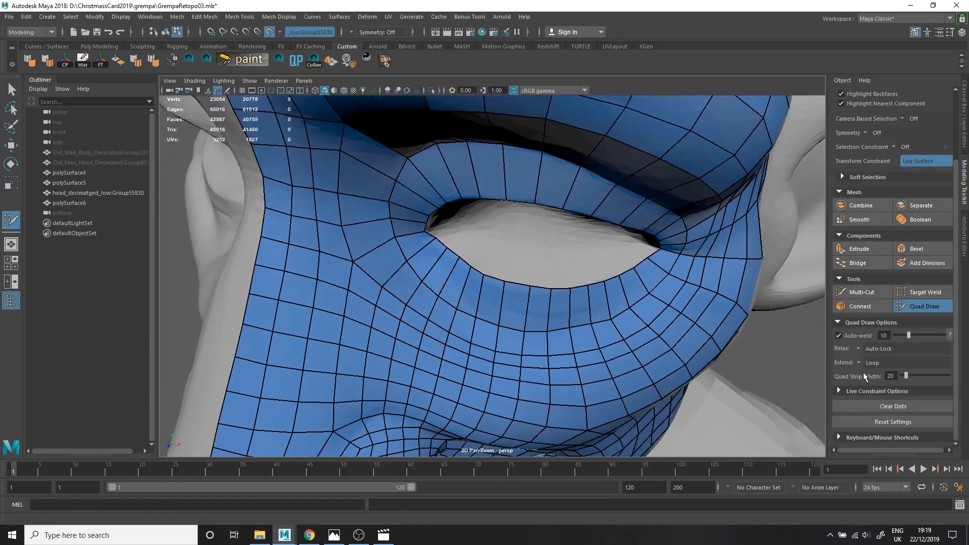
{"action": "left_click", "coordinate": [837, 391]}
{"action": "left_click_drag", "start_coordinate": [934, 362], "coordinate": [910, 364]}
Reposition the vertices around the outer eye corner so the loops fan cleanly toward the temple.
{"action": "mouse_move", "coordinate": [444, 275]}
{"action": "left_mouse_down", "text": "alt"}
{"action": "mouse_move", "coordinate": [422, 292]}
{"action": "mouse_move", "coordinate": [414, 284]}
{"action": "left_mouse_up", "text": "alt"}
{"action": "mouse_move", "coordinate": [406, 269]}
{"action": "left_mouse_down"}
{"action": "mouse_move", "coordinate": [417, 254]}
{"action": "mouse_move", "coordinate": [465, 266]}
{"action": "mouse_move", "coordinate": [402, 241]}
{"action": "mouse_move", "coordinate": [423, 245]}
{"action": "mouse_move", "coordinate": [496, 302]}
{"action": "mouse_move", "coordinate": [563, 298]}
{"action": "mouse_move", "coordinate": [506, 221]}
{"action": "left_mouse_up"}
{"action": "right_click_drag", "start_coordinate": [506, 221], "coordinate": [520, 217], "text": "alt"}
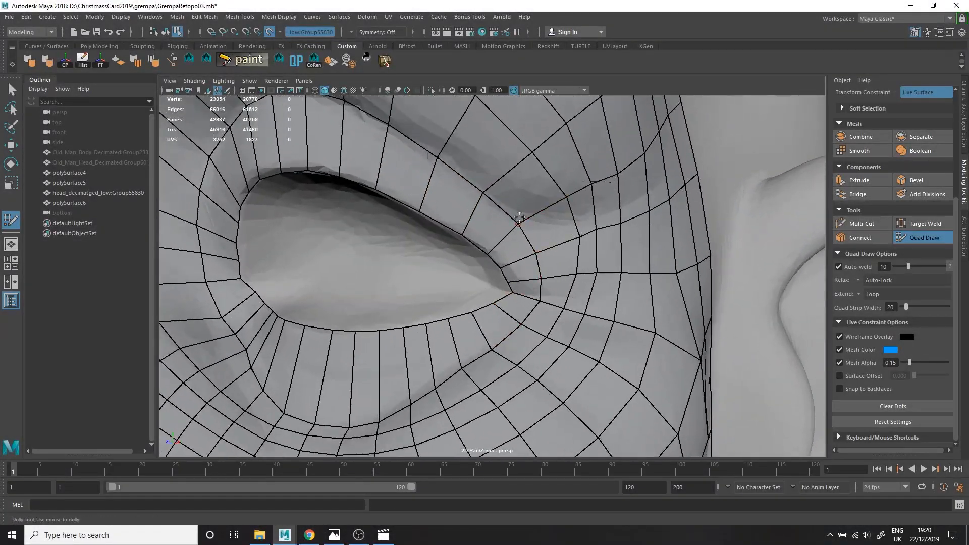
{"action": "mouse_move", "coordinate": [606, 233]}
{"action": "left_mouse_down", "text": "alt"}
{"action": "mouse_move", "coordinate": [559, 240]}
{"action": "mouse_move", "coordinate": [594, 309]}
{"action": "left_mouse_up", "text": "alt"}
{"action": "left_click_drag", "start_coordinate": [537, 336], "coordinate": [528, 341], "text": "alt"}
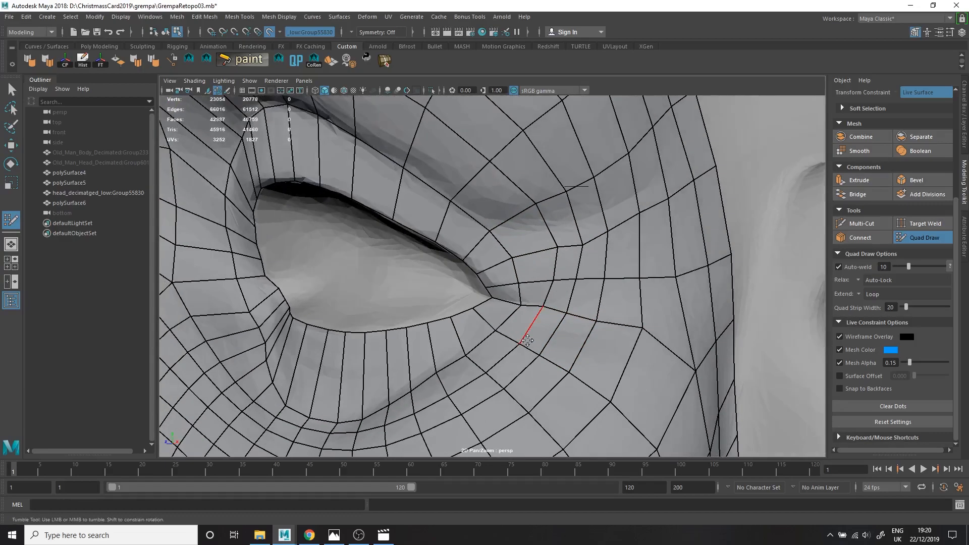
{"action": "left_click_drag", "start_coordinate": [593, 310], "coordinate": [691, 341], "text": "alt"}
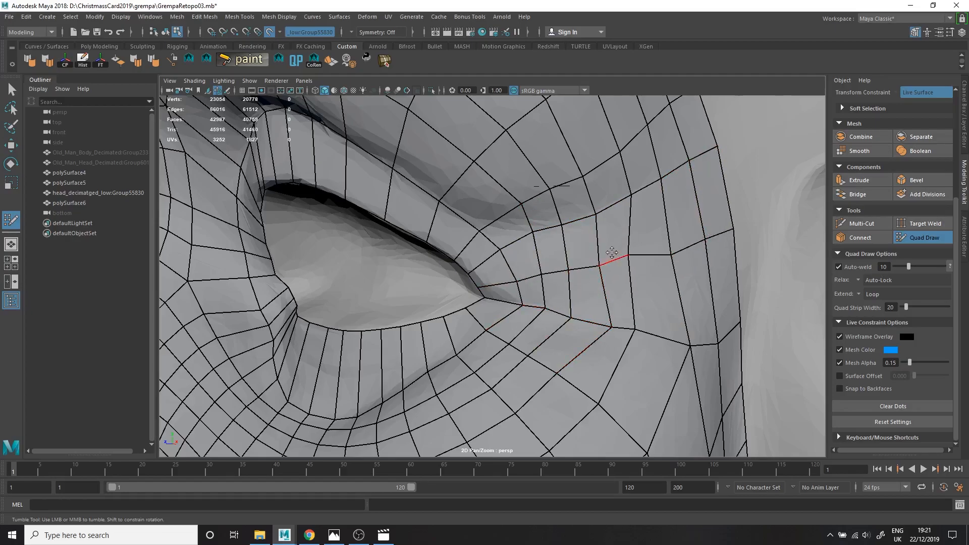
Refine the quads beside the eye corners and add an edge loop around the eye.
{"action": "left_click_drag", "start_coordinate": [647, 264], "coordinate": [624, 204], "text": "alt"}
{"action": "left_click_drag", "start_coordinate": [549, 315], "coordinate": [475, 331], "text": "alt"}
{"action": "middle_click_drag", "start_coordinate": [475, 330], "coordinate": [512, 324], "text": "alt"}
{"action": "right_click_drag", "start_coordinate": [469, 290], "coordinate": [389, 298], "text": "alt"}
{"action": "left_click_drag", "start_coordinate": [388, 297], "coordinate": [455, 313], "text": "alt"}
{"action": "mouse_move", "coordinate": [328, 308]}
{"action": "right_mouse_down", "text": "alt"}
{"action": "mouse_move", "coordinate": [402, 300]}
{"action": "mouse_move", "coordinate": [333, 298]}
{"action": "right_mouse_up", "text": "alt"}
{"action": "left_click", "coordinate": [387, 312], "text": "ctrl"}
Adjust the vertices along the upper eyelid rim and undo the last stray edit.
{"action": "left_click_drag", "start_coordinate": [505, 192], "coordinate": [428, 351], "text": "alt"}
{"action": "left_click_drag", "start_coordinate": [638, 381], "coordinate": [661, 207], "text": "alt"}
{"action": "mouse_move", "coordinate": [505, 303]}
{"action": "left_mouse_down", "text": "alt"}
{"action": "mouse_move", "coordinate": [570, 283]}
{"action": "mouse_move", "coordinate": [573, 253]}
{"action": "left_mouse_up", "text": "alt"}
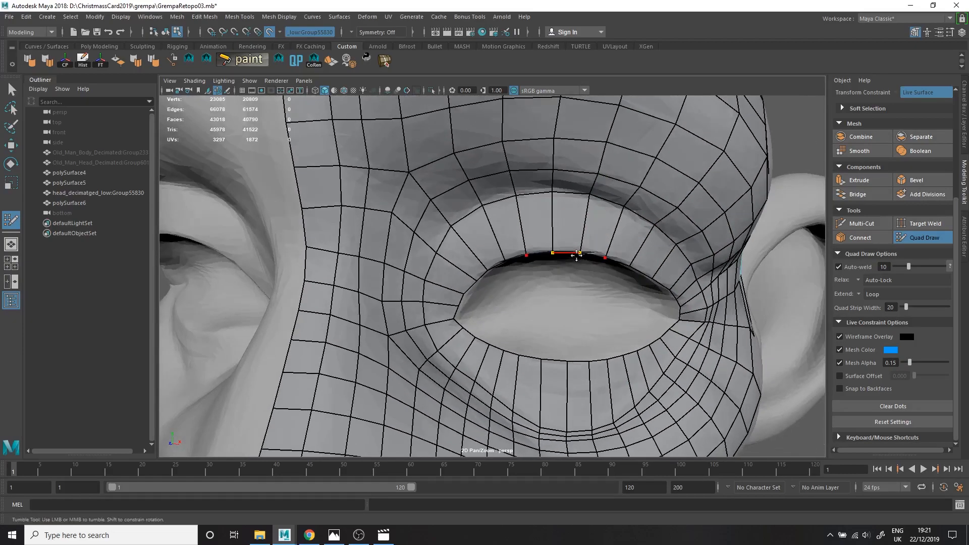
{"action": "right_click_drag", "start_coordinate": [384, 292], "coordinate": [449, 283], "text": "alt"}
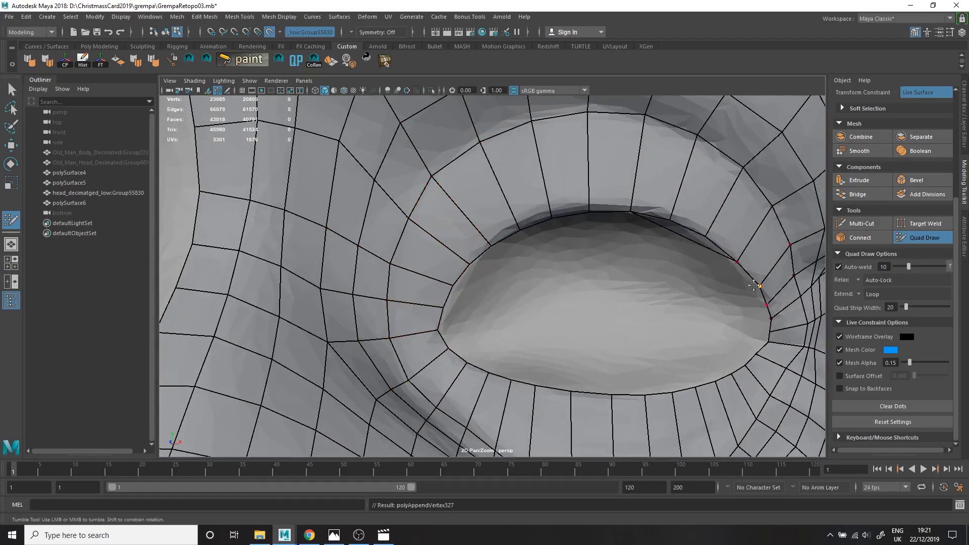
{"action": "left_click_drag", "start_coordinate": [743, 279], "coordinate": [712, 311], "text": "alt"}
{"action": "key", "text": "ctrl+z"}
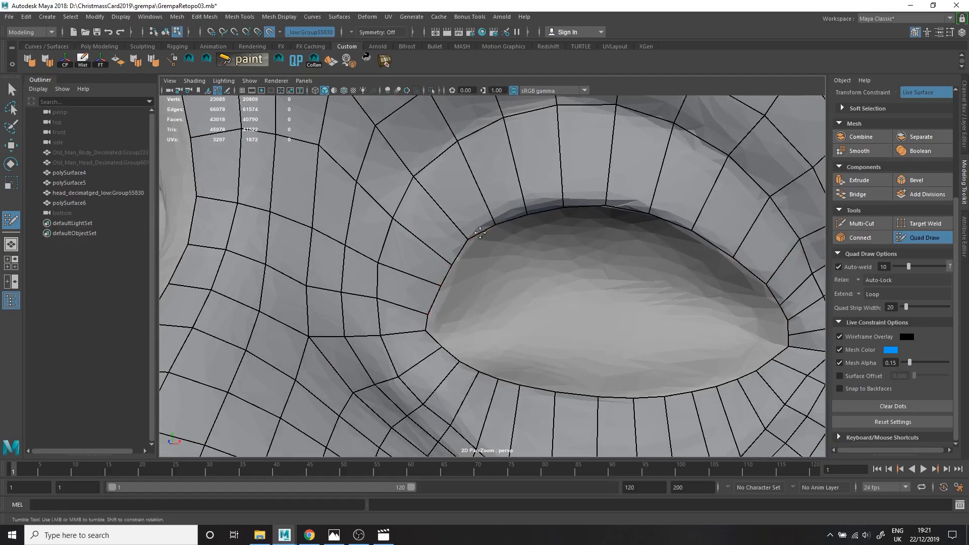
Fit the eyelid rim to the outer eye corner and insert several concentric edge loops around the eye opening.
{"action": "middle_click_drag", "start_coordinate": [707, 238], "coordinate": [609, 269], "text": "alt"}
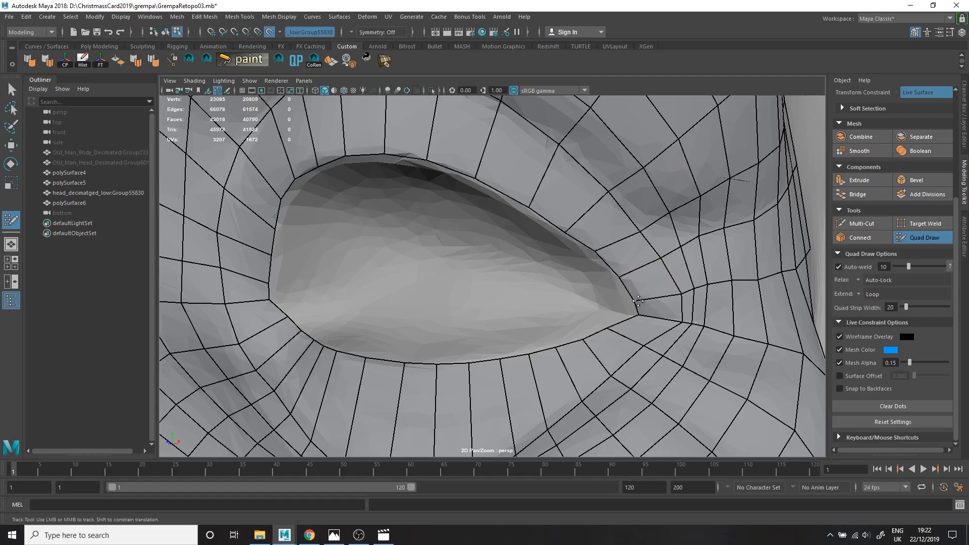
{"action": "scroll", "coordinate": [639, 301], "scroll_direction": "down", "scroll_amount": 5}
{"action": "left_click_drag", "start_coordinate": [595, 323], "coordinate": [537, 357], "text": "alt"}
{"action": "scroll", "coordinate": [647, 303], "scroll_direction": "up", "scroll_amount": 6}
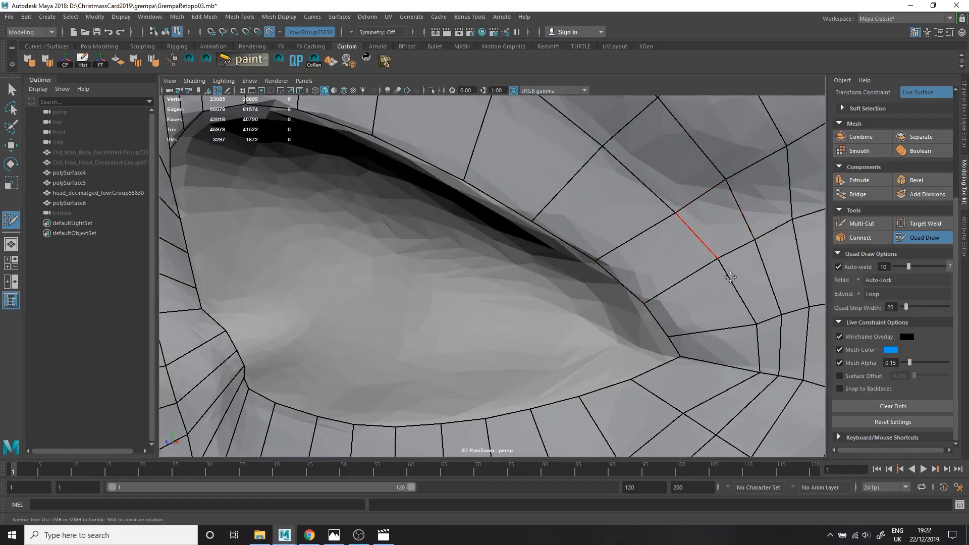
{"action": "scroll", "coordinate": [801, 382], "scroll_direction": "down", "scroll_amount": 6}
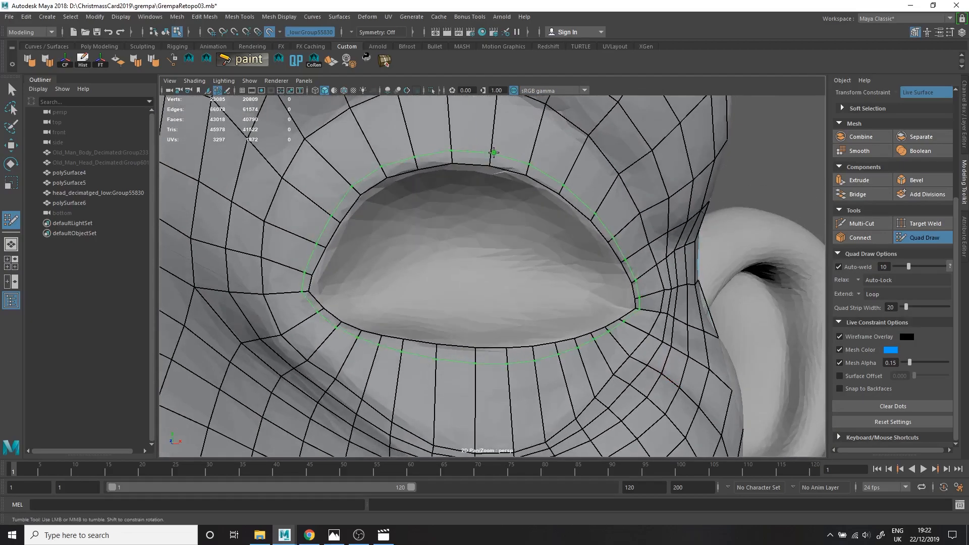
{"action": "left_click", "coordinate": [501, 99], "text": "ctrl"}
{"action": "left_click_drag", "start_coordinate": [501, 100], "coordinate": [522, 147], "text": "alt"}
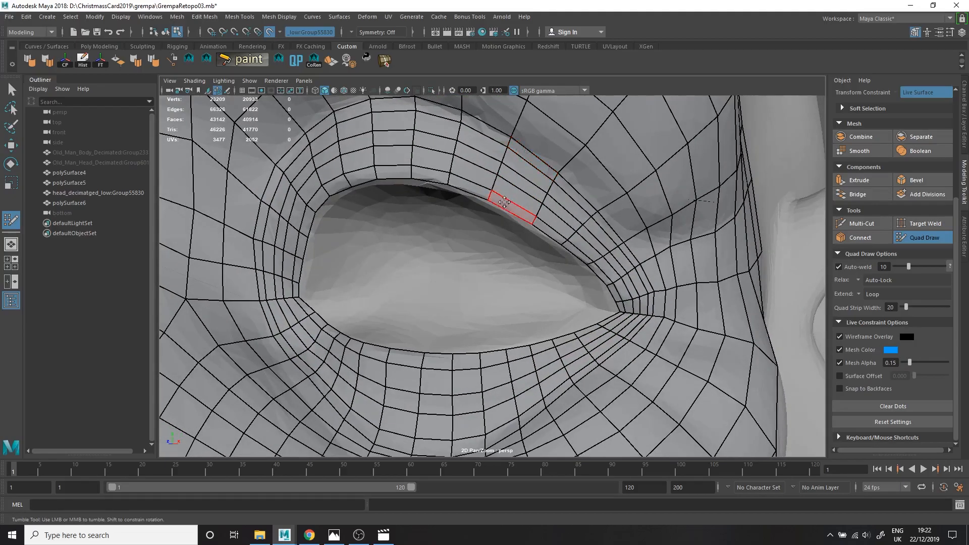
Adjust the new eyelid loops along the upper lid and toward both eye corners.
{"action": "mouse_move", "coordinate": [532, 172]}
{"action": "right_mouse_down", "text": "alt"}
{"action": "mouse_move", "coordinate": [424, 223]}
{"action": "mouse_move", "coordinate": [449, 231]}
{"action": "right_mouse_up", "text": "alt"}
{"action": "mouse_move", "coordinate": [449, 231]}
{"action": "left_mouse_down", "text": "alt"}
{"action": "mouse_move", "coordinate": [379, 231]}
{"action": "mouse_move", "coordinate": [419, 349]}
{"action": "left_mouse_up", "text": "alt"}
{"action": "middle_click_drag", "start_coordinate": [419, 348], "coordinate": [429, 315], "text": "alt"}
{"action": "left_click_drag", "start_coordinate": [356, 303], "coordinate": [333, 141], "text": "alt"}
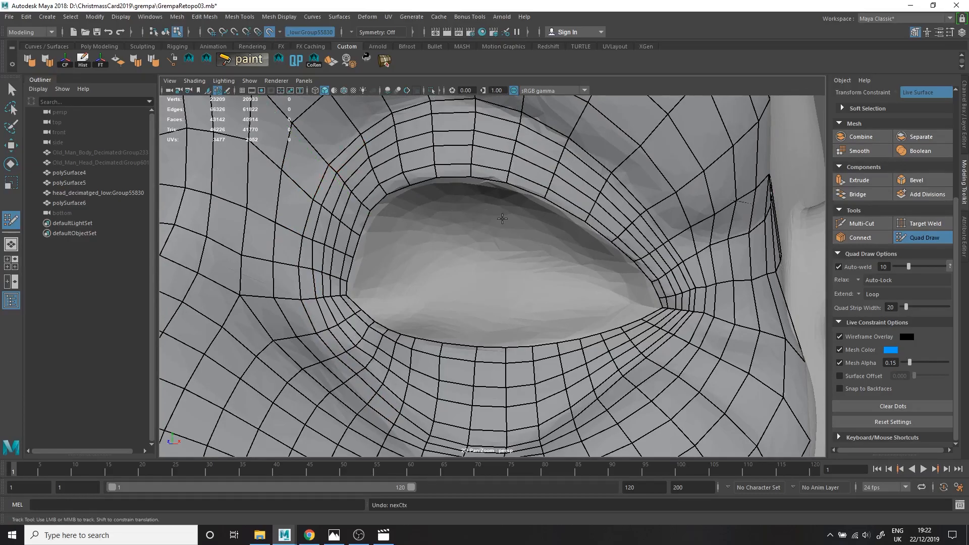
{"action": "right_click_drag", "start_coordinate": [501, 218], "coordinate": [399, 146], "text": "alt"}
{"action": "right_click_drag", "start_coordinate": [678, 291], "coordinate": [659, 323], "text": "alt"}
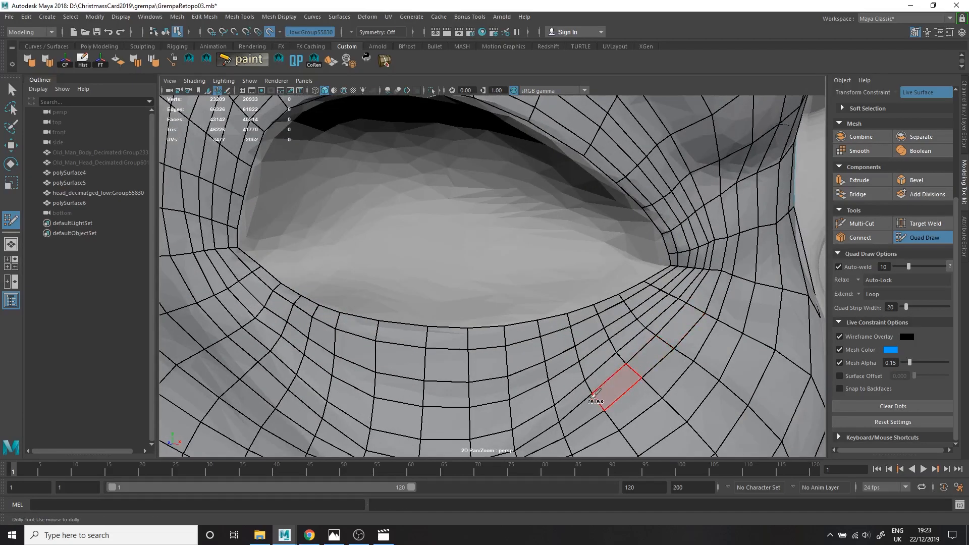
Relax the dense loops of the lower eyelid and outer eye corner, and check the brow and forehead.
{"action": "right_click_drag", "start_coordinate": [746, 194], "coordinate": [626, 212], "text": "alt"}
{"action": "left_click_drag", "start_coordinate": [626, 212], "coordinate": [714, 310], "text": "alt"}
{"action": "right_click_drag", "start_coordinate": [714, 309], "coordinate": [454, 288], "text": "alt"}
{"action": "left_click_drag", "start_coordinate": [455, 288], "coordinate": [540, 253], "text": "alt"}
{"action": "right_click_drag", "start_coordinate": [454, 262], "coordinate": [498, 275], "text": "alt"}
{"action": "left_click_drag", "start_coordinate": [422, 253], "coordinate": [424, 290], "text": "alt"}
Use Multi-Cut to cut a corner quad near the forehead's centre line and start an extra edge row from it.
{"action": "left_click", "coordinate": [861, 223]}
{"action": "right_click_drag", "start_coordinate": [424, 237], "coordinate": [437, 245], "text": "alt"}
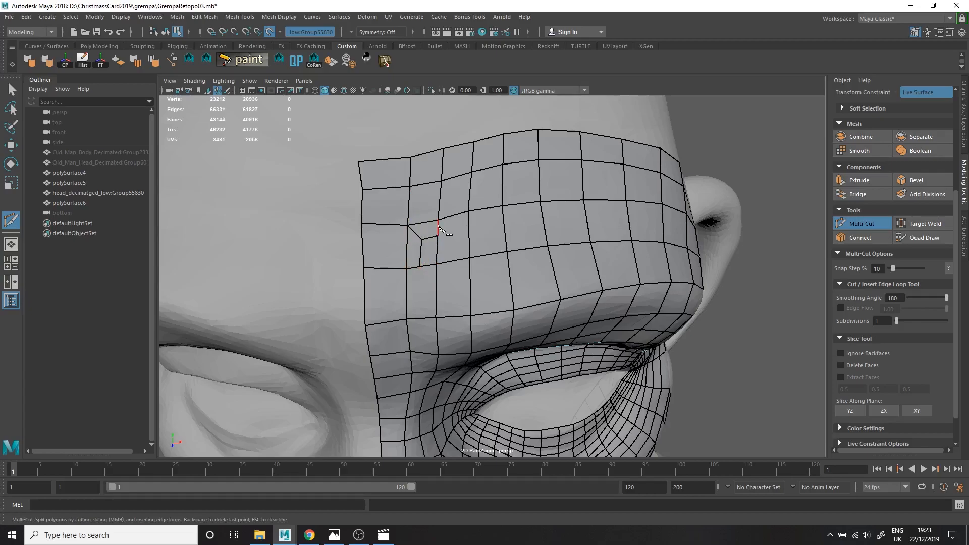
{"action": "left_click_drag", "start_coordinate": [434, 240], "coordinate": [438, 236], "text": "alt"}
{"action": "left_click", "coordinate": [575, 319]}
{"action": "left_click", "coordinate": [595, 327]}
{"action": "right_click", "coordinate": [595, 327]}
{"action": "left_click", "coordinate": [565, 328]}
{"action": "left_click", "coordinate": [575, 319]}
{"action": "left_click_drag", "start_coordinate": [575, 319], "coordinate": [672, 321], "text": "alt"}
Continue the Multi-Cut edge row across the forehead and finish it at the inner corner quad.
{"action": "left_click", "coordinate": [422, 227], "text": "ctrl"}
{"action": "left_click", "coordinate": [509, 266]}
{"action": "left_click", "coordinate": [514, 295]}
{"action": "left_click_drag", "start_coordinate": [515, 295], "coordinate": [439, 262], "text": "alt"}
{"action": "left_click", "coordinate": [421, 217]}
{"action": "left_click", "coordinate": [430, 239]}
{"action": "left_click_drag", "start_coordinate": [439, 227], "coordinate": [402, 200], "text": "alt"}
{"action": "right_click", "coordinate": [402, 200]}
Cut the brow's outer end and temple to turn the new edge row at a corner quad.
{"action": "left_click_drag", "start_coordinate": [547, 244], "coordinate": [506, 237], "text": "alt"}
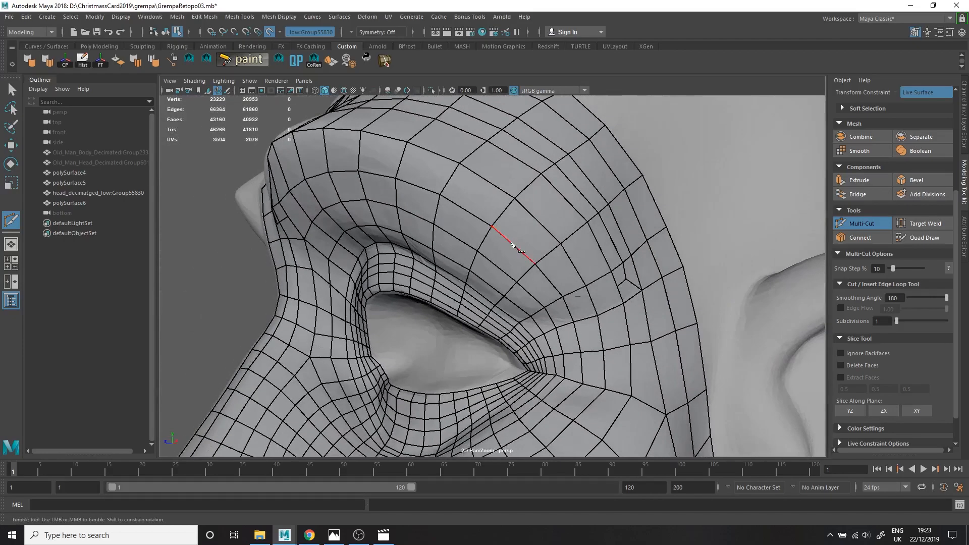
{"action": "left_click", "coordinate": [569, 309]}
{"action": "left_click", "coordinate": [595, 298]}
{"action": "right_click", "coordinate": [622, 286]}
{"action": "right_click_drag", "start_coordinate": [622, 286], "coordinate": [668, 366], "text": "alt"}
{"action": "left_click", "coordinate": [656, 407]}
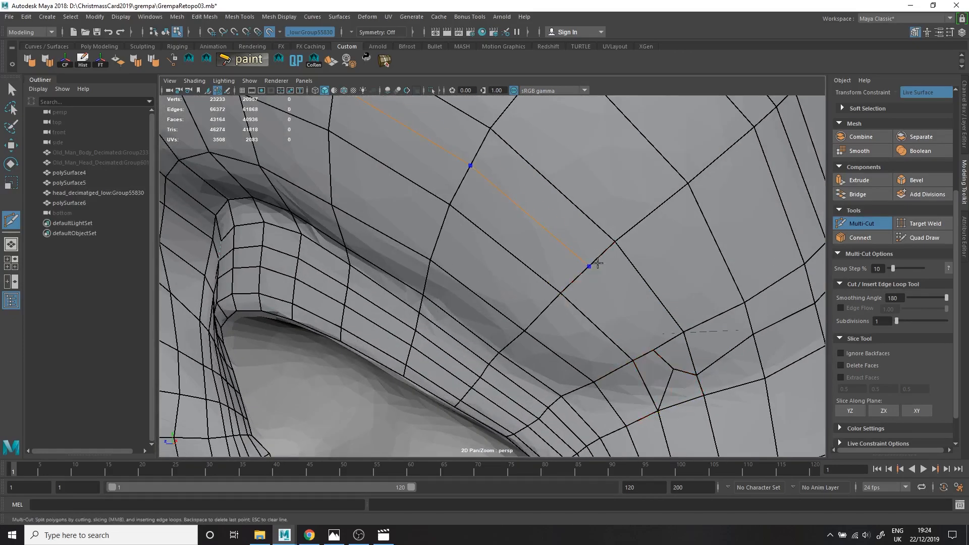
Cut another edge row across the brow above the eye, connecting the temple corner with the inner brow.
{"action": "left_click", "coordinate": [595, 268], "text": "ctrl"}
{"action": "right_click_drag", "start_coordinate": [595, 268], "coordinate": [565, 273], "text": "alt"}
{"action": "left_click", "coordinate": [642, 333]}
{"action": "left_click_drag", "start_coordinate": [653, 354], "coordinate": [404, 188], "text": "alt"}
{"action": "left_click", "coordinate": [311, 215]}
{"action": "right_click", "coordinate": [311, 216]}
{"action": "right_click_drag", "start_coordinate": [311, 215], "coordinate": [260, 206], "text": "alt"}
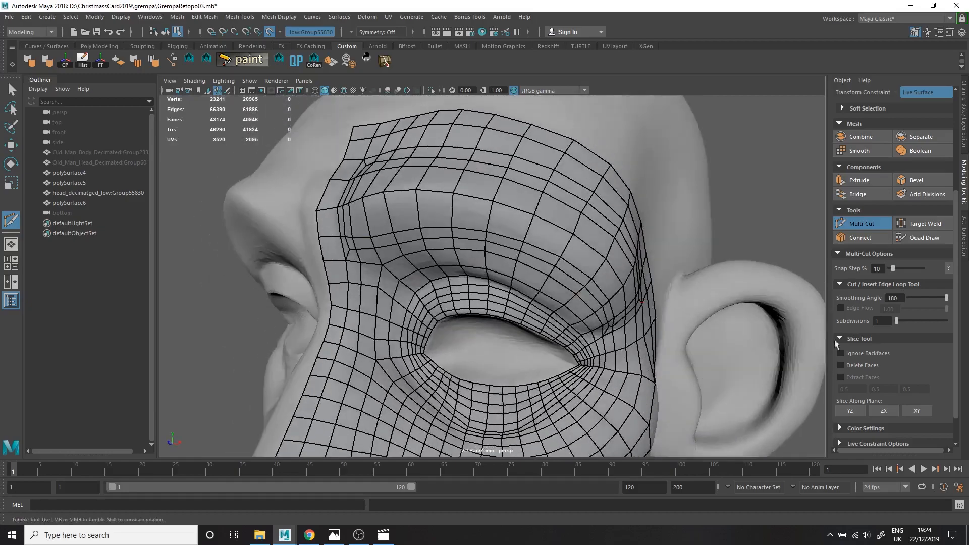
Return to Quad Draw and even out the newly cut rows across the forehead and brow.
{"action": "left_click", "coordinate": [907, 239]}
{"action": "left_click_drag", "start_coordinate": [423, 224], "coordinate": [455, 218], "text": "alt"}
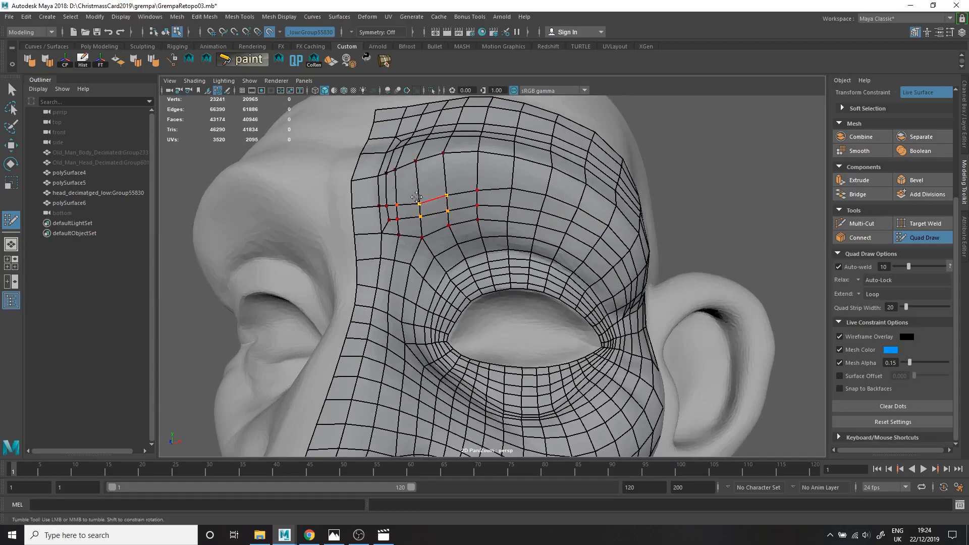
{"action": "left_click_drag", "start_coordinate": [404, 161], "coordinate": [444, 187], "text": "alt"}
{"action": "left_click_drag", "start_coordinate": [651, 217], "coordinate": [514, 207], "text": "alt"}
{"action": "key", "text": "alt+shift"}
{"action": "key", "text": "alt+shift"}
{"action": "right_click_drag", "start_coordinate": [514, 207], "coordinate": [525, 208], "text": "alt"}
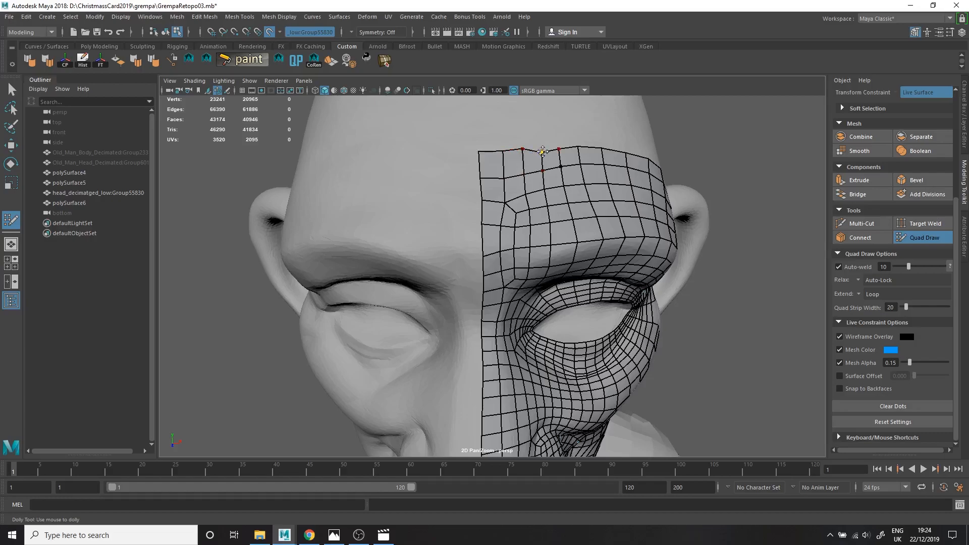
Adjust the vertices along the forehead border and tidy the quads on the cheek.
{"action": "left_click_drag", "start_coordinate": [534, 171], "coordinate": [487, 184], "text": "alt"}
{"action": "middle_click_drag", "start_coordinate": [565, 393], "coordinate": [575, 283], "text": "alt"}
{"action": "right_click_drag", "start_coordinate": [497, 257], "coordinate": [534, 249], "text": "alt"}
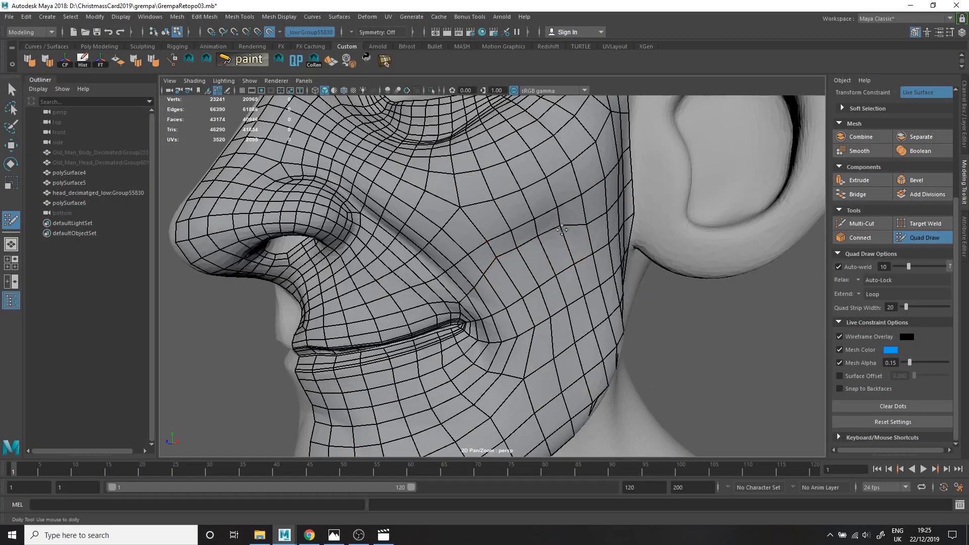
{"action": "left_click_drag", "start_coordinate": [523, 250], "coordinate": [515, 245], "text": "alt"}
{"action": "left_click_drag", "start_coordinate": [513, 310], "coordinate": [456, 275], "text": "alt"}
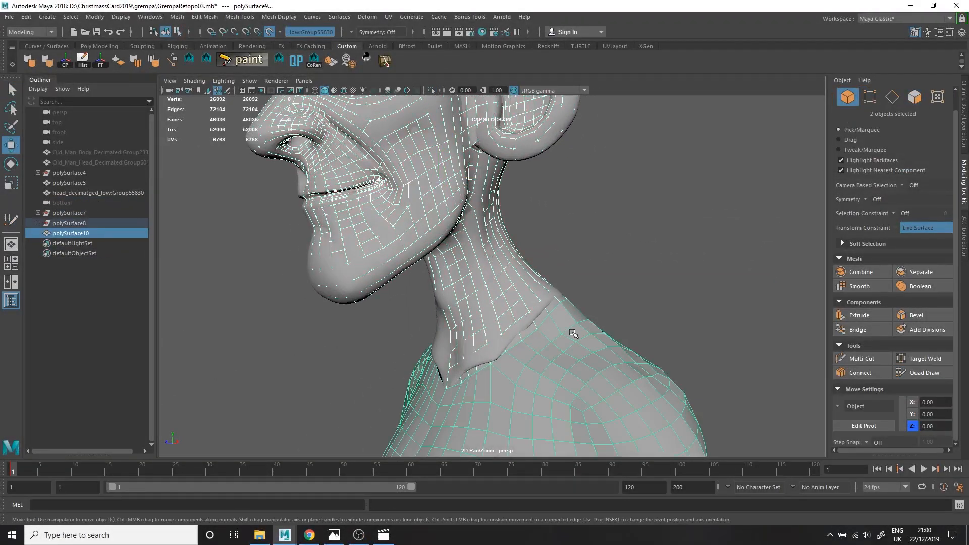
Isolate the retopologized meshes and turn off the live surface.
{"action": "key", "text": "ctrl+1"}
{"action": "left_click_drag", "start_coordinate": [573, 333], "coordinate": [506, 303], "text": "alt"}
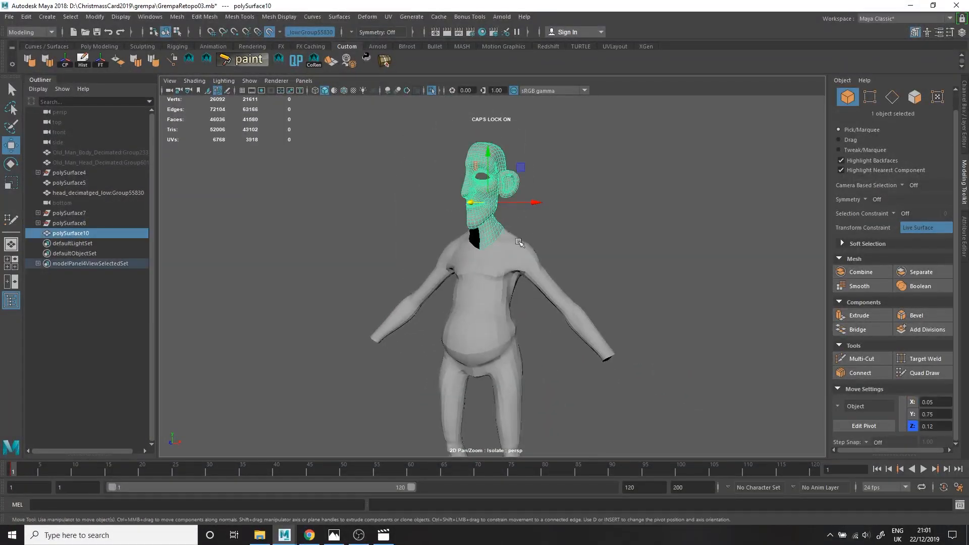
{"action": "scroll", "coordinate": [494, 228], "scroll_direction": "up", "scroll_amount": 5}
{"action": "key", "text": "1"}
{"action": "left_click_drag", "start_coordinate": [495, 227], "coordinate": [523, 244], "text": "alt"}
{"action": "scroll", "coordinate": [523, 245], "scroll_direction": "down", "scroll_amount": 4}
{"action": "middle_click_drag", "start_coordinate": [523, 244], "coordinate": [509, 336], "text": "alt"}
{"action": "mouse_move", "coordinate": [509, 335]}
{"action": "left_mouse_down", "text": "alt"}
{"action": "mouse_move", "coordinate": [424, 333]}
{"action": "mouse_move", "coordinate": [500, 331]}
{"action": "left_mouse_up", "text": "alt"}
{"action": "left_click", "coordinate": [270, 31]}
Select the open centre border edges of the half-head mesh and display it in wireframe.
{"action": "key", "text": "F10"}
{"action": "left_click_drag", "start_coordinate": [434, 243], "coordinate": [500, 240], "text": "alt"}
{"action": "double_click", "coordinate": [476, 197]}
{"action": "key", "text": "4"}
{"action": "middle_click_drag", "start_coordinate": [530, 373], "coordinate": [532, 283], "text": "alt"}
{"action": "middle_click_drag", "start_coordinate": [475, 263], "coordinate": [475, 300], "text": "alt"}
{"action": "left_click_drag", "start_coordinate": [475, 300], "coordinate": [550, 295], "text": "alt"}
Straighten the selected centre border edges along the X axis and switch to the top view.
{"action": "left_click_drag", "start_coordinate": [556, 288], "coordinate": [482, 205], "text": "ctrl"}
{"action": "scroll", "coordinate": [505, 242], "scroll_direction": "down", "scroll_amount": 3}
{"action": "key", "text": "r"}
{"action": "left_click_drag", "start_coordinate": [551, 253], "coordinate": [470, 268], "text": "alt"}
{"action": "key", "text": "space"}
{"action": "key", "text": "space"}
{"action": "key", "text": "space"}
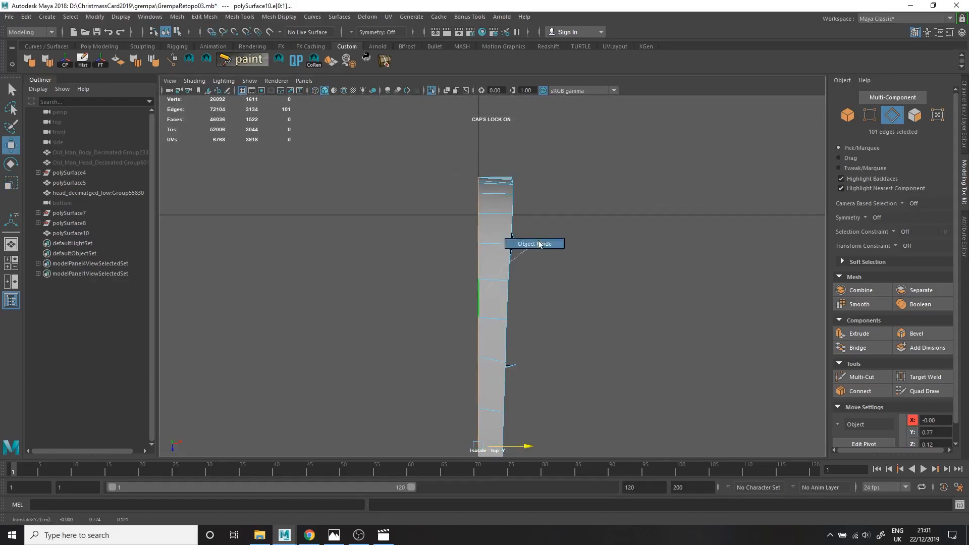
Return to object mode, move the half-head mesh's pivot to its centre line, and duplicate the mesh.
{"action": "right_click_drag", "start_coordinate": [533, 246], "coordinate": [539, 240]}
{"action": "key", "text": "space"}
{"action": "key", "text": "space"}
{"action": "key", "text": "d"}
{"action": "middle_click_drag", "start_coordinate": [482, 201], "coordinate": [455, 177]}
{"action": "key", "text": "ctrl+d"}
{"action": "left_click_drag", "start_coordinate": [561, 194], "coordinate": [555, 194], "text": "alt"}
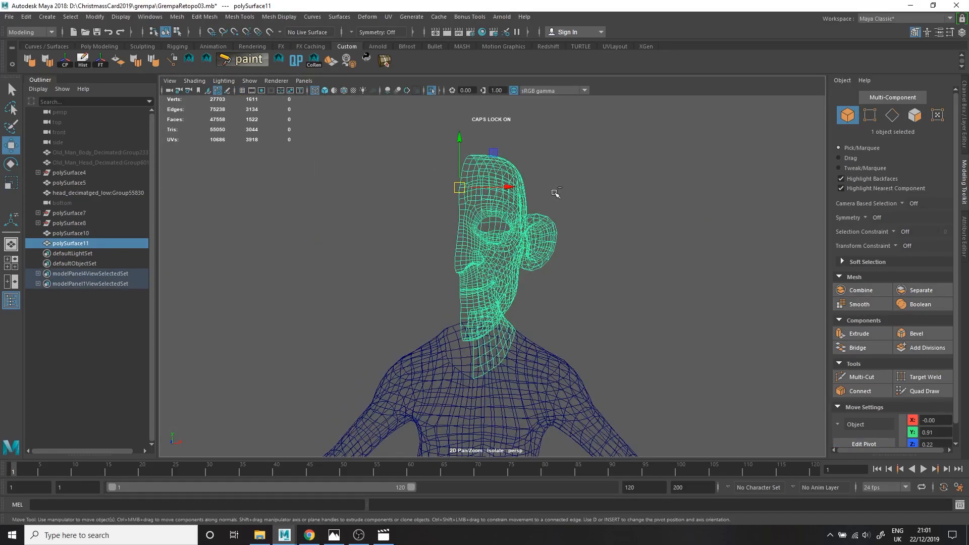
{"action": "left_click", "coordinate": [26, 17]}
{"action": "left_click", "coordinate": [174, 184]}
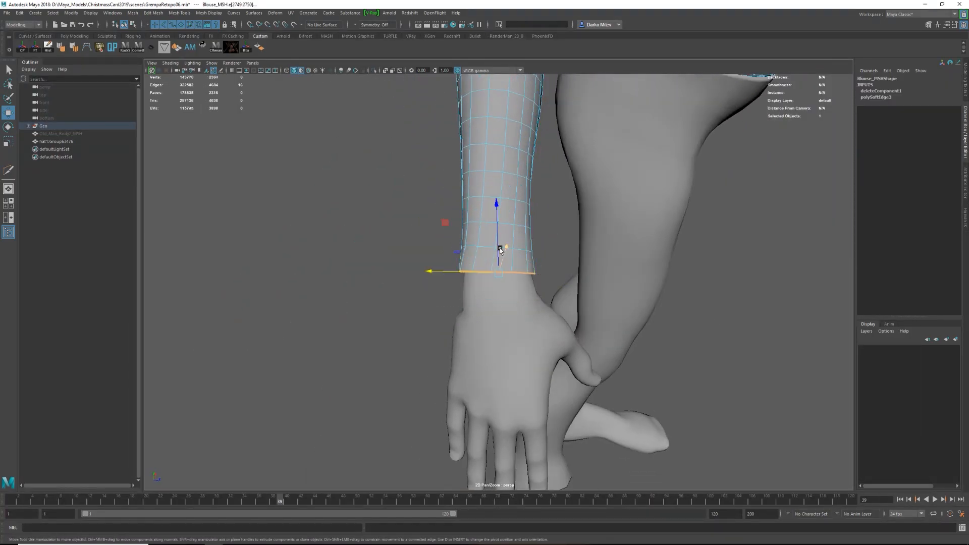
Extrude the blouse sleeve's open border edges at the wrist.
{"action": "key", "text": "ctrl+e"}
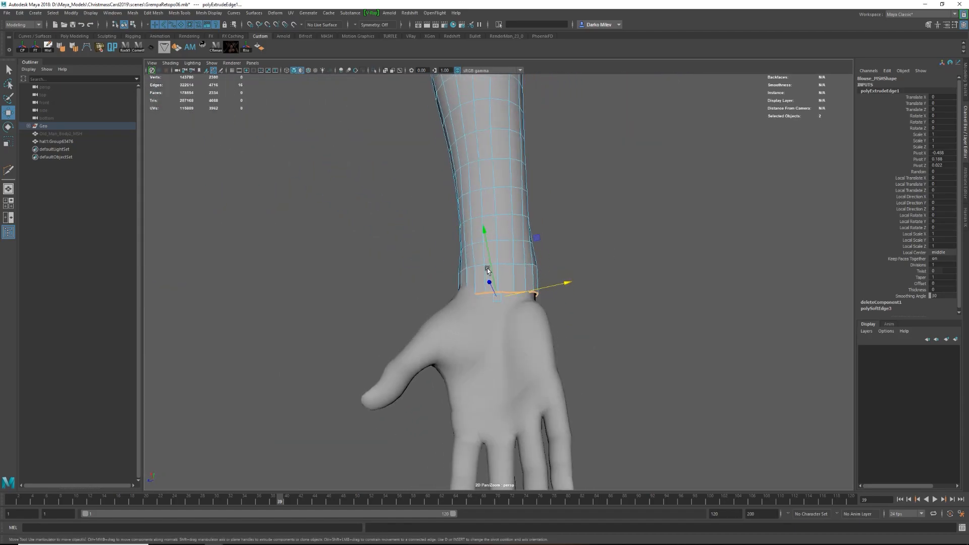
Move the extruded wrist border edges toward the hand and rotate them about an adjusted pivot to fit the wrist.
{"action": "key", "text": "4"}
{"action": "left_click", "coordinate": [533, 303]}
{"action": "left_click_drag", "start_coordinate": [532, 303], "coordinate": [557, 289], "text": "alt"}
{"action": "left_click_drag", "start_coordinate": [558, 323], "coordinate": [528, 365], "text": "alt"}
{"action": "key", "text": "e"}
{"action": "key", "text": "d"}
{"action": "mouse_move", "coordinate": [504, 294]}
{"action": "left_mouse_down"}
{"action": "mouse_move", "coordinate": [506, 284]}
{"action": "mouse_move", "coordinate": [454, 303]}
{"action": "left_mouse_up"}
{"action": "key", "text": "5"}
{"action": "left_click", "coordinate": [532, 330]}
Insert edge loops near the sleeve's opening and move the edges to flare its end around the wrist.
{"action": "mouse_move", "coordinate": [532, 331]}
{"action": "left_mouse_down", "text": "alt"}
{"action": "mouse_move", "coordinate": [539, 314]}
{"action": "mouse_move", "coordinate": [495, 355]}
{"action": "mouse_move", "coordinate": [474, 321]}
{"action": "mouse_move", "coordinate": [534, 273]}
{"action": "left_mouse_up", "text": "alt"}
{"action": "left_click_drag", "start_coordinate": [591, 211], "coordinate": [600, 361]}
{"action": "left_click", "coordinate": [527, 299]}
{"action": "left_click_drag", "start_coordinate": [600, 361], "coordinate": [605, 370]}
{"action": "right_click_drag", "start_coordinate": [545, 292], "coordinate": [575, 262]}
{"action": "left_click_drag", "start_coordinate": [576, 262], "coordinate": [496, 256], "text": "alt"}
{"action": "right_click_drag", "start_coordinate": [495, 255], "coordinate": [492, 227], "text": "shift"}
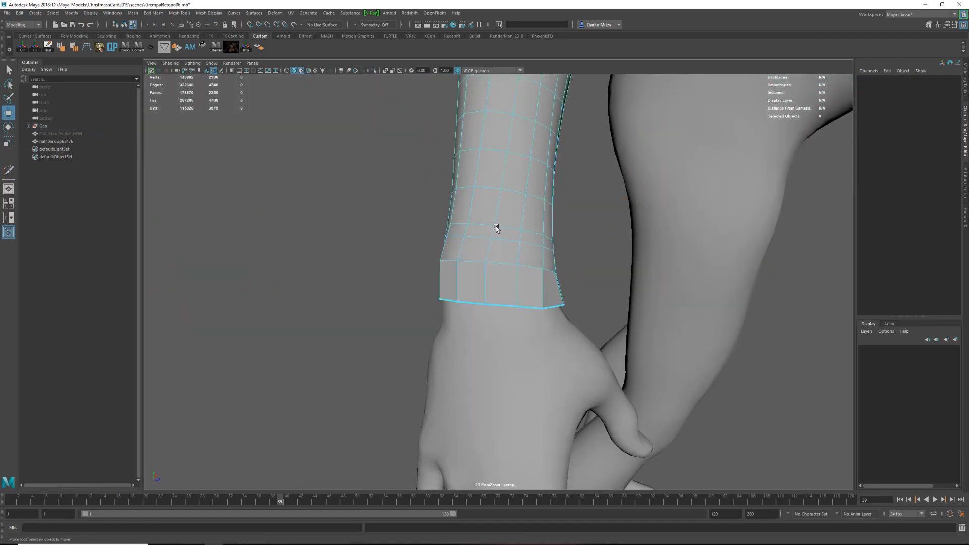
{"action": "left_click_drag", "start_coordinate": [520, 237], "coordinate": [506, 252]}
{"action": "key", "text": "w"}
{"action": "right_click_drag", "start_coordinate": [506, 252], "coordinate": [506, 231], "text": "shift"}
{"action": "left_click", "coordinate": [471, 232], "text": "ctrl"}
{"action": "key", "text": "w"}
{"action": "left_click_drag", "start_coordinate": [471, 231], "coordinate": [428, 224], "text": "alt"}
Extrude the sleeve's open border loop and scale it inward to form the folded rim of the cuff.
{"action": "left_click", "coordinate": [444, 222]}
{"action": "double_click", "coordinate": [450, 206]}
{"action": "left_click_drag", "start_coordinate": [439, 229], "coordinate": [536, 266], "text": "alt"}
{"action": "double_click", "coordinate": [522, 288]}
{"action": "key", "text": "ctrl+e"}
{"action": "key", "text": "r"}
{"action": "key", "text": "w"}
{"action": "key", "text": "d"}
{"action": "left_click_drag", "start_coordinate": [462, 350], "coordinate": [498, 281], "text": "alt"}
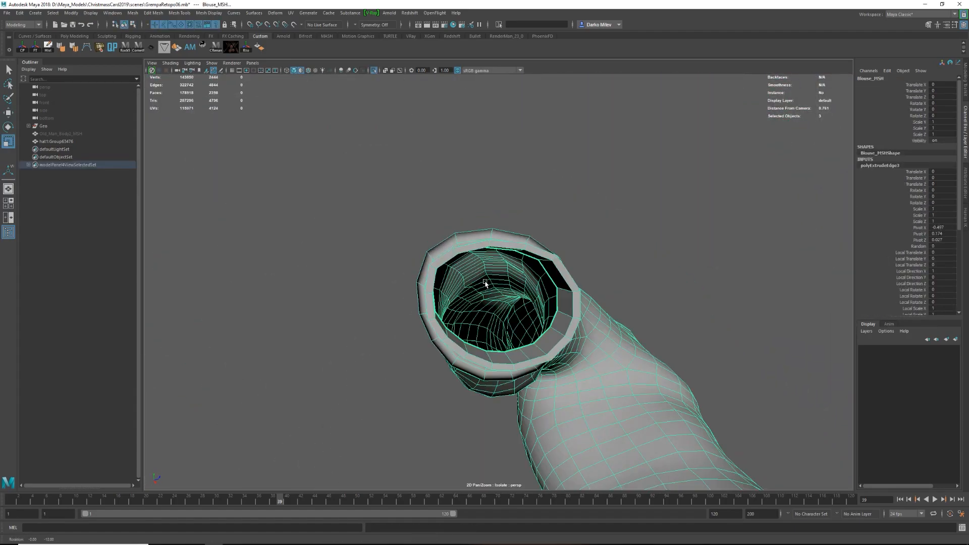
Extend the extruded border into an inner cuff and isolate the blouse to work on the cuff's end.
{"action": "left_click_drag", "start_coordinate": [489, 283], "coordinate": [365, 337], "text": "alt"}
{"action": "left_click", "coordinate": [388, 301], "text": "ctrl"}
{"action": "key", "text": "w"}
{"action": "left_click_drag", "start_coordinate": [458, 145], "coordinate": [455, 140]}
{"action": "left_click", "coordinate": [545, 136]}
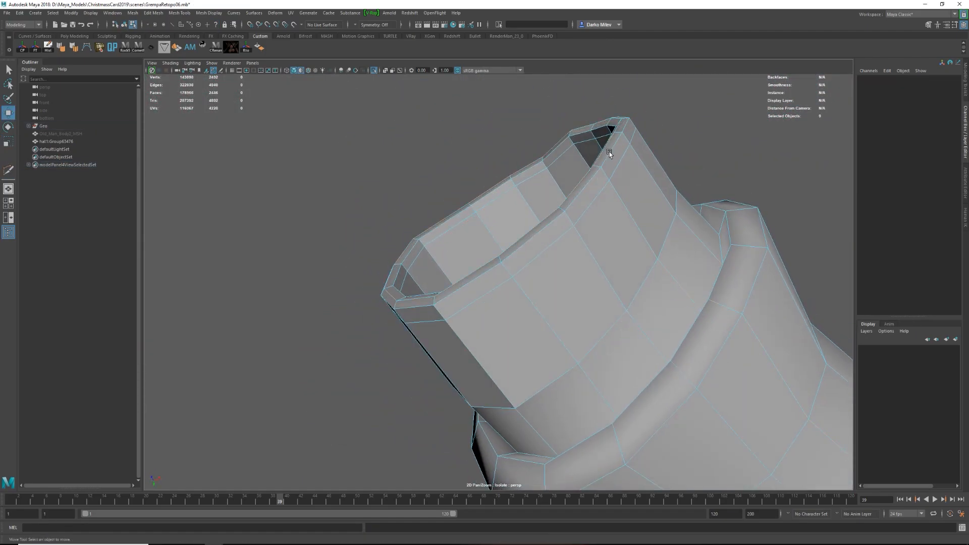
Adjust the edge loop at the inner cuff's end, preview it smoothed, and insert a supporting edge loop.
{"action": "double_click", "coordinate": [609, 153]}
{"action": "right_click_drag", "start_coordinate": [609, 153], "coordinate": [618, 206], "text": "shift"}
{"action": "left_click_drag", "start_coordinate": [598, 197], "coordinate": [470, 264], "text": "alt"}
{"action": "key", "text": "3"}
{"action": "key", "text": "F8"}
{"action": "left_click", "coordinate": [596, 325]}
{"action": "key", "text": "1"}
{"action": "key", "text": "ctrl+shift+x"}
{"action": "left_click", "coordinate": [510, 308], "text": "ctrl"}
{"action": "key", "text": "w"}
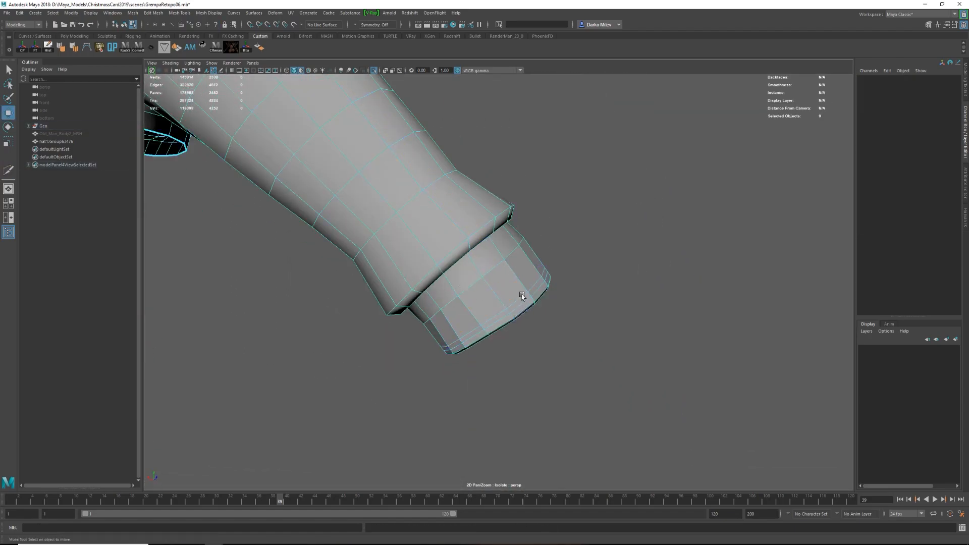
Scale the edge loop at the inner cuff's end and compare it in smoothed and unsmoothed display.
{"action": "double_click", "coordinate": [520, 297]}
{"action": "key", "text": "r"}
{"action": "key", "text": "3"}
{"action": "key", "text": "F8"}
{"action": "left_click_drag", "start_coordinate": [499, 308], "coordinate": [432, 296], "text": "alt"}
{"action": "key", "text": "F8"}
{"action": "key", "text": "1"}
{"action": "key", "text": "F8"}
Soften the cuff's edge shading and insert a Multi-Cut edge loop around the sleeve's folded rim.
{"action": "left_click", "coordinate": [485, 262]}
{"action": "left_click_drag", "start_coordinate": [484, 263], "coordinate": [457, 217], "text": "alt"}
{"action": "left_click", "coordinate": [64, 48]}
{"action": "mouse_move", "coordinate": [580, 273]}
{"action": "left_mouse_down", "text": "alt"}
{"action": "mouse_move", "coordinate": [591, 227]}
{"action": "mouse_move", "coordinate": [568, 270]}
{"action": "left_mouse_up", "text": "alt"}
{"action": "key", "text": "ctrl+shift+x"}
{"action": "left_click", "coordinate": [522, 216], "text": "ctrl"}
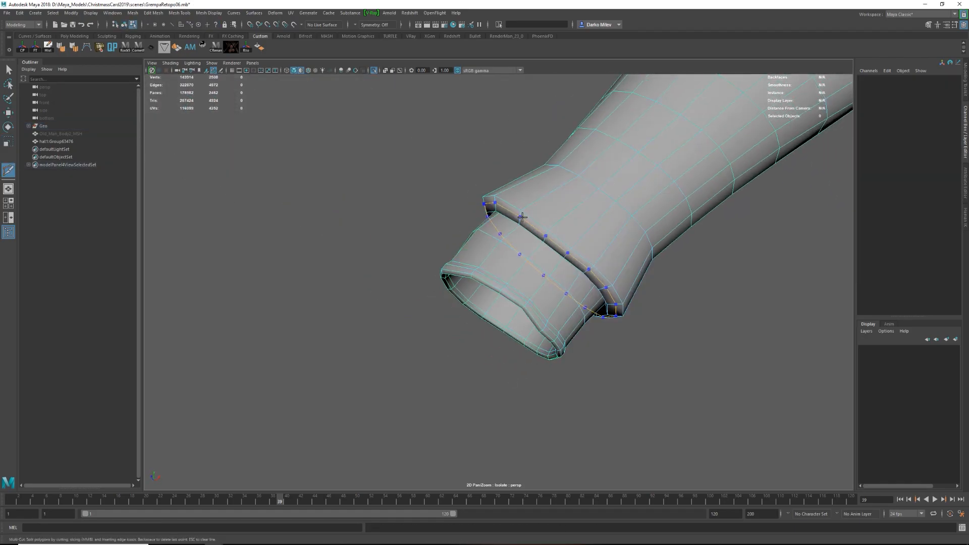
Reposition the edges of the sleeve's folded rim, even out their edge flow, and check the smoothed preview.
{"action": "key", "text": "w"}
{"action": "right_click_drag", "start_coordinate": [519, 214], "coordinate": [516, 290], "text": "shift"}
{"action": "left_click_drag", "start_coordinate": [531, 239], "coordinate": [534, 215], "text": "alt"}
{"action": "mouse_move", "coordinate": [552, 273]}
{"action": "left_mouse_down", "text": "alt"}
{"action": "mouse_move", "coordinate": [590, 237]}
{"action": "mouse_move", "coordinate": [636, 217]}
{"action": "mouse_move", "coordinate": [556, 272]}
{"action": "mouse_move", "coordinate": [569, 225]}
{"action": "mouse_move", "coordinate": [550, 263]}
{"action": "left_mouse_up", "text": "alt"}
{"action": "key", "text": "w"}
{"action": "key", "text": "F8"}
{"action": "key", "text": "3"}
{"action": "key", "text": "1"}
{"action": "key", "text": "F8"}
{"action": "right_click_drag", "start_coordinate": [539, 229], "coordinate": [537, 297], "text": "shift"}
{"action": "left_click_drag", "start_coordinate": [540, 283], "coordinate": [565, 257], "text": "alt"}
{"action": "middle_click_drag", "start_coordinate": [567, 253], "coordinate": [575, 255]}
{"action": "left_click_drag", "start_coordinate": [570, 268], "coordinate": [550, 237], "text": "alt"}
{"action": "middle_click_drag", "start_coordinate": [553, 238], "coordinate": [563, 232]}
{"action": "left_click_drag", "start_coordinate": [563, 232], "coordinate": [559, 210], "text": "alt"}
Insert an edge loop on the sleeve just above the cuff, adjust it, and return to smoothed object display.
{"action": "key", "text": "ctrl+shift+x"}
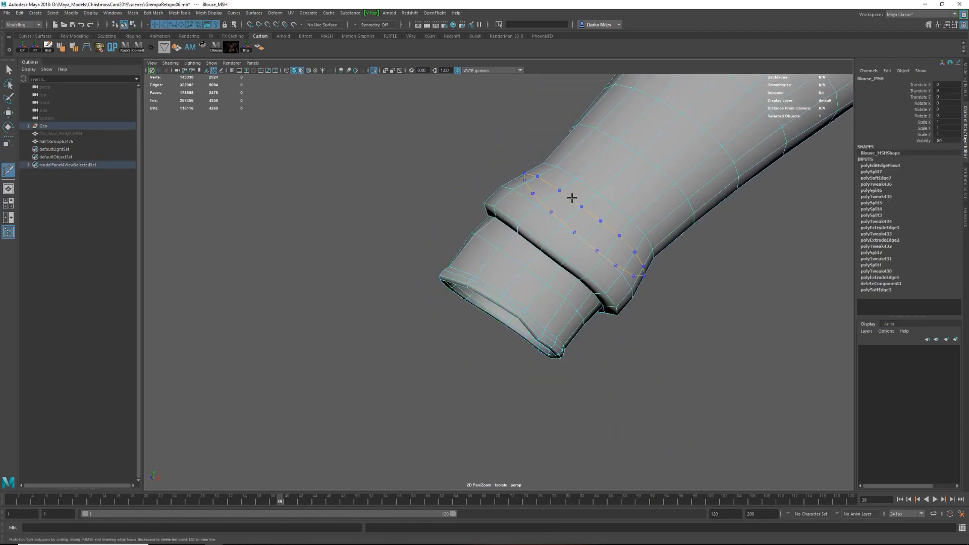
{"action": "left_click", "coordinate": [562, 200], "text": "ctrl"}
{"action": "key", "text": "w"}
{"action": "double_click", "coordinate": [588, 186]}
{"action": "right_click_drag", "start_coordinate": [588, 190], "coordinate": [578, 266], "text": "shift"}
{"action": "key", "text": "q"}
{"action": "key", "text": "F8"}
{"action": "key", "text": "3"}
{"action": "left_click", "coordinate": [710, 235]}
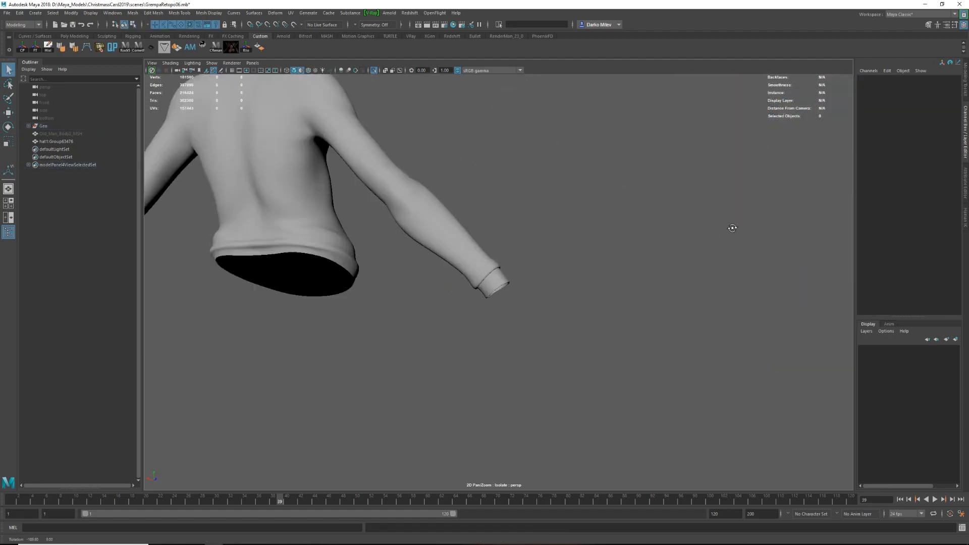
Move an edge and a vertex on the blouse's sleeve to refine its shape, then preview the mesh smoothed.
{"action": "left_click_drag", "start_coordinate": [710, 236], "coordinate": [540, 208], "text": "alt"}
{"action": "left_click", "coordinate": [540, 208]}
{"action": "right_click_drag", "start_coordinate": [540, 207], "coordinate": [511, 251], "text": "alt"}
{"action": "right_click_drag", "start_coordinate": [521, 136], "coordinate": [497, 278]}
{"action": "key", "text": "F10"}
{"action": "key", "text": "1"}
{"action": "left_click", "coordinate": [499, 276]}
{"action": "key", "text": "w"}
{"action": "left_click_drag", "start_coordinate": [497, 273], "coordinate": [502, 268], "text": "alt"}
{"action": "key", "text": "F9"}
{"action": "left_click", "coordinate": [501, 267]}
{"action": "left_click_drag", "start_coordinate": [455, 222], "coordinate": [448, 215]}
{"action": "left_click_drag", "start_coordinate": [497, 255], "coordinate": [504, 283], "text": "alt"}
{"action": "key", "text": "F8"}
{"action": "key", "text": "3"}
Reposition another edge on the sleeve in edge mode and return to smoothed object display.
{"action": "right_click_drag", "start_coordinate": [503, 282], "coordinate": [469, 296], "text": "alt"}
{"action": "left_click", "coordinate": [501, 311]}
{"action": "key", "text": "1"}
{"action": "key", "text": "F10"}
{"action": "left_click", "coordinate": [466, 292]}
{"action": "left_click_drag", "start_coordinate": [466, 291], "coordinate": [444, 306], "text": "alt"}
{"action": "key", "text": "F8"}
{"action": "key", "text": "3"}
{"action": "right_click_drag", "start_coordinate": [448, 306], "coordinate": [586, 325], "text": "alt"}
{"action": "left_click_drag", "start_coordinate": [586, 325], "coordinate": [512, 291], "text": "alt"}
Turn off the viewport's default material display and adjust the material assigned to the blouse.
{"action": "left_click", "coordinate": [513, 291]}
{"action": "right_click_drag", "start_coordinate": [513, 291], "coordinate": [561, 488]}
{"action": "left_click", "coordinate": [570, 353]}
{"action": "right_click_drag", "start_coordinate": [571, 353], "coordinate": [499, 331], "text": "alt"}
{"action": "left_click_drag", "start_coordinate": [499, 331], "coordinate": [522, 323], "text": "alt"}
{"action": "left_click", "coordinate": [170, 64]}
{"action": "left_click", "coordinate": [191, 125]}
{"action": "left_click_drag", "start_coordinate": [444, 237], "coordinate": [568, 232], "text": "alt"}
{"action": "left_click_drag", "start_coordinate": [910, 164], "coordinate": [894, 165]}
{"action": "left_click_drag", "start_coordinate": [575, 302], "coordinate": [469, 298], "text": "alt"}
{"action": "right_click_drag", "start_coordinate": [470, 298], "coordinate": [526, 374], "text": "alt"}
Reshape the edges around the sleeve's elbow into a fold on the unsmoothed blouse mesh.
{"action": "left_click", "coordinate": [489, 310]}
{"action": "key", "text": "1"}
{"action": "left_click_drag", "start_coordinate": [525, 374], "coordinate": [505, 368], "text": "alt"}
{"action": "right_click_drag", "start_coordinate": [505, 369], "coordinate": [502, 355]}
{"action": "left_click_drag", "start_coordinate": [505, 369], "coordinate": [511, 377], "text": "alt"}
{"action": "right_click_drag", "start_coordinate": [511, 377], "coordinate": [515, 440], "text": "alt"}
{"action": "double_click", "coordinate": [520, 320]}
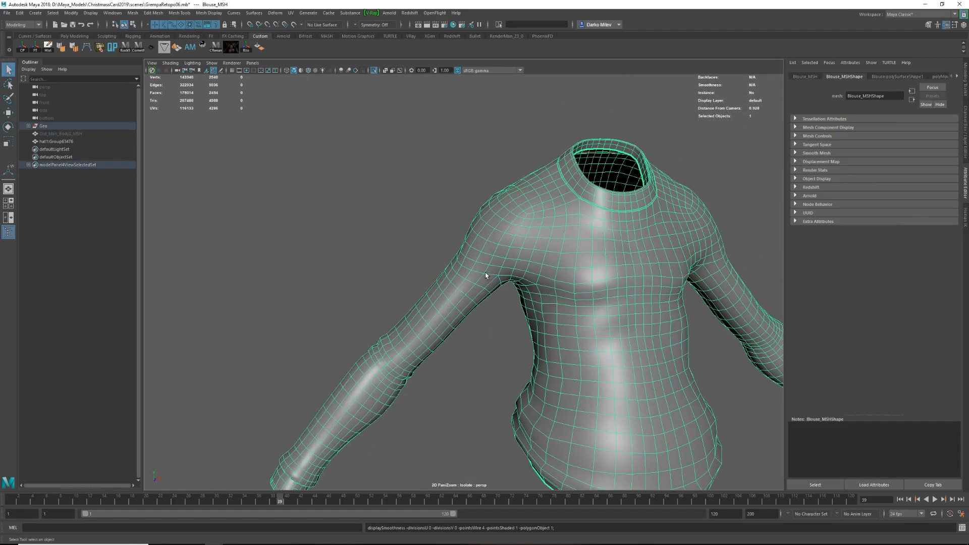
Move edges below the blouse's armpit to start shaping the fabric folds there.
{"action": "mouse_move", "coordinate": [525, 282]}
{"action": "left_mouse_down", "text": "alt"}
{"action": "mouse_move", "coordinate": [485, 289]}
{"action": "mouse_move", "coordinate": [513, 289]}
{"action": "mouse_move", "coordinate": [522, 277]}
{"action": "left_mouse_up", "text": "alt"}
{"action": "left_click", "coordinate": [484, 289]}
{"action": "left_click", "coordinate": [515, 284], "text": "ctrl"}
{"action": "key", "text": "w"}
{"action": "left_click", "coordinate": [509, 286]}
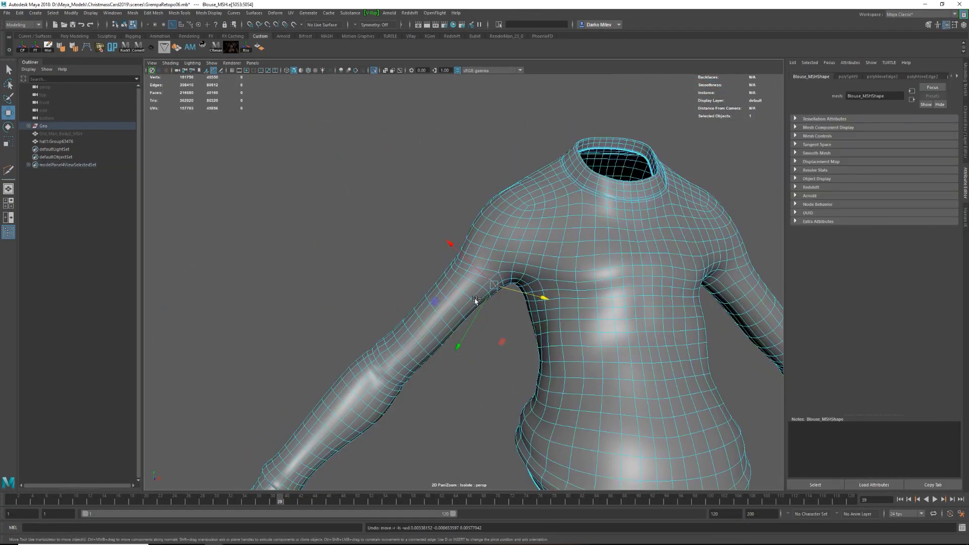
{"action": "left_click_drag", "start_coordinate": [476, 303], "coordinate": [521, 277], "text": "alt"}
{"action": "left_click", "coordinate": [521, 277]}
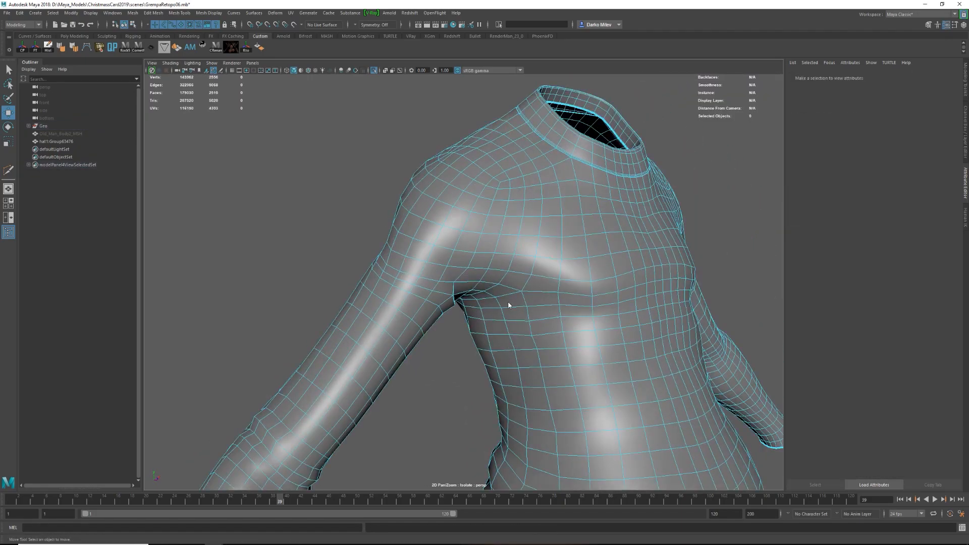
{"action": "left_click_drag", "start_coordinate": [494, 306], "coordinate": [471, 318]}
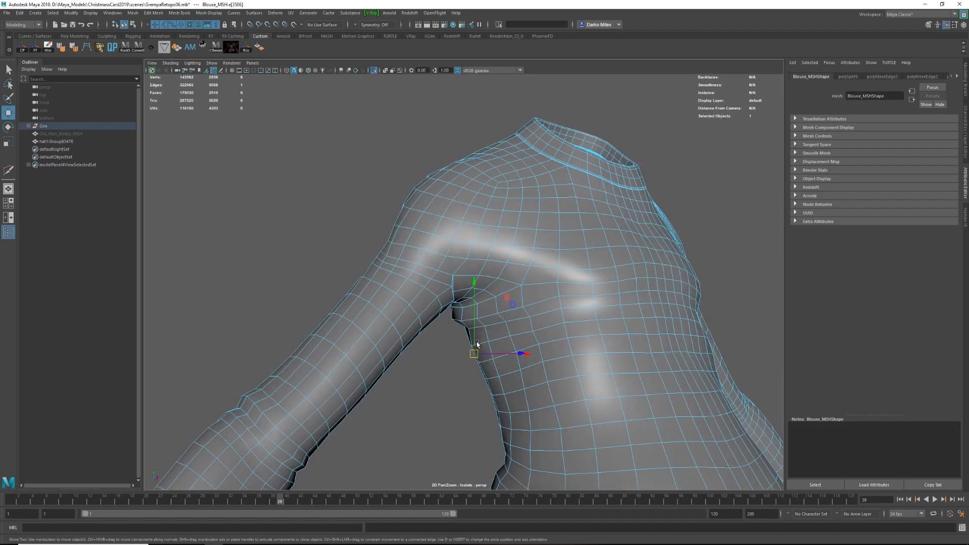
Cut new edges with Multi-Cut from the armpit across the side of the blouse's chest.
{"action": "right_click", "coordinate": [486, 347], "text": "shift"}
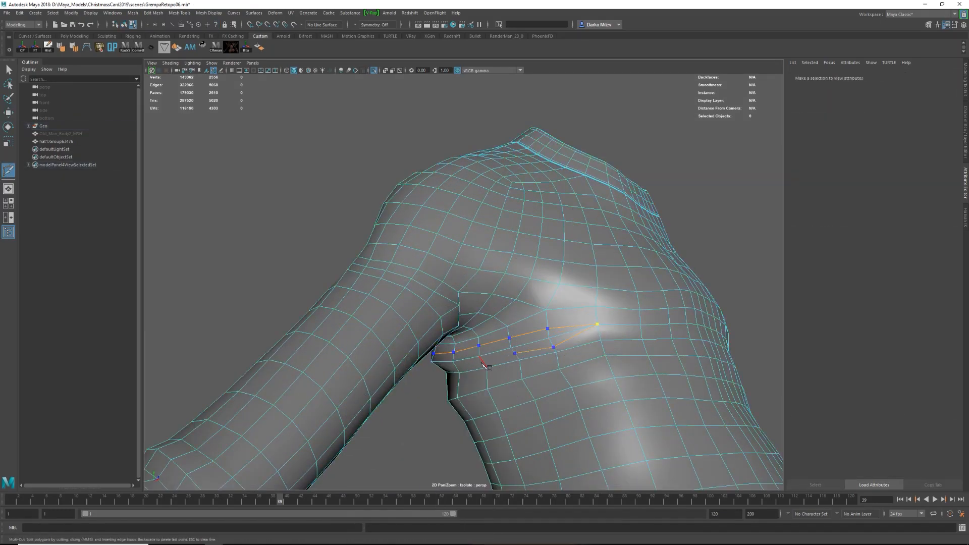
{"action": "left_click_drag", "start_coordinate": [484, 366], "coordinate": [402, 343], "text": "alt"}
{"action": "left_click", "coordinate": [417, 328]}
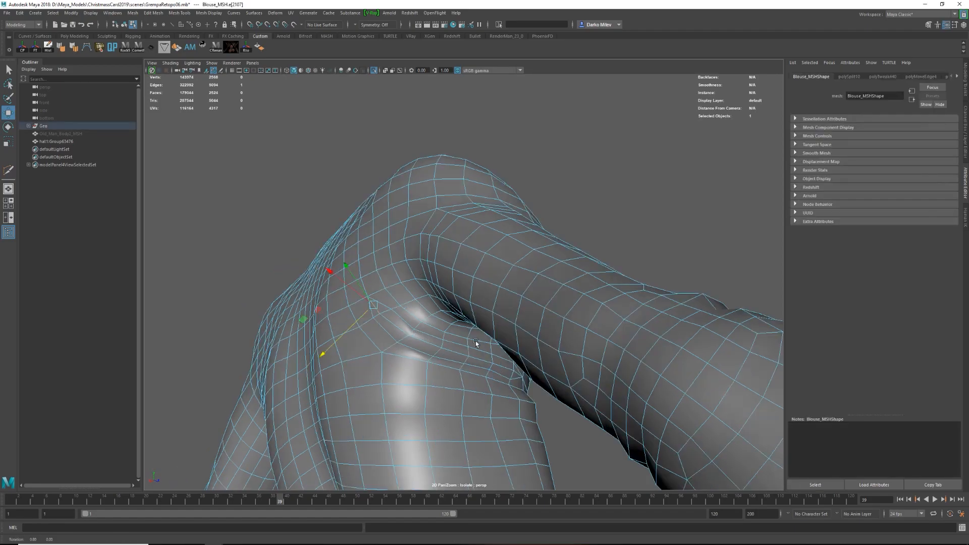
Move the new edges around the armpit to deepen the blouse's folds.
{"action": "left_click", "coordinate": [555, 343]}
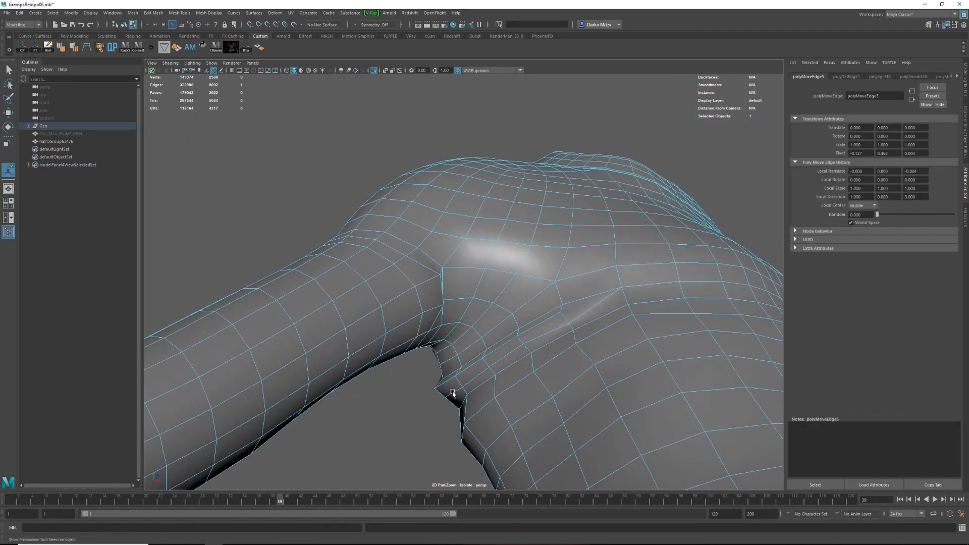
{"action": "key", "text": "w"}
{"action": "right_click_drag", "start_coordinate": [498, 346], "coordinate": [463, 396], "text": "shift"}
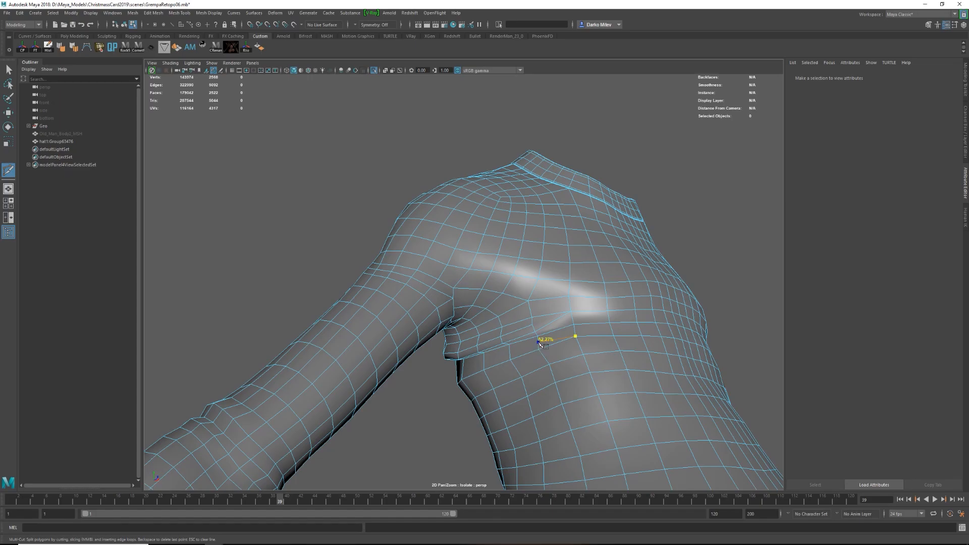
{"action": "left_click_drag", "start_coordinate": [539, 342], "coordinate": [505, 378], "text": "alt"}
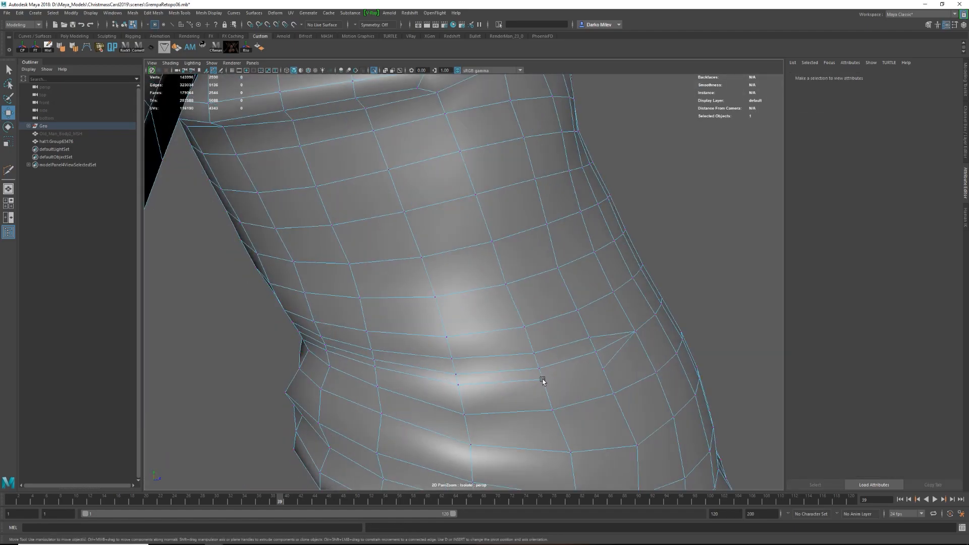
Delete the surplus edge at the end of the waist fold and adjust the fold's remaining edges.
{"action": "left_click", "coordinate": [576, 336]}
{"action": "right_click_drag", "start_coordinate": [603, 367], "coordinate": [583, 420], "text": "shift"}
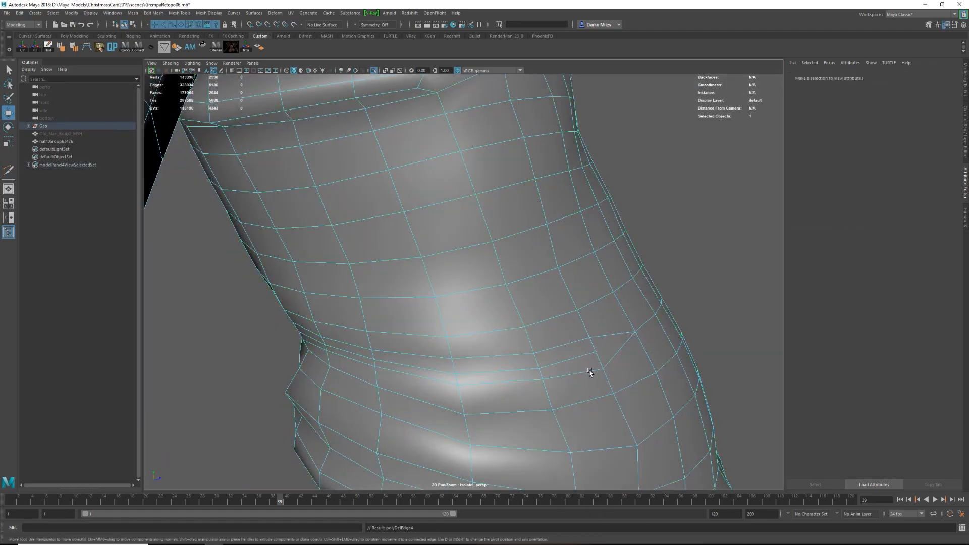
{"action": "left_click", "coordinate": [464, 386], "text": "shift"}
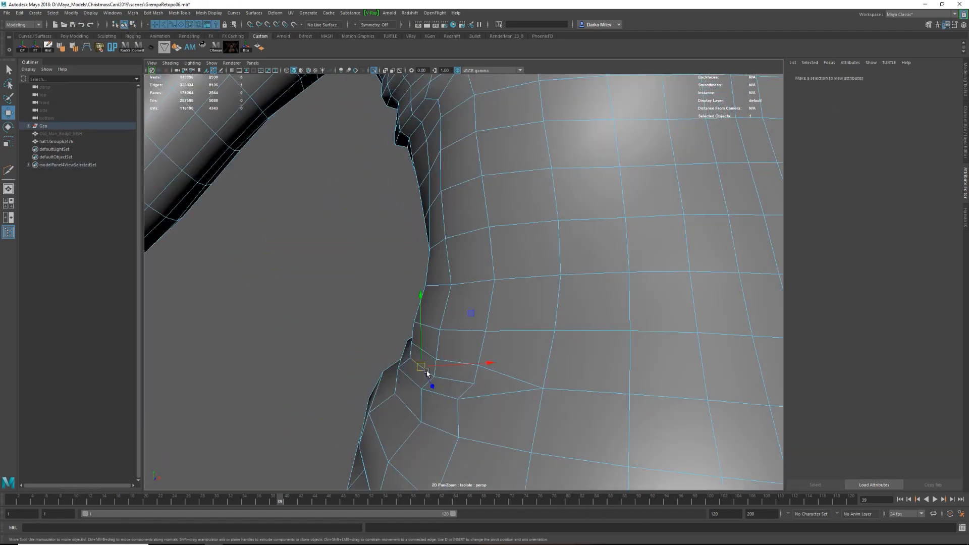
{"action": "double_click", "coordinate": [471, 364]}
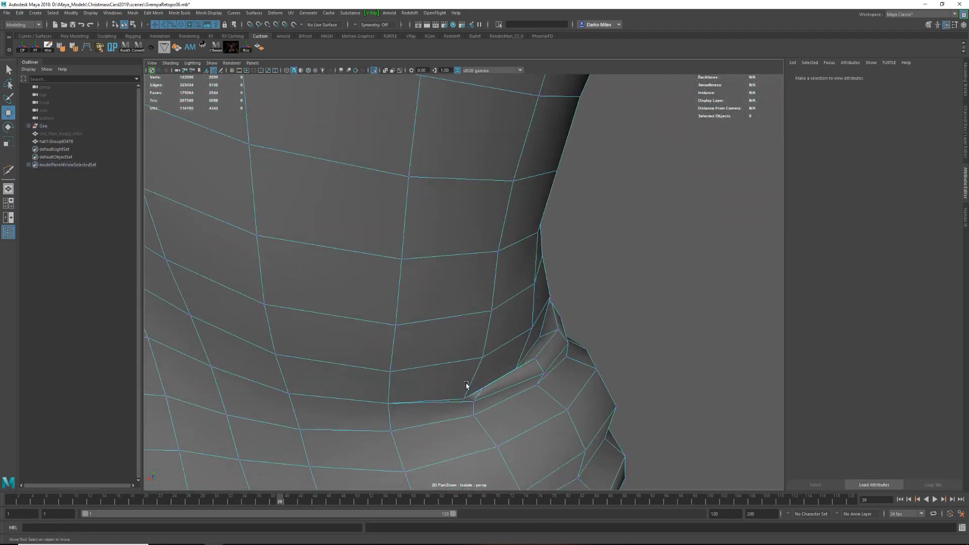
{"action": "left_click", "coordinate": [466, 386]}
{"action": "left_click_drag", "start_coordinate": [466, 386], "coordinate": [621, 342], "text": "alt"}
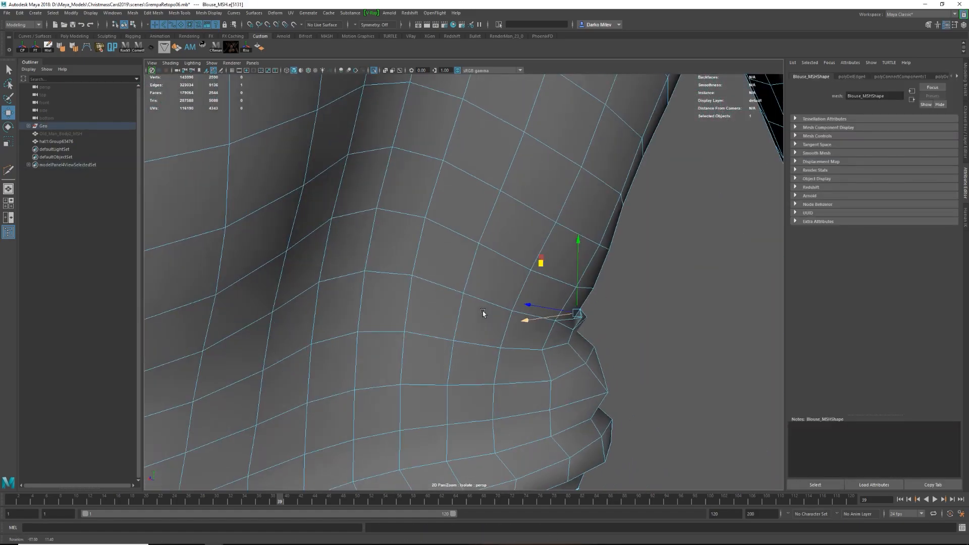
Adjust edges at the waist crease and cut a new line of edges around the fold with Multi-Cut.
{"action": "right_click_drag", "start_coordinate": [525, 336], "coordinate": [488, 342], "text": "shift"}
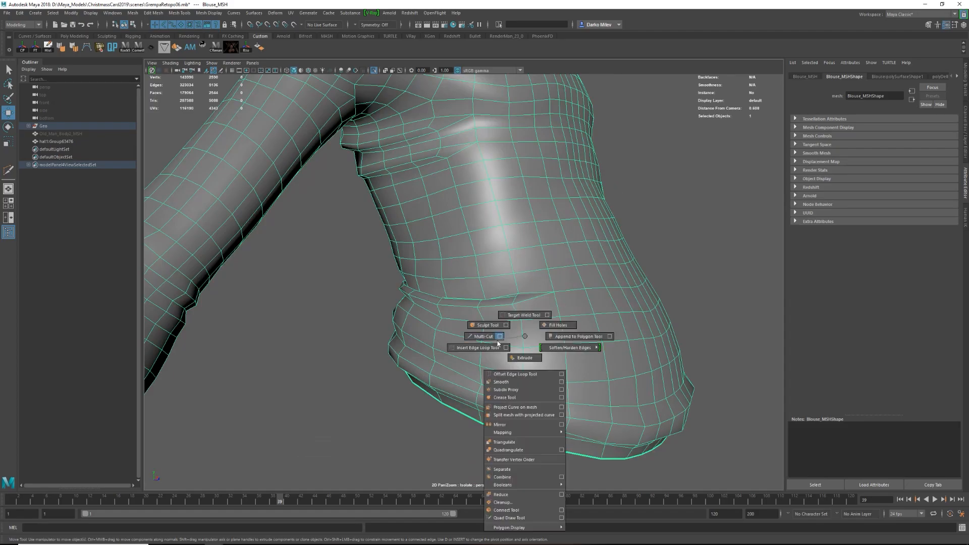
{"action": "left_click_drag", "start_coordinate": [511, 345], "coordinate": [535, 326], "text": "alt"}
{"action": "left_click", "coordinate": [546, 308]}
{"action": "left_click", "coordinate": [430, 318]}
{"action": "left_click_drag", "start_coordinate": [432, 320], "coordinate": [550, 328], "text": "alt"}
{"action": "right_click_drag", "start_coordinate": [505, 333], "coordinate": [524, 336], "text": "alt"}
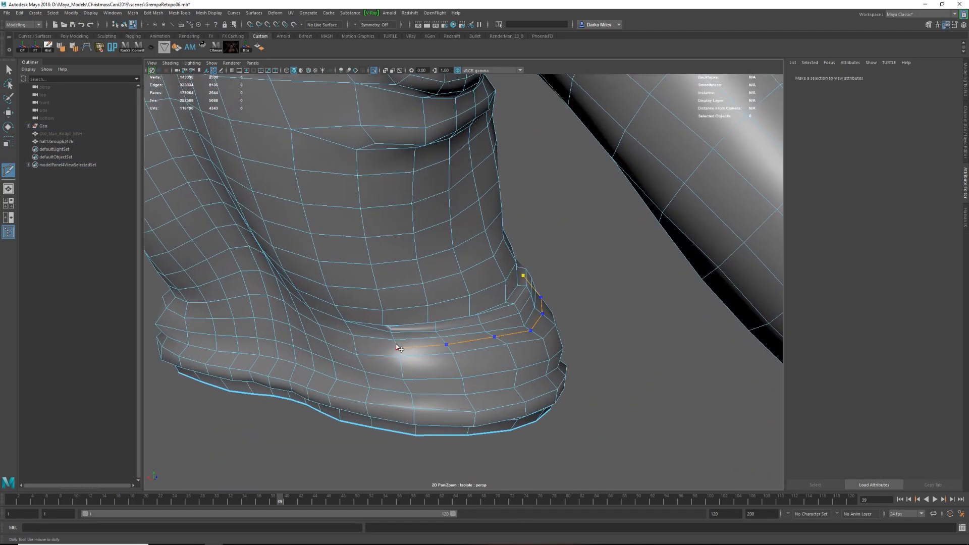
Finish the cut around the blouse's waist fold, then slide the new edge line and move its vertices into the crease.
{"action": "key", "text": "w"}
{"action": "right_click_drag", "start_coordinate": [446, 340], "coordinate": [574, 452], "text": "alt"}
{"action": "double_click", "coordinate": [584, 347]}
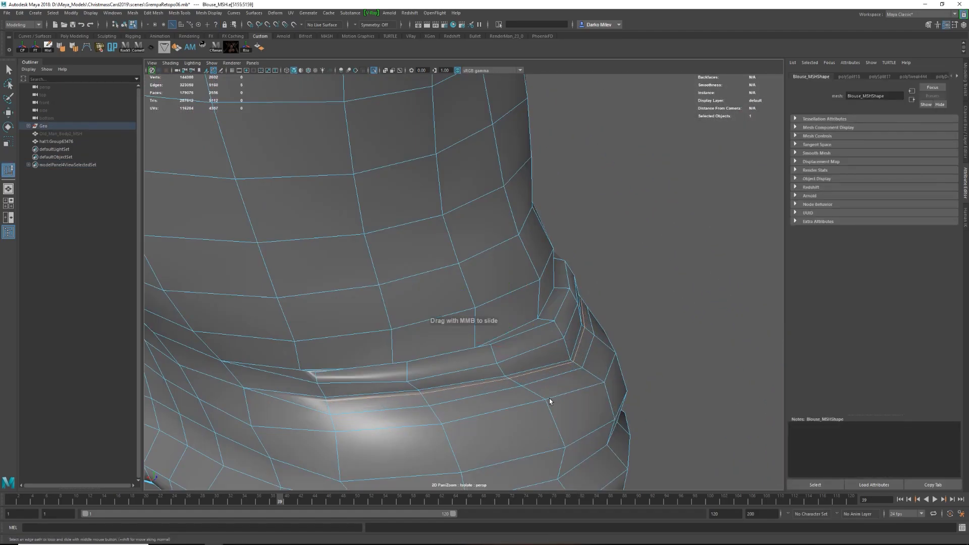
{"action": "left_click_drag", "start_coordinate": [203, 376], "coordinate": [737, 396], "text": "alt"}
{"action": "key", "text": "w"}
{"action": "double_click", "coordinate": [450, 353]}
{"action": "left_click_drag", "start_coordinate": [441, 348], "coordinate": [443, 337]}
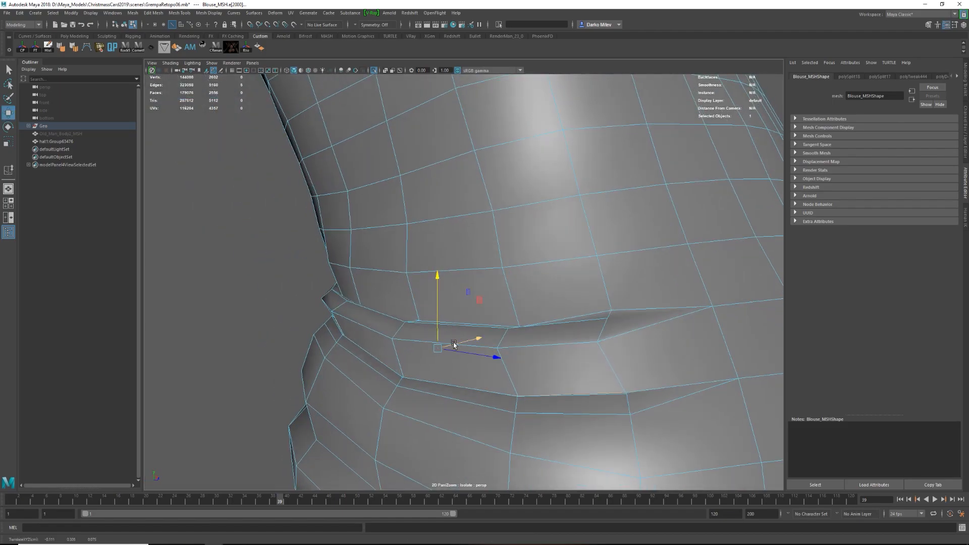
Reposition the vertices and edges along the waist crease to sharpen the fold at the blouse's side.
{"action": "right_click_drag", "start_coordinate": [452, 345], "coordinate": [327, 330], "text": "alt"}
{"action": "key", "text": "F8"}
{"action": "left_click", "coordinate": [327, 330]}
{"action": "left_click_drag", "start_coordinate": [326, 330], "coordinate": [450, 333], "text": "alt"}
{"action": "right_click_drag", "start_coordinate": [450, 354], "coordinate": [449, 331]}
{"action": "left_click", "coordinate": [460, 319]}
{"action": "left_click_drag", "start_coordinate": [433, 353], "coordinate": [398, 316], "text": "alt"}
{"action": "left_click", "coordinate": [417, 345]}
{"action": "double_click", "coordinate": [417, 345]}
{"action": "right_click_drag", "start_coordinate": [398, 316], "coordinate": [401, 426], "text": "shift"}
Examine the waist fold in smoothed and wireframe display from several angles.
{"action": "left_click_drag", "start_coordinate": [501, 308], "coordinate": [651, 353]}
{"action": "key", "text": "q"}
{"action": "key", "text": "F8"}
{"action": "key", "text": "3"}
{"action": "left_click", "coordinate": [323, 325]}
{"action": "right_click_drag", "start_coordinate": [651, 353], "coordinate": [573, 375], "text": "alt"}
{"action": "left_click", "coordinate": [526, 346]}
{"action": "key", "text": "1"}
{"action": "right_click_drag", "start_coordinate": [454, 334], "coordinate": [530, 343], "text": "alt"}
{"action": "key", "text": "4"}
{"action": "left_click", "coordinate": [573, 366]}
{"action": "key", "text": "5"}
Adjust the waist fold's edges while checking the shape in smoothed display.
{"action": "left_click_drag", "start_coordinate": [519, 352], "coordinate": [446, 368], "text": "alt"}
{"action": "left_click", "coordinate": [447, 368]}
{"action": "right_click_drag", "start_coordinate": [447, 367], "coordinate": [446, 324], "text": "alt"}
{"action": "key", "text": "w"}
{"action": "key", "text": "3"}
{"action": "left_click", "coordinate": [445, 324]}
{"action": "left_click_drag", "start_coordinate": [446, 325], "coordinate": [493, 304], "text": "alt"}
{"action": "left_click", "coordinate": [493, 304]}
{"action": "key", "text": "q"}
Cut a new line of edges with Multi-Cut around the other side of the blouse's waist.
{"action": "mouse_move", "coordinate": [493, 304]}
{"action": "right_mouse_down", "text": "alt"}
{"action": "mouse_move", "coordinate": [541, 325]}
{"action": "mouse_move", "coordinate": [499, 367]}
{"action": "mouse_move", "coordinate": [444, 343]}
{"action": "right_mouse_up", "text": "alt"}
{"action": "key", "text": "4"}
{"action": "key", "text": "5"}
{"action": "key", "text": "1"}
{"action": "left_click_drag", "start_coordinate": [444, 343], "coordinate": [292, 344], "text": "alt"}
{"action": "right_click_drag", "start_coordinate": [404, 343], "coordinate": [489, 343], "text": "alt"}
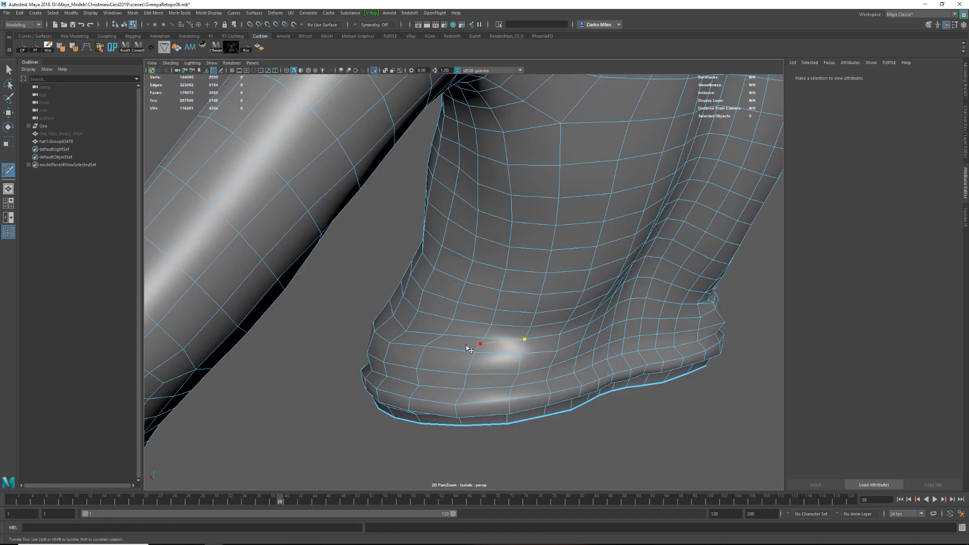
{"action": "left_click", "coordinate": [482, 345]}
{"action": "left_click_drag", "start_coordinate": [483, 345], "coordinate": [511, 357], "text": "alt"}
{"action": "key", "text": "w"}
{"action": "left_click_drag", "start_coordinate": [358, 402], "coordinate": [448, 389], "text": "alt"}
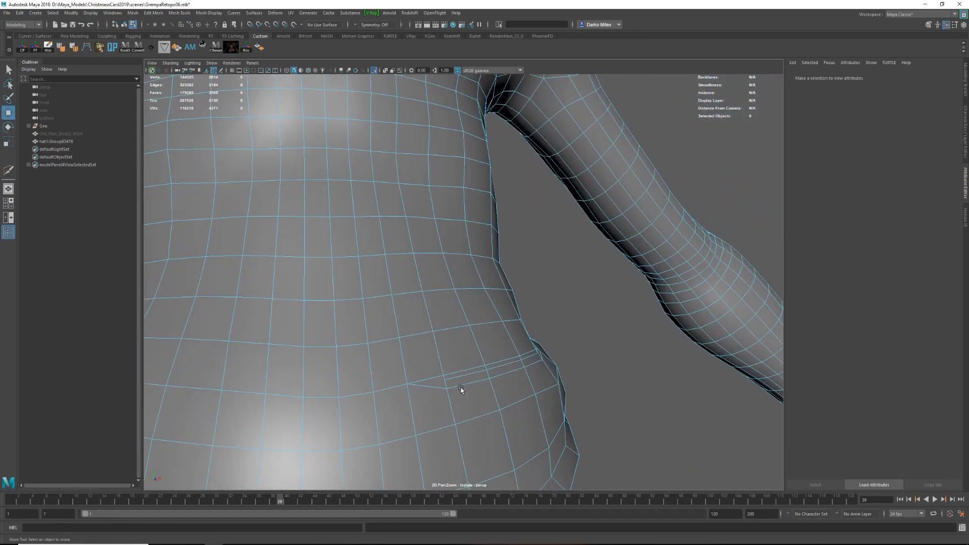
Select the newly cut waist edges and move them to form an overhanging fold.
{"action": "double_click", "coordinate": [448, 389]}
{"action": "left_click_drag", "start_coordinate": [497, 364], "coordinate": [454, 323], "text": "alt"}
{"action": "left_click_drag", "start_coordinate": [390, 336], "coordinate": [391, 329]}
{"action": "left_click_drag", "start_coordinate": [529, 348], "coordinate": [376, 334], "text": "alt"}
{"action": "right_click_drag", "start_coordinate": [373, 333], "coordinate": [373, 403], "text": "shift"}
{"action": "left_click_drag", "start_coordinate": [369, 331], "coordinate": [483, 336], "text": "alt"}
{"action": "key", "text": "q"}
{"action": "key", "text": "g"}
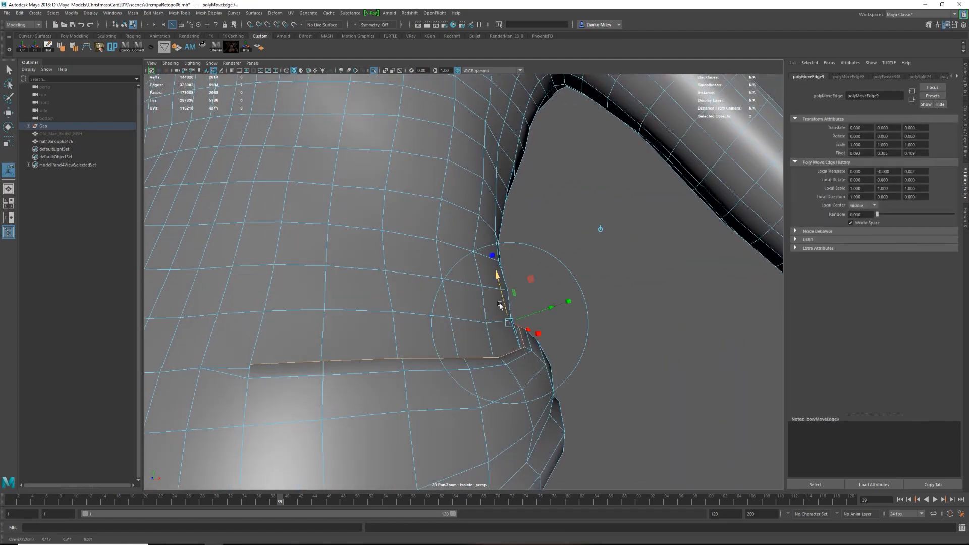
{"action": "key", "text": "q"}
Adjust the vertices where the new waist fold ends and select the end face in smoothed display.
{"action": "left_click_drag", "start_coordinate": [536, 316], "coordinate": [503, 338], "text": "alt"}
{"action": "left_click", "coordinate": [503, 336]}
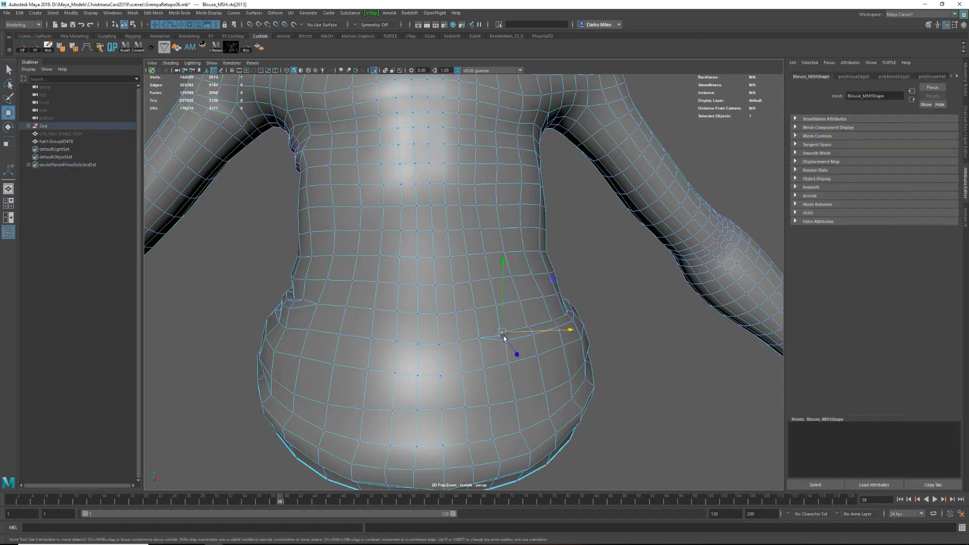
{"action": "key", "text": "3"}
{"action": "left_click_drag", "start_coordinate": [571, 349], "coordinate": [512, 315], "text": "alt"}
{"action": "right_click_drag", "start_coordinate": [512, 308], "coordinate": [580, 283]}
{"action": "left_click", "coordinate": [513, 335]}
{"action": "left_click", "coordinate": [528, 323], "text": "shift"}
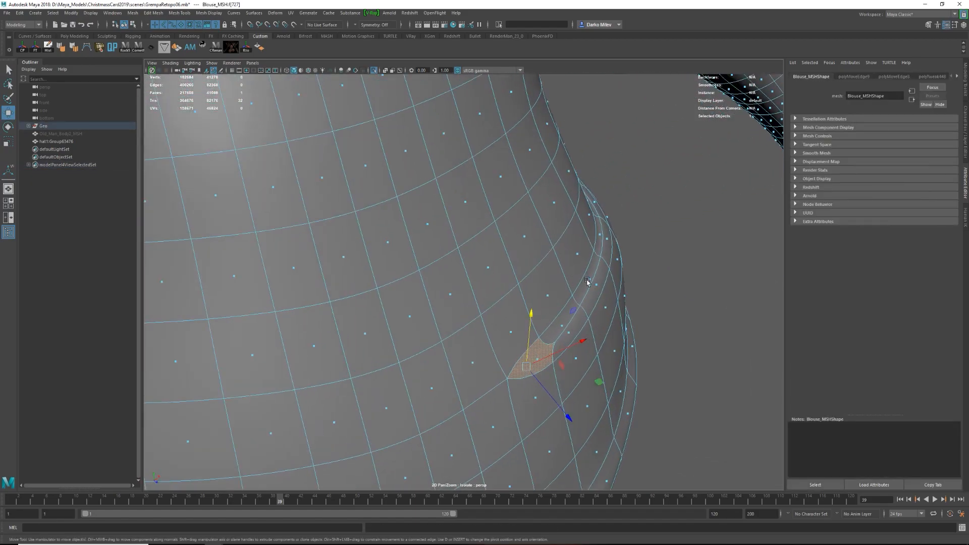
Refine the tapered end of the new waist fold and check it from around the whole blouse.
{"action": "left_click_drag", "start_coordinate": [580, 282], "coordinate": [600, 268], "text": "alt"}
{"action": "left_click_drag", "start_coordinate": [593, 390], "coordinate": [581, 386]}
{"action": "right_click_drag", "start_coordinate": [576, 376], "coordinate": [603, 351]}
{"action": "right_click_drag", "start_coordinate": [600, 353], "coordinate": [519, 356], "text": "alt"}
{"action": "left_click_drag", "start_coordinate": [434, 347], "coordinate": [523, 320], "text": "alt"}
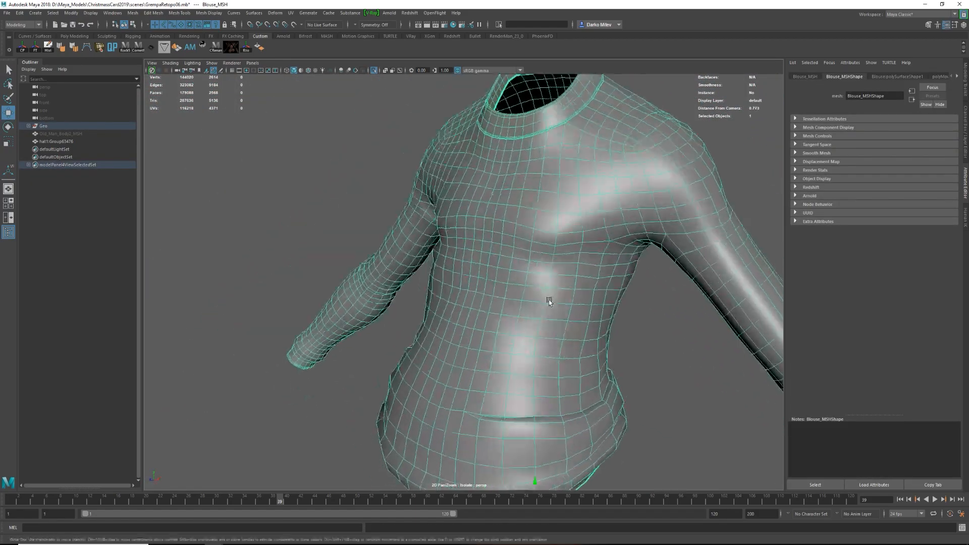
{"action": "right_click_drag", "start_coordinate": [530, 322], "coordinate": [581, 302], "text": "shift"}
{"action": "key", "text": "1"}
Cut a new line of edges with Multi-Cut from beneath the armpit across the side of the blouse.
{"action": "middle_click_drag", "start_coordinate": [549, 273], "coordinate": [536, 289], "text": "alt"}
{"action": "scroll", "coordinate": [537, 291], "scroll_direction": "up", "scroll_amount": 3}
{"action": "left_click", "coordinate": [535, 285]}
{"action": "left_click_drag", "start_coordinate": [520, 290], "coordinate": [560, 282], "text": "alt"}
{"action": "left_click_drag", "start_coordinate": [564, 278], "coordinate": [585, 279]}
{"action": "right_click_drag", "start_coordinate": [504, 283], "coordinate": [550, 263], "text": "shift"}
{"action": "left_click", "coordinate": [488, 273]}
{"action": "left_click", "coordinate": [507, 270]}
{"action": "left_click_drag", "start_coordinate": [560, 269], "coordinate": [429, 247], "text": "alt"}
{"action": "left_click", "coordinate": [427, 239]}
{"action": "left_click", "coordinate": [474, 222]}
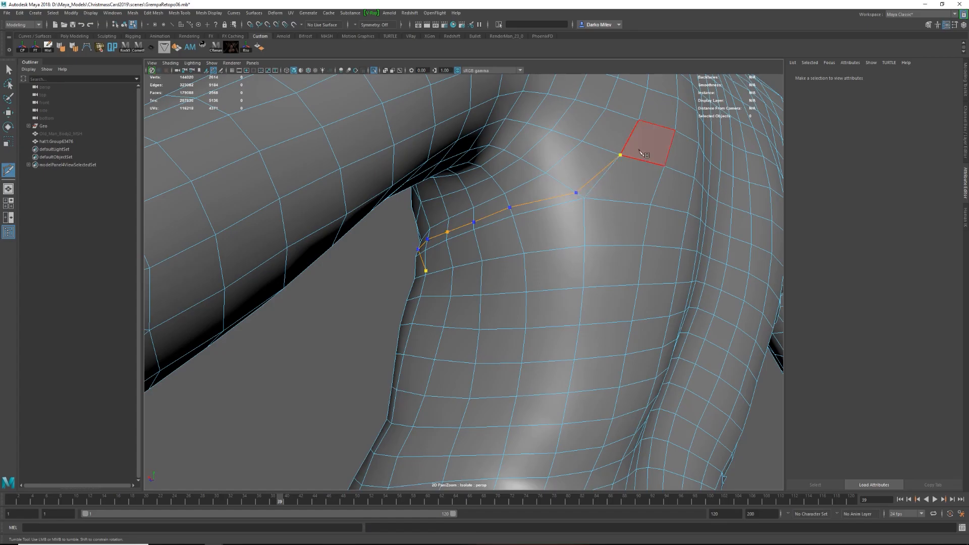
{"action": "left_click_drag", "start_coordinate": [520, 233], "coordinate": [603, 271], "text": "alt"}
{"action": "left_click", "coordinate": [493, 273]}
{"action": "left_click", "coordinate": [607, 264]}
{"action": "left_click", "coordinate": [607, 273]}
{"action": "key", "text": "w"}
Move the newly cut edges beneath the armpit to raise a fabric fold.
{"action": "right_click_drag", "start_coordinate": [562, 304], "coordinate": [562, 280]}
{"action": "double_click", "coordinate": [551, 274]}
{"action": "left_click_drag", "start_coordinate": [551, 275], "coordinate": [464, 280], "text": "alt"}
{"action": "middle_click_drag", "start_coordinate": [465, 281], "coordinate": [463, 276], "text": "ctrl+shift"}
{"action": "double_click", "coordinate": [479, 285]}
{"action": "left_click_drag", "start_coordinate": [398, 274], "coordinate": [505, 276], "text": "alt"}
{"action": "left_click_drag", "start_coordinate": [578, 265], "coordinate": [415, 282]}
Reshape the armpit fold by moving its edges where it meets the blouse's outline.
{"action": "key", "text": "3"}
{"action": "left_click", "coordinate": [426, 338]}
{"action": "key", "text": "ctrl+z"}
{"action": "left_click_drag", "start_coordinate": [426, 338], "coordinate": [580, 276], "text": "alt"}
{"action": "left_click_drag", "start_coordinate": [579, 275], "coordinate": [559, 280]}
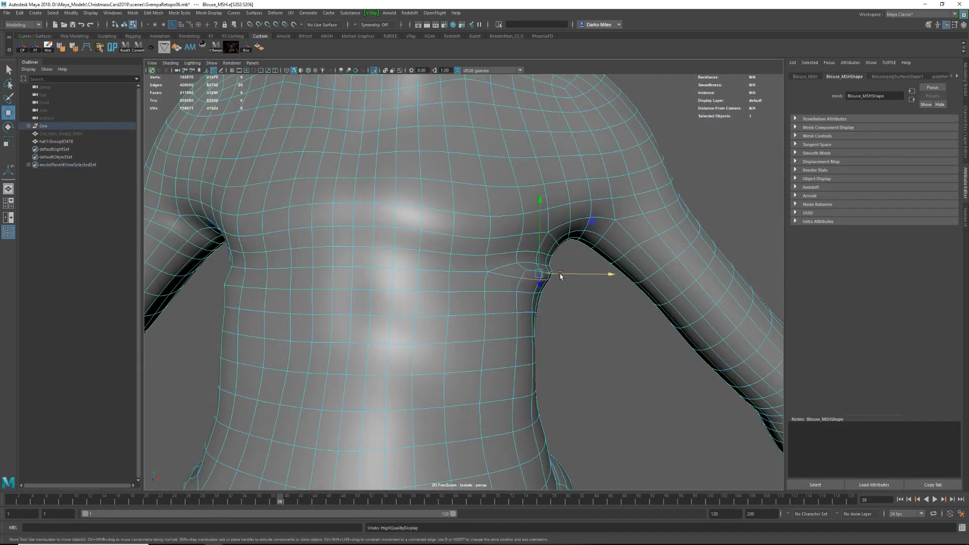
{"action": "right_click_drag", "start_coordinate": [559, 280], "coordinate": [551, 307], "text": "alt"}
{"action": "left_click_drag", "start_coordinate": [608, 261], "coordinate": [607, 263]}
{"action": "right_click_drag", "start_coordinate": [608, 263], "coordinate": [478, 276], "text": "alt"}
{"action": "left_click_drag", "start_coordinate": [478, 277], "coordinate": [565, 253], "text": "alt"}
{"action": "left_click_drag", "start_coordinate": [574, 248], "coordinate": [574, 245]}
{"action": "left_click_drag", "start_coordinate": [573, 245], "coordinate": [572, 290], "text": "alt"}
{"action": "left_click_drag", "start_coordinate": [572, 290], "coordinate": [625, 298], "text": "alt"}
Check the armpit fold in smoothed display, then merge and reposition the vertices at its outer end.
{"action": "key", "text": "F8"}
{"action": "key", "text": "3"}
{"action": "left_click", "coordinate": [625, 323]}
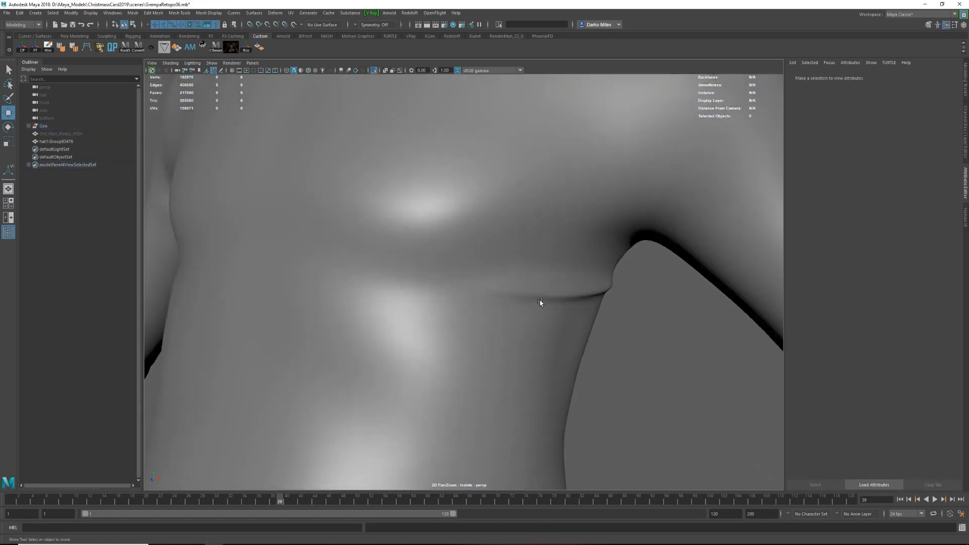
{"action": "left_click", "coordinate": [536, 304]}
{"action": "key", "text": "1"}
{"action": "right_click_drag", "start_coordinate": [536, 304], "coordinate": [543, 280], "text": "alt"}
{"action": "left_click", "coordinate": [516, 274]}
{"action": "left_click_drag", "start_coordinate": [516, 274], "coordinate": [553, 273], "text": "alt"}
{"action": "left_click_drag", "start_coordinate": [518, 272], "coordinate": [528, 273]}
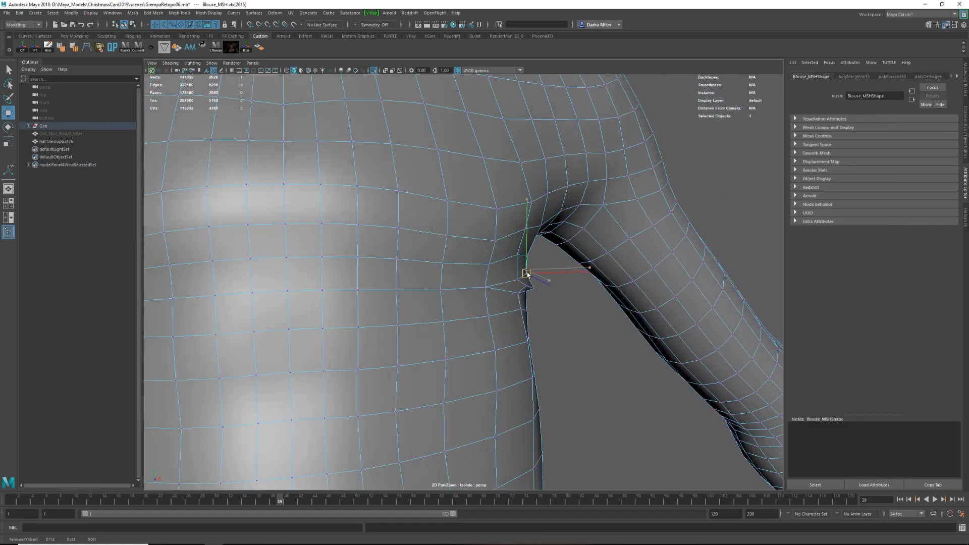
Review the armpit fold in object mode, then adjust the vertices where it fades into the chest.
{"action": "key", "text": "F8"}
{"action": "left_click", "coordinate": [565, 308]}
{"action": "right_click_drag", "start_coordinate": [631, 303], "coordinate": [581, 325], "text": "alt"}
{"action": "left_click", "coordinate": [475, 302]}
{"action": "right_click_drag", "start_coordinate": [474, 303], "coordinate": [528, 322], "text": "alt"}
{"action": "key", "text": "1"}
{"action": "left_click_drag", "start_coordinate": [528, 323], "coordinate": [487, 287], "text": "alt"}
{"action": "key", "text": "F8"}
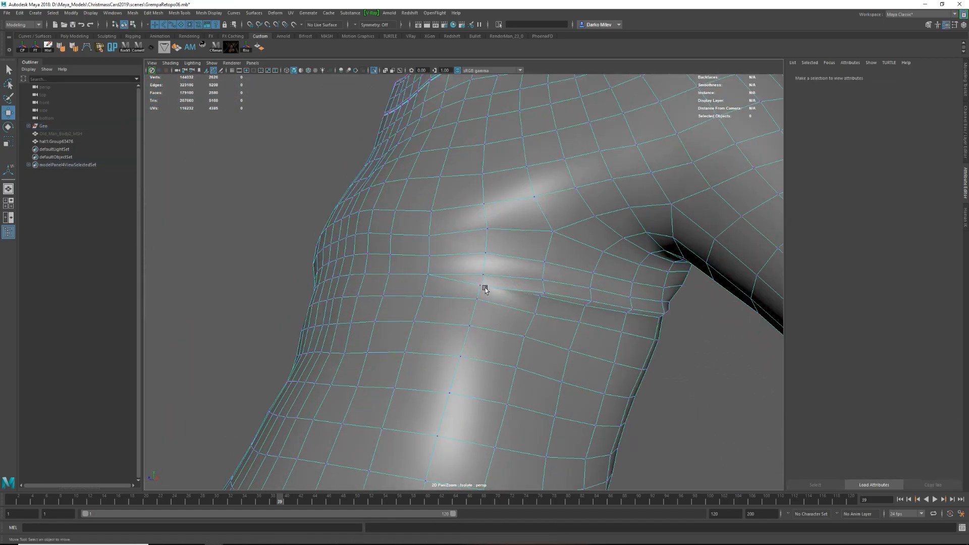
{"action": "double_click", "coordinate": [499, 289]}
{"action": "right_click_drag", "start_coordinate": [562, 287], "coordinate": [559, 373], "text": "shift"}
Move the vertices along the fold between chest and armpit and preview the smoothed surface.
{"action": "left_click_drag", "start_coordinate": [608, 320], "coordinate": [469, 303], "text": "alt"}
{"action": "left_click", "coordinate": [520, 293]}
{"action": "key", "text": "w"}
{"action": "right_click_drag", "start_coordinate": [535, 283], "coordinate": [548, 292], "text": "shift"}
{"action": "key", "text": "F8"}
{"action": "key", "text": "q"}
{"action": "key", "text": "3"}
{"action": "left_click_drag", "start_coordinate": [578, 267], "coordinate": [569, 334], "text": "alt"}
Shift the fold's inner edges beneath the armpit to deepen the crease and select the edges below it.
{"action": "key", "text": "1"}
{"action": "key", "text": "F8"}
{"action": "double_click", "coordinate": [551, 301]}
{"action": "right_click_drag", "start_coordinate": [541, 299], "coordinate": [530, 377], "text": "shift"}
{"action": "left_click_drag", "start_coordinate": [530, 353], "coordinate": [496, 299], "text": "alt"}
{"action": "key", "text": "q"}
{"action": "key", "text": "3"}
{"action": "key", "text": "1"}
{"action": "scroll", "coordinate": [530, 297], "scroll_direction": "up", "scroll_amount": 3}
{"action": "left_click", "coordinate": [553, 295]}
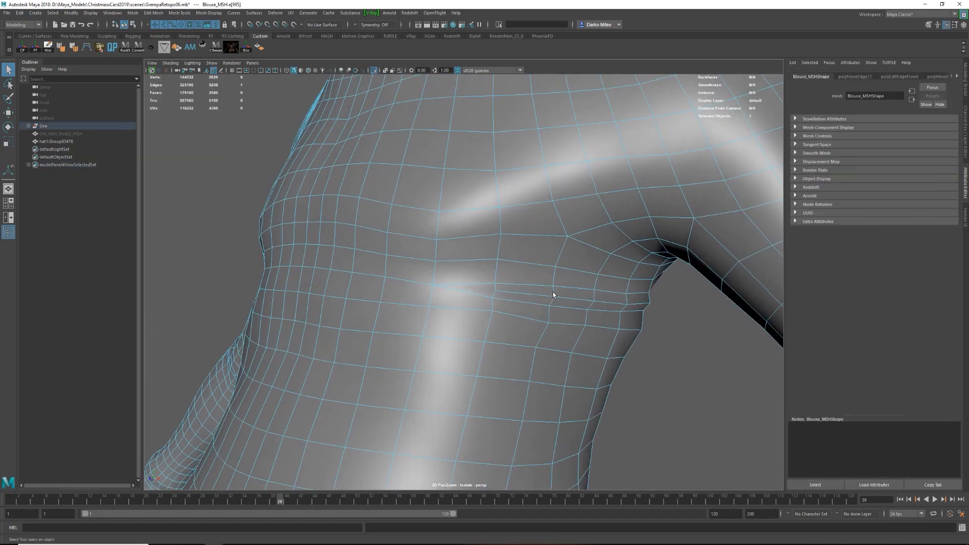
Extrude the selected edges beneath the armpit and scale them to build another crease.
{"action": "key", "text": "ctrl+e"}
{"action": "mouse_move", "coordinate": [624, 310]}
{"action": "left_mouse_down", "text": "alt"}
{"action": "mouse_move", "coordinate": [662, 314]}
{"action": "mouse_move", "coordinate": [622, 303]}
{"action": "left_mouse_up", "text": "alt"}
{"action": "key", "text": "r"}
{"action": "key", "text": "3"}
{"action": "left_click", "coordinate": [622, 302]}
Examine the armpit and waist folds on the smoothed blouse from the front and back.
{"action": "right_click_drag", "start_coordinate": [623, 303], "coordinate": [488, 337], "text": "alt"}
{"action": "left_click_drag", "start_coordinate": [489, 338], "coordinate": [545, 361], "text": "alt"}
{"action": "right_click_drag", "start_coordinate": [545, 361], "coordinate": [623, 389], "text": "alt"}
{"action": "left_click_drag", "start_coordinate": [623, 389], "coordinate": [571, 363], "text": "alt"}
{"action": "left_click", "coordinate": [522, 338]}
{"action": "right_click_drag", "start_coordinate": [570, 363], "coordinate": [483, 305], "text": "alt"}
{"action": "key", "text": "3"}
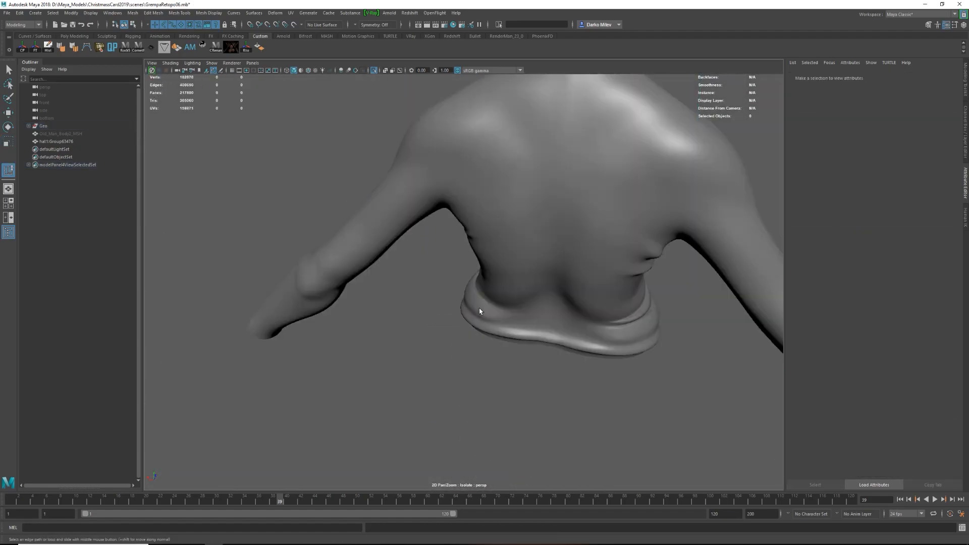
Leave isolation and examine the smoothed blouse on the full character from the back and front.
{"action": "key", "text": "ctrl+1"}
{"action": "left_click_drag", "start_coordinate": [482, 305], "coordinate": [482, 324], "text": "alt"}
{"action": "right_click_drag", "start_coordinate": [483, 324], "coordinate": [570, 320], "text": "alt"}
{"action": "left_click", "coordinate": [571, 320]}
{"action": "left_click_drag", "start_coordinate": [571, 320], "coordinate": [604, 228], "text": "alt"}
{"action": "double_click", "coordinate": [574, 227]}
{"action": "key", "text": "w"}
{"action": "left_click_drag", "start_coordinate": [592, 294], "coordinate": [569, 234], "text": "alt"}
{"action": "double_click", "coordinate": [563, 247]}
{"action": "key", "text": "w"}
{"action": "right_click_drag", "start_coordinate": [568, 234], "coordinate": [623, 281], "text": "alt"}
{"action": "left_click", "coordinate": [623, 281]}
{"action": "left_click_drag", "start_coordinate": [623, 281], "coordinate": [624, 302], "text": "alt"}
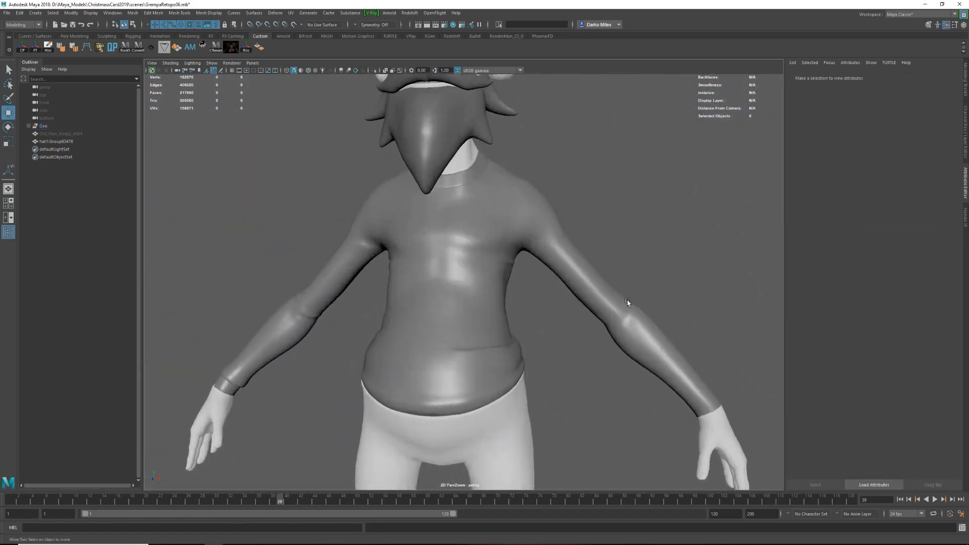
Switch the blouse to the unsmoothed mesh and rotate an edge loop at the left sleeve's elbow crease.
{"action": "middle_click_drag", "start_coordinate": [624, 302], "coordinate": [512, 302], "text": "alt"}
{"action": "left_click", "coordinate": [518, 297]}
{"action": "key", "text": "1"}
{"action": "right_click_drag", "start_coordinate": [518, 297], "coordinate": [518, 283]}
{"action": "double_click", "coordinate": [504, 296]}
{"action": "key", "text": "r"}
{"action": "left_click_drag", "start_coordinate": [545, 274], "coordinate": [554, 267], "text": "alt"}
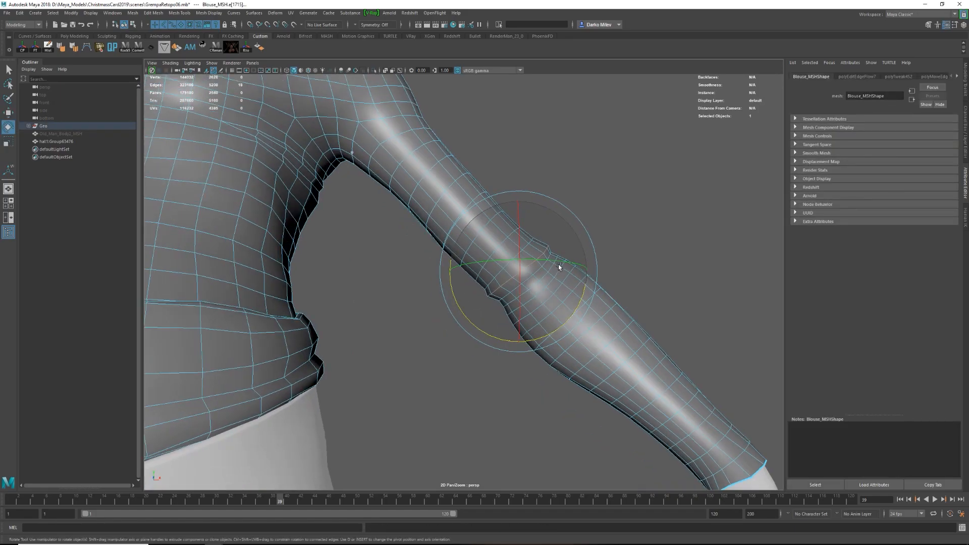
Insert an edge loop across the left elbow crease, scale it to define the fold and preview the smoothed sleeve.
{"action": "scroll", "coordinate": [540, 257], "scroll_direction": "up", "scroll_amount": 3}
{"action": "key", "text": "ctrl+shift+x"}
{"action": "left_click", "coordinate": [546, 257], "text": "ctrl"}
{"action": "key", "text": "w"}
{"action": "key", "text": "r"}
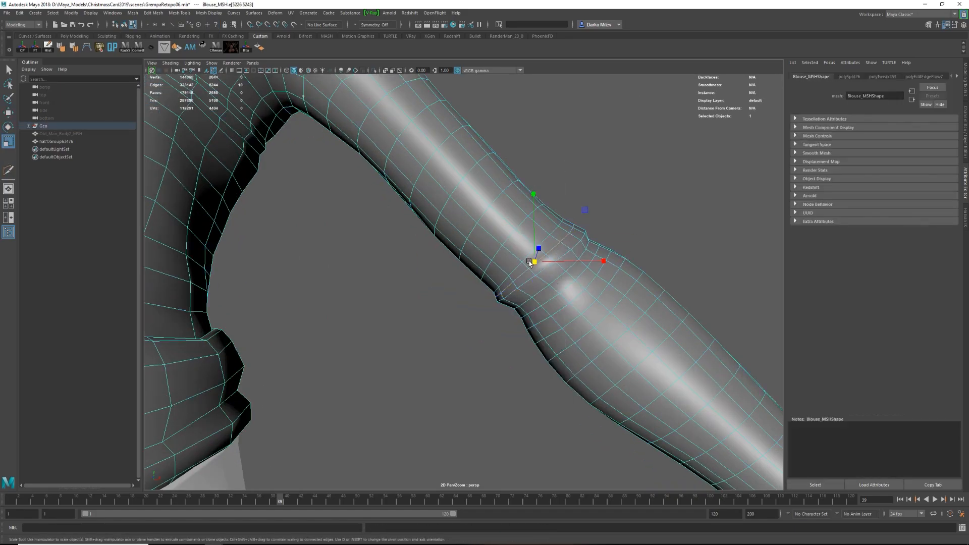
{"action": "left_click_drag", "start_coordinate": [548, 277], "coordinate": [519, 283], "text": "alt"}
{"action": "key", "text": "3"}
{"action": "left_click", "coordinate": [574, 285]}
{"action": "left_click", "coordinate": [530, 305]}
Examine the left elbow fold up close and from behind the arm.
{"action": "key", "text": "1"}
{"action": "right_click_drag", "start_coordinate": [529, 305], "coordinate": [531, 288]}
{"action": "left_click", "coordinate": [550, 313]}
{"action": "left_click_drag", "start_coordinate": [532, 285], "coordinate": [459, 320], "text": "alt"}
{"action": "left_click", "coordinate": [520, 303]}
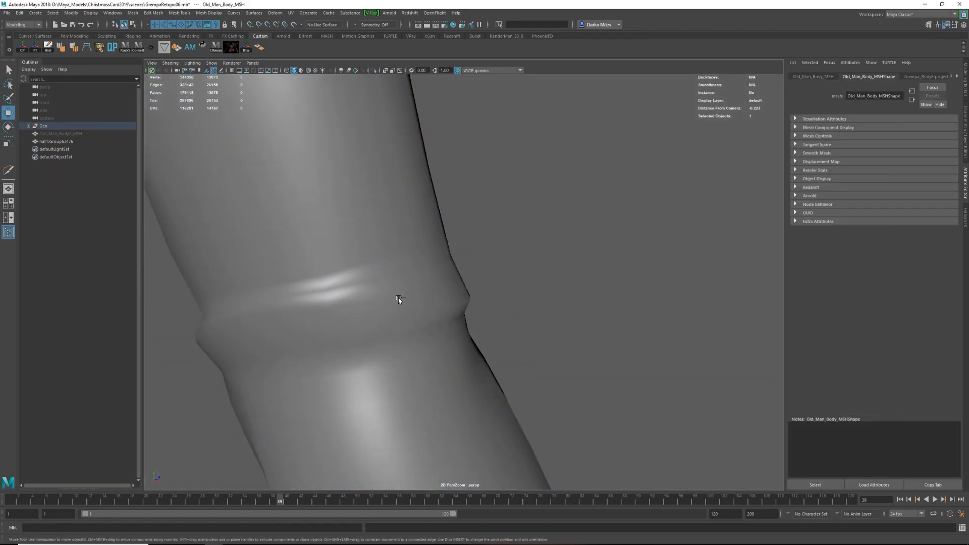
{"action": "left_click", "coordinate": [399, 301]}
{"action": "right_click_drag", "start_coordinate": [398, 300], "coordinate": [369, 299]}
{"action": "left_click", "coordinate": [461, 318]}
{"action": "left_click_drag", "start_coordinate": [460, 318], "coordinate": [542, 294], "text": "alt"}
{"action": "scroll", "coordinate": [512, 273], "scroll_direction": "down", "scroll_amount": 8}
{"action": "key", "text": "3"}
{"action": "left_click", "coordinate": [541, 261]}
{"action": "left_click_drag", "start_coordinate": [540, 261], "coordinate": [480, 331], "text": "alt"}
{"action": "left_click", "coordinate": [480, 331]}
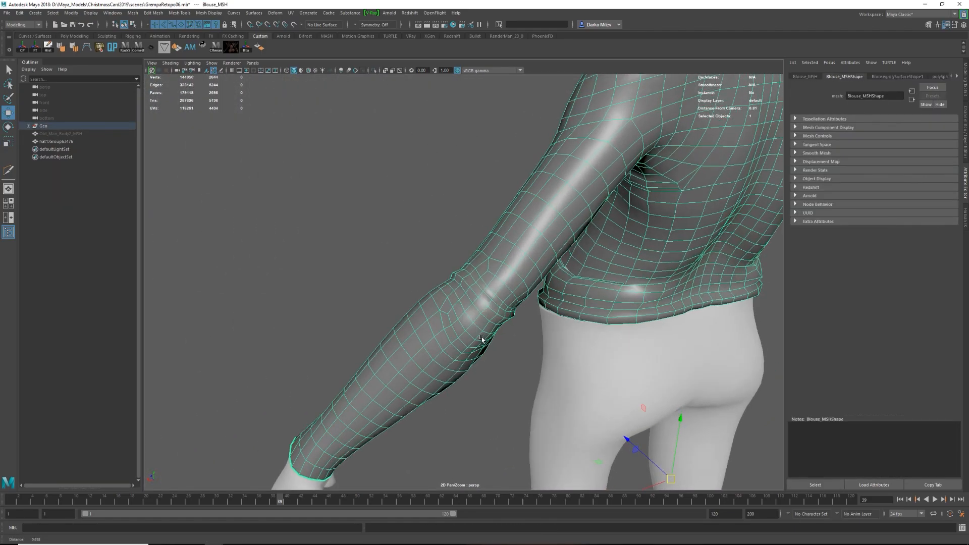
Offset an edge loop at the left elbow fold with Transform Component and preview the smoothed sleeve.
{"action": "right_click_drag", "start_coordinate": [477, 323], "coordinate": [477, 298]}
{"action": "double_click", "coordinate": [474, 316]}
{"action": "left_click_drag", "start_coordinate": [474, 316], "coordinate": [445, 207], "text": "alt"}
{"action": "right_click_drag", "start_coordinate": [446, 209], "coordinate": [454, 344], "text": "shift"}
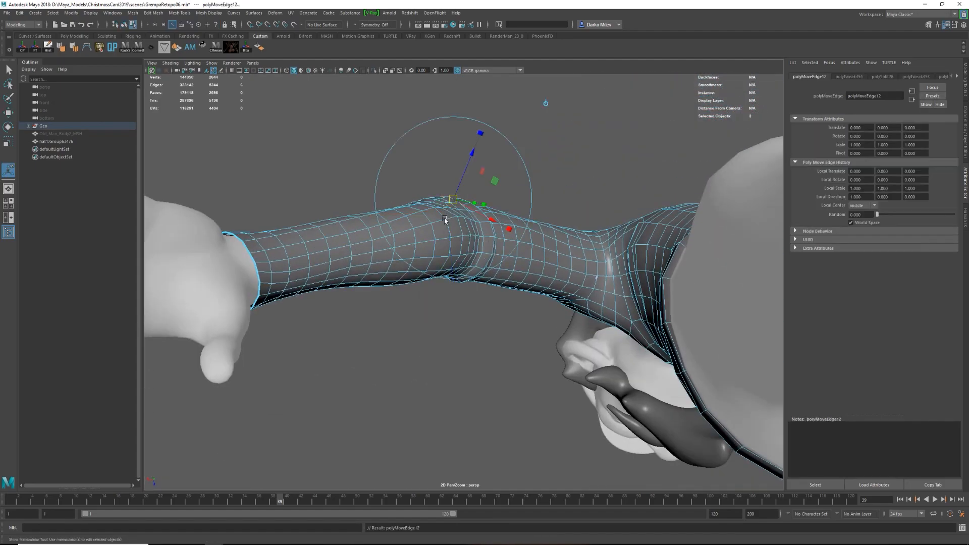
{"action": "left_click_drag", "start_coordinate": [477, 136], "coordinate": [471, 157]}
{"action": "left_click_drag", "start_coordinate": [471, 157], "coordinate": [459, 188], "text": "alt"}
{"action": "key", "text": "q"}
{"action": "key", "text": "3"}
{"action": "left_click", "coordinate": [445, 220]}
{"action": "left_click_drag", "start_coordinate": [446, 221], "coordinate": [437, 313], "text": "alt"}
{"action": "left_click", "coordinate": [438, 313]}
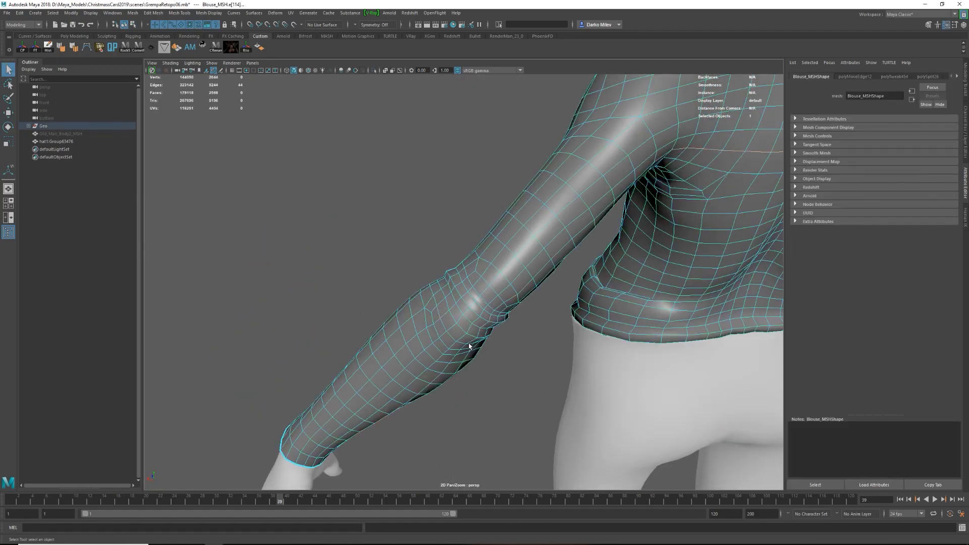
Adjust the angle of the edge loop around the left elbow and preview the smoothed sleeve from the front.
{"action": "left_click_drag", "start_coordinate": [416, 278], "coordinate": [522, 301], "text": "alt"}
{"action": "left_click", "coordinate": [397, 304]}
{"action": "key", "text": "w"}
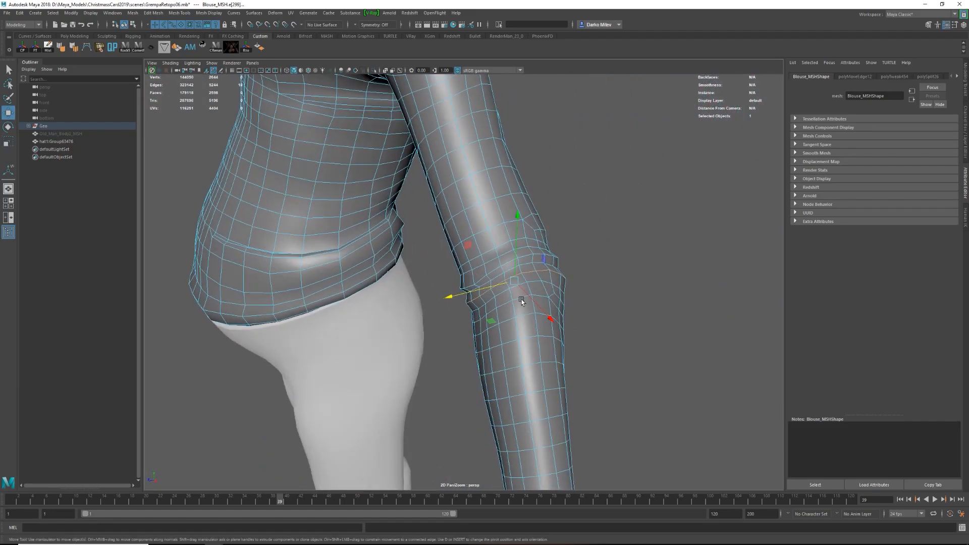
{"action": "key", "text": "e"}
{"action": "key", "text": "4"}
{"action": "key", "text": "5"}
{"action": "mouse_move", "coordinate": [592, 333]}
{"action": "left_mouse_down"}
{"action": "mouse_move", "coordinate": [537, 320]}
{"action": "mouse_move", "coordinate": [515, 285]}
{"action": "mouse_move", "coordinate": [283, 303]}
{"action": "left_mouse_up"}
{"action": "key", "text": "w"}
{"action": "key", "text": "3"}
{"action": "right_click_drag", "start_coordinate": [353, 303], "coordinate": [323, 307], "text": "alt"}
{"action": "left_click_drag", "start_coordinate": [323, 308], "coordinate": [549, 316], "text": "alt"}
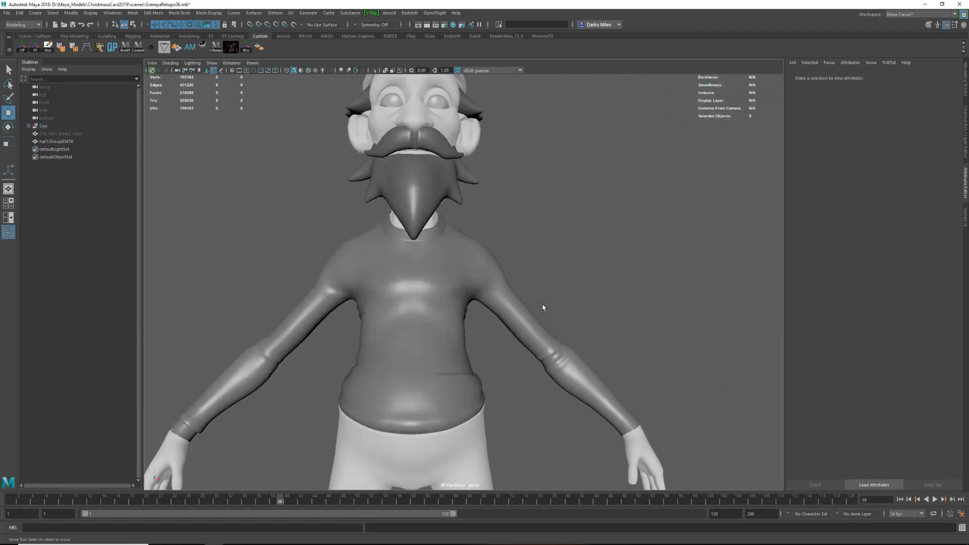
Select and adjust an edge loop on the unsmoothed blouse and preview the smoothed surface.
{"action": "right_click_drag", "start_coordinate": [550, 316], "coordinate": [580, 328], "text": "alt"}
{"action": "right_click_drag", "start_coordinate": [558, 346], "coordinate": [521, 346]}
{"action": "left_click", "coordinate": [521, 346]}
{"action": "left_click_drag", "start_coordinate": [522, 346], "coordinate": [488, 212], "text": "alt"}
{"action": "left_click", "coordinate": [546, 236]}
{"action": "key", "text": "1"}
{"action": "right_click_drag", "start_coordinate": [487, 212], "coordinate": [488, 178]}
{"action": "double_click", "coordinate": [488, 179]}
{"action": "left_click_drag", "start_coordinate": [486, 272], "coordinate": [474, 189], "text": "alt"}
{"action": "right_click_drag", "start_coordinate": [467, 334], "coordinate": [479, 324], "text": "shift"}
{"action": "left_click_drag", "start_coordinate": [479, 324], "coordinate": [545, 234], "text": "alt"}
{"action": "key", "text": "3"}
{"action": "left_click", "coordinate": [555, 262]}
{"action": "right_click_drag", "start_coordinate": [555, 263], "coordinate": [577, 316], "text": "alt"}
{"action": "left_click", "coordinate": [577, 315]}
{"action": "left_click_drag", "start_coordinate": [578, 316], "coordinate": [533, 286], "text": "alt"}
Isolate the blouse and insert an edge loop at the collar's base seam, adjusting it with Transform Component.
{"action": "key", "text": "ctrl+1"}
{"action": "key", "text": "f"}
{"action": "left_click", "coordinate": [580, 212]}
{"action": "right_click_drag", "start_coordinate": [484, 212], "coordinate": [542, 243], "text": "alt"}
{"action": "right_click_drag", "start_coordinate": [543, 243], "coordinate": [502, 223], "text": "shift"}
{"action": "left_click", "coordinate": [521, 249], "text": "ctrl"}
{"action": "key", "text": "r"}
{"action": "right_click_drag", "start_coordinate": [367, 285], "coordinate": [347, 387], "text": "shift"}
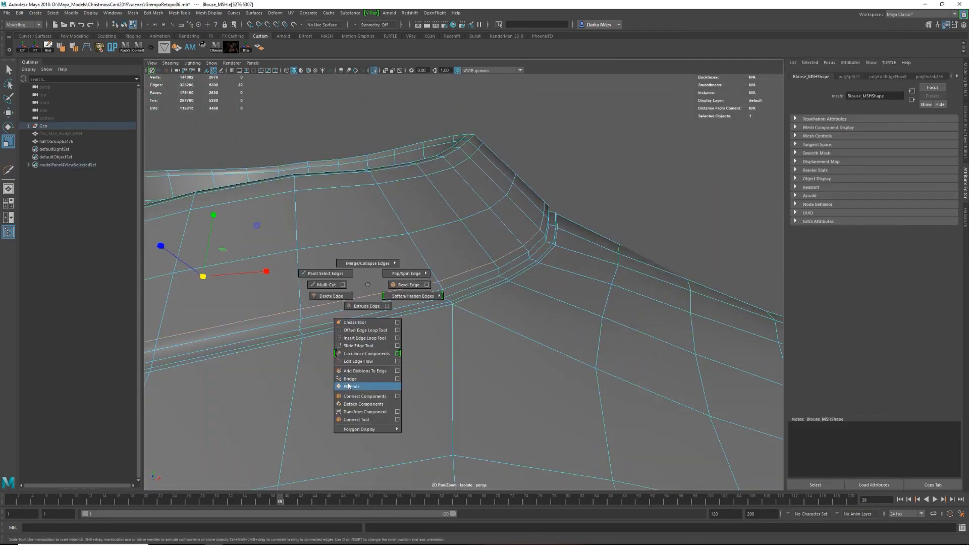
Insert a second edge loop along the collar seam and offset it with Transform Component to form a ridge.
{"action": "left_click", "coordinate": [536, 236], "text": "ctrl"}
{"action": "key", "text": "w"}
{"action": "right_click_drag", "start_coordinate": [514, 267], "coordinate": [497, 387], "text": "shift"}
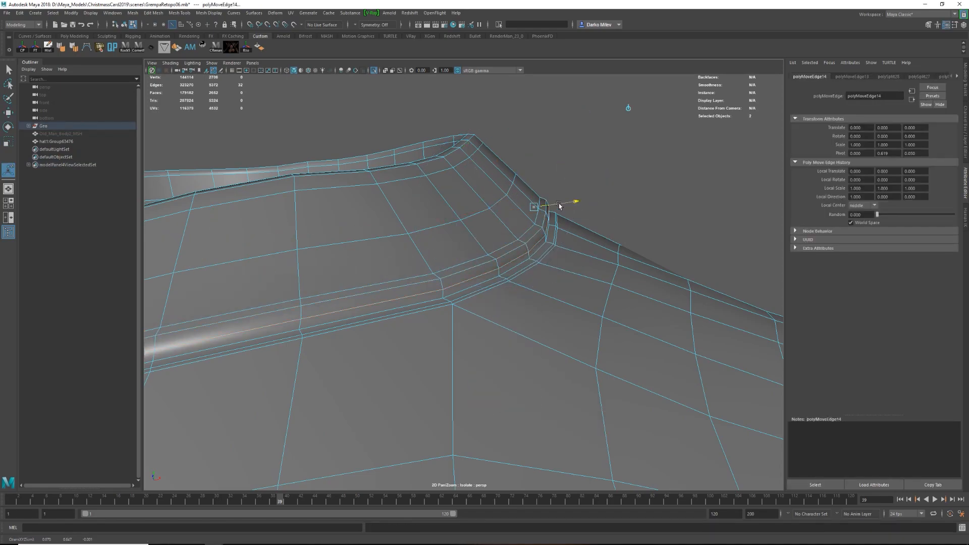
{"action": "left_click_drag", "start_coordinate": [559, 205], "coordinate": [564, 204]}
{"action": "key", "text": "w"}
Check the smoothed collar and adjust the edge loop around its base.
{"action": "left_click", "coordinate": [641, 193]}
{"action": "left_click_drag", "start_coordinate": [640, 192], "coordinate": [536, 305], "text": "alt"}
{"action": "right_click_drag", "start_coordinate": [500, 323], "coordinate": [497, 296]}
{"action": "double_click", "coordinate": [497, 291]}
{"action": "left_click_drag", "start_coordinate": [292, 216], "coordinate": [258, 218]}
{"action": "left_click_drag", "start_coordinate": [494, 252], "coordinate": [379, 262], "text": "alt"}
{"action": "scroll", "coordinate": [379, 253], "scroll_direction": "down", "scroll_amount": 5}
{"action": "key", "text": "w"}
{"action": "left_click_drag", "start_coordinate": [379, 250], "coordinate": [380, 253]}
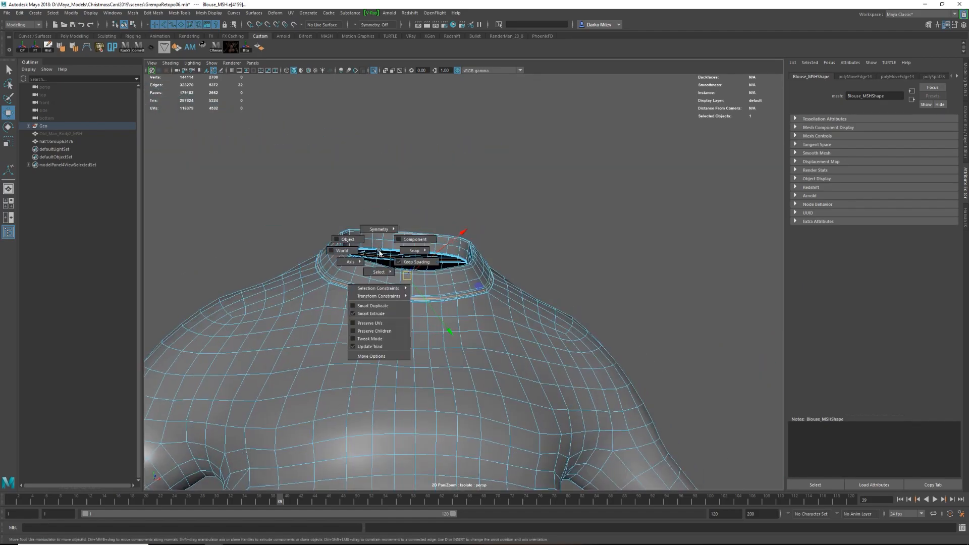
{"action": "left_click_drag", "start_coordinate": [413, 293], "coordinate": [545, 324], "text": "alt"}
{"action": "left_click", "coordinate": [383, 243]}
Offset the edge loop just below the collar's rim and raise it slightly.
{"action": "left_click", "coordinate": [542, 325]}
{"action": "scroll", "coordinate": [530, 252], "scroll_direction": "up", "scroll_amount": 4}
{"action": "right_click_drag", "start_coordinate": [528, 202], "coordinate": [528, 169]}
{"action": "double_click", "coordinate": [371, 213]}
{"action": "key", "text": "r"}
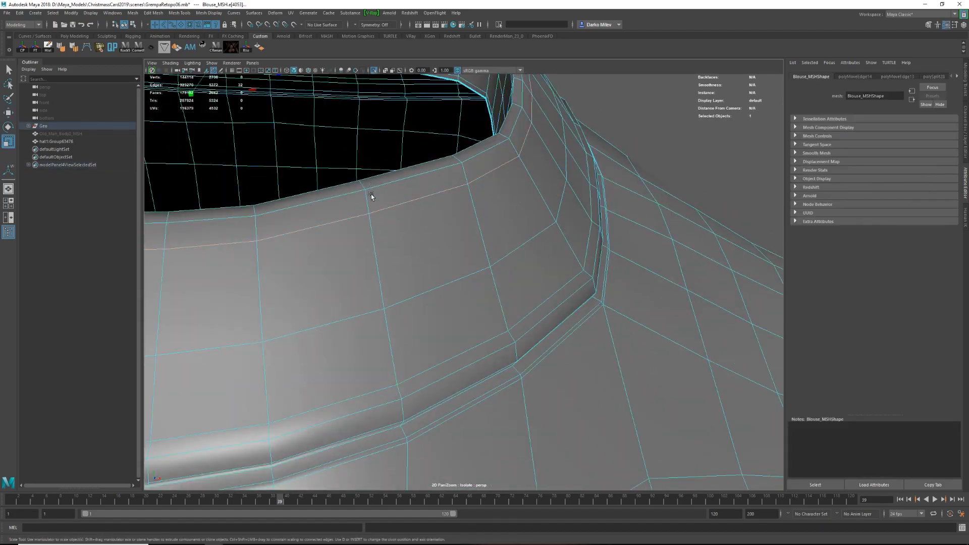
{"action": "scroll", "coordinate": [369, 186], "scroll_direction": "down", "scroll_amount": 5}
{"action": "key", "text": "w"}
{"action": "left_click_drag", "start_coordinate": [504, 145], "coordinate": [322, 152], "text": "alt"}
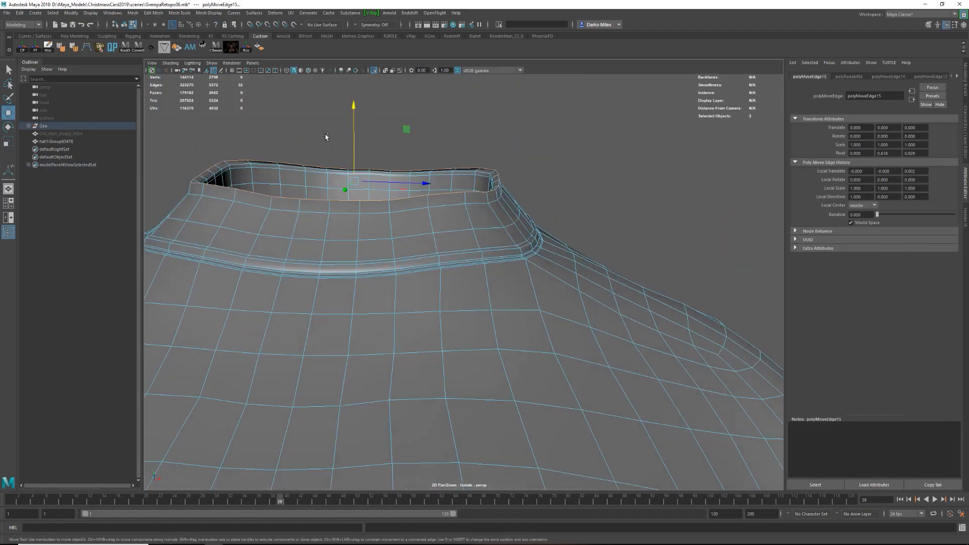
{"action": "left_click_drag", "start_coordinate": [357, 117], "coordinate": [357, 115]}
Preview the smoothed collar and adjust the edge loop along its inner rim.
{"action": "left_click_drag", "start_coordinate": [435, 146], "coordinate": [454, 164], "text": "alt"}
{"action": "right_click_drag", "start_coordinate": [540, 172], "coordinate": [575, 147]}
{"action": "left_click", "coordinate": [575, 147]}
{"action": "scroll", "coordinate": [512, 248], "scroll_direction": "down", "scroll_amount": 6}
{"action": "scroll", "coordinate": [465, 244], "scroll_direction": "up", "scroll_amount": 8}
{"action": "right_click_drag", "start_coordinate": [465, 275], "coordinate": [465, 244]}
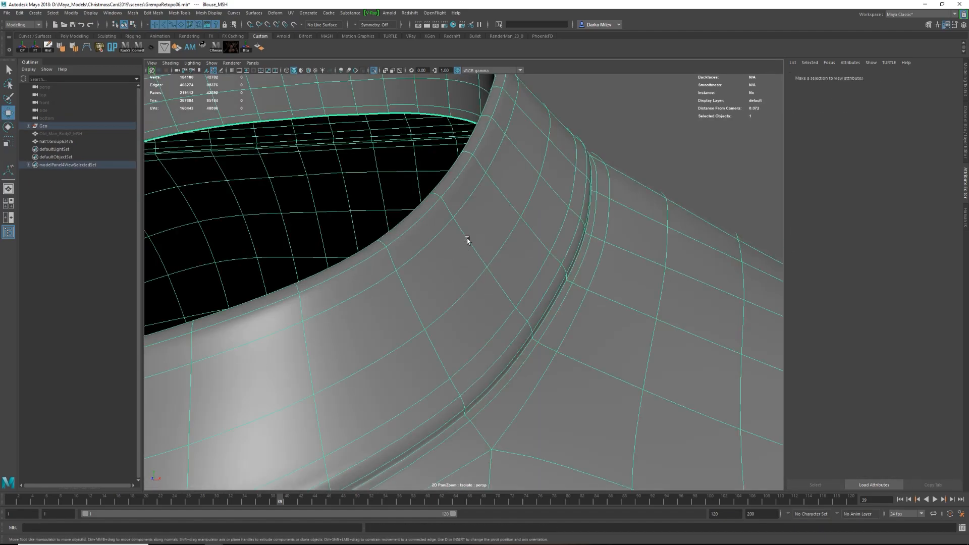
{"action": "double_click", "coordinate": [477, 121]}
{"action": "key", "text": "g"}
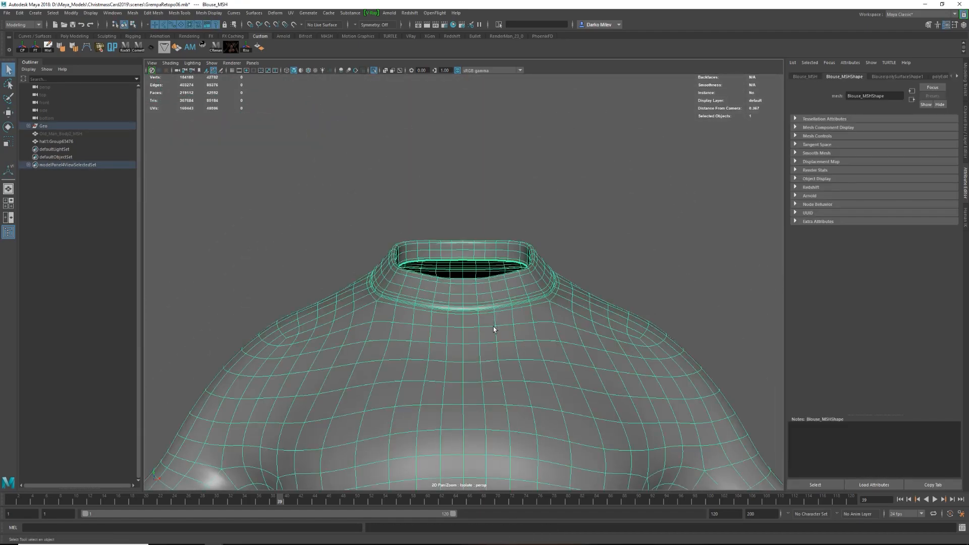
{"action": "key", "text": "f"}
{"action": "left_click_drag", "start_coordinate": [494, 329], "coordinate": [562, 279], "text": "alt"}
{"action": "left_click", "coordinate": [562, 279]}
Leave isolation and delete the face ring at the end of the left sleeve.
{"action": "key", "text": "ctrl+1"}
{"action": "left_click", "coordinate": [657, 274]}
{"action": "left_click_drag", "start_coordinate": [657, 275], "coordinate": [606, 323], "text": "alt"}
{"action": "right_click_drag", "start_coordinate": [606, 323], "coordinate": [601, 361], "text": "alt"}
{"action": "key", "text": "F10"}
{"action": "left_click", "coordinate": [592, 282]}
{"action": "key", "text": "F11"}
{"action": "left_click", "coordinate": [589, 286]}
{"action": "double_click", "coordinate": [586, 288]}
{"action": "left_click", "coordinate": [590, 290]}
{"action": "double_click", "coordinate": [599, 286], "text": "shift"}
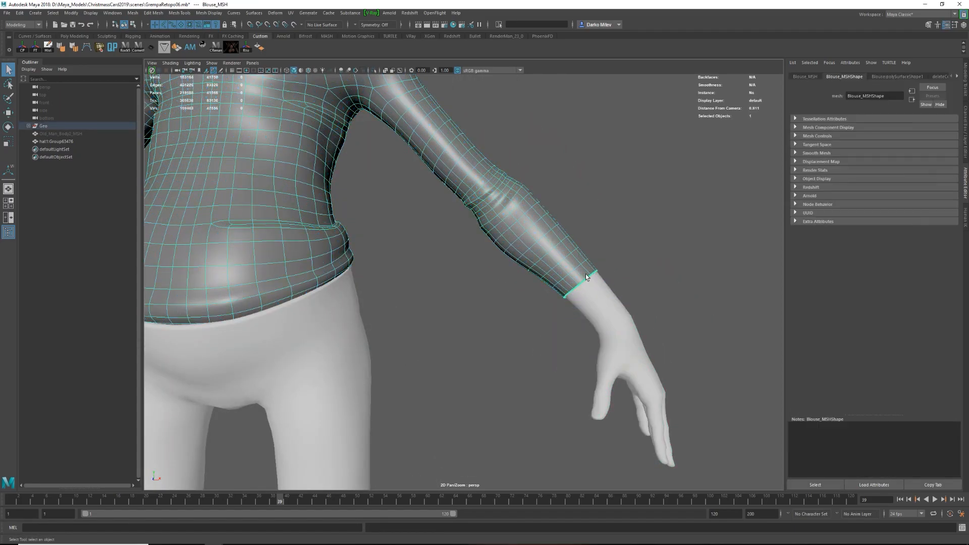
{"action": "key", "text": "1"}
{"action": "key", "text": "F11"}
{"action": "left_click", "coordinate": [591, 273]}
{"action": "double_click", "coordinate": [586, 277], "text": "shift"}
{"action": "key", "text": "Delete"}
Select the cuff faces at the right wrist and duplicate them as a separate mesh.
{"action": "middle_click_drag", "start_coordinate": [253, 275], "coordinate": [674, 283], "text": "alt"}
{"action": "left_click_drag", "start_coordinate": [675, 283], "coordinate": [522, 285], "text": "alt"}
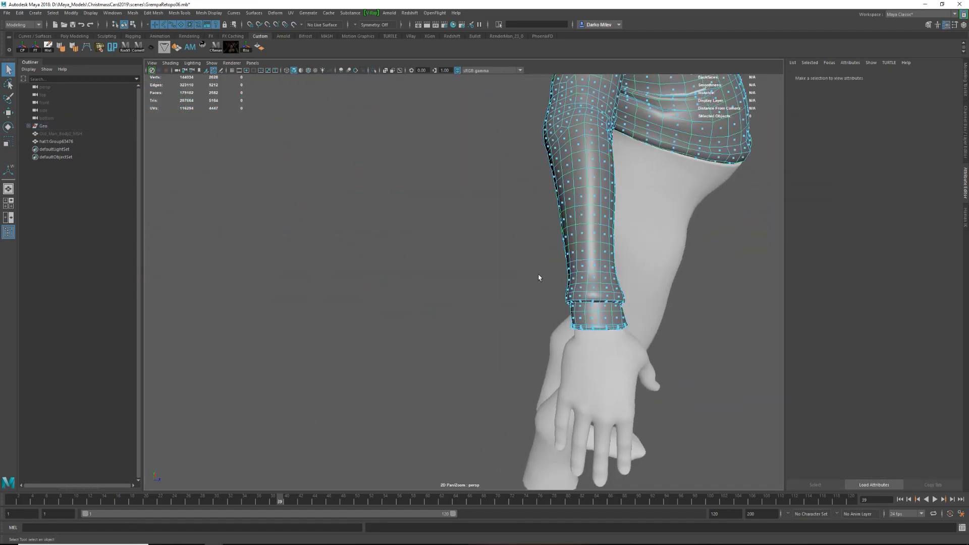
{"action": "left_click_drag", "start_coordinate": [528, 348], "coordinate": [648, 261]}
{"action": "left_click_drag", "start_coordinate": [649, 261], "coordinate": [617, 301], "text": "alt"}
{"action": "scroll", "coordinate": [598, 331], "scroll_direction": "up", "scroll_amount": 3}
{"action": "right_click_drag", "start_coordinate": [641, 280], "coordinate": [624, 417], "text": "shift"}
{"action": "scroll", "coordinate": [564, 252], "scroll_direction": "down", "scroll_amount": 5}
{"action": "left_click_drag", "start_coordinate": [631, 275], "coordinate": [495, 291], "text": "alt"}
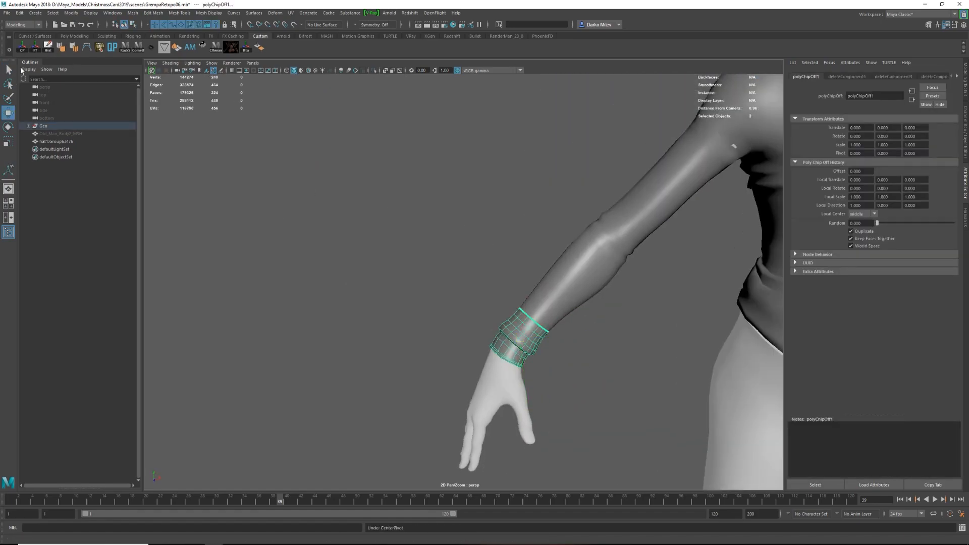
Mirror the duplicated cuff across the X axis onto the left wrist.
{"action": "scroll", "coordinate": [600, 328], "scroll_direction": "down", "scroll_amount": 3}
{"action": "middle_click_drag", "start_coordinate": [609, 333], "coordinate": [434, 269], "text": "alt"}
{"action": "left_click_drag", "start_coordinate": [609, 327], "coordinate": [519, 329]}
{"action": "left_click", "coordinate": [965, 139]}
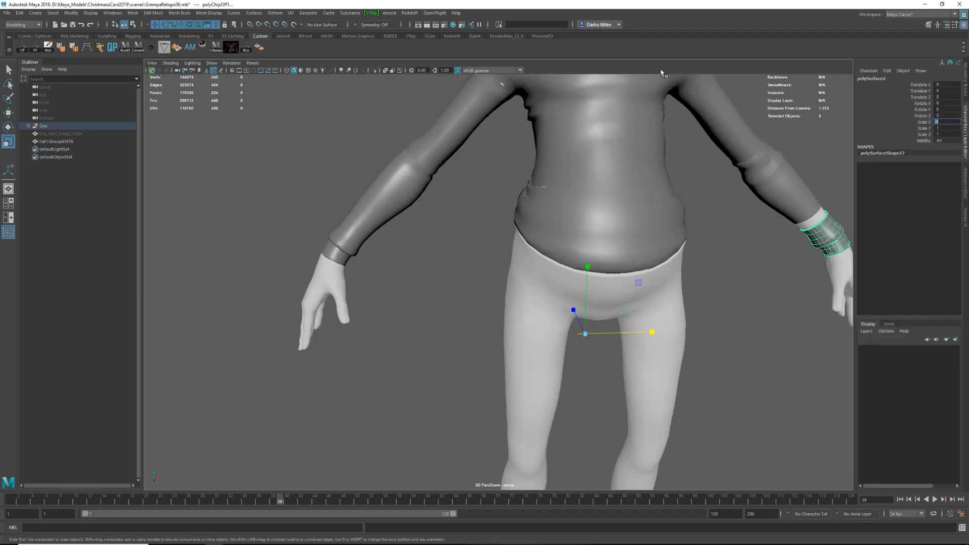
{"action": "left_click_drag", "start_coordinate": [757, 283], "coordinate": [717, 285], "text": "alt"}
Move all vertices of the mirrored cuff up the left wrist toward the end of the sleeve.
{"action": "middle_click_drag", "start_coordinate": [757, 252], "coordinate": [520, 295], "text": "alt"}
{"action": "right_click_drag", "start_coordinate": [572, 280], "coordinate": [528, 278]}
{"action": "left_click_drag", "start_coordinate": [522, 234], "coordinate": [626, 320]}
{"action": "key", "text": "w"}
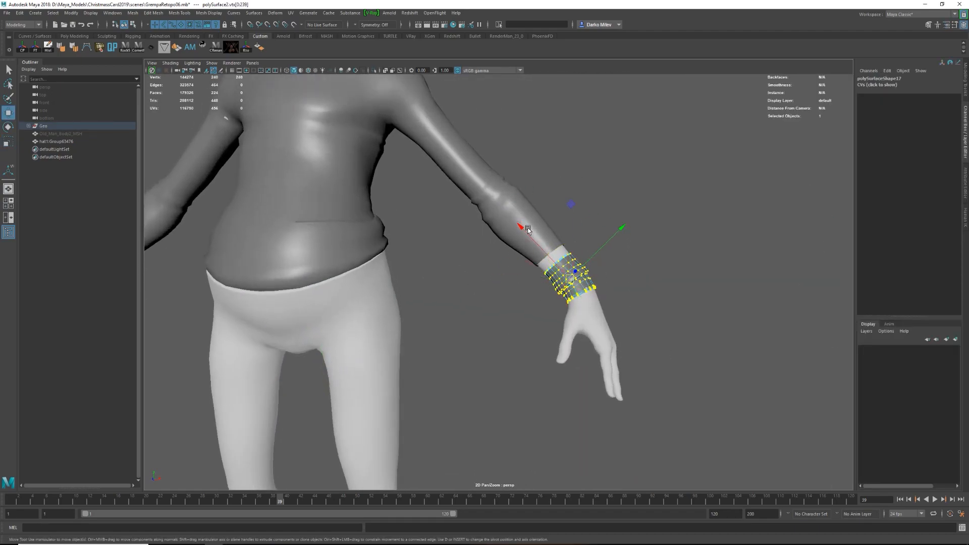
{"action": "left_click_drag", "start_coordinate": [573, 250], "coordinate": [576, 248]}
{"action": "scroll", "coordinate": [576, 252], "scroll_direction": "up", "scroll_amount": 4}
{"action": "left_click_drag", "start_coordinate": [626, 252], "coordinate": [525, 253], "text": "alt"}
{"action": "left_click_drag", "start_coordinate": [550, 230], "coordinate": [482, 272]}
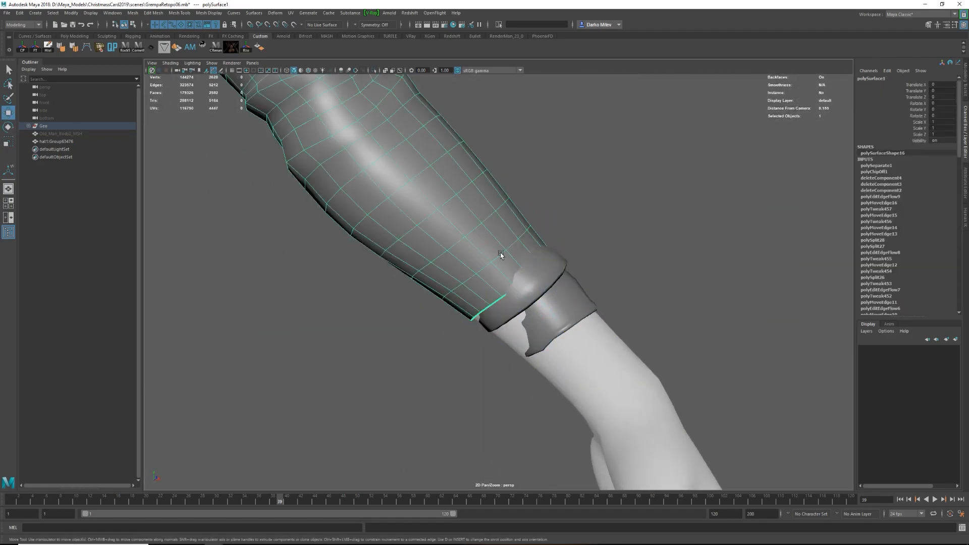
Delete the last face rings of the left sleeve and the excess faces of the mirrored cuff.
{"action": "left_click", "coordinate": [498, 300]}
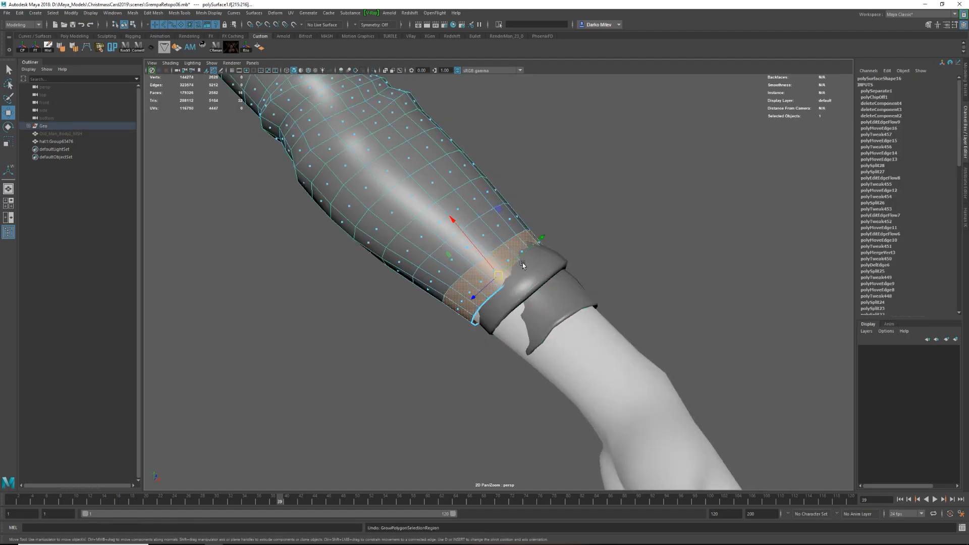
{"action": "left_click", "coordinate": [528, 256]}
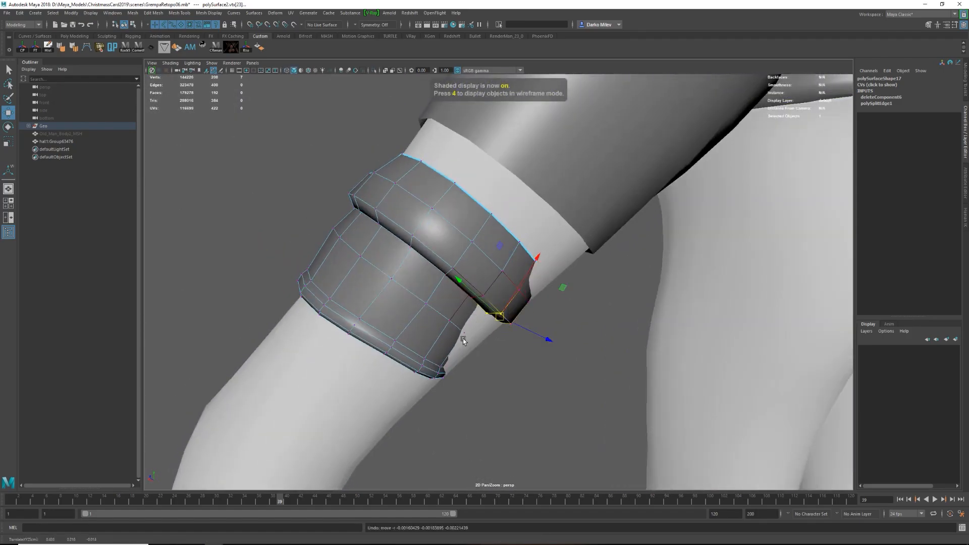
Fit the mirrored cuff around the wrist by moving its rim vertices in wireframe and sculpting it with the Grab tool.
{"action": "key", "text": "4"}
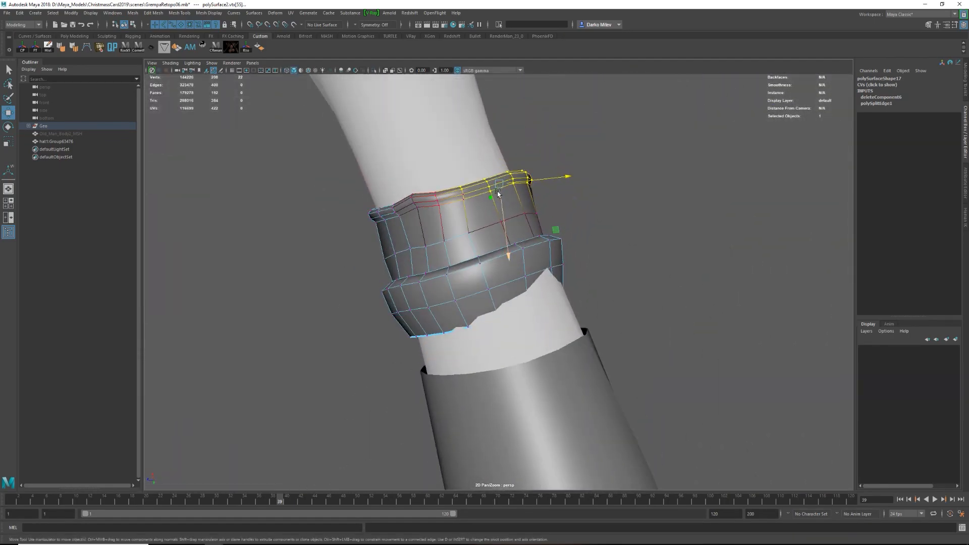
{"action": "mouse_move", "coordinate": [470, 187]}
{"action": "left_mouse_down", "text": "alt"}
{"action": "mouse_move", "coordinate": [487, 179]}
{"action": "mouse_move", "coordinate": [438, 214]}
{"action": "left_mouse_up", "text": "alt"}
{"action": "left_click", "coordinate": [416, 242]}
{"action": "right_click_drag", "start_coordinate": [416, 242], "coordinate": [449, 201]}
{"action": "right_click_drag", "start_coordinate": [449, 201], "coordinate": [418, 200], "text": "shift"}
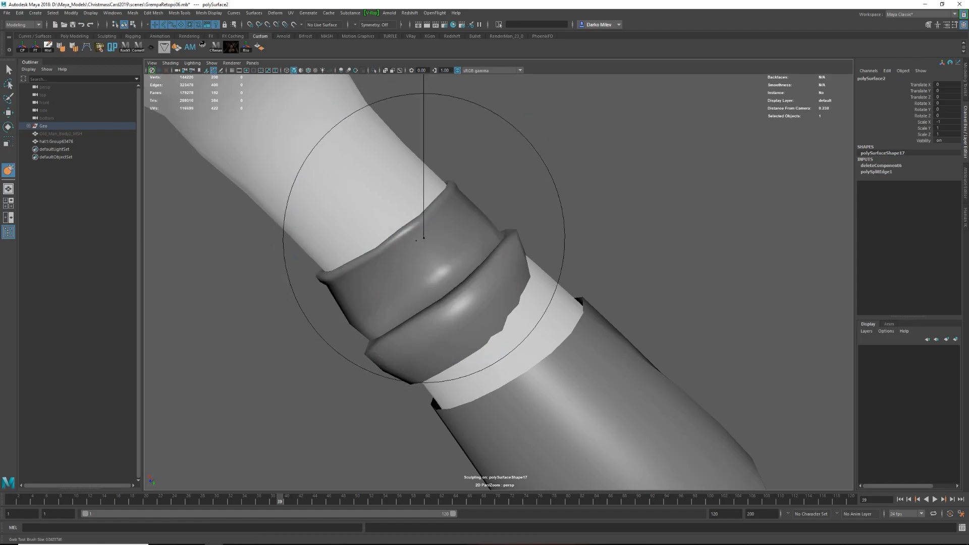
{"action": "mouse_move", "coordinate": [381, 252]}
{"action": "left_mouse_down", "text": "alt"}
{"action": "mouse_move", "coordinate": [502, 152]}
{"action": "mouse_move", "coordinate": [461, 311]}
{"action": "mouse_move", "coordinate": [400, 325]}
{"action": "mouse_move", "coordinate": [538, 252]}
{"action": "mouse_move", "coordinate": [506, 322]}
{"action": "mouse_move", "coordinate": [472, 283]}
{"action": "mouse_move", "coordinate": [522, 263]}
{"action": "mouse_move", "coordinate": [493, 282]}
{"action": "mouse_move", "coordinate": [565, 320]}
{"action": "mouse_move", "coordinate": [601, 432]}
{"action": "mouse_move", "coordinate": [502, 335]}
{"action": "mouse_move", "coordinate": [493, 274]}
{"action": "left_mouse_up", "text": "alt"}
Combine the cuff with the left sleeve and bridge their open border edges.
{"action": "key", "text": "w"}
{"action": "key", "text": "1"}
{"action": "left_click", "coordinate": [497, 309], "text": "shift"}
{"action": "right_click_drag", "start_coordinate": [496, 262], "coordinate": [499, 379], "text": "shift"}
{"action": "double_click", "coordinate": [498, 283]}
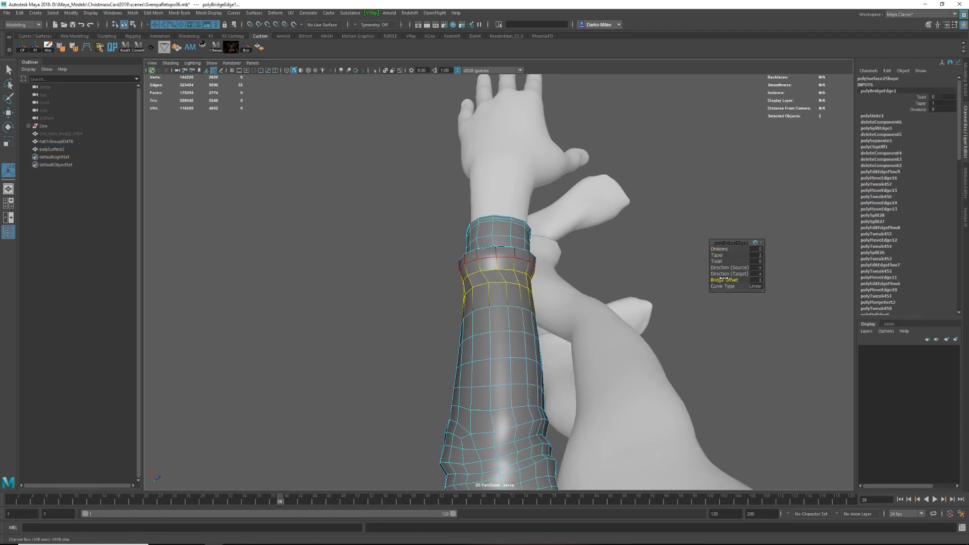
Edit the edge flow of the bridged loops above the cuff and soften the sleeve's edges.
{"action": "left_click_drag", "start_coordinate": [570, 323], "coordinate": [492, 241], "text": "alt"}
{"action": "key", "text": "w"}
{"action": "right_click_drag", "start_coordinate": [497, 231], "coordinate": [487, 246], "text": "shift"}
{"action": "double_click", "coordinate": [497, 242]}
{"action": "key", "text": "g"}
{"action": "key", "text": "3"}
{"action": "left_click", "coordinate": [65, 49]}
{"action": "mouse_move", "coordinate": [505, 250]}
{"action": "left_mouse_down", "text": "alt"}
{"action": "mouse_move", "coordinate": [567, 271]}
{"action": "mouse_move", "coordinate": [565, 283]}
{"action": "mouse_move", "coordinate": [493, 248]}
{"action": "left_mouse_up", "text": "alt"}
{"action": "left_click", "coordinate": [549, 258]}
{"action": "key", "text": "1"}
{"action": "scroll", "coordinate": [524, 267], "scroll_direction": "up", "scroll_amount": 5}
{"action": "scroll", "coordinate": [524, 269], "scroll_direction": "down", "scroll_amount": 5}
Insert an edge loop around the left forearm above the cuff and scale it outward into a ridge.
{"action": "key", "text": "ctrl+shift+x"}
{"action": "key", "text": "w"}
{"action": "key", "text": "ctrl+shift+x"}
{"action": "left_click", "coordinate": [515, 264], "text": "ctrl"}
{"action": "key", "text": "w"}
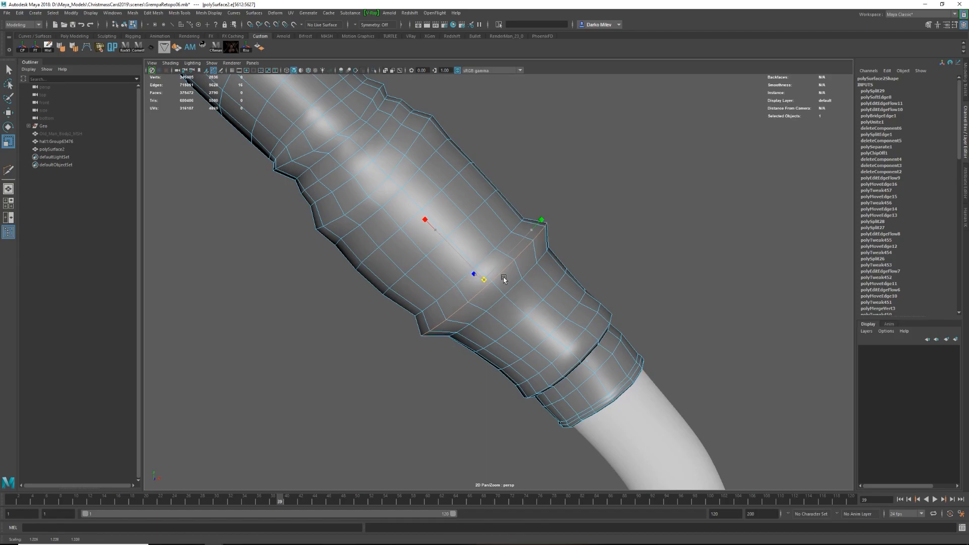
Bevel the raised forearm loop, then insert another edge loop beside it and scale it.
{"action": "key", "text": "ctrl+b"}
{"action": "key", "text": "ctrl+shift+x"}
{"action": "left_click", "coordinate": [545, 271], "text": "ctrl"}
{"action": "key", "text": "r"}
{"action": "left_click_drag", "start_coordinate": [511, 300], "coordinate": [521, 251]}
Insert an edge loop next to the first forearm fold and move it along the sleeve to shape the crease.
{"action": "key", "text": "w"}
{"action": "key", "text": "f"}
{"action": "scroll", "coordinate": [443, 311], "scroll_direction": "down", "scroll_amount": 10}
{"action": "key", "text": "F8"}
{"action": "key", "text": "ctrl+shift+x"}
{"action": "left_click", "coordinate": [520, 239], "text": "ctrl"}
{"action": "key", "text": "w"}
{"action": "right_click_drag", "start_coordinate": [516, 242], "coordinate": [510, 268], "text": "shift"}
{"action": "left_click_drag", "start_coordinate": [519, 239], "coordinate": [492, 270], "text": "alt"}
Add another edge loop between the first fold and the cuff and check the fold from several angles.
{"action": "key", "text": "q"}
{"action": "key", "text": "F8"}
{"action": "key", "text": "ctrl+shift+x"}
{"action": "left_click", "coordinate": [507, 264], "text": "ctrl"}
{"action": "key", "text": "w"}
{"action": "key", "text": "F8"}
{"action": "left_click", "coordinate": [566, 182]}
{"action": "scroll", "coordinate": [561, 192], "scroll_direction": "down", "scroll_amount": 10}
{"action": "left_click_drag", "start_coordinate": [561, 192], "coordinate": [507, 285], "text": "alt"}
{"action": "left_click", "coordinate": [479, 273]}
{"action": "scroll", "coordinate": [504, 293], "scroll_direction": "up", "scroll_amount": 10}
Insert two more edge loops nearer the cuff and scale them to form further stacked folds.
{"action": "key", "text": "F8"}
{"action": "key", "text": "ctrl+shift+x"}
{"action": "left_click", "coordinate": [470, 271], "text": "ctrl"}
{"action": "key", "text": "w"}
{"action": "key", "text": "r"}
{"action": "left_click_drag", "start_coordinate": [507, 286], "coordinate": [584, 317], "text": "alt"}
{"action": "key", "text": "ctrl+shift+x"}
{"action": "left_click", "coordinate": [474, 291], "text": "ctrl"}
{"action": "key", "text": "w"}
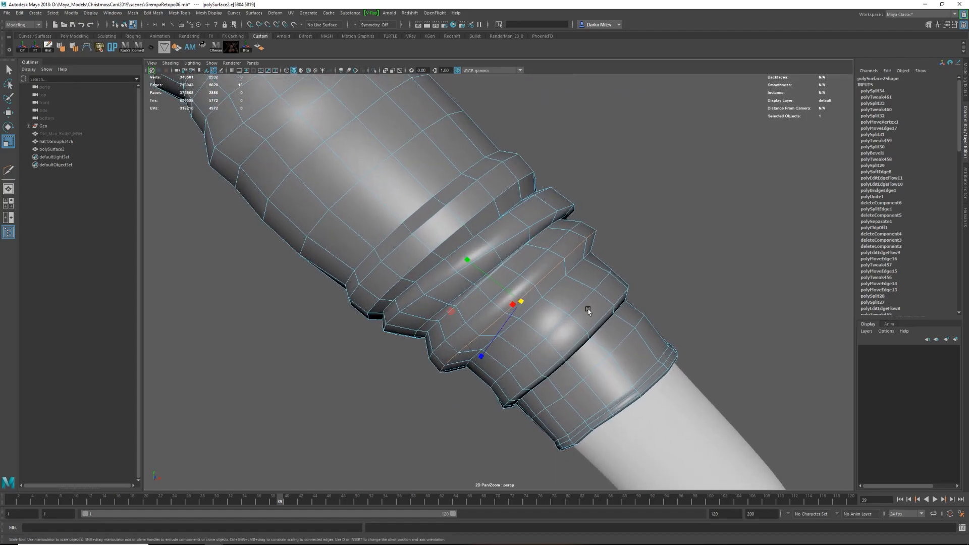
Rotate the edge loop of the fold closest to the cuff and preview the smoothed folds.
{"action": "key", "text": "w"}
{"action": "key", "text": "e"}
{"action": "double_click", "coordinate": [601, 281]}
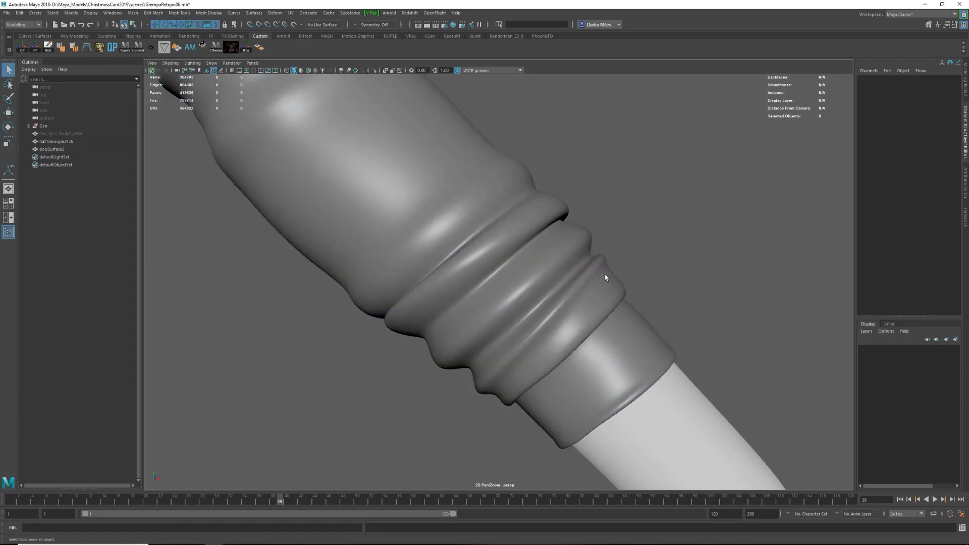
{"action": "scroll", "coordinate": [604, 313], "scroll_direction": "down", "scroll_amount": 5}
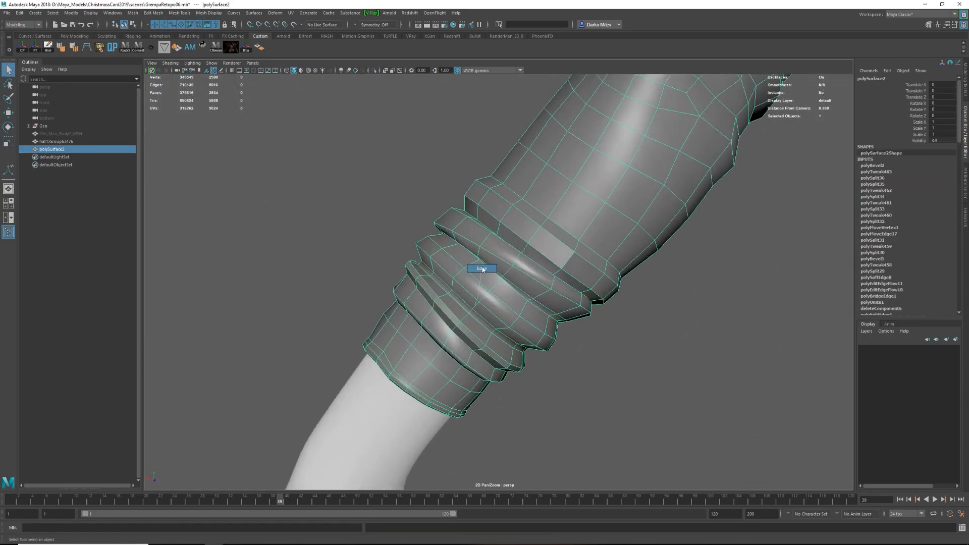
{"action": "scroll", "coordinate": [457, 294], "scroll_direction": "up", "scroll_amount": 5}
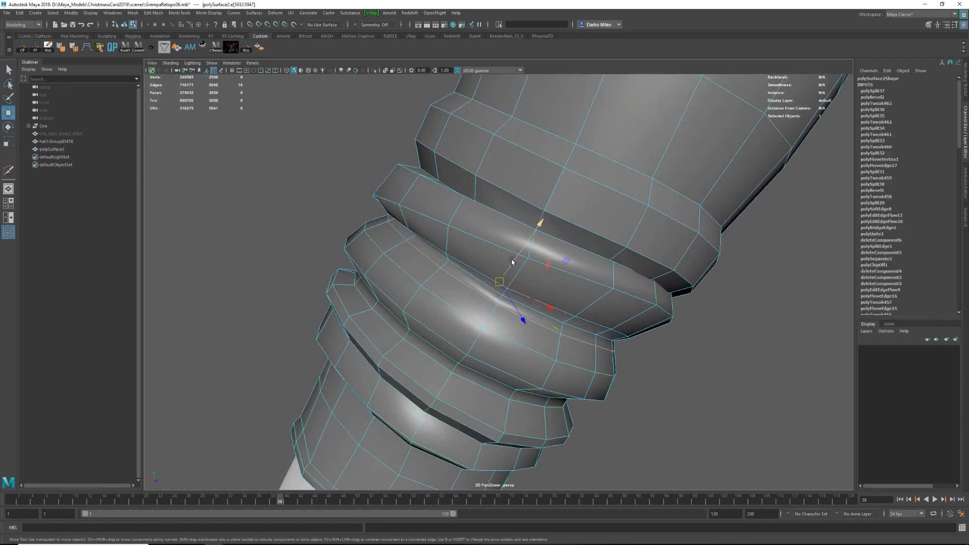
Insert two edge loops in the crease between the middle folds and scale them to tighten it.
{"action": "key", "text": "Return"}
{"action": "key", "text": "r"}
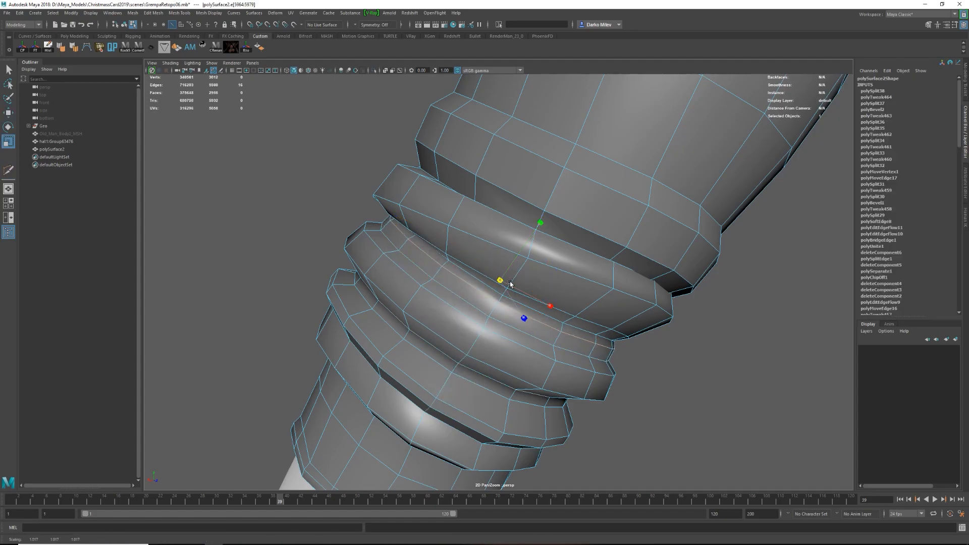
{"action": "left_click", "coordinate": [403, 246], "text": "ctrl"}
{"action": "key", "text": "w"}
{"action": "key", "text": "r"}
{"action": "left_click_drag", "start_coordinate": [495, 286], "coordinate": [488, 288]}
Add one more supporting edge loop at the middle fold and preview the smoothed sleeve.
{"action": "key", "text": "y"}
{"action": "left_click", "coordinate": [405, 240], "text": "ctrl"}
{"action": "key", "text": "r"}
{"action": "key", "text": "F8"}
{"action": "key", "text": "3"}
{"action": "right_click_drag", "start_coordinate": [510, 268], "coordinate": [567, 253], "text": "alt"}
{"action": "left_click", "coordinate": [567, 253]}
{"action": "left_click_drag", "start_coordinate": [566, 253], "coordinate": [586, 305], "text": "alt"}
{"action": "left_click", "coordinate": [535, 301]}
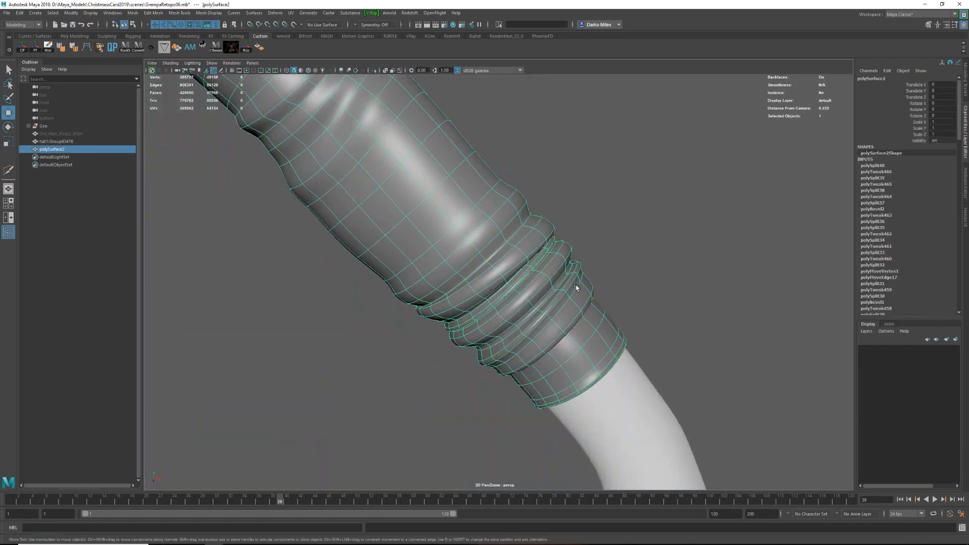
Insert a supporting edge loop with Multi-Cut along the upper border of the topmost fold.
{"action": "key", "text": "F8"}
{"action": "key", "text": "1"}
{"action": "left_click_drag", "start_coordinate": [442, 232], "coordinate": [499, 212], "text": "alt"}
{"action": "key", "text": "F8"}
{"action": "key", "text": "w"}
{"action": "right_click_drag", "start_coordinate": [500, 212], "coordinate": [518, 256], "text": "alt"}
{"action": "key", "text": "y"}
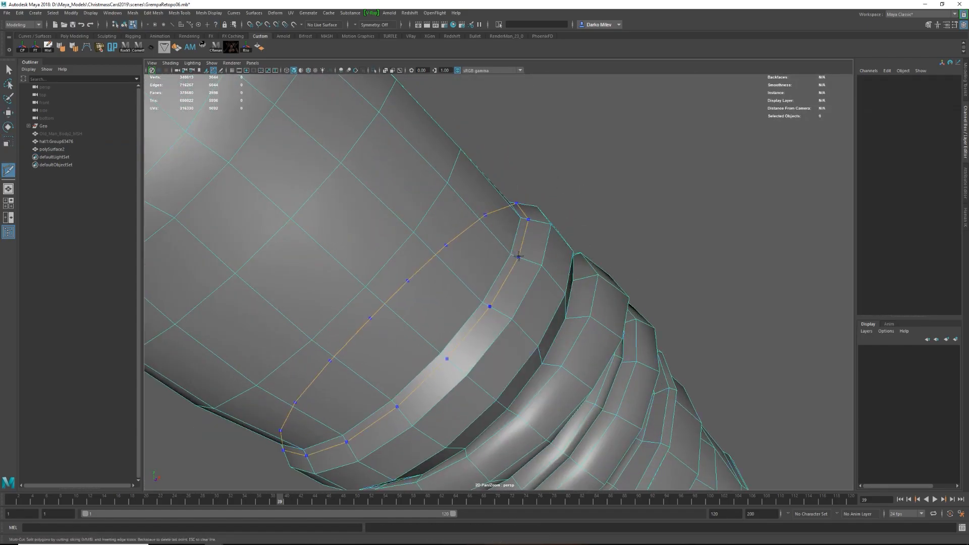
{"action": "double_click", "coordinate": [516, 246]}
{"action": "key", "text": "d"}
{"action": "left_click_drag", "start_coordinate": [434, 349], "coordinate": [430, 344]}
Scale the topmost fold's border loop inward and move it toward the cuff to deepen the crease.
{"action": "key", "text": "F8"}
{"action": "right_click_drag", "start_coordinate": [528, 249], "coordinate": [497, 249], "text": "shift"}
{"action": "middle_click", "coordinate": [535, 268], "text": "ctrl"}
{"action": "middle_click", "coordinate": [554, 279], "text": "ctrl"}
{"action": "key", "text": "r"}
{"action": "left_click_drag", "start_coordinate": [429, 341], "coordinate": [430, 339]}
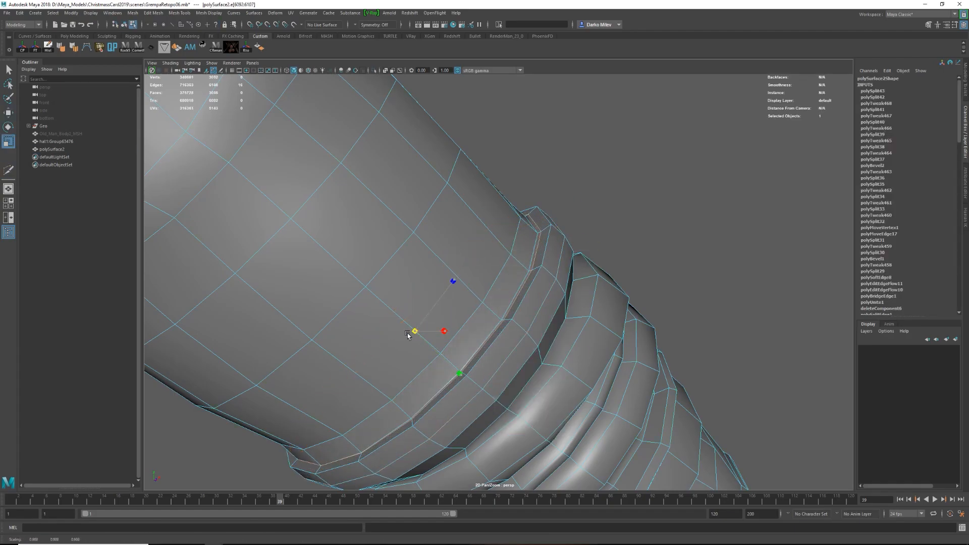
{"action": "double_click", "coordinate": [549, 244]}
{"action": "left_click_drag", "start_coordinate": [550, 244], "coordinate": [588, 215], "text": "alt"}
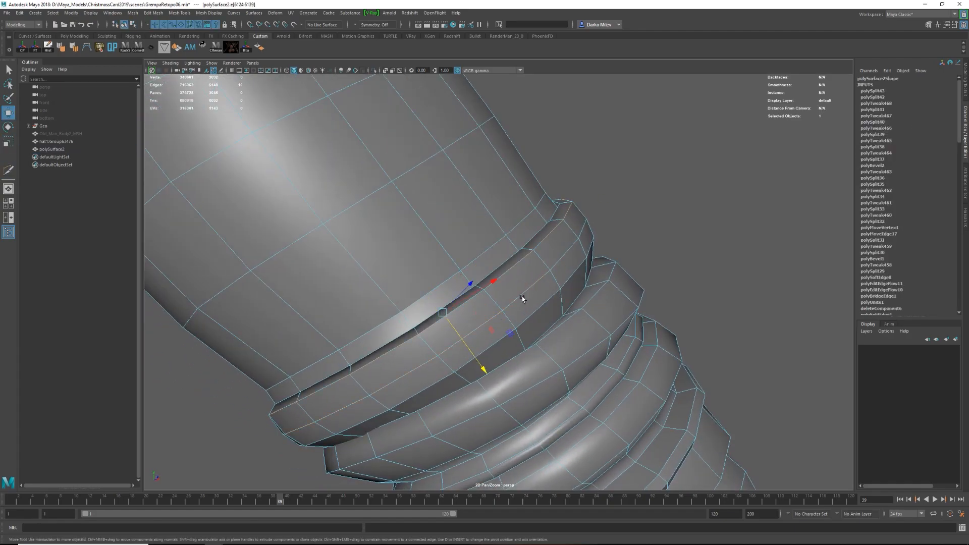
Preview the smoothed folds and move an edge loop of the middle fold along the sleeve.
{"action": "key", "text": "F8"}
{"action": "key", "text": "3"}
{"action": "left_click", "coordinate": [631, 212]}
{"action": "left_click_drag", "start_coordinate": [547, 258], "coordinate": [757, 348], "text": "alt"}
{"action": "left_click", "coordinate": [530, 329]}
{"action": "key", "text": "F8"}
{"action": "double_click", "coordinate": [551, 247]}
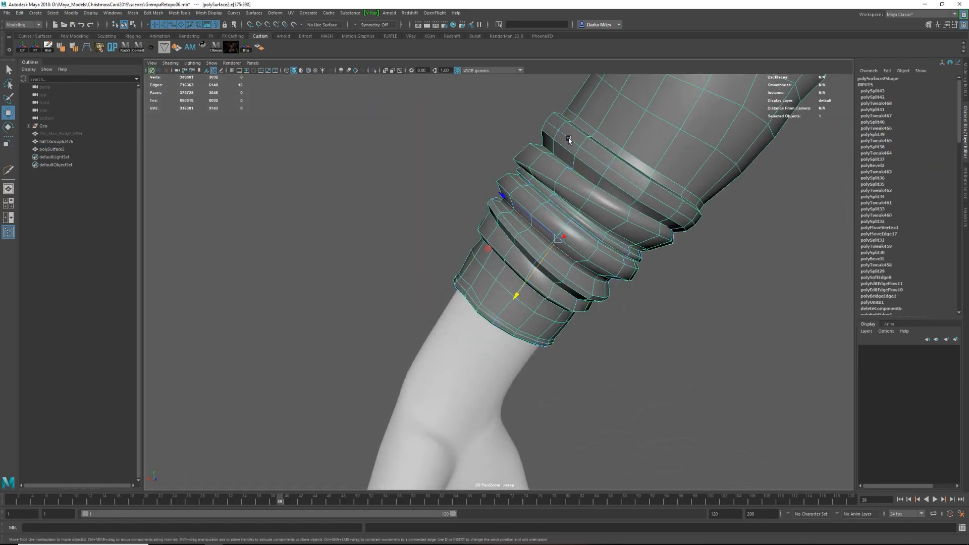
{"action": "left_click_drag", "start_coordinate": [568, 139], "coordinate": [258, 264], "text": "alt"}
{"action": "right_click_drag", "start_coordinate": [258, 264], "coordinate": [456, 199], "text": "alt"}
Move a partial row of edges on the underside of the topmost folds along their local direction.
{"action": "double_click", "coordinate": [520, 238]}
{"action": "key", "text": "t"}
{"action": "left_click_drag", "start_coordinate": [520, 237], "coordinate": [543, 259], "text": "alt"}
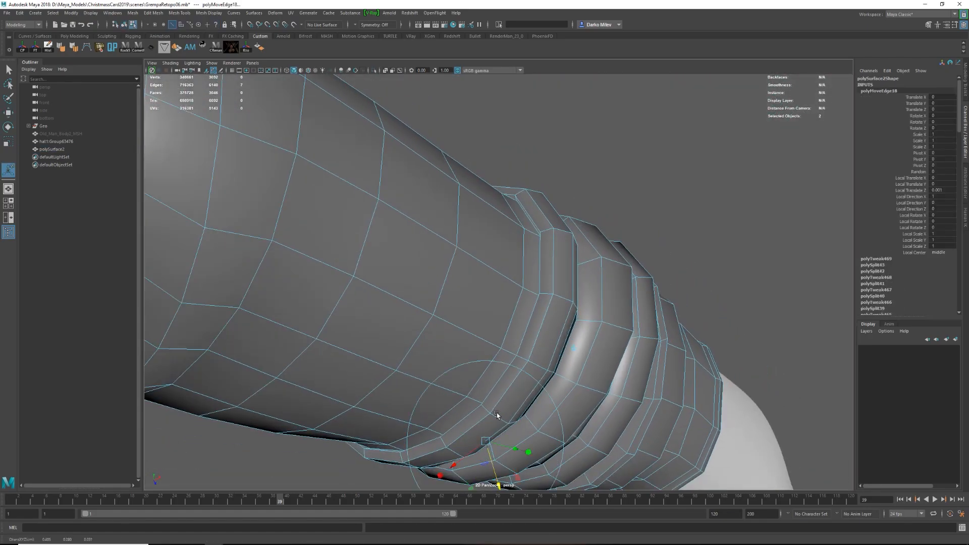
Adjust individual edges of the upper folds while previewing the smoothed sleeve.
{"action": "key", "text": "F8"}
{"action": "key", "text": "3"}
{"action": "left_click_drag", "start_coordinate": [547, 320], "coordinate": [536, 279], "text": "alt"}
{"action": "right_click_drag", "start_coordinate": [537, 308], "coordinate": [537, 279]}
{"action": "double_click", "coordinate": [536, 279]}
{"action": "key", "text": "w"}
{"action": "left_click_drag", "start_coordinate": [536, 279], "coordinate": [499, 203], "text": "alt"}
{"action": "double_click", "coordinate": [530, 211]}
{"action": "key", "text": "1"}
{"action": "key", "text": "3"}
{"action": "double_click", "coordinate": [523, 210]}
{"action": "right_click_drag", "start_coordinate": [523, 209], "coordinate": [474, 232], "text": "alt"}
{"action": "left_click_drag", "start_coordinate": [474, 232], "coordinate": [545, 248], "text": "alt"}
{"action": "left_click_drag", "start_coordinate": [438, 284], "coordinate": [433, 290]}
Refine the position and rotation of the fold edges and compare the smoothed and unsmoothed sleeve.
{"action": "left_click_drag", "start_coordinate": [461, 252], "coordinate": [591, 192], "text": "alt"}
{"action": "double_click", "coordinate": [438, 209]}
{"action": "left_click_drag", "start_coordinate": [588, 191], "coordinate": [579, 188]}
{"action": "key", "text": "F8"}
{"action": "left_click", "coordinate": [625, 212]}
{"action": "right_click_drag", "start_coordinate": [626, 212], "coordinate": [636, 232], "text": "alt"}
{"action": "left_click", "coordinate": [534, 234]}
{"action": "key", "text": "F8"}
{"action": "left_click_drag", "start_coordinate": [534, 234], "coordinate": [501, 287], "text": "alt"}
{"action": "key", "text": "e"}
{"action": "key", "text": "F8"}
{"action": "left_click_drag", "start_coordinate": [610, 206], "coordinate": [593, 257], "text": "alt"}
{"action": "key", "text": "1"}
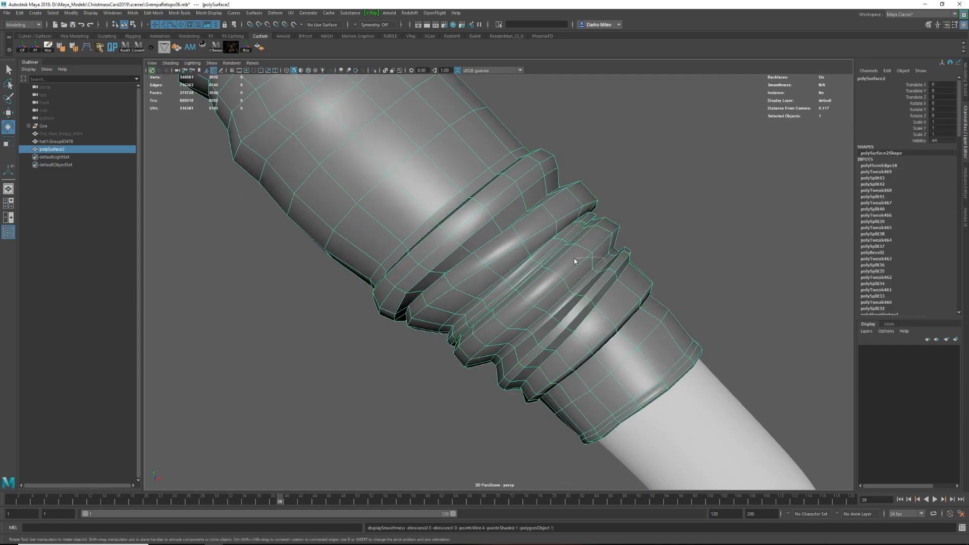
Insert an edge loop in the wrist fold above the lower groove and adjust its position.
{"action": "key", "text": "ctrl+shift+x"}
{"action": "left_click", "coordinate": [571, 287], "text": "ctrl"}
{"action": "key", "text": "w"}
{"action": "right_click_drag", "start_coordinate": [599, 262], "coordinate": [573, 262], "text": "shift"}
{"action": "left_click", "coordinate": [580, 281], "text": "ctrl"}
{"action": "key", "text": "r"}
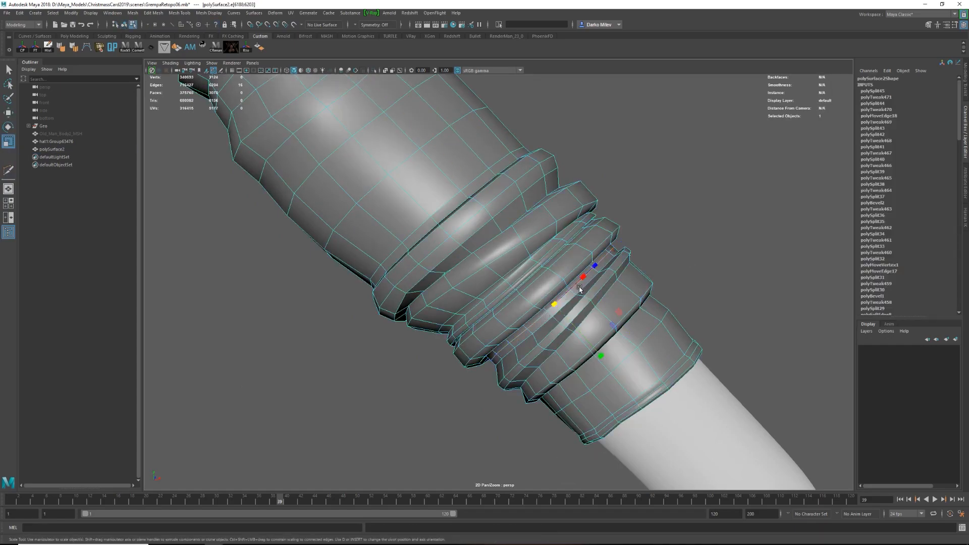
Select the edge loop on the middle wrist fold and scale it to shape the groove.
{"action": "key", "text": "F8"}
{"action": "key", "text": "3"}
{"action": "left_click", "coordinate": [646, 231]}
{"action": "right_click_drag", "start_coordinate": [646, 231], "coordinate": [597, 283], "text": "alt"}
{"action": "key", "text": "F8"}
{"action": "double_click", "coordinate": [597, 283]}
{"action": "left_click_drag", "start_coordinate": [597, 283], "coordinate": [664, 189], "text": "alt"}
{"action": "key", "text": "1"}
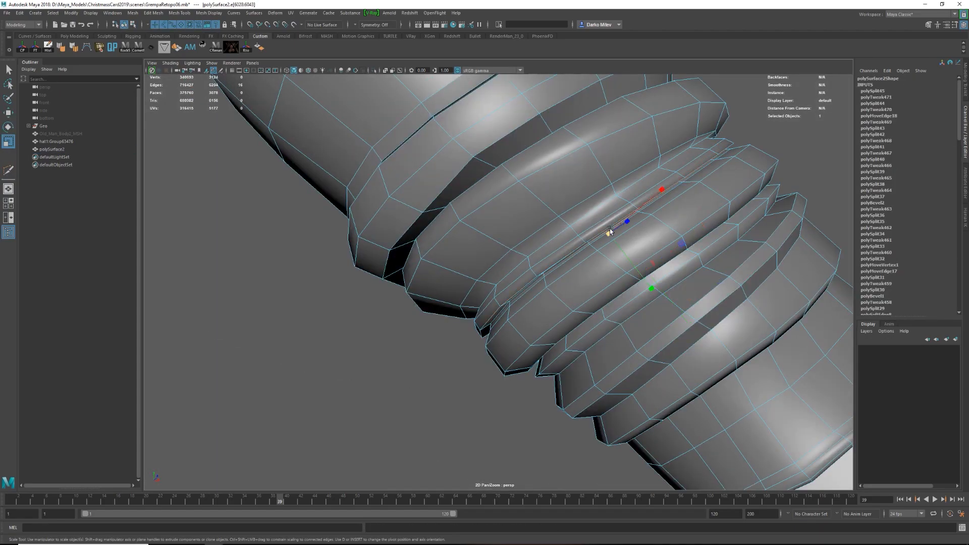
Inspect the smoothed wrist folds from several angles and save the scene.
{"action": "key", "text": "F8"}
{"action": "key", "text": "3"}
{"action": "left_click", "coordinate": [793, 159]}
{"action": "right_click_drag", "start_coordinate": [729, 186], "coordinate": [565, 237], "text": "alt"}
{"action": "left_click_drag", "start_coordinate": [566, 237], "coordinate": [485, 257], "text": "alt"}
{"action": "right_click_drag", "start_coordinate": [484, 257], "coordinate": [562, 298], "text": "alt"}
{"action": "left_click_drag", "start_coordinate": [562, 298], "coordinate": [537, 318], "text": "alt"}
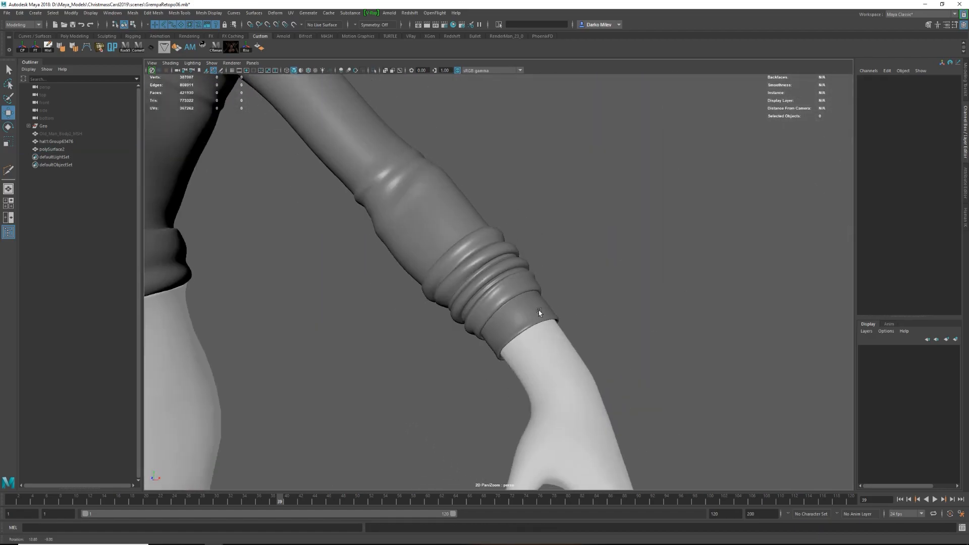
{"action": "right_click_drag", "start_coordinate": [537, 317], "coordinate": [620, 298], "text": "alt"}
{"action": "key", "text": "ctrl+s"}
Cut new edges with Multi-Cut from the armpit across the front of the upper left sleeve.
{"action": "left_click_drag", "start_coordinate": [619, 298], "coordinate": [568, 231], "text": "alt"}
{"action": "left_click", "coordinate": [567, 231]}
{"action": "key", "text": "1"}
{"action": "right_click_drag", "start_coordinate": [568, 231], "coordinate": [586, 252], "text": "alt"}
{"action": "left_click_drag", "start_coordinate": [586, 252], "coordinate": [530, 183], "text": "alt"}
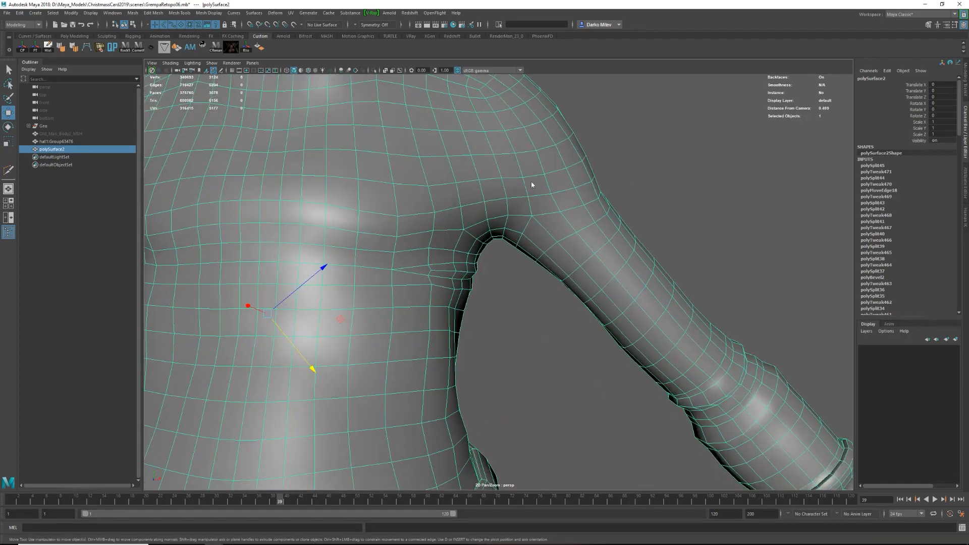
{"action": "key", "text": "y"}
{"action": "key", "text": "Return"}
{"action": "left_click_drag", "start_coordinate": [578, 266], "coordinate": [516, 163], "text": "alt"}
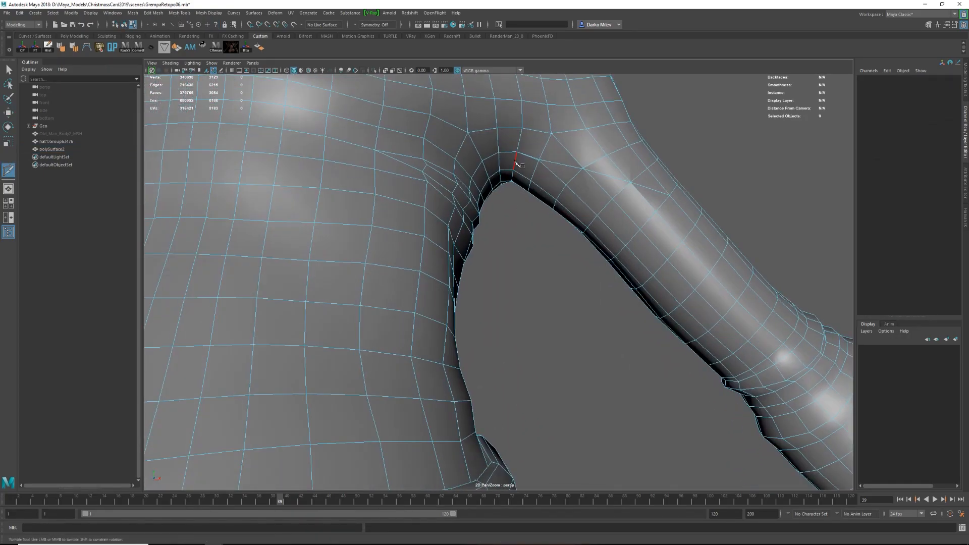
Merge surplus vertices of the new armpit cuts and delete redundant edges, checking wireframe and smoothed display.
{"action": "left_click_drag", "start_coordinate": [606, 200], "coordinate": [651, 254], "text": "alt"}
{"action": "right_click_drag", "start_coordinate": [662, 254], "coordinate": [647, 255]}
{"action": "key", "text": "4"}
{"action": "left_click_drag", "start_coordinate": [640, 242], "coordinate": [655, 257]}
{"action": "right_click_drag", "start_coordinate": [653, 257], "coordinate": [654, 234], "text": "shift"}
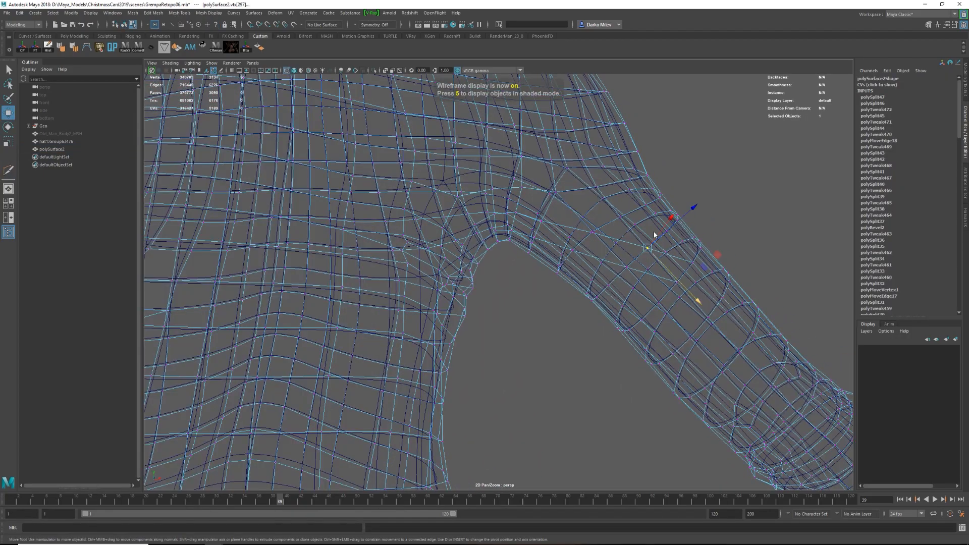
{"action": "key", "text": "5"}
{"action": "key", "text": "3"}
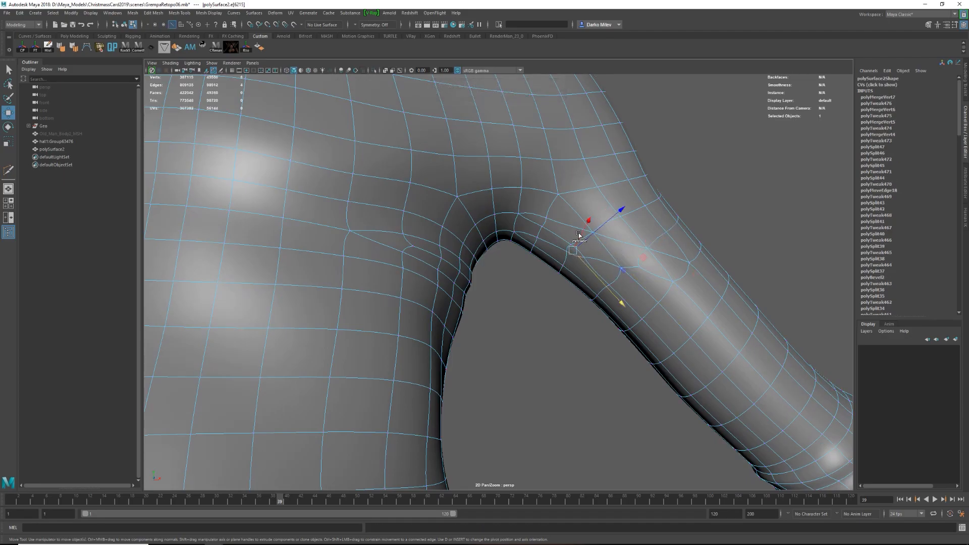
{"action": "right_click_drag", "start_coordinate": [579, 234], "coordinate": [579, 212], "text": "shift"}
{"action": "key", "text": "1"}
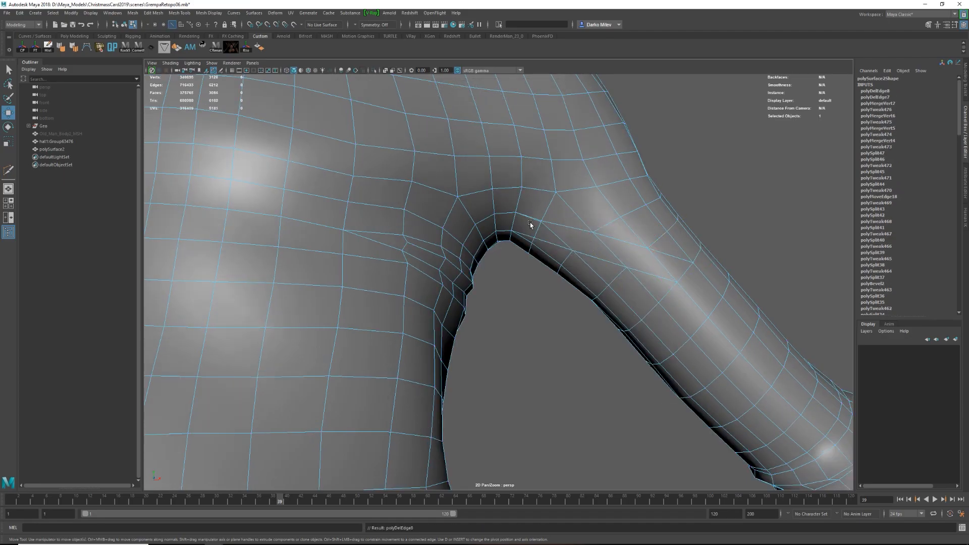
Reroute the edge flow beside the left armpit by cutting connecting edges and deleting the redundant ones.
{"action": "left_click", "coordinate": [539, 222]}
{"action": "left_click_drag", "start_coordinate": [541, 225], "coordinate": [543, 145], "text": "alt"}
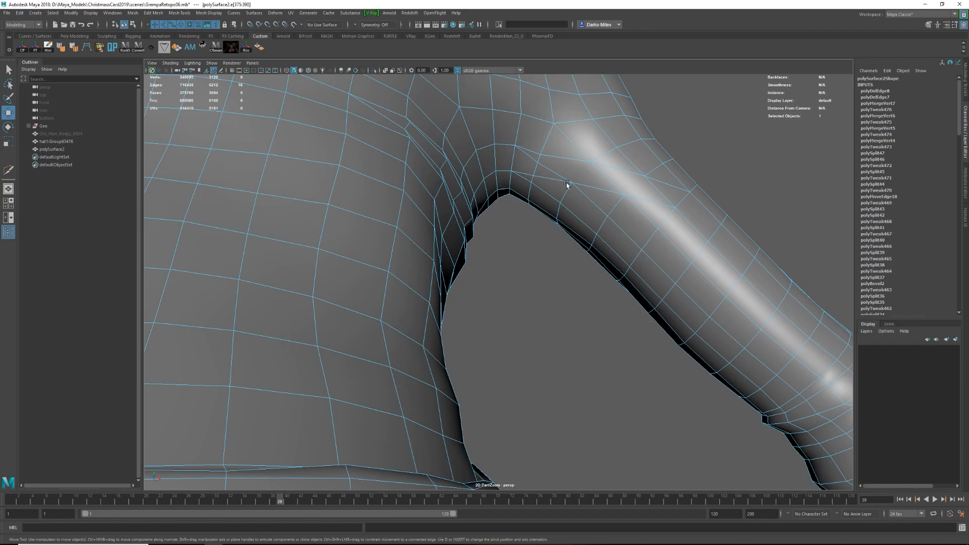
{"action": "key", "text": "F8"}
{"action": "left_click_drag", "start_coordinate": [565, 184], "coordinate": [570, 219], "text": "alt"}
{"action": "right_click_drag", "start_coordinate": [570, 219], "coordinate": [603, 205], "text": "alt"}
{"action": "key", "text": "y"}
{"action": "left_click", "coordinate": [620, 208]}
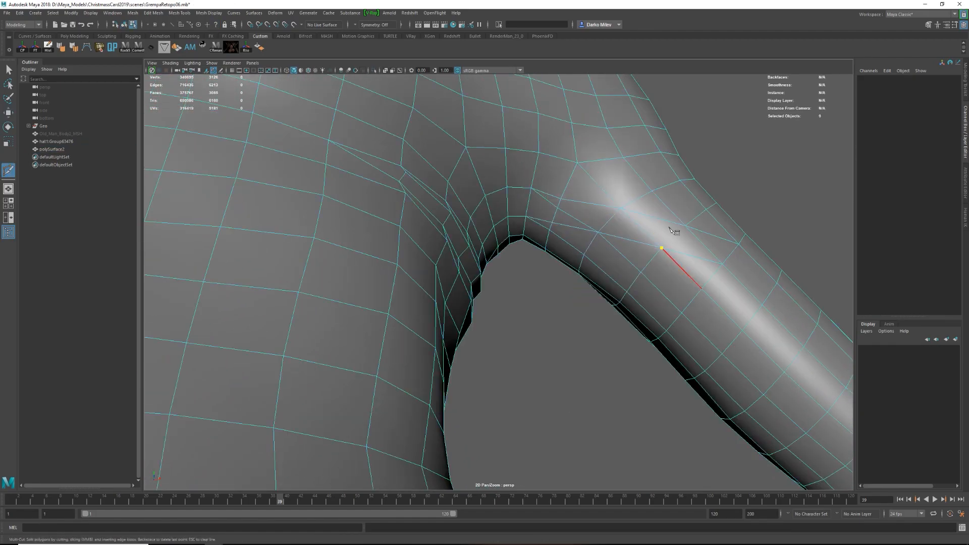
{"action": "left_click", "coordinate": [637, 227]}
{"action": "key", "text": "ctrl+Delete"}
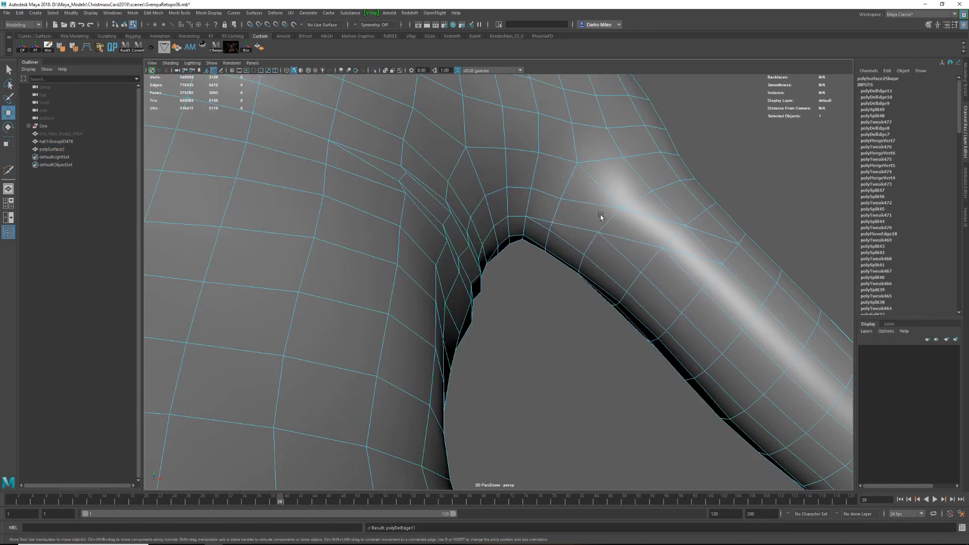
Cut a short connecting edge at the outer end of the diagonal armpit edges.
{"action": "left_click_drag", "start_coordinate": [601, 217], "coordinate": [628, 248], "text": "alt"}
{"action": "left_click", "coordinate": [696, 319]}
{"action": "right_click_drag", "start_coordinate": [695, 318], "coordinate": [682, 321], "text": "shift"}
{"action": "left_click", "coordinate": [674, 328]}
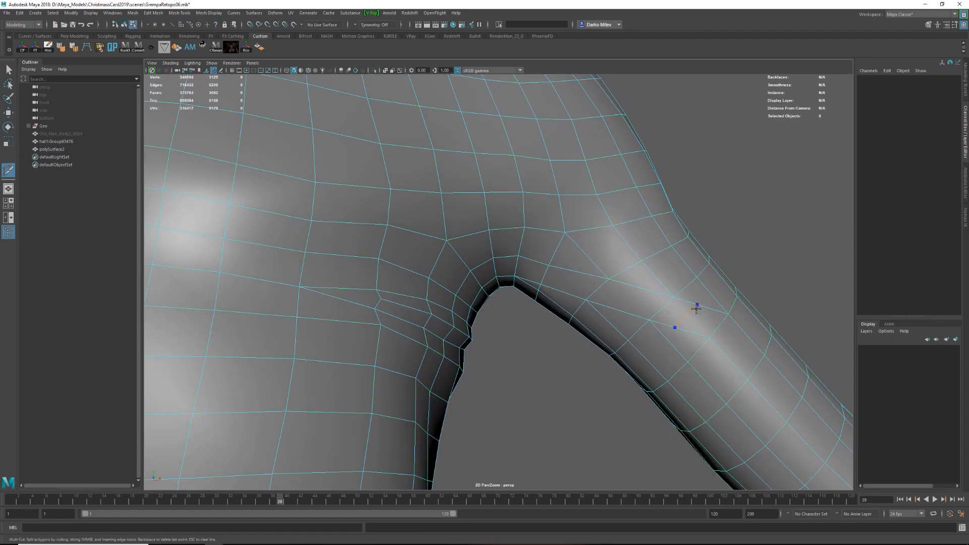
{"action": "key", "text": "w"}
{"action": "left_click", "coordinate": [699, 331]}
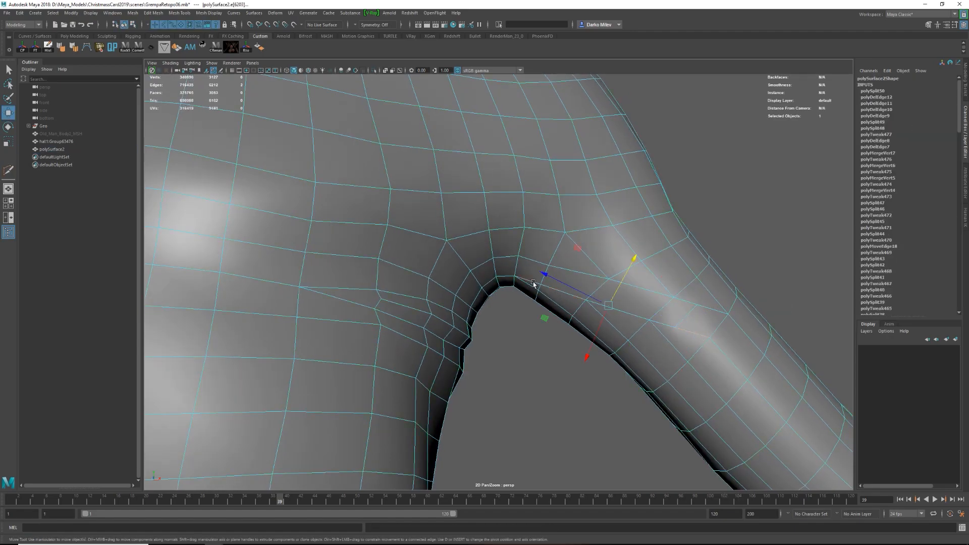
Adjust the diagonal edge row below the left armpit and isolate the sweater in the view.
{"action": "right_click_drag", "start_coordinate": [663, 325], "coordinate": [661, 386], "text": "shift"}
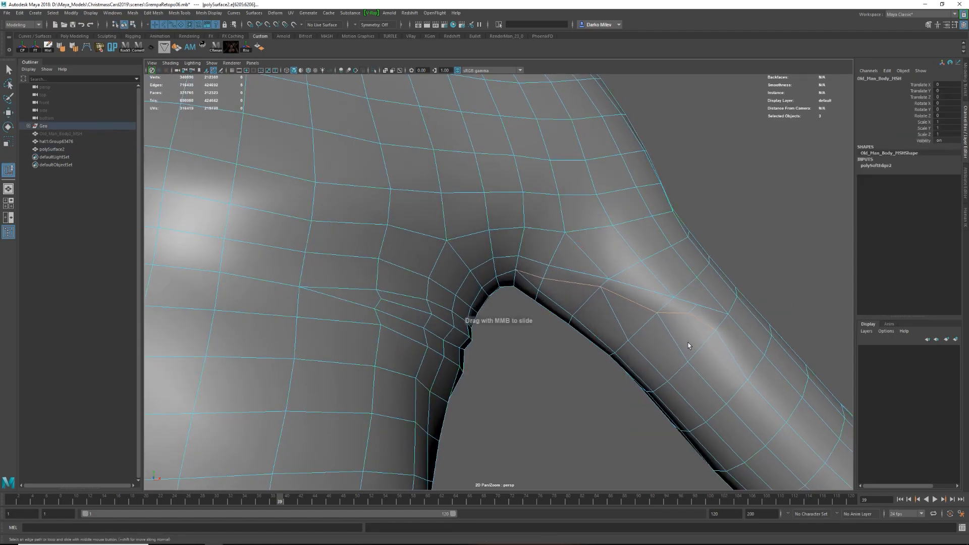
{"action": "key", "text": "w"}
{"action": "key", "text": "a"}
{"action": "key", "text": "ctrl+1"}
{"action": "key", "text": "f"}
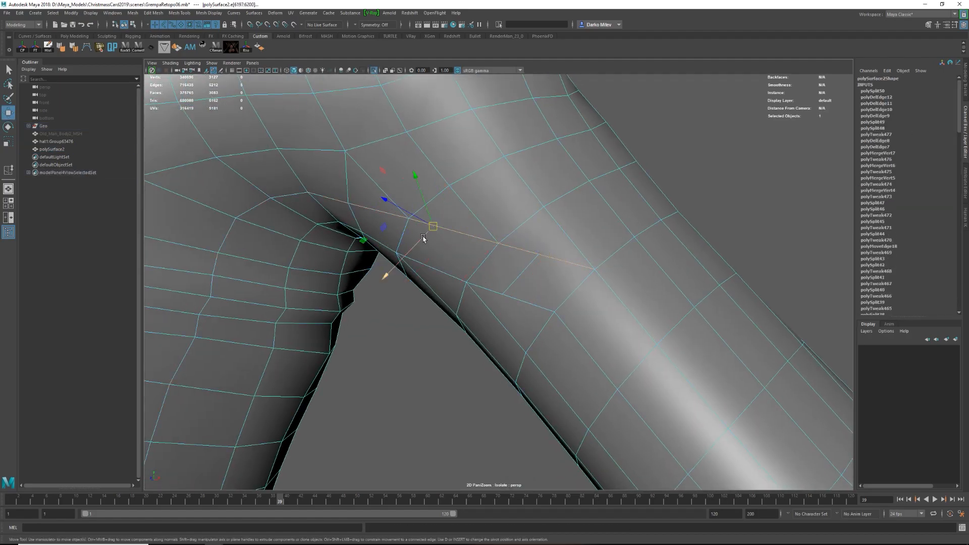
Cut an extra edge row along the diagonal armpit edges and move it to form a crease on the sleeve.
{"action": "key", "text": "F8"}
{"action": "key", "text": "ctrl+shift+x"}
{"action": "left_click", "coordinate": [586, 281]}
{"action": "left_click_drag", "start_coordinate": [586, 280], "coordinate": [623, 283], "text": "alt"}
{"action": "double_click", "coordinate": [380, 214]}
{"action": "left_click_drag", "start_coordinate": [381, 215], "coordinate": [424, 237], "text": "alt"}
{"action": "left_click_drag", "start_coordinate": [453, 266], "coordinate": [486, 198]}
{"action": "key", "text": "F8"}
{"action": "scroll", "coordinate": [500, 296], "scroll_direction": "down", "scroll_amount": 8}
{"action": "left_click", "coordinate": [500, 299]}
{"action": "left_click", "coordinate": [501, 298]}
{"action": "scroll", "coordinate": [505, 298], "scroll_direction": "up", "scroll_amount": 7}
{"action": "left_click_drag", "start_coordinate": [510, 298], "coordinate": [551, 298], "text": "alt"}
{"action": "scroll", "coordinate": [552, 298], "scroll_direction": "up", "scroll_amount": 5}
{"action": "key", "text": "F8"}
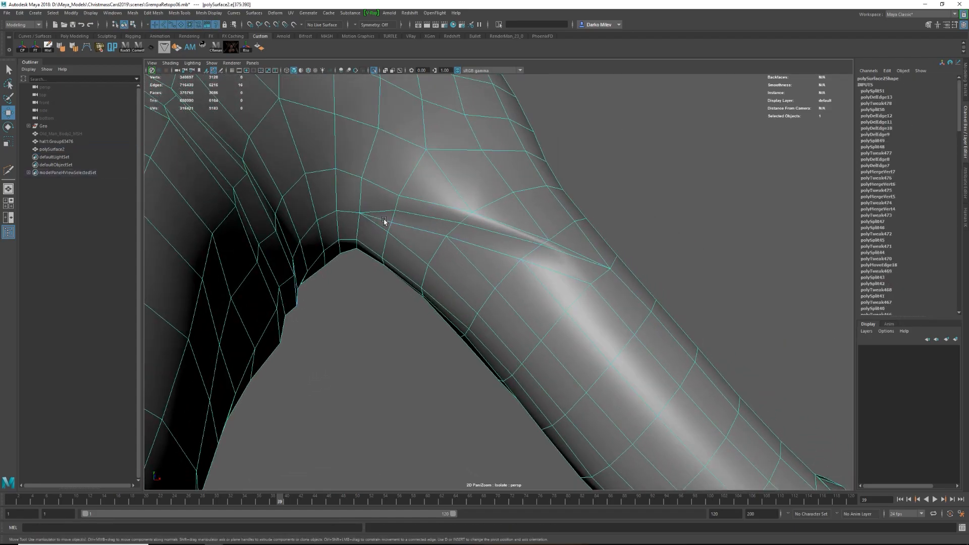
Delete the leftover edges along the armpit crease to clean up its topology.
{"action": "left_click", "coordinate": [385, 223]}
{"action": "key", "text": "Delete"}
{"action": "left_click_drag", "start_coordinate": [385, 224], "coordinate": [512, 214], "text": "alt"}
{"action": "key", "text": "F8"}
{"action": "left_click", "coordinate": [482, 259]}
{"action": "key", "text": "1"}
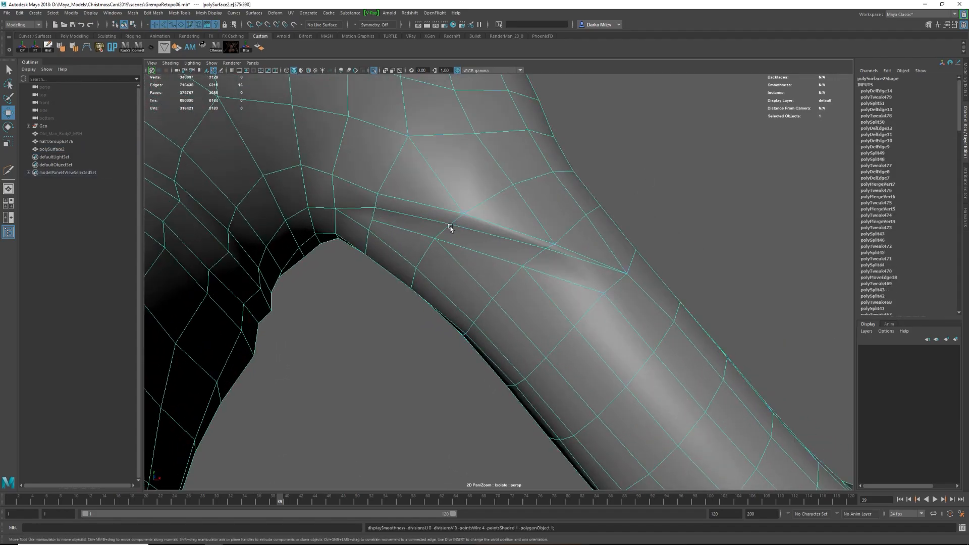
{"action": "mouse_move", "coordinate": [426, 226]}
{"action": "right_mouse_down", "text": "shift"}
{"action": "mouse_move", "coordinate": [461, 221]}
{"action": "mouse_move", "coordinate": [429, 242]}
{"action": "right_mouse_up", "text": "shift"}
{"action": "left_click", "coordinate": [457, 220]}
{"action": "left_click", "coordinate": [445, 230], "text": "shift"}
{"action": "left_click_drag", "start_coordinate": [429, 242], "coordinate": [440, 198], "text": "alt"}
Cut replacement edges across the armpit crease with Multi-Cut and preview it smoothed.
{"action": "key", "text": "F8"}
{"action": "right_click_drag", "start_coordinate": [440, 198], "coordinate": [424, 201], "text": "shift"}
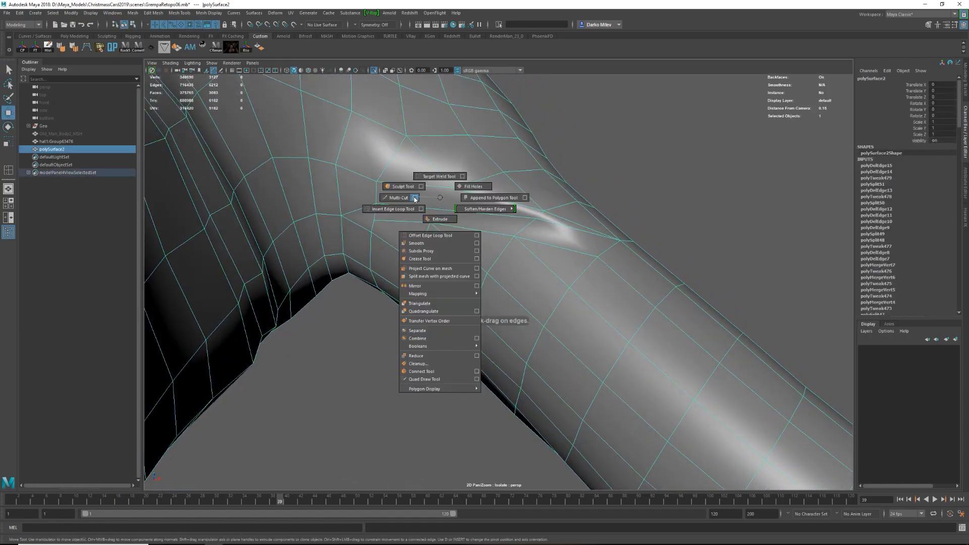
{"action": "left_click", "coordinate": [430, 222]}
{"action": "left_click", "coordinate": [479, 231]}
{"action": "key", "text": "w"}
{"action": "key", "text": "3"}
Add another Multi-Cut edge near the middle of the armpit crease and check the smoothed sweater.
{"action": "left_click_drag", "start_coordinate": [476, 242], "coordinate": [579, 234], "text": "alt"}
{"action": "scroll", "coordinate": [579, 234], "scroll_direction": "down", "scroll_amount": 5}
{"action": "key", "text": "F8"}
{"action": "left_click", "coordinate": [579, 233]}
{"action": "left_click", "coordinate": [493, 255]}
{"action": "key", "text": "1"}
{"action": "right_click_drag", "start_coordinate": [551, 266], "coordinate": [531, 267], "text": "shift"}
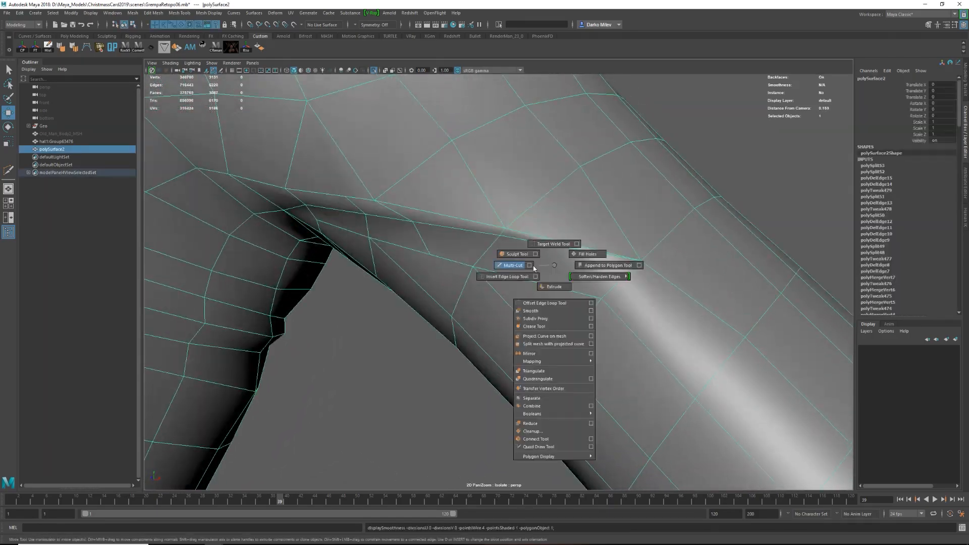
{"action": "left_click", "coordinate": [554, 251]}
{"action": "left_click", "coordinate": [531, 274]}
{"action": "key", "text": "r"}
{"action": "key", "text": "3"}
{"action": "key", "text": "F8"}
{"action": "left_click_drag", "start_coordinate": [534, 263], "coordinate": [630, 223], "text": "alt"}
{"action": "scroll", "coordinate": [630, 223], "scroll_direction": "down", "scroll_amount": 8}
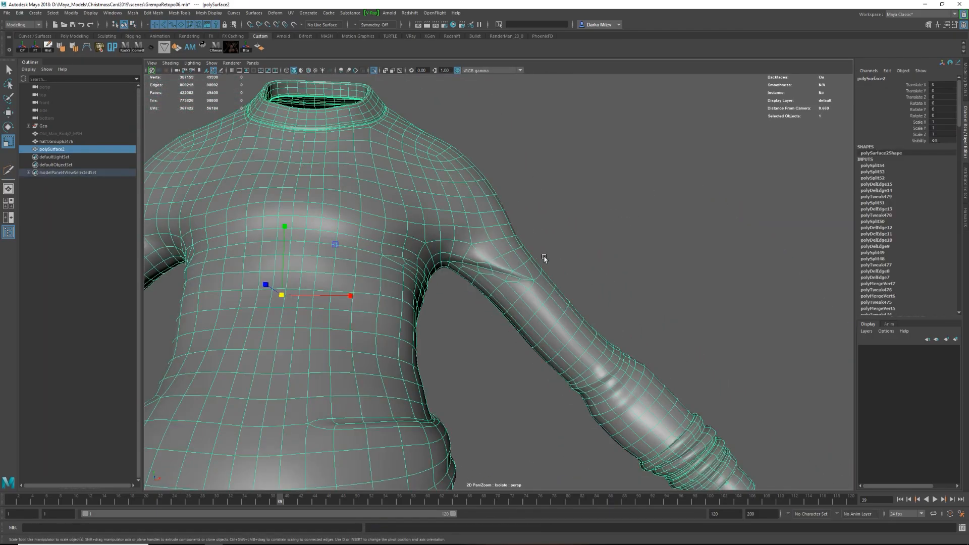
Cut and merge the mesh at the upper side of the crease and reposition its vertices.
{"action": "key", "text": "1"}
{"action": "scroll", "coordinate": [543, 260], "scroll_direction": "up", "scroll_amount": 6}
{"action": "right_click_drag", "start_coordinate": [571, 296], "coordinate": [544, 294], "text": "shift"}
{"action": "left_click", "coordinate": [540, 253]}
{"action": "key", "text": "w"}
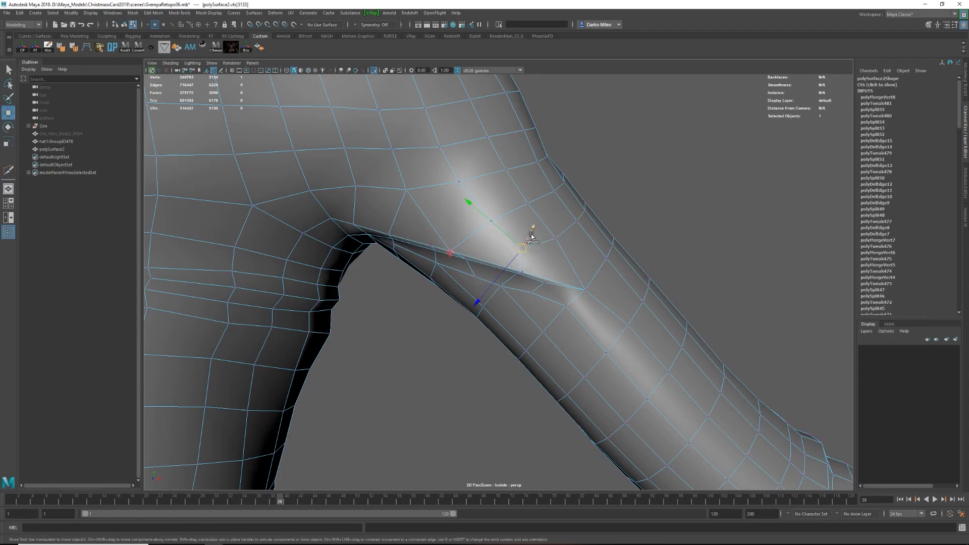
{"action": "key", "text": "3"}
{"action": "key", "text": "F8"}
{"action": "scroll", "coordinate": [570, 235], "scroll_direction": "down", "scroll_amount": 3}
Examine the armpit crease and whole sweater in smoothed and unsmoothed display.
{"action": "left_click_drag", "start_coordinate": [571, 236], "coordinate": [580, 247], "text": "alt"}
{"action": "scroll", "coordinate": [580, 247], "scroll_direction": "down", "scroll_amount": 6}
{"action": "left_click", "coordinate": [531, 264]}
{"action": "left_click", "coordinate": [497, 271]}
{"action": "scroll", "coordinate": [515, 268], "scroll_direction": "up", "scroll_amount": 4}
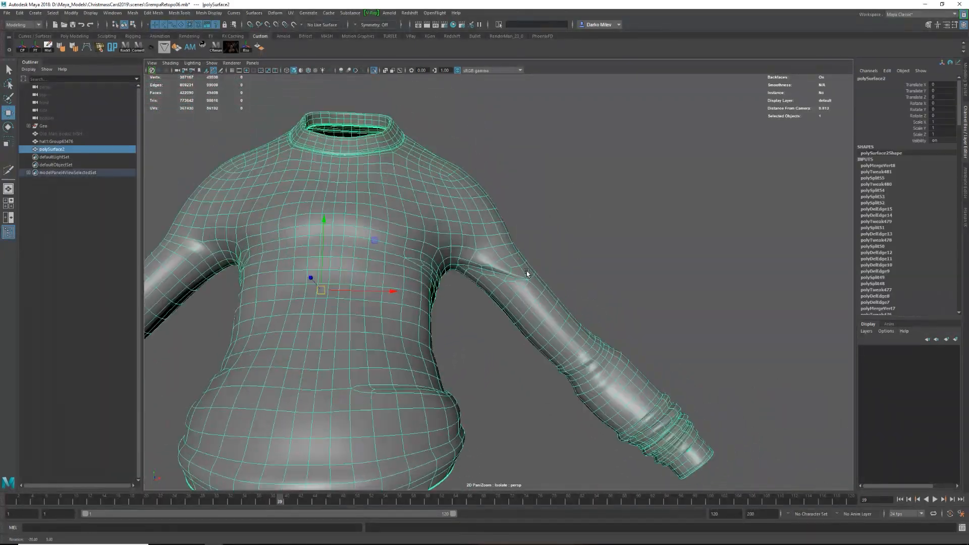
{"action": "scroll", "coordinate": [563, 248], "scroll_direction": "up", "scroll_amount": 5}
{"action": "scroll", "coordinate": [505, 309], "scroll_direction": "down", "scroll_amount": 6}
{"action": "left_click", "coordinate": [504, 312]}
{"action": "left_click", "coordinate": [492, 288]}
{"action": "key", "text": "1"}
{"action": "left_click_drag", "start_coordinate": [504, 312], "coordinate": [585, 268], "text": "alt"}
{"action": "key", "text": "3"}
{"action": "left_click", "coordinate": [634, 284]}
{"action": "left_click", "coordinate": [461, 294]}
{"action": "scroll", "coordinate": [446, 290], "scroll_direction": "up", "scroll_amount": 5}
End isolation and bevel the edge loops around both shoulders with fraction 0.17 and 2 segments.
{"action": "key", "text": "ctrl+1"}
{"action": "scroll", "coordinate": [586, 268], "scroll_direction": "up", "scroll_amount": 3}
{"action": "left_click", "coordinate": [582, 254]}
{"action": "key", "text": "1"}
{"action": "left_click_drag", "start_coordinate": [498, 286], "coordinate": [488, 251], "text": "alt"}
{"action": "key", "text": "F8"}
{"action": "double_click", "coordinate": [350, 244], "text": "ctrl"}
{"action": "scroll", "coordinate": [367, 256], "scroll_direction": "down", "scroll_amount": 3}
{"action": "scroll", "coordinate": [489, 251], "scroll_direction": "up", "scroll_amount": 4}
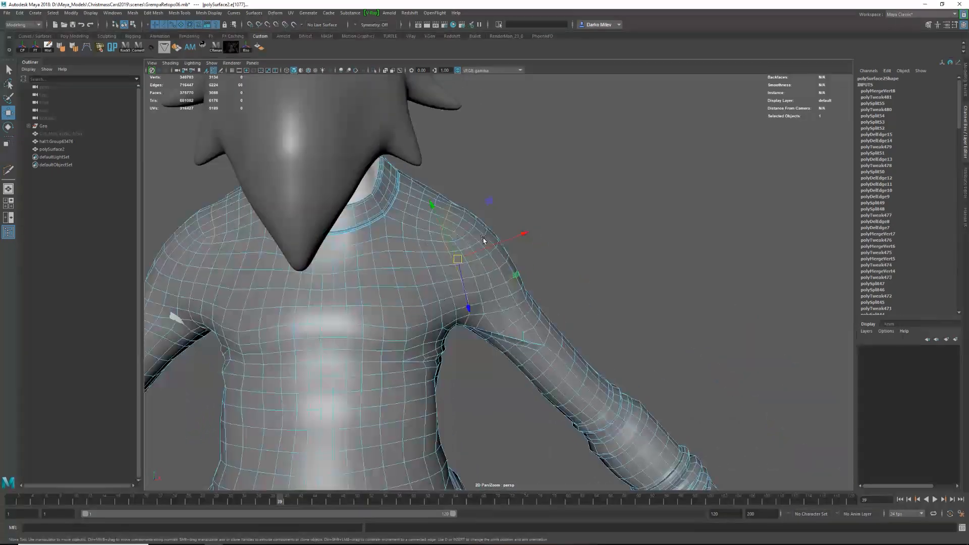
{"action": "key", "text": "ctrl+b"}
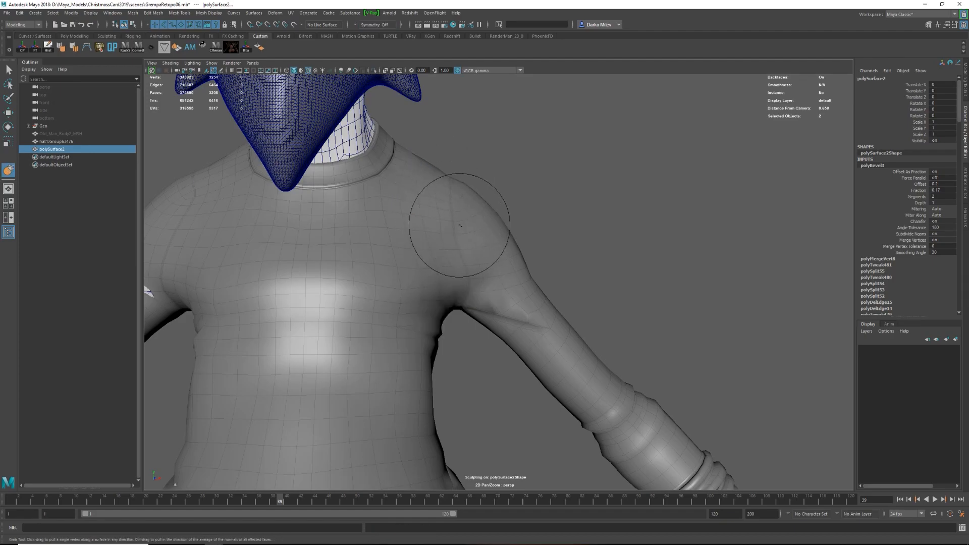
Reshape the left shoulder seam from front and back with the Grab sculpting tool and a smaller brush.
{"action": "mouse_move", "coordinate": [467, 294]}
{"action": "left_mouse_down", "text": "alt"}
{"action": "mouse_move", "coordinate": [377, 301]}
{"action": "mouse_move", "coordinate": [495, 221]}
{"action": "left_mouse_up", "text": "alt"}
{"action": "scroll", "coordinate": [376, 300], "scroll_direction": "up", "scroll_amount": 4}
{"action": "key", "text": "b"}
{"action": "left_click_drag", "start_coordinate": [495, 220], "coordinate": [472, 221]}
{"action": "mouse_move", "coordinate": [484, 158]}
{"action": "left_mouse_down", "text": "alt"}
{"action": "mouse_move", "coordinate": [429, 307]}
{"action": "mouse_move", "coordinate": [407, 242]}
{"action": "mouse_move", "coordinate": [414, 263]}
{"action": "left_mouse_up", "text": "alt"}
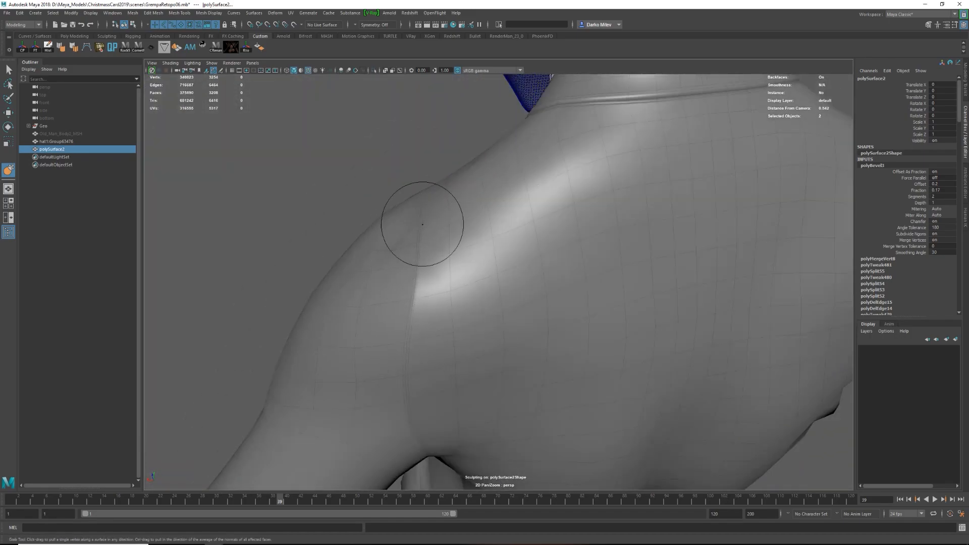
{"action": "left_click_drag", "start_coordinate": [422, 225], "coordinate": [451, 231], "text": "alt"}
{"action": "left_click_drag", "start_coordinate": [445, 352], "coordinate": [428, 289], "text": "alt"}
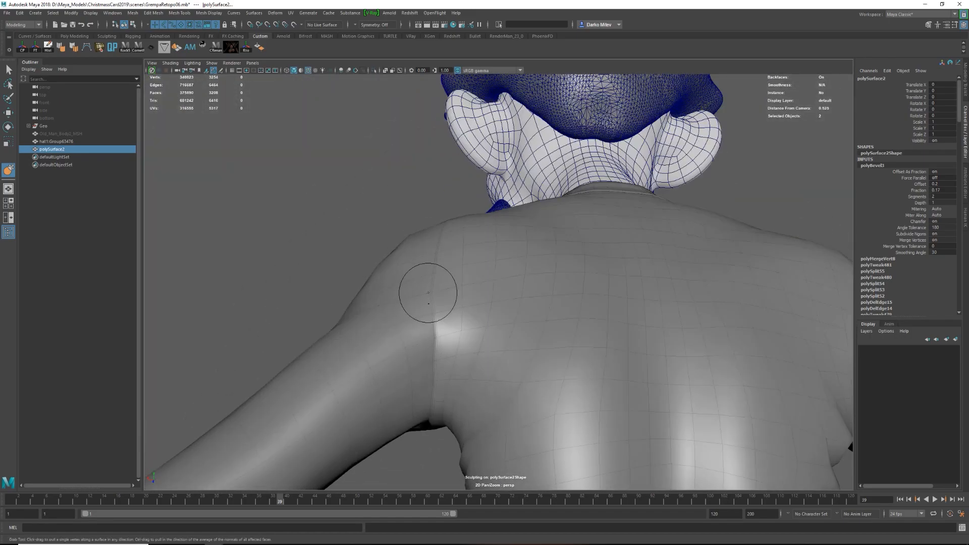
{"action": "left_click_drag", "start_coordinate": [432, 399], "coordinate": [542, 254], "text": "alt"}
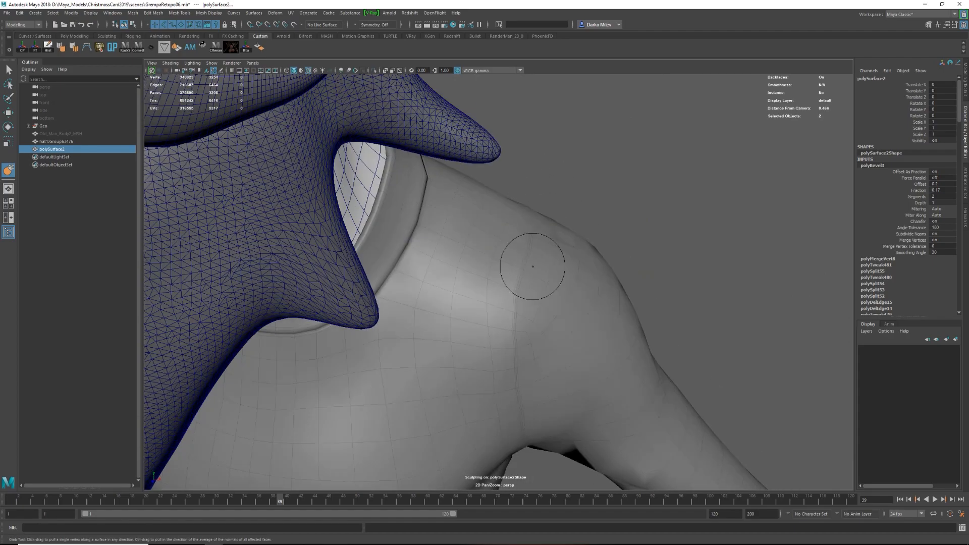
{"action": "left_click_drag", "start_coordinate": [526, 264], "coordinate": [526, 308], "text": "alt"}
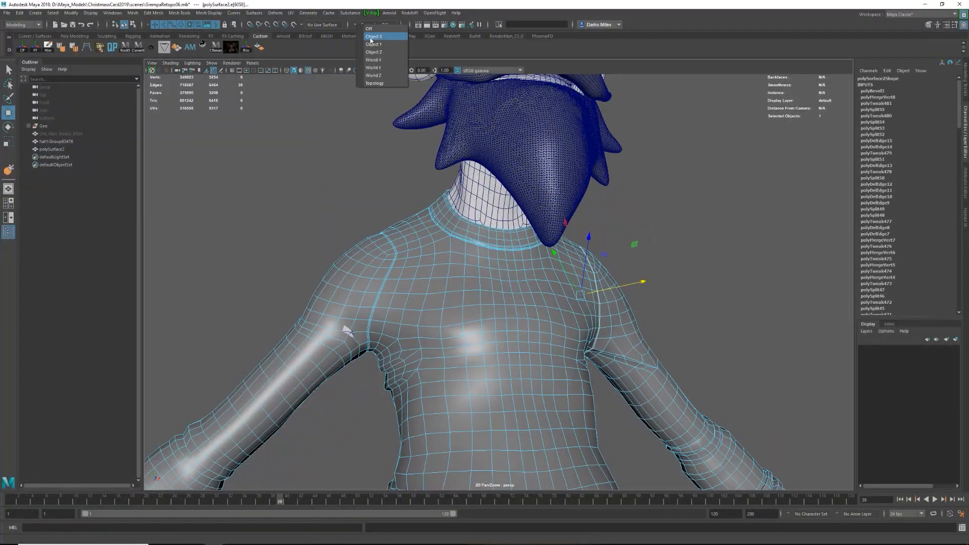
{"action": "left_click", "coordinate": [372, 44]}
{"action": "left_click_drag", "start_coordinate": [474, 262], "coordinate": [431, 261], "text": "alt"}
{"action": "key", "text": "ctrl+z"}
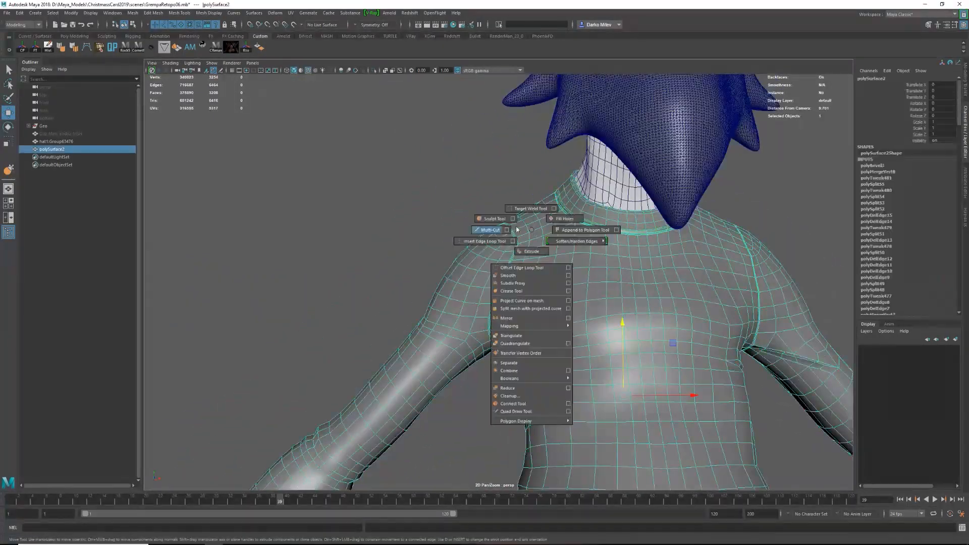
Sculpt the right shoulder seam with the Grab tool, undoing an unwanted stroke.
{"action": "right_click", "coordinate": [514, 253]}
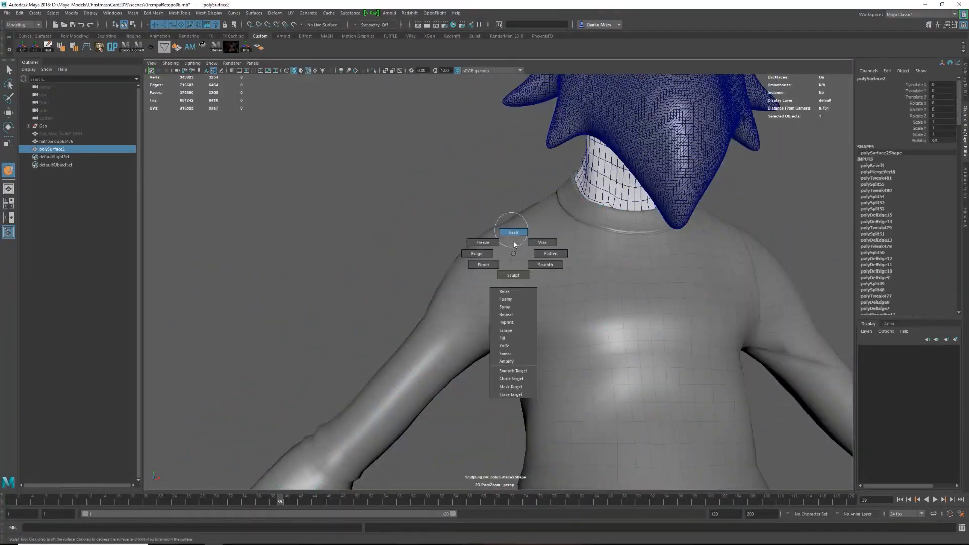
{"action": "mouse_move", "coordinate": [478, 321]}
{"action": "left_mouse_down", "text": "alt"}
{"action": "mouse_move", "coordinate": [528, 285]}
{"action": "mouse_move", "coordinate": [498, 243]}
{"action": "mouse_move", "coordinate": [481, 245]}
{"action": "mouse_move", "coordinate": [480, 281]}
{"action": "mouse_move", "coordinate": [493, 233]}
{"action": "mouse_move", "coordinate": [489, 247]}
{"action": "mouse_move", "coordinate": [529, 240]}
{"action": "left_mouse_up", "text": "alt"}
{"action": "key", "text": "ctrl+z"}
{"action": "mouse_move", "coordinate": [510, 273]}
{"action": "left_mouse_down", "text": "alt"}
{"action": "mouse_move", "coordinate": [502, 271]}
{"action": "mouse_move", "coordinate": [497, 368]}
{"action": "mouse_move", "coordinate": [488, 227]}
{"action": "mouse_move", "coordinate": [500, 287]}
{"action": "mouse_move", "coordinate": [487, 261]}
{"action": "mouse_move", "coordinate": [487, 290]}
{"action": "mouse_move", "coordinate": [531, 249]}
{"action": "left_mouse_up", "text": "alt"}
{"action": "key", "text": "w"}
Push the middle edge loops of both beveled shoulder seams along their normals with Transform Component.
{"action": "right_click_drag", "start_coordinate": [531, 250], "coordinate": [535, 252], "text": "alt"}
{"action": "key", "text": "F10"}
{"action": "left_click", "coordinate": [508, 231]}
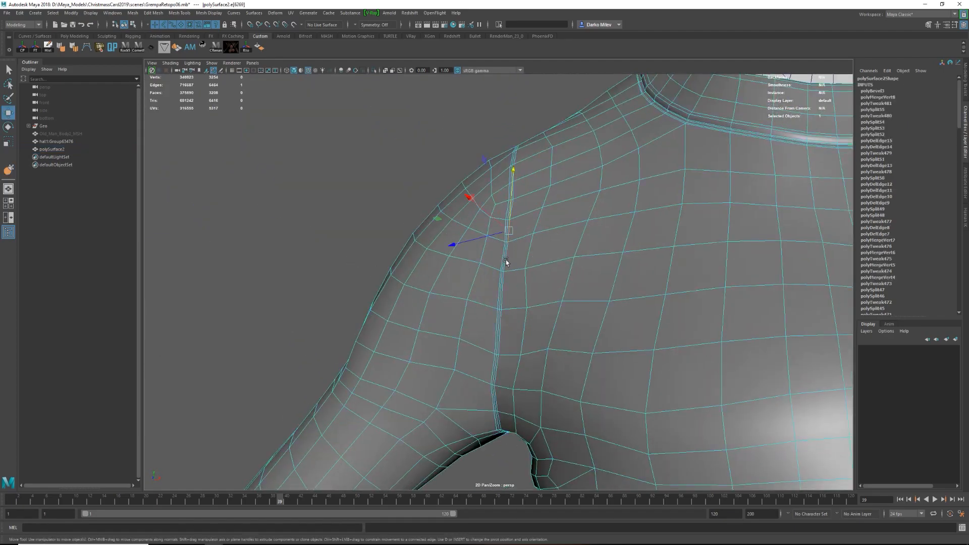
{"action": "left_click_drag", "start_coordinate": [622, 266], "coordinate": [518, 234], "text": "alt"}
{"action": "right_click_drag", "start_coordinate": [517, 338], "coordinate": [517, 383], "text": "shift"}
{"action": "left_click_drag", "start_coordinate": [517, 354], "coordinate": [566, 333], "text": "alt"}
{"action": "left_click_drag", "start_coordinate": [581, 329], "coordinate": [596, 348]}
{"action": "key", "text": "g"}
{"action": "middle_click_drag", "start_coordinate": [595, 348], "coordinate": [574, 399], "text": "alt"}
{"action": "left_click_drag", "start_coordinate": [574, 400], "coordinate": [575, 401]}
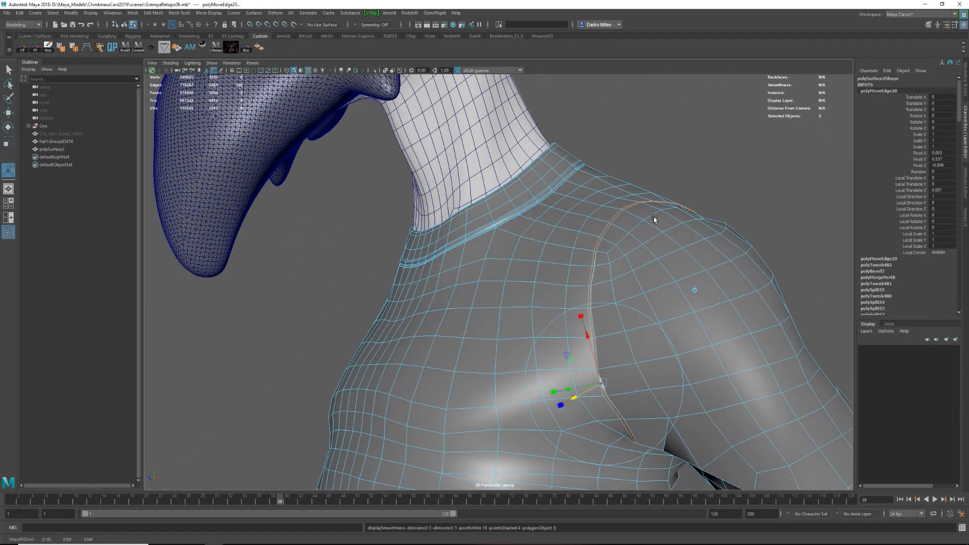
Insert a supporting edge loop on the body side of the left shoulder seam and offset it with Transform Component.
{"action": "key", "text": "q"}
{"action": "left_click_drag", "start_coordinate": [659, 219], "coordinate": [643, 261], "text": "alt"}
{"action": "left_click", "coordinate": [642, 262]}
{"action": "right_click_drag", "start_coordinate": [606, 252], "coordinate": [656, 252], "text": "alt"}
{"action": "right_click_drag", "start_coordinate": [503, 209], "coordinate": [555, 323]}
{"action": "key", "text": "w"}
{"action": "double_click", "coordinate": [557, 196]}
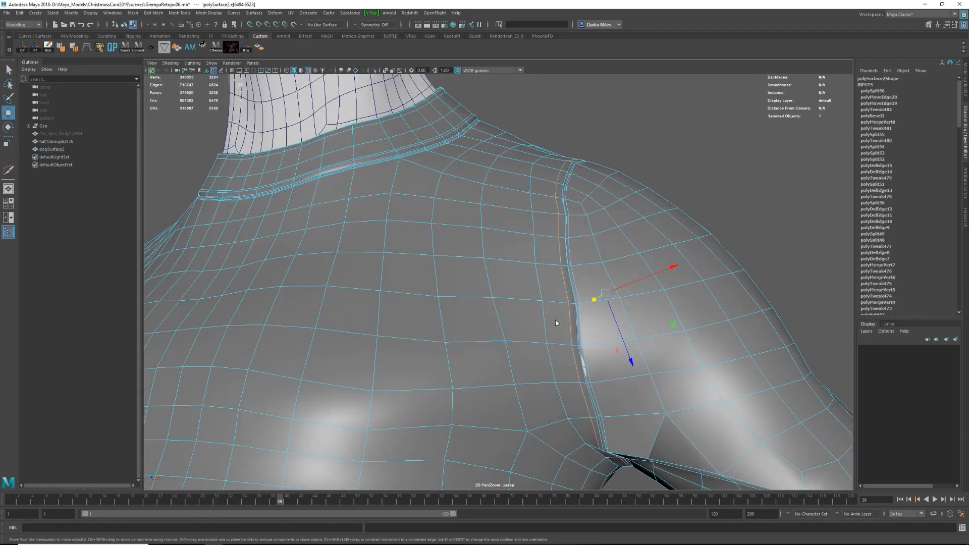
{"action": "key", "text": "q"}
{"action": "left_click_drag", "start_coordinate": [589, 152], "coordinate": [616, 176], "text": "alt"}
{"action": "left_click", "coordinate": [617, 202]}
{"action": "key", "text": "y"}
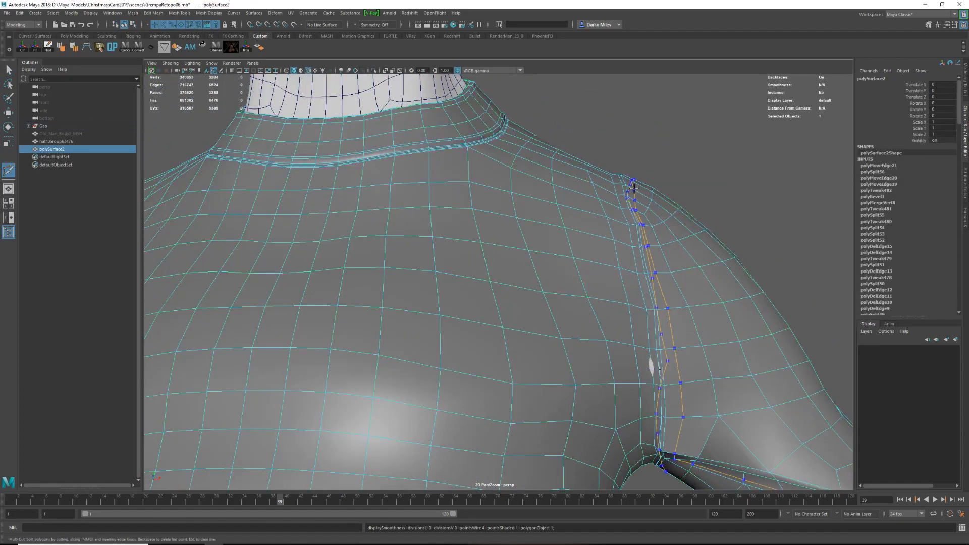
Insert further supporting edge loops along the shoulder seams with Multi-Cut.
{"action": "left_click", "coordinate": [661, 263], "text": "ctrl"}
{"action": "left_click_drag", "start_coordinate": [504, 243], "coordinate": [725, 236], "text": "alt"}
{"action": "middle_click_drag", "start_coordinate": [325, 217], "coordinate": [485, 212], "text": "alt"}
{"action": "right_click_drag", "start_coordinate": [485, 212], "coordinate": [541, 212], "text": "alt"}
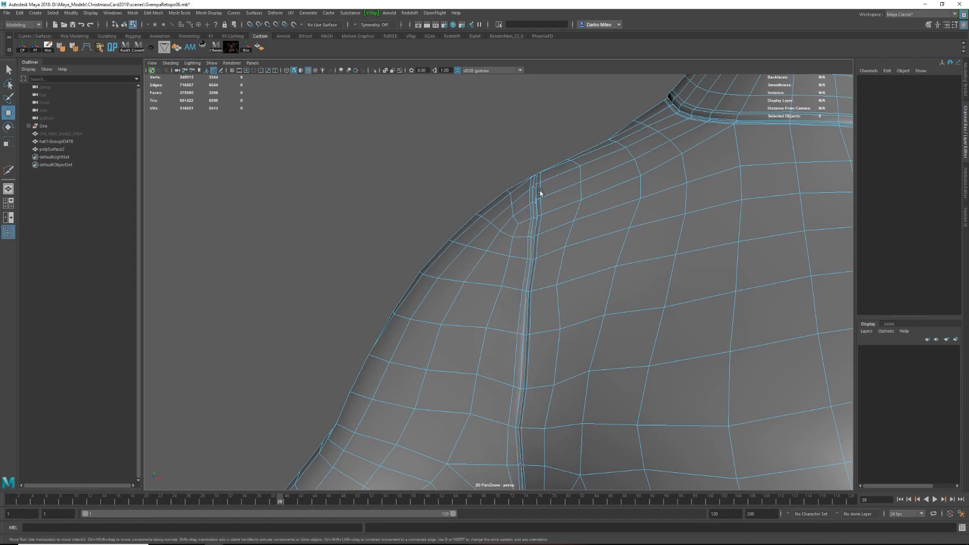
Select the new edge loop on the body side of the right shoulder seam and offset it with Transform Component.
{"action": "double_click", "coordinate": [531, 288]}
{"action": "key", "text": "r"}
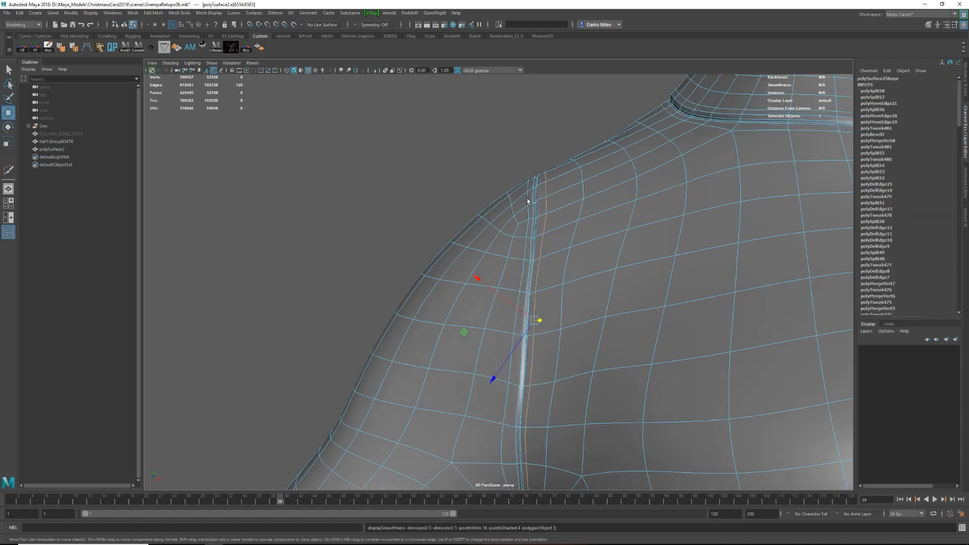
{"action": "right_click_drag", "start_coordinate": [519, 344], "coordinate": [519, 461], "text": "shift"}
{"action": "key", "text": "q"}
{"action": "right_click_drag", "start_coordinate": [555, 353], "coordinate": [589, 214], "text": "alt"}
{"action": "left_click", "coordinate": [588, 235]}
{"action": "double_click", "coordinate": [589, 236]}
{"action": "right_click_drag", "start_coordinate": [590, 236], "coordinate": [583, 301], "text": "shift"}
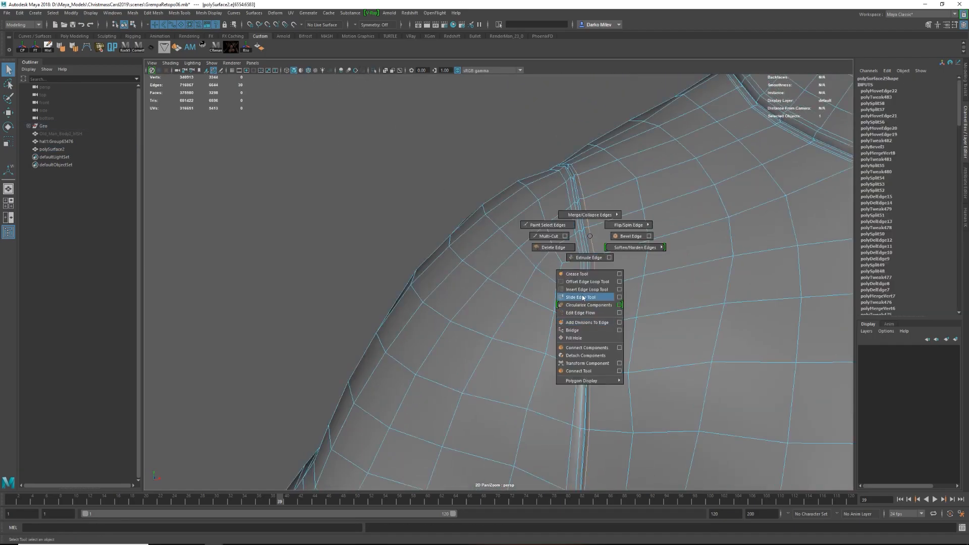
Insert supporting edge loops on the sleeve side of the shoulder seams with Multi-Cut.
{"action": "right_click_drag", "start_coordinate": [563, 210], "coordinate": [574, 256], "text": "alt"}
{"action": "double_click", "coordinate": [650, 246]}
{"action": "left_click_drag", "start_coordinate": [573, 255], "coordinate": [646, 278], "text": "alt"}
{"action": "key", "text": "Return"}
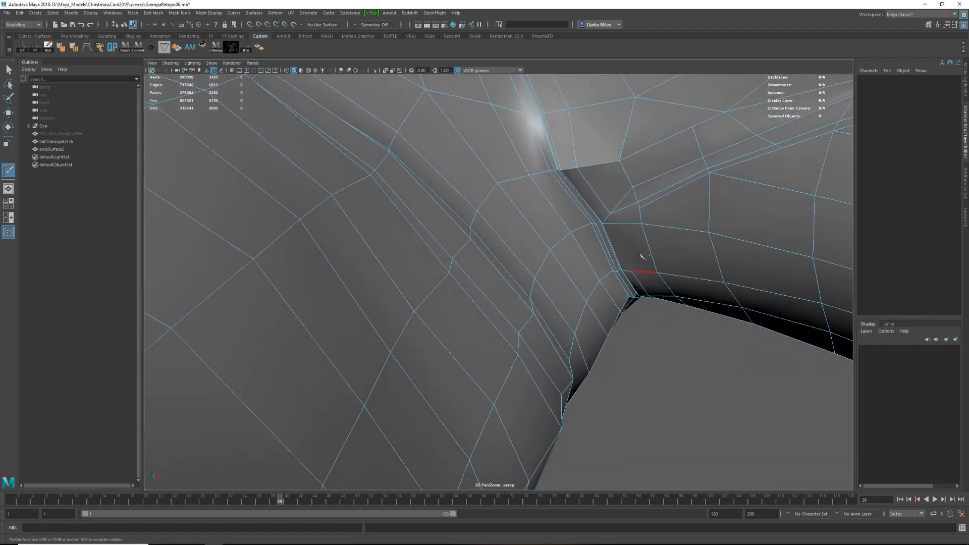
Delete the surplus edge loop near the shoulder seam and check the smoothed sweater.
{"action": "key", "text": "w"}
{"action": "left_click", "coordinate": [624, 209]}
{"action": "right_click_drag", "start_coordinate": [624, 209], "coordinate": [587, 221], "text": "shift"}
{"action": "key", "text": "r"}
{"action": "right_click_drag", "start_coordinate": [757, 227], "coordinate": [717, 251], "text": "alt"}
{"action": "left_click_drag", "start_coordinate": [716, 250], "coordinate": [485, 282], "text": "alt"}
{"action": "key", "text": "3"}
{"action": "double_click", "coordinate": [452, 226], "text": "shift"}
{"action": "key", "text": "w"}
{"action": "key", "text": "ctrl+z"}
{"action": "key", "text": "F8"}
{"action": "left_click_drag", "start_coordinate": [485, 283], "coordinate": [587, 208], "text": "alt"}
{"action": "left_click", "coordinate": [651, 174]}
{"action": "left_click_drag", "start_coordinate": [651, 174], "coordinate": [533, 262], "text": "alt"}
{"action": "left_click", "coordinate": [533, 261]}
{"action": "left_click_drag", "start_coordinate": [645, 251], "coordinate": [697, 243], "text": "alt"}
{"action": "key", "text": "F10"}
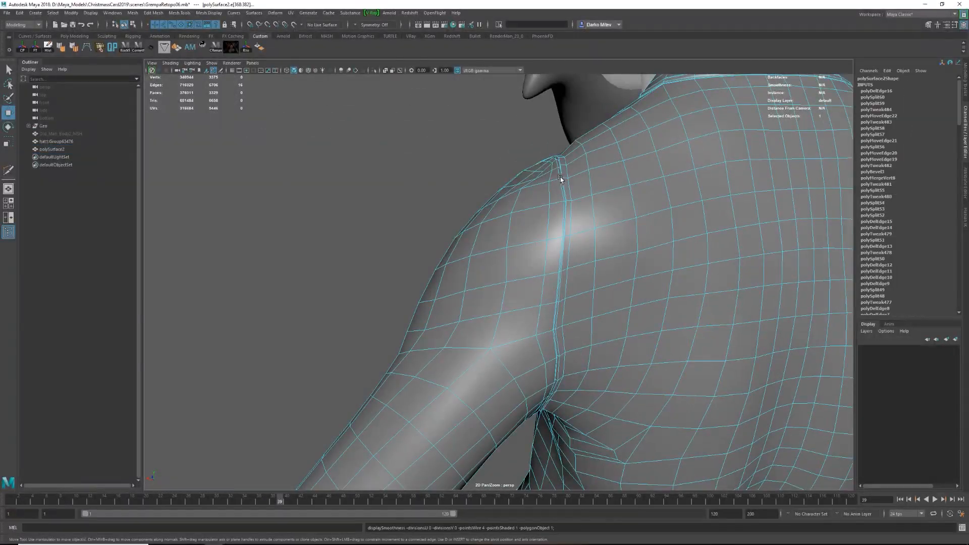
Clean up the shoulder seam from the back and merge the stray vertices near the armpit.
{"action": "double_click", "coordinate": [565, 176]}
{"action": "left_click_drag", "start_coordinate": [565, 176], "coordinate": [563, 231], "text": "alt"}
{"action": "right_click", "coordinate": [563, 232], "text": "shift"}
{"action": "left_click_drag", "start_coordinate": [523, 202], "coordinate": [561, 217], "text": "alt"}
{"action": "key", "text": "F10"}
{"action": "double_click", "coordinate": [623, 383]}
{"action": "key", "text": "F8"}
{"action": "left_click", "coordinate": [611, 265]}
{"action": "left_click_drag", "start_coordinate": [612, 265], "coordinate": [629, 201], "text": "alt"}
{"action": "left_click", "coordinate": [595, 224]}
Bevel the edge loop running along the underside of the sleeve and down the side of the body, and adjust its fraction.
{"action": "right_click_drag", "start_coordinate": [629, 200], "coordinate": [632, 174]}
{"action": "left_click_drag", "start_coordinate": [634, 176], "coordinate": [485, 259], "text": "alt"}
{"action": "double_click", "coordinate": [596, 211]}
{"action": "key", "text": "ctrl+b"}
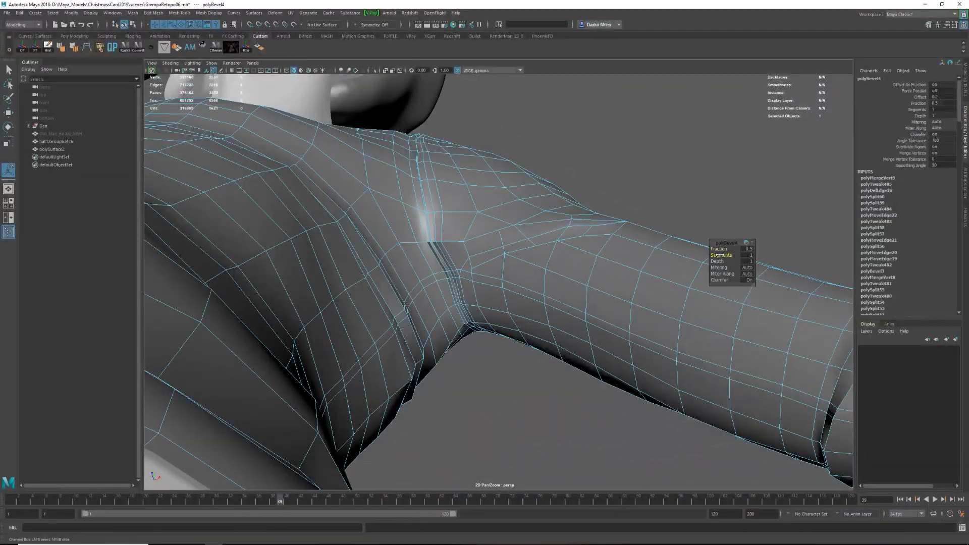
{"action": "left_click_drag", "start_coordinate": [720, 249], "coordinate": [711, 249]}
{"action": "right_click_drag", "start_coordinate": [403, 267], "coordinate": [470, 273], "text": "alt"}
Isolate the sweater and merge the extra vertices where the new underarm seam crosses the shoulder seam.
{"action": "middle_click_drag", "start_coordinate": [470, 273], "coordinate": [522, 289], "text": "alt"}
{"action": "left_click", "coordinate": [440, 259]}
{"action": "right_click_drag", "start_coordinate": [439, 258], "coordinate": [426, 250]}
{"action": "key", "text": "ctrl+1"}
{"action": "key", "text": "4"}
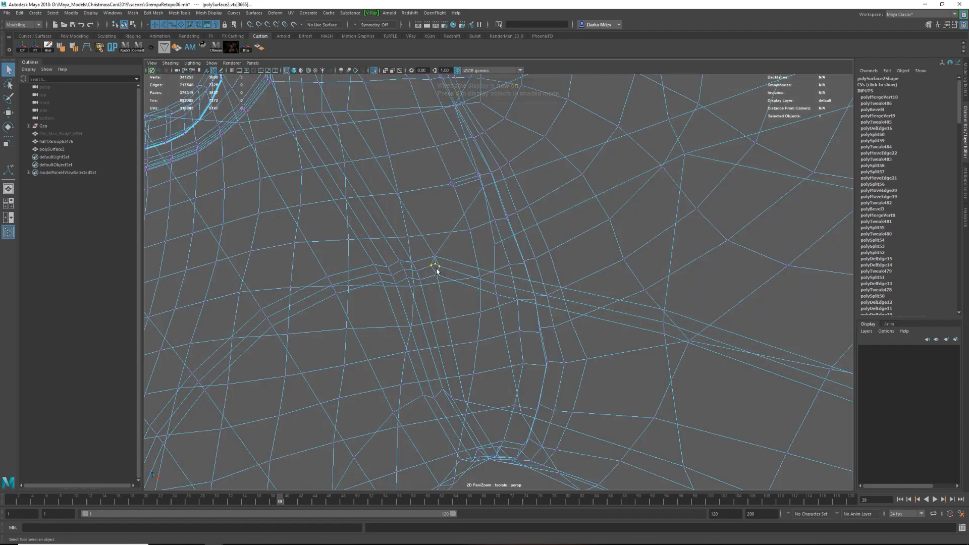
{"action": "key", "text": "g"}
{"action": "key", "text": "5"}
{"action": "key", "text": "3"}
{"action": "key", "text": "1"}
Push the middle edge loop of the beveled underarm seam along its normals with Transform Component.
{"action": "left_click_drag", "start_coordinate": [444, 274], "coordinate": [497, 298], "text": "alt"}
{"action": "mouse_move", "coordinate": [489, 299]}
{"action": "right_mouse_down"}
{"action": "mouse_move", "coordinate": [489, 281]}
{"action": "mouse_move", "coordinate": [439, 281]}
{"action": "right_mouse_up"}
{"action": "left_click_drag", "start_coordinate": [439, 280], "coordinate": [434, 307], "text": "alt"}
{"action": "right_click_drag", "start_coordinate": [434, 307], "coordinate": [495, 312], "text": "alt"}
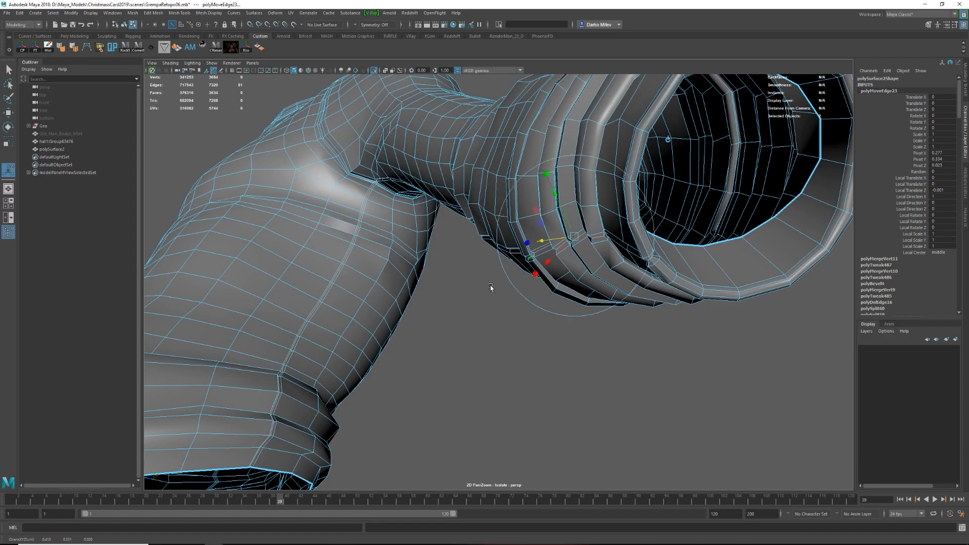
Repeat the Transform Component offset on the middle loop of the other sleeve's underarm seam.
{"action": "right_click_drag", "start_coordinate": [519, 269], "coordinate": [480, 273], "text": "alt"}
{"action": "left_click_drag", "start_coordinate": [479, 272], "coordinate": [543, 294], "text": "alt"}
{"action": "right_click_drag", "start_coordinate": [544, 295], "coordinate": [576, 285], "text": "alt"}
{"action": "double_click", "coordinate": [543, 281]}
{"action": "key", "text": "g"}
{"action": "left_click_drag", "start_coordinate": [544, 282], "coordinate": [509, 242], "text": "alt"}
{"action": "left_click_drag", "start_coordinate": [488, 393], "coordinate": [480, 390]}
{"action": "left_click_drag", "start_coordinate": [480, 387], "coordinate": [532, 372], "text": "alt"}
{"action": "right_click_drag", "start_coordinate": [532, 372], "coordinate": [459, 300], "text": "alt"}
{"action": "key", "text": "3"}
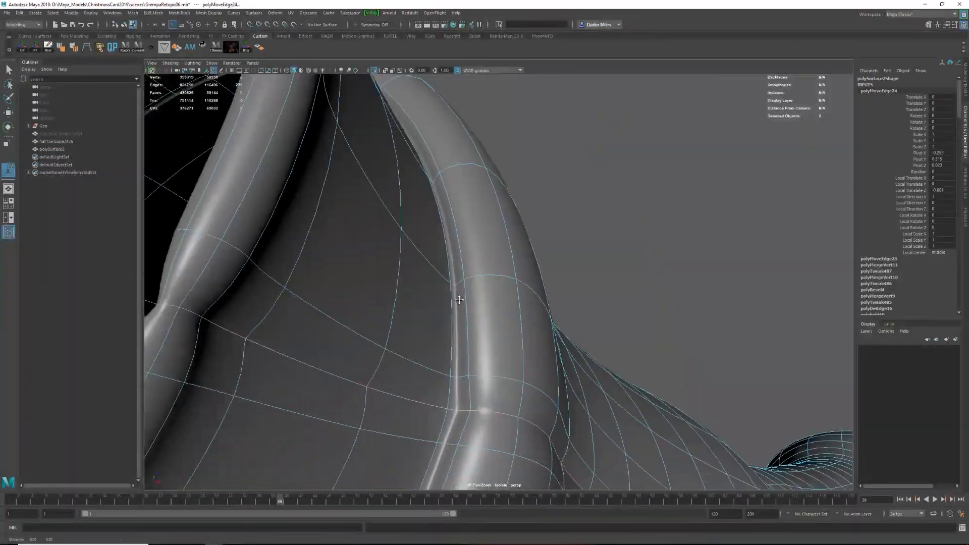
Examine the underarm seam along the sleeve and at the armpit in unsmoothed display.
{"action": "key", "text": "1"}
{"action": "left_click_drag", "start_coordinate": [459, 300], "coordinate": [492, 299], "text": "alt"}
{"action": "key", "text": "q"}
{"action": "left_click", "coordinate": [331, 310]}
{"action": "right_click_drag", "start_coordinate": [404, 312], "coordinate": [348, 313], "text": "alt"}
{"action": "left_click_drag", "start_coordinate": [348, 312], "coordinate": [478, 326], "text": "alt"}
{"action": "right_click_drag", "start_coordinate": [478, 327], "coordinate": [525, 298], "text": "alt"}
{"action": "left_click_drag", "start_coordinate": [525, 298], "coordinate": [505, 268], "text": "alt"}
{"action": "key", "text": "w"}
{"action": "key", "text": "e"}
{"action": "key", "text": "w"}
{"action": "left_click_drag", "start_coordinate": [505, 267], "coordinate": [536, 367]}
Reposition individual vertices where the underarm and shoulder seams meet, comparing smoothed and unsmoothed display.
{"action": "key", "text": "F9"}
{"action": "left_click", "coordinate": [498, 283]}
{"action": "mouse_move", "coordinate": [499, 283]}
{"action": "left_mouse_down"}
{"action": "mouse_move", "coordinate": [488, 272]}
{"action": "mouse_move", "coordinate": [507, 263]}
{"action": "mouse_move", "coordinate": [500, 258]}
{"action": "mouse_move", "coordinate": [494, 271]}
{"action": "left_mouse_up"}
{"action": "left_click", "coordinate": [509, 262]}
{"action": "mouse_move", "coordinate": [494, 271]}
{"action": "right_mouse_down", "text": "alt"}
{"action": "mouse_move", "coordinate": [532, 310]}
{"action": "mouse_move", "coordinate": [499, 283]}
{"action": "right_mouse_up", "text": "alt"}
{"action": "key", "text": "3"}
{"action": "left_click", "coordinate": [529, 288]}
{"action": "key", "text": "1"}
{"action": "left_click", "coordinate": [497, 288]}
{"action": "mouse_move", "coordinate": [497, 287]}
{"action": "left_mouse_down", "text": "alt"}
{"action": "mouse_move", "coordinate": [473, 309]}
{"action": "mouse_move", "coordinate": [497, 299]}
{"action": "left_mouse_up", "text": "alt"}
{"action": "key", "text": "3"}
{"action": "scroll", "coordinate": [514, 302], "scroll_direction": "down", "scroll_amount": 5}
{"action": "left_click", "coordinate": [534, 305]}
{"action": "right_click_drag", "start_coordinate": [533, 304], "coordinate": [497, 304]}
Refine the remaining seam-junction vertices at the armpit in wireframe and shaded display.
{"action": "scroll", "coordinate": [497, 304], "scroll_direction": "up", "scroll_amount": 5}
{"action": "key", "text": "4"}
{"action": "mouse_move", "coordinate": [489, 274]}
{"action": "left_mouse_down"}
{"action": "mouse_move", "coordinate": [499, 301]}
{"action": "mouse_move", "coordinate": [575, 316]}
{"action": "left_mouse_up"}
{"action": "key", "text": "5"}
{"action": "scroll", "coordinate": [496, 290], "scroll_direction": "down", "scroll_amount": 5}
{"action": "left_click", "coordinate": [515, 323]}
{"action": "scroll", "coordinate": [575, 316], "scroll_direction": "up", "scroll_amount": 5}
{"action": "left_click", "coordinate": [574, 314]}
{"action": "key", "text": "1"}
{"action": "mouse_move", "coordinate": [539, 248]}
{"action": "left_mouse_down", "text": "alt"}
{"action": "mouse_move", "coordinate": [580, 234]}
{"action": "mouse_move", "coordinate": [533, 277]}
{"action": "mouse_move", "coordinate": [507, 222]}
{"action": "left_mouse_up", "text": "alt"}
{"action": "scroll", "coordinate": [534, 277], "scroll_direction": "up", "scroll_amount": 5}
{"action": "scroll", "coordinate": [506, 252], "scroll_direction": "down", "scroll_amount": 4}
Insert supporting edge loops beside the underarm seam with Multi-Cut and check the smoothed sweater.
{"action": "key", "text": "ctrl+shift+x"}
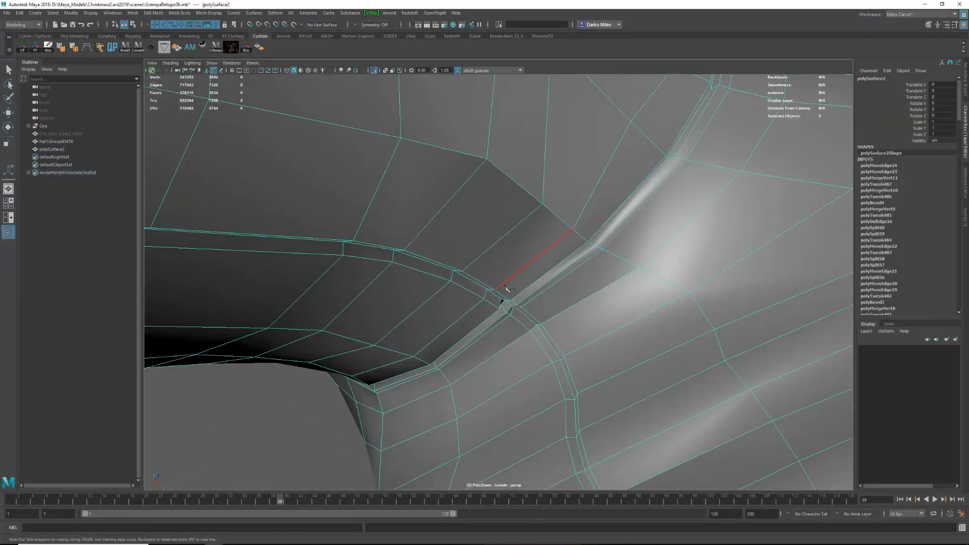
{"action": "left_click", "coordinate": [503, 284], "text": "ctrl"}
{"action": "scroll", "coordinate": [478, 303], "scroll_direction": "down", "scroll_amount": 10}
{"action": "key", "text": "3"}
{"action": "left_click", "coordinate": [492, 322]}
{"action": "left_click_drag", "start_coordinate": [491, 322], "coordinate": [610, 254], "text": "alt"}
{"action": "left_click", "coordinate": [609, 254]}
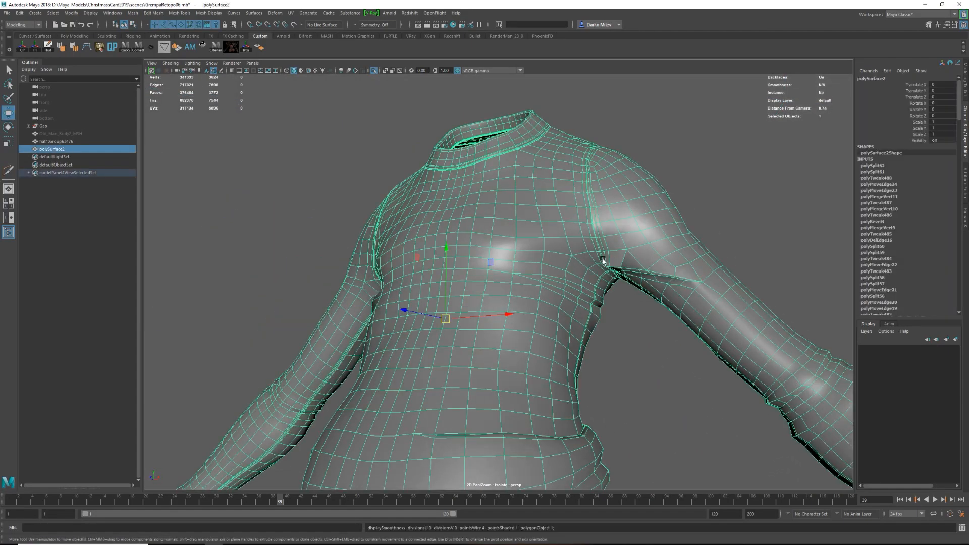
Insert matching supporting edge loops beside the underarm seam at the other armpit.
{"action": "scroll", "coordinate": [610, 254], "scroll_direction": "up", "scroll_amount": 8}
{"action": "key", "text": "ctrl+shift+x"}
{"action": "left_click", "coordinate": [479, 258], "text": "ctrl"}
{"action": "scroll", "coordinate": [478, 258], "scroll_direction": "down", "scroll_amount": 6}
{"action": "left_click_drag", "start_coordinate": [479, 258], "coordinate": [580, 270], "text": "alt"}
{"action": "left_click", "coordinate": [580, 253], "text": "ctrl"}
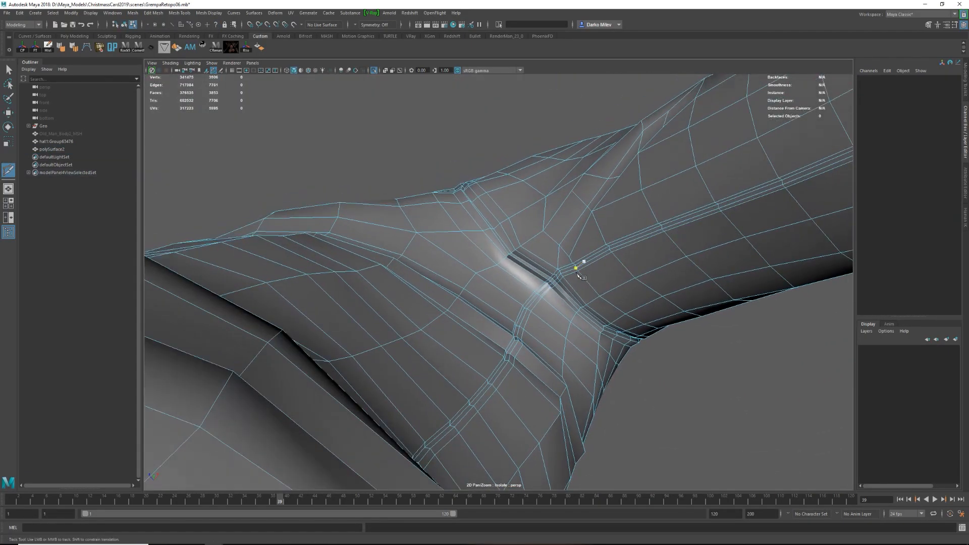
Merge the doubled vertices at the corner where the underarm seam meets the shoulder seam.
{"action": "scroll", "coordinate": [584, 258], "scroll_direction": "up", "scroll_amount": 2}
{"action": "key", "text": "w"}
{"action": "left_click", "coordinate": [567, 266]}
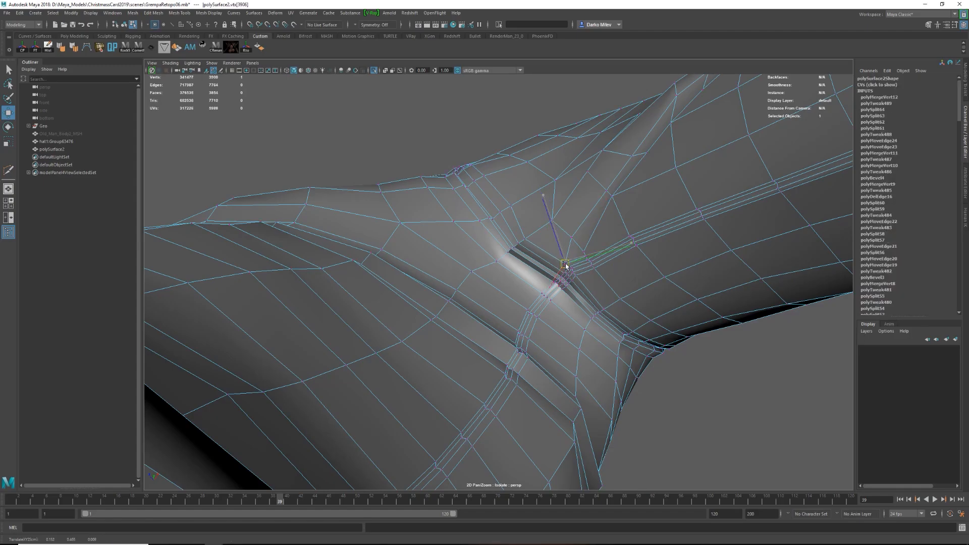
Cut a connecting edge at the corner where the underarm seam meets the shoulder seam with Multi-Cut and check the smoothed sweater.
{"action": "key", "text": "ctrl+shift+x"}
{"action": "left_click", "coordinate": [626, 232], "text": "ctrl"}
{"action": "right_click_drag", "start_coordinate": [626, 232], "coordinate": [591, 266], "text": "alt"}
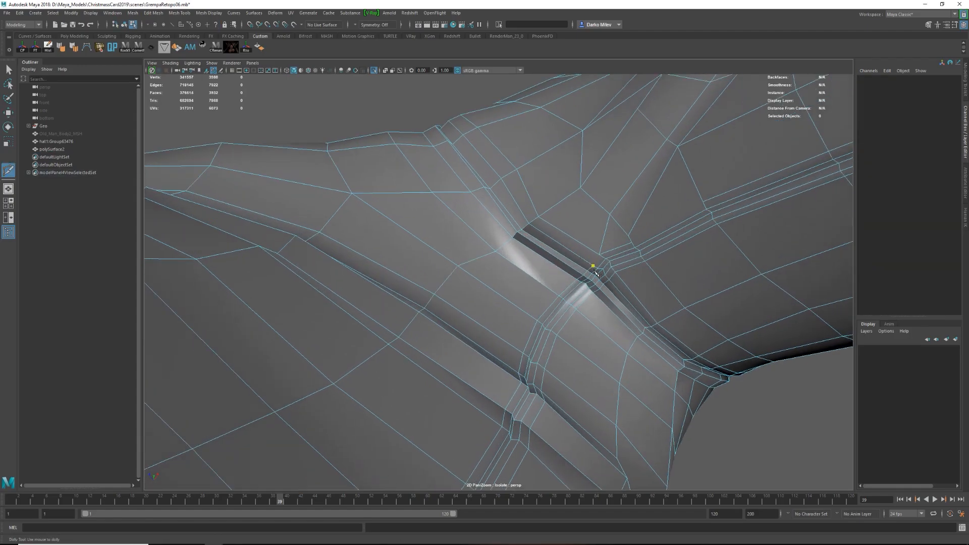
{"action": "left_click", "coordinate": [702, 199]}
{"action": "key", "text": "w"}
{"action": "key", "text": "3"}
{"action": "key", "text": "F8"}
{"action": "left_click", "coordinate": [684, 319]}
{"action": "right_click_drag", "start_coordinate": [673, 249], "coordinate": [644, 276], "text": "alt"}
{"action": "left_click_drag", "start_coordinate": [644, 277], "coordinate": [429, 328], "text": "alt"}
{"action": "left_click", "coordinate": [512, 275]}
Cut a short row of edges from the upper sleeve across the shoulder seam above the armpit with Multi-Cut.
{"action": "key", "text": "1"}
{"action": "left_click_drag", "start_coordinate": [513, 274], "coordinate": [722, 306], "text": "alt"}
{"action": "right_click_drag", "start_coordinate": [545, 294], "coordinate": [601, 209], "text": "alt"}
{"action": "key", "text": "y"}
{"action": "left_click", "coordinate": [533, 223]}
{"action": "left_click", "coordinate": [564, 215]}
{"action": "left_click", "coordinate": [587, 209]}
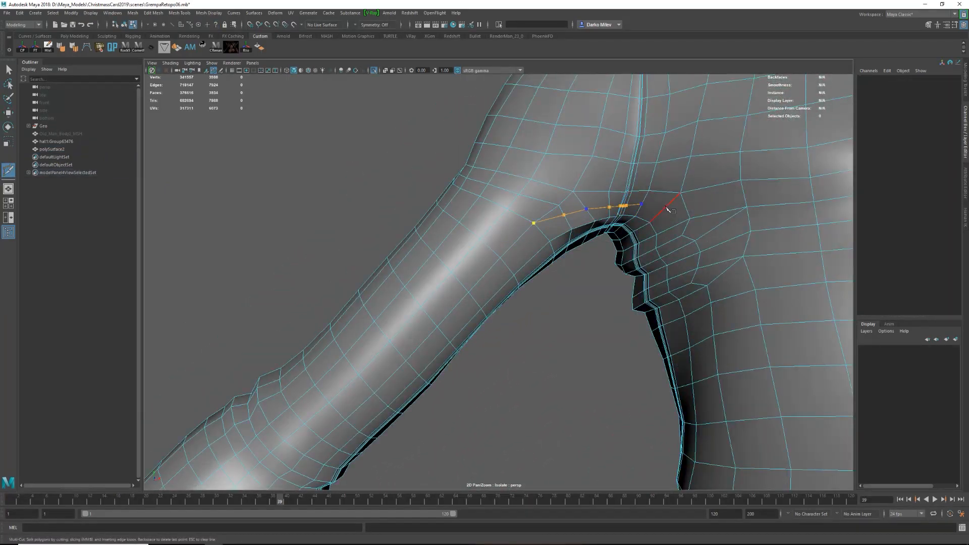
Move the newly cut edges above the armpit to form a crease and preview the smoothed sweater.
{"action": "key", "text": "w"}
{"action": "key", "text": "F10"}
{"action": "double_click", "coordinate": [564, 215]}
{"action": "left_click_drag", "start_coordinate": [563, 214], "coordinate": [548, 217], "text": "alt"}
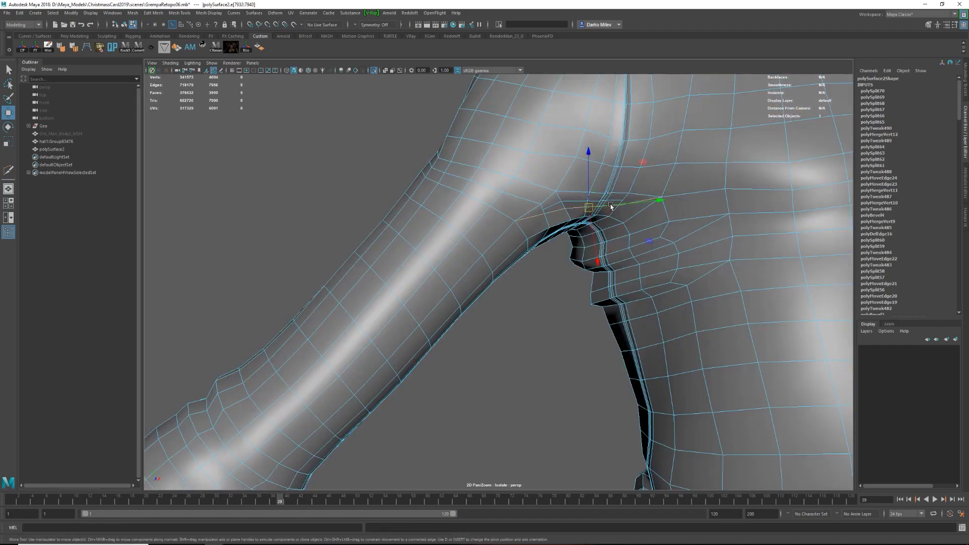
{"action": "left_click_drag", "start_coordinate": [607, 208], "coordinate": [556, 222], "text": "alt"}
{"action": "left_click_drag", "start_coordinate": [552, 242], "coordinate": [547, 232]}
{"action": "key", "text": "3"}
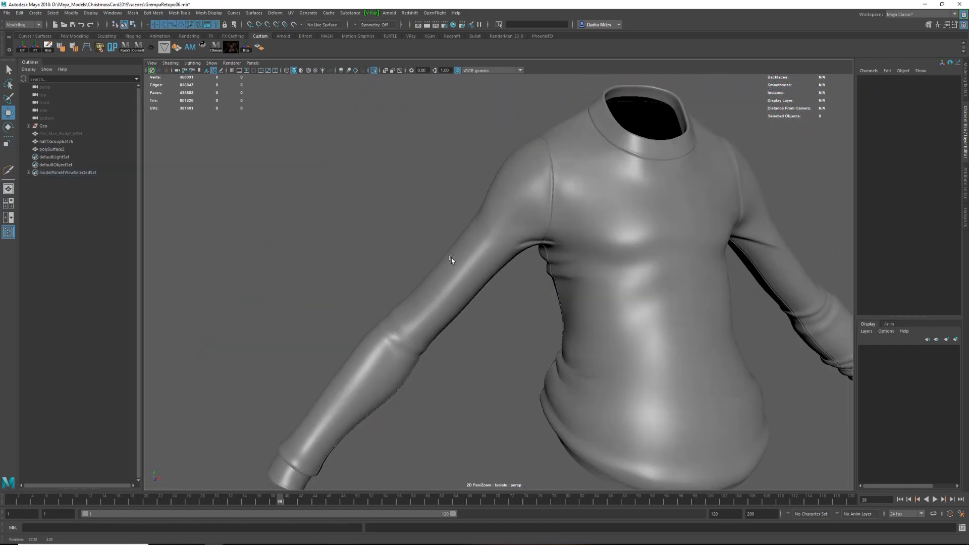
Cut a second row of edges across the shoulder seam, between the first crease and the underarm seam.
{"action": "left_click", "coordinate": [477, 262]}
{"action": "key", "text": "1"}
{"action": "left_click_drag", "start_coordinate": [478, 263], "coordinate": [494, 244], "text": "alt"}
{"action": "right_click_drag", "start_coordinate": [493, 244], "coordinate": [457, 245], "text": "shift"}
{"action": "left_click", "coordinate": [447, 266]}
{"action": "left_click", "coordinate": [486, 255]}
{"action": "left_click", "coordinate": [506, 249]}
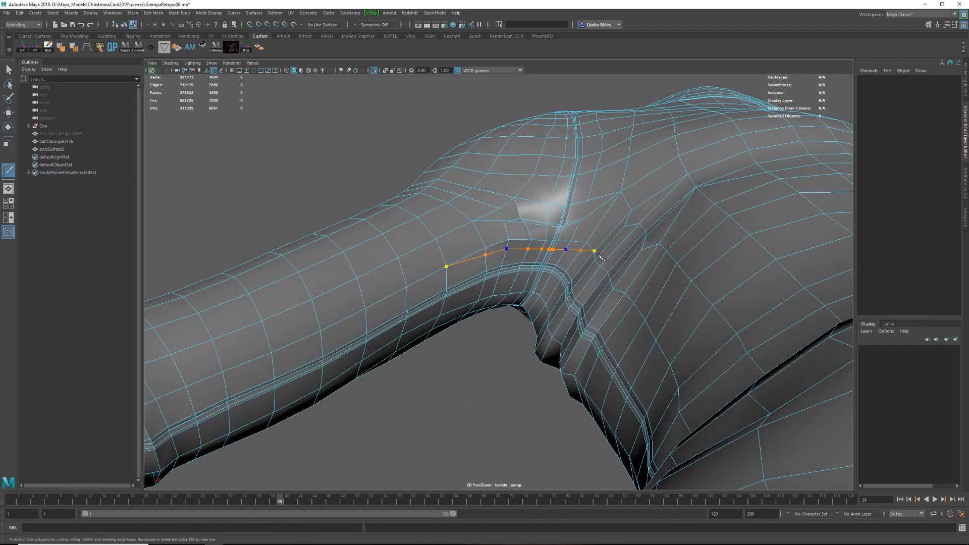
{"action": "left_click", "coordinate": [588, 244]}
{"action": "left_click_drag", "start_coordinate": [542, 273], "coordinate": [520, 259], "text": "alt"}
Shift the second row's edges to shape another armpit crease and check the smoothed result.
{"action": "key", "text": "w"}
{"action": "double_click", "coordinate": [526, 222]}
{"action": "left_click_drag", "start_coordinate": [526, 223], "coordinate": [558, 222], "text": "alt"}
{"action": "left_click", "coordinate": [505, 302]}
{"action": "key", "text": "3"}
{"action": "left_click_drag", "start_coordinate": [535, 288], "coordinate": [495, 308], "text": "alt"}
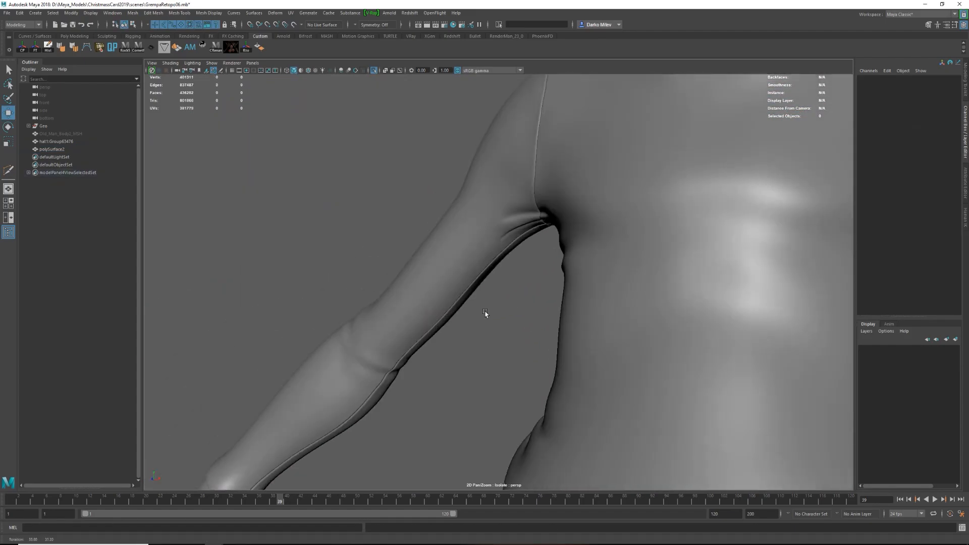
Adjust the edges between the armpit creases on the upper sleeve and check the folds in smooth preview.
{"action": "right_click_drag", "start_coordinate": [495, 309], "coordinate": [548, 302], "text": "alt"}
{"action": "left_click", "coordinate": [556, 297]}
{"action": "key", "text": "1"}
{"action": "key", "text": "F10"}
{"action": "double_click", "coordinate": [513, 284]}
{"action": "left_click_drag", "start_coordinate": [455, 301], "coordinate": [513, 286], "text": "alt"}
{"action": "right_click_drag", "start_coordinate": [513, 285], "coordinate": [530, 283], "text": "alt"}
{"action": "left_click_drag", "start_coordinate": [406, 282], "coordinate": [402, 320]}
{"action": "key", "text": "3"}
{"action": "mouse_move", "coordinate": [402, 320]}
{"action": "right_mouse_down", "text": "alt"}
{"action": "mouse_move", "coordinate": [502, 275]}
{"action": "mouse_move", "coordinate": [431, 324]}
{"action": "mouse_move", "coordinate": [404, 325]}
{"action": "right_mouse_up", "text": "alt"}
{"action": "left_click", "coordinate": [502, 274]}
{"action": "key", "text": "1"}
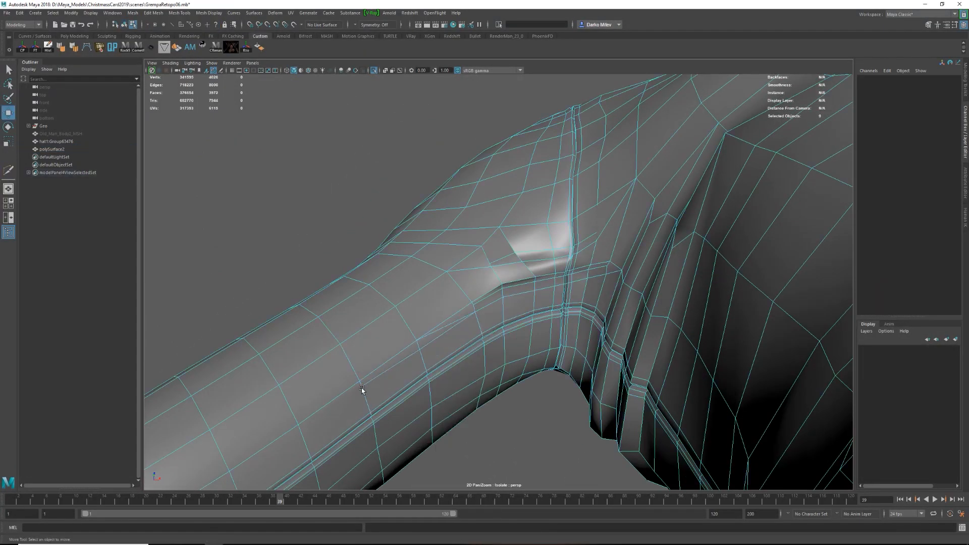
Clean up the sleeve end of the armpit crease by merging a vertex, recutting the connecting edge and repositioning its vertex.
{"action": "key", "text": "F9"}
{"action": "left_click_drag", "start_coordinate": [350, 372], "coordinate": [372, 396]}
{"action": "right_click_drag", "start_coordinate": [372, 393], "coordinate": [410, 362], "text": "shift"}
{"action": "right_click_drag", "start_coordinate": [435, 332], "coordinate": [415, 341], "text": "shift"}
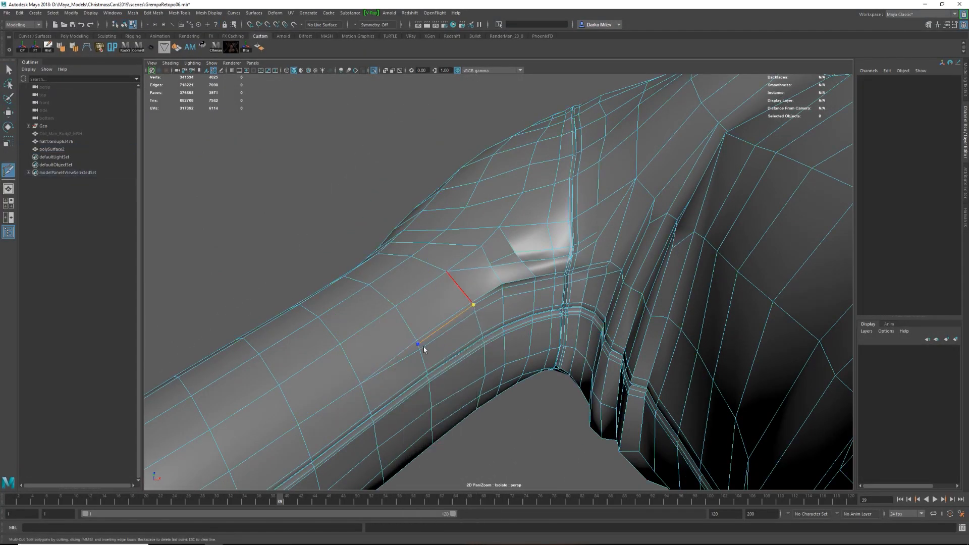
{"action": "key", "text": "Return"}
{"action": "key", "text": "w"}
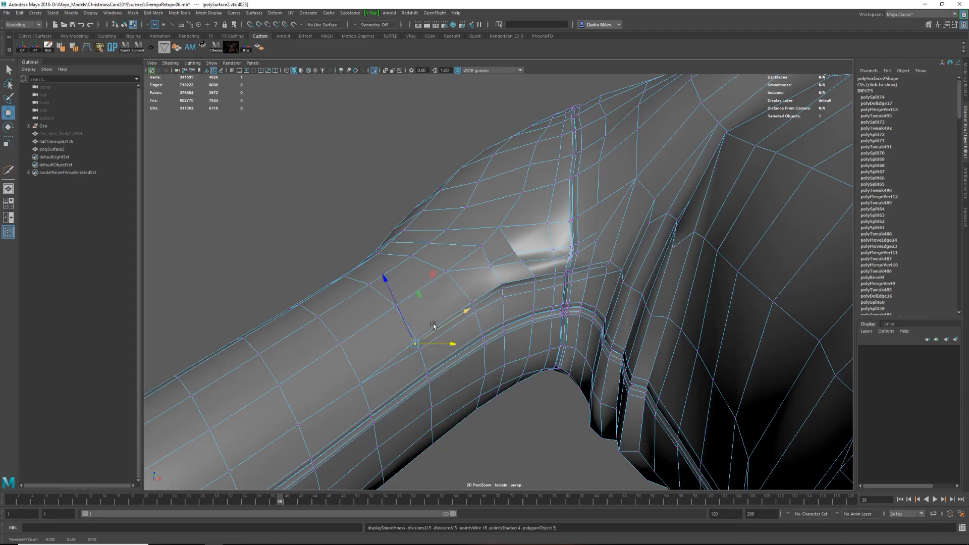
{"action": "right_click_drag", "start_coordinate": [433, 332], "coordinate": [460, 306]}
Select edges across the front waist of the sweater and set the Move tool's transform constraint to Off.
{"action": "left_click", "coordinate": [353, 202]}
{"action": "right_click_drag", "start_coordinate": [555, 305], "coordinate": [471, 304], "text": "alt"}
{"action": "left_click_drag", "start_coordinate": [471, 304], "coordinate": [616, 308], "text": "alt"}
{"action": "left_click", "coordinate": [504, 346]}
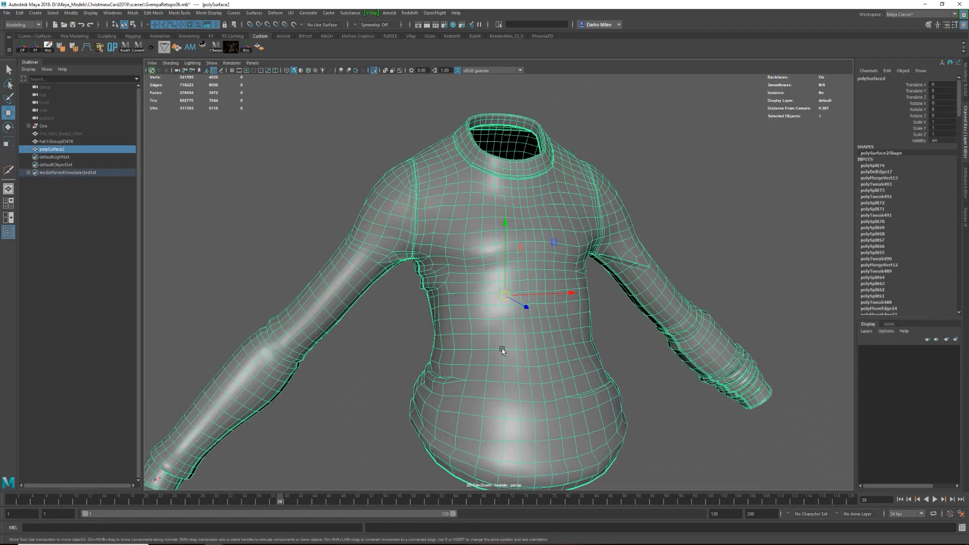
{"action": "left_click_drag", "start_coordinate": [504, 346], "coordinate": [474, 344], "text": "alt"}
{"action": "right_click_drag", "start_coordinate": [474, 344], "coordinate": [474, 317]}
{"action": "left_click", "coordinate": [468, 339]}
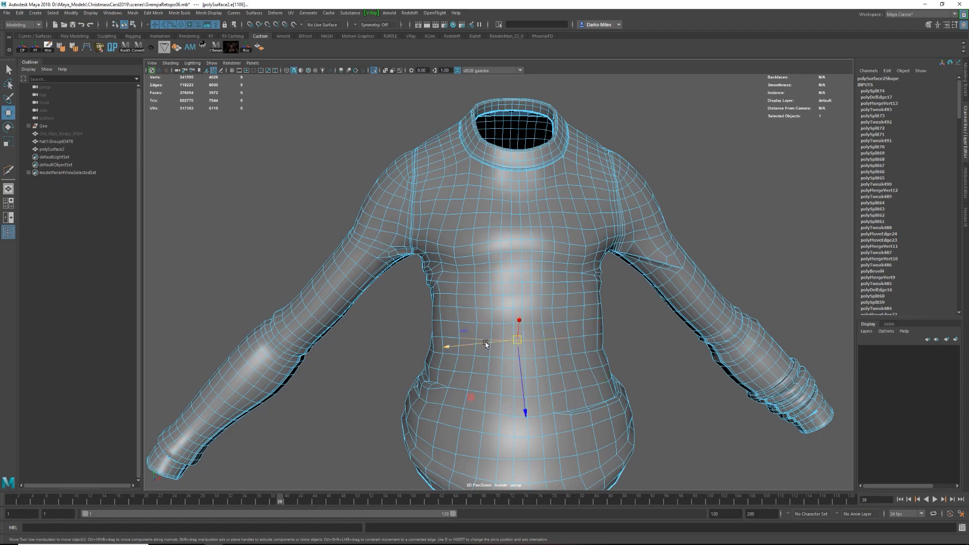
{"action": "left_click_drag", "start_coordinate": [488, 344], "coordinate": [486, 333], "text": "alt"}
{"action": "double_click", "coordinate": [8, 113]}
{"action": "left_click", "coordinate": [153, 213]}
{"action": "key", "text": "e"}
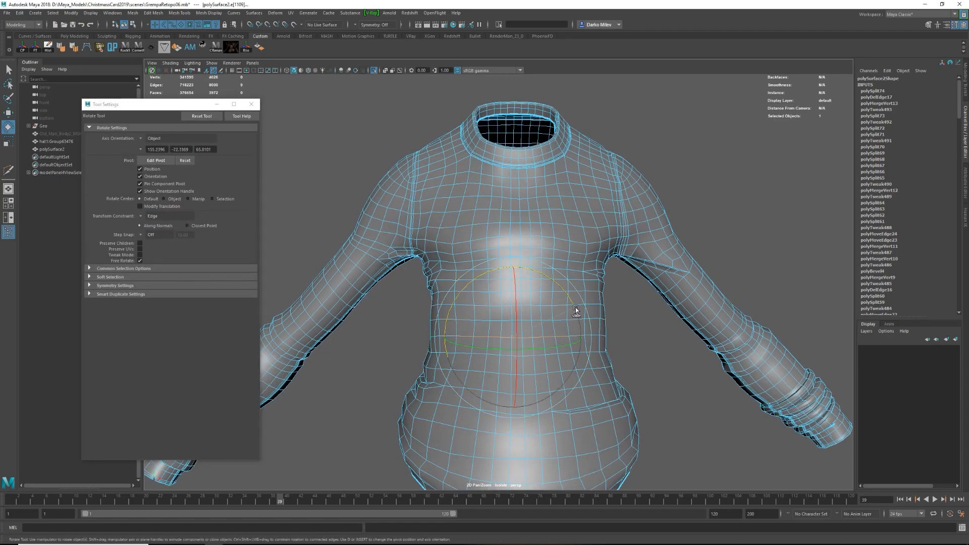
{"action": "left_click", "coordinate": [477, 359]}
{"action": "left_click", "coordinate": [580, 353]}
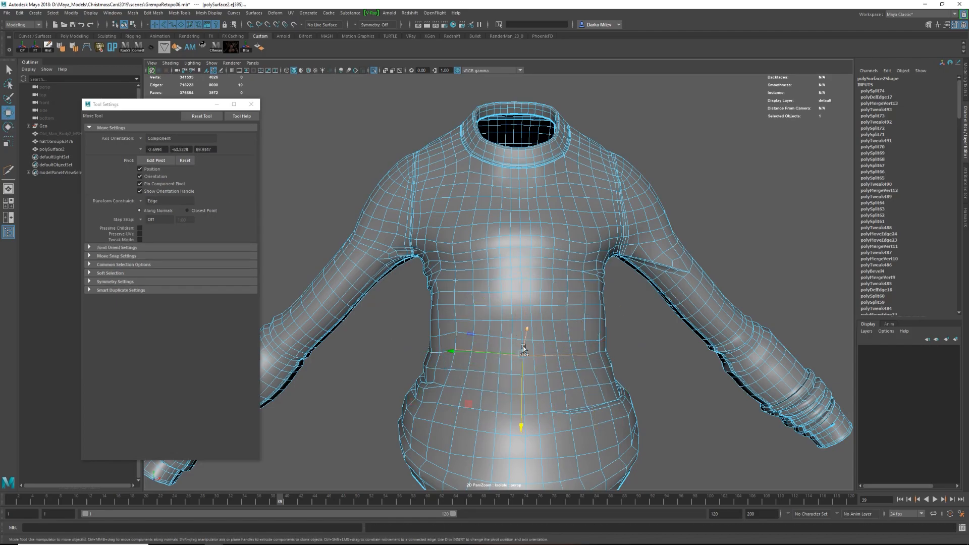
{"action": "left_click_drag", "start_coordinate": [523, 372], "coordinate": [462, 335], "text": "alt"}
{"action": "left_click", "coordinate": [141, 201]}
{"action": "left_click", "coordinate": [153, 204]}
Cut a new row of edges across the front waist of the sweater with Multi-Cut.
{"action": "right_click_drag", "start_coordinate": [462, 335], "coordinate": [485, 321]}
{"action": "left_click", "coordinate": [470, 335]}
{"action": "right_click_drag", "start_coordinate": [470, 337], "coordinate": [446, 326], "text": "shift"}
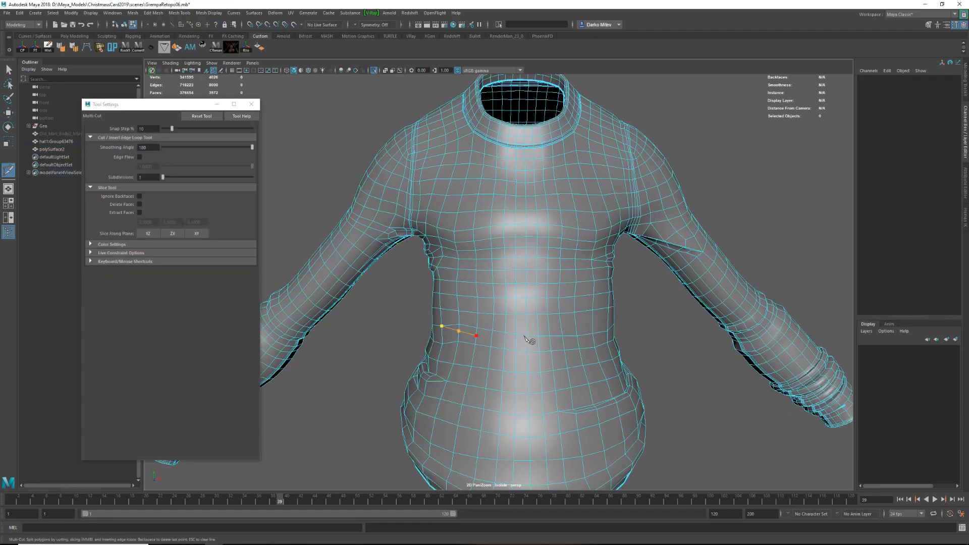
{"action": "left_click_drag", "start_coordinate": [580, 344], "coordinate": [556, 345], "text": "alt"}
{"action": "left_click", "coordinate": [600, 338]}
{"action": "right_click", "coordinate": [601, 335]}
{"action": "right_click_drag", "start_coordinate": [514, 302], "coordinate": [555, 309], "text": "alt"}
Select the new waist edges and move them to start a fold across the belly.
{"action": "key", "text": "w"}
{"action": "mouse_move", "coordinate": [457, 343]}
{"action": "left_mouse_down", "text": "alt"}
{"action": "mouse_move", "coordinate": [427, 333]}
{"action": "mouse_move", "coordinate": [472, 353]}
{"action": "left_mouse_up", "text": "alt"}
{"action": "double_click", "coordinate": [469, 352]}
{"action": "key", "text": "ctrl+z"}
{"action": "left_click_drag", "start_coordinate": [450, 345], "coordinate": [535, 361]}
{"action": "left_click", "coordinate": [520, 366], "text": "ctrl"}
{"action": "left_click", "coordinate": [480, 364], "text": "ctrl"}
Leave component editing and exit the isolated view to show the whole character.
{"action": "mouse_move", "coordinate": [607, 335]}
{"action": "left_mouse_down"}
{"action": "mouse_move", "coordinate": [614, 336]}
{"action": "mouse_move", "coordinate": [597, 349]}
{"action": "left_mouse_up"}
{"action": "key", "text": "F8"}
{"action": "right_click_drag", "start_coordinate": [559, 364], "coordinate": [558, 345]}
{"action": "left_click_drag", "start_coordinate": [550, 348], "coordinate": [515, 345], "text": "alt"}
{"action": "double_click", "coordinate": [521, 344]}
{"action": "key", "text": "ctrl+1"}
Examine the waist fold and the sweater's fit on the whole character from several sides.
{"action": "left_click_drag", "start_coordinate": [421, 342], "coordinate": [439, 363], "text": "alt"}
{"action": "key", "text": "F8"}
{"action": "left_click_drag", "start_coordinate": [605, 361], "coordinate": [705, 363], "text": "alt"}
{"action": "right_click_drag", "start_coordinate": [545, 353], "coordinate": [510, 353]}
{"action": "left_click_drag", "start_coordinate": [506, 350], "coordinate": [530, 361], "text": "alt"}
{"action": "left_click_drag", "start_coordinate": [435, 333], "coordinate": [535, 374]}
{"action": "right_click_drag", "start_coordinate": [580, 323], "coordinate": [500, 323], "text": "alt"}
{"action": "right_click_drag", "start_coordinate": [494, 202], "coordinate": [545, 328], "text": "alt"}
{"action": "left_click_drag", "start_coordinate": [455, 303], "coordinate": [549, 277], "text": "alt"}
{"action": "left_click_drag", "start_coordinate": [551, 317], "coordinate": [553, 319]}
{"action": "left_click_drag", "start_coordinate": [535, 323], "coordinate": [448, 335], "text": "alt"}
Reposition the waist fold's edges along the belly in side view and check the sweater on the character.
{"action": "key", "text": "F8"}
{"action": "left_click", "coordinate": [656, 323]}
{"action": "right_click_drag", "start_coordinate": [631, 323], "coordinate": [573, 298], "text": "alt"}
{"action": "left_click", "coordinate": [526, 303]}
{"action": "left_click_drag", "start_coordinate": [574, 299], "coordinate": [510, 322], "text": "alt"}
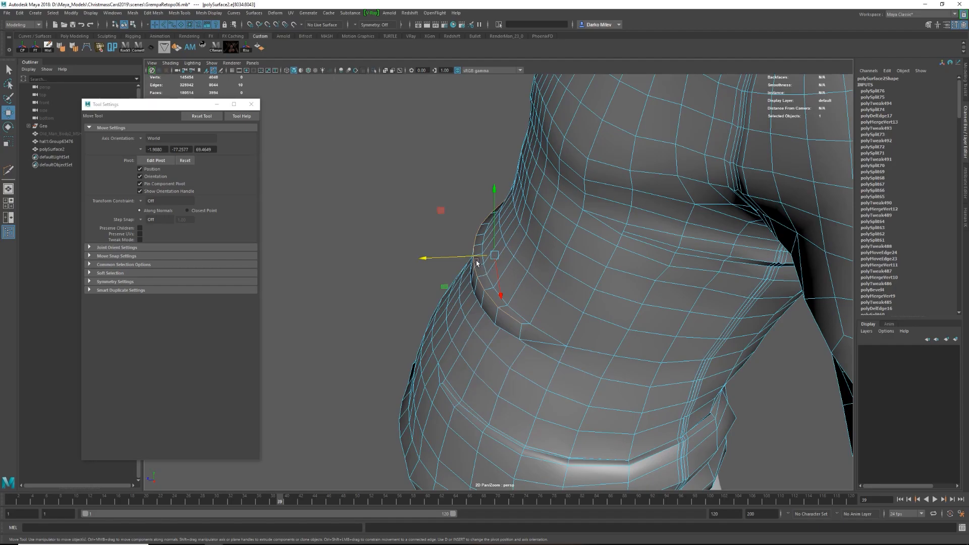
{"action": "left_click_drag", "start_coordinate": [474, 277], "coordinate": [487, 275], "text": "alt"}
{"action": "left_click_drag", "start_coordinate": [488, 265], "coordinate": [595, 277]}
{"action": "key", "text": "F8"}
{"action": "left_click", "coordinate": [718, 280]}
{"action": "right_click_drag", "start_coordinate": [707, 283], "coordinate": [504, 293], "text": "alt"}
{"action": "left_click_drag", "start_coordinate": [406, 294], "coordinate": [528, 314], "text": "alt"}
{"action": "left_click", "coordinate": [485, 273]}
Adjust the back of the shoulder by moving a vertex with soft selection.
{"action": "key", "text": "F8"}
{"action": "right_click_drag", "start_coordinate": [454, 323], "coordinate": [520, 323], "text": "alt"}
{"action": "left_click", "coordinate": [500, 245]}
{"action": "left_click_drag", "start_coordinate": [505, 283], "coordinate": [454, 242], "text": "alt"}
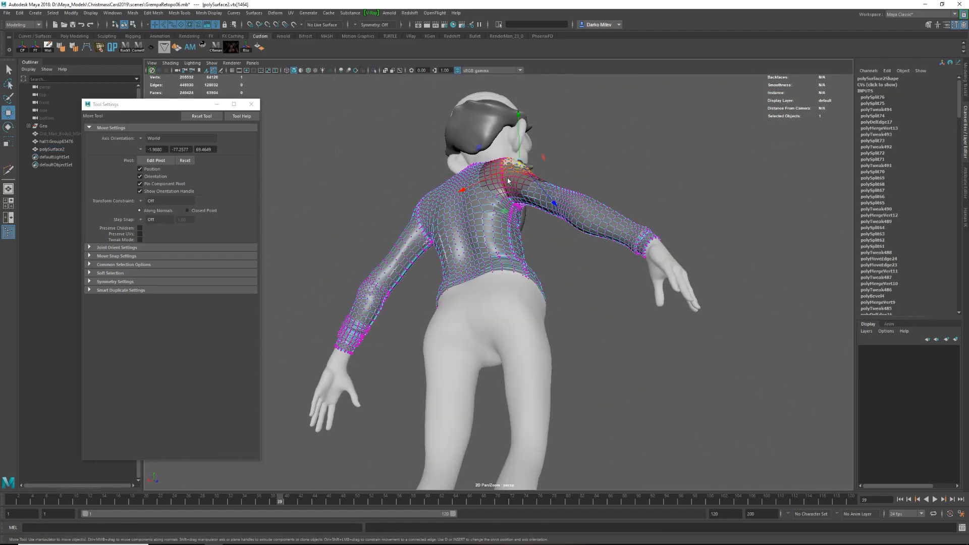
{"action": "right_click_drag", "start_coordinate": [479, 303], "coordinate": [550, 308], "text": "alt"}
{"action": "left_click_drag", "start_coordinate": [523, 227], "coordinate": [520, 232]}
{"action": "left_click_drag", "start_coordinate": [656, 315], "coordinate": [428, 334], "text": "alt"}
{"action": "key", "text": "F8"}
{"action": "left_click", "coordinate": [428, 333]}
Move the collar's upper edges along the component axis to adjust the collar's fit around the neck.
{"action": "right_click_drag", "start_coordinate": [429, 333], "coordinate": [575, 303], "text": "alt"}
{"action": "left_click", "coordinate": [578, 297]}
{"action": "key", "text": "F8"}
{"action": "left_click_drag", "start_coordinate": [580, 288], "coordinate": [673, 165], "text": "alt"}
{"action": "left_click", "coordinate": [600, 307]}
{"action": "key", "text": "F8"}
{"action": "left_click", "coordinate": [672, 202]}
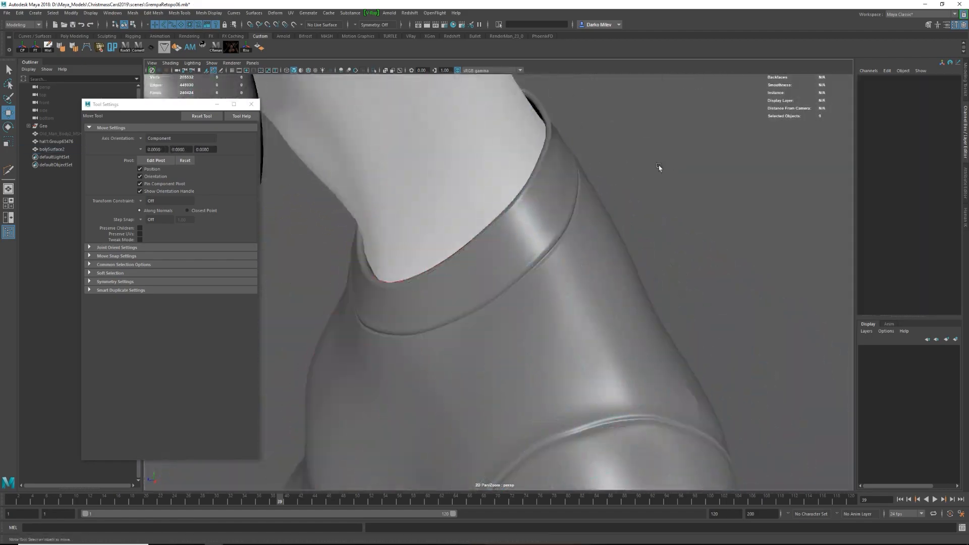
{"action": "left_click", "coordinate": [567, 233]}
{"action": "key", "text": "1"}
{"action": "left_click", "coordinate": [525, 203]}
{"action": "left_click_drag", "start_coordinate": [555, 217], "coordinate": [483, 227], "text": "alt"}
{"action": "left_click_drag", "start_coordinate": [529, 173], "coordinate": [580, 164], "text": "alt"}
{"action": "left_click_drag", "start_coordinate": [589, 152], "coordinate": [580, 160]}
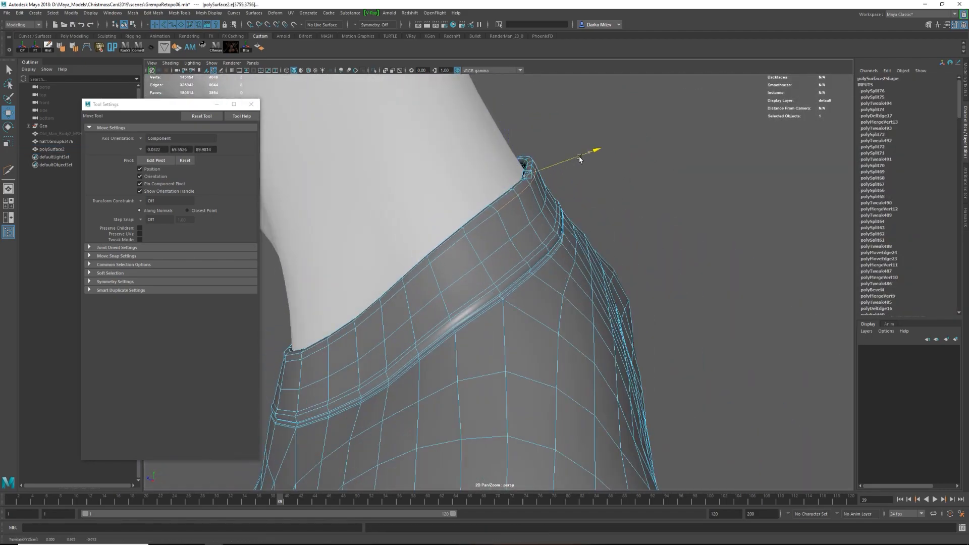
Check the smoothed collar and sweater on the whole character and save the scene.
{"action": "key", "text": "3"}
{"action": "key", "text": "F8"}
{"action": "left_click", "coordinate": [631, 176]}
{"action": "right_click_drag", "start_coordinate": [616, 202], "coordinate": [508, 232], "text": "alt"}
{"action": "left_click_drag", "start_coordinate": [508, 231], "coordinate": [388, 239], "text": "alt"}
{"action": "right_click_drag", "start_coordinate": [717, 303], "coordinate": [663, 306], "text": "alt"}
{"action": "middle_click_drag", "start_coordinate": [664, 306], "coordinate": [659, 280], "text": "alt"}
Cut new edges across the sweater's sleeve fold beside the armpit with the Multi-Cut tool.
{"action": "left_click", "coordinate": [608, 303]}
{"action": "key", "text": "1"}
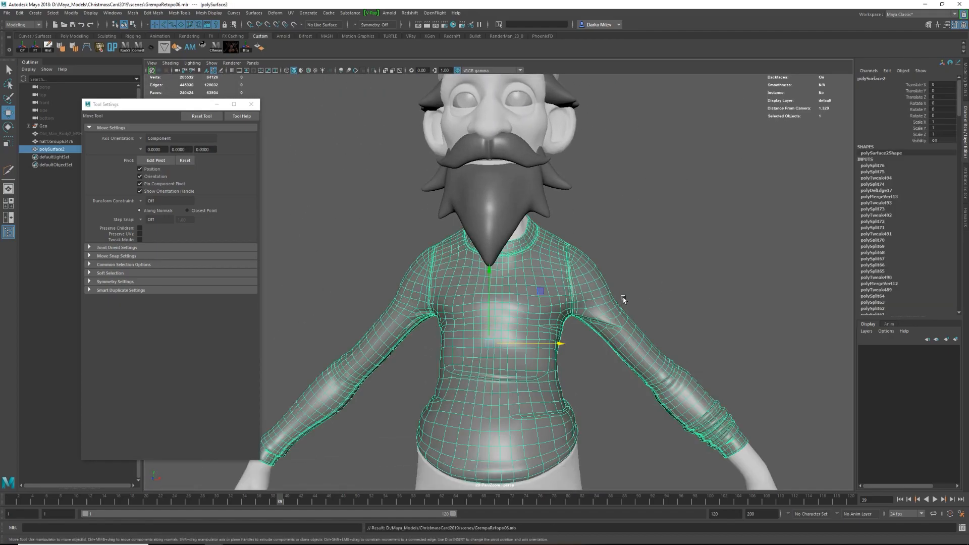
{"action": "right_click_drag", "start_coordinate": [623, 301], "coordinate": [645, 366], "text": "alt"}
{"action": "middle_click_drag", "start_coordinate": [644, 365], "coordinate": [504, 343], "text": "alt"}
{"action": "right_click_drag", "start_coordinate": [474, 302], "coordinate": [475, 263], "text": "alt"}
{"action": "key", "text": "y"}
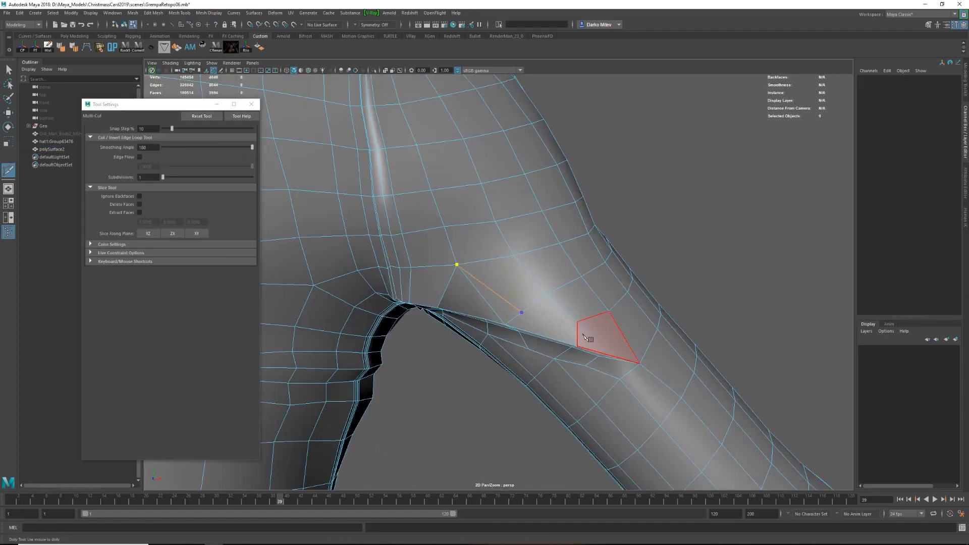
{"action": "left_click_drag", "start_coordinate": [538, 324], "coordinate": [535, 298], "text": "alt"}
{"action": "double_click", "coordinate": [453, 337]}
Move an edge of the armpit fold along its component axis to shape the crease on the smoothed sweater.
{"action": "key", "text": "3"}
{"action": "key", "text": "F8"}
{"action": "key", "text": "F8"}
{"action": "left_click", "coordinate": [722, 216]}
{"action": "right_click_drag", "start_coordinate": [707, 227], "coordinate": [621, 243], "text": "alt"}
{"action": "key", "text": "ctrl+z"}
{"action": "right_click_drag", "start_coordinate": [505, 282], "coordinate": [566, 298], "text": "alt"}
{"action": "key", "text": "ctrl+z"}
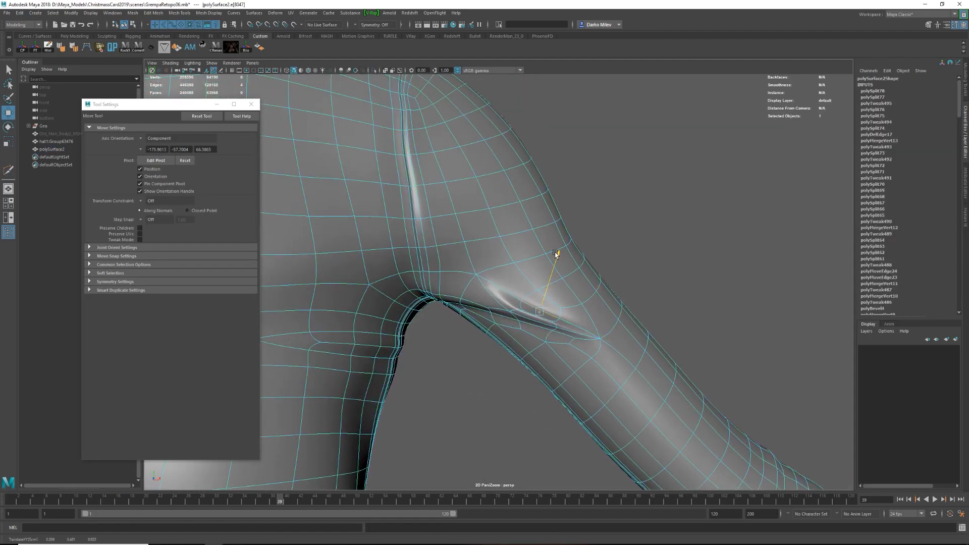
{"action": "left_click_drag", "start_coordinate": [556, 277], "coordinate": [558, 272]}
{"action": "left_click_drag", "start_coordinate": [558, 272], "coordinate": [563, 369], "text": "alt"}
Examine the smoothed armpit crease and sleeve from several angles.
{"action": "key", "text": "F8"}
{"action": "left_click", "coordinate": [689, 216]}
{"action": "right_click_drag", "start_coordinate": [689, 216], "coordinate": [604, 250], "text": "alt"}
{"action": "left_click_drag", "start_coordinate": [604, 250], "coordinate": [560, 288], "text": "alt"}
{"action": "right_click_drag", "start_coordinate": [559, 288], "coordinate": [530, 293], "text": "alt"}
{"action": "middle_click_drag", "start_coordinate": [530, 294], "coordinate": [592, 301], "text": "alt"}
{"action": "right_click_drag", "start_coordinate": [592, 301], "coordinate": [759, 313], "text": "alt"}
{"action": "left_click", "coordinate": [759, 313]}
{"action": "left_click", "coordinate": [752, 306], "text": "shift"}
{"action": "left_click_drag", "start_coordinate": [752, 306], "coordinate": [527, 308], "text": "alt"}
Refine the armpit crease by repositioning its components and undo the unwanted move.
{"action": "key", "text": "F8"}
{"action": "right_click_drag", "start_coordinate": [527, 307], "coordinate": [559, 297], "text": "alt"}
{"action": "left_click", "coordinate": [532, 317]}
{"action": "left_click_drag", "start_coordinate": [558, 297], "coordinate": [622, 395], "text": "alt"}
{"action": "key", "text": "ctrl+z"}
{"action": "left_click", "coordinate": [623, 395]}
{"action": "right_click_drag", "start_coordinate": [622, 396], "coordinate": [590, 379], "text": "alt"}
Inspect the sweater's fit on the whole character from the back and the front.
{"action": "left_click_drag", "start_coordinate": [591, 378], "coordinate": [788, 398], "text": "alt"}
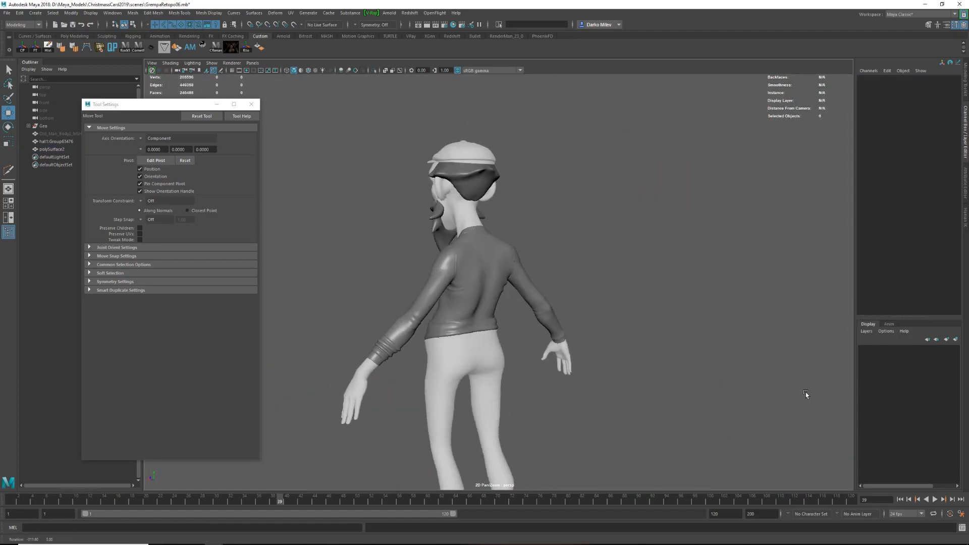
{"action": "right_click_drag", "start_coordinate": [596, 398], "coordinate": [647, 425], "text": "alt"}
{"action": "left_click_drag", "start_coordinate": [647, 425], "coordinate": [540, 353], "text": "alt"}
{"action": "right_click_drag", "start_coordinate": [540, 353], "coordinate": [508, 325], "text": "alt"}
{"action": "left_click_drag", "start_coordinate": [508, 325], "coordinate": [537, 349], "text": "alt"}
{"action": "middle_click_drag", "start_coordinate": [538, 348], "coordinate": [582, 249], "text": "alt"}
{"action": "left_click_drag", "start_coordinate": [582, 249], "coordinate": [576, 246], "text": "alt"}
{"action": "left_click", "coordinate": [576, 245]}
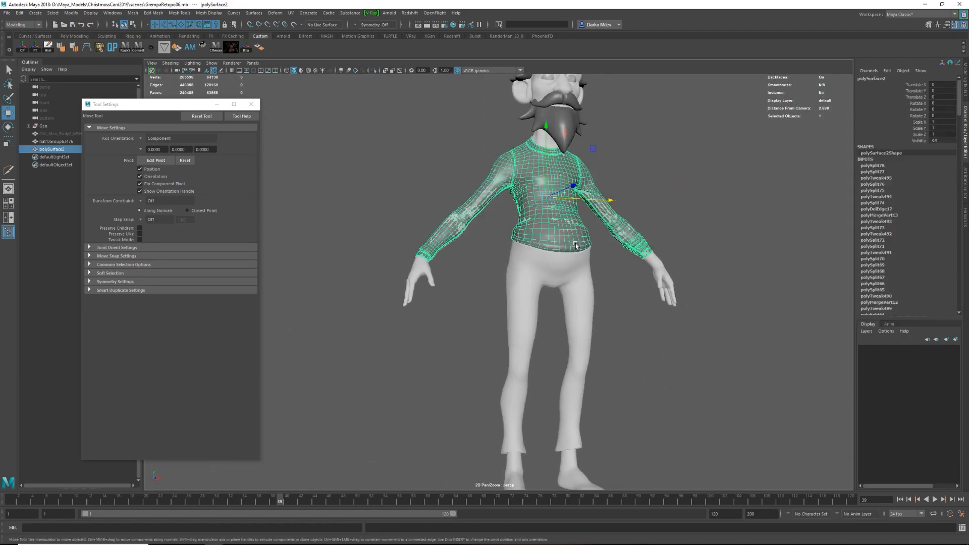
Delete an edge loop on the pants below the waist and select a neighbouring loop.
{"action": "right_click_drag", "start_coordinate": [521, 303], "coordinate": [529, 358]}
{"action": "right_click_drag", "start_coordinate": [531, 451], "coordinate": [643, 448]}
{"action": "right_click_drag", "start_coordinate": [535, 323], "coordinate": [606, 349], "text": "alt"}
{"action": "middle_click_drag", "start_coordinate": [606, 348], "coordinate": [485, 262], "text": "alt"}
{"action": "left_click_drag", "start_coordinate": [485, 262], "coordinate": [461, 250], "text": "alt"}
{"action": "left_click_drag", "start_coordinate": [698, 300], "coordinate": [428, 303], "text": "alt"}
{"action": "key", "text": "ctrl+Delete"}
{"action": "double_click", "coordinate": [495, 310]}
{"action": "left_click_drag", "start_coordinate": [156, 104], "coordinate": [83, 92]}
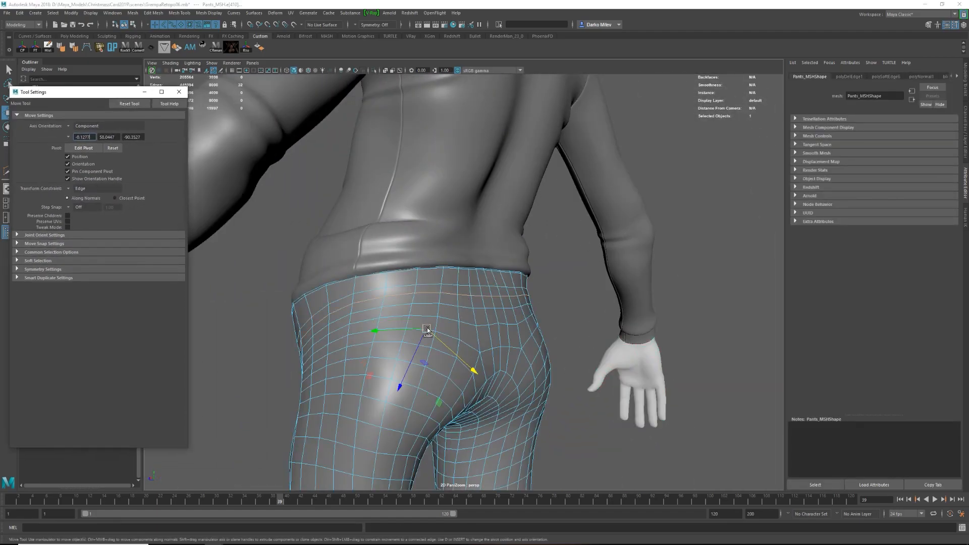
Slide the pants' upper edge loops along the surface to even out the spacing below the waist.
{"action": "mouse_move", "coordinate": [464, 309]}
{"action": "left_mouse_down", "text": "alt"}
{"action": "mouse_move", "coordinate": [496, 288]}
{"action": "mouse_move", "coordinate": [465, 274]}
{"action": "mouse_move", "coordinate": [466, 320]}
{"action": "mouse_move", "coordinate": [483, 311]}
{"action": "left_mouse_up", "text": "alt"}
{"action": "key", "text": "e"}
{"action": "double_click", "coordinate": [465, 274]}
{"action": "key", "text": "F8"}
{"action": "right_click_drag", "start_coordinate": [482, 311], "coordinate": [458, 322], "text": "shift"}
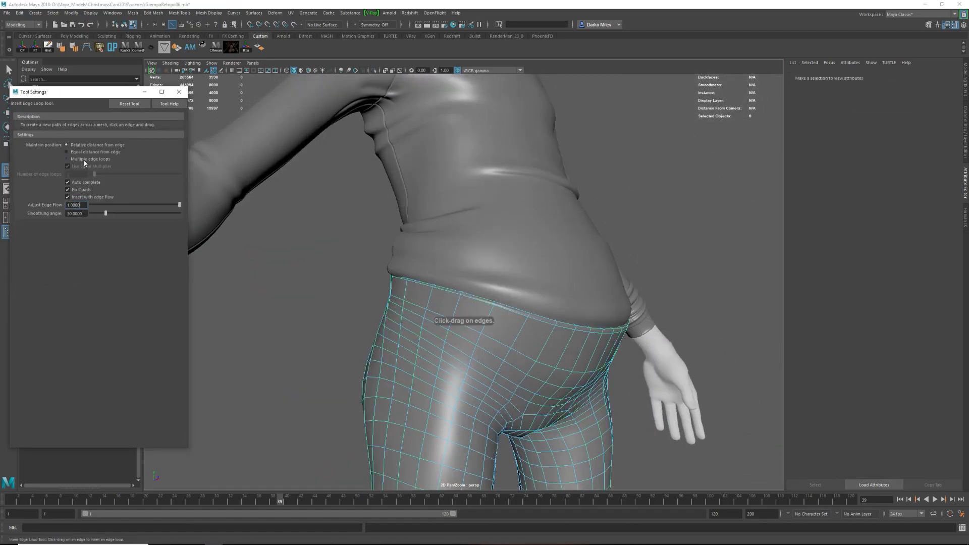
Delete an extra edge loop below the waist and insert a waistband loop at an equal distance from the edge.
{"action": "left_click_drag", "start_coordinate": [494, 328], "coordinate": [494, 329]}
{"action": "mouse_move", "coordinate": [495, 329]}
{"action": "left_mouse_down", "text": "alt"}
{"action": "mouse_move", "coordinate": [511, 339]}
{"action": "mouse_move", "coordinate": [493, 321]}
{"action": "left_mouse_up", "text": "alt"}
{"action": "key", "text": "w"}
{"action": "key", "text": "ctrl+Delete"}
{"action": "key", "text": "F8"}
{"action": "right_click_drag", "start_coordinate": [469, 313], "coordinate": [449, 322], "text": "shift"}
{"action": "left_click", "coordinate": [534, 306]}
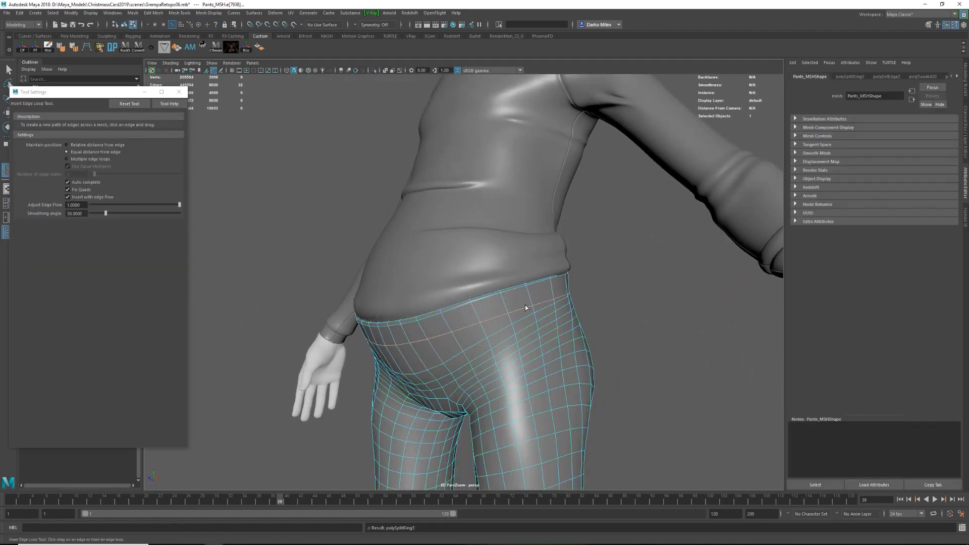
Insert support loops beside the waistband loop and scale the middle loop to form a seam.
{"action": "left_click_drag", "start_coordinate": [525, 305], "coordinate": [540, 309], "text": "alt"}
{"action": "right_click_drag", "start_coordinate": [536, 302], "coordinate": [443, 406], "text": "alt"}
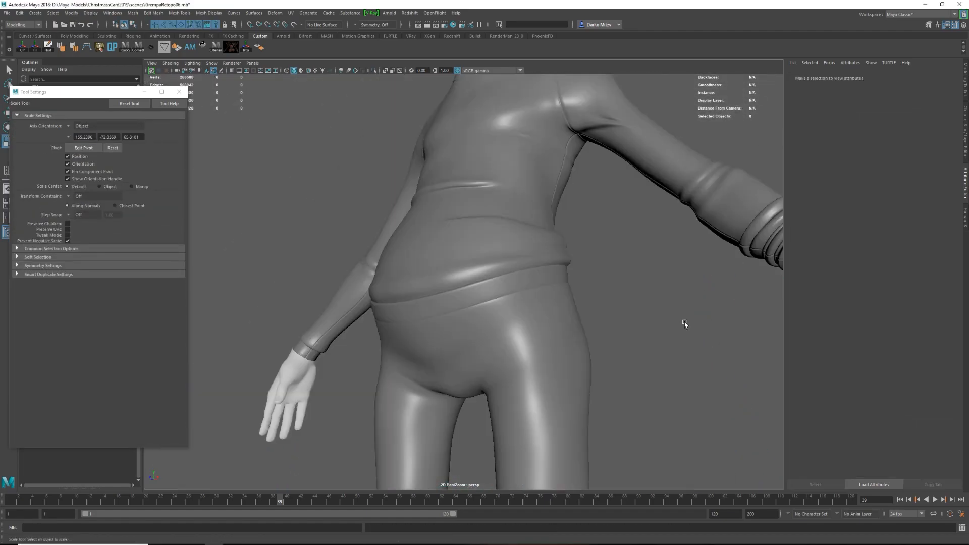
{"action": "right_click_drag", "start_coordinate": [683, 325], "coordinate": [528, 352], "text": "alt"}
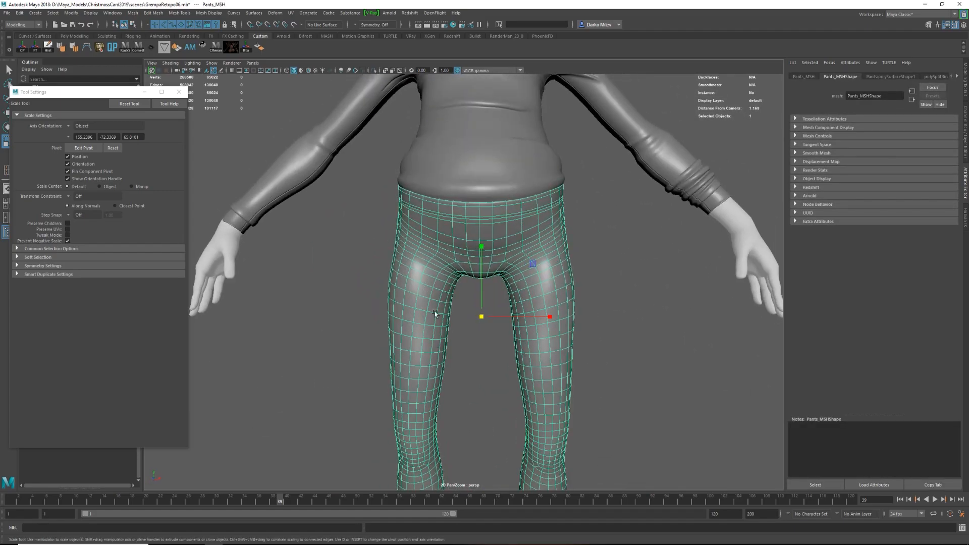
{"action": "right_click_drag", "start_coordinate": [435, 313], "coordinate": [475, 303], "text": "alt"}
{"action": "right_click_drag", "start_coordinate": [476, 301], "coordinate": [509, 272]}
{"action": "left_click_drag", "start_coordinate": [438, 233], "coordinate": [484, 264]}
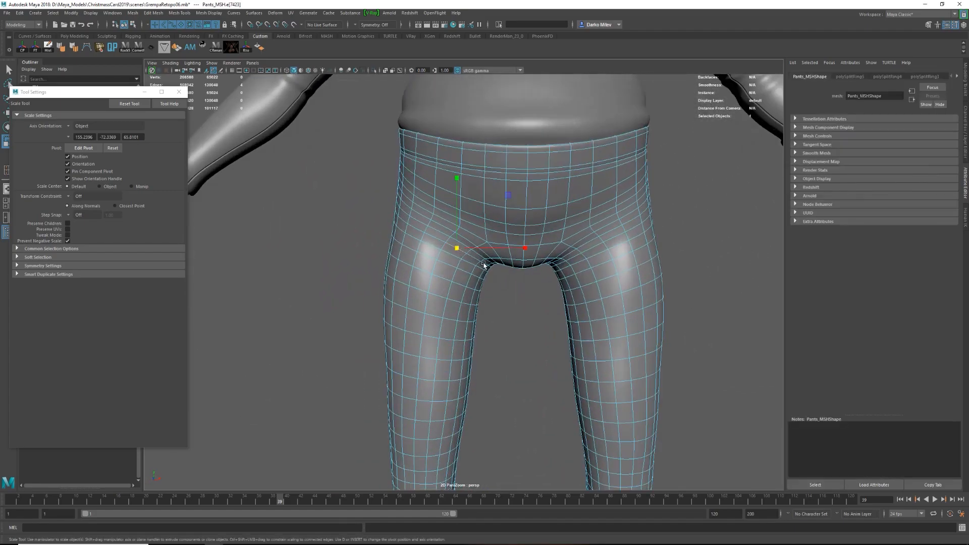
Reshape the front of the pants around the crotch by moving edges with soft selection.
{"action": "key", "text": "w"}
{"action": "right_click_drag", "start_coordinate": [484, 264], "coordinate": [467, 270], "text": "alt"}
{"action": "key", "text": "b"}
{"action": "left_click_drag", "start_coordinate": [444, 270], "coordinate": [399, 269]}
{"action": "left_click_drag", "start_coordinate": [475, 265], "coordinate": [477, 267]}
{"action": "left_click_drag", "start_coordinate": [476, 267], "coordinate": [483, 274], "text": "alt"}
{"action": "right_click_drag", "start_coordinate": [487, 306], "coordinate": [516, 267]}
{"action": "left_click", "coordinate": [325, 289]}
{"action": "left_click_drag", "start_coordinate": [447, 283], "coordinate": [515, 254], "text": "alt"}
{"action": "left_click", "coordinate": [478, 237]}
Apply Edit Edge Flow to the edge loops across the hips and front of the pants.
{"action": "key", "text": "1"}
{"action": "right_click_drag", "start_coordinate": [478, 237], "coordinate": [479, 211]}
{"action": "double_click", "coordinate": [518, 183]}
{"action": "right_click_drag", "start_coordinate": [519, 170], "coordinate": [514, 246], "text": "shift"}
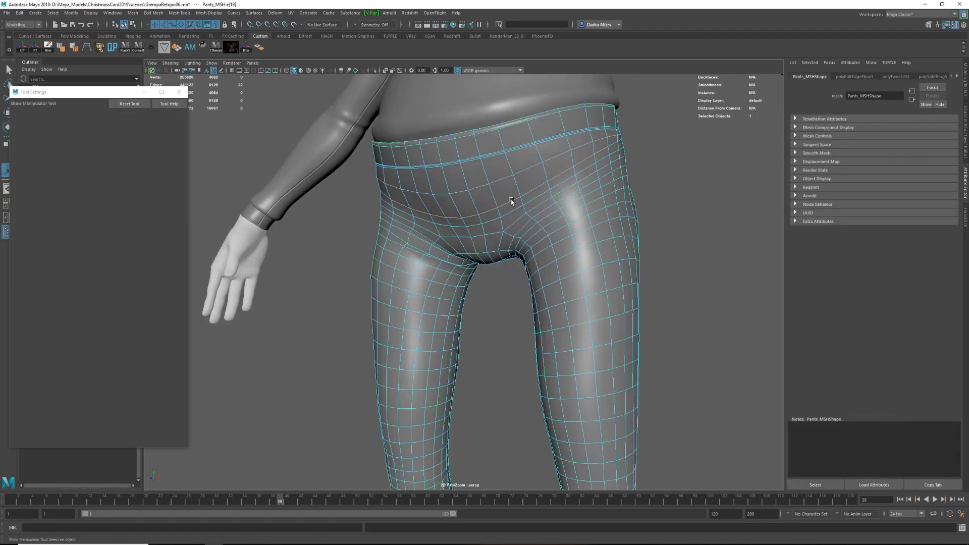
{"action": "left_click_drag", "start_coordinate": [513, 202], "coordinate": [468, 203], "text": "alt"}
{"action": "double_click", "coordinate": [427, 245]}
{"action": "left_click_drag", "start_coordinate": [414, 238], "coordinate": [396, 228], "text": "alt"}
{"action": "key", "text": "g"}
{"action": "left_click_drag", "start_coordinate": [466, 225], "coordinate": [424, 224], "text": "alt"}
{"action": "right_click_drag", "start_coordinate": [424, 223], "coordinate": [454, 194]}
Examine the smoothed pants and waistband seam up close and on the whole character.
{"action": "key", "text": "3"}
{"action": "scroll", "coordinate": [469, 227], "scroll_direction": "down", "scroll_amount": 4}
{"action": "left_click", "coordinate": [527, 232]}
{"action": "left_click_drag", "start_coordinate": [495, 231], "coordinate": [536, 301], "text": "alt"}
{"action": "scroll", "coordinate": [513, 233], "scroll_direction": "down", "scroll_amount": 5}
{"action": "scroll", "coordinate": [514, 233], "scroll_direction": "up", "scroll_amount": 5}
{"action": "left_click", "coordinate": [515, 232]}
{"action": "scroll", "coordinate": [560, 236], "scroll_direction": "down", "scroll_amount": 4}
{"action": "left_click", "coordinate": [561, 236]}
{"action": "scroll", "coordinate": [550, 222], "scroll_direction": "down", "scroll_amount": 3}
{"action": "scroll", "coordinate": [524, 216], "scroll_direction": "up", "scroll_amount": 4}
{"action": "scroll", "coordinate": [535, 261], "scroll_direction": "down", "scroll_amount": 5}
{"action": "scroll", "coordinate": [536, 301], "scroll_direction": "up", "scroll_amount": 5}
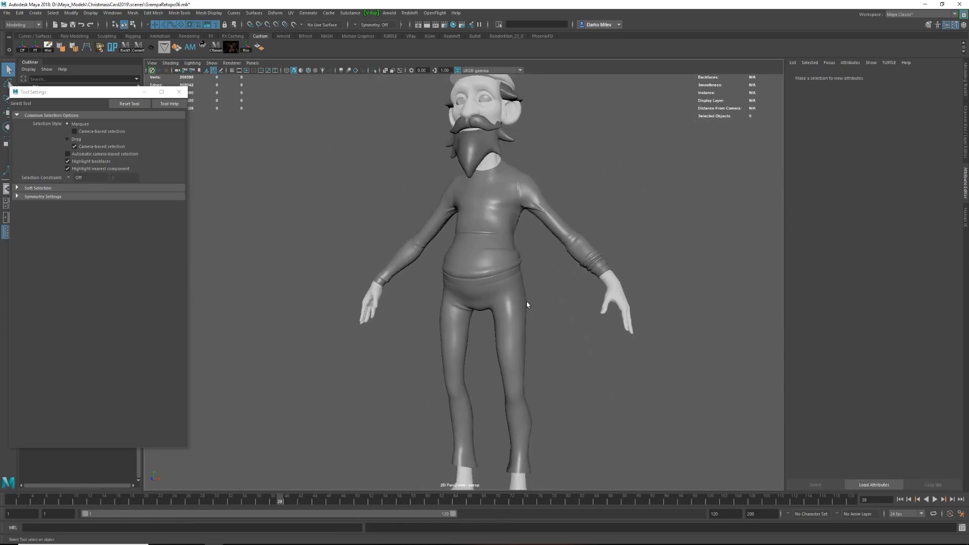
{"action": "scroll", "coordinate": [537, 301], "scroll_direction": "down", "scroll_amount": 4}
Display all objects with the default material and inspect the whole character from the back.
{"action": "left_click_drag", "start_coordinate": [596, 444], "coordinate": [404, 109]}
{"action": "right_click_drag", "start_coordinate": [485, 131], "coordinate": [489, 163]}
{"action": "right_click_drag", "start_coordinate": [543, 355], "coordinate": [541, 486]}
{"action": "left_click", "coordinate": [482, 347]}
{"action": "left_click_drag", "start_coordinate": [482, 346], "coordinate": [410, 157], "text": "alt"}
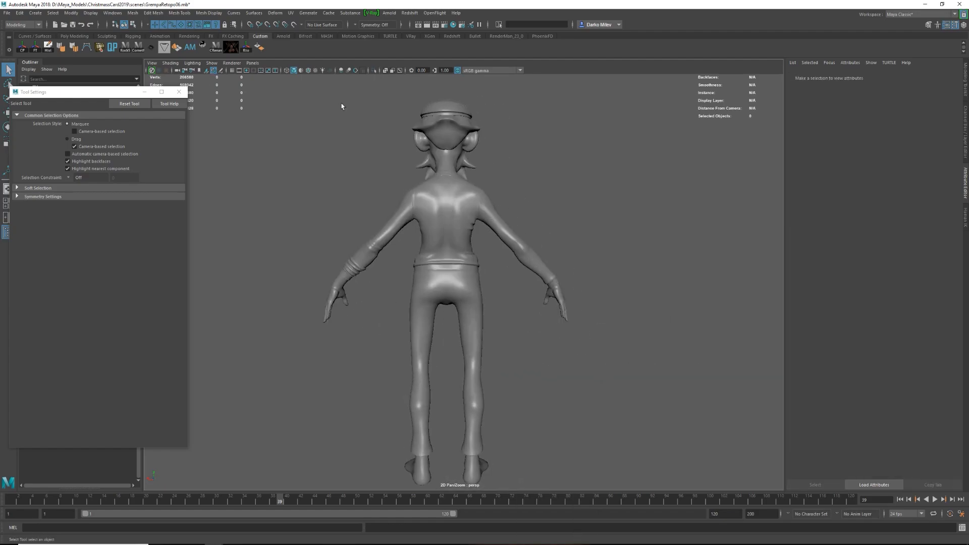
{"action": "left_click", "coordinate": [341, 71]}
{"action": "left_click_drag", "start_coordinate": [414, 222], "coordinate": [545, 242], "text": "alt"}
{"action": "middle_click_drag", "start_coordinate": [540, 323], "coordinate": [535, 263], "text": "alt"}
Isolate the pants in the viewport to work on their leg openings.
{"action": "scroll", "coordinate": [532, 273], "scroll_direction": "up", "scroll_amount": 4}
{"action": "left_click", "coordinate": [528, 290]}
{"action": "left_click_drag", "start_coordinate": [529, 291], "coordinate": [532, 354], "text": "alt"}
{"action": "middle_click_drag", "start_coordinate": [533, 353], "coordinate": [532, 238], "text": "alt"}
{"action": "left_click_drag", "start_coordinate": [531, 242], "coordinate": [568, 320], "text": "alt"}
{"action": "scroll", "coordinate": [580, 296], "scroll_direction": "up", "scroll_amount": 3}
{"action": "key", "text": "ctrl+1"}
{"action": "right_click_drag", "start_coordinate": [569, 320], "coordinate": [568, 282]}
{"action": "left_click_drag", "start_coordinate": [569, 283], "coordinate": [588, 229], "text": "alt"}
Select the edge loops around both leg openings and delete the pants' inner layer.
{"action": "double_click", "coordinate": [497, 193]}
{"action": "right_click_drag", "start_coordinate": [589, 229], "coordinate": [588, 347], "text": "shift"}
{"action": "left_click_drag", "start_coordinate": [588, 347], "coordinate": [561, 353], "text": "alt"}
{"action": "middle_click_drag", "start_coordinate": [560, 353], "coordinate": [584, 342], "text": "alt"}
{"action": "right_click_drag", "start_coordinate": [584, 341], "coordinate": [629, 146], "text": "alt"}
{"action": "double_click", "coordinate": [666, 372]}
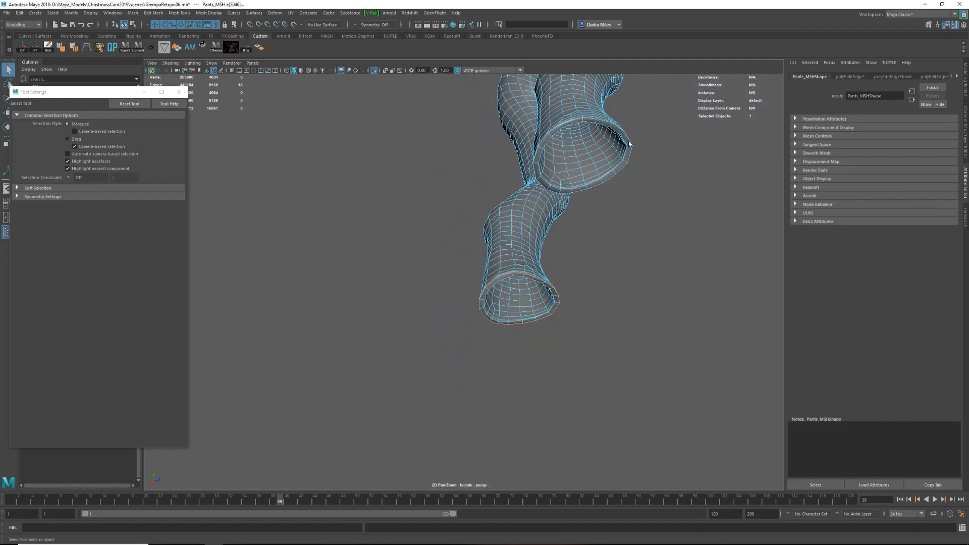
{"action": "right_click_drag", "start_coordinate": [619, 264], "coordinate": [620, 263], "text": "shift"}
{"action": "right_click_drag", "start_coordinate": [617, 144], "coordinate": [615, 175]}
{"action": "double_click", "coordinate": [619, 171]}
{"action": "key", "text": "Delete"}
Bring the rest of the character back into view, check the pants' fit, and save the scene.
{"action": "right_click_drag", "start_coordinate": [624, 212], "coordinate": [651, 192]}
{"action": "key", "text": "ctrl+1"}
{"action": "left_click_drag", "start_coordinate": [651, 193], "coordinate": [560, 337], "text": "alt"}
{"action": "right_click_drag", "start_coordinate": [551, 353], "coordinate": [581, 315]}
{"action": "key", "text": "w"}
{"action": "left_click_drag", "start_coordinate": [605, 323], "coordinate": [637, 328], "text": "alt"}
{"action": "left_click", "coordinate": [607, 339]}
{"action": "scroll", "coordinate": [607, 340], "scroll_direction": "down", "scroll_amount": 5}
{"action": "key", "text": "ctrl+s"}
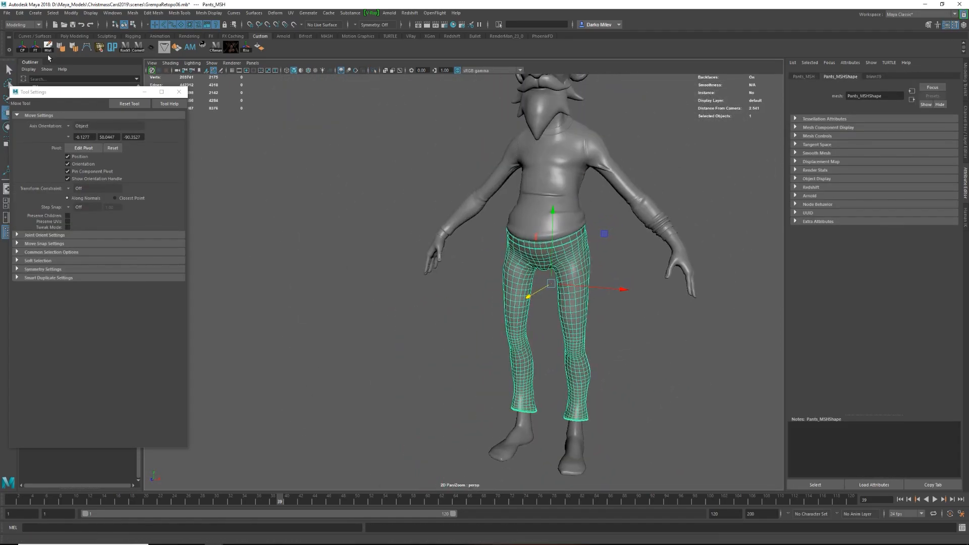
Paint-select a pocket-shaped patch of faces just below the waistband on the back of the pants, over the character's left buttock.
{"action": "scroll", "coordinate": [443, 305], "scroll_direction": "down", "scroll_amount": 3}
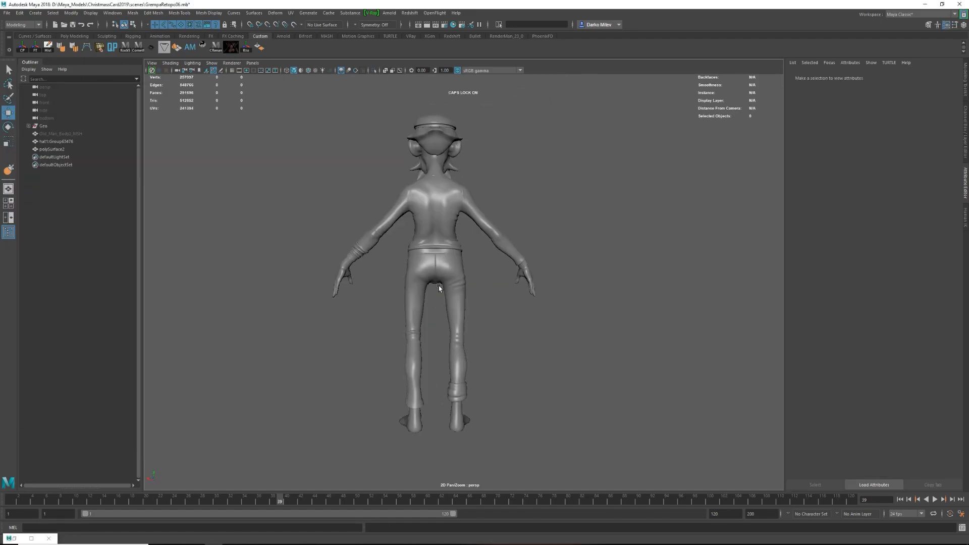
{"action": "scroll", "coordinate": [438, 286], "scroll_direction": "up", "scroll_amount": 5}
{"action": "left_click_drag", "start_coordinate": [454, 302], "coordinate": [480, 313], "text": "alt"}
{"action": "scroll", "coordinate": [497, 322], "scroll_direction": "up", "scroll_amount": 2}
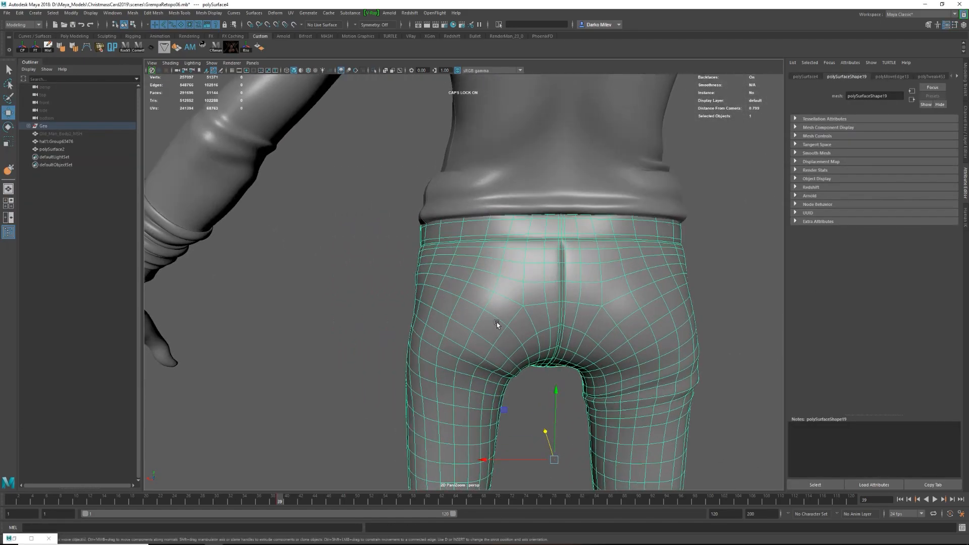
{"action": "left_click", "coordinate": [228, 202]}
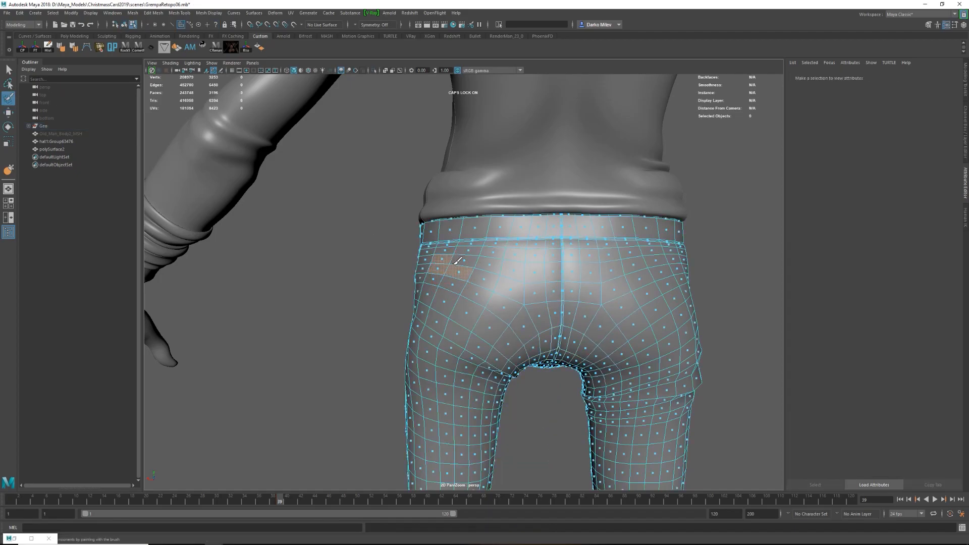
{"action": "key", "text": "w"}
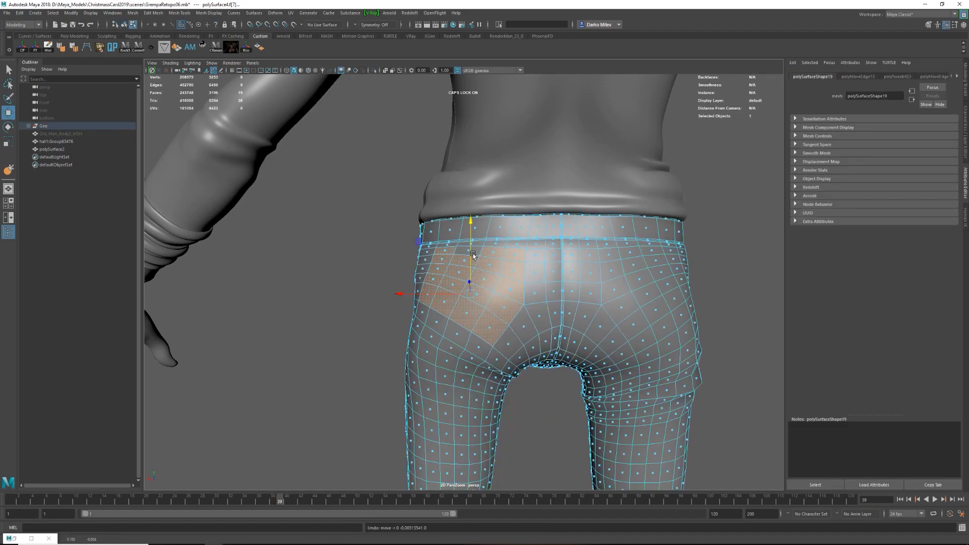
Make the selected back-pocket faces a separate piece and isolate it in the viewport for cutting.
{"action": "key", "text": "r"}
{"action": "key", "text": "4"}
{"action": "key", "text": "5"}
{"action": "key", "text": "w"}
{"action": "mouse_move", "coordinate": [474, 256]}
{"action": "left_mouse_down", "text": "alt"}
{"action": "mouse_move", "coordinate": [502, 259]}
{"action": "mouse_move", "coordinate": [478, 263]}
{"action": "left_mouse_up", "text": "alt"}
{"action": "key", "text": "t"}
{"action": "right_click_drag", "start_coordinate": [478, 264], "coordinate": [471, 397], "text": "shift"}
{"action": "key", "text": "q"}
{"action": "key", "text": "ctrl+1"}
{"action": "right_click_drag", "start_coordinate": [506, 274], "coordinate": [467, 273], "text": "shift"}
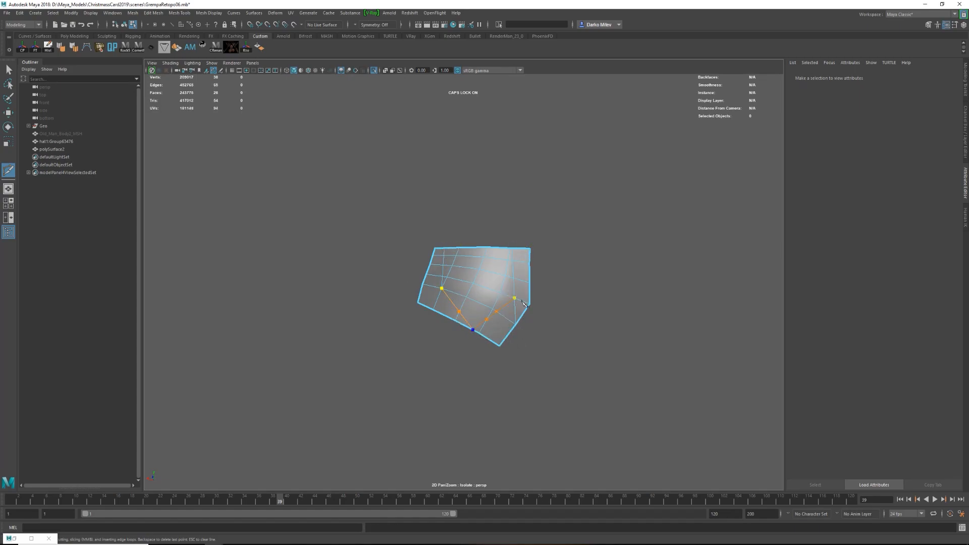
Finish cutting the pocket outline into the patch and delete the faces outside it.
{"action": "left_click", "coordinate": [512, 297]}
{"action": "key", "text": "w"}
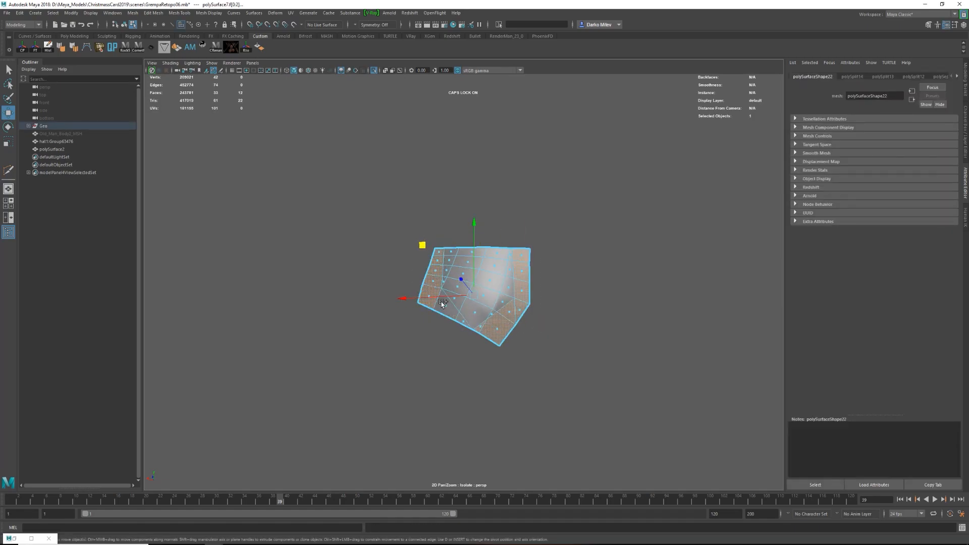
{"action": "key", "text": "Delete"}
Clean up the vertices at the pocket's two side corners so its lower outline runs straight to the point.
{"action": "right_click_drag", "start_coordinate": [462, 320], "coordinate": [452, 299]}
{"action": "scroll", "coordinate": [488, 290], "scroll_direction": "up", "scroll_amount": 2}
{"action": "scroll", "coordinate": [453, 299], "scroll_direction": "up", "scroll_amount": 8}
{"action": "left_click_drag", "start_coordinate": [373, 298], "coordinate": [409, 334]}
{"action": "right_click_drag", "start_coordinate": [411, 323], "coordinate": [414, 284], "text": "shift"}
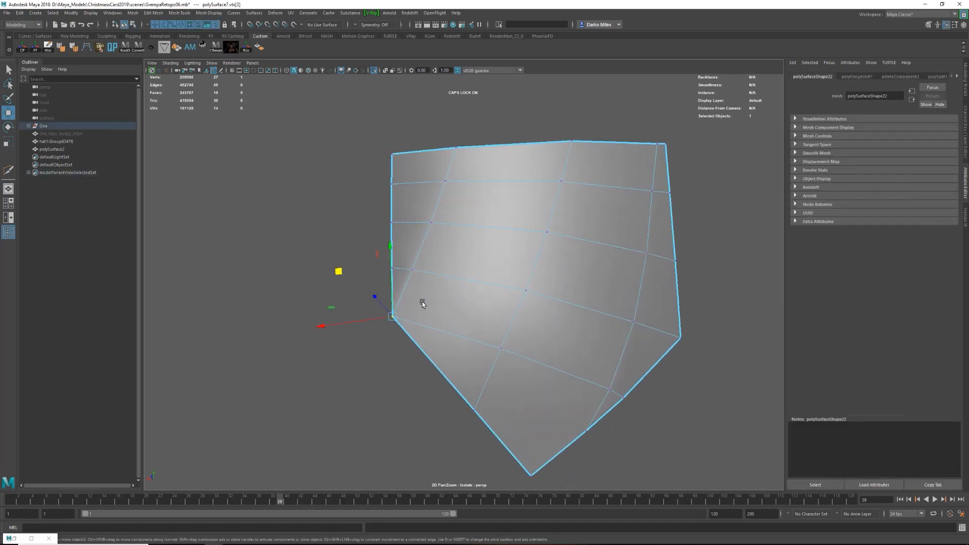
{"action": "right_click_drag", "start_coordinate": [609, 367], "coordinate": [586, 364], "text": "shift"}
{"action": "left_click_drag", "start_coordinate": [609, 389], "coordinate": [624, 399]}
{"action": "key", "text": "w"}
{"action": "right_click_drag", "start_coordinate": [560, 323], "coordinate": [585, 292]}
{"action": "right_click_drag", "start_coordinate": [580, 291], "coordinate": [476, 283], "text": "alt"}
Cut extra edges across the lower part of the pocket between its side corners and adjust the new inner vertices.
{"action": "key", "text": "ctrl+1"}
{"action": "left_click_drag", "start_coordinate": [476, 283], "coordinate": [452, 277], "text": "alt"}
{"action": "key", "text": "ctrl+1"}
{"action": "right_click_drag", "start_coordinate": [453, 277], "coordinate": [479, 293], "text": "alt"}
{"action": "right_click_drag", "start_coordinate": [459, 282], "coordinate": [428, 301], "text": "shift"}
{"action": "left_click", "coordinate": [427, 289], "text": "ctrl"}
{"action": "key", "text": "w"}
{"action": "right_click_drag", "start_coordinate": [440, 260], "coordinate": [441, 289]}
{"action": "key", "text": "F9"}
{"action": "left_click", "coordinate": [435, 290]}
{"action": "key", "text": "F8"}
{"action": "key", "text": "1"}
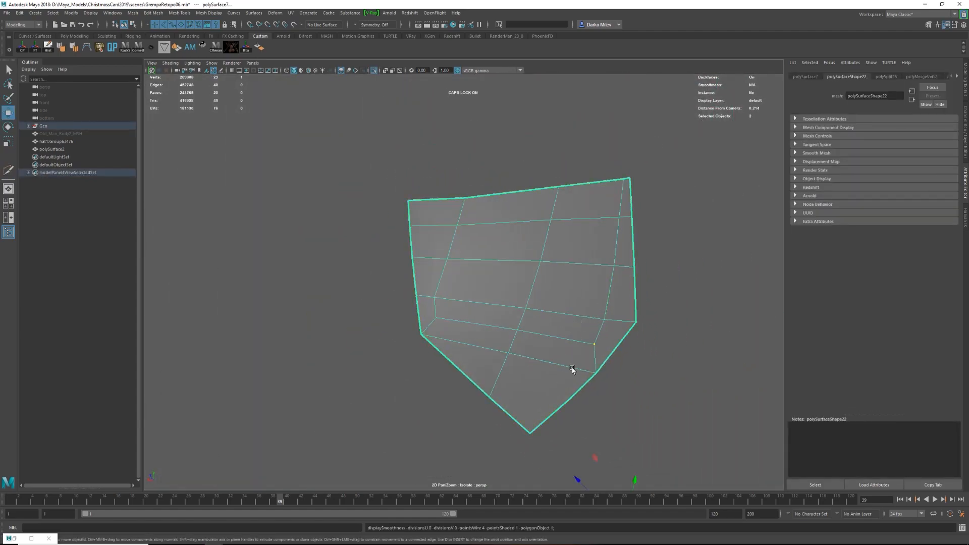
Add another edge row towards the pocket's lower point and reposition the border vertices to even out its shape.
{"action": "right_click_drag", "start_coordinate": [494, 339], "coordinate": [486, 339], "text": "shift"}
{"action": "left_click", "coordinate": [496, 380]}
{"action": "left_click", "coordinate": [571, 398]}
{"action": "key", "text": "w"}
{"action": "left_click_drag", "start_coordinate": [566, 282], "coordinate": [597, 233], "text": "alt"}
{"action": "right_click_drag", "start_coordinate": [597, 234], "coordinate": [502, 301], "text": "alt"}
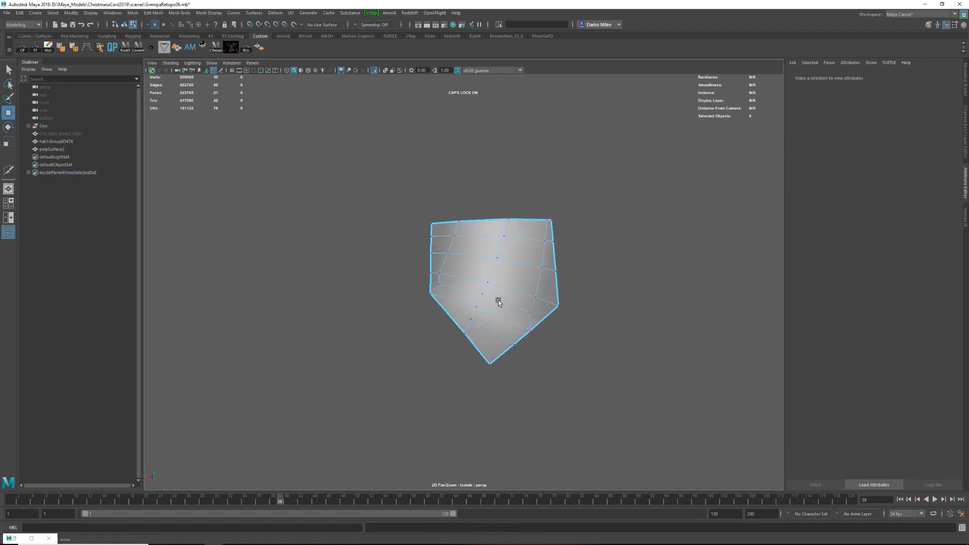
{"action": "key", "text": "F9"}
{"action": "left_click", "coordinate": [557, 307]}
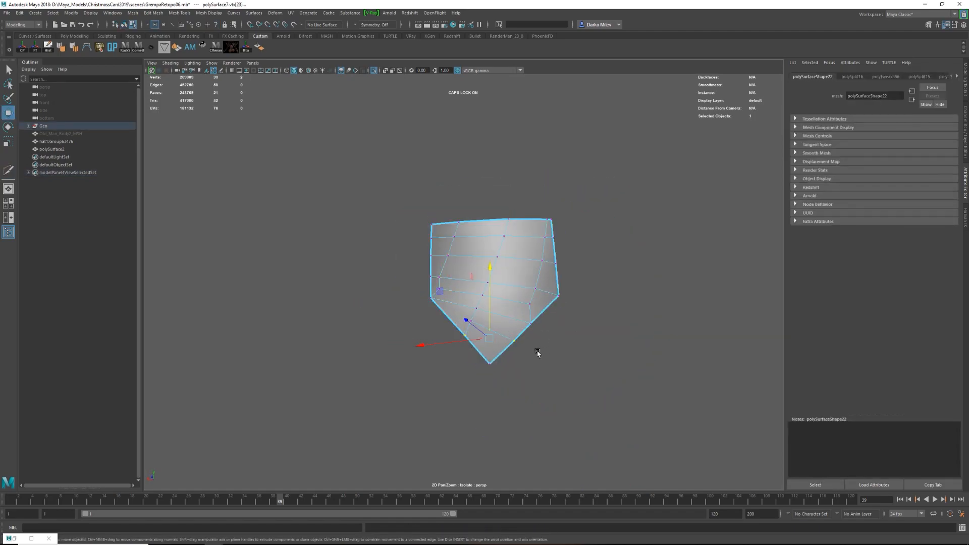
{"action": "left_click", "coordinate": [551, 219]}
{"action": "left_click_drag", "start_coordinate": [519, 334], "coordinate": [483, 244], "text": "alt"}
Extrude the pocket faces to give it thickness and cut support edge loops around its rim.
{"action": "key", "text": "ctrl+e"}
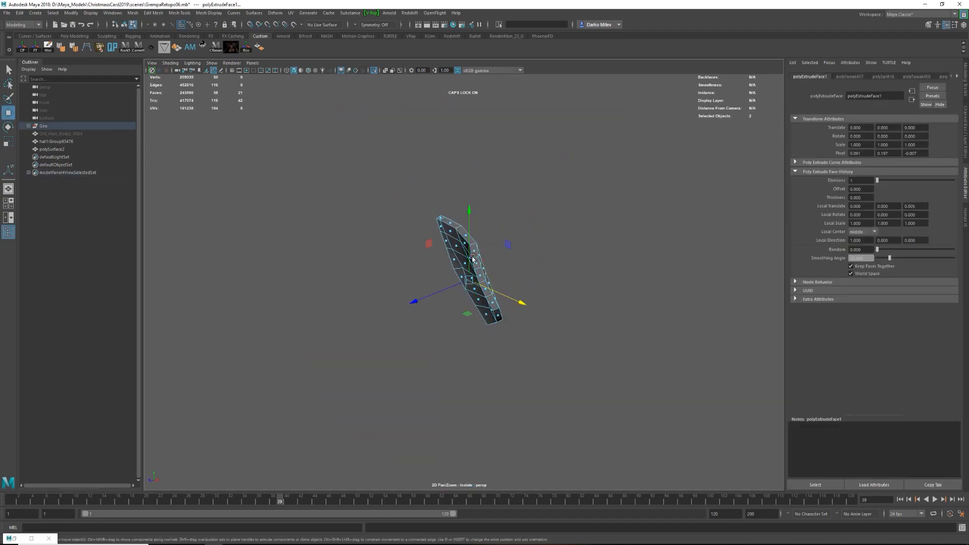
{"action": "right_click_drag", "start_coordinate": [473, 258], "coordinate": [520, 253], "text": "alt"}
{"action": "key", "text": "ctrl+shift+x"}
{"action": "left_click", "coordinate": [520, 232], "text": "ctrl"}
{"action": "left_click", "coordinate": [505, 236], "text": "ctrl"}
{"action": "key", "text": "w"}
{"action": "left_click", "coordinate": [511, 231]}
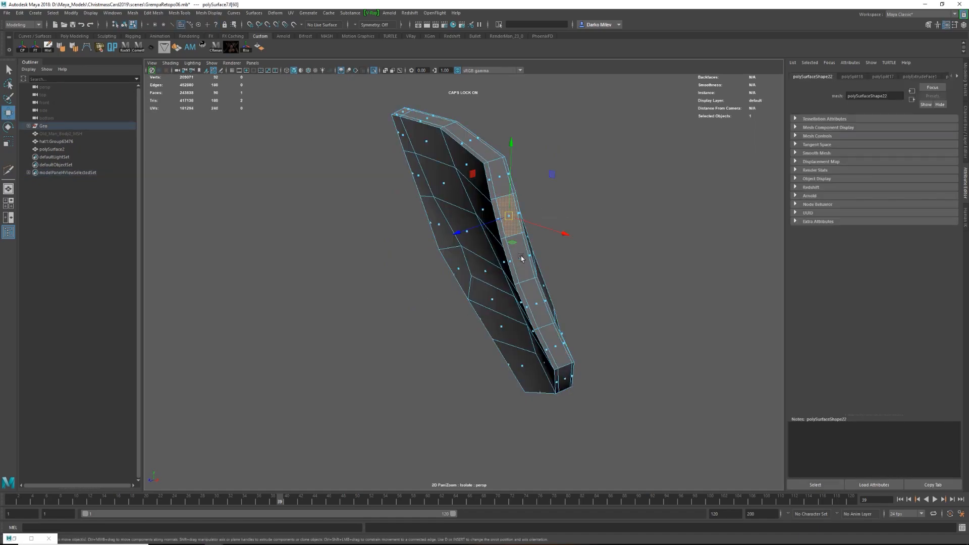
Select the ring of faces along the pocket's side wall, then select the edge loop running along its rim.
{"action": "left_click", "coordinate": [522, 258]}
{"action": "right_click_drag", "start_coordinate": [528, 452], "coordinate": [532, 445], "text": "shift"}
{"action": "left_click_drag", "start_coordinate": [460, 96], "coordinate": [458, 90]}
{"action": "key", "text": "w"}
{"action": "key", "text": "F10"}
{"action": "double_click", "coordinate": [507, 173]}
{"action": "right_click_drag", "start_coordinate": [506, 173], "coordinate": [501, 242], "text": "shift"}
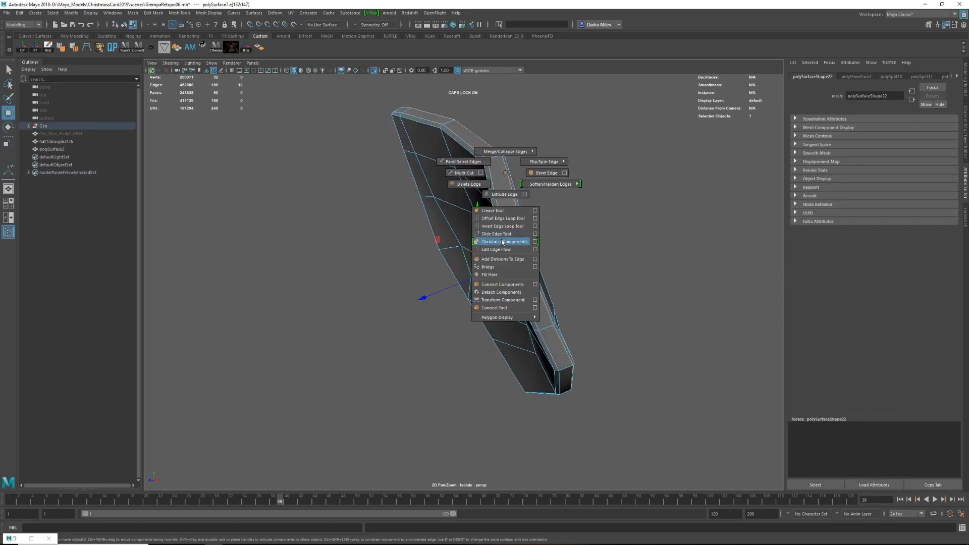
Bring the whole character back into view and select the pocket on the back of the pants for positioning.
{"action": "key", "text": "w"}
{"action": "key", "text": "F8"}
{"action": "left_click", "coordinate": [478, 222]}
{"action": "key", "text": "ctrl+1"}
{"action": "left_click_drag", "start_coordinate": [556, 263], "coordinate": [449, 192], "text": "alt"}
{"action": "left_click", "coordinate": [447, 190]}
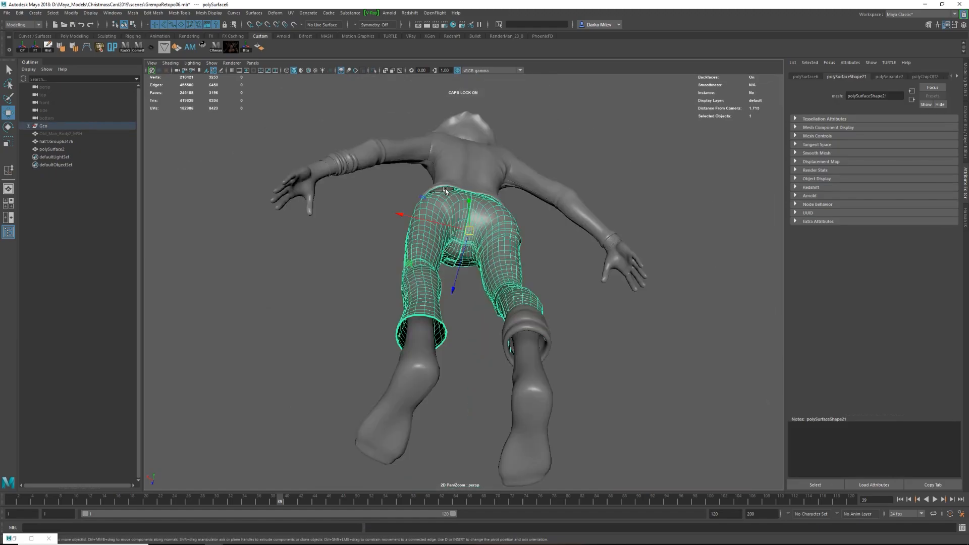
{"action": "right_click_drag", "start_coordinate": [448, 190], "coordinate": [510, 283], "text": "alt"}
{"action": "left_click", "coordinate": [488, 293]}
{"action": "left_click_drag", "start_coordinate": [488, 292], "coordinate": [526, 292], "text": "alt"}
{"action": "key", "text": "w"}
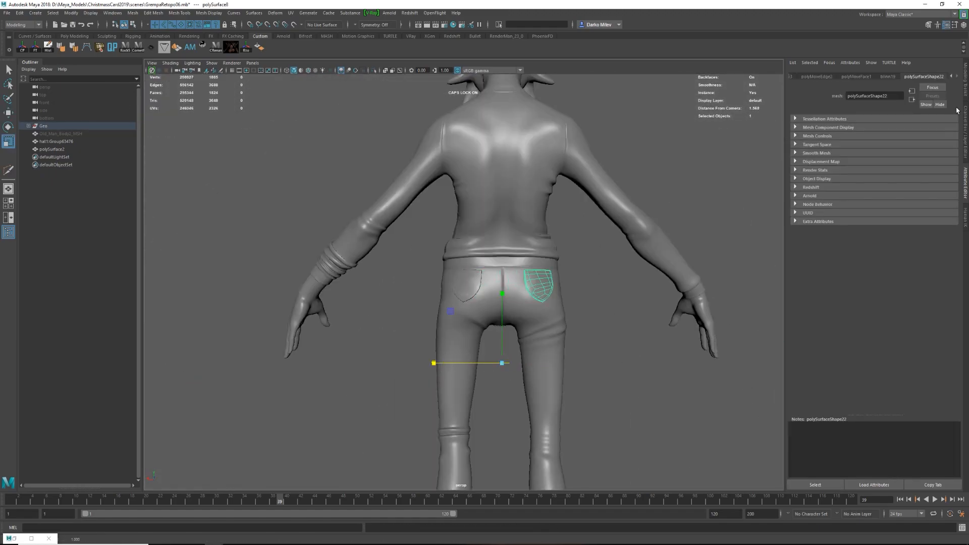
Examine the back pocket's fit on the isolated pants and on the whole character, with and without smoothing.
{"action": "left_click", "coordinate": [965, 122]}
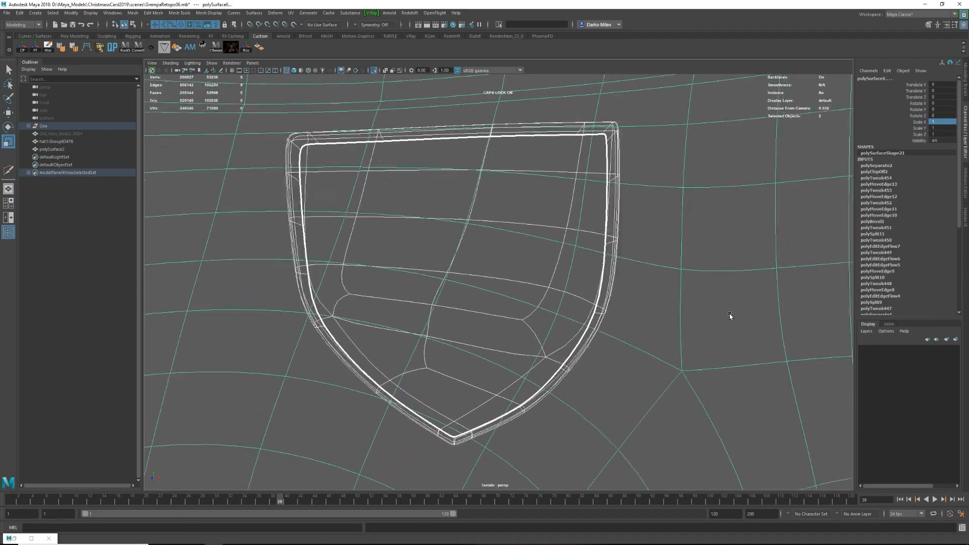
{"action": "key", "text": "1"}
{"action": "left_click_drag", "start_coordinate": [569, 305], "coordinate": [574, 329], "text": "alt"}
{"action": "key", "text": "5"}
{"action": "scroll", "coordinate": [573, 329], "scroll_direction": "down", "scroll_amount": 10}
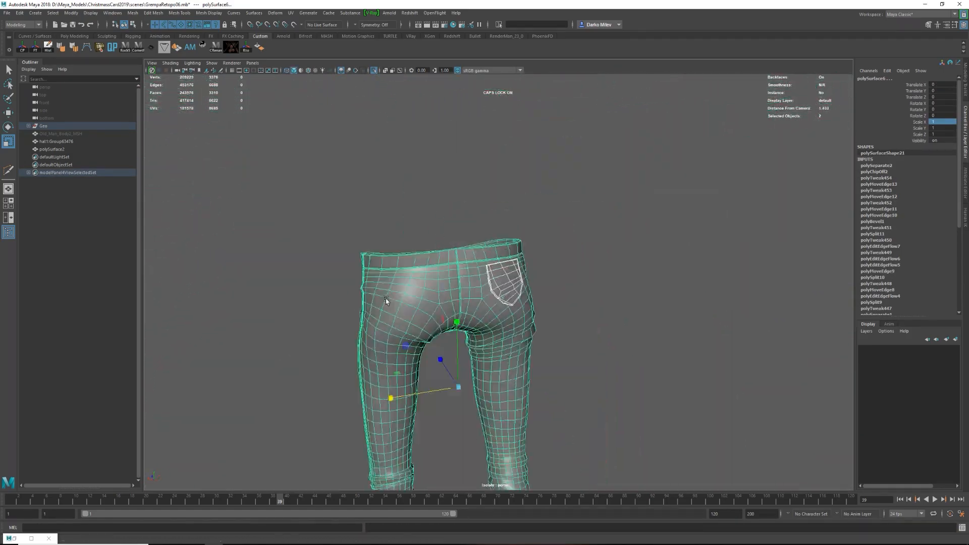
{"action": "left_click_drag", "start_coordinate": [631, 191], "coordinate": [503, 169], "text": "alt"}
{"action": "key", "text": "ctrl+1"}
{"action": "left_click", "coordinate": [631, 212]}
{"action": "scroll", "coordinate": [503, 169], "scroll_direction": "down", "scroll_amount": 8}
{"action": "left_click_drag", "start_coordinate": [323, 273], "coordinate": [528, 307], "text": "alt"}
{"action": "left_click", "coordinate": [529, 307]}
{"action": "scroll", "coordinate": [528, 307], "scroll_direction": "up", "scroll_amount": 7}
{"action": "left_click_drag", "start_coordinate": [434, 273], "coordinate": [517, 322], "text": "alt"}
{"action": "key", "text": "3"}
{"action": "scroll", "coordinate": [517, 322], "scroll_direction": "down", "scroll_amount": 5}
{"action": "left_click", "coordinate": [659, 296]}
{"action": "left_click_drag", "start_coordinate": [659, 296], "coordinate": [463, 322], "text": "alt"}
{"action": "left_click", "coordinate": [463, 322]}
Cut a diagonal crease line across the front of the character's left upper thigh and delete the surplus edges.
{"action": "scroll", "coordinate": [471, 368], "scroll_direction": "up", "scroll_amount": 4}
{"action": "left_click_drag", "start_coordinate": [471, 367], "coordinate": [447, 286], "text": "alt"}
{"action": "scroll", "coordinate": [447, 286], "scroll_direction": "up", "scroll_amount": 5}
{"action": "key", "text": "1"}
{"action": "key", "text": "ctrl+shift+x"}
{"action": "scroll", "coordinate": [446, 287], "scroll_direction": "up", "scroll_amount": 6}
{"action": "scroll", "coordinate": [339, 311], "scroll_direction": "down", "scroll_amount": 4}
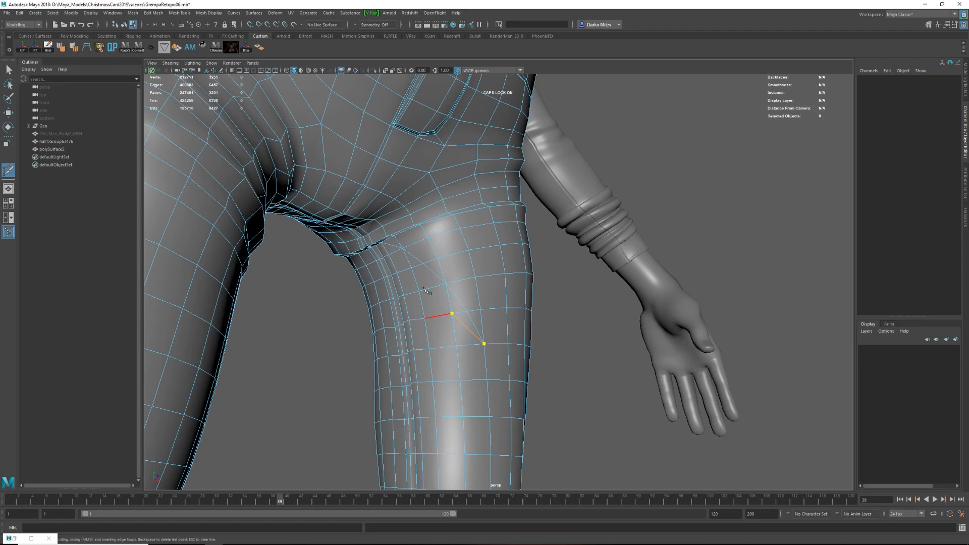
{"action": "scroll", "coordinate": [392, 263], "scroll_direction": "up", "scroll_amount": 3}
{"action": "key", "text": "w"}
{"action": "left_click", "coordinate": [431, 319]}
{"action": "left_click", "coordinate": [375, 254]}
{"action": "key", "text": "ctrl+Delete"}
{"action": "left_click_drag", "start_coordinate": [375, 253], "coordinate": [397, 250], "text": "alt"}
{"action": "key", "text": "F8"}
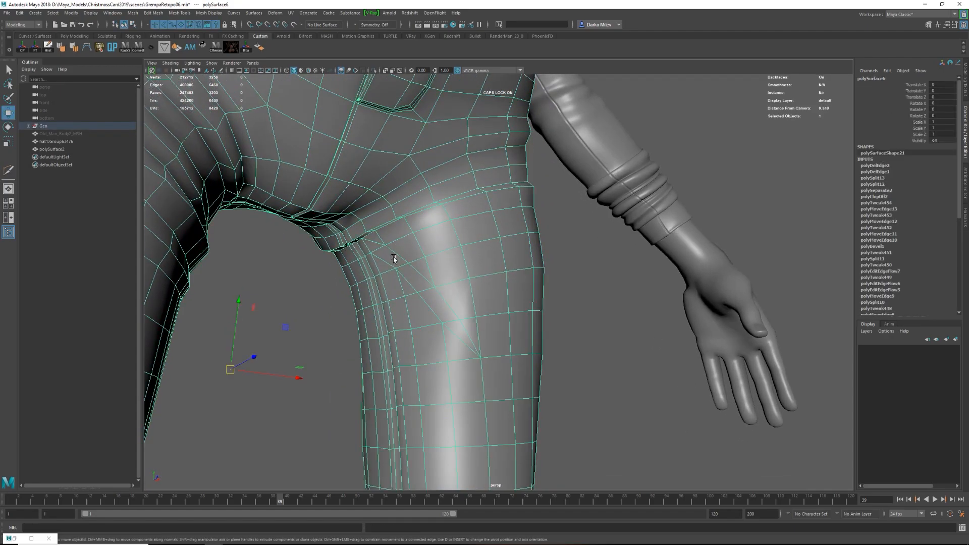
Cut support lines on both sides of the left-thigh crease, move its middle edges, and preview the pants smoothed.
{"action": "right_click_drag", "start_coordinate": [374, 263], "coordinate": [331, 261], "text": "shift"}
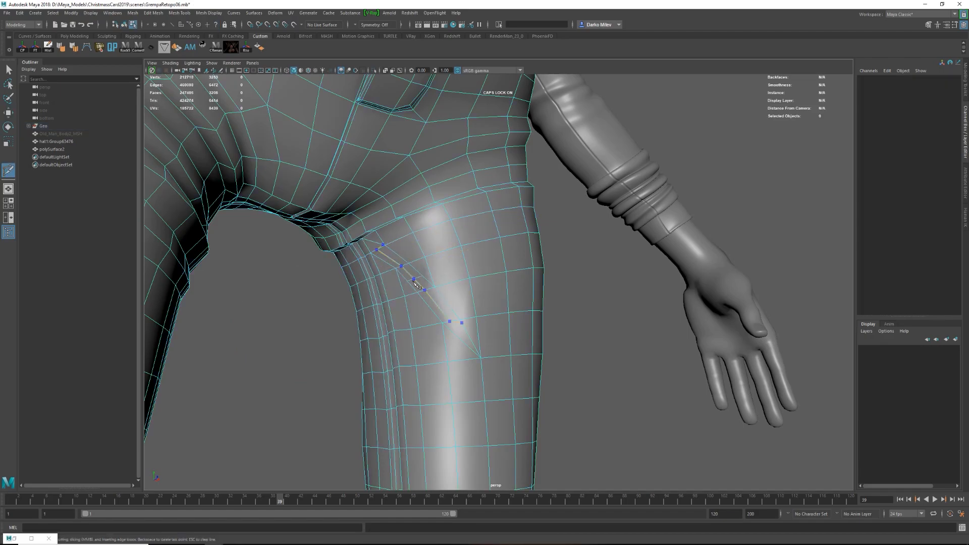
{"action": "key", "text": "w"}
{"action": "double_click", "coordinate": [428, 295]}
{"action": "left_click_drag", "start_coordinate": [433, 297], "coordinate": [446, 287], "text": "alt"}
{"action": "mouse_move", "coordinate": [446, 288]}
{"action": "right_mouse_down", "text": "alt"}
{"action": "mouse_move", "coordinate": [374, 279]}
{"action": "mouse_move", "coordinate": [434, 281]}
{"action": "right_mouse_up", "text": "alt"}
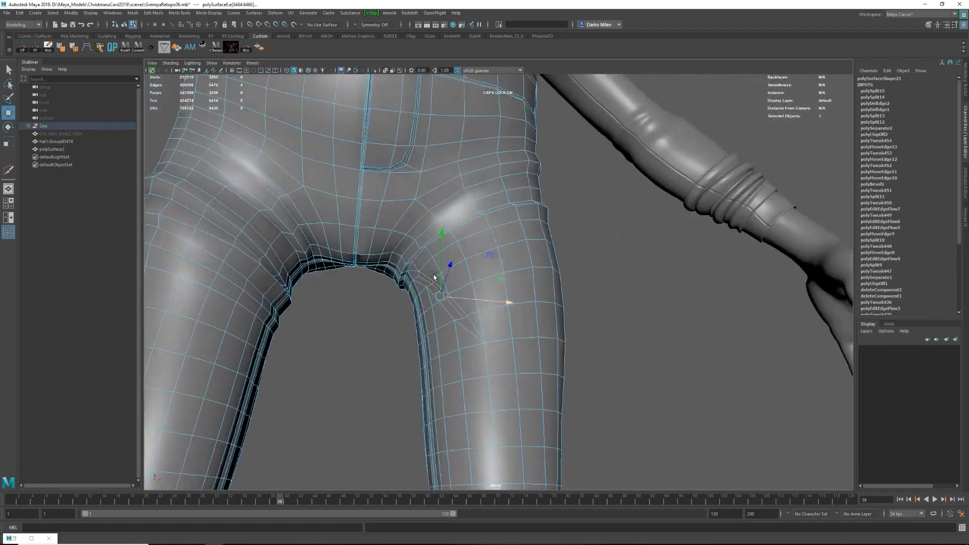
{"action": "key", "text": "F8"}
{"action": "key", "text": "3"}
Refine the left-thigh crease by repositioning its edges, checking the shape against the smoothed preview.
{"action": "left_click", "coordinate": [573, 285]}
{"action": "left_click_drag", "start_coordinate": [500, 281], "coordinate": [562, 358], "text": "alt"}
{"action": "left_click", "coordinate": [480, 323]}
{"action": "key", "text": "1"}
{"action": "left_click_drag", "start_coordinate": [480, 323], "coordinate": [444, 319], "text": "alt"}
{"action": "key", "text": "F10"}
{"action": "left_click", "coordinate": [437, 253]}
{"action": "left_click_drag", "start_coordinate": [444, 319], "coordinate": [442, 319]}
{"action": "left_click_drag", "start_coordinate": [441, 319], "coordinate": [461, 323], "text": "alt"}
{"action": "key", "text": "3"}
{"action": "left_click", "coordinate": [584, 247]}
{"action": "mouse_move", "coordinate": [460, 322]}
{"action": "right_mouse_down", "text": "alt"}
{"action": "mouse_move", "coordinate": [414, 303]}
{"action": "mouse_move", "coordinate": [460, 308]}
{"action": "right_mouse_up", "text": "alt"}
{"action": "left_click", "coordinate": [437, 270]}
{"action": "left_click_drag", "start_coordinate": [437, 270], "coordinate": [424, 294], "text": "alt"}
{"action": "double_click", "coordinate": [426, 269]}
Examine the smoothed thigh crease from several angles and inspect the character's right thigh.
{"action": "right_click_drag", "start_coordinate": [424, 293], "coordinate": [384, 282], "text": "alt"}
{"action": "left_click", "coordinate": [580, 323]}
{"action": "left_click", "coordinate": [495, 374]}
{"action": "right_click_drag", "start_coordinate": [454, 328], "coordinate": [491, 331], "text": "alt"}
{"action": "left_click", "coordinate": [337, 275]}
{"action": "right_click_drag", "start_coordinate": [337, 281], "coordinate": [303, 273], "text": "alt"}
{"action": "left_click", "coordinate": [541, 259]}
{"action": "left_click_drag", "start_coordinate": [541, 259], "coordinate": [434, 286], "text": "alt"}
{"action": "left_click", "coordinate": [434, 286]}
{"action": "key", "text": "1"}
{"action": "right_click_drag", "start_coordinate": [435, 286], "coordinate": [580, 323], "text": "alt"}
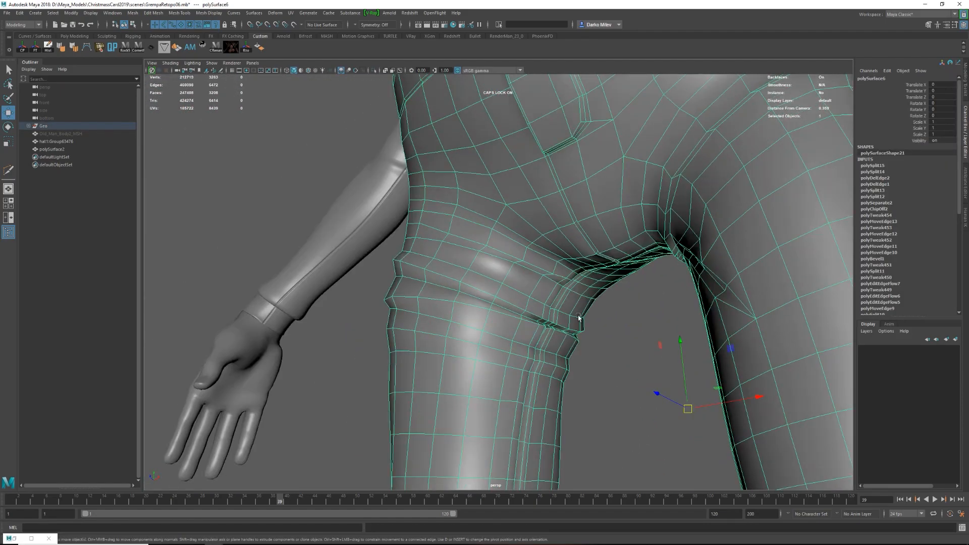
Cut a diagonal crease line from the front of the character's right thigh up towards the crotch.
{"action": "key", "text": "y"}
{"action": "left_click", "coordinate": [557, 283]}
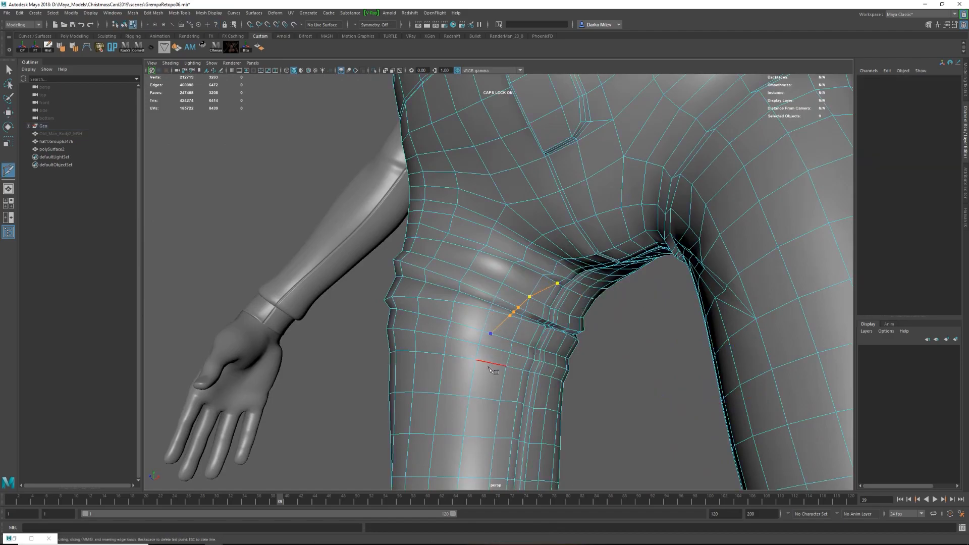
{"action": "left_click", "coordinate": [545, 305]}
{"action": "right_click", "coordinate": [545, 305]}
{"action": "right_click_drag", "start_coordinate": [546, 307], "coordinate": [521, 356], "text": "alt"}
{"action": "left_click_drag", "start_coordinate": [521, 357], "coordinate": [585, 341], "text": "alt"}
Cut a second diagonal line beside the right-thigh crease and check it with the smoothed preview.
{"action": "left_click_drag", "start_coordinate": [533, 404], "coordinate": [474, 255], "text": "alt"}
{"action": "left_click", "coordinate": [525, 277]}
{"action": "key", "text": "y"}
{"action": "left_click", "coordinate": [458, 367]}
{"action": "left_click", "coordinate": [477, 321]}
{"action": "left_click", "coordinate": [549, 257]}
{"action": "right_click", "coordinate": [549, 257]}
{"action": "key", "text": "w"}
{"action": "key", "text": "F8"}
{"action": "key", "text": "3"}
{"action": "right_click_drag", "start_coordinate": [474, 255], "coordinate": [467, 294], "text": "alt"}
{"action": "key", "text": "ctrl+z"}
{"action": "key", "text": "1"}
Delete the surplus edge beside the right-thigh crease and preview the pants smoothed.
{"action": "left_click_drag", "start_coordinate": [468, 294], "coordinate": [454, 302], "text": "alt"}
{"action": "right_click_drag", "start_coordinate": [454, 302], "coordinate": [512, 308], "text": "alt"}
{"action": "key", "text": "F8"}
{"action": "left_click", "coordinate": [580, 285]}
{"action": "key", "text": "w"}
{"action": "key", "text": "Delete"}
{"action": "key", "text": "F8"}
{"action": "key", "text": "3"}
Finish the cut across the right-thigh crease, shift its inner edges sideways and check the crease in the smoothed preview.
{"action": "left_click_drag", "start_coordinate": [520, 323], "coordinate": [604, 321], "text": "alt"}
{"action": "key", "text": "F8"}
{"action": "key", "text": "1"}
{"action": "left_click", "coordinate": [513, 244]}
{"action": "left_click_drag", "start_coordinate": [513, 244], "coordinate": [426, 279], "text": "alt"}
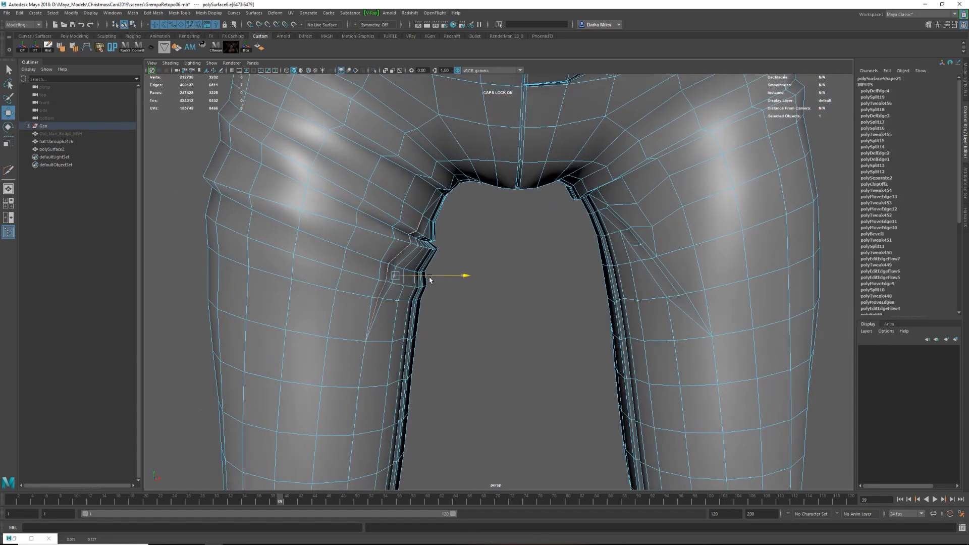
{"action": "key", "text": "F8"}
{"action": "key", "text": "3"}
{"action": "left_click", "coordinate": [456, 222]}
{"action": "left_click_drag", "start_coordinate": [456, 223], "coordinate": [422, 227], "text": "alt"}
{"action": "key", "text": "1"}
Try cutting extra edges and adjusting points around the tip of the right-thigh crease, and undo the changes.
{"action": "key", "text": "F8"}
{"action": "right_click_drag", "start_coordinate": [505, 290], "coordinate": [480, 288], "text": "shift"}
{"action": "left_click", "coordinate": [468, 324]}
{"action": "left_click", "coordinate": [506, 240]}
{"action": "key", "text": "w"}
{"action": "left_click", "coordinate": [533, 232]}
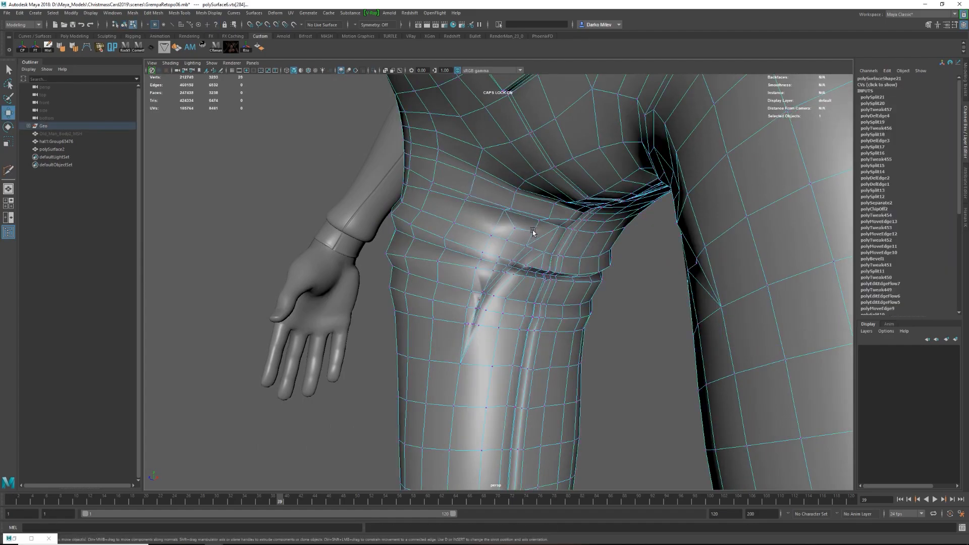
{"action": "left_click_drag", "start_coordinate": [533, 232], "coordinate": [528, 232]}
{"action": "key", "text": "3"}
{"action": "key", "text": "ctrl+z"}
{"action": "key", "text": "ctrl+z"}
{"action": "key", "text": "ctrl+z"}
{"action": "key", "text": "ctrl+z"}
{"action": "key", "text": "ctrl+z"}
{"action": "key", "text": "1"}
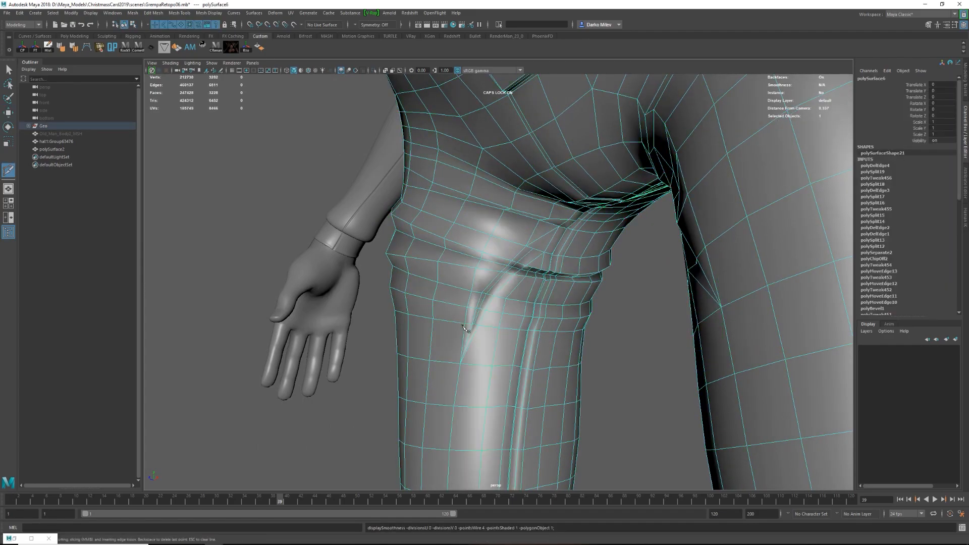
Rework the extra edges at the right-thigh crease and preview the smoothed pants from the front.
{"action": "key", "text": "w"}
{"action": "mouse_move", "coordinate": [515, 243]}
{"action": "left_mouse_down", "text": "alt"}
{"action": "mouse_move", "coordinate": [402, 247]}
{"action": "mouse_move", "coordinate": [403, 234]}
{"action": "mouse_move", "coordinate": [454, 246]}
{"action": "mouse_move", "coordinate": [505, 242]}
{"action": "left_mouse_up", "text": "alt"}
{"action": "key", "text": "3"}
{"action": "key", "text": "ctrl+z"}
{"action": "key", "text": "F8"}
{"action": "left_click", "coordinate": [528, 295]}
{"action": "scroll", "coordinate": [528, 294], "scroll_direction": "down", "scroll_amount": 5}
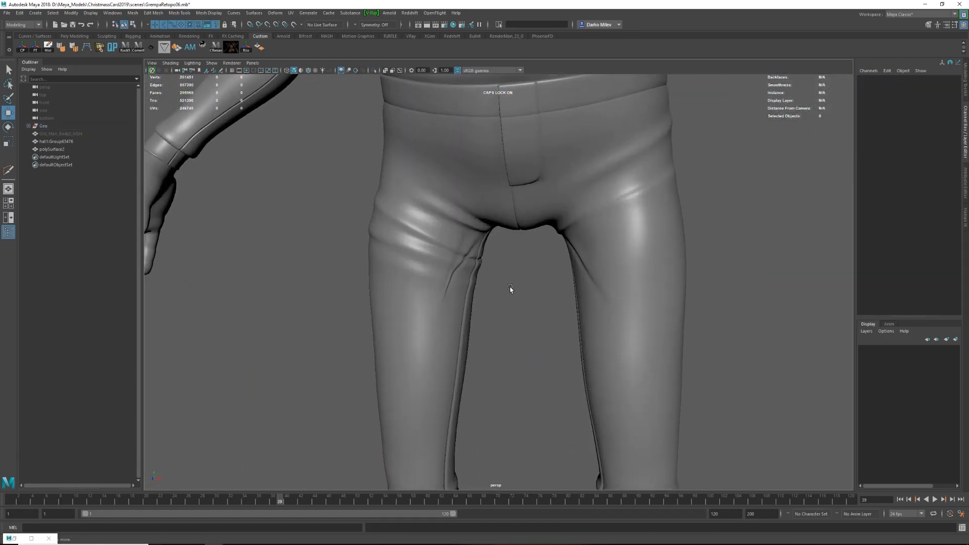
{"action": "scroll", "coordinate": [528, 295], "scroll_direction": "up", "scroll_amount": 4}
{"action": "left_click", "coordinate": [495, 271]}
{"action": "left_click_drag", "start_coordinate": [545, 385], "coordinate": [530, 292], "text": "alt"}
{"action": "key", "text": "ctrl+z"}
{"action": "key", "text": "ctrl+z"}
{"action": "key", "text": "ctrl+z"}
{"action": "scroll", "coordinate": [530, 292], "scroll_direction": "up", "scroll_amount": 3}
{"action": "key", "text": "F8"}
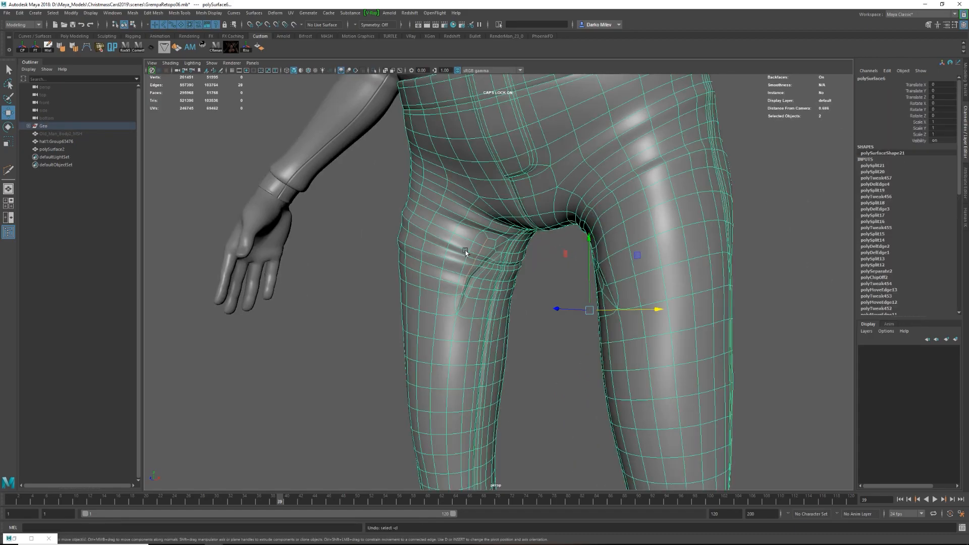
Apply Edit Edge Flow to the right-thigh fold edges, move them slightly and preview the smoothed pants.
{"action": "left_click_drag", "start_coordinate": [478, 323], "coordinate": [446, 266], "text": "alt"}
{"action": "key", "text": "w"}
{"action": "scroll", "coordinate": [517, 259], "scroll_direction": "up", "scroll_amount": 5}
{"action": "right_click", "coordinate": [516, 260], "text": "shift"}
{"action": "left_click_drag", "start_coordinate": [517, 260], "coordinate": [465, 328], "text": "alt"}
{"action": "key", "text": "q"}
{"action": "left_click", "coordinate": [465, 329]}
{"action": "left_click", "coordinate": [543, 301]}
{"action": "scroll", "coordinate": [544, 301], "scroll_direction": "down", "scroll_amount": 5}
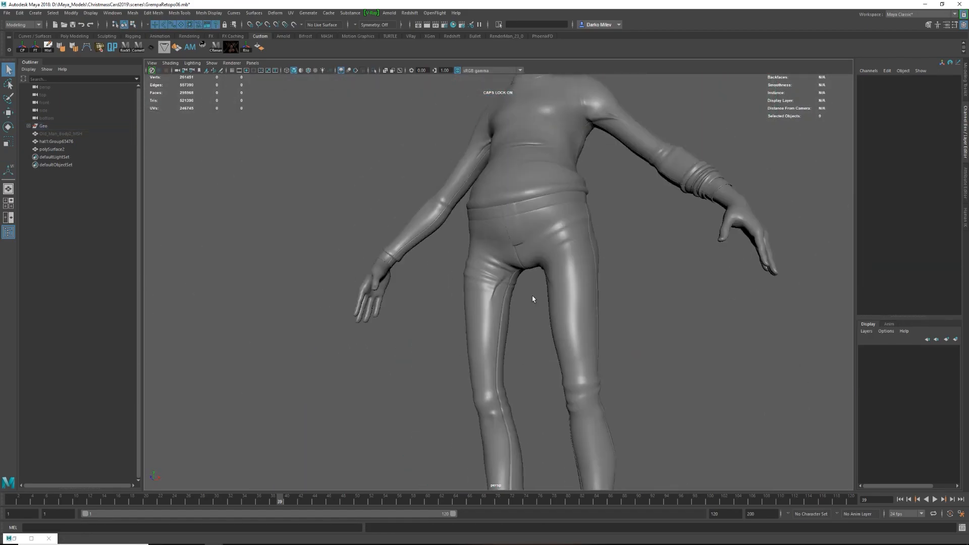
Cut a fold line across the front of the pants from the right hip to the centre seam below the fly.
{"action": "left_click", "coordinate": [476, 212]}
{"action": "scroll", "coordinate": [476, 212], "scroll_direction": "up", "scroll_amount": 5}
{"action": "key", "text": "ctrl+shift+x"}
{"action": "left_click", "coordinate": [452, 218]}
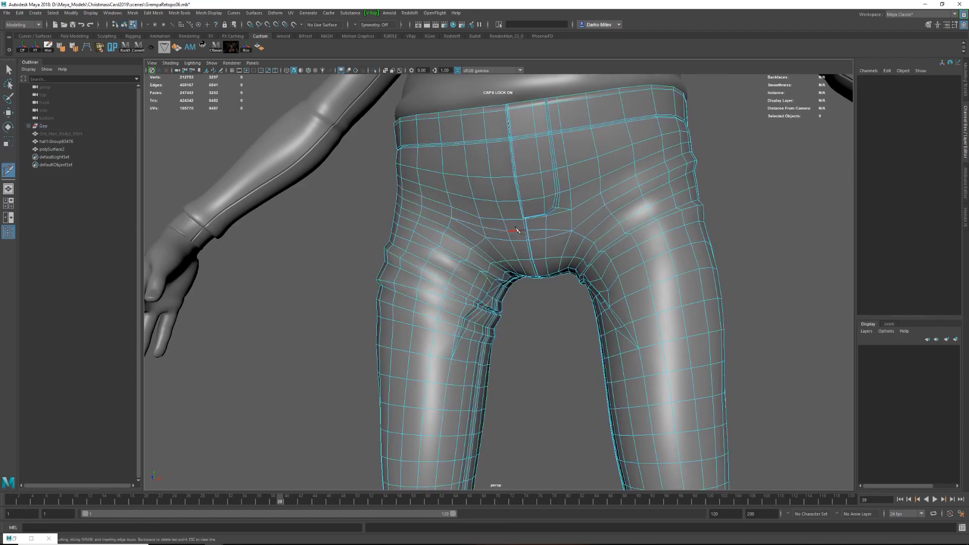
{"action": "left_click", "coordinate": [519, 229]}
{"action": "key", "text": "w"}
Adjust the new front fold line and check the smoothed pants on the whole character.
{"action": "scroll", "coordinate": [530, 275], "scroll_direction": "up", "scroll_amount": 5}
{"action": "left_click_drag", "start_coordinate": [515, 238], "coordinate": [541, 313], "text": "alt"}
{"action": "key", "text": "F8"}
{"action": "key", "text": "1"}
{"action": "key", "text": "F8"}
{"action": "left_click", "coordinate": [507, 268]}
{"action": "key", "text": "F8"}
{"action": "scroll", "coordinate": [541, 313], "scroll_direction": "down", "scroll_amount": 5}
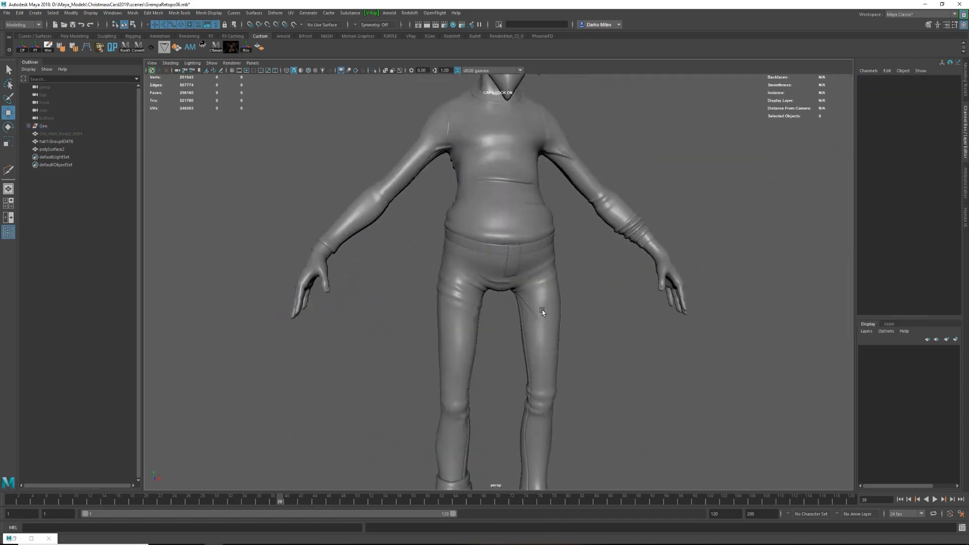
Tweak the points around the pants' front folds and delete the surplus edge.
{"action": "scroll", "coordinate": [541, 312], "scroll_direction": "up", "scroll_amount": 5}
{"action": "left_click", "coordinate": [480, 263]}
{"action": "key", "text": "F8"}
{"action": "left_click", "coordinate": [473, 275]}
{"action": "left_click_drag", "start_coordinate": [480, 263], "coordinate": [581, 275], "text": "alt"}
{"action": "left_click_drag", "start_coordinate": [506, 272], "coordinate": [572, 278]}
{"action": "key", "text": "F8"}
{"action": "left_click", "coordinate": [544, 260]}
{"action": "key", "text": "F8"}
{"action": "left_click", "coordinate": [572, 249]}
{"action": "left_click_drag", "start_coordinate": [577, 258], "coordinate": [577, 223]}
{"action": "key", "text": "F8"}
{"action": "left_click", "coordinate": [625, 244]}
{"action": "left_click", "coordinate": [568, 261]}
{"action": "key", "text": "F9"}
{"action": "left_click", "coordinate": [551, 264]}
{"action": "left_click_drag", "start_coordinate": [577, 223], "coordinate": [601, 333]}
Scale an edge loop on the lower trouser leg front to back with soft selection.
{"action": "scroll", "coordinate": [578, 225], "scroll_direction": "down", "scroll_amount": 5}
{"action": "key", "text": "F8"}
{"action": "left_click", "coordinate": [626, 212]}
{"action": "scroll", "coordinate": [595, 213], "scroll_direction": "down", "scroll_amount": 5}
{"action": "middle_click_drag", "start_coordinate": [601, 333], "coordinate": [603, 232], "text": "alt"}
{"action": "scroll", "coordinate": [586, 302], "scroll_direction": "up", "scroll_amount": 8}
{"action": "left_click", "coordinate": [566, 384]}
{"action": "left_click_drag", "start_coordinate": [566, 385], "coordinate": [505, 451], "text": "alt"}
{"action": "key", "text": "F10"}
{"action": "double_click", "coordinate": [503, 449]}
{"action": "right_click_drag", "start_coordinate": [501, 407], "coordinate": [461, 421], "text": "shift"}
{"action": "scroll", "coordinate": [449, 323], "scroll_direction": "down", "scroll_amount": 5}
{"action": "left_click_drag", "start_coordinate": [522, 277], "coordinate": [555, 270], "text": "alt"}
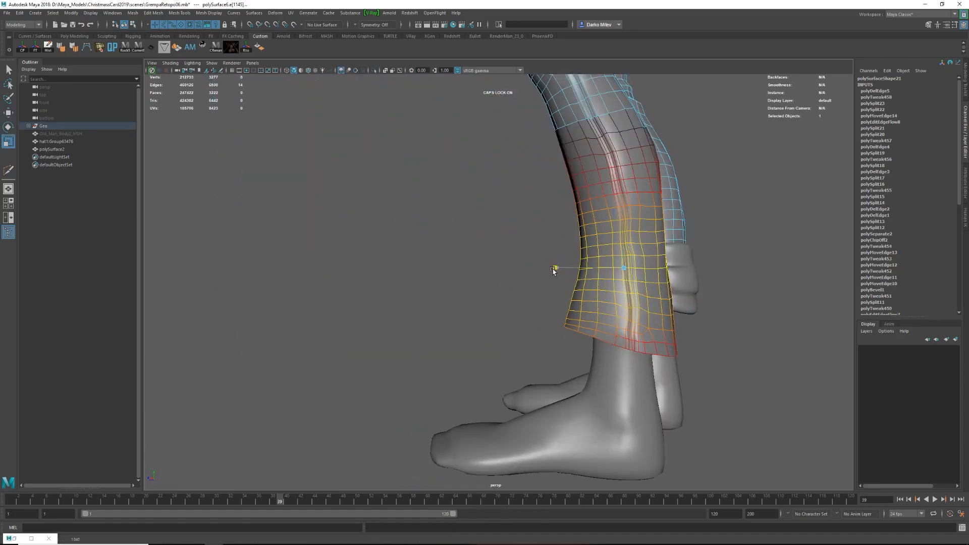
Check the reshaped lower trouser leg and save the scene.
{"action": "scroll", "coordinate": [551, 270], "scroll_direction": "down", "scroll_amount": 3}
{"action": "left_click", "coordinate": [550, 298]}
{"action": "left_click_drag", "start_coordinate": [538, 275], "coordinate": [576, 361], "text": "alt"}
{"action": "left_click", "coordinate": [487, 292]}
{"action": "scroll", "coordinate": [575, 361], "scroll_direction": "down", "scroll_amount": 5}
{"action": "key", "text": "ctrl+s"}
Cut a slanted pocket-opening line from the waistband seam down and across the front of the left hip.
{"action": "left_click", "coordinate": [575, 360]}
{"action": "left_click", "coordinate": [523, 308]}
{"action": "left_click_drag", "start_coordinate": [565, 303], "coordinate": [526, 292], "text": "alt"}
{"action": "scroll", "coordinate": [552, 281], "scroll_direction": "up", "scroll_amount": 8}
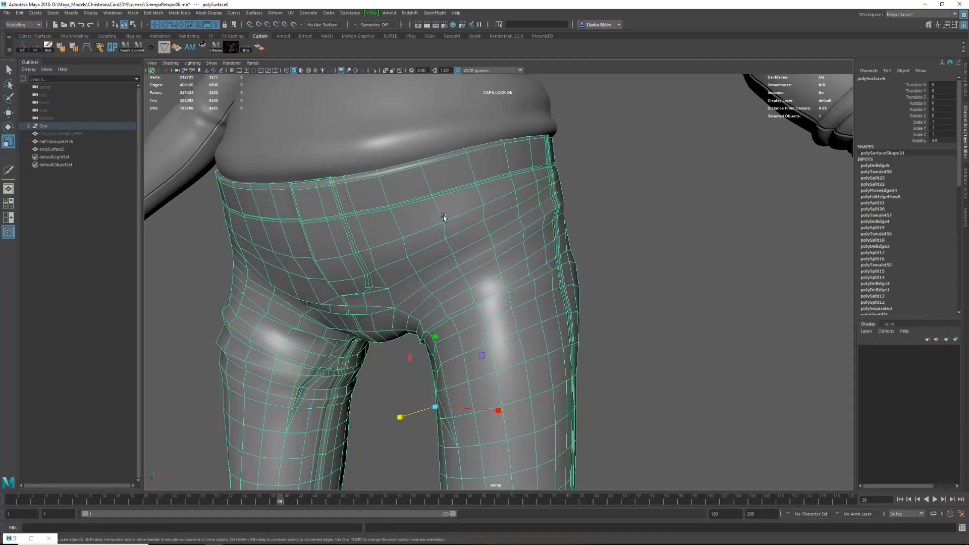
{"action": "key", "text": "y"}
{"action": "left_click", "coordinate": [389, 209]}
{"action": "left_click_drag", "start_coordinate": [438, 212], "coordinate": [445, 254], "text": "alt"}
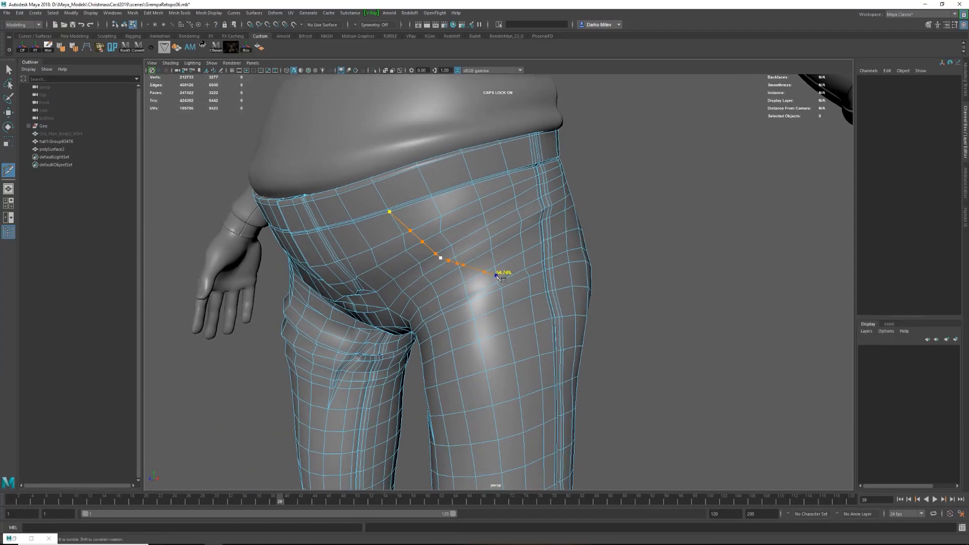
{"action": "left_click_drag", "start_coordinate": [498, 244], "coordinate": [482, 260], "text": "alt"}
Cut a short line joining the waistband seam to the upper end of the pocket line and delete the surplus edge.
{"action": "scroll", "coordinate": [482, 259], "scroll_direction": "up", "scroll_amount": 2}
{"action": "right_click", "coordinate": [480, 264]}
{"action": "scroll", "coordinate": [410, 227], "scroll_direction": "up", "scroll_amount": 8}
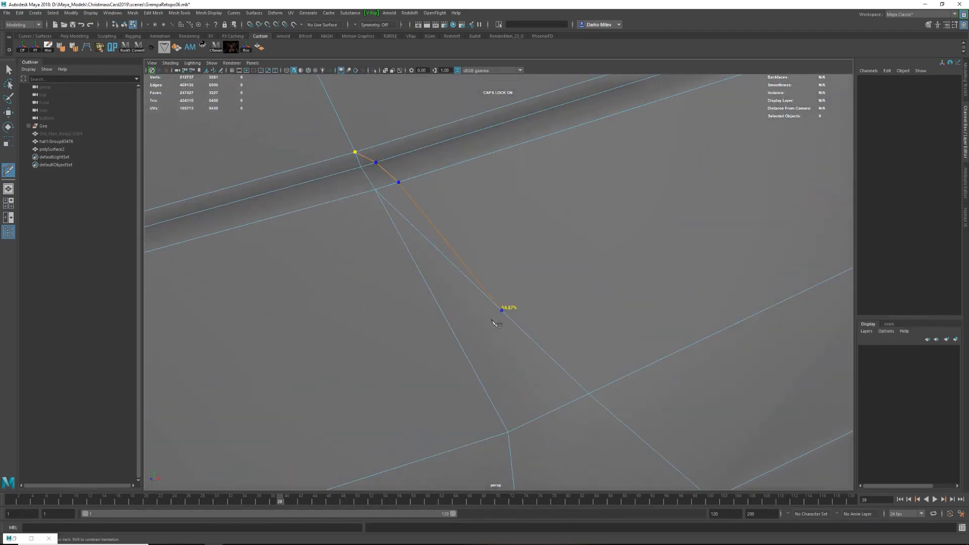
{"action": "key", "text": "w"}
{"action": "left_click", "coordinate": [477, 289]}
{"action": "right_click_drag", "start_coordinate": [463, 299], "coordinate": [463, 299], "text": "shift"}
{"action": "scroll", "coordinate": [465, 260], "scroll_direction": "down", "scroll_amount": 8}
{"action": "left_click", "coordinate": [513, 260], "text": "shift"}
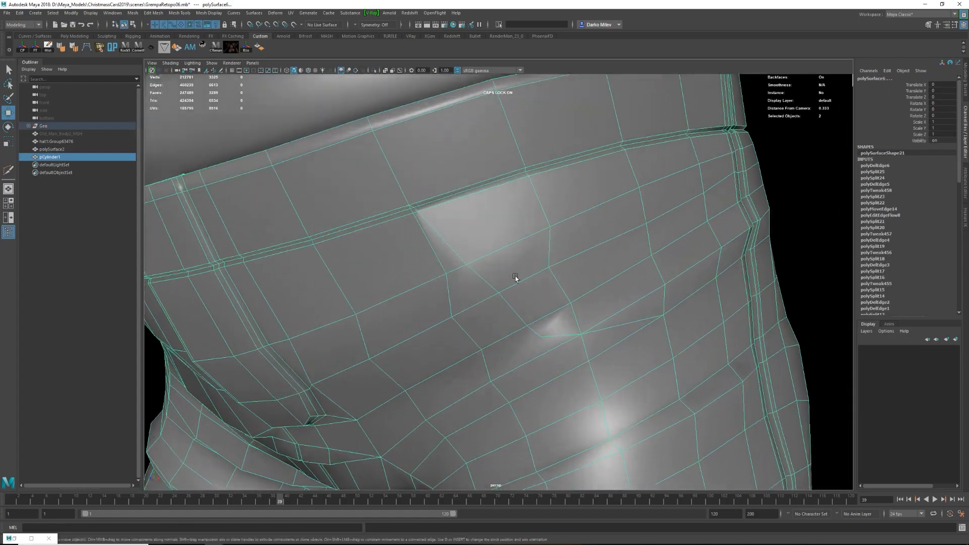
Connect vertices beside the left pocket line and delete the surplus edges around it.
{"action": "left_click_drag", "start_coordinate": [513, 259], "coordinate": [515, 245], "text": "alt"}
{"action": "right_click_drag", "start_coordinate": [520, 258], "coordinate": [487, 258]}
{"action": "left_click", "coordinate": [550, 286]}
{"action": "left_click", "coordinate": [500, 332], "text": "shift"}
{"action": "right_click_drag", "start_coordinate": [501, 331], "coordinate": [500, 375], "text": "shift"}
{"action": "right_click_drag", "start_coordinate": [579, 299], "coordinate": [579, 299], "text": "shift"}
{"action": "scroll", "coordinate": [617, 272], "scroll_direction": "down", "scroll_amount": 2}
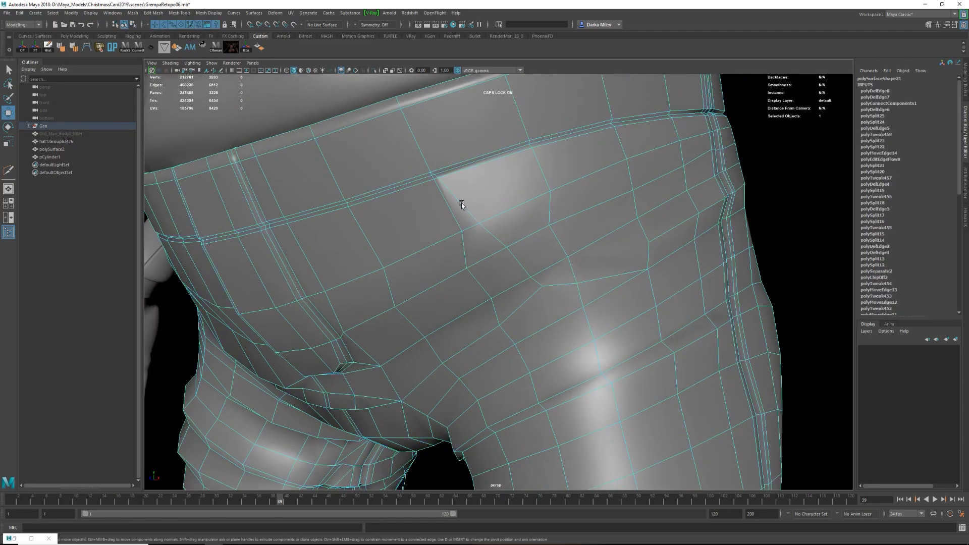
{"action": "left_click", "coordinate": [660, 264], "text": "shift"}
Bevel the pocket-opening edges on the left hip into a narrow strip and adjust their position.
{"action": "key", "text": "f"}
{"action": "left_click_drag", "start_coordinate": [589, 273], "coordinate": [485, 332], "text": "alt"}
{"action": "left_click", "coordinate": [478, 333], "text": "shift"}
{"action": "left_click", "coordinate": [521, 320], "text": "shift"}
{"action": "scroll", "coordinate": [520, 321], "scroll_direction": "down", "scroll_amount": 5}
{"action": "key", "text": "ctrl+b"}
{"action": "left_click_drag", "start_coordinate": [573, 326], "coordinate": [539, 328], "text": "alt"}
{"action": "key", "text": "w"}
{"action": "right_click_drag", "start_coordinate": [539, 327], "coordinate": [568, 309]}
Cut an edge below the lower corner of the left pocket line and delete the surplus edge there.
{"action": "right_click_drag", "start_coordinate": [557, 340], "coordinate": [520, 340], "text": "shift"}
{"action": "left_click", "coordinate": [535, 332]}
{"action": "left_click", "coordinate": [545, 363]}
{"action": "right_click", "coordinate": [600, 331]}
{"action": "scroll", "coordinate": [602, 339], "scroll_direction": "up", "scroll_amount": 2}
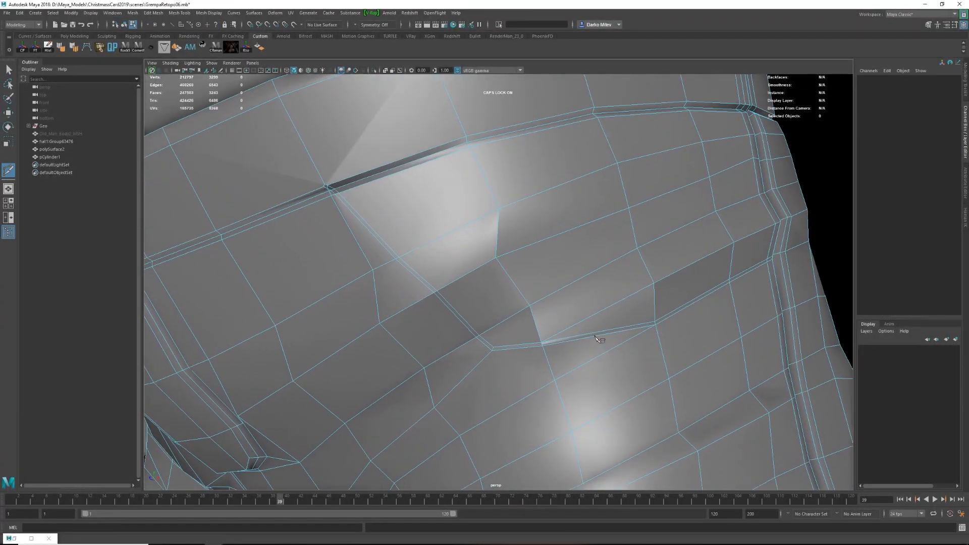
{"action": "scroll", "coordinate": [601, 339], "scroll_direction": "down", "scroll_amount": 3}
{"action": "left_click", "coordinate": [542, 357]}
{"action": "key", "text": "w"}
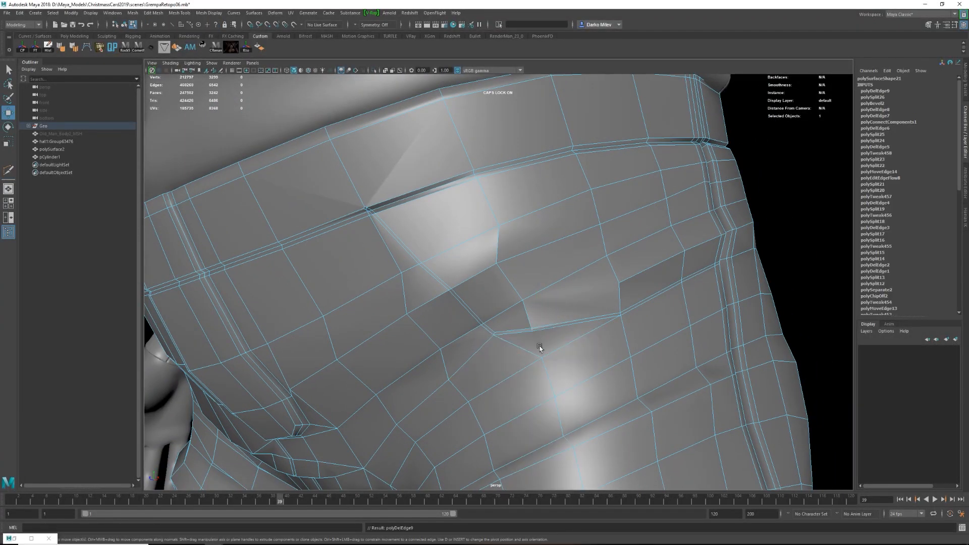
Cut a connecting edge at the lower bend of the pocket strip and preview the pants smoothed.
{"action": "key", "text": "g"}
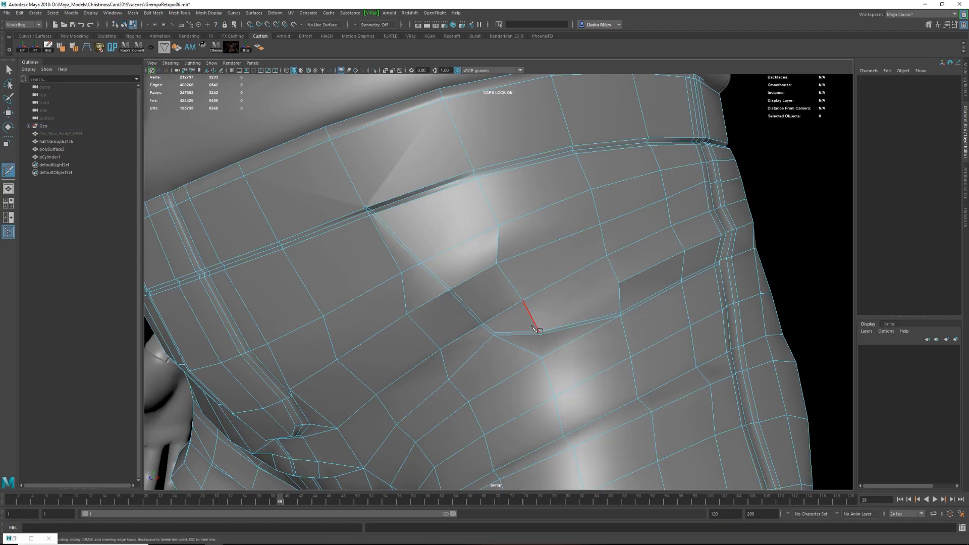
{"action": "right_click", "coordinate": [624, 322]}
{"action": "left_click_drag", "start_coordinate": [624, 322], "coordinate": [624, 325], "text": "alt"}
{"action": "key", "text": "w"}
{"action": "right_click_drag", "start_coordinate": [625, 327], "coordinate": [591, 328], "text": "alt"}
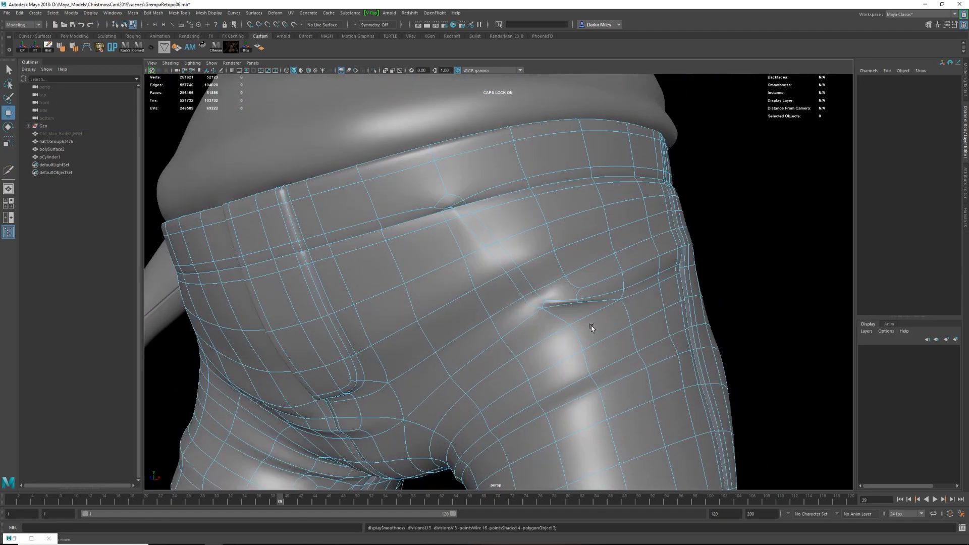
Delete the stray cylinder object from the scene.
{"action": "left_click_drag", "start_coordinate": [592, 328], "coordinate": [624, 316], "text": "alt"}
{"action": "key", "text": "F8"}
{"action": "right_click_drag", "start_coordinate": [623, 315], "coordinate": [580, 317], "text": "alt"}
{"action": "mouse_move", "coordinate": [580, 317]}
{"action": "left_mouse_down", "text": "alt"}
{"action": "mouse_move", "coordinate": [552, 318]}
{"action": "mouse_move", "coordinate": [580, 314]}
{"action": "left_mouse_up", "text": "alt"}
{"action": "left_click", "coordinate": [485, 301]}
{"action": "key", "text": "Delete"}
Connect the vertices around the lower bend of the pocket strip with new edges.
{"action": "left_click_drag", "start_coordinate": [484, 301], "coordinate": [454, 303], "text": "alt"}
{"action": "left_click", "coordinate": [511, 284]}
{"action": "left_click_drag", "start_coordinate": [560, 311], "coordinate": [485, 323], "text": "alt"}
{"action": "right_click_drag", "start_coordinate": [484, 323], "coordinate": [572, 350], "text": "alt"}
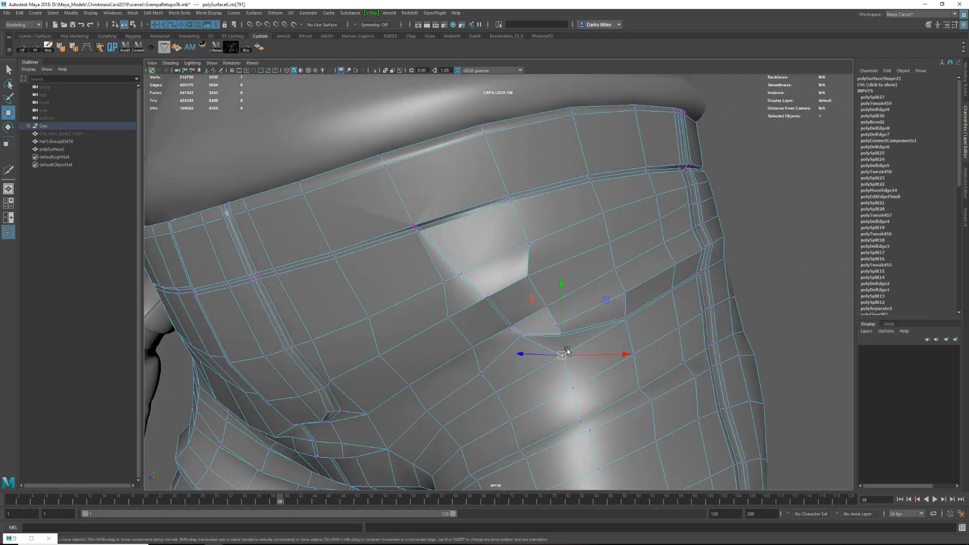
{"action": "left_click_drag", "start_coordinate": [566, 351], "coordinate": [600, 354], "text": "alt"}
{"action": "key", "text": "t"}
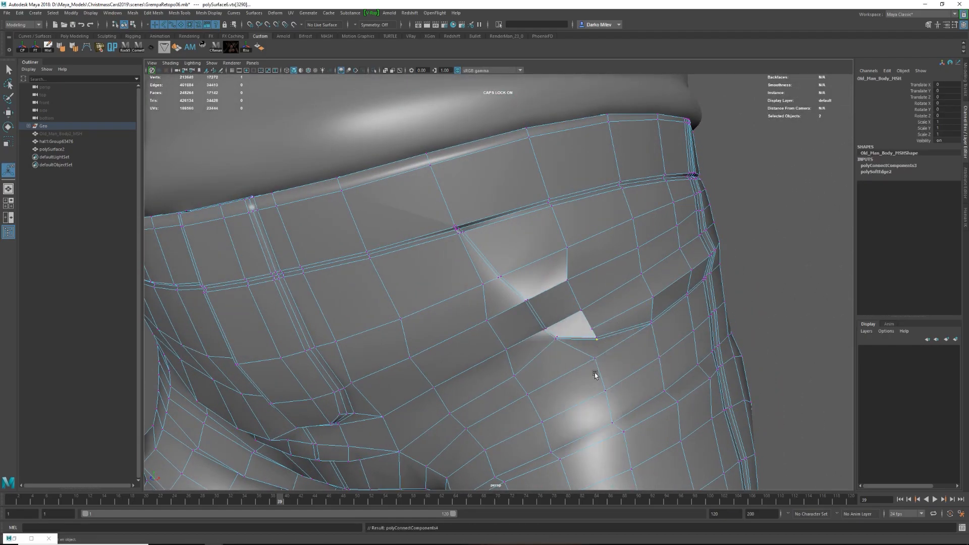
Delete the surplus edges below the pocket strip's lower corner and save the scene.
{"action": "left_click", "coordinate": [579, 351]}
{"action": "mouse_move", "coordinate": [579, 351]}
{"action": "right_mouse_down", "text": "shift"}
{"action": "mouse_move", "coordinate": [561, 364]}
{"action": "mouse_move", "coordinate": [588, 350]}
{"action": "mouse_move", "coordinate": [586, 342]}
{"action": "right_mouse_up", "text": "shift"}
{"action": "left_click", "coordinate": [588, 337]}
{"action": "right_click_drag", "start_coordinate": [588, 338], "coordinate": [569, 352], "text": "shift"}
{"action": "key", "text": "ctrl+s"}
{"action": "left_click_drag", "start_coordinate": [565, 356], "coordinate": [571, 352], "text": "alt"}
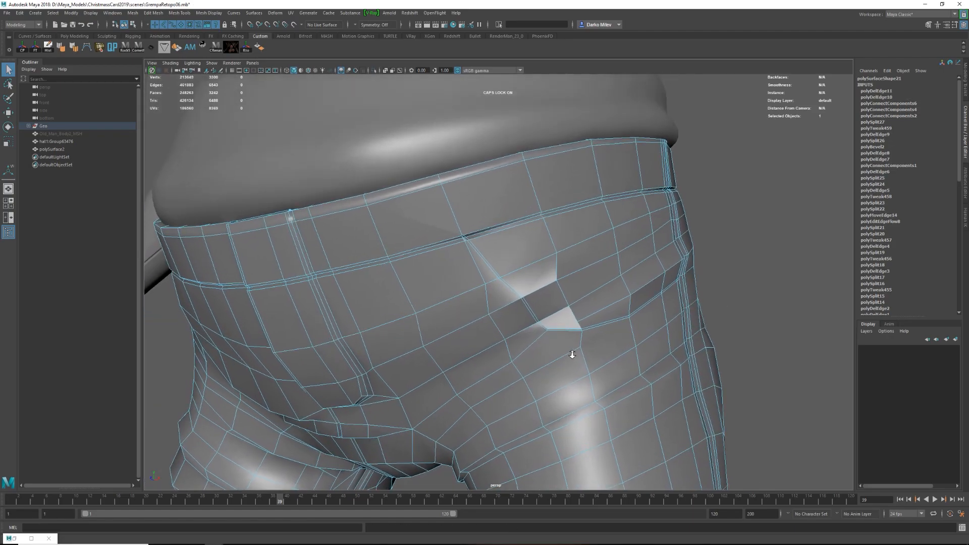
Cut a supporting line around the pocket strip's lower corner and along its underside across the side seam.
{"action": "right_click_drag", "start_coordinate": [571, 353], "coordinate": [634, 366], "text": "alt"}
{"action": "middle_click_drag", "start_coordinate": [634, 366], "coordinate": [542, 312], "text": "alt"}
{"action": "key", "text": "F8"}
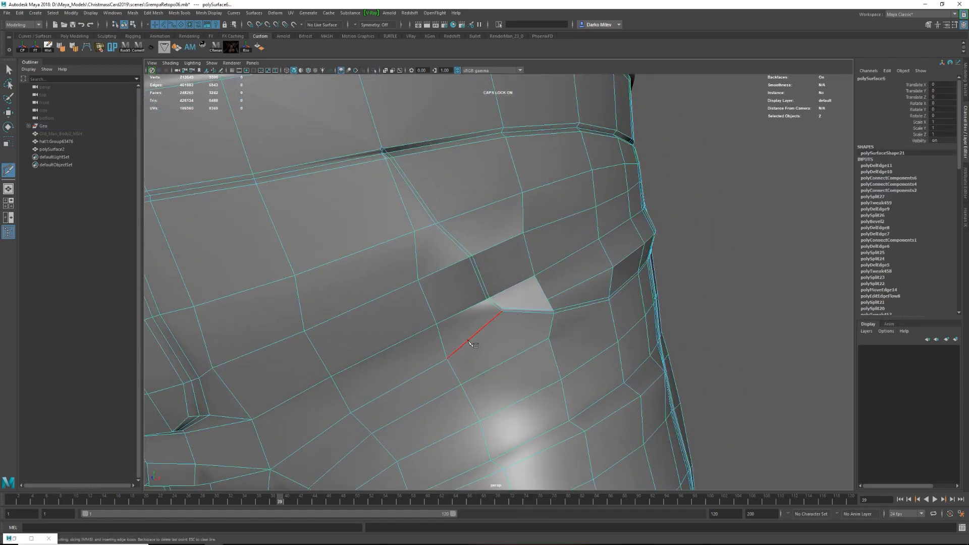
{"action": "left_click", "coordinate": [549, 338]}
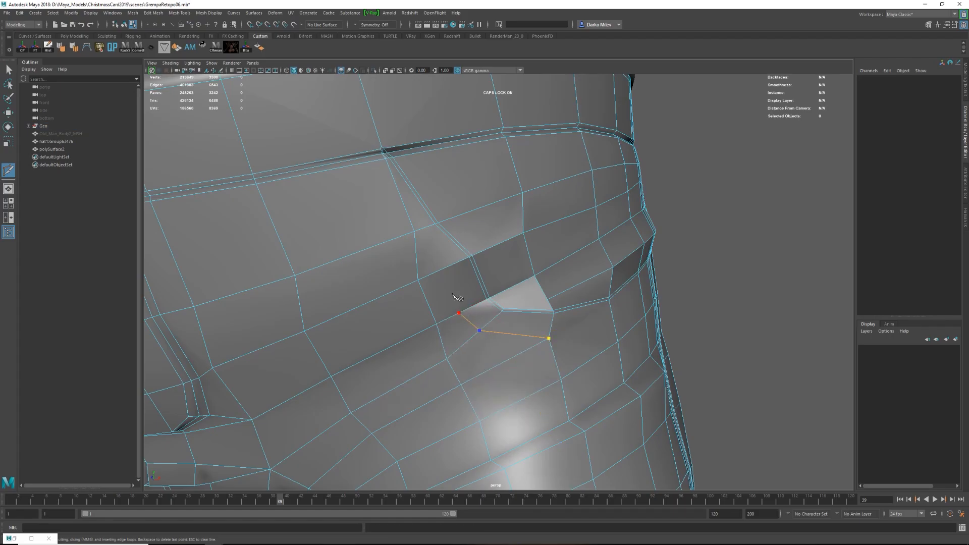
{"action": "left_click_drag", "start_coordinate": [423, 271], "coordinate": [467, 356], "text": "alt"}
{"action": "left_click", "coordinate": [560, 335]}
{"action": "left_click_drag", "start_coordinate": [561, 334], "coordinate": [511, 321], "text": "alt"}
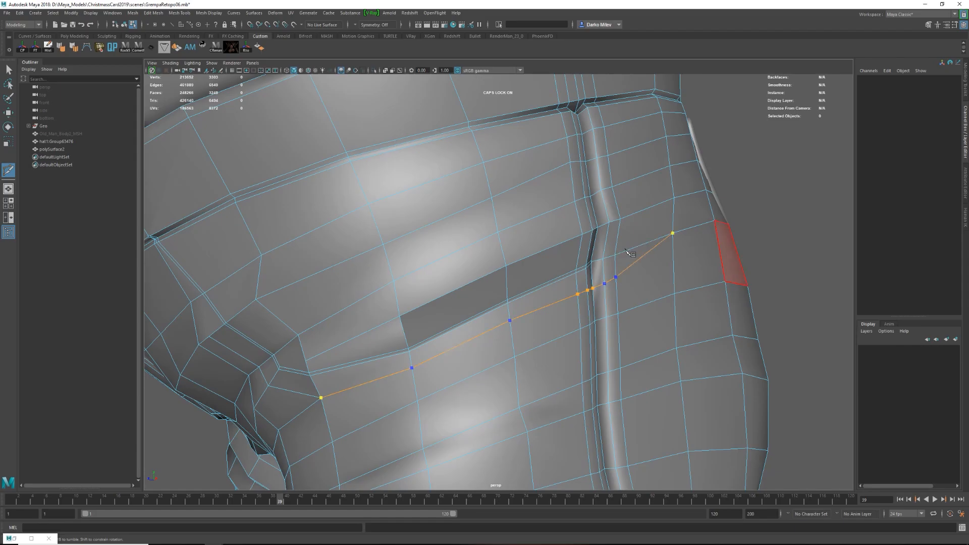
Delete the surplus edges where the pocket strip meets the left side seam.
{"action": "key", "text": "w"}
{"action": "left_click", "coordinate": [626, 225]}
{"action": "key", "text": "Delete"}
{"action": "left_click_drag", "start_coordinate": [600, 236], "coordinate": [531, 275], "text": "alt"}
{"action": "scroll", "coordinate": [521, 253], "scroll_direction": "up", "scroll_amount": 6}
{"action": "key", "text": "Delete"}
{"action": "left_click", "coordinate": [519, 195]}
{"action": "scroll", "coordinate": [501, 250], "scroll_direction": "down", "scroll_amount": 10}
Merge the doubled vertices along the left side seam beside the pocket and clean up the remaining edge.
{"action": "key", "text": "F8"}
{"action": "key", "text": "3"}
{"action": "key", "text": "1"}
{"action": "scroll", "coordinate": [511, 294], "scroll_direction": "up", "scroll_amount": 4}
{"action": "key", "text": "F8"}
{"action": "left_click", "coordinate": [544, 251]}
{"action": "left_click", "coordinate": [560, 244], "text": "shift"}
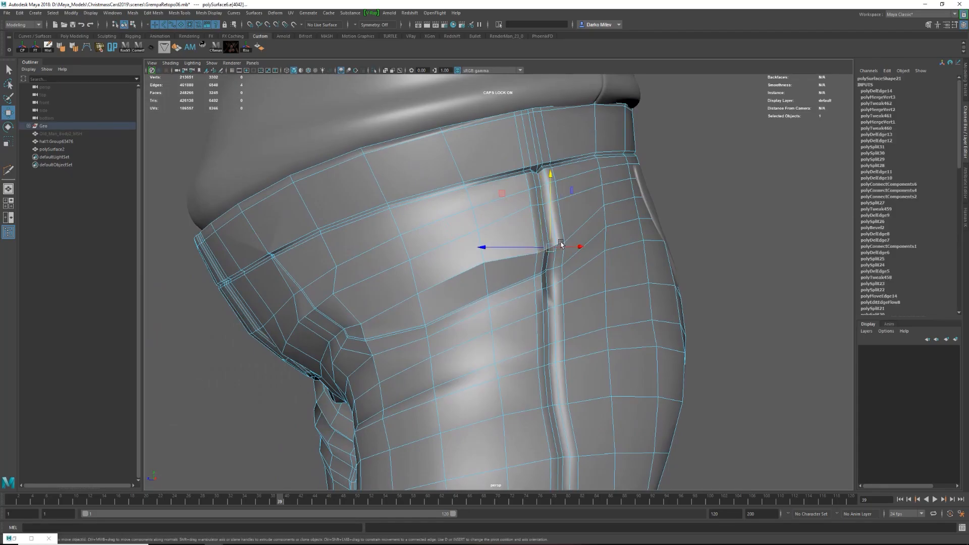
Merge the vertices at the pocket line's upper end on the waistband seam and delete the leftover short edge.
{"action": "key", "text": "3"}
{"action": "key", "text": "F8"}
{"action": "left_click", "coordinate": [478, 300]}
{"action": "key", "text": "1"}
{"action": "left_click_drag", "start_coordinate": [478, 301], "coordinate": [505, 300], "text": "alt"}
{"action": "scroll", "coordinate": [504, 300], "scroll_direction": "up", "scroll_amount": 8}
{"action": "middle_click_drag", "start_coordinate": [405, 183], "coordinate": [444, 216], "text": "alt"}
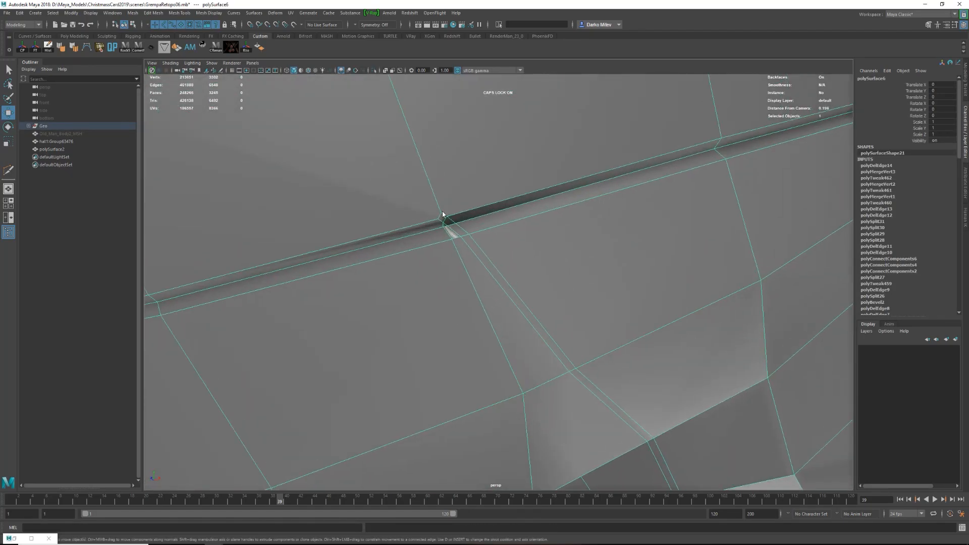
{"action": "key", "text": "q"}
{"action": "left_click", "coordinate": [446, 231]}
{"action": "key", "text": "Delete"}
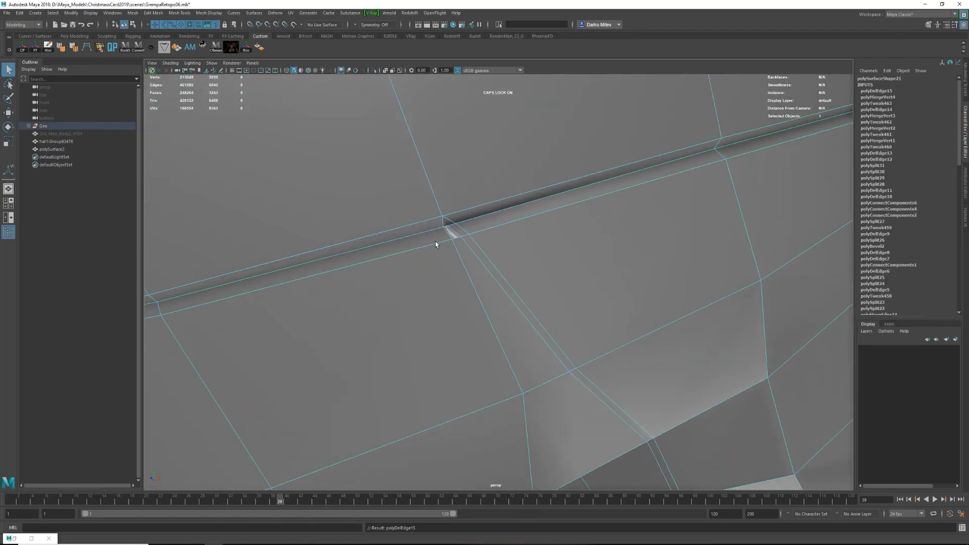
Cut an edge line parallel to the slanted pocket opening on its front side and delete the surplus edge.
{"action": "key", "text": "3"}
{"action": "scroll", "coordinate": [519, 272], "scroll_direction": "down", "scroll_amount": 10}
{"action": "key", "text": "F8"}
{"action": "left_click", "coordinate": [554, 329]}
{"action": "key", "text": "1"}
{"action": "scroll", "coordinate": [553, 330], "scroll_direction": "up", "scroll_amount": 5}
{"action": "middle_click_drag", "start_coordinate": [530, 318], "coordinate": [490, 274], "text": "alt"}
{"action": "scroll", "coordinate": [490, 274], "scroll_direction": "up", "scroll_amount": 4}
{"action": "left_click_drag", "start_coordinate": [485, 264], "coordinate": [535, 283], "text": "alt"}
{"action": "right_click_drag", "start_coordinate": [576, 372], "coordinate": [555, 371], "text": "shift"}
{"action": "left_click", "coordinate": [562, 332]}
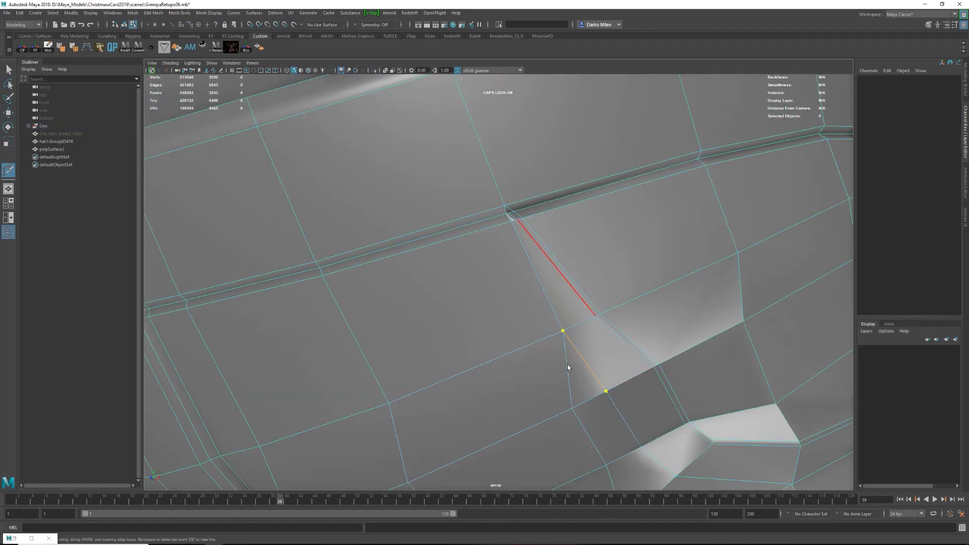
{"action": "key", "text": "Return"}
{"action": "scroll", "coordinate": [566, 364], "scroll_direction": "down", "scroll_amount": 6}
{"action": "key", "text": "w"}
{"action": "left_click", "coordinate": [523, 314]}
{"action": "key", "text": "ctrl+Delete"}
Clean up the edge flow in front of the pocket opening and check the pants in smoothed display.
{"action": "key", "text": "F8"}
{"action": "key", "text": "3"}
{"action": "key", "text": "1"}
{"action": "right_click_drag", "start_coordinate": [478, 311], "coordinate": [457, 310], "text": "shift"}
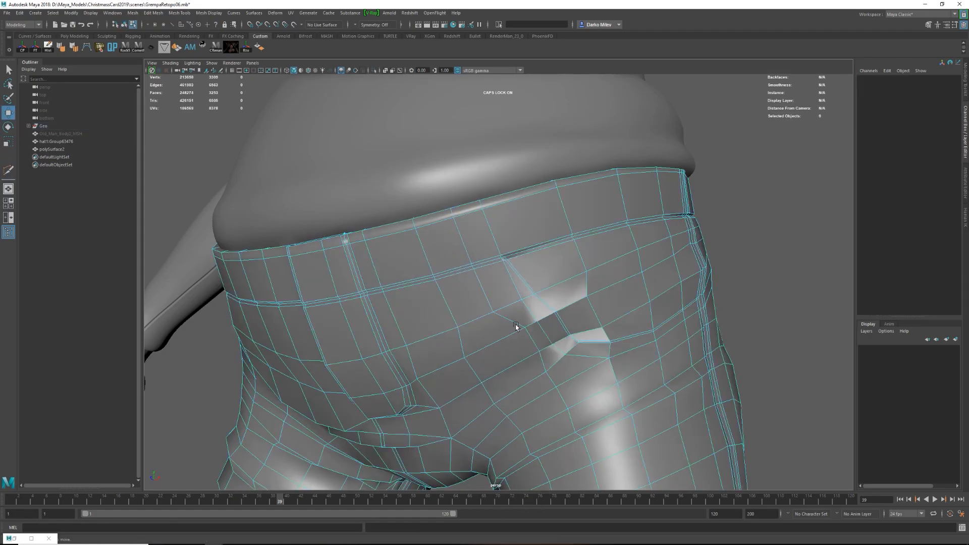
{"action": "key", "text": "w"}
{"action": "left_click", "coordinate": [532, 338]}
{"action": "right_click_drag", "start_coordinate": [540, 362], "coordinate": [561, 362], "text": "shift"}
{"action": "key", "text": "3"}
{"action": "scroll", "coordinate": [577, 322], "scroll_direction": "down", "scroll_amount": 8}
{"action": "left_click", "coordinate": [577, 322]}
{"action": "key", "text": "1"}
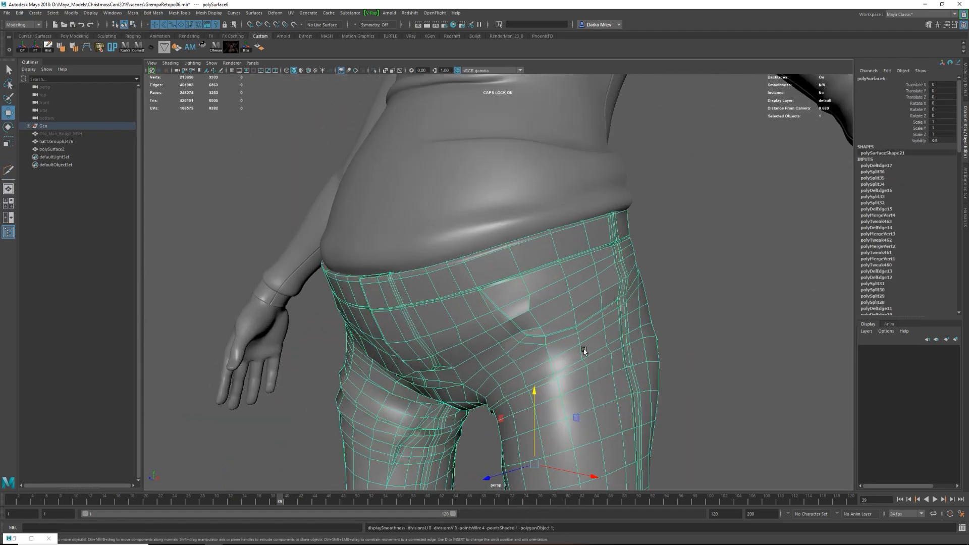
Paint-select the faces between the waistband, pocket line and side seam, and extrude them.
{"action": "right_click_drag", "start_coordinate": [500, 291], "coordinate": [501, 317]}
{"action": "left_click", "coordinate": [513, 274]}
{"action": "scroll", "coordinate": [513, 274], "scroll_direction": "up", "scroll_amount": 5}
{"action": "scroll", "coordinate": [512, 275], "scroll_direction": "down", "scroll_amount": 4}
{"action": "left_click_drag", "start_coordinate": [513, 275], "coordinate": [465, 295], "text": "alt"}
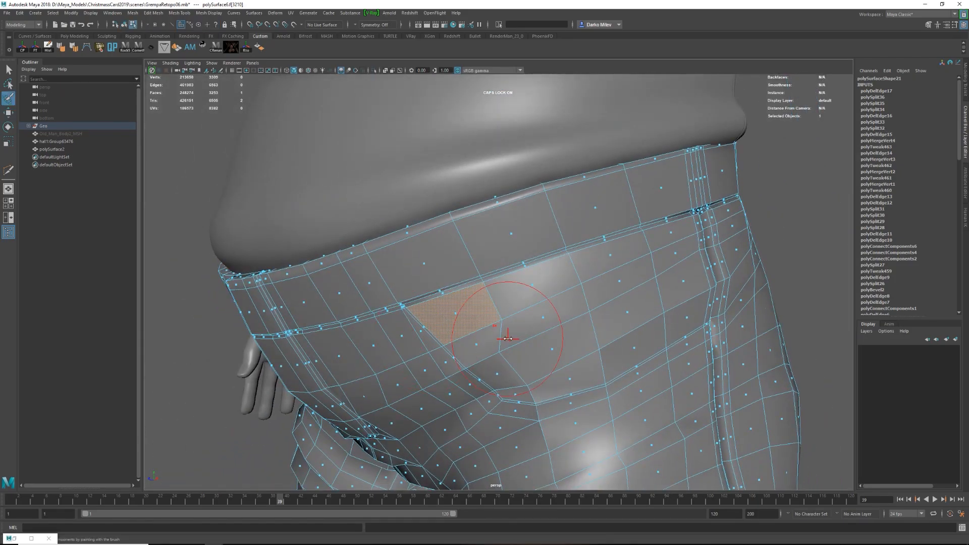
{"action": "left_click_drag", "start_coordinate": [645, 283], "coordinate": [621, 280]}
{"action": "left_click_drag", "start_coordinate": [621, 279], "coordinate": [575, 335], "text": "alt"}
{"action": "left_click_drag", "start_coordinate": [576, 227], "coordinate": [580, 343]}
{"action": "key", "text": "w"}
{"action": "scroll", "coordinate": [597, 260], "scroll_direction": "up", "scroll_amount": 3}
{"action": "left_click_drag", "start_coordinate": [598, 260], "coordinate": [581, 304], "text": "alt"}
{"action": "key", "text": "ctrl+e"}
{"action": "scroll", "coordinate": [581, 305], "scroll_direction": "up", "scroll_amount": 3}
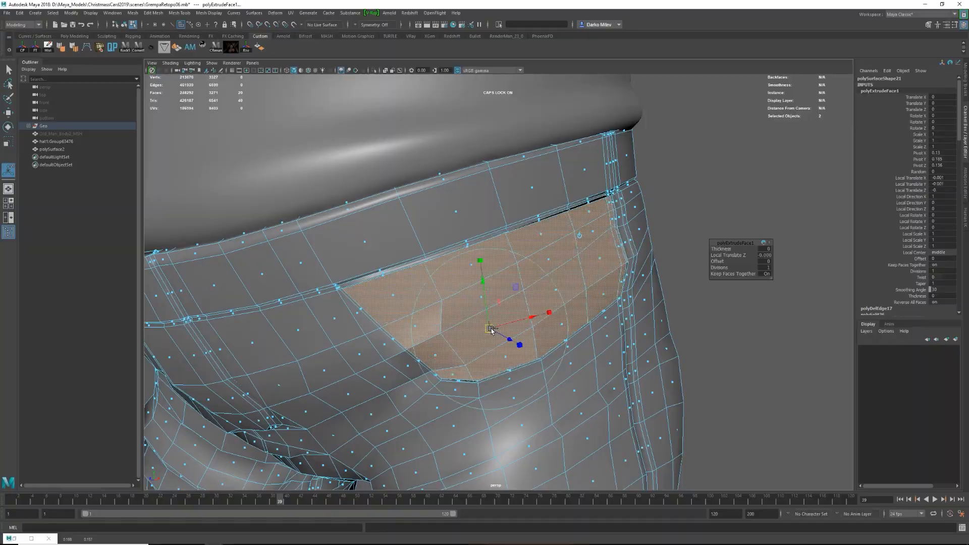
Shrink and push the extruded pocket faces inward to form a recessed panel.
{"action": "key", "text": "4"}
{"action": "left_click_drag", "start_coordinate": [507, 284], "coordinate": [479, 285], "text": "alt"}
{"action": "key", "text": "5"}
{"action": "mouse_move", "coordinate": [479, 285]}
{"action": "left_mouse_down", "text": "alt"}
{"action": "mouse_move", "coordinate": [552, 286]}
{"action": "mouse_move", "coordinate": [560, 264]}
{"action": "mouse_move", "coordinate": [528, 277]}
{"action": "mouse_move", "coordinate": [574, 284]}
{"action": "mouse_move", "coordinate": [491, 288]}
{"action": "mouse_move", "coordinate": [480, 323]}
{"action": "left_mouse_up", "text": "alt"}
{"action": "key", "text": "e"}
{"action": "key", "text": "w"}
{"action": "key", "text": "F10"}
{"action": "left_click", "coordinate": [488, 361]}
{"action": "key", "text": "F8"}
{"action": "left_click", "coordinate": [606, 264]}
Merge the recessed panel's corner vertices into the waistband and side seams and remove the surplus edges.
{"action": "scroll", "coordinate": [606, 264], "scroll_direction": "down", "scroll_amount": 6}
{"action": "left_click", "coordinate": [506, 358]}
{"action": "left_click_drag", "start_coordinate": [506, 359], "coordinate": [334, 225], "text": "alt"}
{"action": "scroll", "coordinate": [363, 301], "scroll_direction": "up", "scroll_amount": 6}
{"action": "key", "text": "F9"}
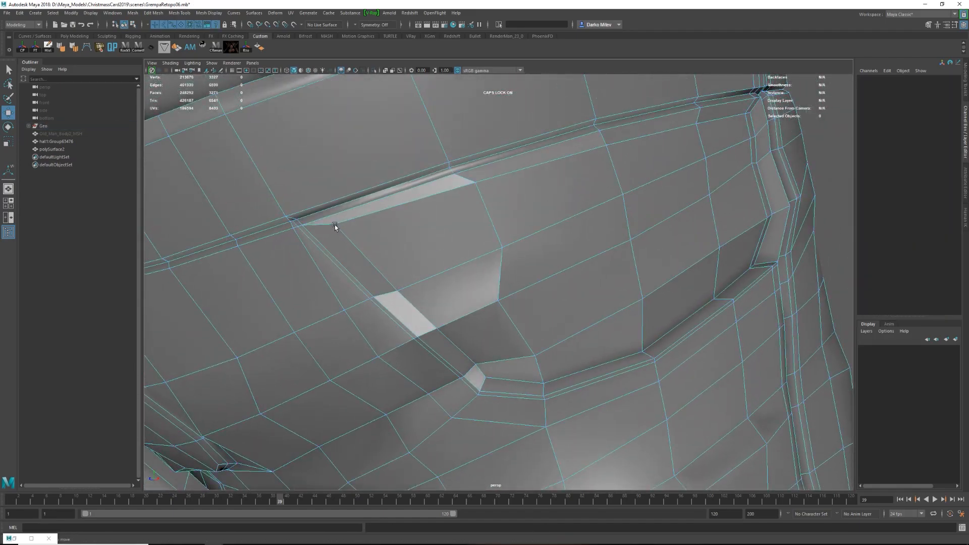
{"action": "left_click", "coordinate": [334, 224]}
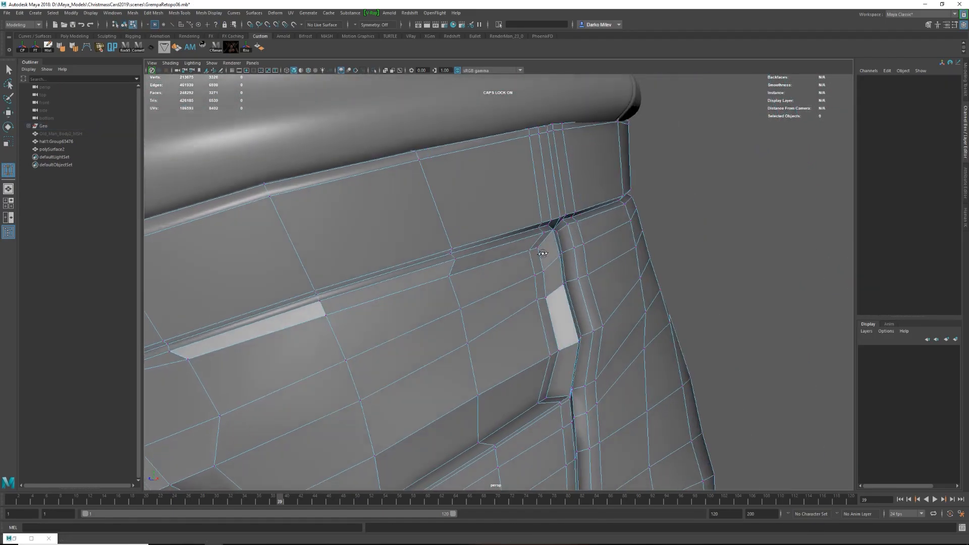
{"action": "left_click_drag", "start_coordinate": [555, 238], "coordinate": [586, 247], "text": "alt"}
{"action": "scroll", "coordinate": [592, 309], "scroll_direction": "up", "scroll_amount": 3}
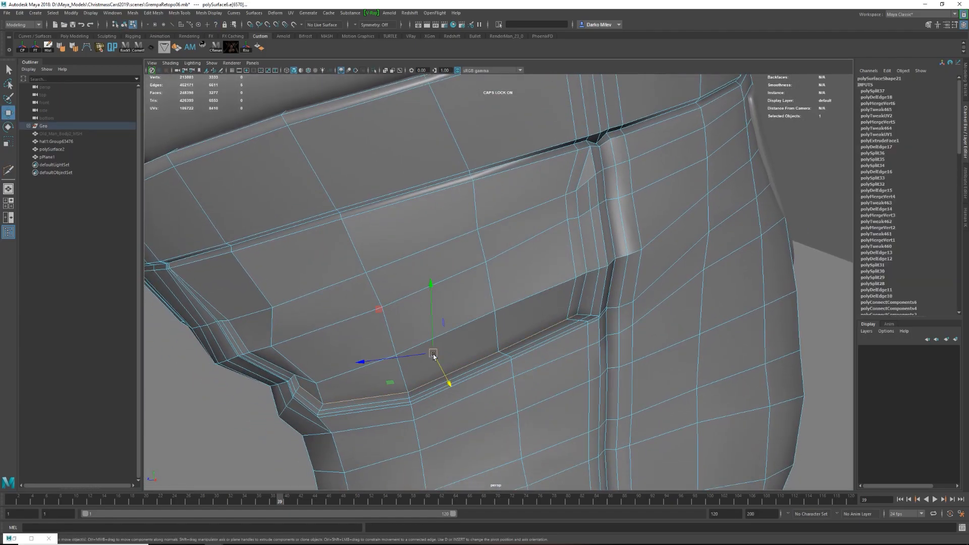
Slide the edge line in front of the pocket opening outward and move its upper vertex along the waistband seam.
{"action": "left_click_drag", "start_coordinate": [429, 384], "coordinate": [447, 416], "text": "alt"}
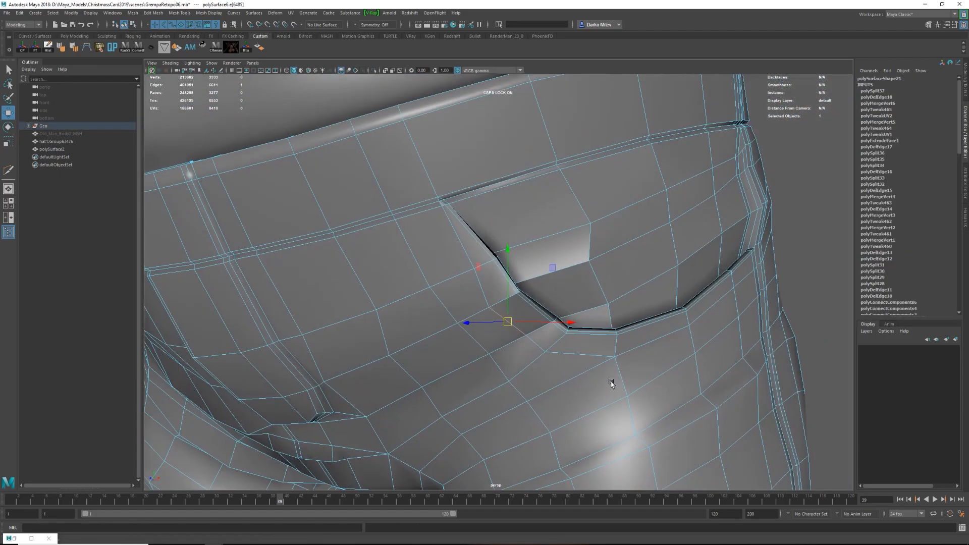
{"action": "double_click", "coordinate": [533, 335]}
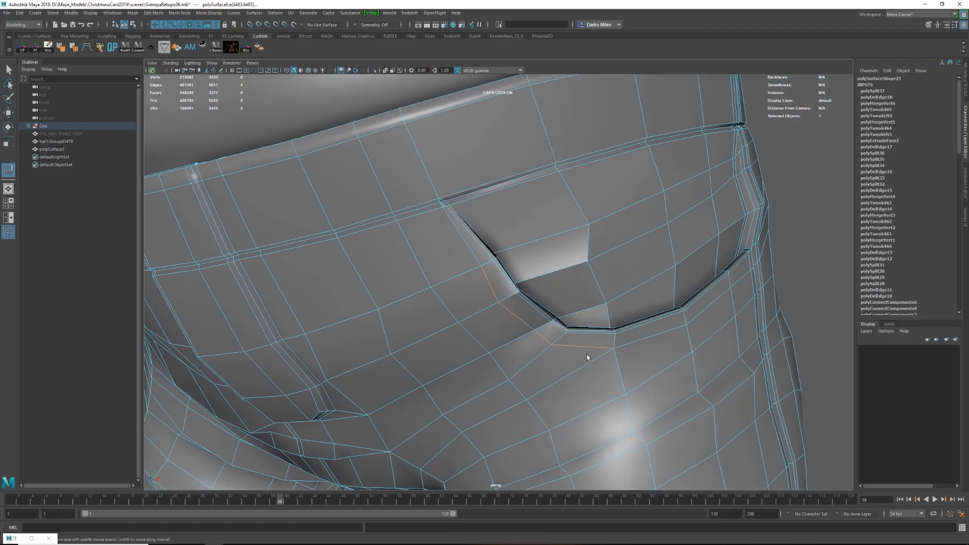
{"action": "right_click_drag", "start_coordinate": [477, 264], "coordinate": [505, 253], "text": "alt"}
{"action": "middle_click_drag", "start_coordinate": [434, 189], "coordinate": [477, 249], "text": "alt"}
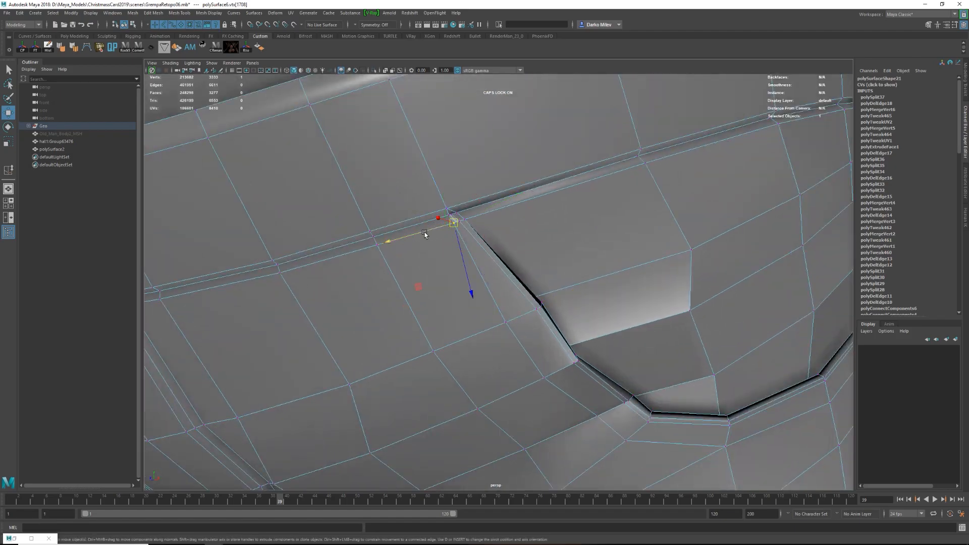
{"action": "key", "text": "F8"}
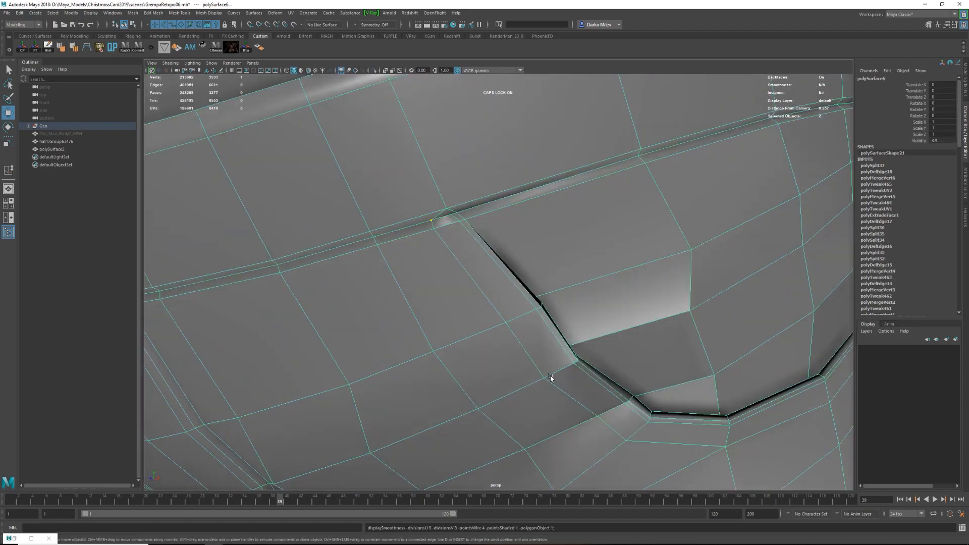
Cut extra edge lines across the recessed pocket panel from the opening to the side seam.
{"action": "right_click_drag", "start_coordinate": [575, 367], "coordinate": [562, 324], "text": "alt"}
{"action": "left_click_drag", "start_coordinate": [562, 324], "coordinate": [592, 298], "text": "alt"}
{"action": "key", "text": "F8"}
{"action": "right_click_drag", "start_coordinate": [593, 298], "coordinate": [562, 289], "text": "shift"}
{"action": "left_click", "coordinate": [524, 298]}
{"action": "left_click_drag", "start_coordinate": [608, 282], "coordinate": [560, 288], "text": "alt"}
{"action": "left_click", "coordinate": [637, 264]}
{"action": "left_click", "coordinate": [716, 223]}
{"action": "left_click_drag", "start_coordinate": [715, 223], "coordinate": [679, 204], "text": "alt"}
Adjust the edge line across the recessed pocket panel and preview the smoothed pants on the whole character.
{"action": "double_click", "coordinate": [491, 260]}
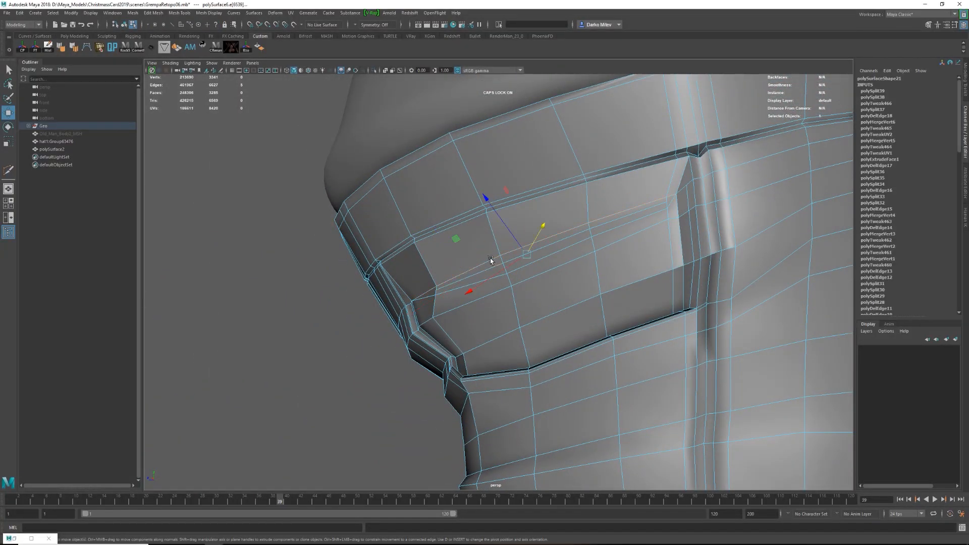
{"action": "key", "text": "f"}
{"action": "left_click_drag", "start_coordinate": [498, 269], "coordinate": [545, 257], "text": "alt"}
{"action": "right_click_drag", "start_coordinate": [545, 258], "coordinate": [493, 242], "text": "alt"}
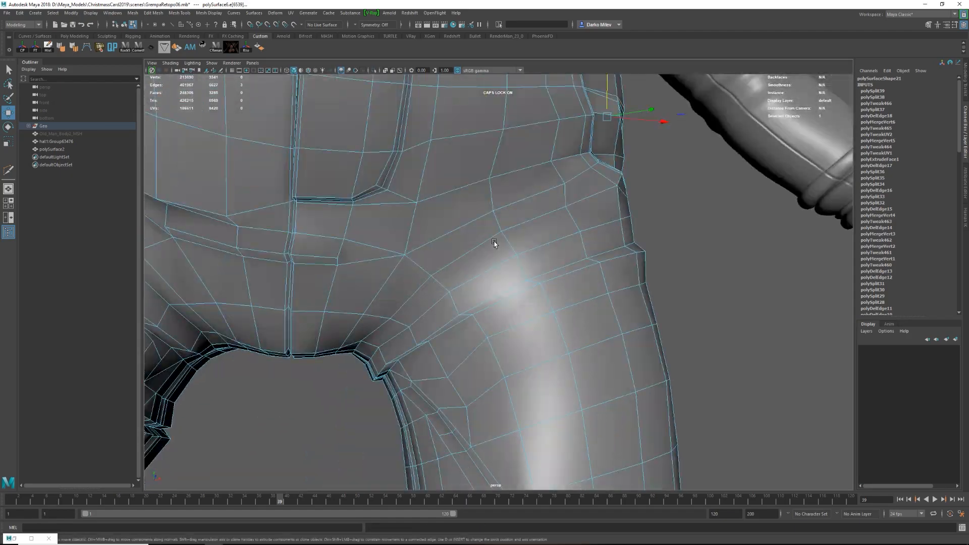
{"action": "key", "text": "f"}
{"action": "left_click_drag", "start_coordinate": [510, 288], "coordinate": [543, 287], "text": "alt"}
{"action": "left_click", "coordinate": [565, 275]}
{"action": "key", "text": "F8"}
{"action": "key", "text": "3"}
{"action": "left_click", "coordinate": [688, 203]}
{"action": "right_click_drag", "start_coordinate": [688, 204], "coordinate": [509, 331], "text": "alt"}
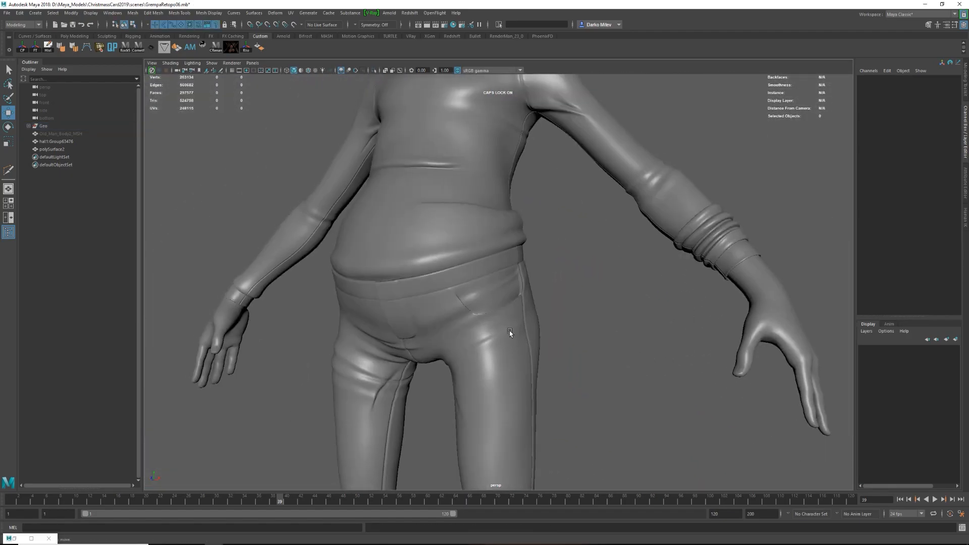
Cut an extra edge line below the pocket opening toward the side seam and delete the leftover edge beside it.
{"action": "left_click_drag", "start_coordinate": [509, 331], "coordinate": [543, 314], "text": "alt"}
{"action": "left_click", "coordinate": [543, 314]}
{"action": "key", "text": "1"}
{"action": "right_click_drag", "start_coordinate": [353, 301], "coordinate": [427, 282], "text": "alt"}
{"action": "left_click_drag", "start_coordinate": [418, 258], "coordinate": [703, 281], "text": "alt"}
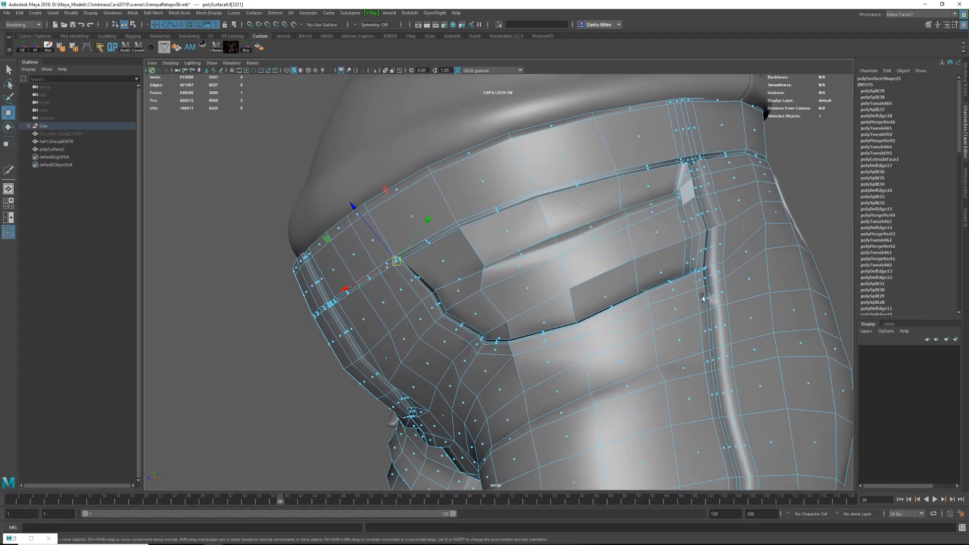
{"action": "right_click_drag", "start_coordinate": [703, 281], "coordinate": [744, 290], "text": "alt"}
{"action": "key", "text": "y"}
{"action": "left_click", "coordinate": [645, 324]}
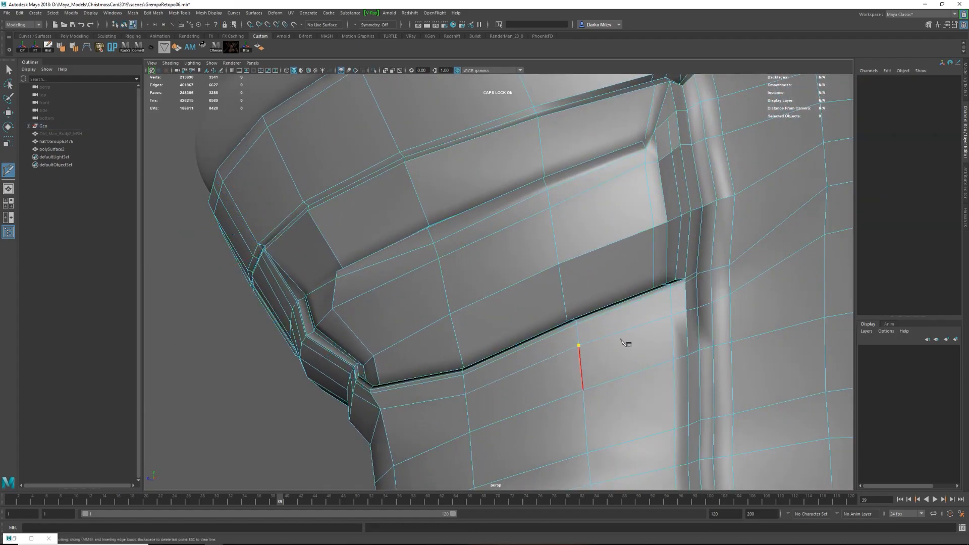
{"action": "key", "text": "w"}
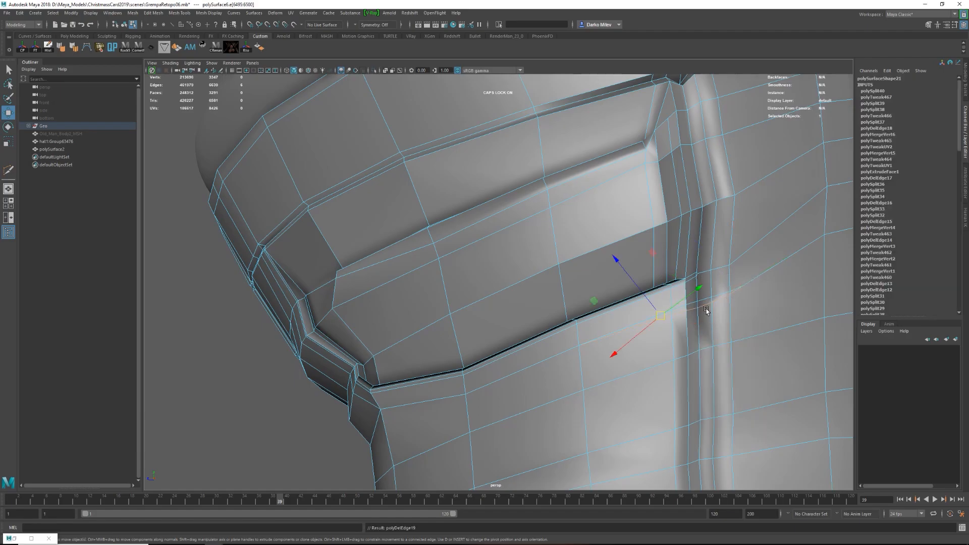
{"action": "left_click", "coordinate": [695, 291]}
{"action": "left_click_drag", "start_coordinate": [695, 292], "coordinate": [551, 348], "text": "alt"}
Select the strip of faces bordering the pocket opening and extrude it outward with Local Translate Z about 0.001.
{"action": "double_click", "coordinate": [294, 237], "text": "shift"}
{"action": "left_click_drag", "start_coordinate": [295, 237], "coordinate": [428, 201], "text": "alt"}
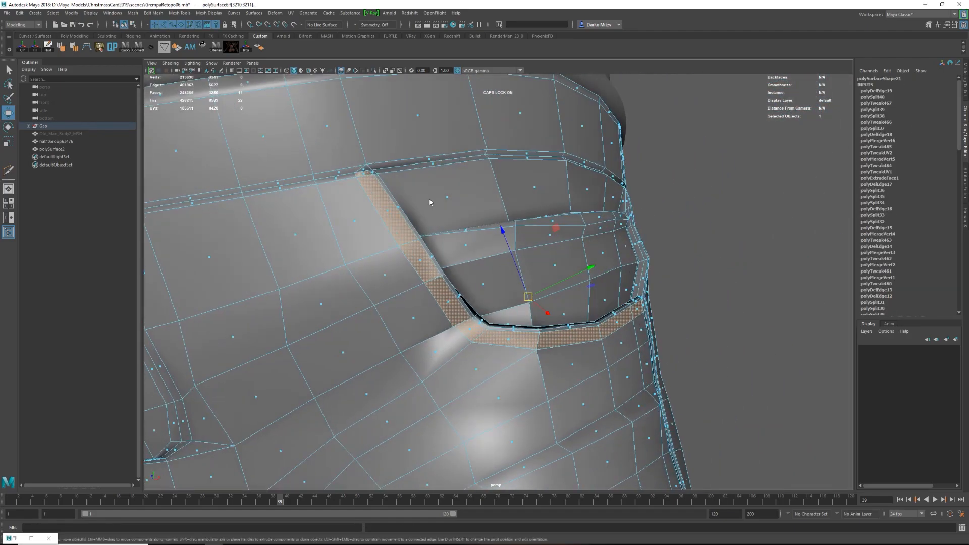
{"action": "left_click_drag", "start_coordinate": [616, 343], "coordinate": [622, 339], "text": "alt"}
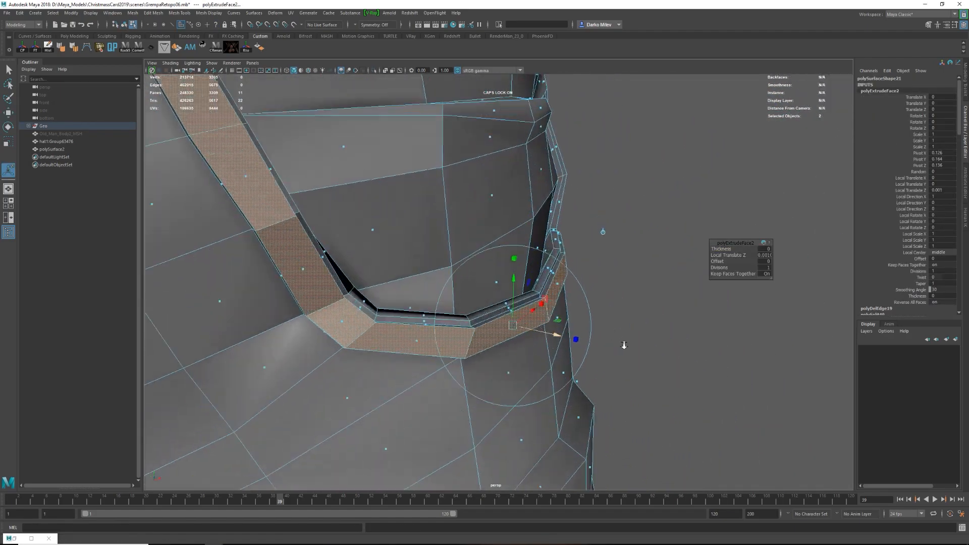
Smooth the edge lines around the extruded pocket border with Edit Edge Flow.
{"action": "key", "text": "F2"}
{"action": "left_click", "coordinate": [411, 173]}
{"action": "key", "text": "w"}
{"action": "left_click_drag", "start_coordinate": [559, 319], "coordinate": [542, 325], "text": "alt"}
{"action": "right_click_drag", "start_coordinate": [517, 311], "coordinate": [520, 392], "text": "shift"}
{"action": "key", "text": "q"}
{"action": "left_click", "coordinate": [607, 270]}
{"action": "scroll", "coordinate": [608, 271], "scroll_direction": "down", "scroll_amount": 5}
{"action": "left_click", "coordinate": [582, 286]}
{"action": "left_click_drag", "start_coordinate": [582, 286], "coordinate": [560, 305], "text": "alt"}
{"action": "left_click", "coordinate": [647, 298]}
{"action": "right_click_drag", "start_coordinate": [644, 299], "coordinate": [625, 376], "text": "shift"}
{"action": "scroll", "coordinate": [625, 323], "scroll_direction": "down", "scroll_amount": 5}
{"action": "left_click_drag", "start_coordinate": [625, 303], "coordinate": [538, 346], "text": "alt"}
Preview the smoothed pocket border and examine its outer corner where it meets the side seam.
{"action": "key", "text": "F8"}
{"action": "key", "text": "3"}
{"action": "key", "text": "e"}
{"action": "scroll", "coordinate": [558, 281], "scroll_direction": "down", "scroll_amount": 8}
{"action": "scroll", "coordinate": [538, 347], "scroll_direction": "up", "scroll_amount": 8}
{"action": "key", "text": "1"}
{"action": "middle_click_drag", "start_coordinate": [671, 255], "coordinate": [555, 303], "text": "alt"}
{"action": "key", "text": "F8"}
{"action": "left_click", "coordinate": [650, 275]}
{"action": "key", "text": "w"}
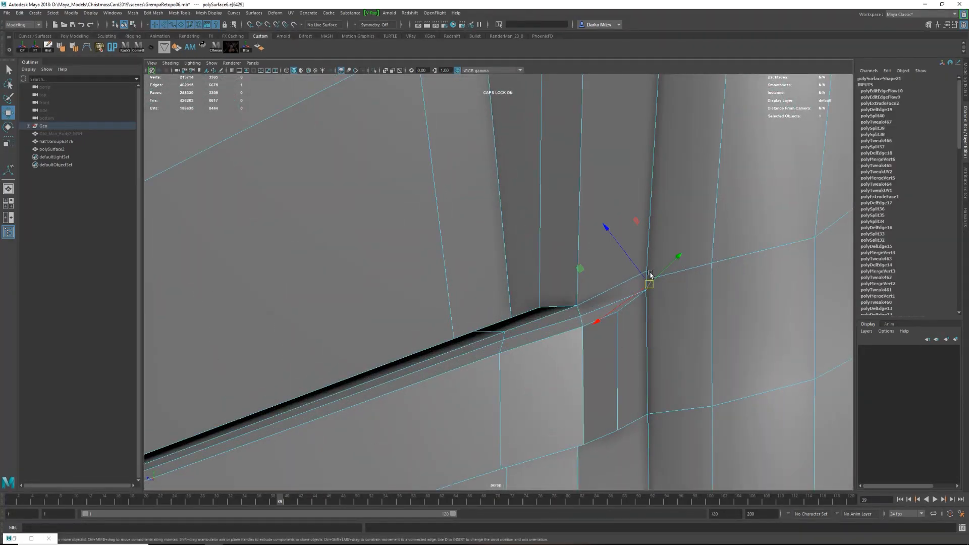
{"action": "scroll", "coordinate": [664, 281], "scroll_direction": "down", "scroll_amount": 8}
{"action": "right_click_drag", "start_coordinate": [567, 288], "coordinate": [525, 304], "text": "shift"}
{"action": "left_click", "coordinate": [538, 294]}
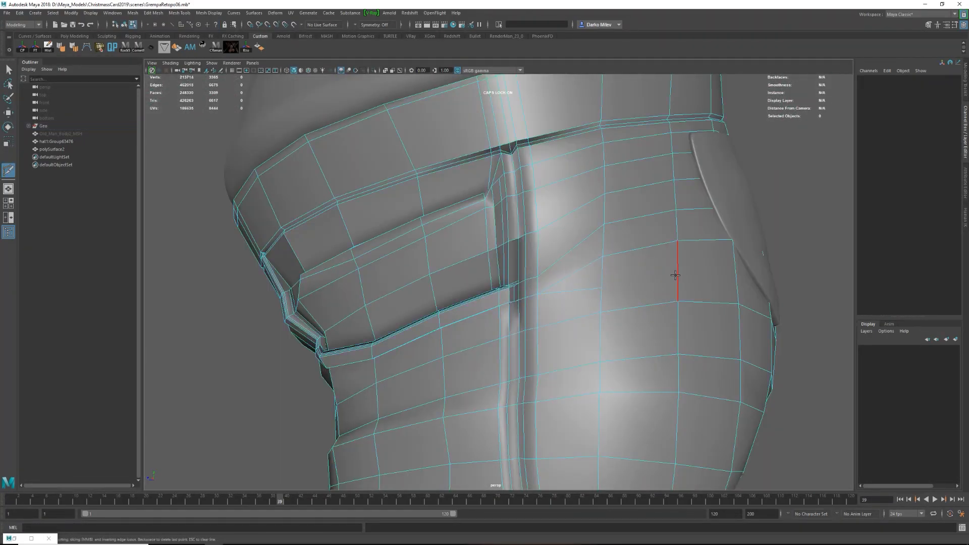
{"action": "key", "text": "w"}
{"action": "scroll", "coordinate": [681, 278], "scroll_direction": "down", "scroll_amount": 8}
{"action": "left_click_drag", "start_coordinate": [682, 278], "coordinate": [575, 289], "text": "alt"}
{"action": "right_click_drag", "start_coordinate": [576, 290], "coordinate": [598, 270]}
{"action": "key", "text": "ctrl+1"}
{"action": "left_click_drag", "start_coordinate": [501, 304], "coordinate": [538, 311], "text": "alt"}
{"action": "scroll", "coordinate": [538, 311], "scroll_direction": "up", "scroll_amount": 4}
{"action": "key", "text": "ctrl+z"}
{"action": "key", "text": "ctrl+z"}
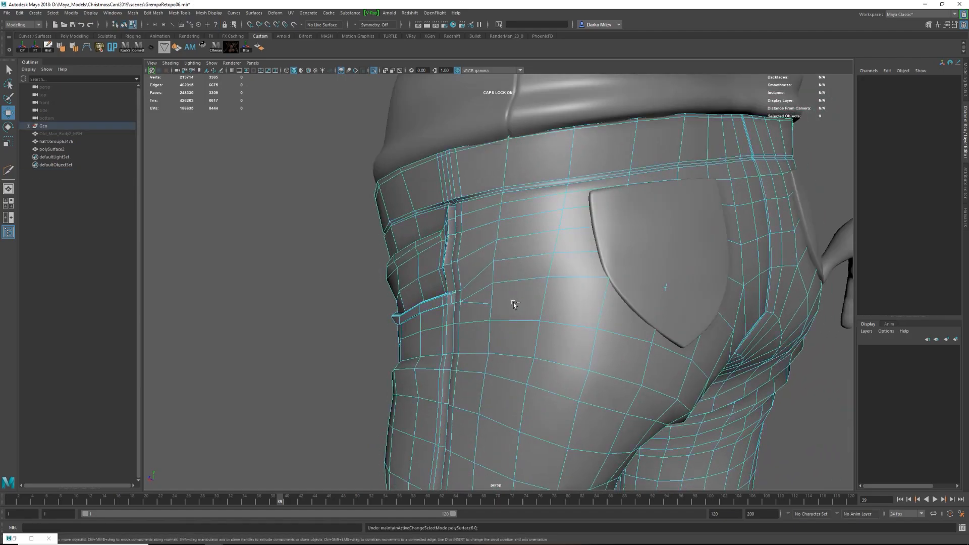
{"action": "key", "text": "ctrl+z"}
Isolate the pants, delete the surplus edge loop around the hips and select the neighbouring loop.
{"action": "key", "text": "ctrl+1"}
{"action": "double_click", "coordinate": [521, 281]}
{"action": "scroll", "coordinate": [522, 282], "scroll_direction": "down", "scroll_amount": 4}
{"action": "left_click_drag", "start_coordinate": [757, 308], "coordinate": [625, 308], "text": "alt"}
{"action": "scroll", "coordinate": [625, 307], "scroll_direction": "up", "scroll_amount": 4}
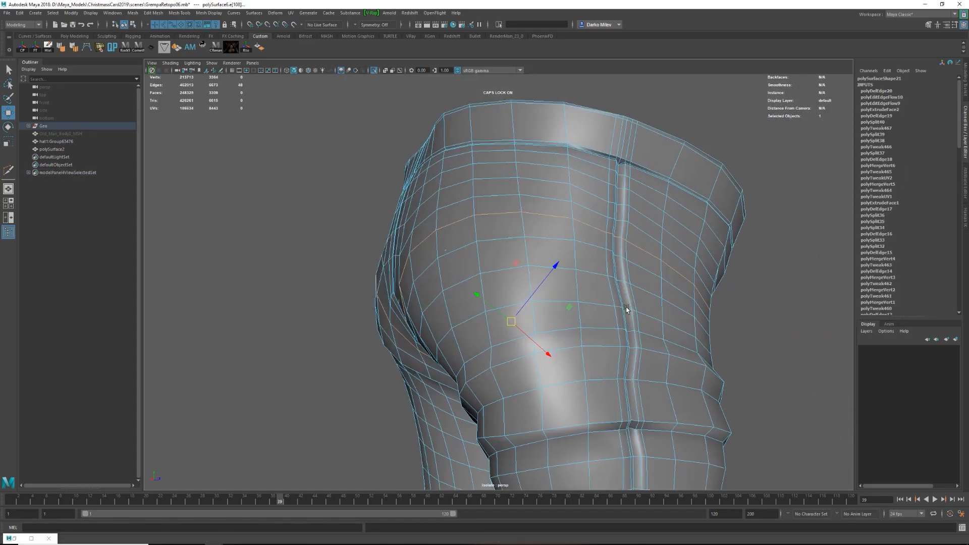
Limit the loop selection to the hip edges in wireframe and apply Edit Edge Flow to them.
{"action": "scroll", "coordinate": [625, 307], "scroll_direction": "down", "scroll_amount": 5}
{"action": "left_click_drag", "start_coordinate": [277, 305], "coordinate": [356, 373], "text": "alt"}
{"action": "key", "text": "4"}
{"action": "left_click_drag", "start_coordinate": [404, 394], "coordinate": [405, 394], "text": "ctrl"}
{"action": "mouse_move", "coordinate": [419, 376]}
{"action": "left_mouse_down", "text": "alt"}
{"action": "mouse_move", "coordinate": [444, 407]}
{"action": "mouse_move", "coordinate": [445, 340]}
{"action": "mouse_move", "coordinate": [558, 355]}
{"action": "mouse_move", "coordinate": [657, 346]}
{"action": "mouse_move", "coordinate": [493, 301]}
{"action": "mouse_move", "coordinate": [555, 333]}
{"action": "left_mouse_up", "text": "alt"}
{"action": "key", "text": "5"}
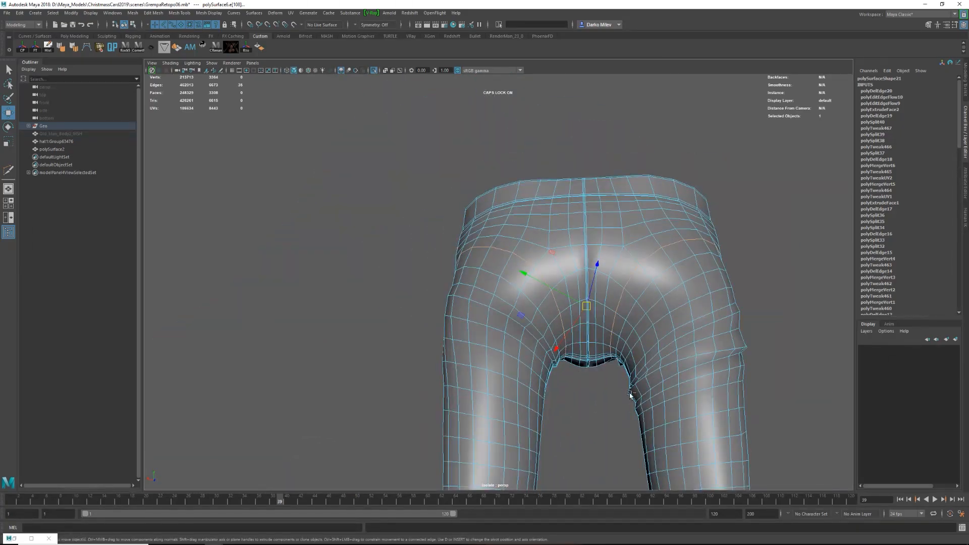
{"action": "key", "text": "4"}
{"action": "mouse_move", "coordinate": [619, 409]}
{"action": "left_mouse_down", "text": "alt"}
{"action": "mouse_move", "coordinate": [595, 382]}
{"action": "mouse_move", "coordinate": [608, 391]}
{"action": "left_mouse_up", "text": "alt"}
{"action": "mouse_move", "coordinate": [565, 323]}
{"action": "left_mouse_down", "text": "ctrl"}
{"action": "mouse_move", "coordinate": [631, 385]}
{"action": "mouse_move", "coordinate": [575, 387]}
{"action": "mouse_move", "coordinate": [676, 348]}
{"action": "left_mouse_up", "text": "ctrl"}
{"action": "key", "text": "5"}
{"action": "mouse_move", "coordinate": [598, 292]}
{"action": "right_mouse_down", "text": "shift"}
{"action": "mouse_move", "coordinate": [584, 386]}
{"action": "mouse_move", "coordinate": [588, 368]}
{"action": "right_mouse_up", "text": "shift"}
{"action": "left_click_drag", "start_coordinate": [587, 368], "coordinate": [540, 315], "text": "alt"}
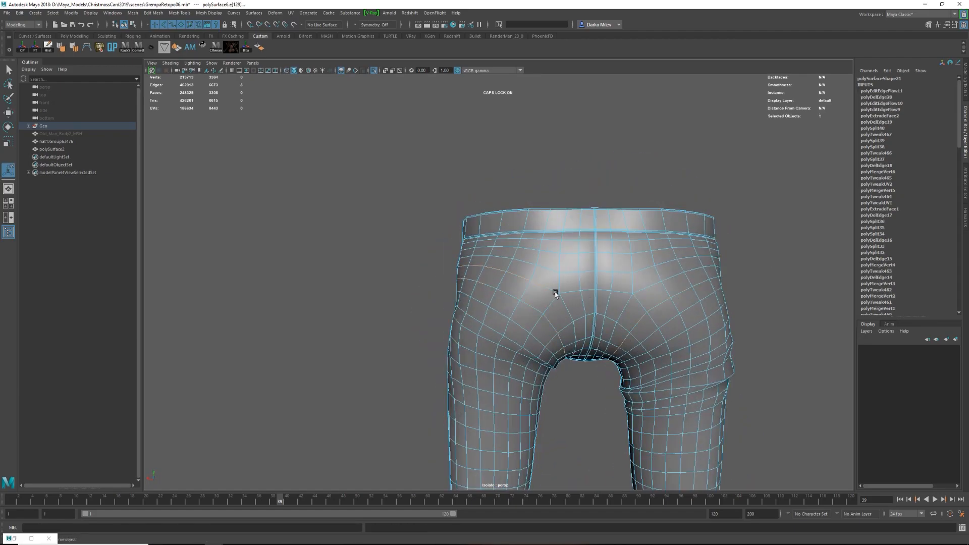
Apply Edit Edge Flow to another horizontal edge line across the seat of the pants.
{"action": "double_click", "coordinate": [644, 288], "text": "shift"}
{"action": "right_click_drag", "start_coordinate": [644, 288], "coordinate": [633, 364], "text": "shift"}
{"action": "left_click_drag", "start_coordinate": [633, 364], "coordinate": [560, 325], "text": "alt"}
{"action": "right_click_drag", "start_coordinate": [560, 325], "coordinate": [538, 303], "text": "alt"}
{"action": "left_click_drag", "start_coordinate": [539, 303], "coordinate": [443, 278], "text": "alt"}
{"action": "key", "text": "w"}
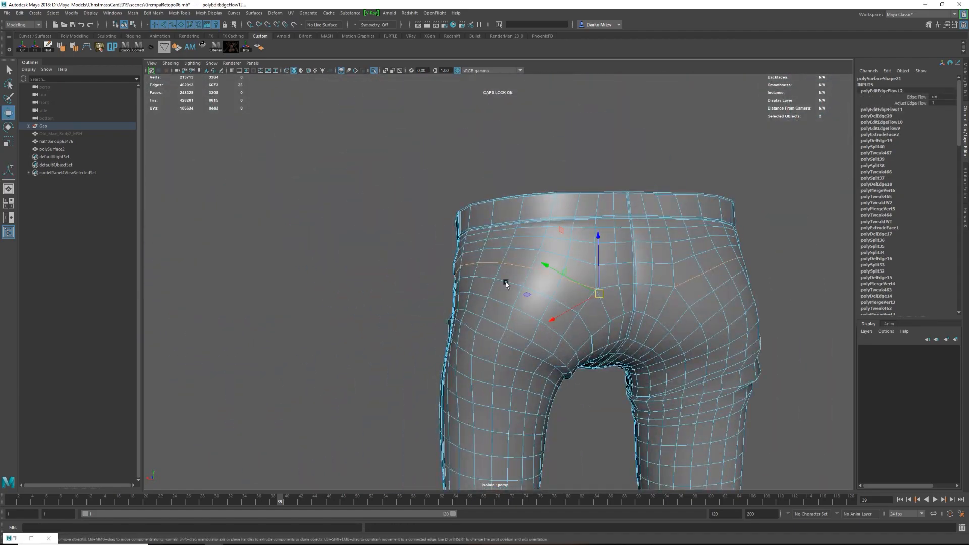
Set the Move tool's transform constraint to Edge and slide the horizontal edge line across the seat upward.
{"action": "double_click", "coordinate": [8, 113]}
{"action": "left_click_drag", "start_coordinate": [530, 272], "coordinate": [623, 267], "text": "alt"}
{"action": "left_click_drag", "start_coordinate": [561, 210], "coordinate": [508, 368], "text": "alt"}
{"action": "left_click_drag", "start_coordinate": [627, 446], "coordinate": [372, 368], "text": "shift"}
{"action": "left_click_drag", "start_coordinate": [372, 368], "coordinate": [404, 286], "text": "alt"}
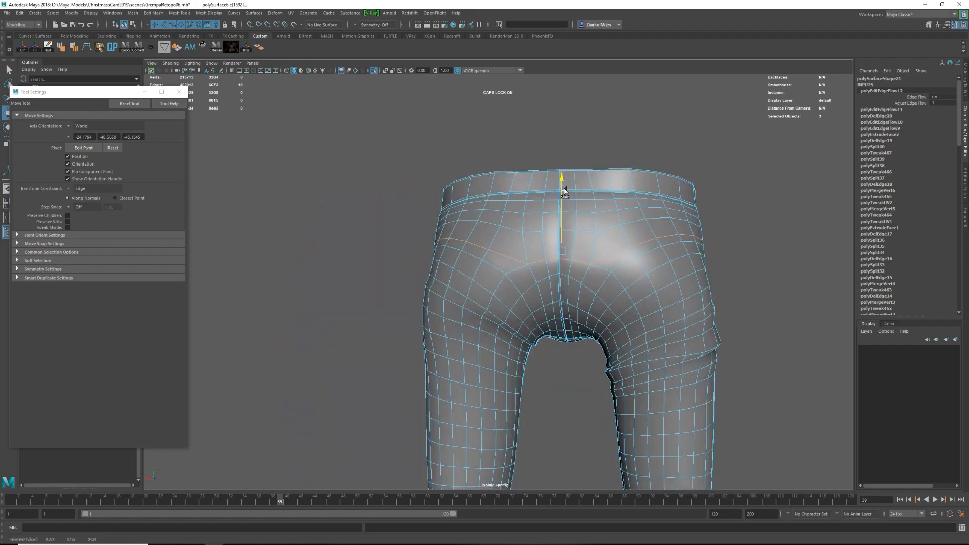
{"action": "left_click_drag", "start_coordinate": [564, 190], "coordinate": [621, 238], "text": "alt"}
{"action": "right_click_drag", "start_coordinate": [621, 238], "coordinate": [690, 296], "text": "alt"}
{"action": "right_click_drag", "start_coordinate": [594, 202], "coordinate": [545, 212], "text": "shift"}
Examine the edge spacing along the side seam below the waistband and close the tool settings.
{"action": "left_click_drag", "start_coordinate": [545, 212], "coordinate": [535, 267], "text": "alt"}
{"action": "right_click_drag", "start_coordinate": [535, 267], "coordinate": [561, 289], "text": "alt"}
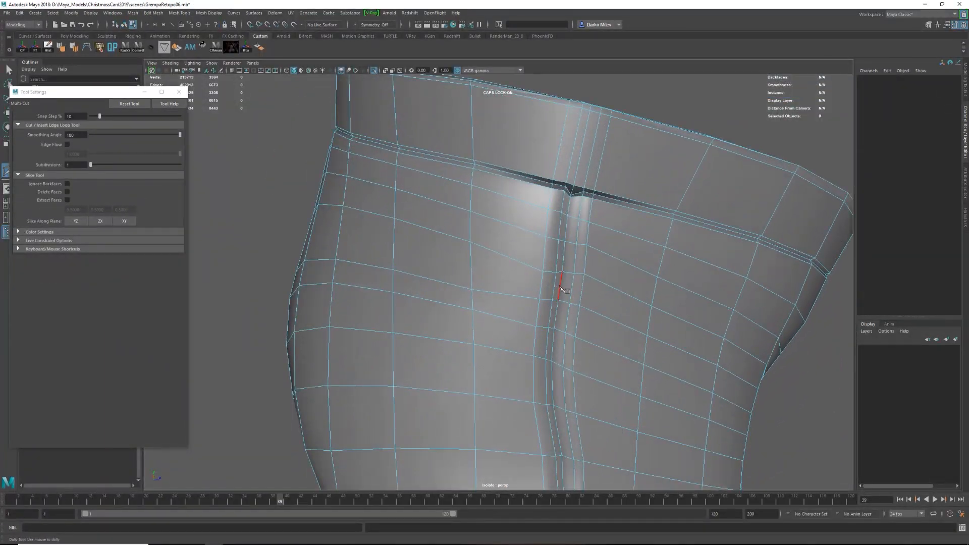
{"action": "right_click", "coordinate": [533, 295]}
{"action": "left_click_drag", "start_coordinate": [533, 294], "coordinate": [520, 270], "text": "alt"}
{"action": "left_click", "coordinate": [473, 228]}
{"action": "right_click_drag", "start_coordinate": [520, 270], "coordinate": [462, 212], "text": "alt"}
{"action": "left_click", "coordinate": [179, 92]}
{"action": "key", "text": "w"}
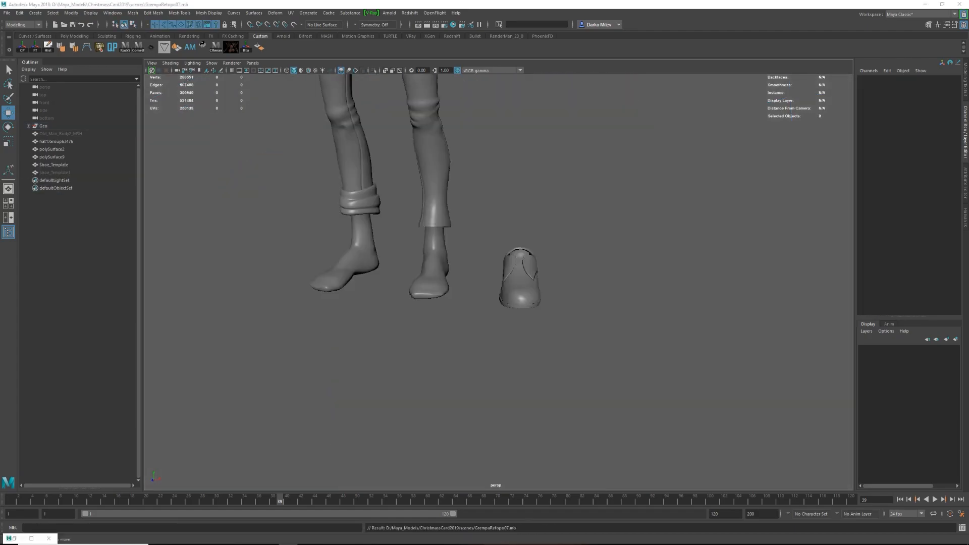
Move the shoe template onto the foot of the uncuffed leg.
{"action": "left_click_drag", "start_coordinate": [510, 292], "coordinate": [434, 282], "text": "alt"}
{"action": "left_click_drag", "start_coordinate": [449, 273], "coordinate": [606, 250]}
{"action": "left_click", "coordinate": [570, 273]}
{"action": "left_click", "coordinate": [515, 293]}
{"action": "left_click_drag", "start_coordinate": [535, 263], "coordinate": [525, 298], "text": "alt"}
{"action": "left_click_drag", "start_coordinate": [522, 265], "coordinate": [484, 275]}
Create a lattice around the shoe, then rotate and position the lattice with its base to match the foot's direction.
{"action": "left_click", "coordinate": [275, 12]}
{"action": "left_click", "coordinate": [295, 73]}
{"action": "key", "text": "e"}
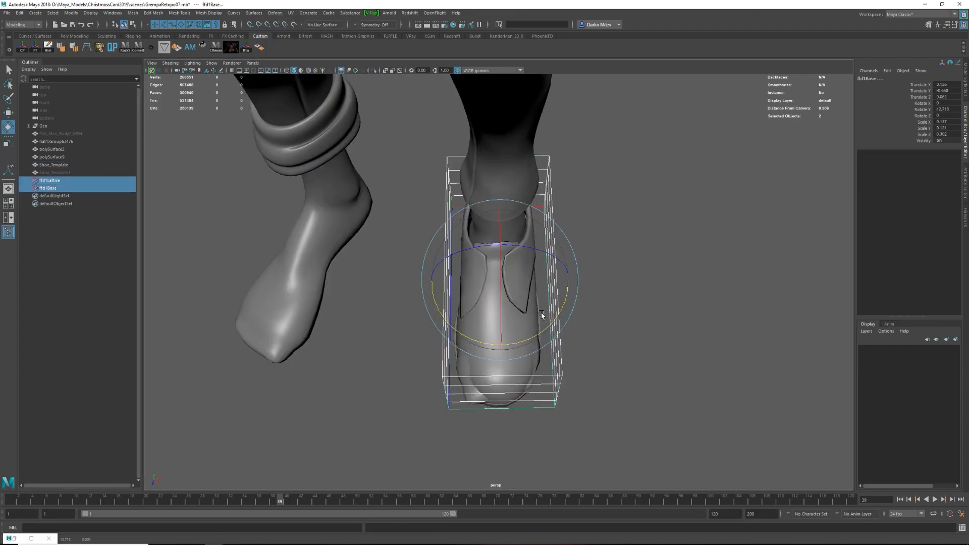
{"action": "left_click_drag", "start_coordinate": [550, 323], "coordinate": [500, 237], "text": "alt"}
{"action": "key", "text": "w"}
{"action": "left_click_drag", "start_coordinate": [433, 284], "coordinate": [431, 284]}
{"action": "left_click_drag", "start_coordinate": [449, 282], "coordinate": [571, 313], "text": "alt"}
Set the shoe lattice's divisions to S 3, T 2 and U 8.
{"action": "left_click", "coordinate": [656, 243]}
{"action": "left_click", "coordinate": [631, 256]}
{"action": "left_click", "coordinate": [919, 166]}
{"action": "middle_click_drag", "start_coordinate": [727, 189], "coordinate": [701, 188]}
{"action": "left_click_drag", "start_coordinate": [656, 217], "coordinate": [545, 293], "text": "alt"}
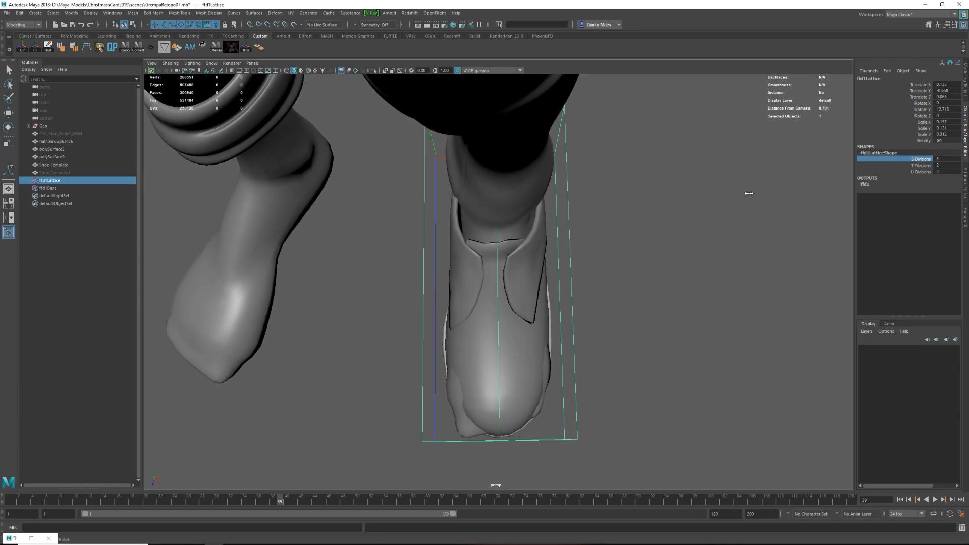
Widen the lattice rows at the toe and adjust the front row along the shoe's length.
{"action": "middle_click_drag", "start_coordinate": [657, 303], "coordinate": [682, 248], "text": "alt"}
{"action": "right_click_drag", "start_coordinate": [597, 242], "coordinate": [598, 212]}
{"action": "key", "text": "r"}
{"action": "left_click_drag", "start_coordinate": [418, 316], "coordinate": [584, 346]}
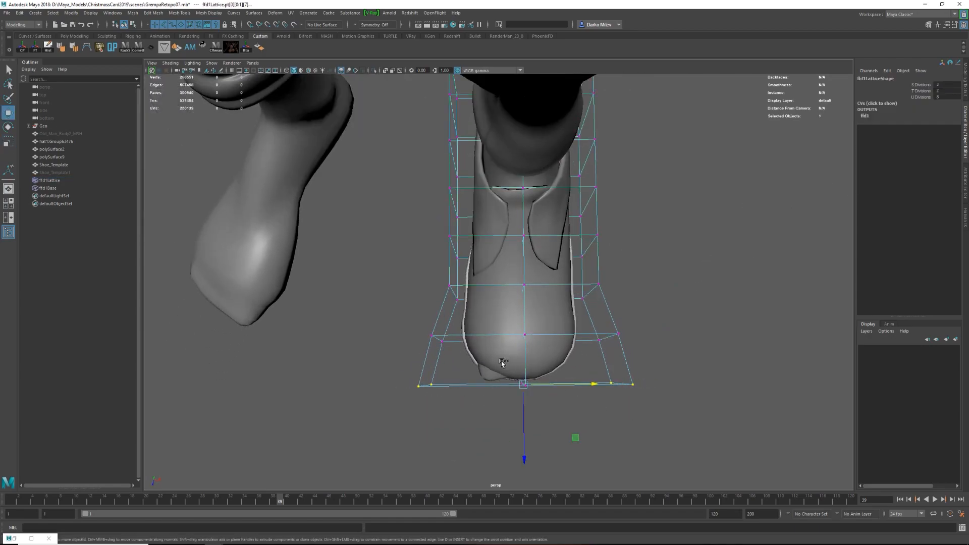
{"action": "left_click_drag", "start_coordinate": [520, 476], "coordinate": [508, 314], "text": "alt"}
Scale the second lattice row from the toe and shift the points to round the shoe's front.
{"action": "left_click_drag", "start_coordinate": [469, 146], "coordinate": [510, 262]}
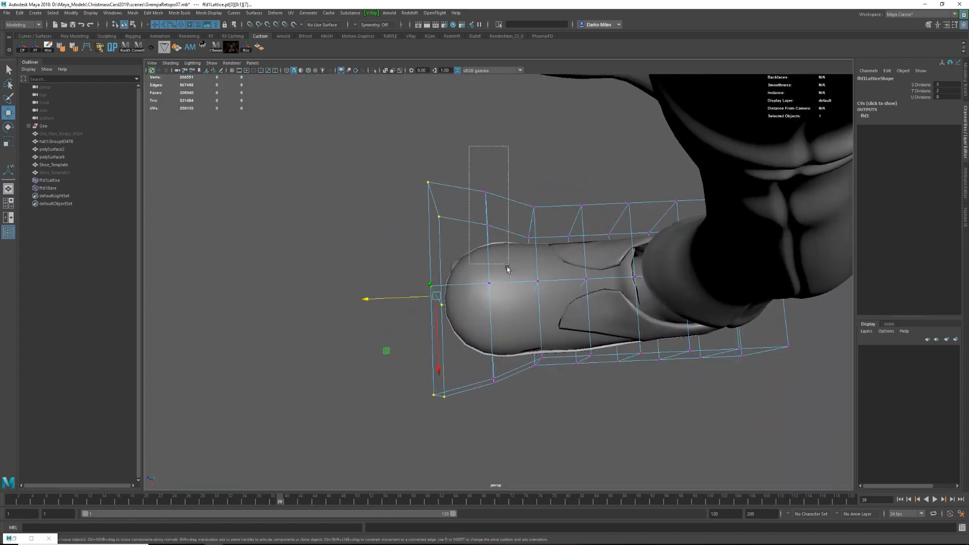
{"action": "left_click_drag", "start_coordinate": [484, 365], "coordinate": [507, 398], "text": "shift"}
{"action": "key", "text": "r"}
{"action": "left_click_drag", "start_coordinate": [505, 394], "coordinate": [505, 416], "text": "alt"}
{"action": "left_click_drag", "start_coordinate": [494, 368], "coordinate": [494, 370]}
{"action": "left_click_drag", "start_coordinate": [427, 299], "coordinate": [418, 300]}
{"action": "left_click_drag", "start_coordinate": [479, 242], "coordinate": [476, 262], "text": "alt"}
Scale the middle lattice rows to fit the shoe's width and height around the foot.
{"action": "left_click_drag", "start_coordinate": [516, 189], "coordinate": [557, 386]}
{"action": "key", "text": "r"}
{"action": "right_click_drag", "start_coordinate": [525, 338], "coordinate": [567, 331], "text": "alt"}
{"action": "left_click_drag", "start_coordinate": [547, 348], "coordinate": [676, 202]}
{"action": "left_click_drag", "start_coordinate": [613, 185], "coordinate": [555, 232]}
{"action": "left_click_drag", "start_coordinate": [576, 180], "coordinate": [576, 192]}
{"action": "left_click_drag", "start_coordinate": [570, 227], "coordinate": [402, 256], "text": "alt"}
Select the rear lattice rows and scale them in width to narrow the shoe's heel.
{"action": "left_click_drag", "start_coordinate": [542, 186], "coordinate": [692, 404]}
{"action": "left_click_drag", "start_coordinate": [596, 262], "coordinate": [419, 304], "text": "alt"}
{"action": "key", "text": "r"}
{"action": "left_click_drag", "start_coordinate": [548, 368], "coordinate": [556, 330], "text": "alt"}
{"action": "right_click_drag", "start_coordinate": [555, 331], "coordinate": [533, 328], "text": "alt"}
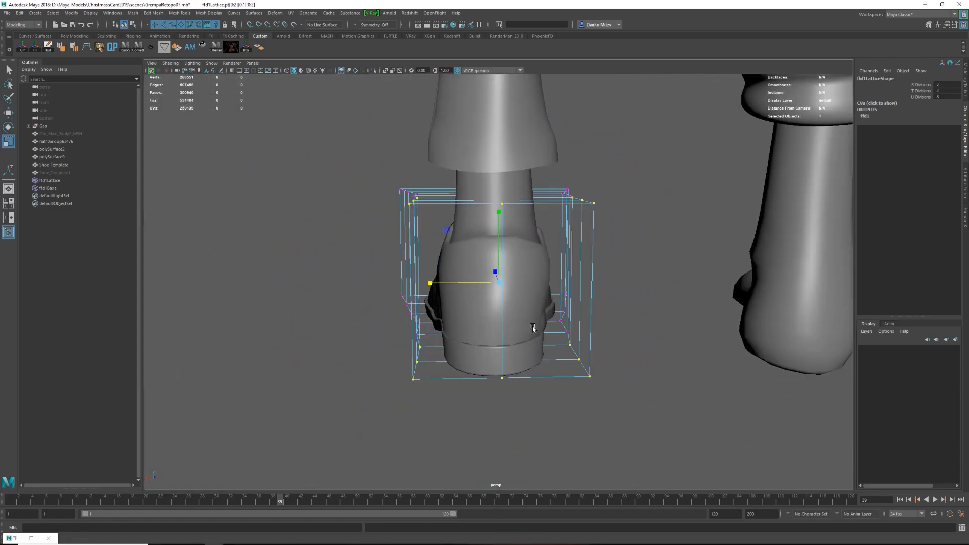
{"action": "left_click_drag", "start_coordinate": [430, 283], "coordinate": [435, 283]}
Move the side lattice points sideways so the middle of the shoe follows the foot's outline.
{"action": "left_click_drag", "start_coordinate": [479, 283], "coordinate": [374, 320], "text": "alt"}
{"action": "left_click_drag", "start_coordinate": [641, 298], "coordinate": [567, 217], "text": "alt"}
{"action": "left_click_drag", "start_coordinate": [626, 222], "coordinate": [566, 292], "text": "alt"}
{"action": "key", "text": "w"}
{"action": "left_click_drag", "start_coordinate": [562, 238], "coordinate": [504, 257], "text": "alt"}
{"action": "left_click_drag", "start_coordinate": [555, 272], "coordinate": [546, 277]}
{"action": "left_click_drag", "start_coordinate": [357, 200], "coordinate": [535, 399], "text": "alt"}
{"action": "left_click_drag", "start_coordinate": [410, 382], "coordinate": [452, 404]}
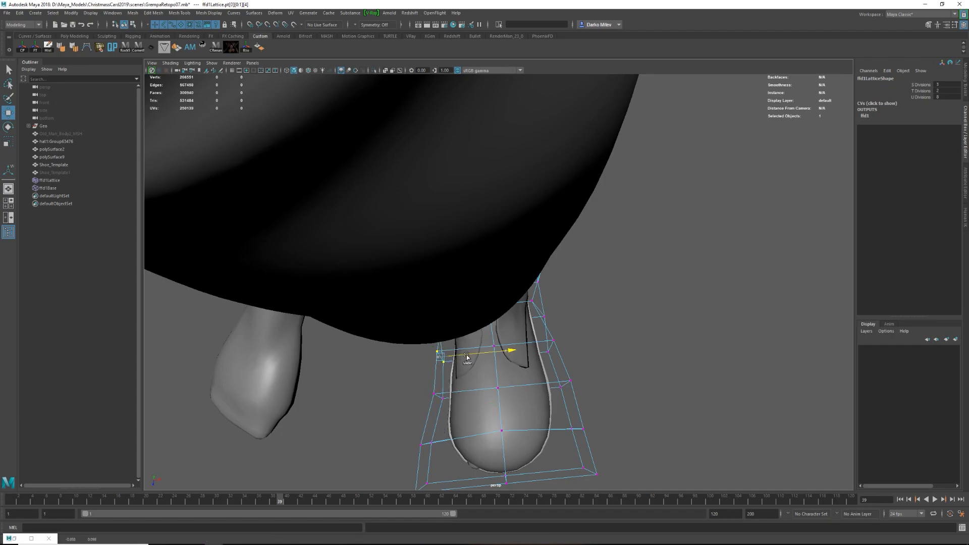
Shift the outer toe corner and front centre lattice points sideways to give the toe an asymmetric shape.
{"action": "left_click_drag", "start_coordinate": [456, 449], "coordinate": [513, 415], "text": "alt"}
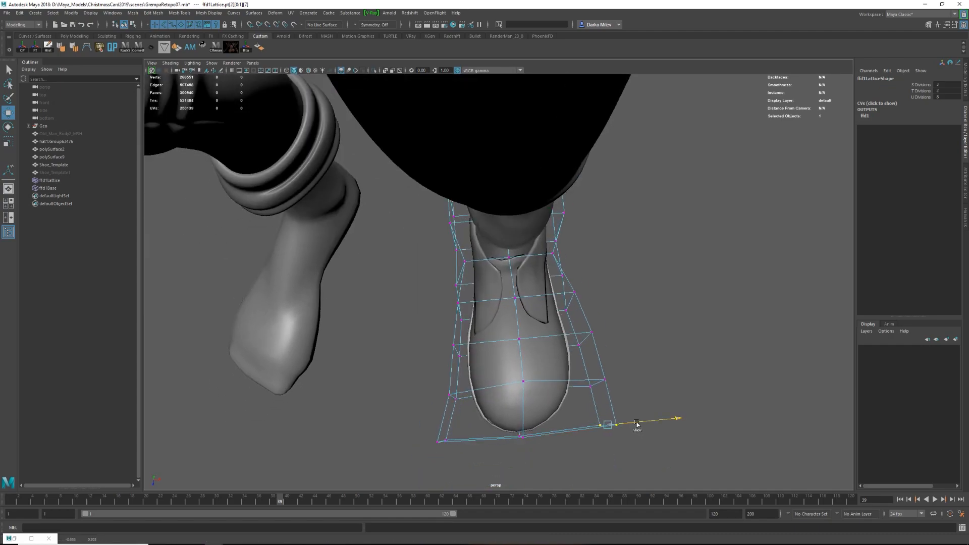
{"action": "left_click_drag", "start_coordinate": [625, 406], "coordinate": [516, 417], "text": "alt"}
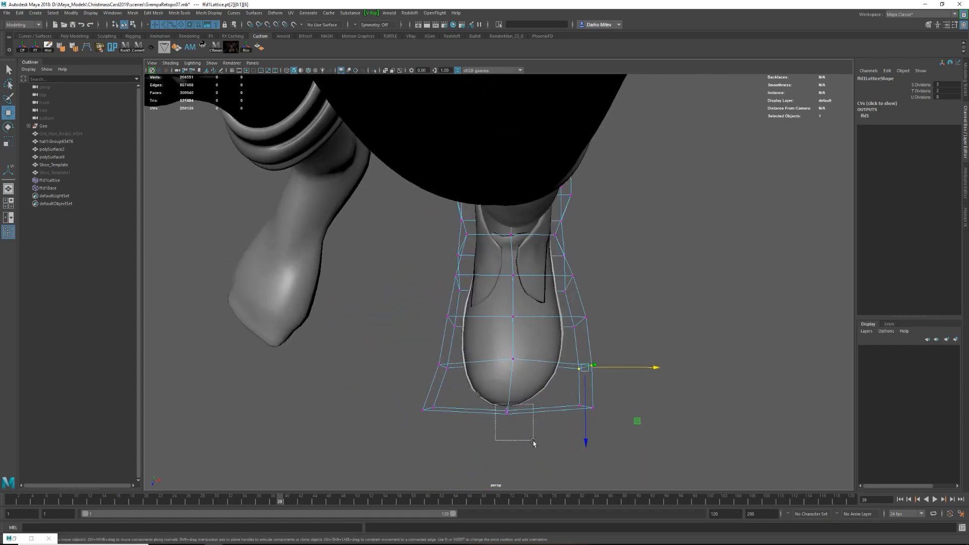
{"action": "left_click_drag", "start_coordinate": [598, 428], "coordinate": [488, 361], "text": "alt"}
Delete the shoe's construction history to bake in the lattice deformation.
{"action": "left_click", "coordinate": [523, 256]}
{"action": "key", "text": "alt+shift+d"}
{"action": "left_click_drag", "start_coordinate": [523, 256], "coordinate": [552, 202], "text": "alt"}
{"action": "right_click_drag", "start_coordinate": [552, 247], "coordinate": [549, 353], "text": "shift"}
{"action": "left_click", "coordinate": [561, 240]}
{"action": "left_click_drag", "start_coordinate": [565, 242], "coordinate": [501, 205], "text": "alt"}
Isolate the shoe and delete the surplus faces around its opening.
{"action": "key", "text": "ctrl+1"}
{"action": "scroll", "coordinate": [483, 230], "scroll_direction": "up", "scroll_amount": 5}
{"action": "right_click_drag", "start_coordinate": [501, 205], "coordinate": [501, 247]}
{"action": "left_click_drag", "start_coordinate": [501, 248], "coordinate": [530, 263], "text": "alt"}
{"action": "left_click", "coordinate": [478, 217]}
{"action": "key", "text": "Delete"}
{"action": "left_click_drag", "start_coordinate": [504, 178], "coordinate": [464, 259], "text": "alt"}
{"action": "left_click", "coordinate": [479, 298]}
{"action": "key", "text": "Delete"}
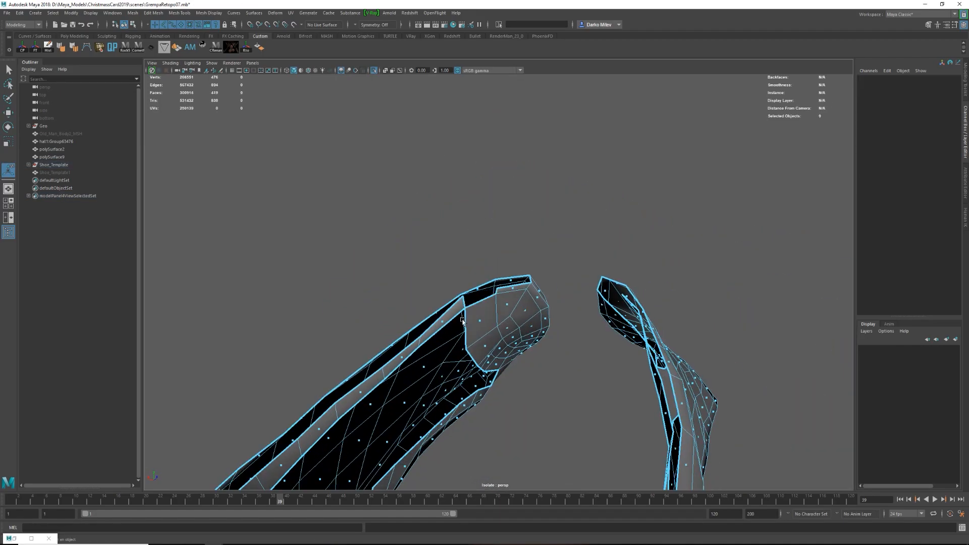
Extrude the open border edges at the front corner of the shoe's ankle opening to extend the rim.
{"action": "scroll", "coordinate": [502, 317], "scroll_direction": "down", "scroll_amount": 5}
{"action": "left_click_drag", "start_coordinate": [503, 317], "coordinate": [506, 372], "text": "alt"}
{"action": "scroll", "coordinate": [506, 372], "scroll_direction": "up", "scroll_amount": 4}
{"action": "key", "text": "q"}
{"action": "right_click_drag", "start_coordinate": [506, 372], "coordinate": [526, 346]}
{"action": "key", "text": "ctrl+e"}
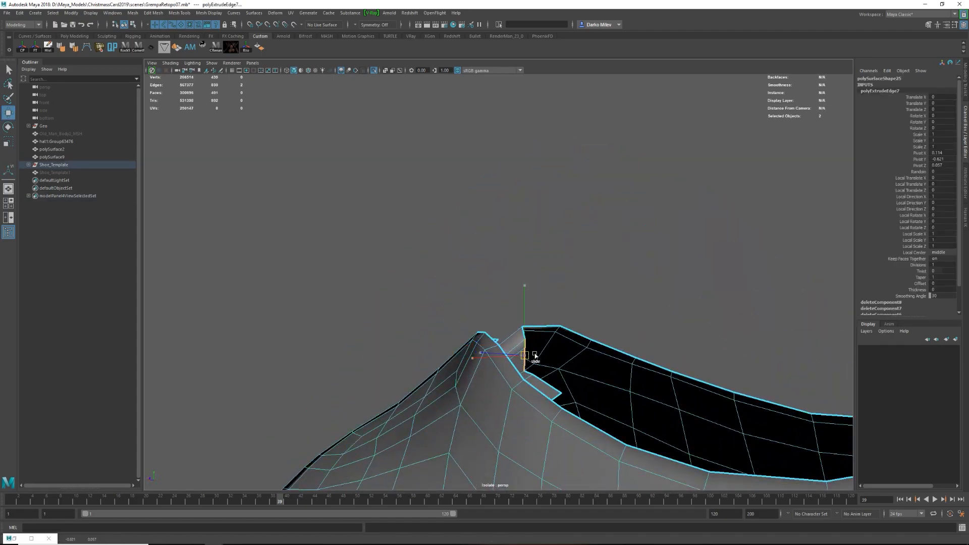
{"action": "double_click", "coordinate": [8, 112]}
{"action": "key", "text": "ctrl+e"}
{"action": "left_click_drag", "start_coordinate": [536, 360], "coordinate": [558, 386]}
{"action": "left_click_drag", "start_coordinate": [528, 364], "coordinate": [548, 382]}
Merge the extruded corner points onto the neighbouring rim vertices of the ankle opening.
{"action": "key", "text": "4"}
{"action": "left_click", "coordinate": [529, 338]}
{"action": "key", "text": "5"}
{"action": "mouse_move", "coordinate": [528, 343]}
{"action": "left_mouse_down", "text": "alt"}
{"action": "mouse_move", "coordinate": [462, 355]}
{"action": "mouse_move", "coordinate": [438, 332]}
{"action": "mouse_move", "coordinate": [540, 344]}
{"action": "left_mouse_up", "text": "alt"}
{"action": "left_click", "coordinate": [441, 339], "text": "shift"}
{"action": "left_click", "coordinate": [539, 344], "text": "shift"}
Extrude the shoe's opening rim upward into a tall collar around the ankle.
{"action": "right_click_drag", "start_coordinate": [577, 356], "coordinate": [568, 297], "text": "alt"}
{"action": "key", "text": "ctrl+1"}
{"action": "left_click_drag", "start_coordinate": [541, 229], "coordinate": [540, 181], "text": "shift"}
{"action": "left_click_drag", "start_coordinate": [454, 258], "coordinate": [575, 306], "text": "alt"}
{"action": "mouse_move", "coordinate": [606, 227]}
{"action": "left_mouse_down", "text": "alt"}
{"action": "mouse_move", "coordinate": [529, 206]}
{"action": "mouse_move", "coordinate": [601, 222]}
{"action": "left_mouse_up", "text": "alt"}
{"action": "right_click_drag", "start_coordinate": [535, 227], "coordinate": [539, 278], "text": "alt"}
{"action": "left_click_drag", "start_coordinate": [538, 278], "coordinate": [550, 376], "text": "alt"}
Delete the surplus edges on the shoe upper and isolate the shoe together with the leg.
{"action": "key", "text": "F8"}
{"action": "key", "text": "F8"}
{"action": "key", "text": "ctrl+Delete"}
{"action": "key", "text": "F8"}
{"action": "left_click_drag", "start_coordinate": [474, 349], "coordinate": [595, 379], "text": "alt"}
{"action": "right_click_drag", "start_coordinate": [595, 379], "coordinate": [582, 364], "text": "alt"}
{"action": "left_click_drag", "start_coordinate": [582, 363], "coordinate": [590, 362], "text": "alt"}
{"action": "left_click_drag", "start_coordinate": [533, 250], "coordinate": [474, 298], "text": "alt"}
{"action": "left_click_drag", "start_coordinate": [475, 297], "coordinate": [549, 281]}
{"action": "left_click", "coordinate": [495, 455], "text": "shift"}
{"action": "key", "text": "ctrl+1"}
{"action": "left_click", "coordinate": [616, 323]}
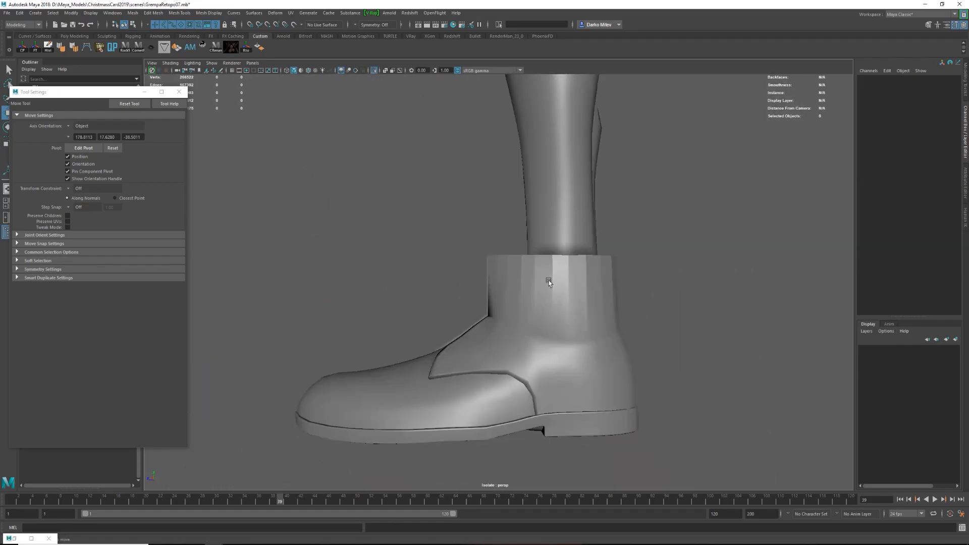
Soften the edges of the new ankle collar so it shades smoothly.
{"action": "left_click", "coordinate": [550, 281]}
{"action": "right_click_drag", "start_coordinate": [545, 277], "coordinate": [388, 255], "text": "shift"}
{"action": "left_click_drag", "start_coordinate": [576, 342], "coordinate": [570, 343], "text": "alt"}
{"action": "left_click_drag", "start_coordinate": [411, 314], "coordinate": [490, 394], "text": "ctrl"}
{"action": "left_click_drag", "start_coordinate": [343, 343], "coordinate": [500, 318], "text": "alt"}
{"action": "left_click_drag", "start_coordinate": [580, 303], "coordinate": [456, 316], "text": "ctrl"}
{"action": "key", "text": "r"}
{"action": "key", "text": "w"}
Reposition the vertices at the collar's front top corner to fit it around the leg.
{"action": "key", "text": "F8"}
{"action": "left_click_drag", "start_coordinate": [616, 288], "coordinate": [586, 288], "text": "alt"}
{"action": "key", "text": "F9"}
{"action": "left_click_drag", "start_coordinate": [464, 225], "coordinate": [475, 280]}
{"action": "left_click_drag", "start_coordinate": [460, 227], "coordinate": [518, 259]}
{"action": "left_click_drag", "start_coordinate": [439, 248], "coordinate": [433, 248]}
{"action": "key", "text": "F8"}
{"action": "left_click_drag", "start_coordinate": [495, 289], "coordinate": [543, 290], "text": "alt"}
Cut new edges with Multi-Cut from the ankle corners up through the front of the collar.
{"action": "key", "text": "ctrl+shift+x"}
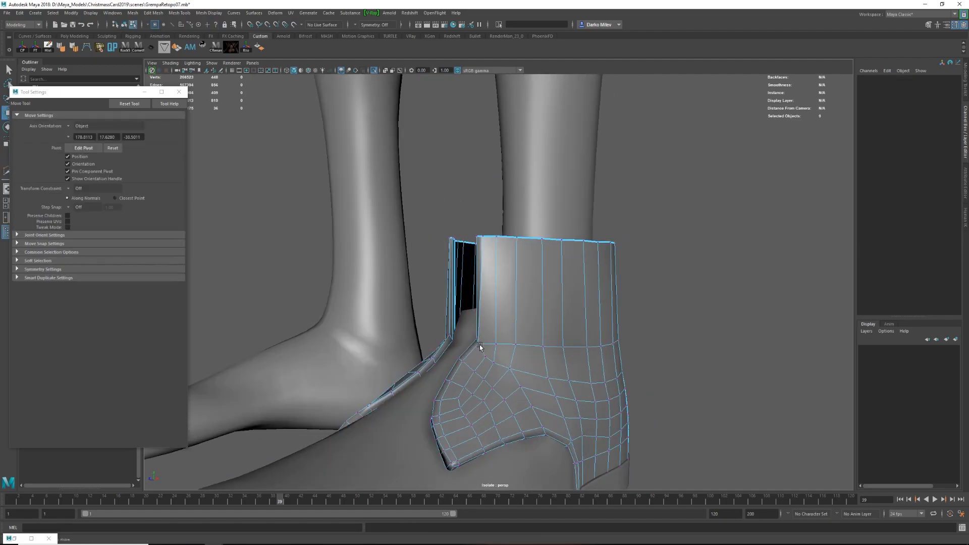
{"action": "left_click_drag", "start_coordinate": [480, 348], "coordinate": [476, 348]}
{"action": "left_click_drag", "start_coordinate": [476, 343], "coordinate": [581, 338], "text": "alt"}
{"action": "left_click", "coordinate": [469, 351]}
{"action": "left_click_drag", "start_coordinate": [470, 353], "coordinate": [469, 355]}
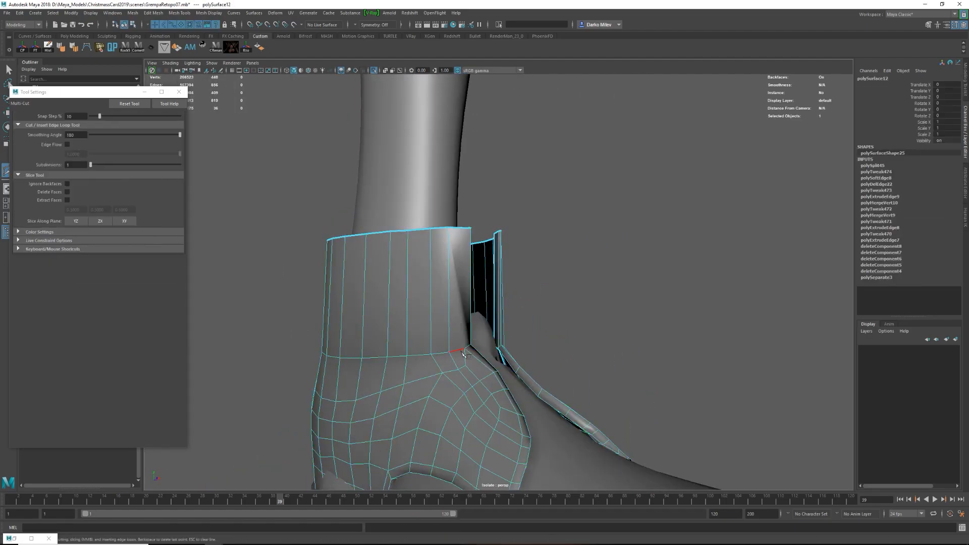
{"action": "left_click", "coordinate": [464, 350]}
{"action": "left_click", "coordinate": [469, 228]}
Adjust the collar's front edge and insert a horizontal edge loop around the collar.
{"action": "key", "text": "w"}
{"action": "left_click_drag", "start_coordinate": [545, 268], "coordinate": [509, 259], "text": "alt"}
{"action": "key", "text": "ctrl+shift+x"}
{"action": "left_click", "coordinate": [474, 303], "text": "ctrl"}
{"action": "key", "text": "w"}
{"action": "left_click_drag", "start_coordinate": [474, 303], "coordinate": [595, 282], "text": "alt"}
{"action": "double_click", "coordinate": [547, 294]}
{"action": "left_click_drag", "start_coordinate": [699, 270], "coordinate": [537, 304], "text": "ctrl"}
{"action": "left_click_drag", "start_coordinate": [464, 297], "coordinate": [504, 277]}
Reshape the collar's upper rim by moving its vertices with soft selection.
{"action": "key", "text": "F9"}
{"action": "left_click_drag", "start_coordinate": [469, 223], "coordinate": [506, 258]}
{"action": "left_click_drag", "start_coordinate": [506, 259], "coordinate": [534, 184], "text": "alt"}
{"action": "left_click", "coordinate": [498, 259], "text": "shift"}
{"action": "key", "text": "b"}
{"action": "key", "text": "ctrl+z"}
{"action": "left_click_drag", "start_coordinate": [445, 258], "coordinate": [416, 257]}
{"action": "left_click_drag", "start_coordinate": [424, 257], "coordinate": [439, 245], "text": "alt"}
{"action": "left_click_drag", "start_coordinate": [449, 252], "coordinate": [479, 267], "text": "alt"}
Add another edge loop around the collar and even out its loops with Edit Edge Flow.
{"action": "key", "text": "F8"}
{"action": "left_click", "coordinate": [502, 316], "text": "ctrl"}
{"action": "key", "text": "w"}
{"action": "double_click", "coordinate": [508, 314]}
{"action": "right_click_drag", "start_coordinate": [510, 315], "coordinate": [512, 393], "text": "shift"}
{"action": "key", "text": "q"}
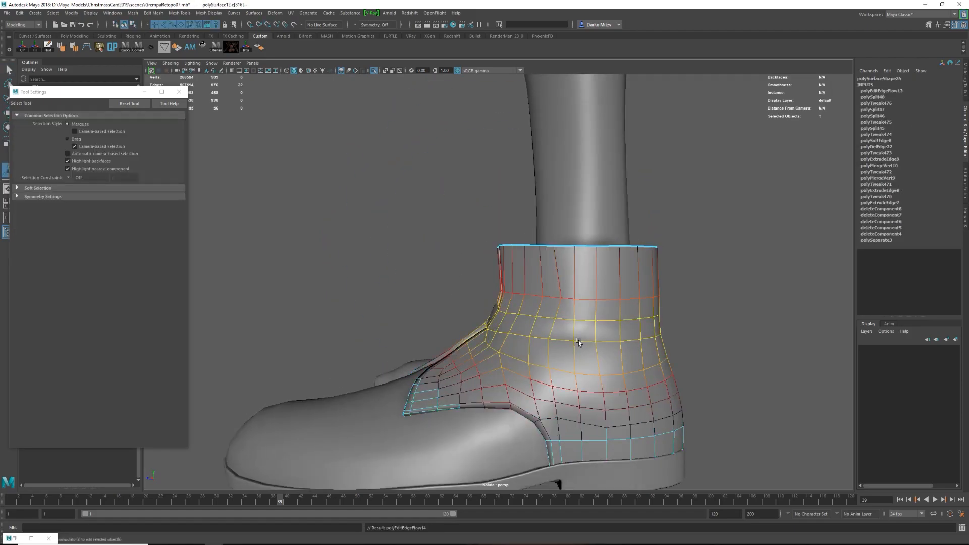
{"action": "key", "text": "b"}
{"action": "left_click_drag", "start_coordinate": [580, 376], "coordinate": [651, 369], "text": "alt"}
{"action": "key", "text": "q"}
Select the vertices at the collar's front top corner, adjust their pivot and move them to shape the flap.
{"action": "key", "text": "F8"}
{"action": "left_click_drag", "start_coordinate": [595, 318], "coordinate": [554, 319], "text": "alt"}
{"action": "key", "text": "F9"}
{"action": "mouse_move", "coordinate": [475, 222]}
{"action": "left_mouse_down", "text": "alt"}
{"action": "mouse_move", "coordinate": [530, 234]}
{"action": "mouse_move", "coordinate": [484, 222]}
{"action": "left_mouse_up", "text": "alt"}
{"action": "key", "text": "w"}
{"action": "left_click_drag", "start_coordinate": [505, 157], "coordinate": [485, 222]}
{"action": "key", "text": "e"}
{"action": "key", "text": "d"}
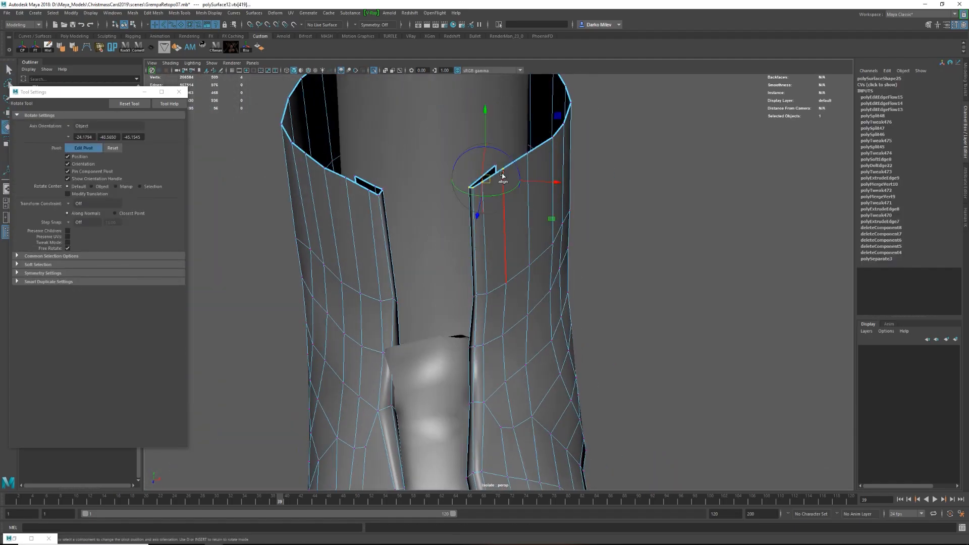
{"action": "key", "text": "w"}
{"action": "left_click_drag", "start_coordinate": [499, 186], "coordinate": [554, 270], "text": "alt"}
{"action": "left_click_drag", "start_coordinate": [524, 196], "coordinate": [466, 262], "text": "alt"}
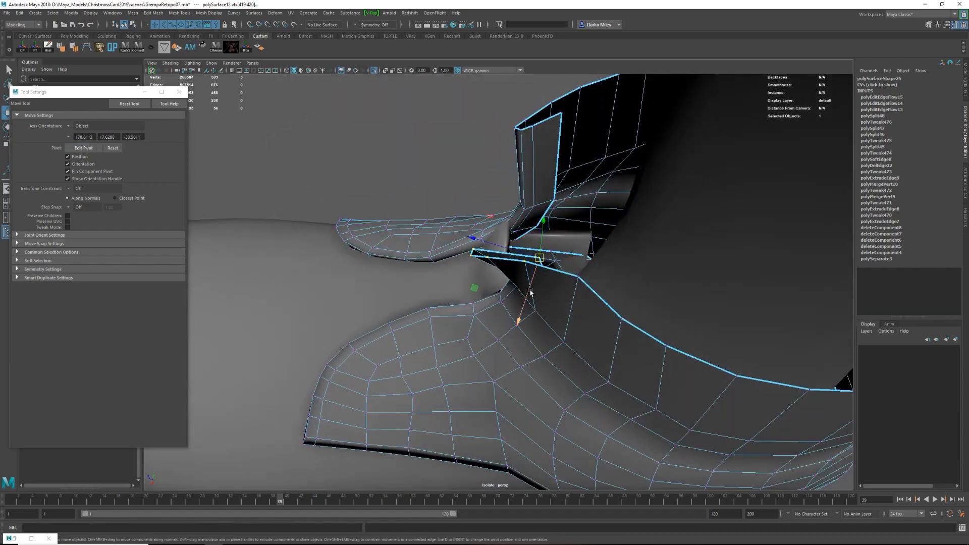
Rotate and move the front corner vertices to curl the collar's flap outward.
{"action": "left_click_drag", "start_coordinate": [535, 317], "coordinate": [429, 308], "text": "alt"}
{"action": "key", "text": "w"}
{"action": "left_click_drag", "start_coordinate": [454, 296], "coordinate": [486, 321]}
{"action": "key", "text": "e"}
{"action": "key", "text": "e"}
{"action": "left_click_drag", "start_coordinate": [510, 283], "coordinate": [498, 309], "text": "alt"}
{"action": "left_click_drag", "start_coordinate": [551, 226], "coordinate": [535, 288], "text": "alt"}
{"action": "left_click", "coordinate": [517, 321]}
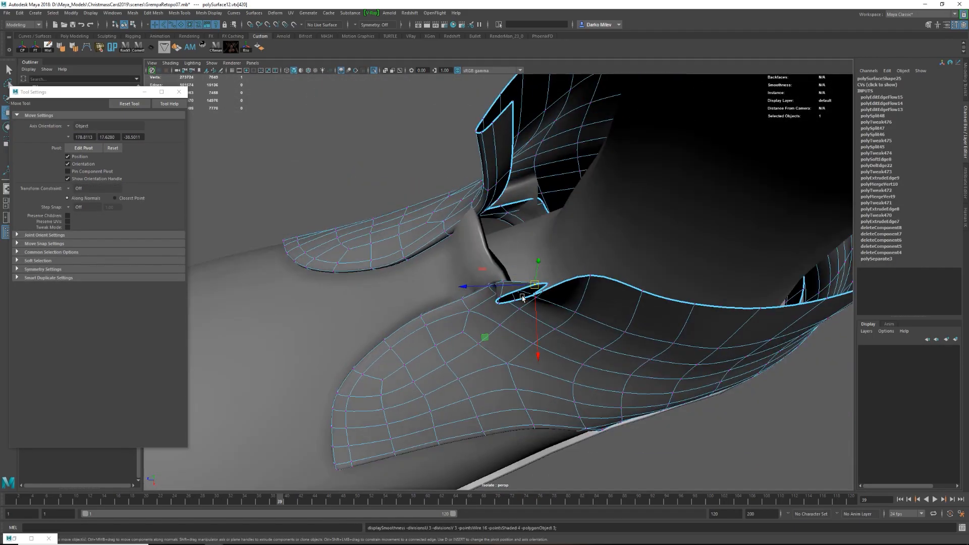
Move the top rim vertices beside the flap so the rim slopes down toward the front opening.
{"action": "right_click_drag", "start_coordinate": [535, 288], "coordinate": [485, 288], "text": "alt"}
{"action": "right_click_drag", "start_coordinate": [565, 303], "coordinate": [606, 278]}
{"action": "left_click", "coordinate": [616, 286]}
{"action": "left_click", "coordinate": [504, 303]}
{"action": "mouse_move", "coordinate": [484, 282]}
{"action": "right_mouse_down", "text": "alt"}
{"action": "mouse_move", "coordinate": [514, 274]}
{"action": "mouse_move", "coordinate": [479, 275]}
{"action": "right_mouse_up", "text": "alt"}
{"action": "right_click_drag", "start_coordinate": [480, 275], "coordinate": [439, 275]}
{"action": "left_click", "coordinate": [439, 275]}
{"action": "left_click_drag", "start_coordinate": [438, 275], "coordinate": [516, 395], "text": "alt"}
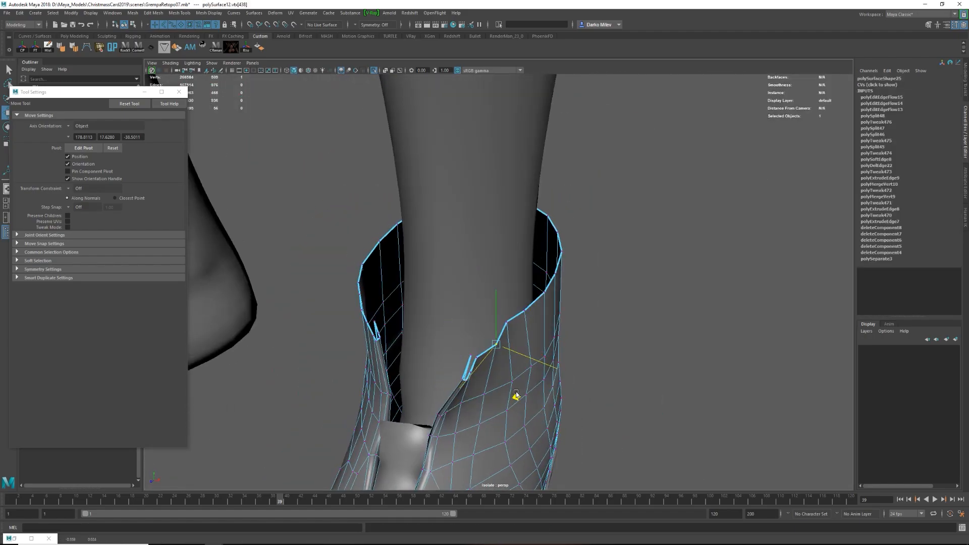
Duplicate collar faces as a slightly inset inner lining and reverse their normals.
{"action": "right_click_drag", "start_coordinate": [513, 329], "coordinate": [553, 303]}
{"action": "left_click_drag", "start_coordinate": [553, 303], "coordinate": [444, 245], "text": "alt"}
{"action": "right_click_drag", "start_coordinate": [444, 245], "coordinate": [357, 237]}
{"action": "left_click_drag", "start_coordinate": [410, 243], "coordinate": [410, 244]}
{"action": "left_click_drag", "start_coordinate": [410, 243], "coordinate": [505, 253], "text": "alt"}
{"action": "key", "text": "b"}
{"action": "key", "text": "e"}
{"action": "key", "text": "w"}
{"action": "key", "text": "space"}
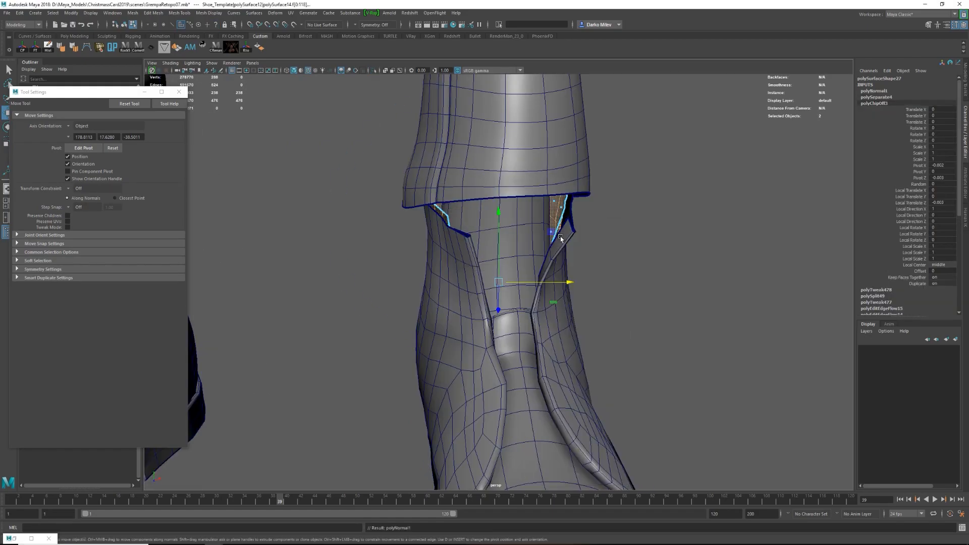
Combine the inner lining with the shoe upper and isolate the combined mesh.
{"action": "right_click_drag", "start_coordinate": [552, 258], "coordinate": [560, 243]}
{"action": "key", "text": "ctrl+1"}
{"action": "left_click_drag", "start_coordinate": [560, 244], "coordinate": [566, 201], "text": "alt"}
{"action": "right_click_drag", "start_coordinate": [567, 201], "coordinate": [547, 337], "text": "shift"}
{"action": "left_click_drag", "start_coordinate": [547, 337], "coordinate": [403, 328], "text": "alt"}
Bridge the rim edges between the collar's outer and inner layers and cut in the missing edges.
{"action": "left_click", "coordinate": [396, 329]}
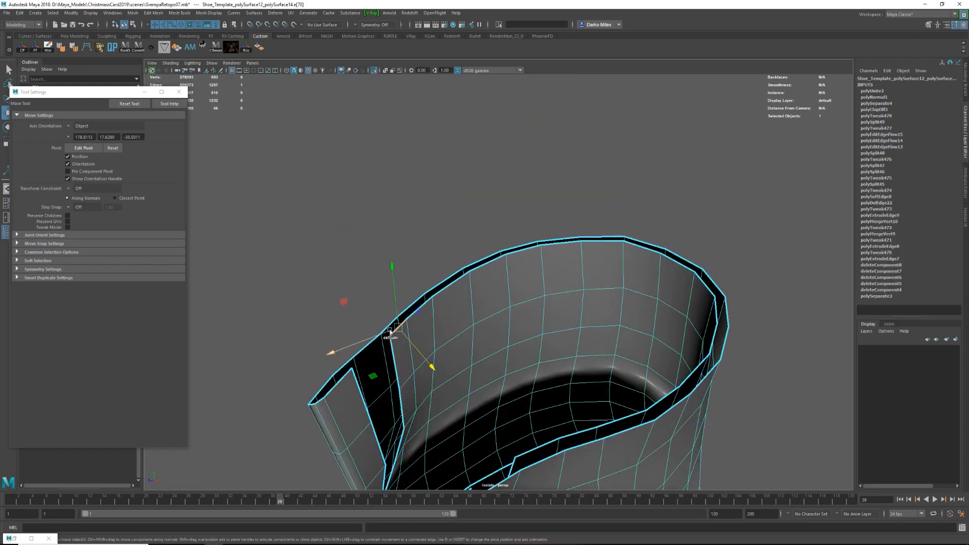
{"action": "right_click_drag", "start_coordinate": [393, 394], "coordinate": [374, 422], "text": "shift"}
{"action": "left_click_drag", "start_coordinate": [384, 414], "coordinate": [571, 344], "text": "alt"}
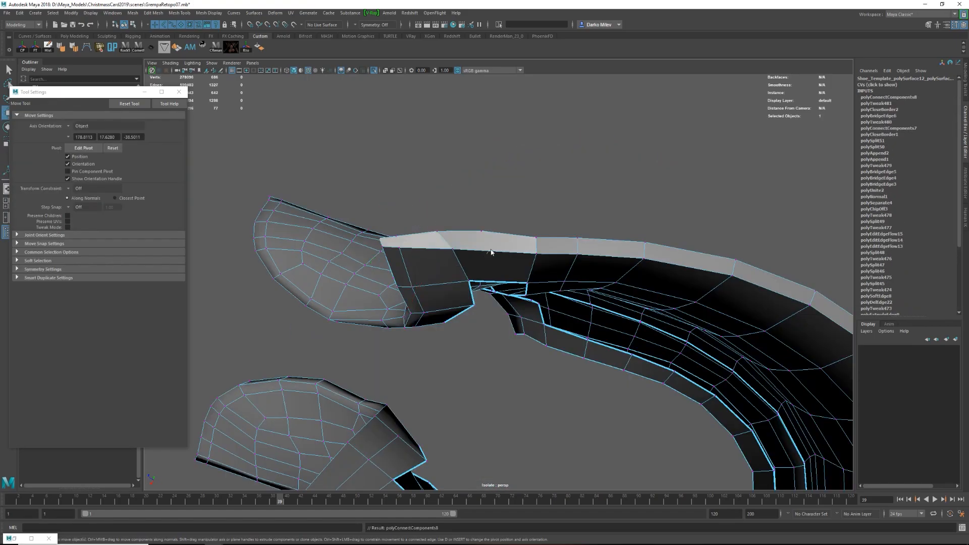
{"action": "left_click", "coordinate": [488, 281]}
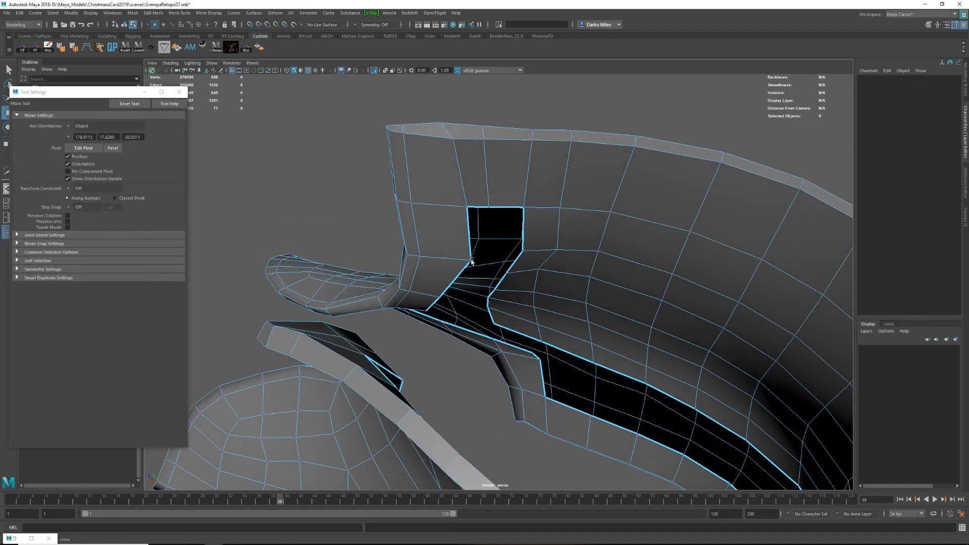
{"action": "left_click", "coordinate": [466, 262]}
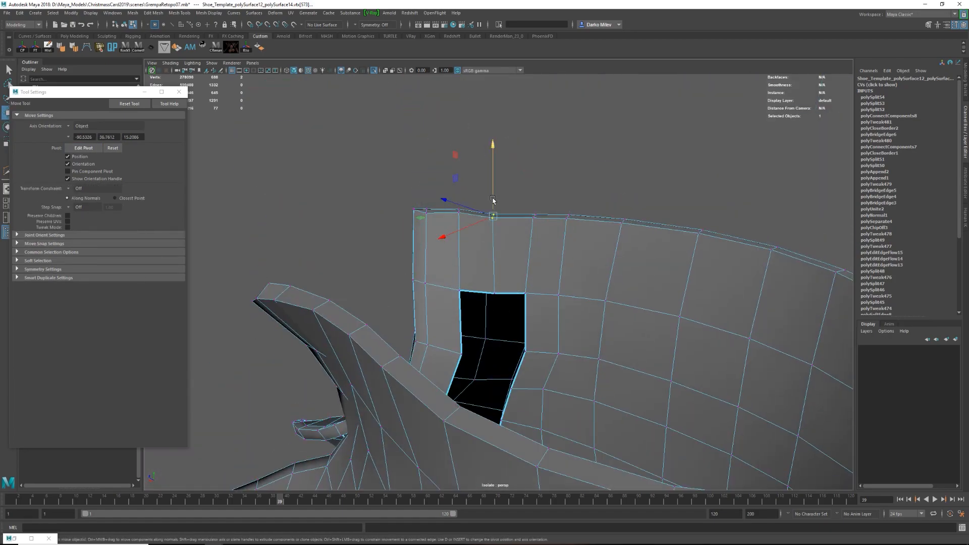
Fill and clean up the collar's front inner border and cut an extra edge at its top front corner.
{"action": "key", "text": "F8"}
{"action": "left_click_drag", "start_coordinate": [532, 346], "coordinate": [507, 293], "text": "alt"}
{"action": "right_click_drag", "start_coordinate": [525, 165], "coordinate": [558, 166], "text": "shift"}
{"action": "left_click", "coordinate": [460, 199]}
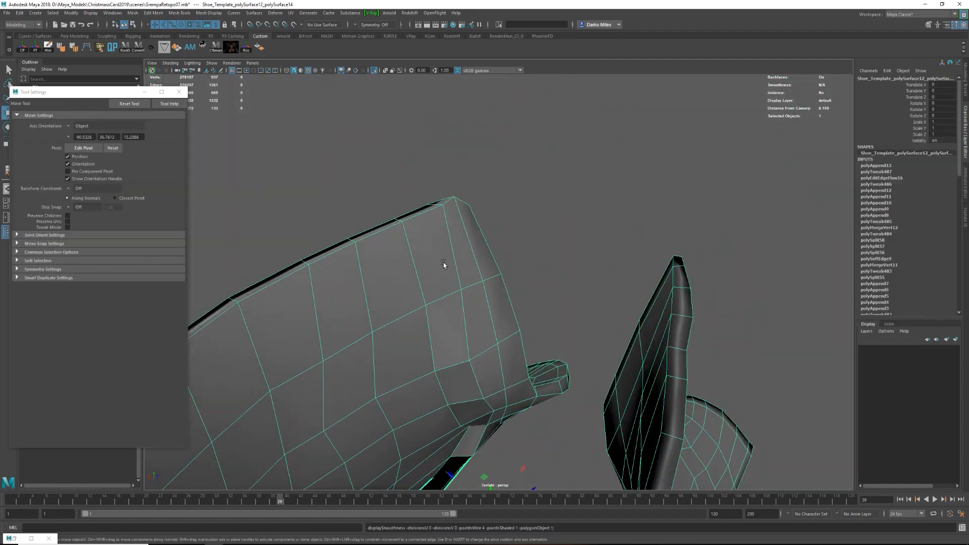
{"action": "left_click_drag", "start_coordinate": [379, 243], "coordinate": [411, 135], "text": "alt"}
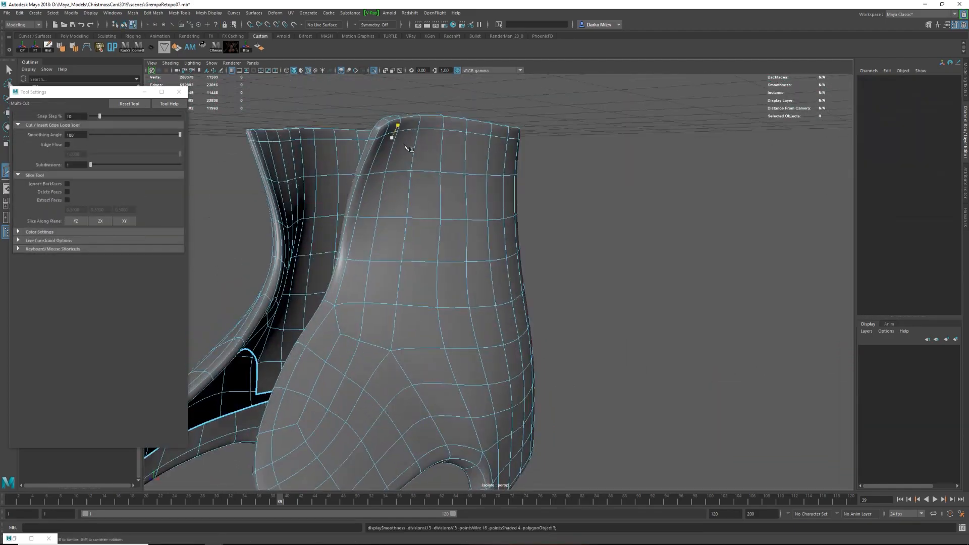
{"action": "key", "text": "w"}
Bring back the full model and select the shoe's front piece with the tongue.
{"action": "key", "text": "ctrl+1"}
{"action": "scroll", "coordinate": [407, 264], "scroll_direction": "down", "scroll_amount": 5}
{"action": "left_click", "coordinate": [308, 71]}
{"action": "left_click_drag", "start_coordinate": [429, 252], "coordinate": [409, 317], "text": "alt"}
{"action": "scroll", "coordinate": [400, 282], "scroll_direction": "down", "scroll_amount": 5}
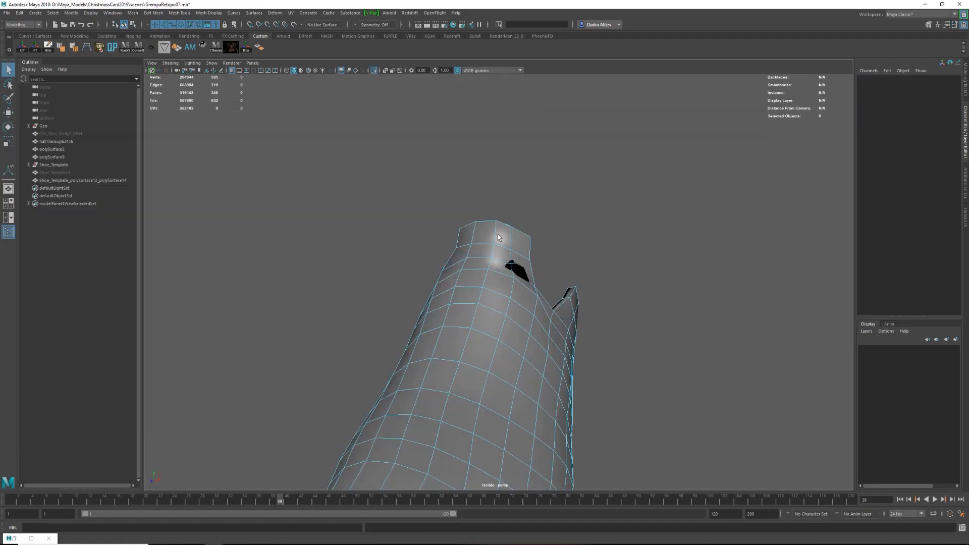
{"action": "left_click", "coordinate": [525, 263]}
Reposition the side vertices just below the upper edge of the tongue on the shoe's front piece.
{"action": "key", "text": "F9"}
{"action": "left_click", "coordinate": [530, 254]}
{"action": "key", "text": "w"}
{"action": "left_click_drag", "start_coordinate": [530, 254], "coordinate": [507, 242], "text": "alt"}
{"action": "key", "text": "e"}
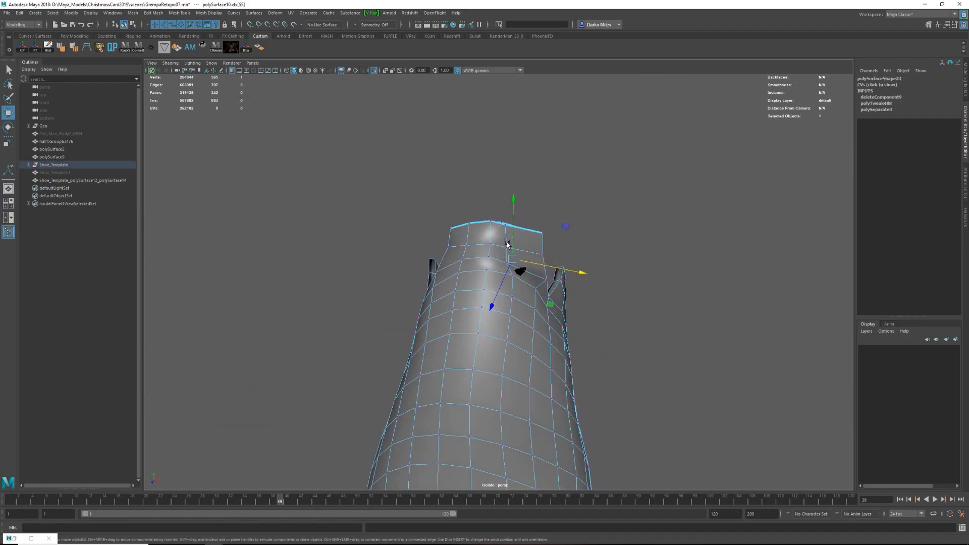
Move the corner vertex of the tongue's open upper rim, extrude the rim's border edges and isolate the piece.
{"action": "key", "text": "ctrl+F9"}
{"action": "left_click_drag", "start_coordinate": [519, 280], "coordinate": [438, 273], "text": "alt"}
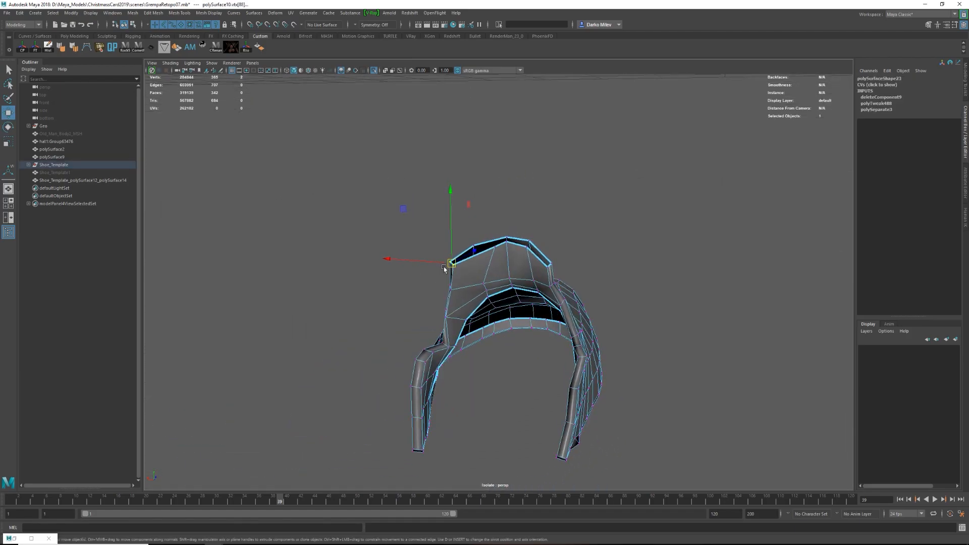
{"action": "left_click_drag", "start_coordinate": [555, 266], "coordinate": [605, 278], "text": "alt"}
{"action": "key", "text": "F10"}
{"action": "left_click_drag", "start_coordinate": [476, 222], "coordinate": [463, 146], "text": "shift"}
{"action": "key", "text": "ctrl+1"}
Separate the tongue's inner layer, correct its normals and combine it with the front piece again.
{"action": "left_click_drag", "start_coordinate": [596, 157], "coordinate": [550, 144], "text": "alt"}
{"action": "key", "text": "F9"}
{"action": "left_click_drag", "start_coordinate": [429, 109], "coordinate": [449, 143]}
{"action": "left_click_drag", "start_coordinate": [449, 143], "coordinate": [651, 356], "text": "alt"}
{"action": "key", "text": "F8"}
{"action": "left_click", "coordinate": [576, 315]}
{"action": "key", "text": "4"}
{"action": "left_click", "coordinate": [575, 315]}
Merge the matching border vertices where the tongue's inner layer meets its outer layer.
{"action": "key", "text": "F9"}
{"action": "left_click_drag", "start_coordinate": [566, 276], "coordinate": [562, 274]}
{"action": "key", "text": "5"}
{"action": "mouse_move", "coordinate": [543, 227]}
{"action": "left_mouse_down", "text": "alt"}
{"action": "mouse_move", "coordinate": [525, 256]}
{"action": "mouse_move", "coordinate": [529, 272]}
{"action": "left_mouse_up", "text": "alt"}
{"action": "mouse_move", "coordinate": [529, 272]}
{"action": "left_mouse_down", "text": "alt"}
{"action": "mouse_move", "coordinate": [573, 244]}
{"action": "mouse_move", "coordinate": [545, 297]}
{"action": "mouse_move", "coordinate": [442, 254]}
{"action": "mouse_move", "coordinate": [404, 273]}
{"action": "left_mouse_up", "text": "alt"}
{"action": "key", "text": "4"}
{"action": "key", "text": "F9"}
{"action": "key", "text": "e"}
{"action": "mouse_move", "coordinate": [416, 280]}
{"action": "left_mouse_down"}
{"action": "mouse_move", "coordinate": [437, 315]}
{"action": "mouse_move", "coordinate": [528, 323]}
{"action": "mouse_move", "coordinate": [530, 303]}
{"action": "mouse_move", "coordinate": [510, 283]}
{"action": "left_mouse_up"}
Bridge the remaining open edges between the tongue's layers and cut in supporting edges.
{"action": "key", "text": "w"}
{"action": "key", "text": "5"}
{"action": "left_click", "coordinate": [398, 187]}
{"action": "left_click_drag", "start_coordinate": [430, 179], "coordinate": [424, 177]}
{"action": "left_click", "coordinate": [527, 148]}
{"action": "mouse_move", "coordinate": [525, 156]}
{"action": "left_mouse_down", "text": "alt"}
{"action": "mouse_move", "coordinate": [489, 126]}
{"action": "mouse_move", "coordinate": [530, 141]}
{"action": "left_mouse_up", "text": "alt"}
{"action": "left_click_drag", "start_coordinate": [544, 98], "coordinate": [545, 103]}
{"action": "left_click_drag", "start_coordinate": [544, 128], "coordinate": [555, 101], "text": "alt"}
Even out the edge flow of the tongue's rim and cut extra edges along its thickness.
{"action": "left_click", "coordinate": [426, 132]}
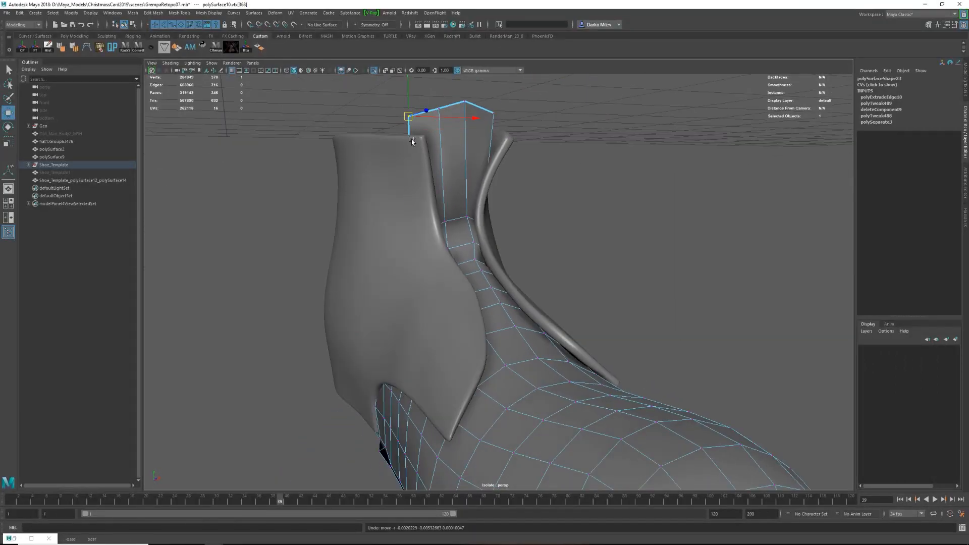
{"action": "left_click_drag", "start_coordinate": [454, 227], "coordinate": [470, 266], "text": "alt"}
{"action": "left_click_drag", "start_coordinate": [460, 217], "coordinate": [479, 268], "text": "alt"}
{"action": "left_click_drag", "start_coordinate": [482, 261], "coordinate": [507, 362]}
{"action": "key", "text": "ctrl+1"}
{"action": "key", "text": "ctrl+1"}
{"action": "key", "text": "e"}
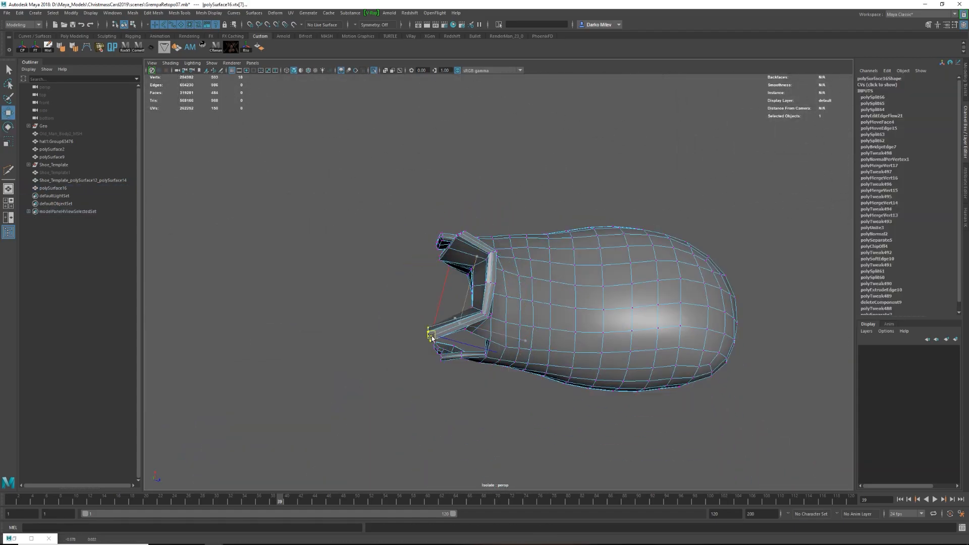
Move the vertices along the tongue's side edge to smooth its outline and bring back the full model.
{"action": "key", "text": "w"}
{"action": "left_click_drag", "start_coordinate": [431, 338], "coordinate": [444, 306], "text": "alt"}
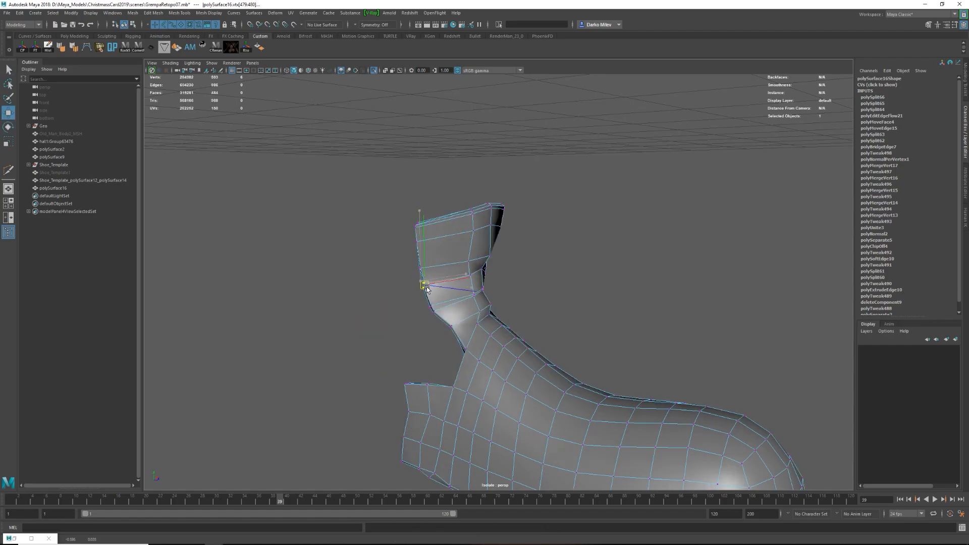
{"action": "key", "text": "ctrl+1"}
Select the shoe's ankle upper and cut new edge lines around the back above the heel.
{"action": "left_click_drag", "start_coordinate": [456, 217], "coordinate": [399, 277], "text": "alt"}
{"action": "key", "text": "q"}
{"action": "left_click", "coordinate": [489, 267]}
{"action": "left_click_drag", "start_coordinate": [490, 268], "coordinate": [492, 270], "text": "alt"}
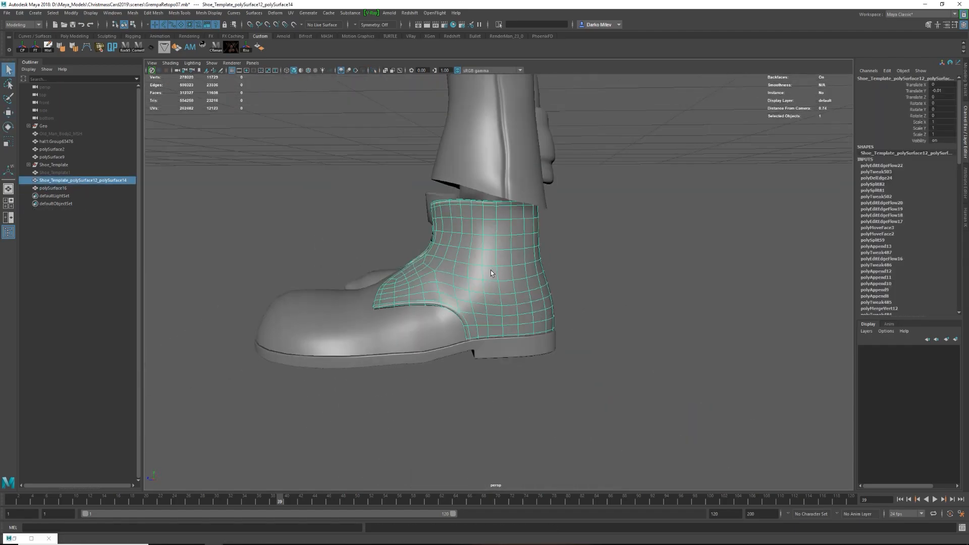
{"action": "right_click_drag", "start_coordinate": [472, 274], "coordinate": [472, 273], "text": "shift"}
{"action": "left_click_drag", "start_coordinate": [525, 263], "coordinate": [504, 246], "text": "alt"}
{"action": "left_click", "coordinate": [522, 245]}
{"action": "left_click_drag", "start_coordinate": [588, 251], "coordinate": [568, 246], "text": "alt"}
{"action": "key", "text": "w"}
Select the new edge line around the back of the upper and offset it into a raised seam ridge.
{"action": "double_click", "coordinate": [530, 233]}
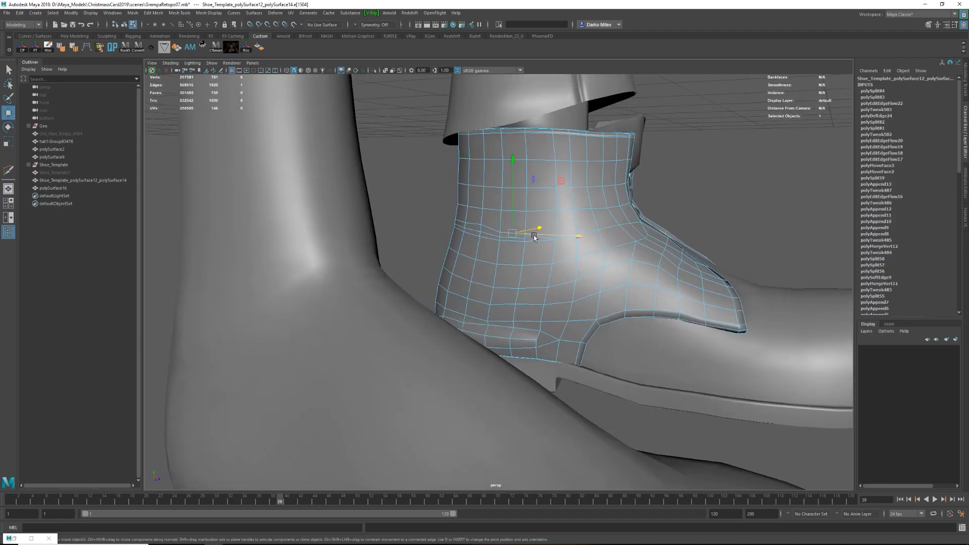
{"action": "left_click_drag", "start_coordinate": [493, 232], "coordinate": [489, 255], "text": "alt"}
{"action": "left_click", "coordinate": [524, 264], "text": "ctrl"}
{"action": "left_click_drag", "start_coordinate": [529, 233], "coordinate": [552, 264]}
{"action": "key", "text": "w"}
{"action": "right_click_drag", "start_coordinate": [551, 264], "coordinate": [550, 284]}
{"action": "left_click", "coordinate": [530, 276]}
{"action": "left_click_drag", "start_coordinate": [530, 276], "coordinate": [504, 249], "text": "alt"}
{"action": "double_click", "coordinate": [483, 270], "text": "shift"}
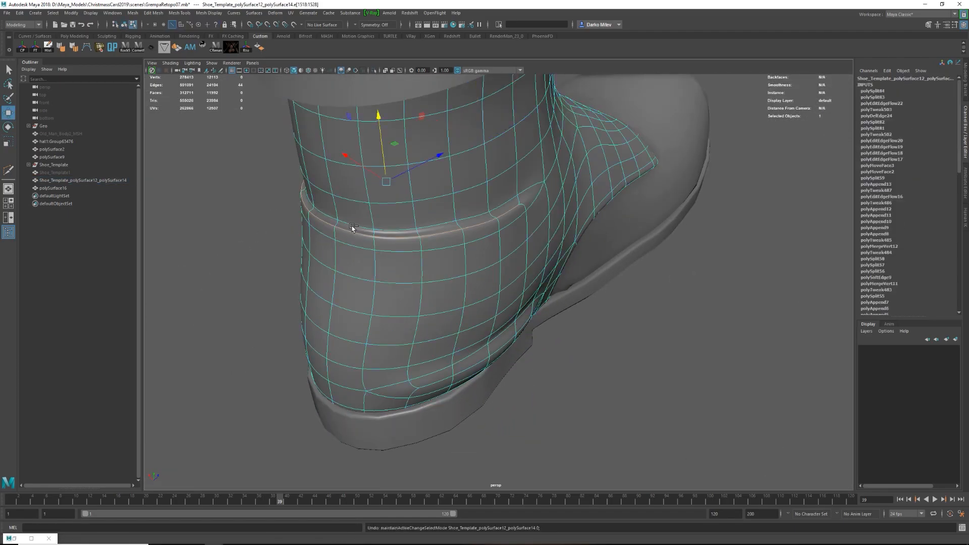
Refine the edges of the raised seam where it wraps around the sides of the heel.
{"action": "left_click_drag", "start_coordinate": [177, 348], "coordinate": [298, 333], "text": "alt"}
{"action": "right_click_drag", "start_coordinate": [672, 227], "coordinate": [586, 244], "text": "alt"}
{"action": "key", "text": "F8"}
{"action": "left_click", "coordinate": [586, 244]}
{"action": "left_click", "coordinate": [510, 305]}
{"action": "right_click_drag", "start_coordinate": [514, 302], "coordinate": [515, 280]}
{"action": "double_click", "coordinate": [423, 304]}
{"action": "left_click_drag", "start_coordinate": [422, 305], "coordinate": [323, 288], "text": "alt"}
{"action": "right_click_drag", "start_coordinate": [449, 389], "coordinate": [448, 389], "text": "shift"}
{"action": "left_click_drag", "start_coordinate": [448, 390], "coordinate": [671, 267], "text": "alt"}
Cut additional edges across the heel area below the raised seam.
{"action": "key", "text": "F8"}
{"action": "left_click_drag", "start_coordinate": [521, 270], "coordinate": [565, 252], "text": "alt"}
{"action": "left_click", "coordinate": [514, 270]}
{"action": "right_click_drag", "start_coordinate": [514, 270], "coordinate": [516, 298], "text": "shift"}
{"action": "left_click_drag", "start_coordinate": [516, 298], "coordinate": [414, 294], "text": "alt"}
{"action": "left_click", "coordinate": [496, 283]}
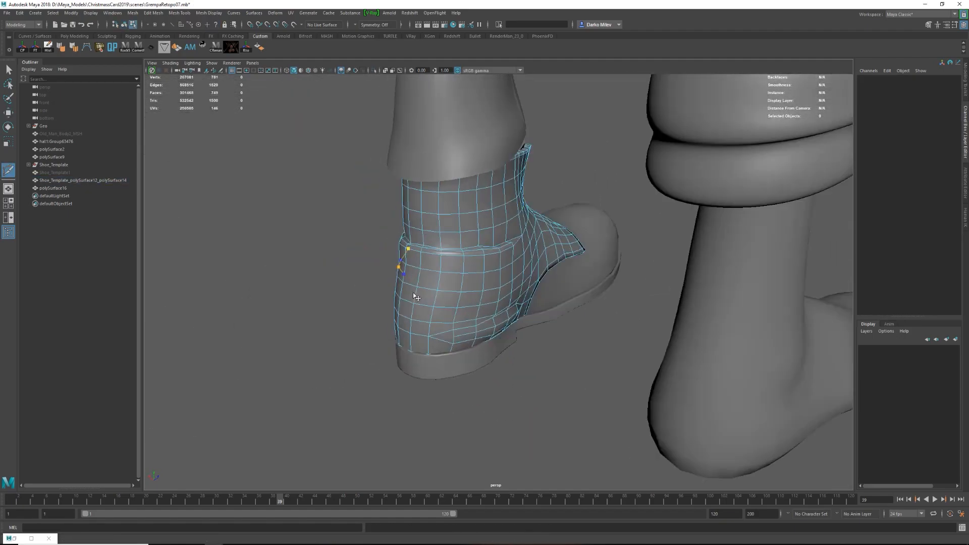
{"action": "left_click", "coordinate": [486, 277]}
{"action": "left_click_drag", "start_coordinate": [414, 279], "coordinate": [443, 278], "text": "alt"}
{"action": "key", "text": "F10"}
{"action": "right_click_drag", "start_coordinate": [442, 277], "coordinate": [410, 280], "text": "shift"}
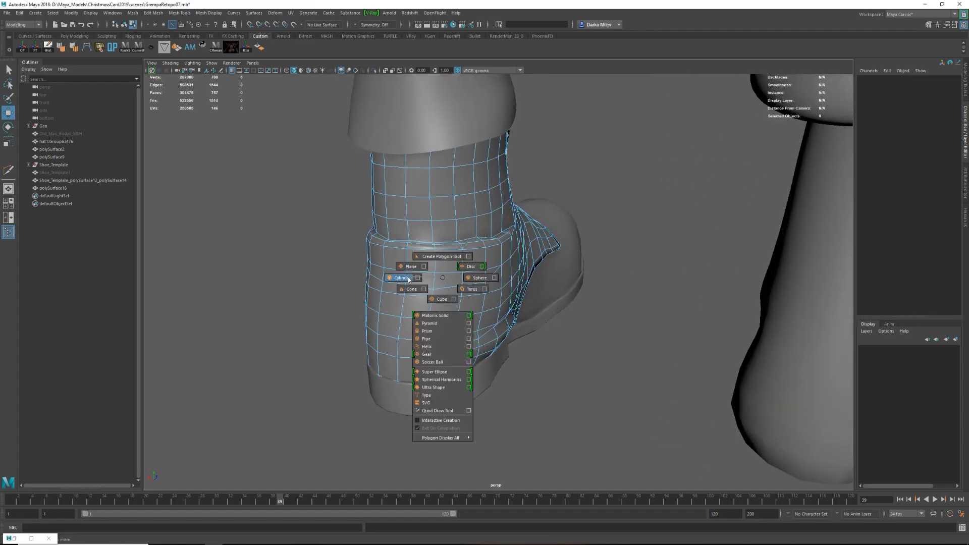
Move and scale the newly cut edges below the heel seam to even out their spacing.
{"action": "key", "text": "F8"}
{"action": "left_click", "coordinate": [485, 297]}
{"action": "right_click_drag", "start_coordinate": [485, 297], "coordinate": [444, 297], "text": "shift"}
{"action": "left_click", "coordinate": [435, 281], "text": "ctrl"}
{"action": "key", "text": "w"}
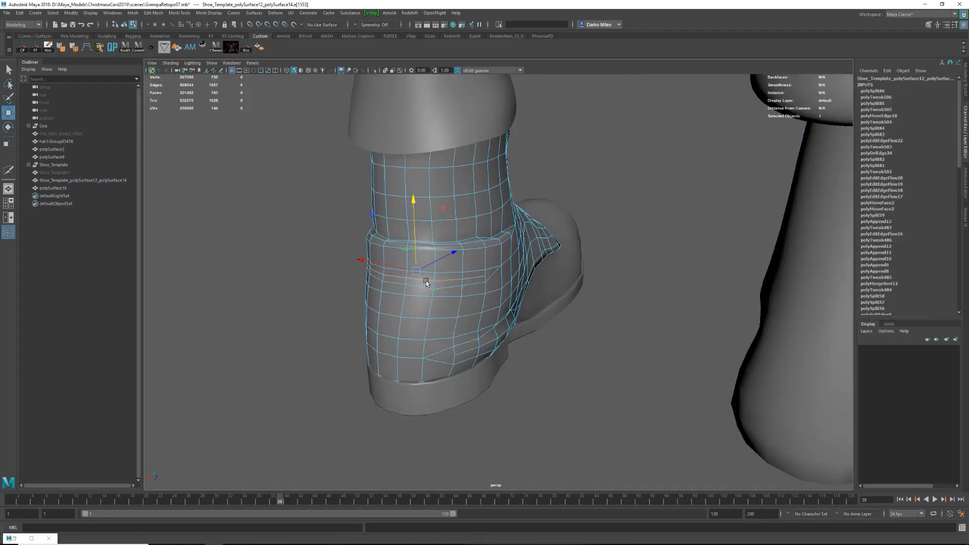
{"action": "left_click_drag", "start_coordinate": [425, 283], "coordinate": [394, 279], "text": "alt"}
{"action": "key", "text": "r"}
{"action": "left_click_drag", "start_coordinate": [419, 262], "coordinate": [416, 265]}
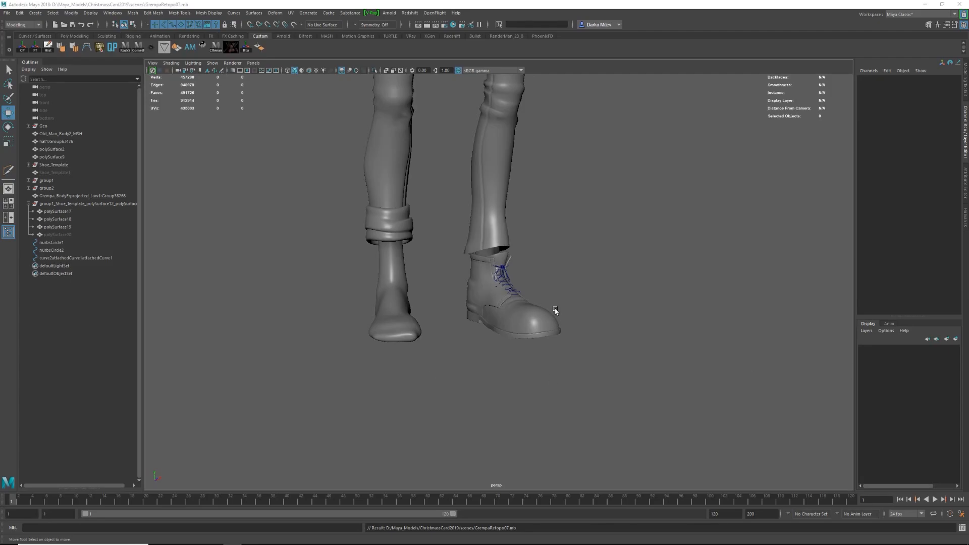
Frame the shoe and examine the reworked heel and upper from several sides.
{"action": "left_click_drag", "start_coordinate": [555, 312], "coordinate": [480, 279], "text": "alt"}
{"action": "left_click", "coordinate": [498, 278]}
{"action": "key", "text": "f"}
{"action": "left_click_drag", "start_coordinate": [552, 258], "coordinate": [502, 279], "text": "alt"}
{"action": "right_click_drag", "start_coordinate": [502, 277], "coordinate": [444, 263], "text": "alt"}
{"action": "left_click_drag", "start_coordinate": [444, 262], "coordinate": [461, 266], "text": "alt"}
{"action": "right_click_drag", "start_coordinate": [461, 266], "coordinate": [497, 288], "text": "alt"}
{"action": "left_click_drag", "start_coordinate": [497, 288], "coordinate": [523, 284], "text": "alt"}
{"action": "left_click", "coordinate": [452, 288]}
{"action": "left_click", "coordinate": [487, 281], "text": "shift"}
Extrude the NURBS circle along the lace curve to build the shoelace surface.
{"action": "left_click", "coordinate": [36, 15]}
{"action": "mouse_move", "coordinate": [259, 15]}
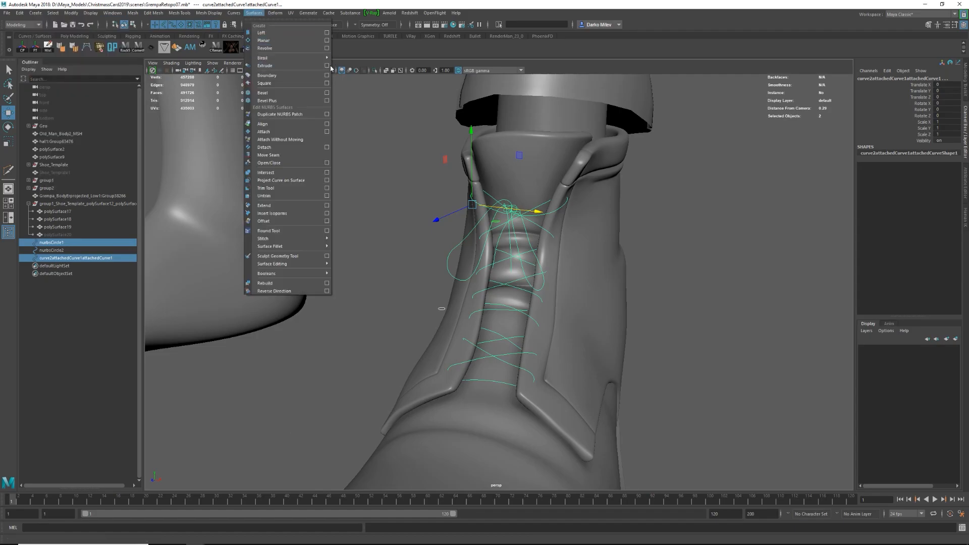
{"action": "left_click", "coordinate": [270, 69]}
{"action": "left_click_drag", "start_coordinate": [469, 189], "coordinate": [543, 197], "text": "alt"}
{"action": "right_click_drag", "start_coordinate": [543, 197], "coordinate": [575, 214], "text": "alt"}
{"action": "key", "text": "space"}
{"action": "left_click", "coordinate": [499, 231]}
{"action": "left_click", "coordinate": [504, 273]}
Create a polygon torus for the lace eyelet and scale it down at the laced shoe.
{"action": "left_click", "coordinate": [560, 252]}
{"action": "right_click_drag", "start_coordinate": [580, 251], "coordinate": [535, 247], "text": "alt"}
{"action": "left_click_drag", "start_coordinate": [535, 247], "coordinate": [483, 253], "text": "alt"}
{"action": "right_click_drag", "start_coordinate": [483, 253], "coordinate": [425, 243], "text": "alt"}
{"action": "left_click_drag", "start_coordinate": [425, 244], "coordinate": [429, 277], "text": "alt"}
{"action": "right_click", "coordinate": [417, 280], "text": "shift"}
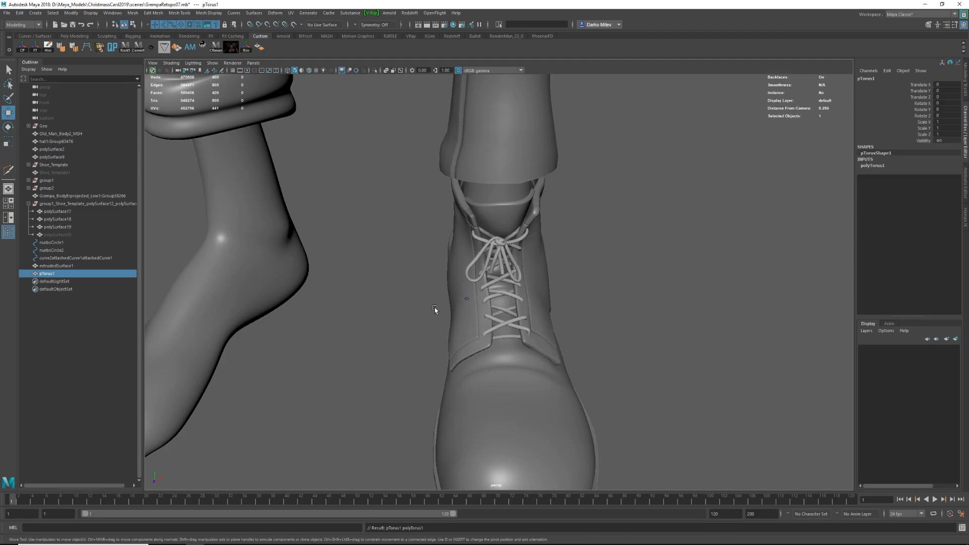
{"action": "key", "text": "f"}
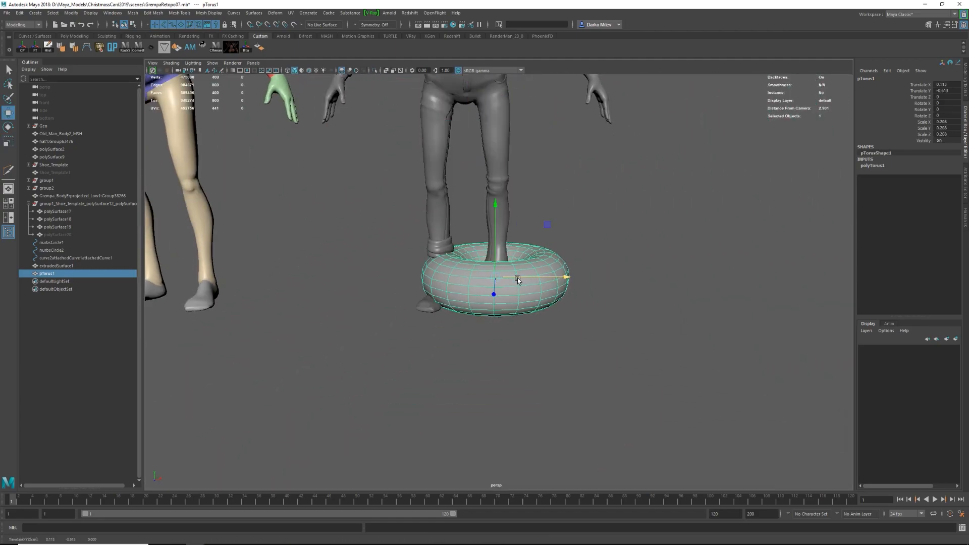
{"action": "key", "text": "r"}
{"action": "left_click_drag", "start_coordinate": [499, 283], "coordinate": [244, 284]}
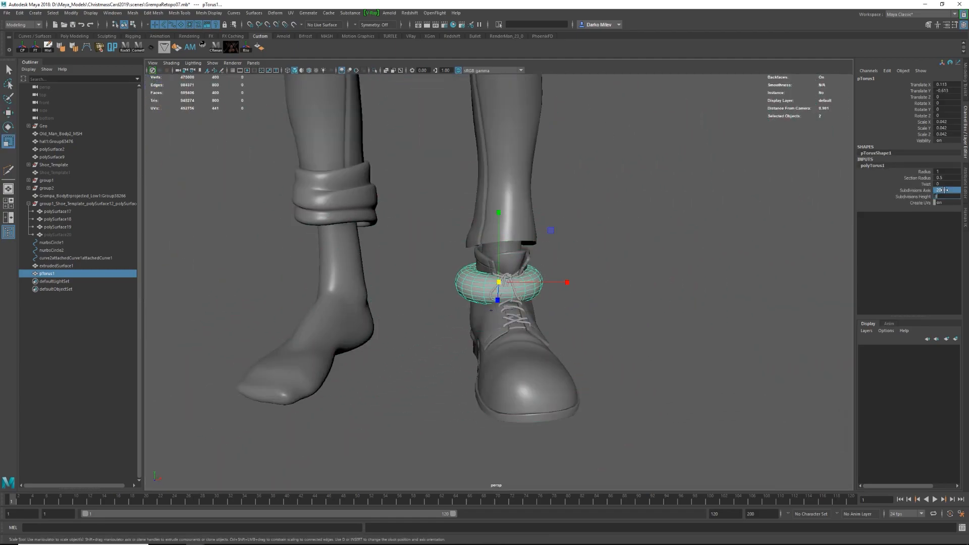
{"action": "key", "text": "Return"}
Move the small torus to the lowest lace hole and lower its subdivisions.
{"action": "right_click_drag", "start_coordinate": [600, 215], "coordinate": [627, 221], "text": "alt"}
{"action": "left_click_drag", "start_coordinate": [439, 269], "coordinate": [626, 302], "text": "alt"}
{"action": "key", "text": "f"}
{"action": "right_click_drag", "start_coordinate": [626, 303], "coordinate": [536, 342], "text": "alt"}
{"action": "key", "text": "F10"}
{"action": "left_click_drag", "start_coordinate": [537, 342], "coordinate": [481, 310], "text": "alt"}
{"action": "double_click", "coordinate": [496, 291]}
Turn on smooth preview for the torus and place it over the lace end at a uniform scale of about 0.006.
{"action": "key", "text": "3"}
{"action": "left_click_drag", "start_coordinate": [499, 271], "coordinate": [510, 290], "text": "alt"}
{"action": "left_click", "coordinate": [509, 286]}
{"action": "right_click_drag", "start_coordinate": [510, 286], "coordinate": [469, 297], "text": "alt"}
{"action": "left_click_drag", "start_coordinate": [469, 298], "coordinate": [595, 277], "text": "alt"}
{"action": "left_click_drag", "start_coordinate": [544, 223], "coordinate": [591, 304]}
{"action": "key", "text": "f"}
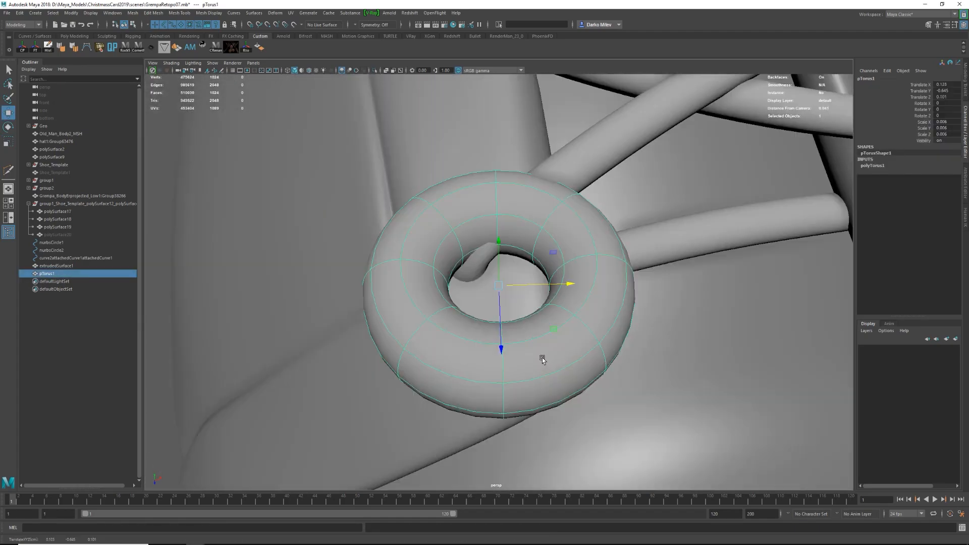
Scale the eyelet torus to about 0.004, thin its section radius and rotate it about 34 degrees around X.
{"action": "middle_click_drag", "start_coordinate": [671, 242], "coordinate": [581, 252]}
{"action": "right_click_drag", "start_coordinate": [580, 252], "coordinate": [480, 283], "text": "alt"}
{"action": "left_click_drag", "start_coordinate": [500, 313], "coordinate": [442, 293], "text": "alt"}
{"action": "key", "text": "f"}
{"action": "key", "text": "e"}
{"action": "key", "text": "r"}
{"action": "key", "text": "w"}
{"action": "left_click_drag", "start_coordinate": [525, 302], "coordinate": [497, 186]}
{"action": "key", "text": "e"}
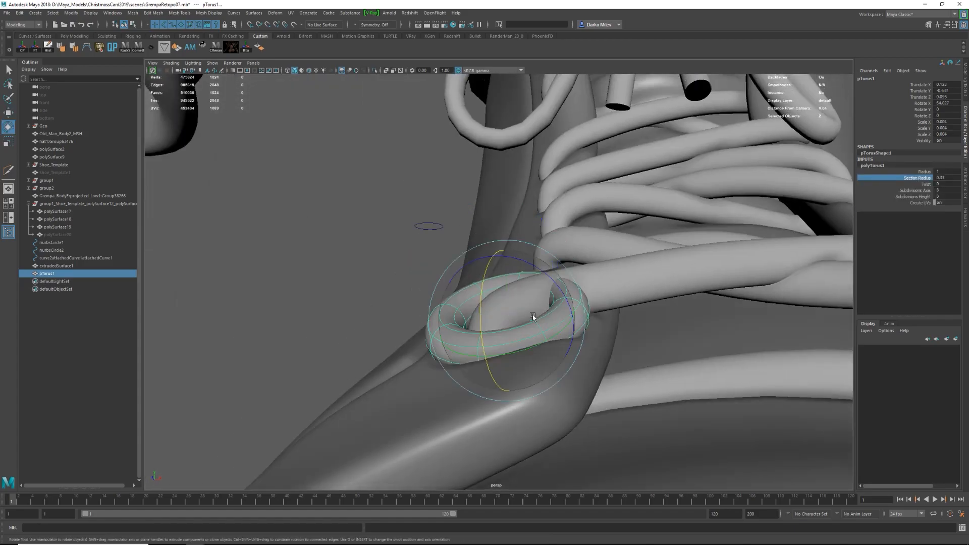
Align the eyelet ring flush with the shoe around the lace end, scaled to about 0.003 with a section radius of 0.44.
{"action": "left_click_drag", "start_coordinate": [536, 319], "coordinate": [525, 305]}
{"action": "left_click_drag", "start_coordinate": [504, 202], "coordinate": [458, 277], "text": "alt"}
{"action": "key", "text": "w"}
{"action": "left_click_drag", "start_coordinate": [425, 246], "coordinate": [454, 212], "text": "alt"}
{"action": "key", "text": "w"}
{"action": "left_click_drag", "start_coordinate": [479, 273], "coordinate": [497, 298]}
{"action": "key", "text": "e"}
{"action": "left_click_drag", "start_coordinate": [497, 253], "coordinate": [465, 223], "text": "alt"}
{"action": "key", "text": "w"}
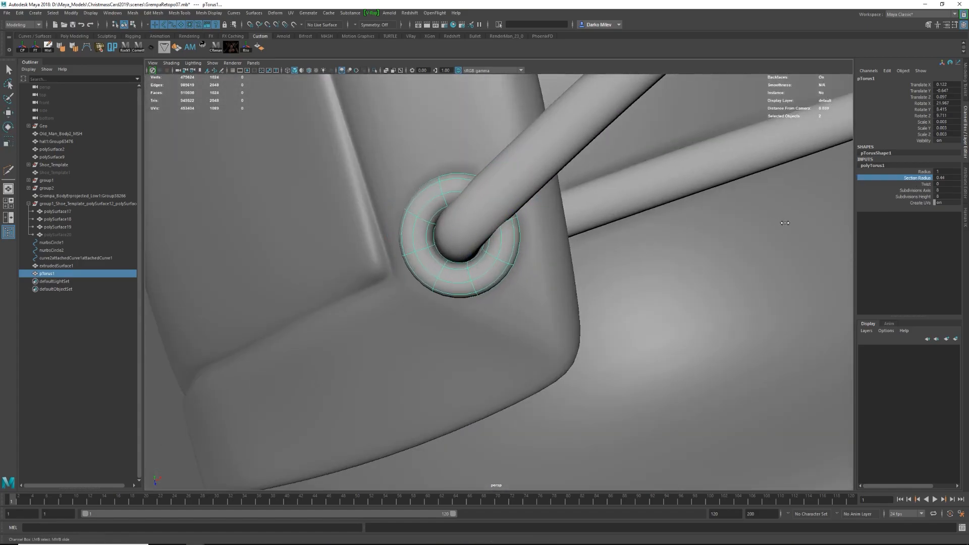
Duplicate the eyelet ring for the other lace holes and isolate the shoe upper around its top hole.
{"action": "scroll", "coordinate": [446, 241], "scroll_direction": "down", "scroll_amount": 10}
{"action": "left_click", "coordinate": [595, 270]}
{"action": "scroll", "coordinate": [483, 314], "scroll_direction": "up", "scroll_amount": 8}
{"action": "left_click_drag", "start_coordinate": [551, 289], "coordinate": [513, 244], "text": "alt"}
{"action": "left_click", "coordinate": [481, 313]}
{"action": "scroll", "coordinate": [491, 242], "scroll_direction": "up", "scroll_amount": 5}
{"action": "scroll", "coordinate": [500, 245], "scroll_direction": "down", "scroll_amount": 10}
{"action": "scroll", "coordinate": [499, 244], "scroll_direction": "up", "scroll_amount": 10}
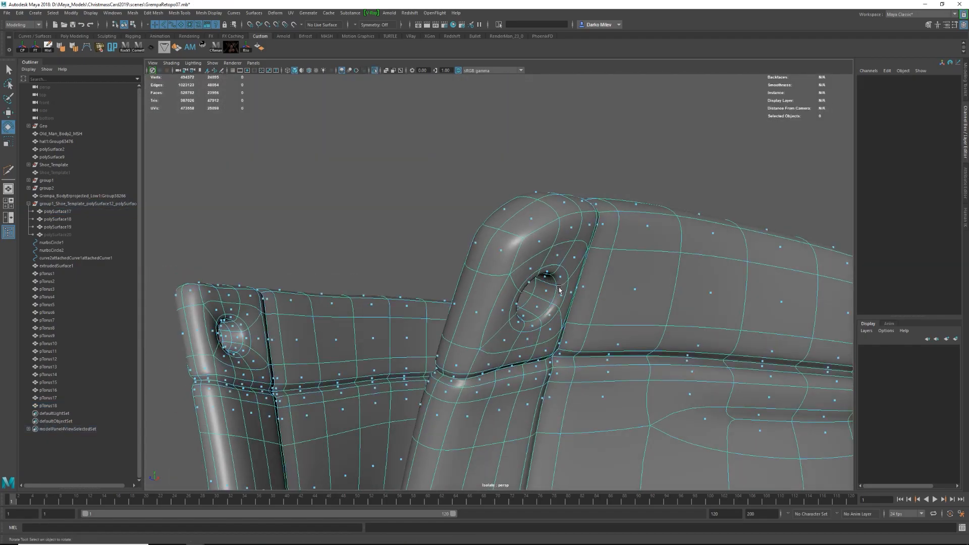
Refine the top eyelet hole in the shoe upper and seat an eyelet ring in it.
{"action": "left_click", "coordinate": [561, 297], "text": "shift"}
{"action": "left_click_drag", "start_coordinate": [544, 314], "coordinate": [585, 280], "text": "alt"}
{"action": "key", "text": "d"}
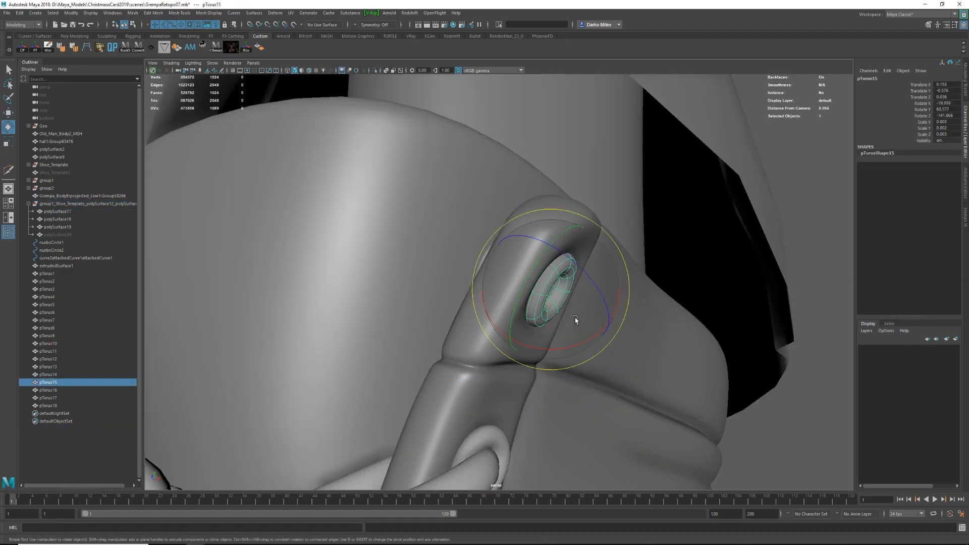
{"action": "left_click_drag", "start_coordinate": [575, 320], "coordinate": [618, 303], "text": "alt"}
{"action": "left_click", "coordinate": [506, 272]}
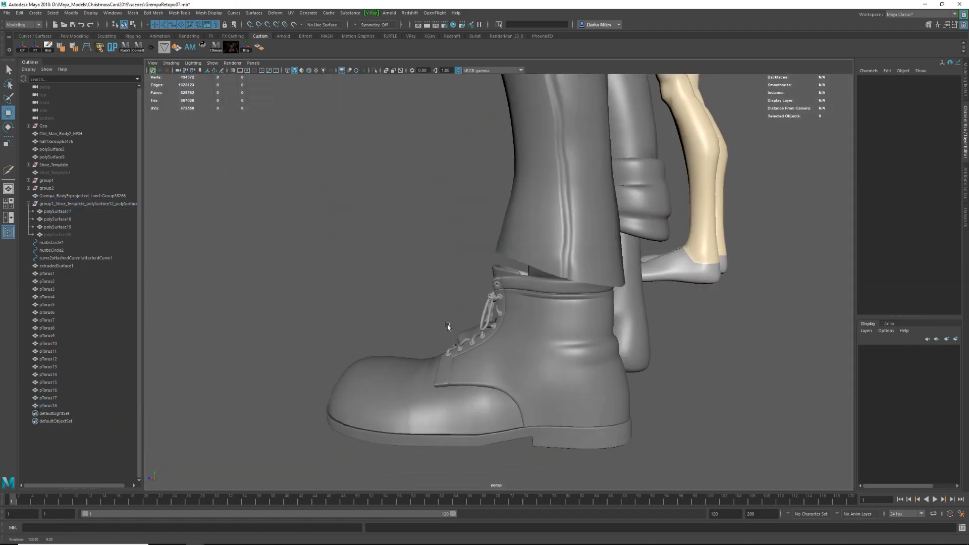
Select the body's ankle faces between the trouser cuff and the shoe as the base for a sock.
{"action": "key", "text": "4"}
{"action": "mouse_move", "coordinate": [449, 323]}
{"action": "left_mouse_down", "text": "alt"}
{"action": "mouse_move", "coordinate": [437, 181]}
{"action": "mouse_move", "coordinate": [542, 253]}
{"action": "left_mouse_up", "text": "alt"}
{"action": "mouse_move", "coordinate": [542, 254]}
{"action": "left_mouse_down", "text": "alt"}
{"action": "mouse_move", "coordinate": [550, 265]}
{"action": "mouse_move", "coordinate": [575, 262]}
{"action": "left_mouse_up", "text": "alt"}
{"action": "key", "text": "5"}
{"action": "left_click_drag", "start_coordinate": [354, 275], "coordinate": [456, 272], "text": "alt"}
{"action": "key", "text": "4"}
{"action": "mouse_move", "coordinate": [543, 252]}
{"action": "left_mouse_down", "text": "alt"}
{"action": "mouse_move", "coordinate": [448, 246]}
{"action": "mouse_move", "coordinate": [535, 266]}
{"action": "left_mouse_up", "text": "alt"}
{"action": "key", "text": "5"}
{"action": "left_click_drag", "start_coordinate": [535, 266], "coordinate": [469, 266], "text": "alt"}
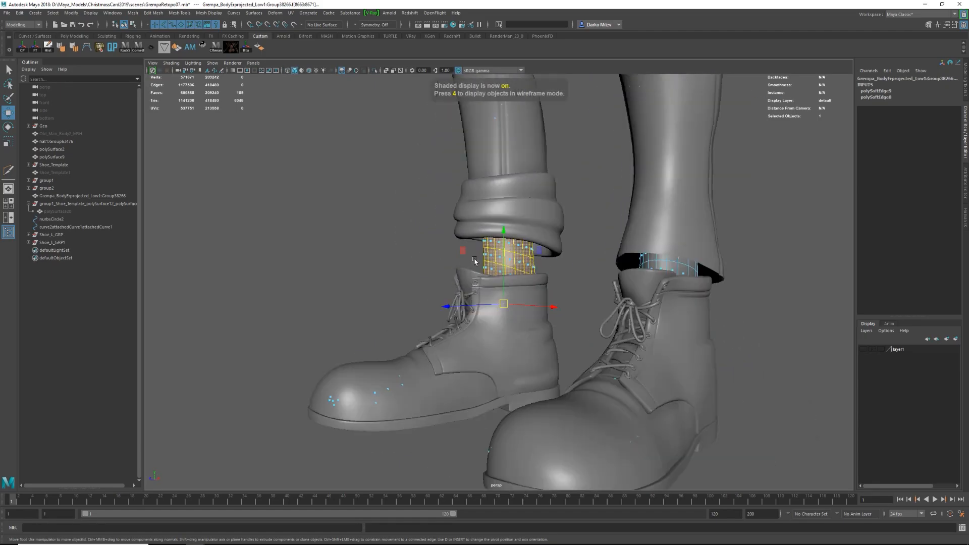
{"action": "right_click_drag", "start_coordinate": [500, 378], "coordinate": [499, 378], "text": "shift"}
{"action": "key", "text": "4"}
Isolate the separated ankle mesh and offset all its faces outward with Transform Component.
{"action": "key", "text": "q"}
{"action": "left_click", "coordinate": [518, 250]}
{"action": "key", "text": "ctrl+1"}
{"action": "key", "text": "5"}
{"action": "key", "text": "F11"}
{"action": "key", "text": "f"}
{"action": "scroll", "coordinate": [505, 248], "scroll_direction": "down", "scroll_amount": 4}
{"action": "double_click", "coordinate": [510, 265]}
{"action": "right_click_drag", "start_coordinate": [511, 266], "coordinate": [509, 284], "text": "shift"}
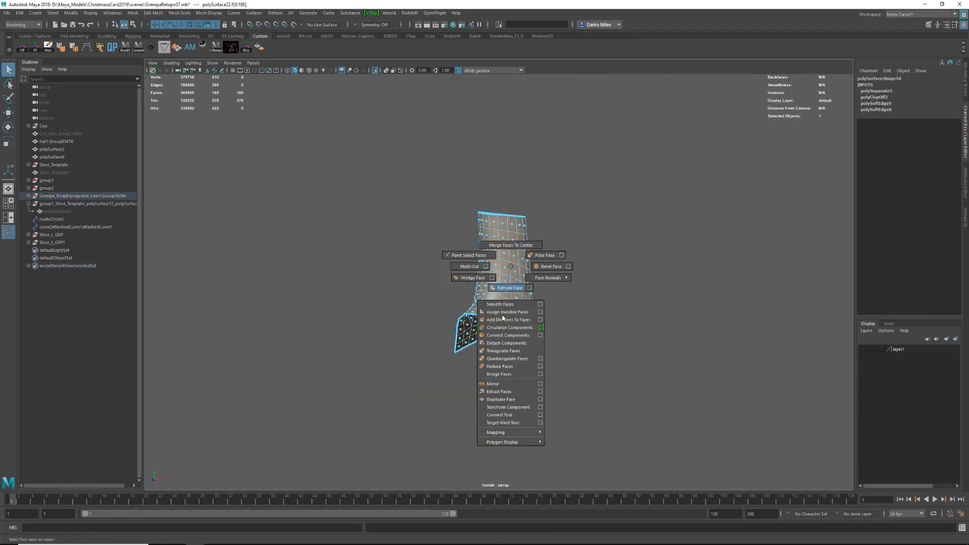
Isolate the sock with the leg and shoe, and scale the faces around the sock's top.
{"action": "key", "text": "ctrl+1"}
{"action": "left_click_drag", "start_coordinate": [559, 239], "coordinate": [601, 252], "text": "alt"}
{"action": "left_click", "coordinate": [539, 292], "text": "shift"}
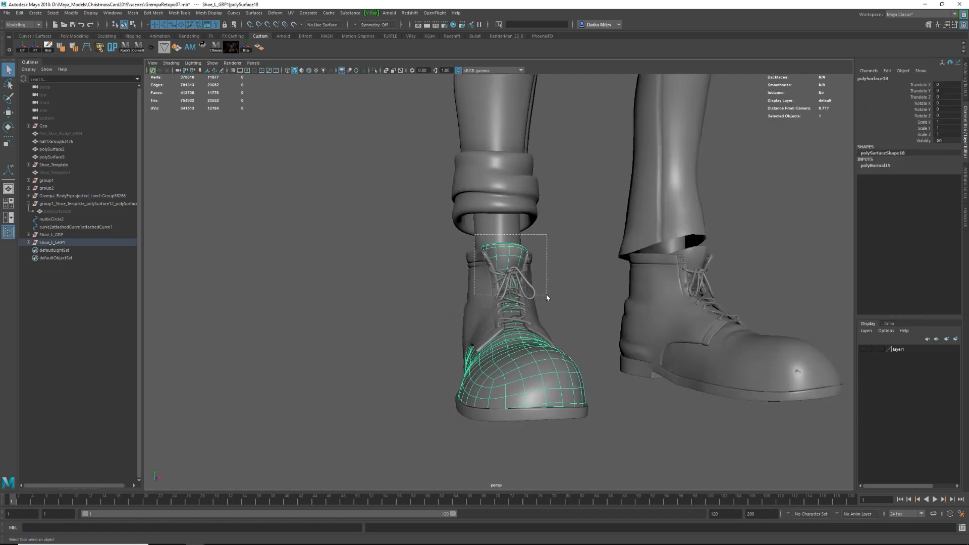
{"action": "key", "text": "4"}
{"action": "key", "text": "ctrl+1"}
{"action": "key", "text": "5"}
{"action": "left_click", "coordinate": [513, 272]}
{"action": "left_click_drag", "start_coordinate": [429, 232], "coordinate": [580, 243], "text": "alt"}
{"action": "key", "text": "F10"}
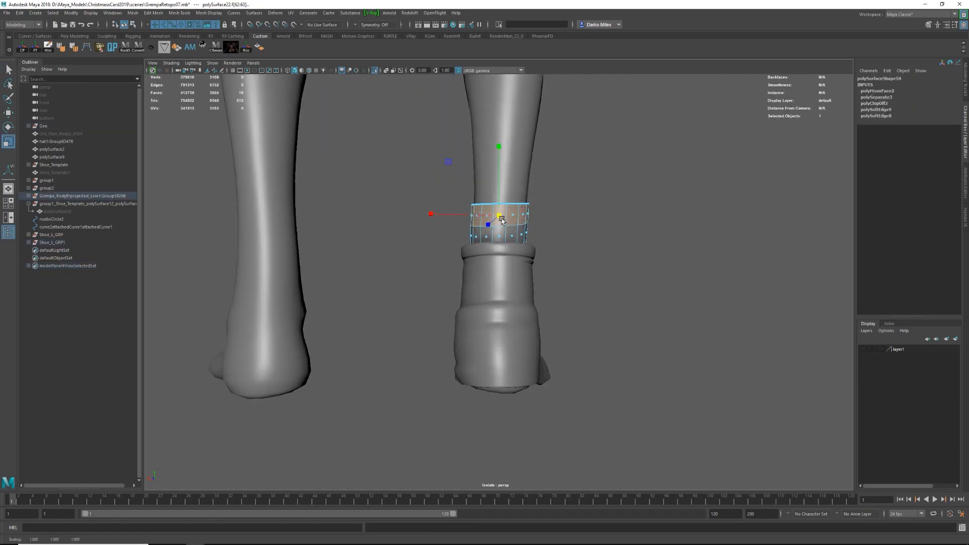
{"action": "left_click_drag", "start_coordinate": [501, 219], "coordinate": [505, 220]}
{"action": "left_click_drag", "start_coordinate": [596, 237], "coordinate": [499, 294], "text": "alt"}
{"action": "scroll", "coordinate": [500, 294], "scroll_direction": "up", "scroll_amount": 5}
Extrude the sock's top border edge loop and scale it inward to form a rim.
{"action": "key", "text": "F8"}
{"action": "key", "text": "F10"}
{"action": "key", "text": "F8"}
{"action": "key", "text": "1"}
{"action": "key", "text": "F10"}
{"action": "double_click", "coordinate": [524, 207]}
{"action": "right_click_drag", "start_coordinate": [523, 207], "coordinate": [470, 161], "text": "shift"}
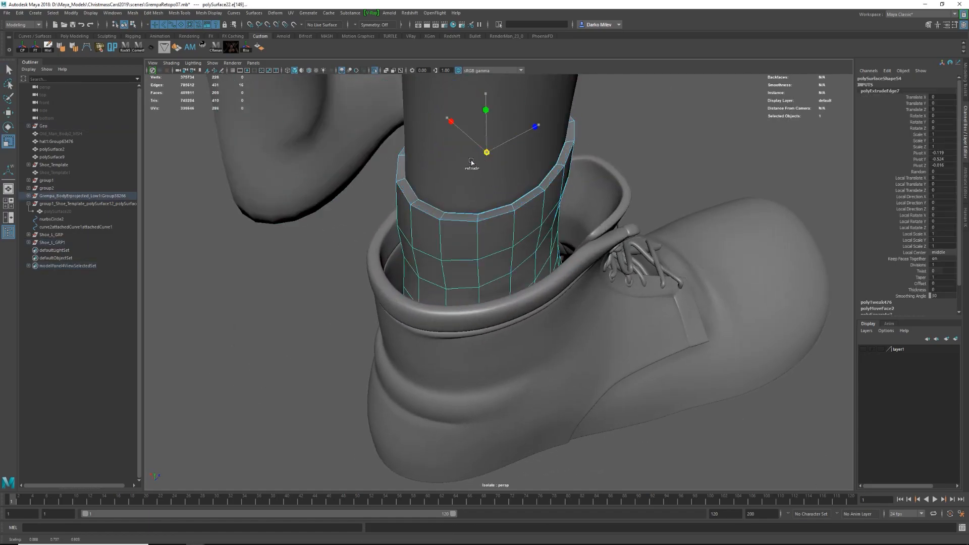
Extrude the inner rim edges again and move them down inside the sock.
{"action": "key", "text": "4"}
{"action": "key", "text": "w"}
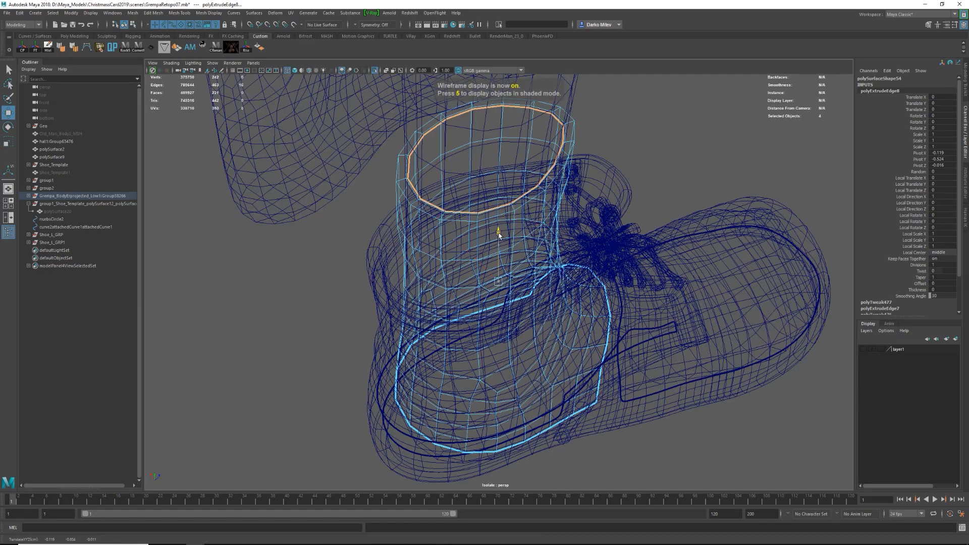
{"action": "left_click_drag", "start_coordinate": [500, 253], "coordinate": [500, 259], "text": "shift"}
{"action": "key", "text": "5"}
{"action": "left_click_drag", "start_coordinate": [499, 252], "coordinate": [398, 187], "text": "alt"}
Insert an edge loop below the sock's top edge and check the shape in smooth preview.
{"action": "right_click_drag", "start_coordinate": [502, 194], "coordinate": [499, 159], "text": "shift"}
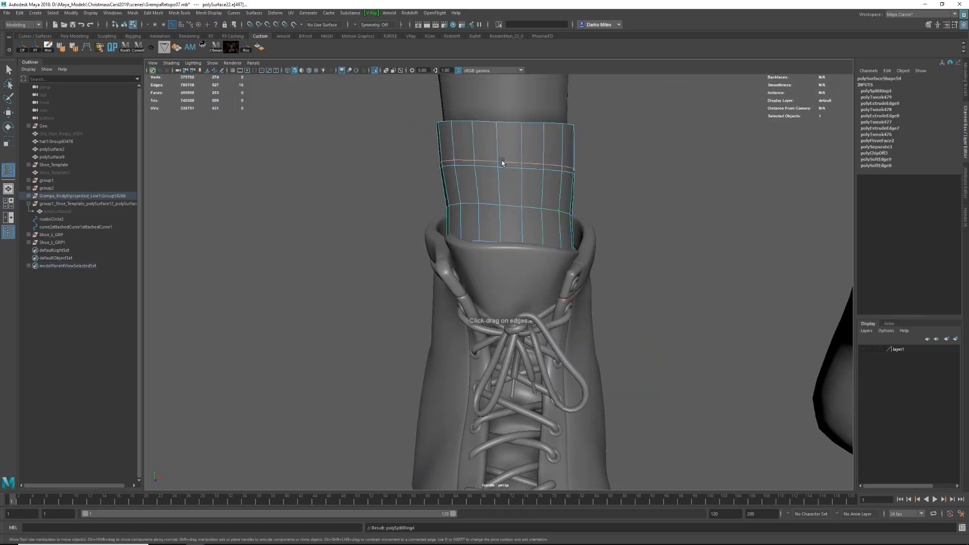
{"action": "double_click", "coordinate": [522, 124]}
{"action": "key", "text": "F8"}
{"action": "key", "text": "3"}
{"action": "left_click", "coordinate": [603, 130]}
{"action": "left_click_drag", "start_coordinate": [604, 130], "coordinate": [525, 152], "text": "alt"}
{"action": "left_click", "coordinate": [525, 126]}
{"action": "key", "text": "3"}
{"action": "left_click", "coordinate": [636, 154]}
Cut a supporting edge loop just beneath the sock's cuff and adjust its height.
{"action": "left_click_drag", "start_coordinate": [545, 263], "coordinate": [509, 202], "text": "alt"}
{"action": "left_click", "coordinate": [528, 245]}
{"action": "key", "text": "1"}
{"action": "right_click_drag", "start_coordinate": [510, 202], "coordinate": [479, 202], "text": "shift"}
{"action": "left_click", "coordinate": [473, 165], "text": "ctrl"}
{"action": "key", "text": "w"}
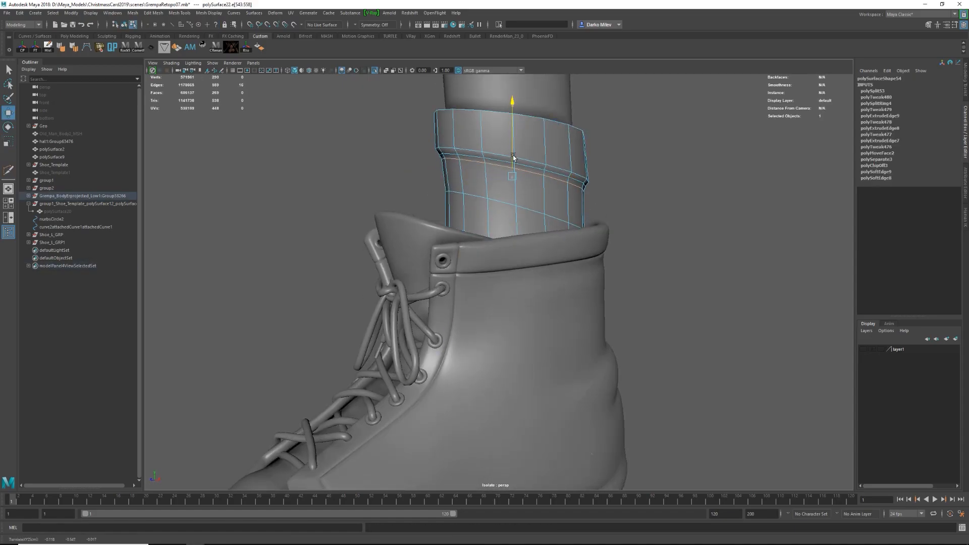
{"action": "left_click_drag", "start_coordinate": [498, 162], "coordinate": [409, 142], "text": "alt"}
Rotate and scale the vertices around the cuff's lower edge, checking the sock in smooth preview.
{"action": "key", "text": "4"}
{"action": "left_click_drag", "start_coordinate": [511, 146], "coordinate": [605, 202], "text": "ctrl+shift"}
{"action": "key", "text": "e"}
{"action": "mouse_move", "coordinate": [593, 149]}
{"action": "left_mouse_down", "text": "alt"}
{"action": "mouse_move", "coordinate": [579, 143]}
{"action": "mouse_move", "coordinate": [599, 186]}
{"action": "left_mouse_up", "text": "alt"}
{"action": "key", "text": "5"}
{"action": "key", "text": "4"}
{"action": "key", "text": "r"}
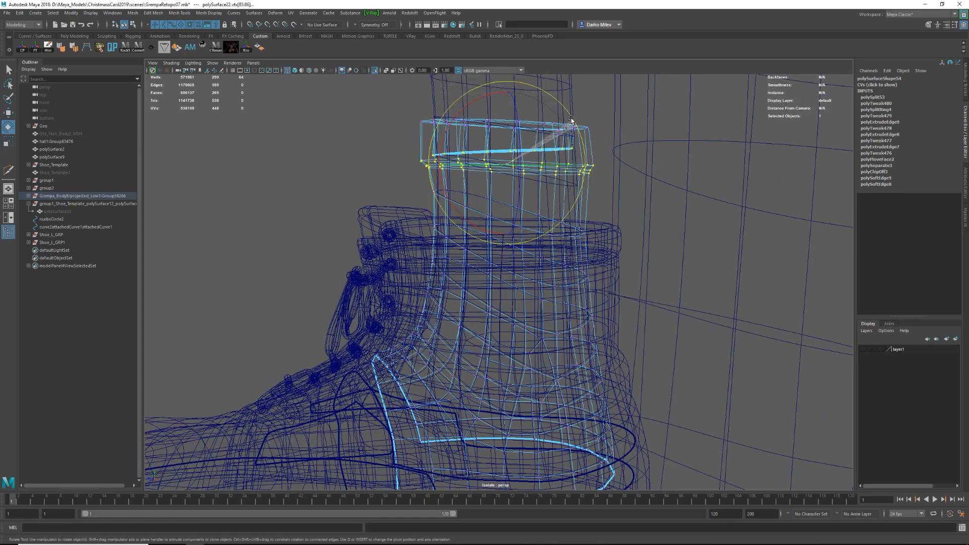
{"action": "key", "text": "5"}
{"action": "middle_click_drag", "start_coordinate": [508, 175], "coordinate": [509, 225], "text": "ctrl"}
{"action": "left_click_drag", "start_coordinate": [508, 225], "coordinate": [741, 207], "text": "alt"}
{"action": "key", "text": "F8"}
{"action": "key", "text": "3"}
{"action": "left_click", "coordinate": [607, 186]}
{"action": "left_click", "coordinate": [483, 141]}
Cut extra edge loops around the cuff with Multi-Cut and round it with Edit Edge Flow, checking in smooth preview.
{"action": "key", "text": "1"}
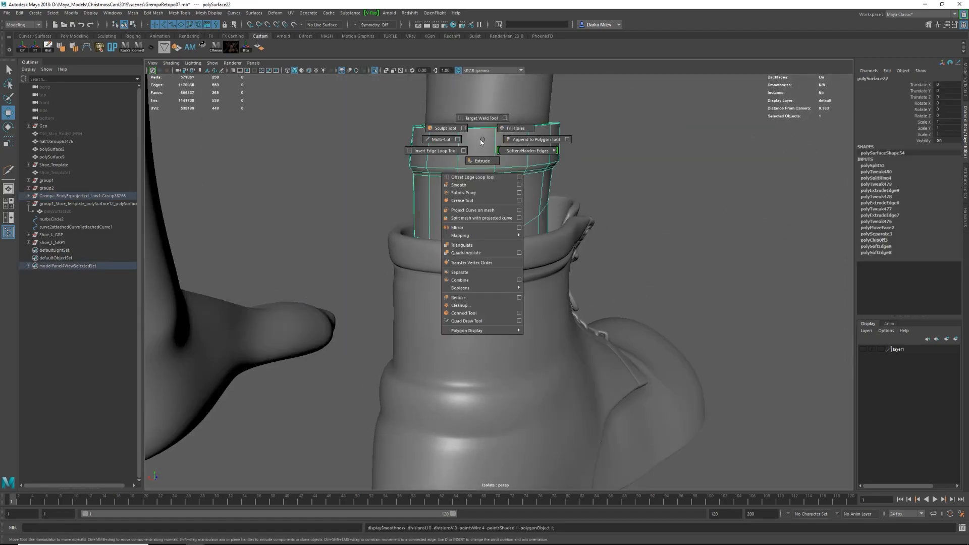
{"action": "right_click_drag", "start_coordinate": [482, 141], "coordinate": [440, 139], "text": "shift"}
{"action": "left_click", "coordinate": [459, 160], "text": "ctrl"}
{"action": "key", "text": "r"}
{"action": "left_click_drag", "start_coordinate": [485, 152], "coordinate": [472, 192], "text": "alt"}
{"action": "double_click", "coordinate": [487, 176]}
{"action": "right_click_drag", "start_coordinate": [542, 159], "coordinate": [534, 199], "text": "shift"}
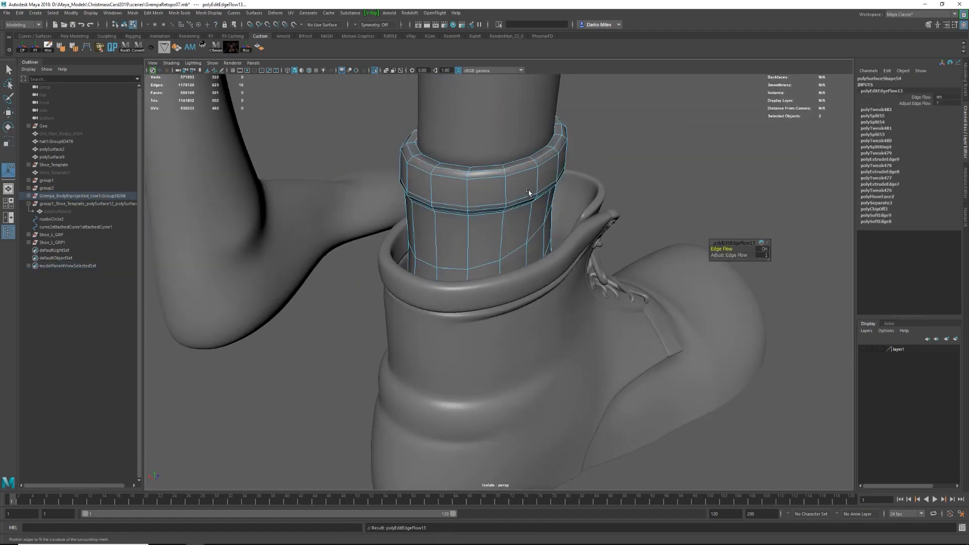
{"action": "key", "text": "F8"}
{"action": "key", "text": "q"}
{"action": "left_click_drag", "start_coordinate": [530, 238], "coordinate": [538, 195], "text": "alt"}
{"action": "key", "text": "F8"}
{"action": "key", "text": "3"}
{"action": "left_click_drag", "start_coordinate": [486, 152], "coordinate": [358, 175], "text": "alt"}
{"action": "left_click", "coordinate": [359, 175]}
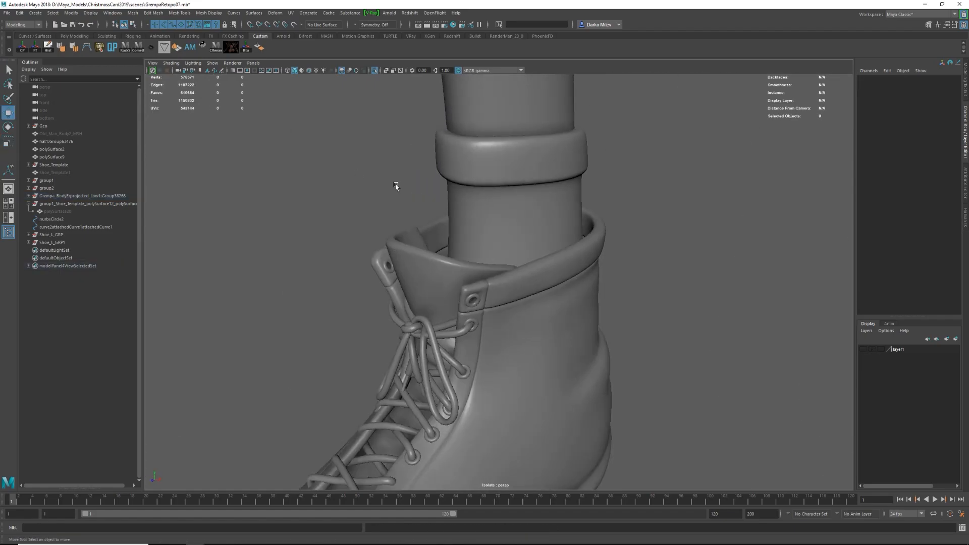
Cut slanted edge loops into the sock below the cuff and scale them outward into a fold.
{"action": "left_click", "coordinate": [520, 164]}
{"action": "key", "text": "1"}
{"action": "right_click_drag", "start_coordinate": [519, 164], "coordinate": [477, 164], "text": "shift"}
{"action": "left_click", "coordinate": [528, 240], "text": "ctrl"}
{"action": "key", "text": "r"}
{"action": "left_click_drag", "start_coordinate": [514, 213], "coordinate": [522, 220]}
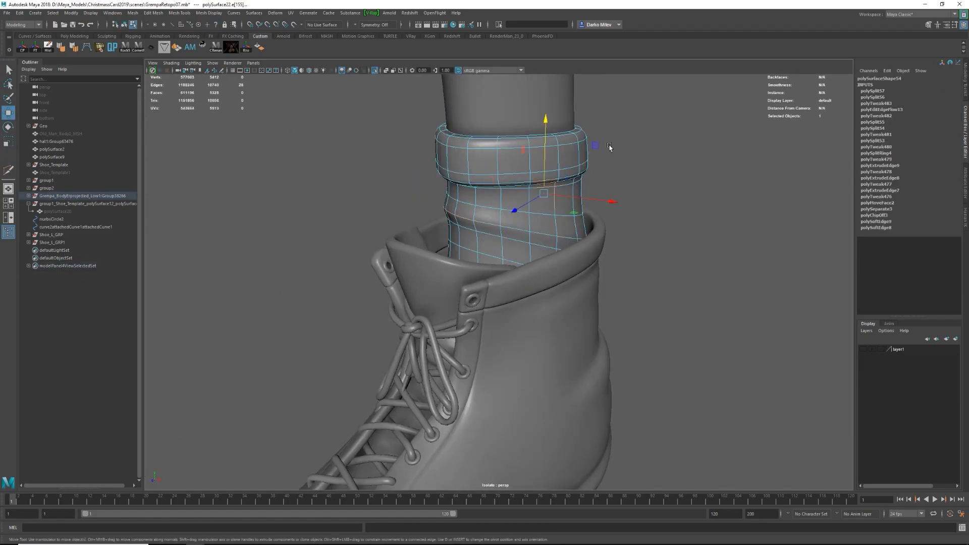
{"action": "key", "text": "F8"}
{"action": "left_click", "coordinate": [584, 227]}
{"action": "left_click_drag", "start_coordinate": [565, 169], "coordinate": [584, 227], "text": "alt"}
Isolate the sock together with the bare body so that the shoe is hidden.
{"action": "left_click", "coordinate": [497, 244]}
{"action": "key", "text": "ctrl+1"}
{"action": "left_click", "coordinate": [441, 236]}
{"action": "key", "text": "ctrl+1"}
{"action": "left_click", "coordinate": [488, 258]}
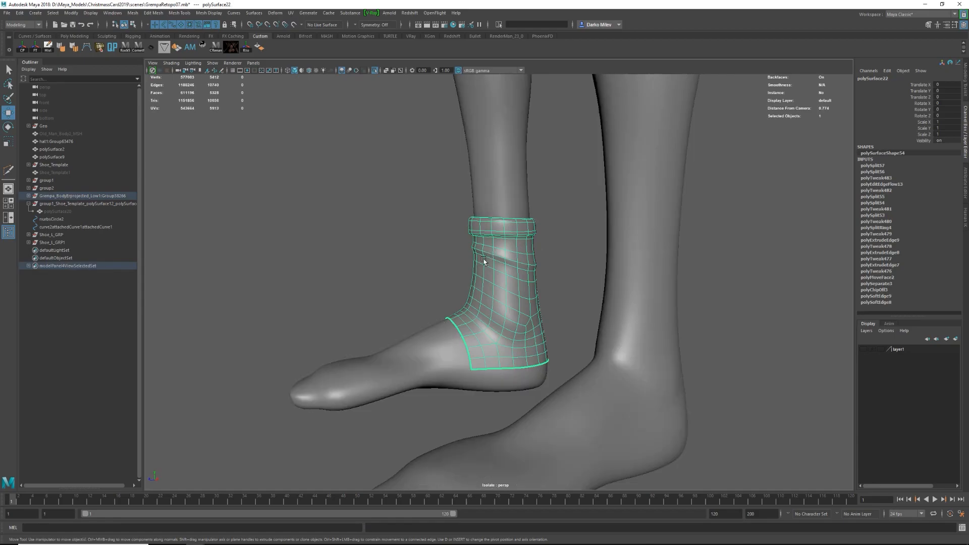
Move vertices along the sock's fold to reshape it and check the result in smooth preview.
{"action": "scroll", "coordinate": [487, 258], "scroll_direction": "up", "scroll_amount": 6}
{"action": "right_click_drag", "start_coordinate": [465, 230], "coordinate": [465, 211]}
{"action": "left_click", "coordinate": [440, 206]}
{"action": "left_click_drag", "start_coordinate": [440, 206], "coordinate": [506, 199], "text": "alt"}
{"action": "right_click_drag", "start_coordinate": [484, 218], "coordinate": [395, 216]}
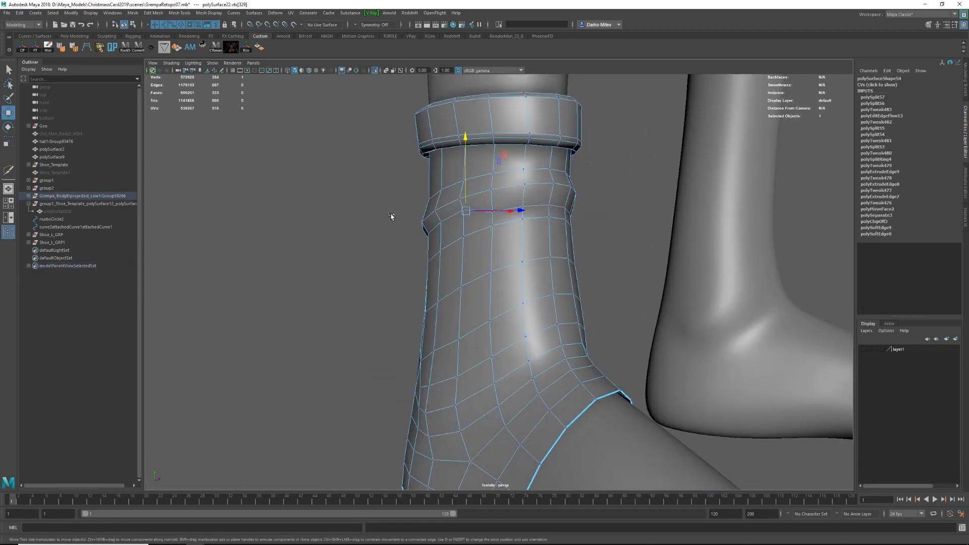
{"action": "key", "text": "3"}
{"action": "left_click_drag", "start_coordinate": [484, 212], "coordinate": [559, 258], "text": "alt"}
{"action": "left_click", "coordinate": [589, 236]}
{"action": "key", "text": "3"}
Slice two new rows of edges across the sock around the fold with Multi-Cut.
{"action": "key", "text": "1"}
{"action": "right_click_drag", "start_coordinate": [558, 257], "coordinate": [519, 257]}
{"action": "left_click", "coordinate": [555, 261]}
{"action": "right_click_drag", "start_coordinate": [430, 202], "coordinate": [455, 176]}
{"action": "key", "text": "g"}
{"action": "mouse_move", "coordinate": [455, 181]}
{"action": "left_mouse_down", "text": "alt"}
{"action": "mouse_move", "coordinate": [411, 167]}
{"action": "mouse_move", "coordinate": [611, 166]}
{"action": "left_mouse_up", "text": "alt"}
{"action": "key", "text": "4"}
{"action": "left_click_drag", "start_coordinate": [409, 170], "coordinate": [608, 177]}
Select the edge loop between the cuff and the fold and adjust its shape around the ankle.
{"action": "double_click", "coordinate": [544, 179]}
{"action": "mouse_move", "coordinate": [543, 179]}
{"action": "left_mouse_down", "text": "alt"}
{"action": "mouse_move", "coordinate": [540, 191]}
{"action": "mouse_move", "coordinate": [445, 194]}
{"action": "left_mouse_up", "text": "alt"}
{"action": "key", "text": "5"}
{"action": "right_click_drag", "start_coordinate": [383, 184], "coordinate": [457, 174], "text": "alt"}
{"action": "middle_click_drag", "start_coordinate": [502, 124], "coordinate": [488, 164], "text": "alt"}
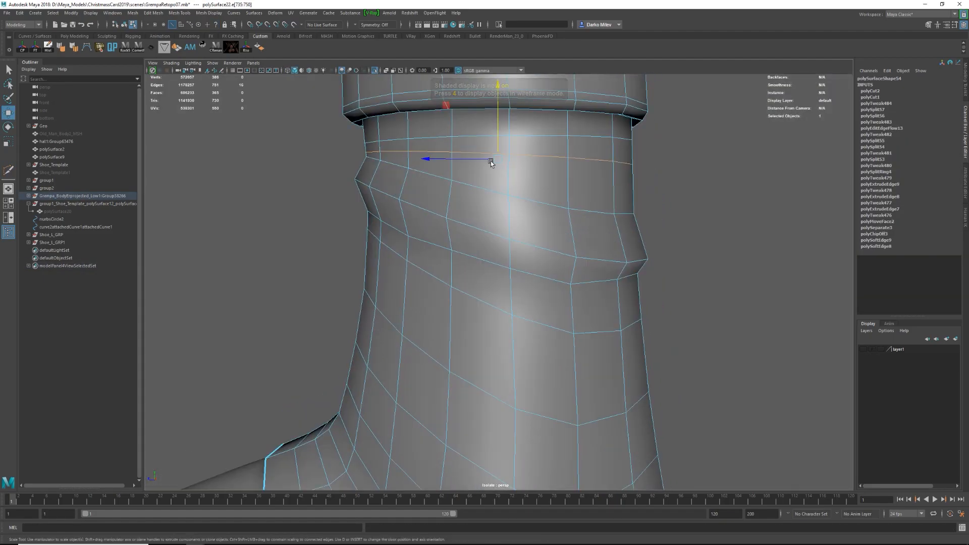
{"action": "left_click_drag", "start_coordinate": [472, 160], "coordinate": [509, 161], "text": "alt"}
{"action": "left_click_drag", "start_coordinate": [443, 142], "coordinate": [450, 143]}
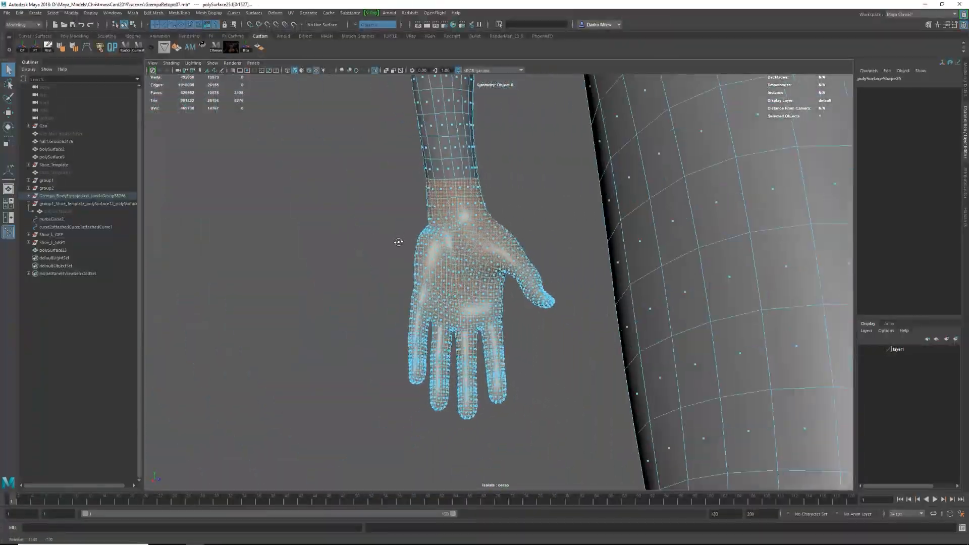
Remove the index and middle fingertips from the hand's face selection, keeping the palm and lower fingers.
{"action": "right_click_drag", "start_coordinate": [398, 241], "coordinate": [598, 274], "text": "alt"}
{"action": "left_click_drag", "start_coordinate": [585, 279], "coordinate": [674, 374], "text": "ctrl"}
{"action": "left_click_drag", "start_coordinate": [666, 361], "coordinate": [476, 337], "text": "alt"}
{"action": "middle_click_drag", "start_coordinate": [476, 337], "coordinate": [504, 253], "text": "alt"}
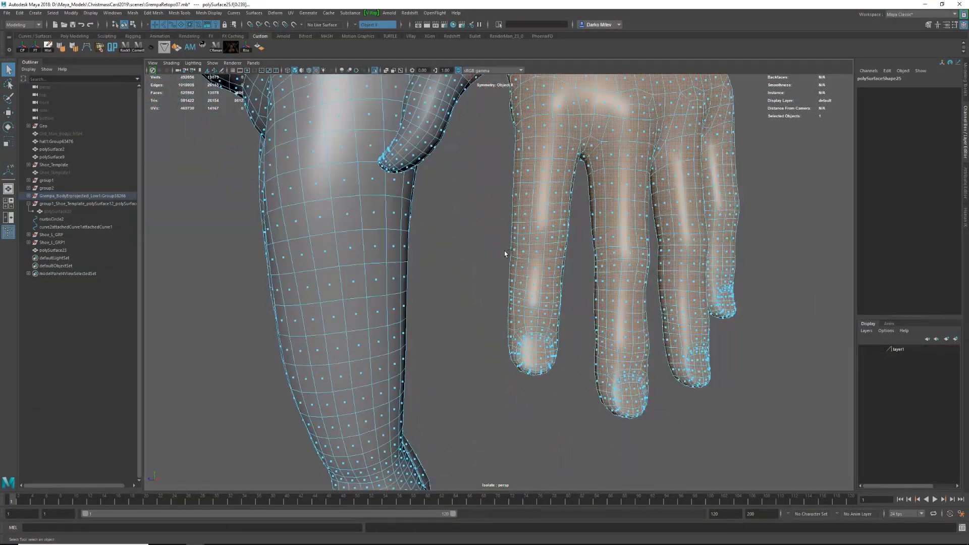
{"action": "left_click_drag", "start_coordinate": [502, 250], "coordinate": [581, 376], "text": "ctrl"}
{"action": "left_click_drag", "start_coordinate": [611, 303], "coordinate": [559, 269], "text": "alt"}
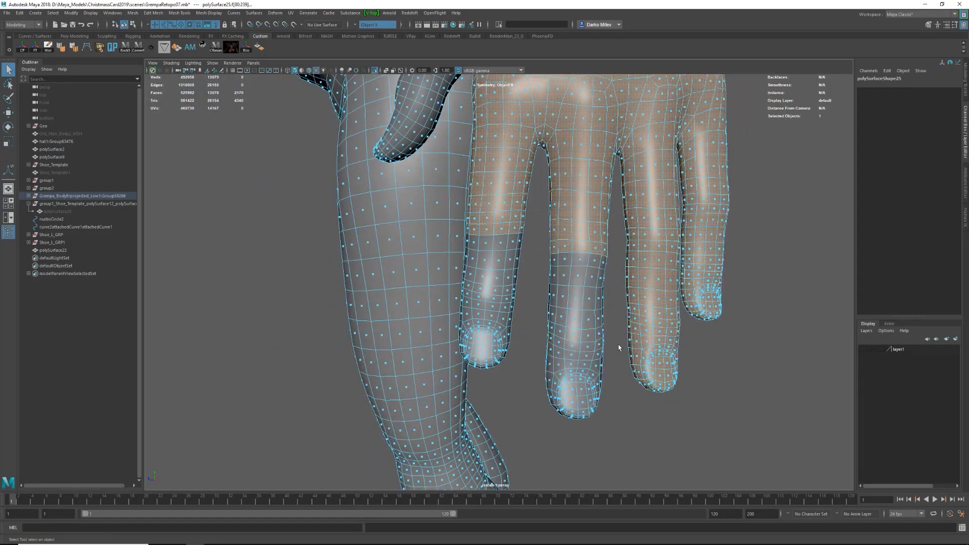
Deselect the remaining fingertip faces and invert the face selection to the rest of the body.
{"action": "left_click_drag", "start_coordinate": [620, 383], "coordinate": [500, 227], "text": "alt"}
{"action": "middle_click_drag", "start_coordinate": [511, 229], "coordinate": [679, 213], "text": "alt"}
{"action": "key", "text": "4"}
{"action": "left_click_drag", "start_coordinate": [476, 281], "coordinate": [535, 402], "text": "alt"}
{"action": "key", "text": "5"}
{"action": "mouse_move", "coordinate": [455, 218]}
{"action": "left_mouse_down", "text": "alt"}
{"action": "mouse_move", "coordinate": [656, 113]}
{"action": "mouse_move", "coordinate": [580, 182]}
{"action": "mouse_move", "coordinate": [454, 187]}
{"action": "left_mouse_up", "text": "alt"}
{"action": "right_click_drag", "start_coordinate": [455, 186], "coordinate": [353, 151], "text": "alt"}
{"action": "key", "text": "ctrl+shift+i"}
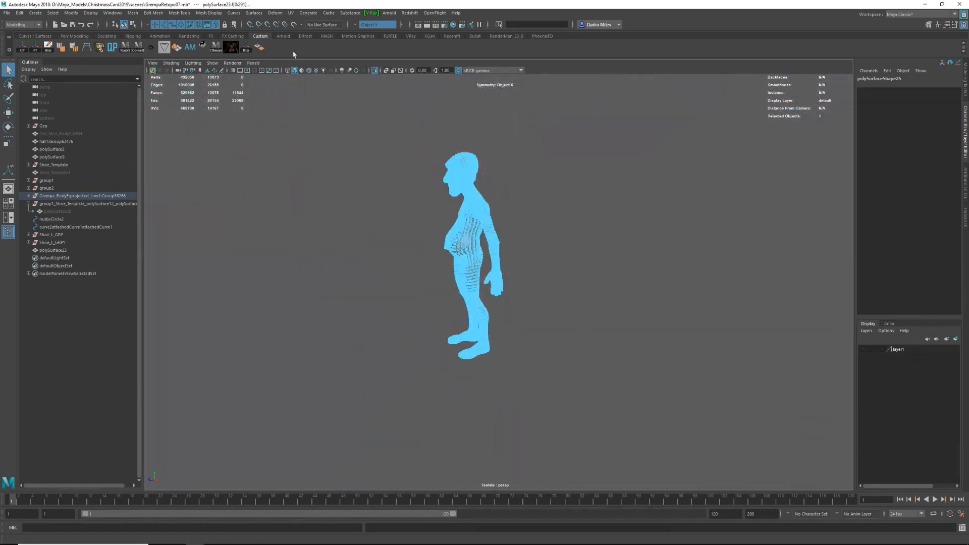
Separate the inverted face selection from the hand faces so the fingerless glove becomes its own mesh.
{"action": "right_click_drag", "start_coordinate": [497, 290], "coordinate": [473, 281], "text": "alt"}
{"action": "key", "text": "F11"}
{"action": "key", "text": "F8"}
{"action": "left_click_drag", "start_coordinate": [474, 281], "coordinate": [512, 268], "text": "alt"}
{"action": "key", "text": "F11"}
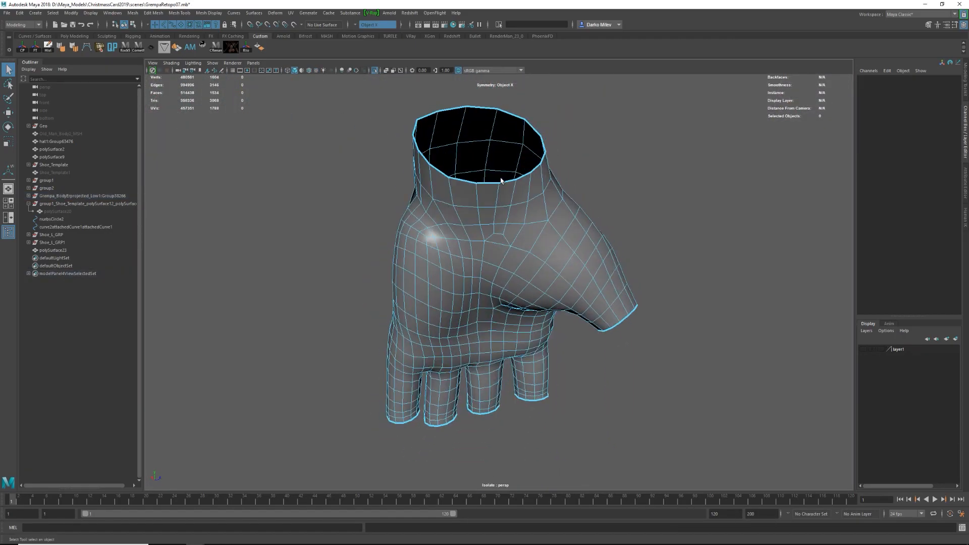
{"action": "double_click", "coordinate": [512, 268]}
{"action": "key", "text": "ctrl+1"}
{"action": "right_click_drag", "start_coordinate": [513, 268], "coordinate": [528, 281], "text": "alt"}
{"action": "right_click_drag", "start_coordinate": [529, 281], "coordinate": [538, 424], "text": "shift"}
{"action": "left_click_drag", "start_coordinate": [538, 425], "coordinate": [477, 348], "text": "alt"}
{"action": "left_click_drag", "start_coordinate": [477, 348], "coordinate": [526, 273], "text": "alt"}
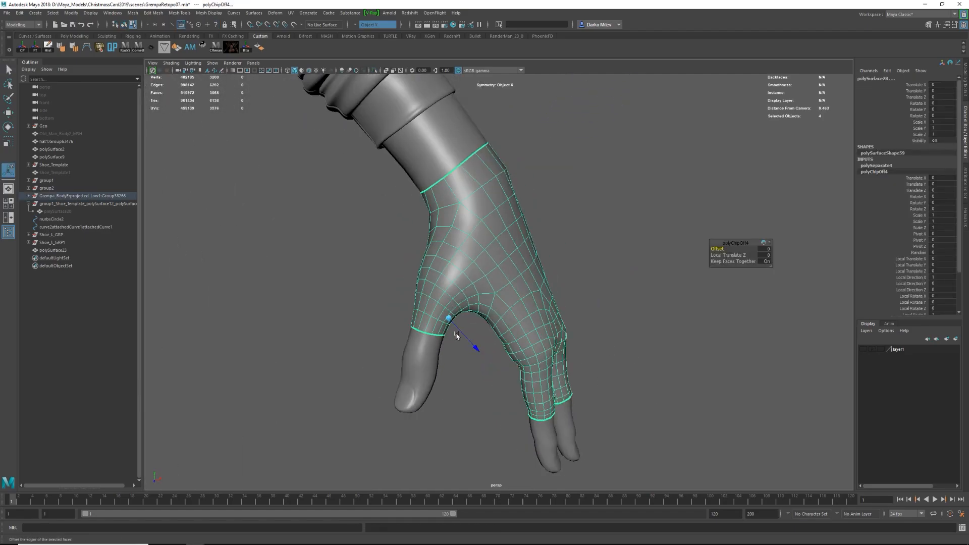
Show the whole character again, select the glove's open border edges and extrude them.
{"action": "key", "text": "ctrl+1"}
{"action": "key", "text": "ctrl+1"}
{"action": "key", "text": "q"}
{"action": "key", "text": "F10"}
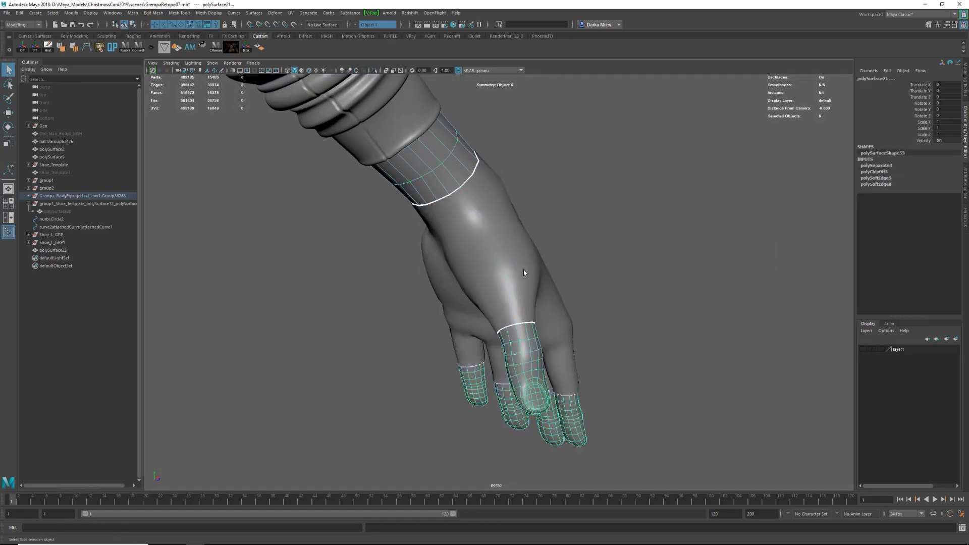
{"action": "right_click_drag", "start_coordinate": [527, 287], "coordinate": [522, 242]}
{"action": "right_click_drag", "start_coordinate": [449, 178], "coordinate": [435, 184], "text": "shift"}
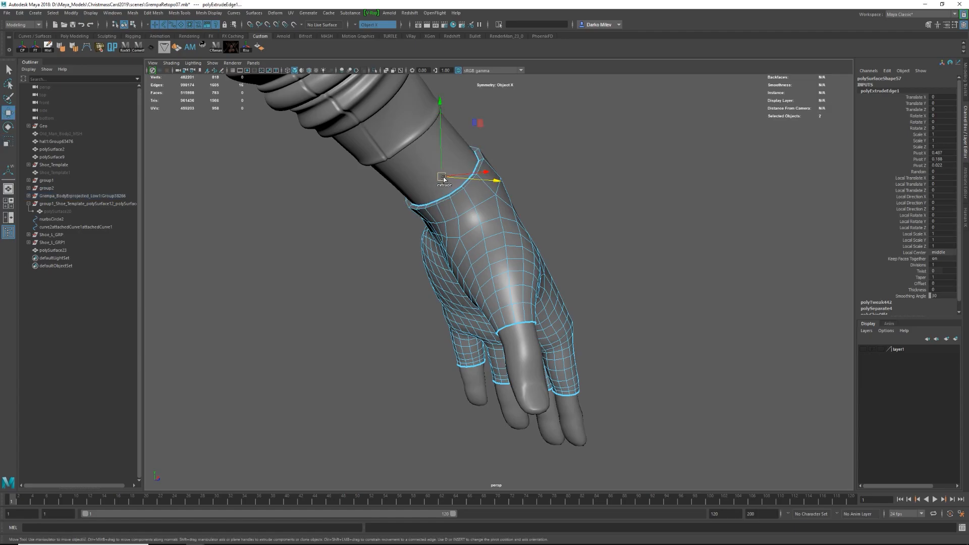
Extrude the glove's wrist border loop again and scale it to form the cuff.
{"action": "double_click", "coordinate": [483, 159]}
{"action": "key", "text": "r"}
{"action": "left_click_drag", "start_coordinate": [441, 178], "coordinate": [429, 180]}
{"action": "key", "text": "F8"}
{"action": "left_click_drag", "start_coordinate": [480, 202], "coordinate": [401, 192], "text": "alt"}
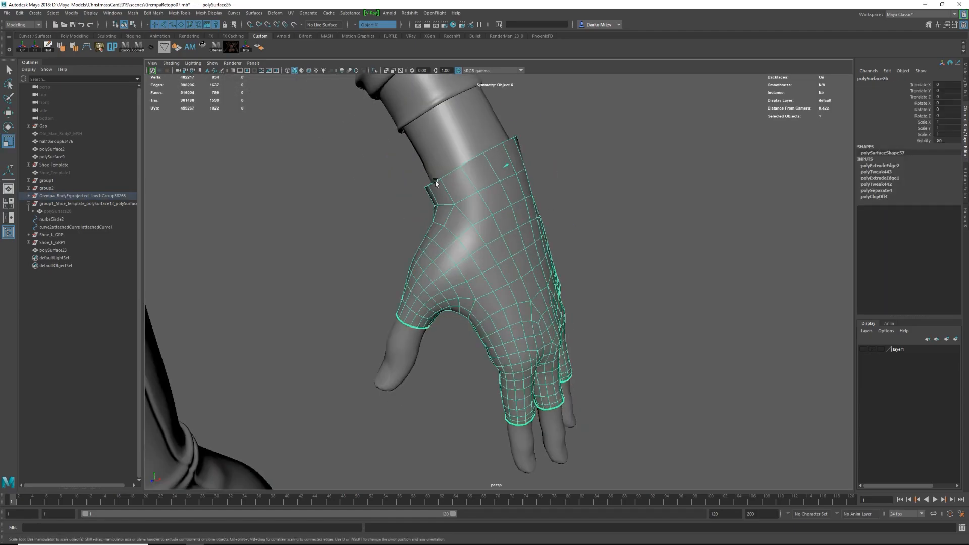
Cut two edge loops around the glove's wrist cuff with Multi-Cut and reposition the loop below the cuff.
{"action": "left_click", "coordinate": [490, 167], "text": "ctrl"}
{"action": "key", "text": "w"}
{"action": "key", "text": "f"}
{"action": "key", "text": "4"}
{"action": "right_click_drag", "start_coordinate": [698, 197], "coordinate": [554, 254], "text": "alt"}
{"action": "left_click_drag", "start_coordinate": [554, 254], "coordinate": [575, 254], "text": "alt"}
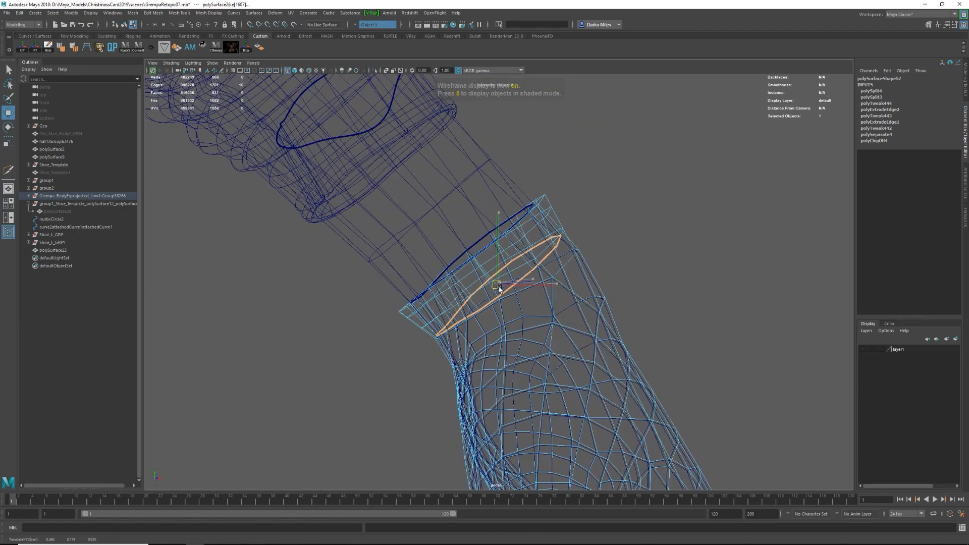
Preview the glove smoothed and check its cuff against the wrist in isolated, wireframe and shaded views.
{"action": "key", "text": "5"}
{"action": "key", "text": "F8"}
{"action": "key", "text": "F8"}
{"action": "key", "text": "w"}
{"action": "key", "text": "3"}
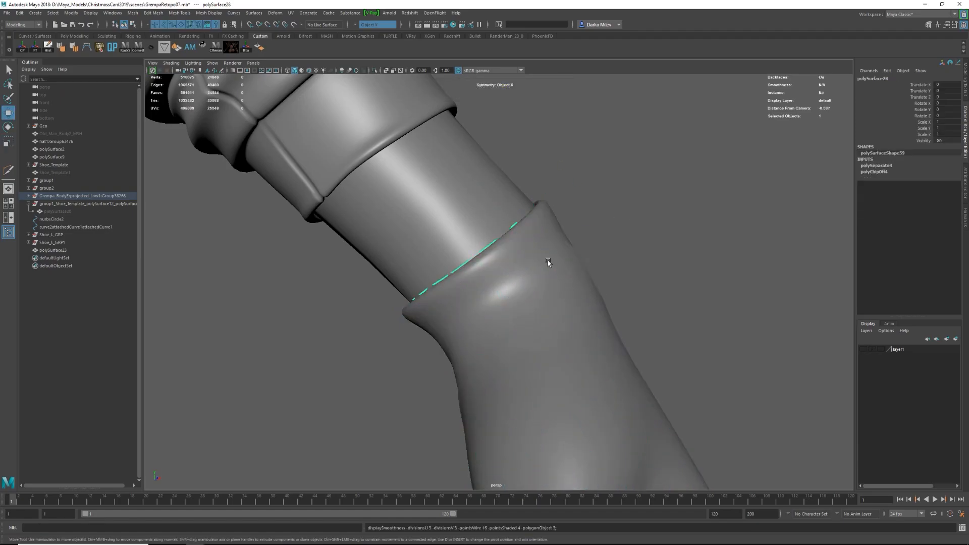
{"action": "key", "text": "ctrl+1"}
{"action": "right_click_drag", "start_coordinate": [553, 294], "coordinate": [537, 318], "text": "alt"}
{"action": "key", "text": "ctrl+1"}
{"action": "left_click_drag", "start_coordinate": [537, 318], "coordinate": [538, 323], "text": "alt"}
{"action": "key", "text": "4"}
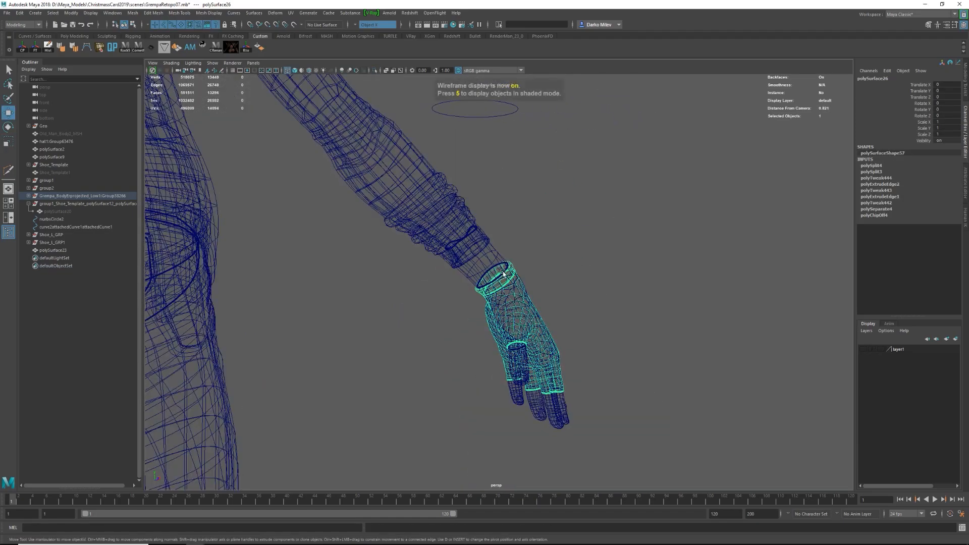
{"action": "key", "text": "6"}
{"action": "left_click", "coordinate": [512, 274]}
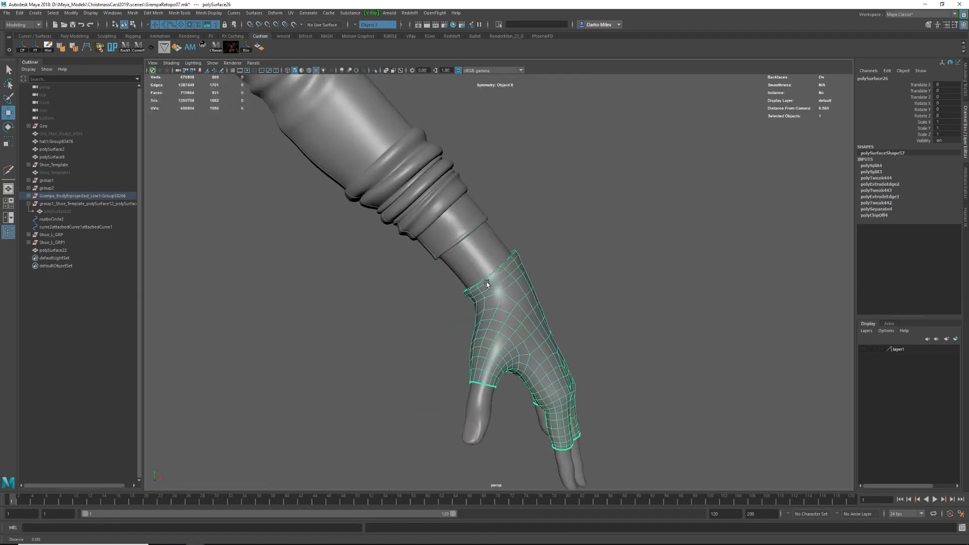
Isolate the glove, add a loop at the wrist cuff with Edit Edge Flow, and scale the inner opening edge.
{"action": "right_click_drag", "start_coordinate": [507, 278], "coordinate": [499, 355], "text": "shift"}
{"action": "key", "text": "F8"}
{"action": "left_click_drag", "start_coordinate": [496, 281], "coordinate": [470, 249], "text": "alt"}
{"action": "left_click", "coordinate": [537, 246]}
{"action": "key", "text": "ctrl+1"}
{"action": "key", "text": "F11"}
{"action": "key", "text": "w"}
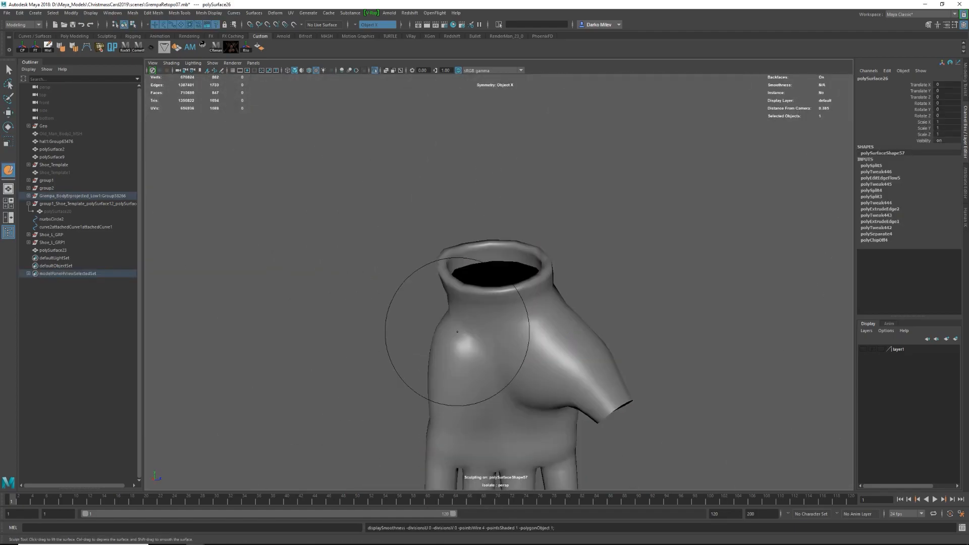
{"action": "left_click_drag", "start_coordinate": [457, 332], "coordinate": [559, 368]}
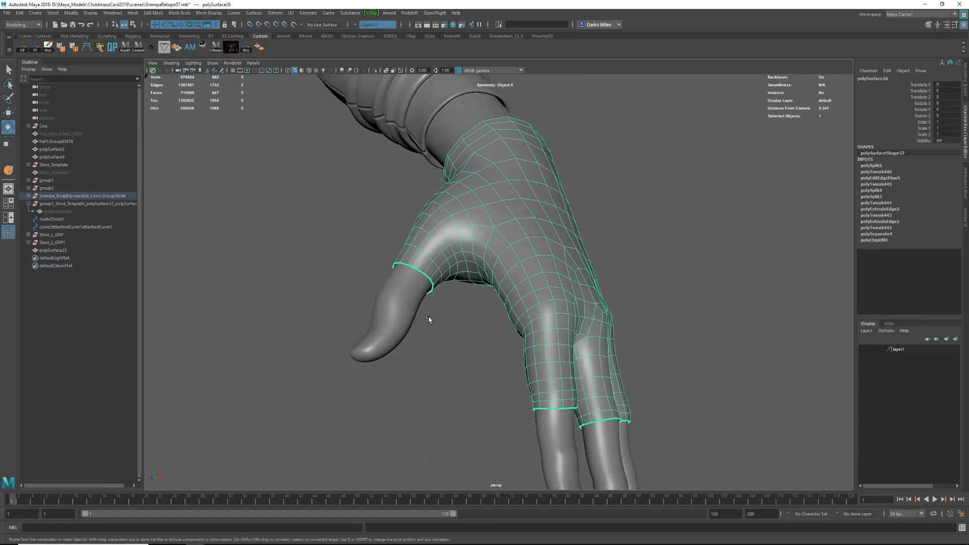
Adjust the border edge loops of the glove's finger openings around the fingers.
{"action": "double_click", "coordinate": [409, 283]}
{"action": "left_click_drag", "start_coordinate": [409, 283], "coordinate": [456, 410], "text": "alt"}
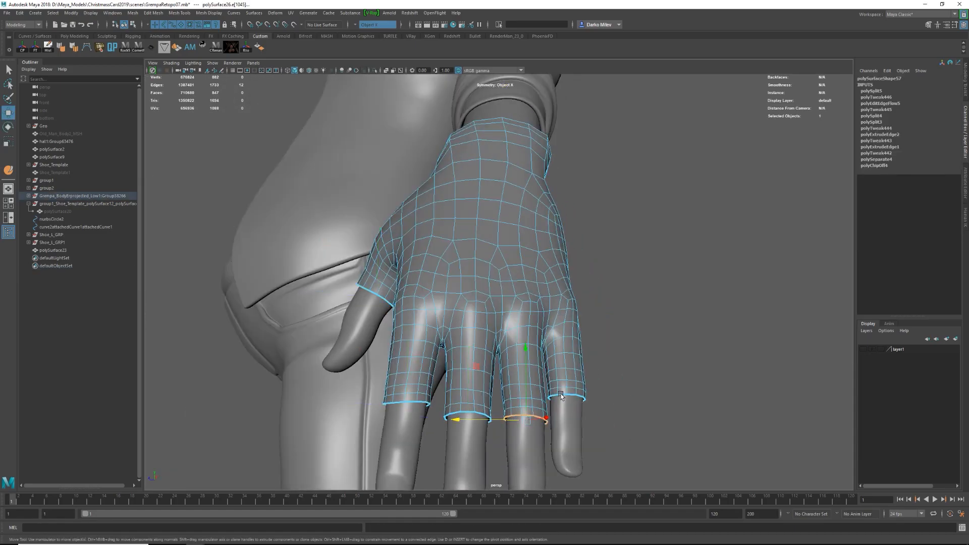
{"action": "left_click_drag", "start_coordinate": [643, 340], "coordinate": [707, 328], "text": "alt"}
Extrude the thumb opening's border edges with a local scale of 1.15 and extrude them again to give the rim thickness.
{"action": "key", "text": "1"}
{"action": "double_click", "coordinate": [446, 282]}
{"action": "key", "text": "ctrl+e"}
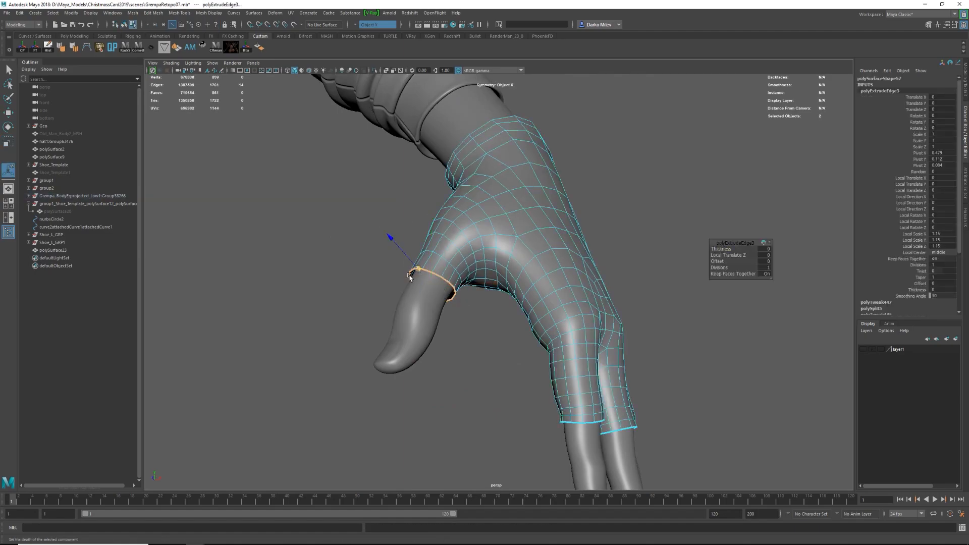
{"action": "left_click_drag", "start_coordinate": [462, 229], "coordinate": [466, 220], "text": "shift"}
{"action": "mouse_move", "coordinate": [438, 282]}
{"action": "right_mouse_down", "text": "alt"}
{"action": "mouse_move", "coordinate": [447, 296]}
{"action": "mouse_move", "coordinate": [485, 303]}
{"action": "right_mouse_up", "text": "alt"}
Select the thumb rim's edge loop and bevel it with two segments.
{"action": "key", "text": "4"}
{"action": "double_click", "coordinate": [355, 255], "text": "shift"}
{"action": "key", "text": "ctrl+b"}
{"action": "key", "text": "5"}
{"action": "key", "text": "t"}
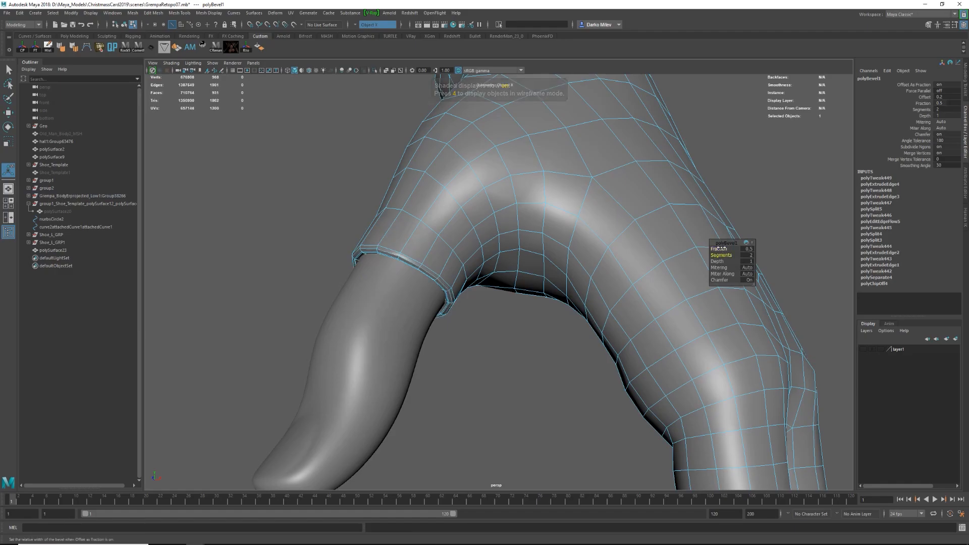
Select the ring of faces around the thumb opening's rim and scale it slightly.
{"action": "key", "text": "q"}
{"action": "left_click_drag", "start_coordinate": [596, 282], "coordinate": [504, 252], "text": "alt"}
{"action": "left_click", "coordinate": [520, 227]}
{"action": "left_click", "coordinate": [530, 215]}
{"action": "key", "text": "ctrl+1"}
{"action": "right_click_drag", "start_coordinate": [497, 222], "coordinate": [474, 257]}
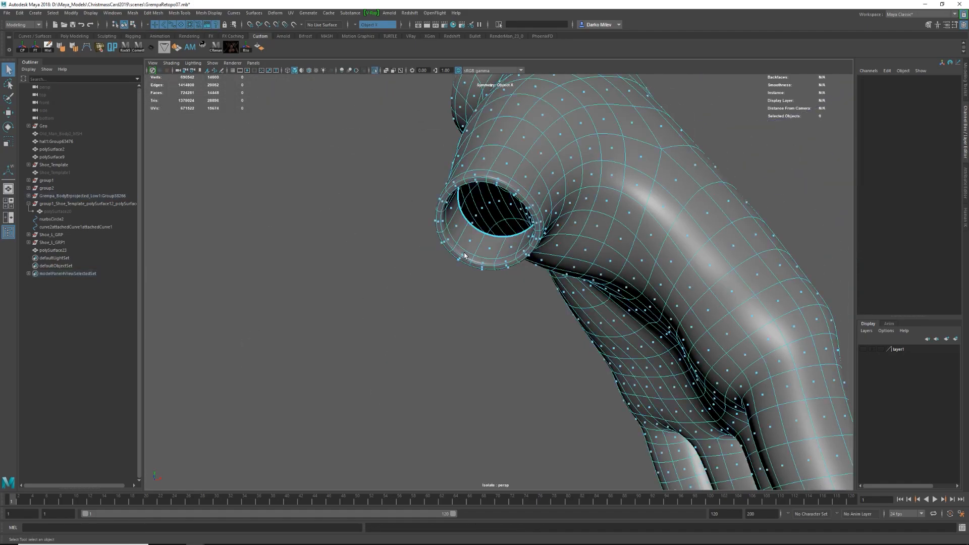
{"action": "left_click", "coordinate": [483, 269]}
{"action": "key", "text": "ctrl+1"}
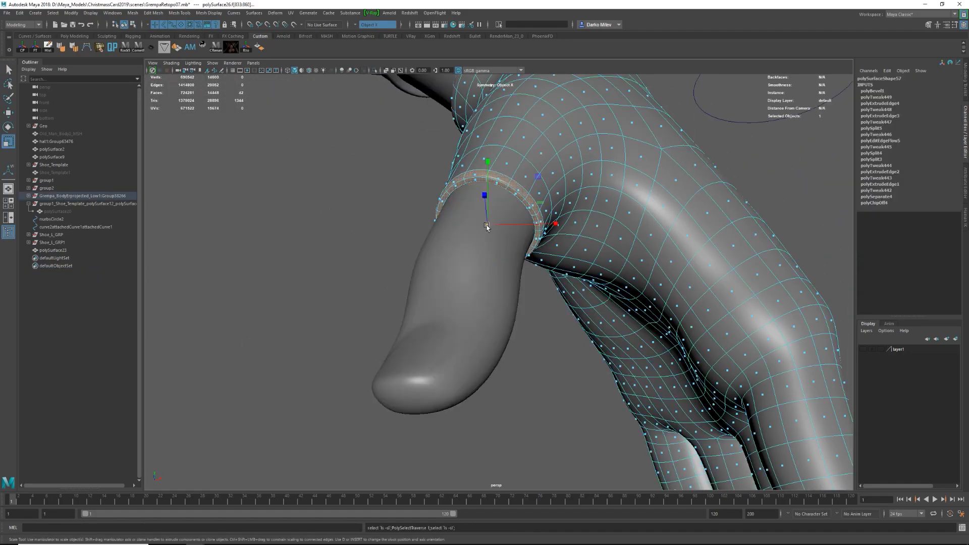
{"action": "left_click_drag", "start_coordinate": [487, 227], "coordinate": [491, 227]}
Insert an edge loop near the thumb opening with Multi-Cut.
{"action": "key", "text": "F8"}
{"action": "left_click_drag", "start_coordinate": [434, 202], "coordinate": [471, 188], "text": "alt"}
{"action": "right_click_drag", "start_coordinate": [472, 188], "coordinate": [439, 197], "text": "shift"}
{"action": "left_click", "coordinate": [443, 222]}
{"action": "key", "text": "w"}
Select the border edge loops of the glove's four finger openings.
{"action": "left_click_drag", "start_coordinate": [464, 253], "coordinate": [474, 283], "text": "alt"}
{"action": "right_click_drag", "start_coordinate": [474, 283], "coordinate": [501, 333], "text": "alt"}
{"action": "middle_click_drag", "start_coordinate": [501, 332], "coordinate": [497, 227], "text": "alt"}
{"action": "right_click_drag", "start_coordinate": [497, 228], "coordinate": [535, 242], "text": "alt"}
{"action": "right_click_drag", "start_coordinate": [520, 222], "coordinate": [520, 194]}
{"action": "left_click", "coordinate": [521, 229]}
{"action": "key", "text": "ctrl+z"}
{"action": "double_click", "coordinate": [521, 230]}
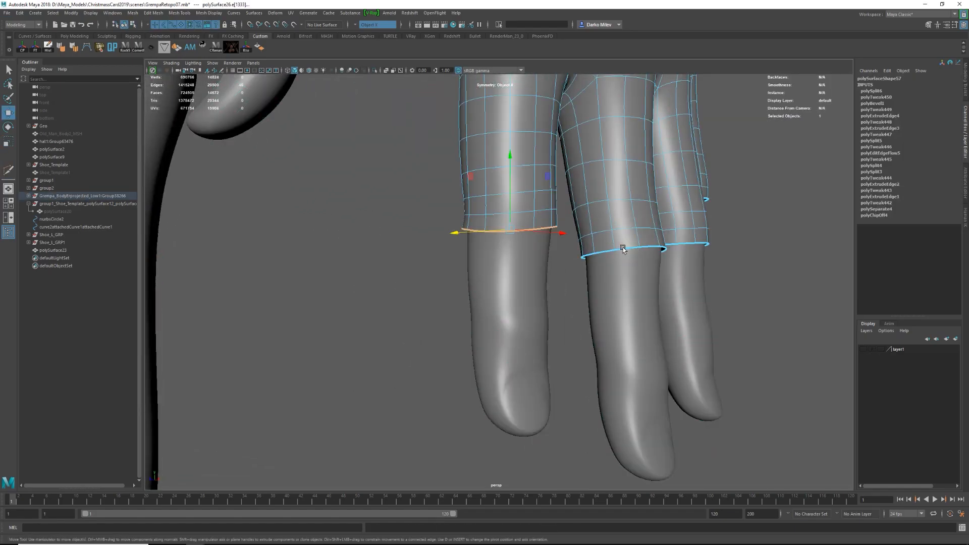
{"action": "left_click_drag", "start_coordinate": [707, 199], "coordinate": [671, 222], "text": "alt"}
{"action": "double_click", "coordinate": [699, 243], "text": "shift"}
{"action": "left_click_drag", "start_coordinate": [671, 232], "coordinate": [549, 217], "text": "alt"}
Extrude the four finger opening borders twice to give their rims thickness.
{"action": "key", "text": "1"}
{"action": "key", "text": "ctrl+e"}
{"action": "left_click_drag", "start_coordinate": [565, 323], "coordinate": [613, 319], "text": "alt"}
{"action": "left_click_drag", "start_coordinate": [613, 319], "coordinate": [497, 401], "text": "alt"}
Select the rim edge loops of the four finger openings and bevel them.
{"action": "key", "text": "w"}
{"action": "double_click", "coordinate": [472, 372]}
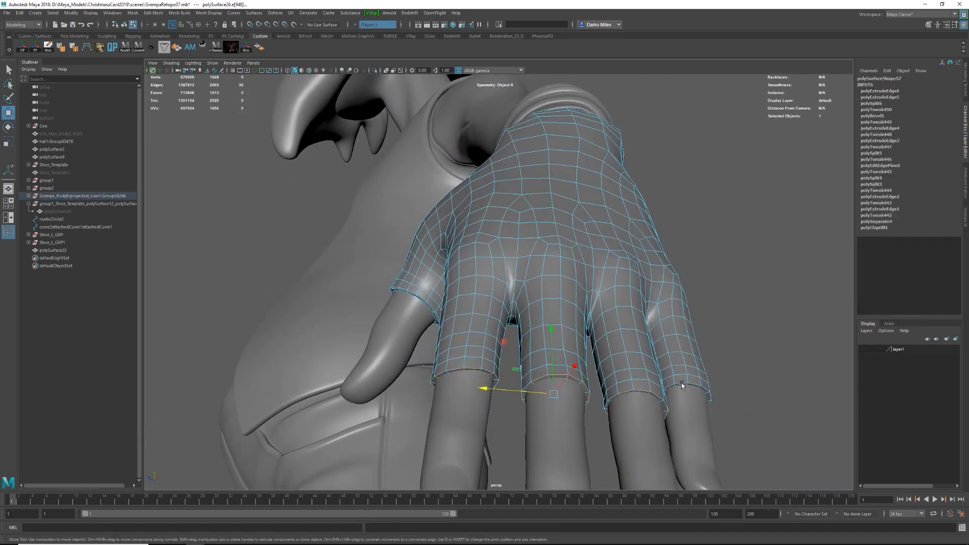
{"action": "double_click", "coordinate": [681, 385], "text": "shift"}
{"action": "key", "text": "ctrl+b"}
{"action": "middle_click_drag", "start_coordinate": [644, 433], "coordinate": [582, 357], "text": "alt"}
{"action": "right_click_drag", "start_coordinate": [582, 357], "coordinate": [656, 323], "text": "alt"}
{"action": "left_click_drag", "start_coordinate": [722, 251], "coordinate": [705, 260]}
Isolate the glove, bevel the remaining finger rim edges with one segment, and preview the glove smoothed.
{"action": "key", "text": "q"}
{"action": "key", "text": "F8"}
{"action": "key", "text": "ctrl+1"}
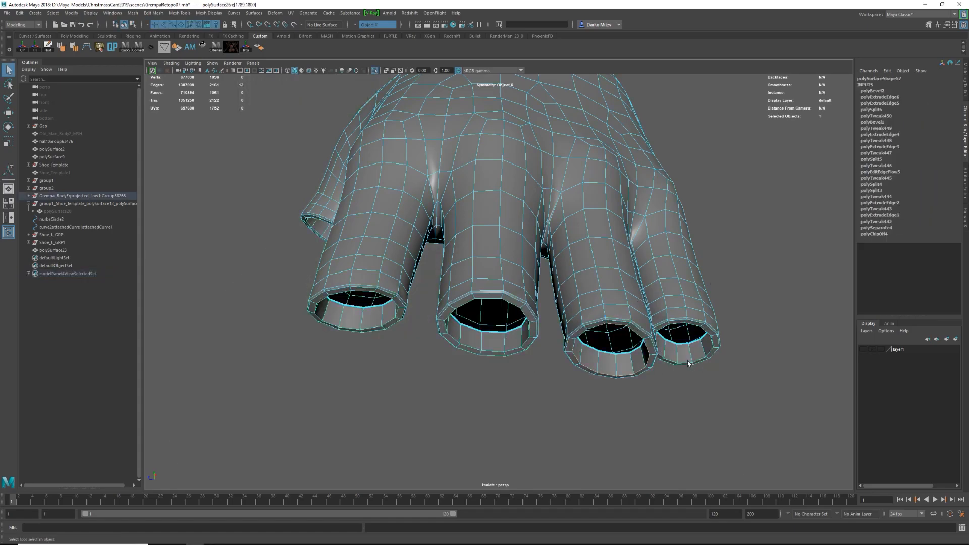
{"action": "key", "text": "ctrl+b"}
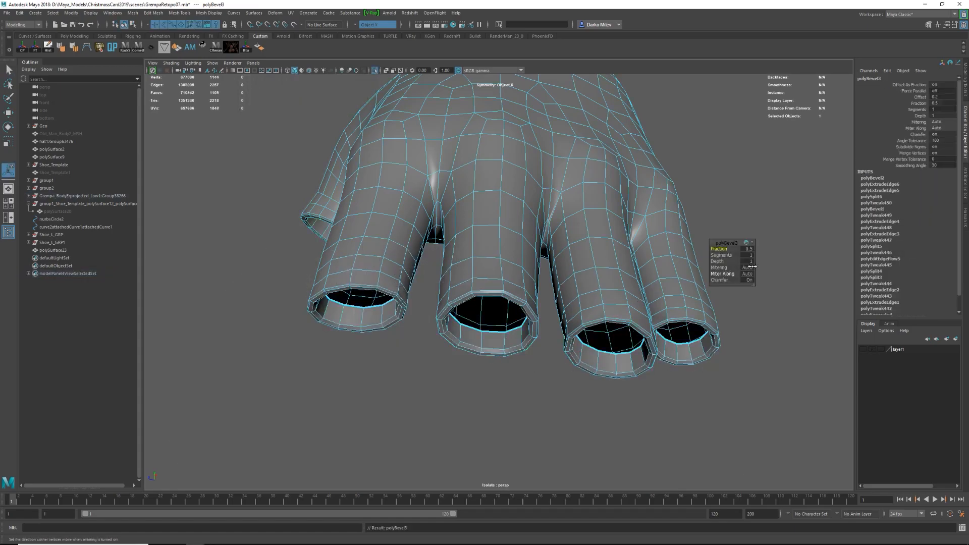
{"action": "key", "text": "q"}
{"action": "key", "text": "3"}
{"action": "key", "text": "ctrl+1"}
Select the ring finger's rim faces and the middle finger's inner edge loop, and scale them to fit the fingers.
{"action": "right_click_drag", "start_coordinate": [602, 293], "coordinate": [615, 324]}
{"action": "left_click", "coordinate": [639, 333]}
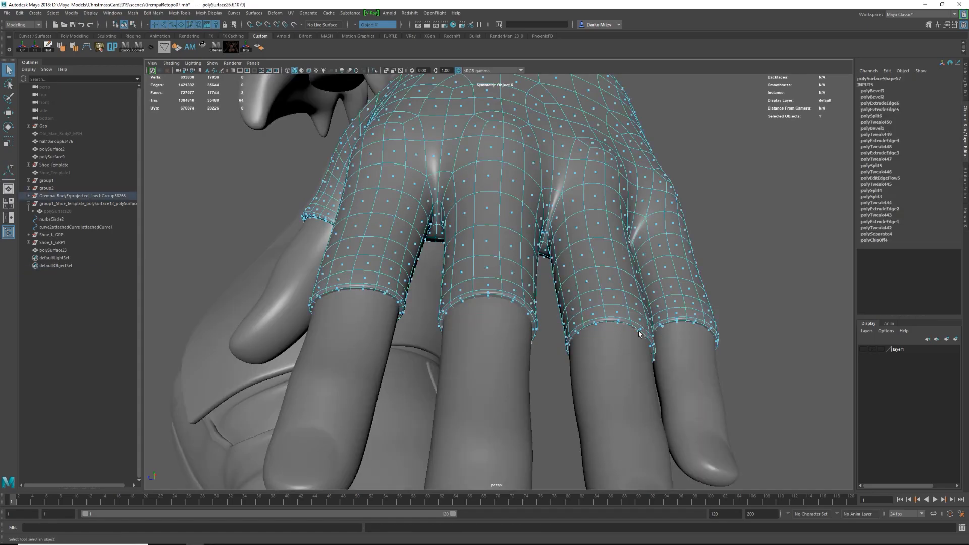
{"action": "left_click_drag", "start_coordinate": [614, 349], "coordinate": [614, 349]}
{"action": "right_click_drag", "start_coordinate": [547, 348], "coordinate": [535, 314]}
{"action": "double_click", "coordinate": [527, 314]}
{"action": "key", "text": "4"}
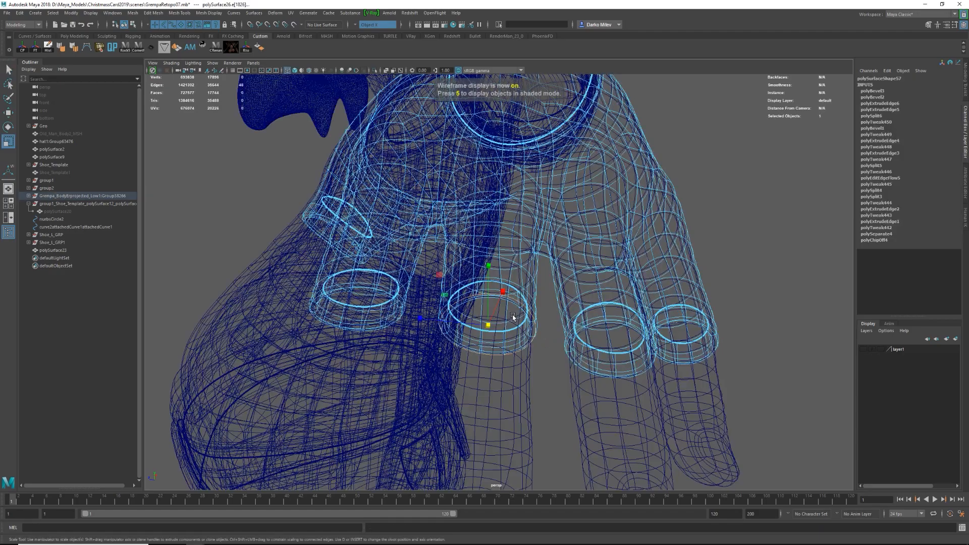
{"action": "key", "text": "5"}
{"action": "left_click_drag", "start_coordinate": [509, 351], "coordinate": [529, 301], "text": "alt"}
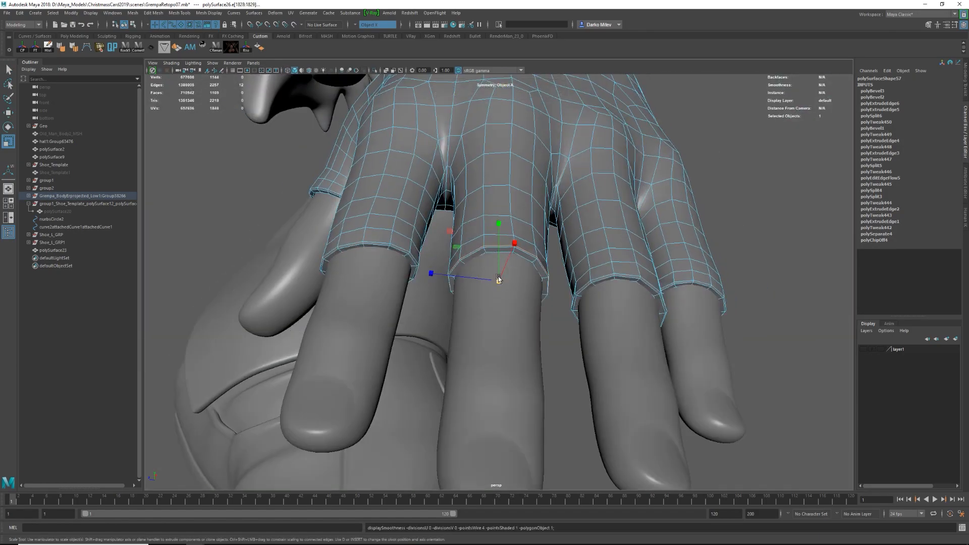
Reshape the glove surface around the fingers with the sculpting brush.
{"action": "right_click_drag", "start_coordinate": [557, 217], "coordinate": [558, 217]}
{"action": "scroll", "coordinate": [557, 217], "scroll_direction": "down", "scroll_amount": 8}
{"action": "left_click", "coordinate": [532, 353]}
{"action": "mouse_move", "coordinate": [454, 323]}
{"action": "left_mouse_down", "text": "alt"}
{"action": "mouse_move", "coordinate": [532, 353]}
{"action": "mouse_move", "coordinate": [556, 323]}
{"action": "left_mouse_up", "text": "alt"}
{"action": "left_click", "coordinate": [541, 223]}
{"action": "key", "text": "y"}
{"action": "left_click_drag", "start_coordinate": [540, 222], "coordinate": [457, 202], "text": "alt"}
{"action": "mouse_move", "coordinate": [463, 252]}
{"action": "left_mouse_down", "text": "alt"}
{"action": "mouse_move", "coordinate": [431, 236]}
{"action": "mouse_move", "coordinate": [565, 244]}
{"action": "mouse_move", "coordinate": [500, 268]}
{"action": "left_mouse_up", "text": "alt"}
Select the edge loops around the thumb and finger rims and bevel them.
{"action": "key", "text": "w"}
{"action": "key", "text": "1"}
{"action": "right_click_drag", "start_coordinate": [500, 268], "coordinate": [499, 243]}
{"action": "double_click", "coordinate": [494, 277]}
{"action": "left_click_drag", "start_coordinate": [515, 258], "coordinate": [484, 172], "text": "alt"}
{"action": "scroll", "coordinate": [432, 268], "scroll_direction": "up", "scroll_amount": 8}
{"action": "double_click", "coordinate": [432, 268], "text": "shift"}
{"action": "double_click", "coordinate": [547, 290], "text": "shift"}
{"action": "double_click", "coordinate": [649, 273], "text": "shift"}
{"action": "key", "text": "ctrl+z"}
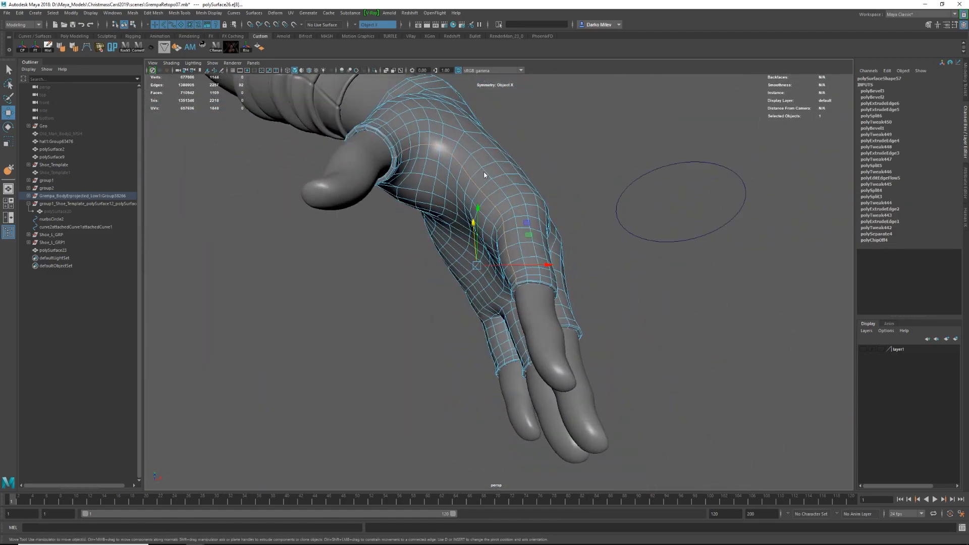
{"action": "key", "text": "ctrl+b"}
Select the beveled loops around the glove openings and offset them with Transform Component by -0.001 in local Z.
{"action": "scroll", "coordinate": [530, 218], "scroll_direction": "up", "scroll_amount": 7}
{"action": "double_click", "coordinate": [530, 219]}
{"action": "left_click_drag", "start_coordinate": [530, 218], "coordinate": [503, 276], "text": "alt"}
{"action": "double_click", "coordinate": [507, 269], "text": "shift"}
{"action": "double_click", "coordinate": [572, 312], "text": "shift"}
{"action": "left_click_drag", "start_coordinate": [573, 312], "coordinate": [559, 318], "text": "alt"}
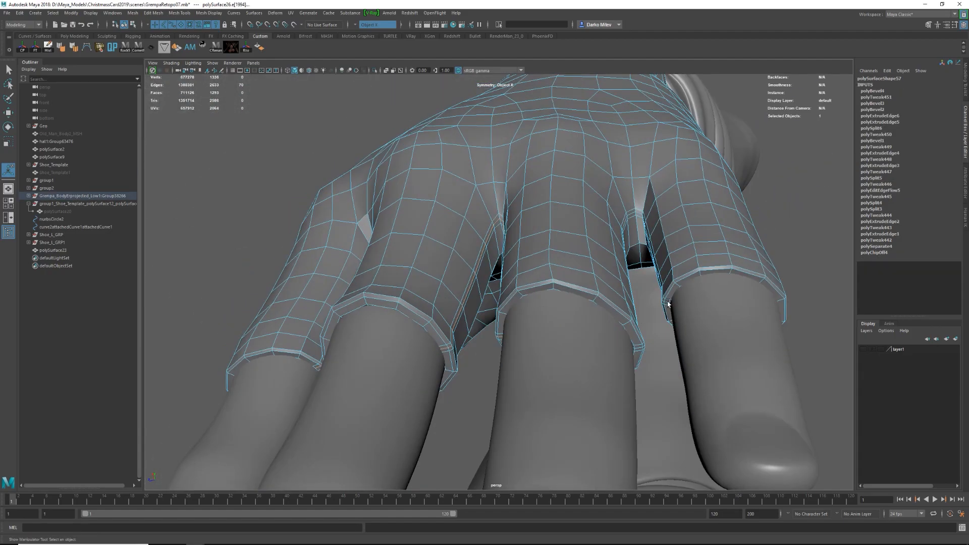
{"action": "double_click", "coordinate": [668, 303], "text": "shift"}
{"action": "right_click_drag", "start_coordinate": [670, 245], "coordinate": [665, 371], "text": "shift"}
{"action": "left_click_drag", "start_coordinate": [381, 304], "coordinate": [386, 305]}
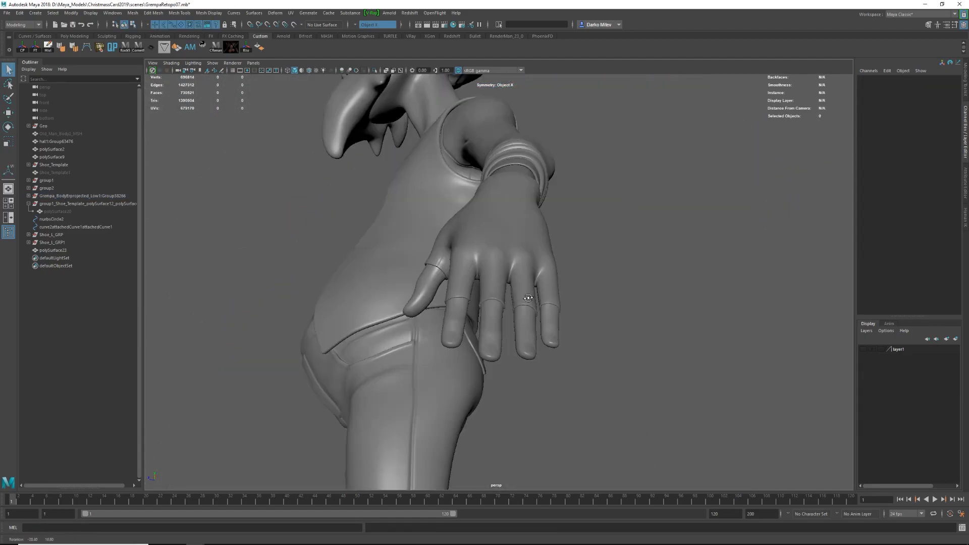
Isolate the glove and examine its finger and thumb rims with smooth preview.
{"action": "key", "text": "ctrl+1"}
{"action": "scroll", "coordinate": [405, 207], "scroll_direction": "up", "scroll_amount": 5}
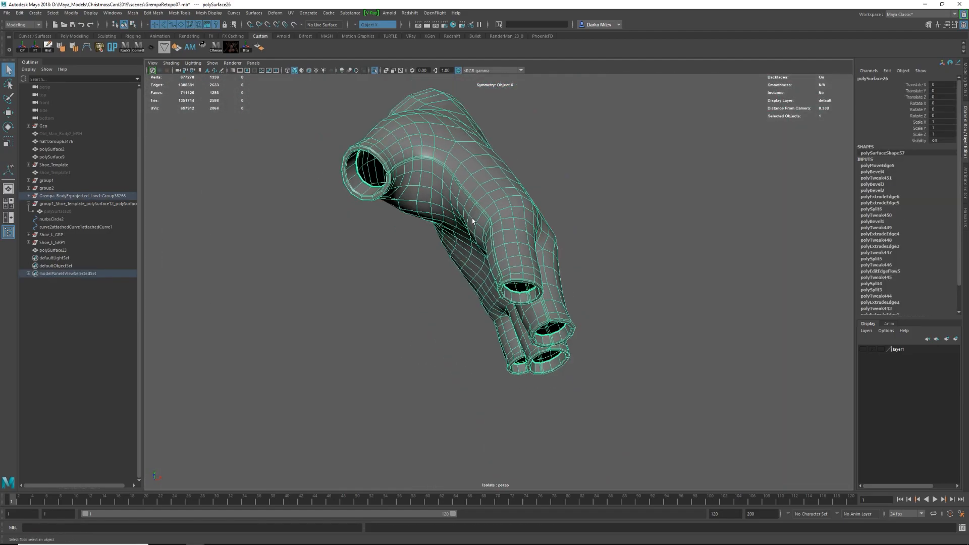
{"action": "scroll", "coordinate": [406, 207], "scroll_direction": "up", "scroll_amount": 3}
{"action": "left_click", "coordinate": [481, 204], "text": "ctrl"}
{"action": "key", "text": "w"}
{"action": "scroll", "coordinate": [527, 235], "scroll_direction": "down", "scroll_amount": 8}
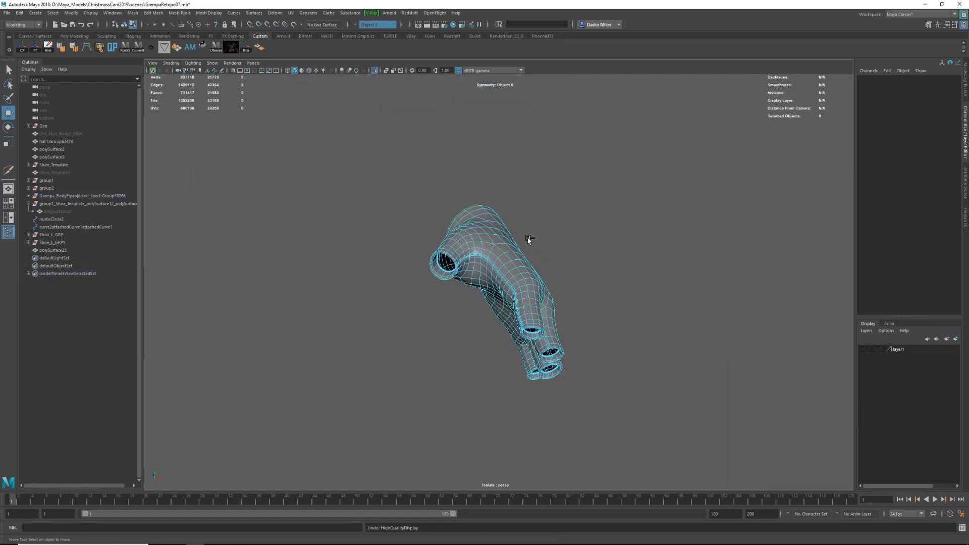
Examine the glove's surface from the finger rims to the cuff in smoothed and unsmoothed display.
{"action": "scroll", "coordinate": [492, 281], "scroll_direction": "up", "scroll_amount": 10}
{"action": "key", "text": "1"}
{"action": "scroll", "coordinate": [466, 181], "scroll_direction": "down", "scroll_amount": 10}
{"action": "left_click_drag", "start_coordinate": [466, 181], "coordinate": [546, 213], "text": "alt"}
{"action": "key", "text": "F8"}
{"action": "key", "text": "3"}
{"action": "left_click", "coordinate": [626, 228]}
{"action": "left_click", "coordinate": [497, 248]}
{"action": "key", "text": "1"}
{"action": "left_click_drag", "start_coordinate": [476, 228], "coordinate": [469, 281], "text": "alt"}
{"action": "scroll", "coordinate": [470, 281], "scroll_direction": "down", "scroll_amount": 3}
{"action": "left_click", "coordinate": [470, 281]}
Select the surplus edge loops on the isolated glove and delete them together with their vertices.
{"action": "left_click", "coordinate": [523, 157]}
{"action": "key", "text": "w"}
{"action": "double_click", "coordinate": [526, 180]}
{"action": "left_click_drag", "start_coordinate": [525, 180], "coordinate": [494, 184], "text": "alt"}
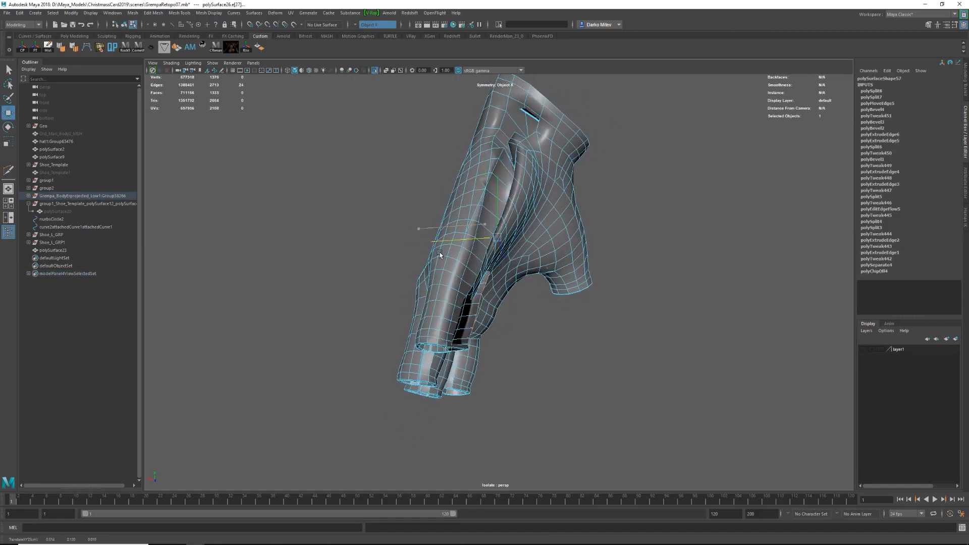
{"action": "key", "text": "ctrl+Delete"}
{"action": "double_click", "coordinate": [477, 225]}
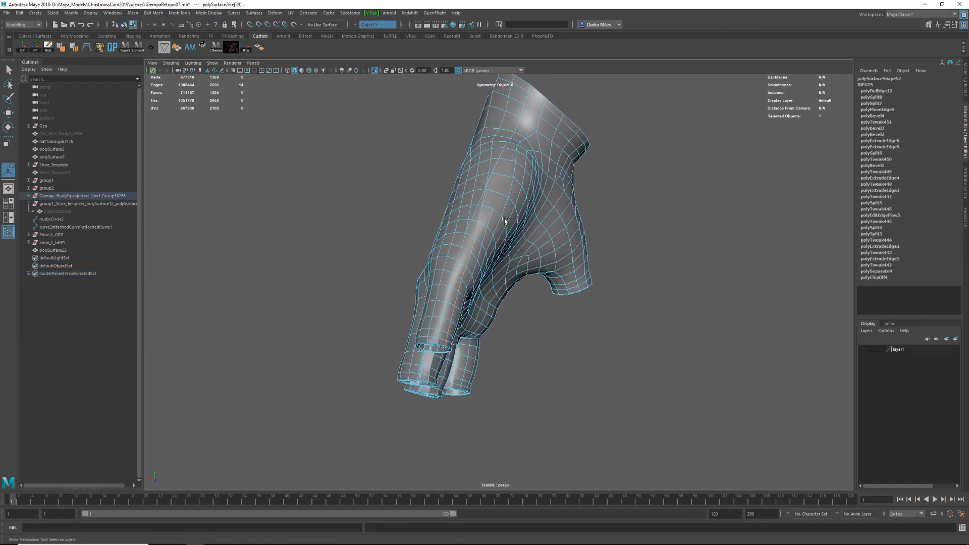
{"action": "left_click_drag", "start_coordinate": [509, 219], "coordinate": [399, 235], "text": "alt"}
{"action": "scroll", "coordinate": [399, 236], "scroll_direction": "up", "scroll_amount": 4}
{"action": "key", "text": "ctrl+Delete"}
Bevel the lengthwise edge loop on the glove with 2 segments and a 0.22 fraction, and offset its middle loop into a seam.
{"action": "left_click_drag", "start_coordinate": [411, 126], "coordinate": [698, 225], "text": "alt"}
{"action": "key", "text": "ctrl+b"}
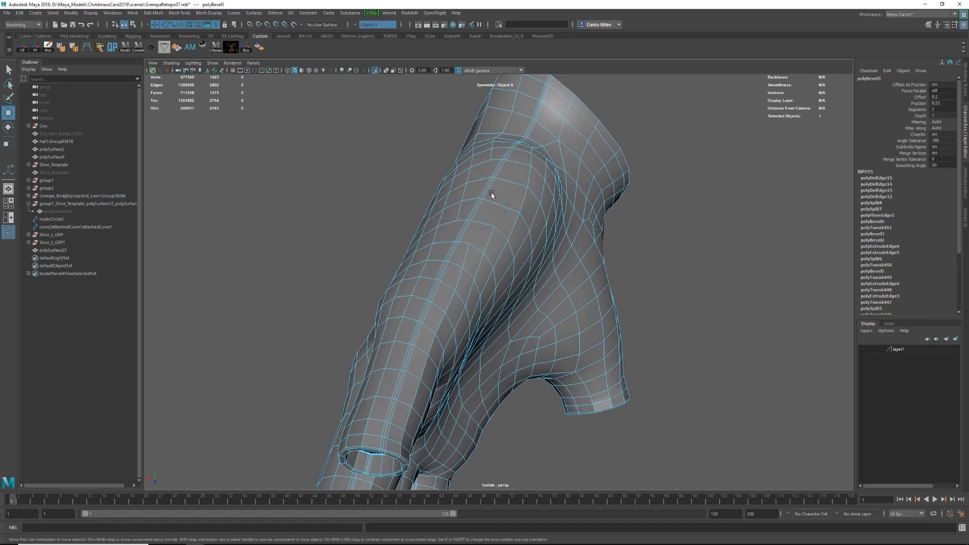
{"action": "double_click", "coordinate": [476, 217]}
{"action": "left_click_drag", "start_coordinate": [474, 227], "coordinate": [480, 206], "text": "alt"}
{"action": "scroll", "coordinate": [481, 206], "scroll_direction": "up", "scroll_amount": 3}
{"action": "right_click_drag", "start_coordinate": [485, 332], "coordinate": [487, 337], "text": "shift"}
{"action": "scroll", "coordinate": [487, 303], "scroll_direction": "down", "scroll_amount": 4}
{"action": "left_click_drag", "start_coordinate": [534, 173], "coordinate": [497, 207]}
{"action": "key", "text": "3"}
{"action": "left_click", "coordinate": [505, 309]}
{"action": "key", "text": "1"}
Insert an edge loop beside the glove's lengthwise seam with Multi-Cut and even out its edge flow.
{"action": "key", "text": "ctrl+shift+x"}
{"action": "key", "text": "w"}
{"action": "right_click_drag", "start_coordinate": [485, 203], "coordinate": [473, 279], "text": "shift"}
{"action": "key", "text": "q"}
{"action": "key", "text": "F9"}
{"action": "key", "text": "F8"}
{"action": "key", "text": "w"}
{"action": "left_click_drag", "start_coordinate": [487, 255], "coordinate": [522, 169], "text": "alt"}
{"action": "right_click_drag", "start_coordinate": [522, 169], "coordinate": [480, 170], "text": "shift"}
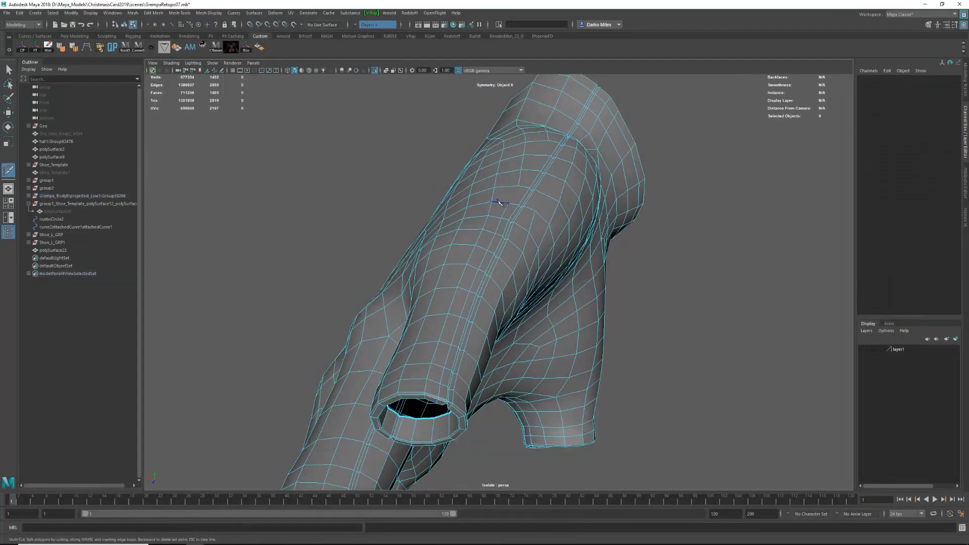
Cut further connecting edges into the glove beside the lengthwise seam with Multi-Cut.
{"action": "left_click_drag", "start_coordinate": [524, 227], "coordinate": [538, 242], "text": "alt"}
{"action": "right_click_drag", "start_coordinate": [538, 241], "coordinate": [536, 238], "text": "alt"}
{"action": "left_click_drag", "start_coordinate": [536, 238], "coordinate": [542, 220], "text": "alt"}
{"action": "left_click", "coordinate": [550, 181]}
{"action": "right_click", "coordinate": [550, 181]}
{"action": "right_click_drag", "start_coordinate": [551, 183], "coordinate": [545, 277], "text": "alt"}
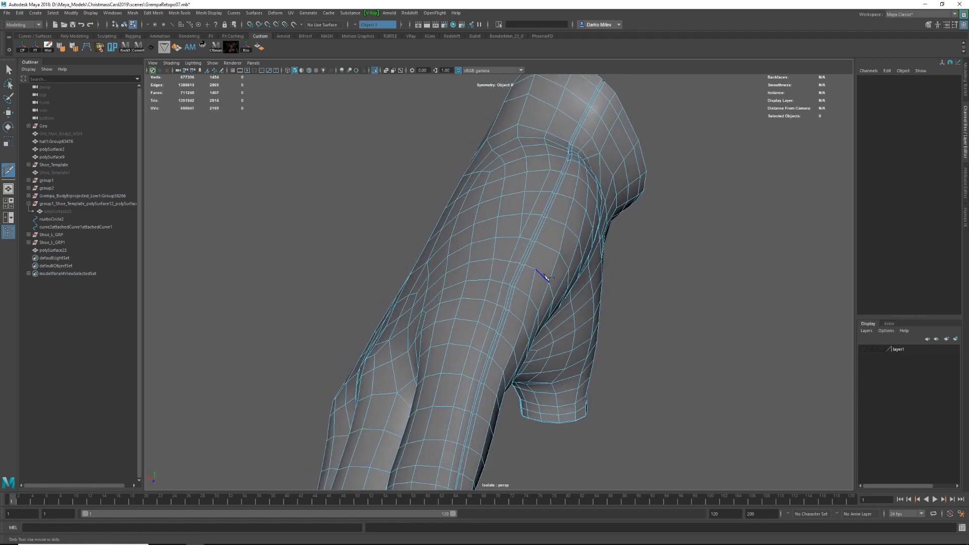
{"action": "key", "text": "w"}
{"action": "key", "text": "w"}
{"action": "right_click_drag", "start_coordinate": [560, 233], "coordinate": [576, 194]}
{"action": "left_click", "coordinate": [535, 227]}
{"action": "left_click", "coordinate": [567, 212]}
Examine the smoothed glove from several sides and bring back the rest of the character.
{"action": "key", "text": "3"}
{"action": "key", "text": "f"}
{"action": "right_click_drag", "start_coordinate": [597, 301], "coordinate": [449, 286], "text": "alt"}
{"action": "left_click", "coordinate": [752, 342]}
{"action": "left_click_drag", "start_coordinate": [450, 285], "coordinate": [630, 320], "text": "alt"}
{"action": "left_click", "coordinate": [630, 320]}
{"action": "key", "text": "1"}
{"action": "key", "text": "ctrl+1"}
{"action": "right_click_drag", "start_coordinate": [630, 320], "coordinate": [493, 255], "text": "alt"}
{"action": "left_click_drag", "start_coordinate": [493, 256], "coordinate": [540, 298], "text": "alt"}
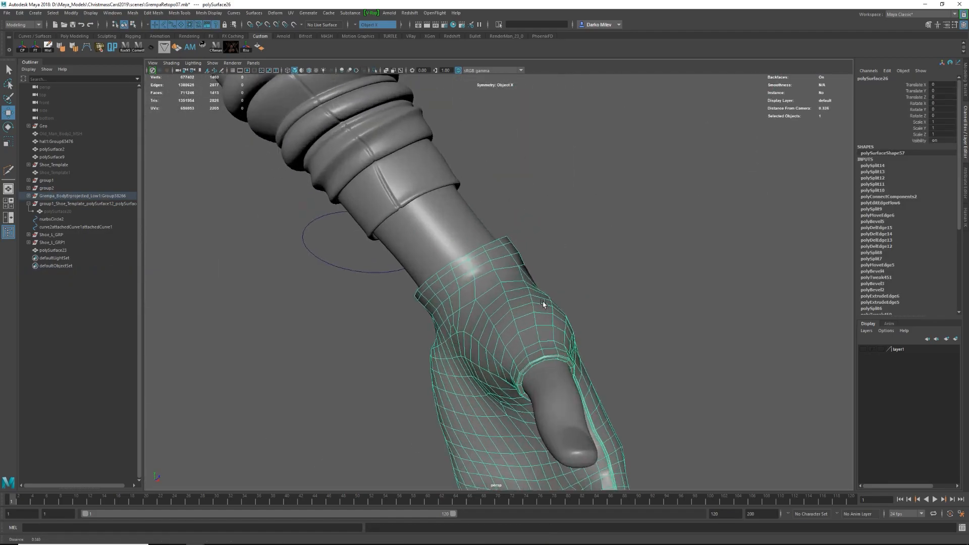
Select the edge loops around the glove's wrist and even out their spacing with Edit Edge Flow.
{"action": "right_click_drag", "start_coordinate": [541, 298], "coordinate": [540, 270]}
{"action": "double_click", "coordinate": [471, 296]}
{"action": "left_click_drag", "start_coordinate": [471, 297], "coordinate": [493, 290], "text": "alt"}
{"action": "right_click_drag", "start_coordinate": [493, 291], "coordinate": [488, 361], "text": "shift"}
{"action": "left_click_drag", "start_coordinate": [489, 361], "coordinate": [511, 293], "text": "alt"}
{"action": "double_click", "coordinate": [538, 281]}
{"action": "key", "text": "g"}
Undo the last wrist loop changes and adjust the loop below the glove's cuff with the Slide Edge tool.
{"action": "left_click", "coordinate": [493, 277]}
{"action": "key", "text": "ctrl+z"}
{"action": "key", "text": "ctrl+z"}
{"action": "key", "text": "ctrl+z"}
{"action": "key", "text": "ctrl+z"}
{"action": "key", "text": "ctrl+z"}
{"action": "key", "text": "4"}
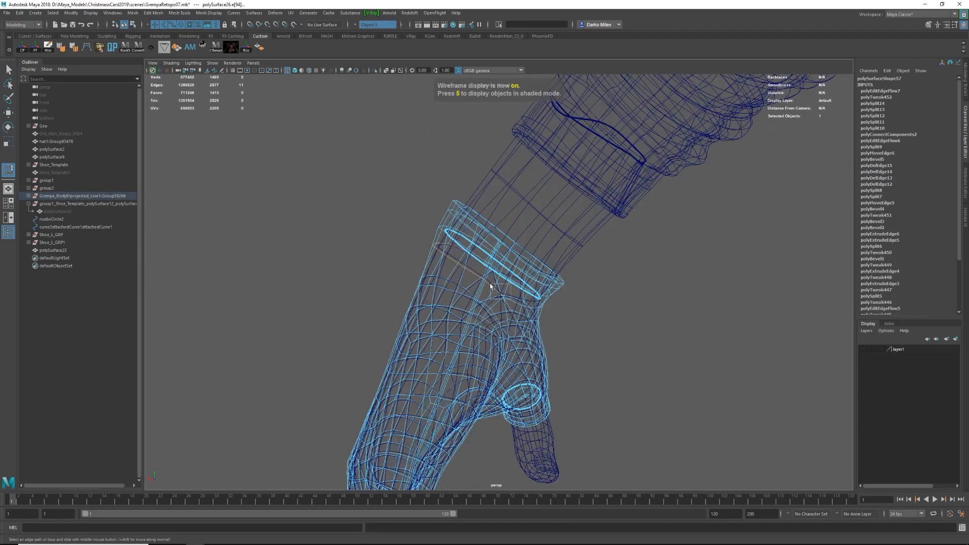
{"action": "key", "text": "5"}
{"action": "mouse_move", "coordinate": [496, 277]}
{"action": "left_mouse_down", "text": "alt"}
{"action": "mouse_move", "coordinate": [676, 277]}
{"action": "mouse_move", "coordinate": [503, 274]}
{"action": "mouse_move", "coordinate": [549, 273]}
{"action": "left_mouse_up", "text": "alt"}
{"action": "key", "text": "w"}
{"action": "key", "text": "F8"}
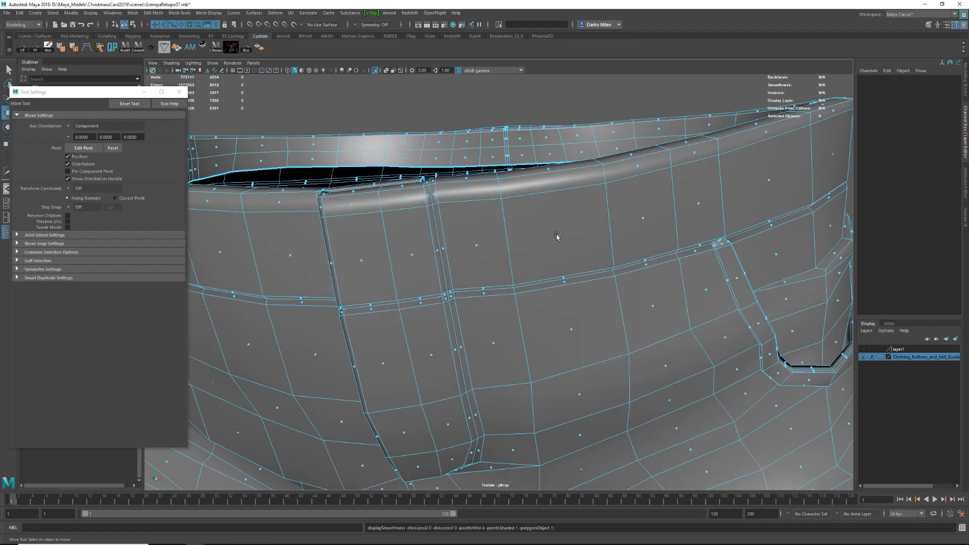
Select the face loop of the trousers' waistband and duplicate the faces as a separate belt strip.
{"action": "double_click", "coordinate": [289, 257], "text": "shift"}
{"action": "key", "text": "ctrl+z"}
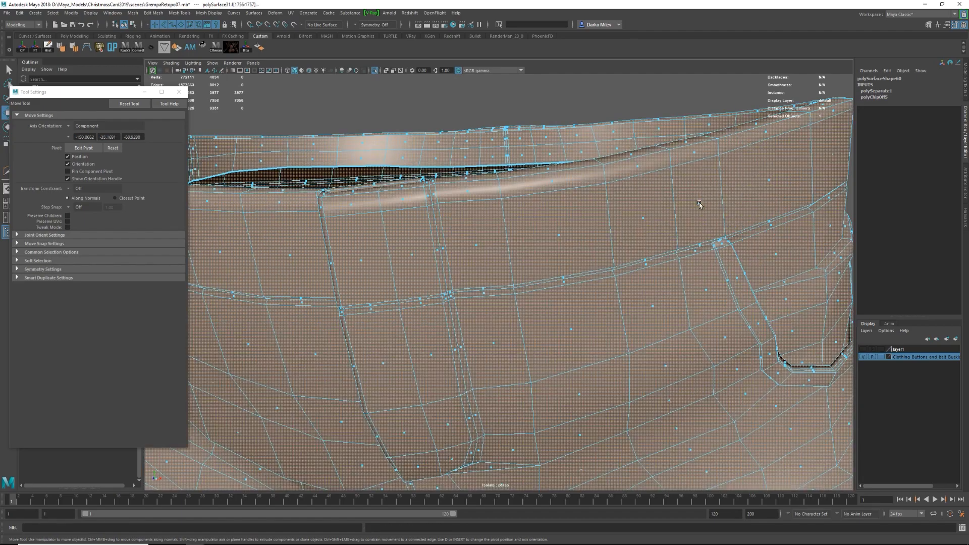
{"action": "left_click", "coordinate": [364, 262], "text": "shift"}
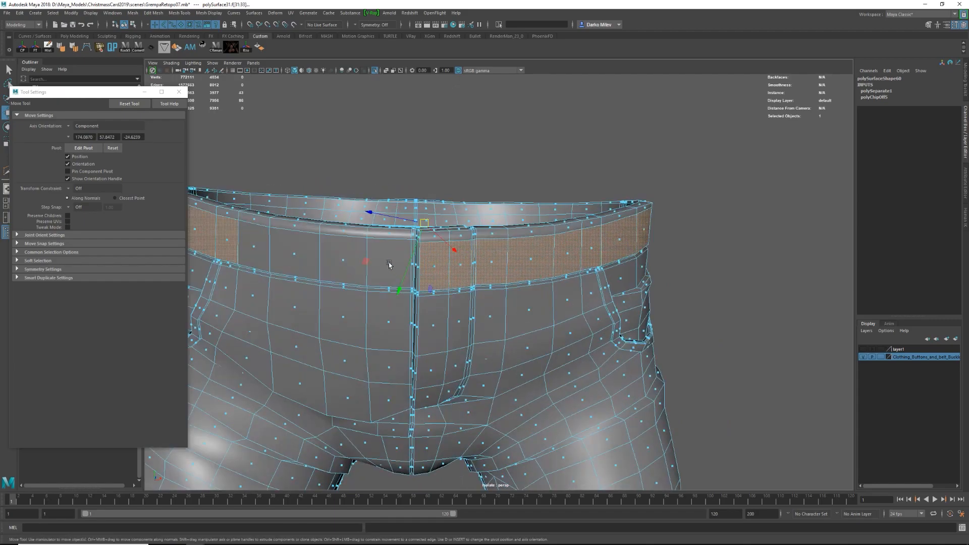
{"action": "double_click", "coordinate": [389, 263], "text": "shift"}
{"action": "left_click_drag", "start_coordinate": [389, 264], "coordinate": [444, 265], "text": "alt"}
{"action": "right_click", "coordinate": [445, 265], "text": "shift"}
{"action": "left_click", "coordinate": [447, 398]}
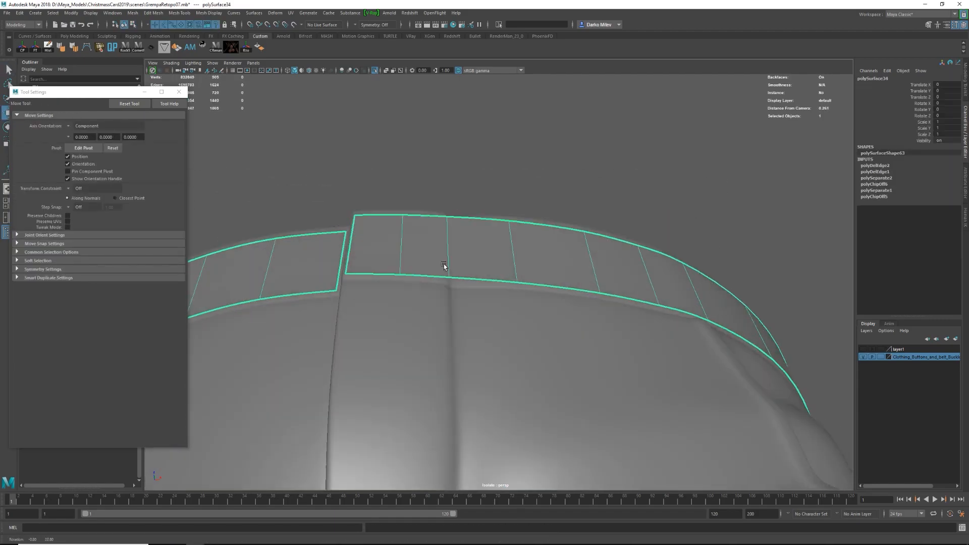
Select the buckle group from the accessory set and place it at the front of the trousers' waistband.
{"action": "scroll", "coordinate": [480, 305], "scroll_direction": "down", "scroll_amount": 10}
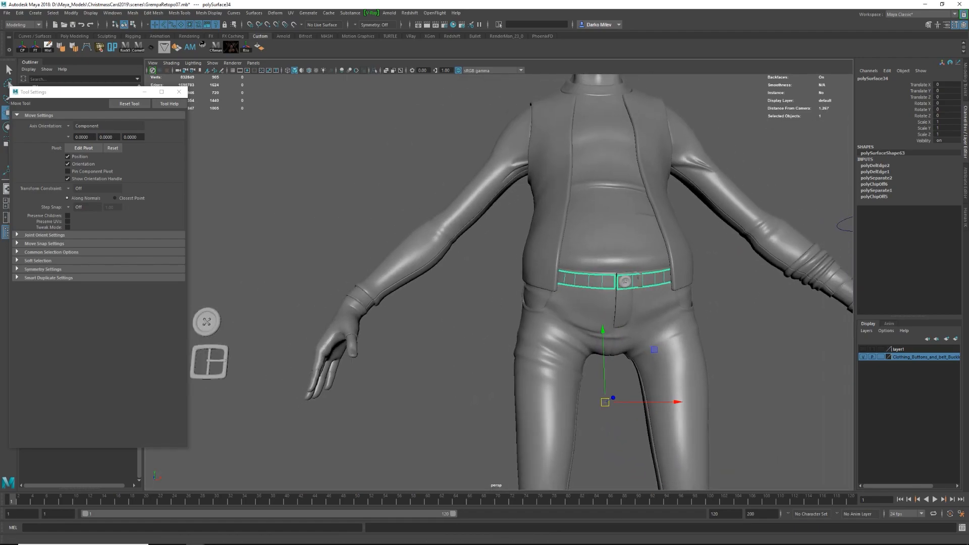
{"action": "scroll", "coordinate": [429, 199], "scroll_direction": "down", "scroll_amount": 1}
{"action": "left_click_drag", "start_coordinate": [429, 200], "coordinate": [408, 217], "text": "alt"}
{"action": "middle_click_drag", "start_coordinate": [313, 315], "coordinate": [435, 280], "text": "alt"}
{"action": "left_click", "coordinate": [376, 328]}
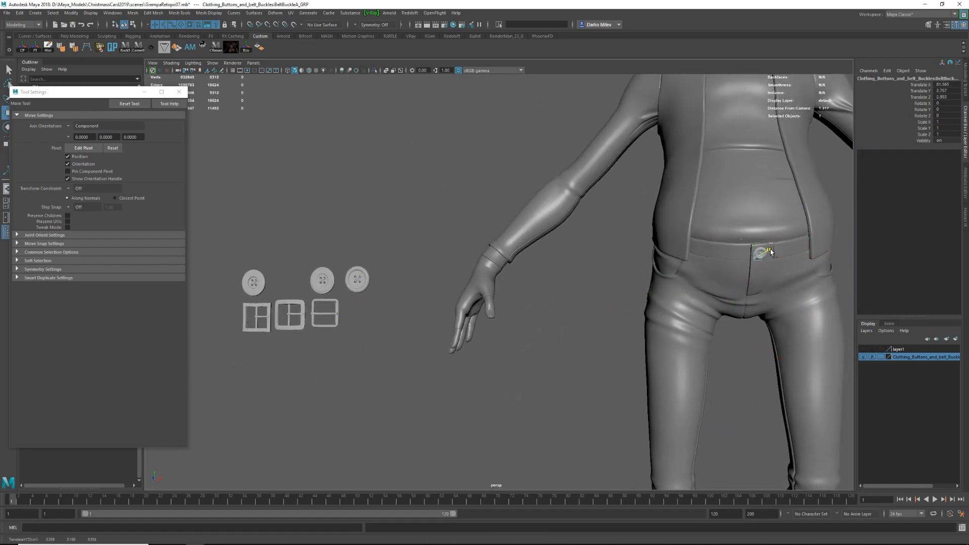
{"action": "key", "text": "f"}
Rotate the buckle to face forward and move it against the waistband.
{"action": "key", "text": "e"}
{"action": "left_click_drag", "start_coordinate": [487, 275], "coordinate": [497, 207], "text": "alt"}
{"action": "left_click_drag", "start_coordinate": [492, 207], "coordinate": [504, 221]}
{"action": "key", "text": "w"}
{"action": "right_click_drag", "start_coordinate": [519, 265], "coordinate": [621, 495]}
{"action": "left_click_drag", "start_coordinate": [505, 252], "coordinate": [489, 371], "text": "alt"}
{"action": "left_click_drag", "start_coordinate": [499, 281], "coordinate": [500, 307]}
{"action": "key", "text": "e"}
{"action": "key", "text": "w"}
{"action": "mouse_move", "coordinate": [500, 307]}
{"action": "left_mouse_down", "text": "alt"}
{"action": "mouse_move", "coordinate": [449, 306]}
{"action": "mouse_move", "coordinate": [492, 303]}
{"action": "left_mouse_up", "text": "alt"}
Fine-tune the buckle's position and tilt until it follows the curve of the trousers' front.
{"action": "key", "text": "f"}
{"action": "key", "text": "w"}
{"action": "left_click_drag", "start_coordinate": [495, 217], "coordinate": [493, 211]}
{"action": "left_click_drag", "start_coordinate": [470, 282], "coordinate": [520, 289], "text": "alt"}
{"action": "left_click_drag", "start_coordinate": [519, 292], "coordinate": [510, 222]}
{"action": "key", "text": "e"}
{"action": "left_click_drag", "start_coordinate": [510, 223], "coordinate": [535, 243], "text": "alt"}
{"action": "key", "text": "w"}
{"action": "right_click_drag", "start_coordinate": [535, 244], "coordinate": [571, 290], "text": "alt"}
{"action": "left_click", "coordinate": [534, 279], "text": "shift"}
{"action": "left_click_drag", "start_coordinate": [534, 279], "coordinate": [515, 305], "text": "alt"}
{"action": "right_click_drag", "start_coordinate": [515, 304], "coordinate": [570, 323], "text": "alt"}
{"action": "mouse_move", "coordinate": [570, 323]}
{"action": "left_mouse_down", "text": "alt"}
{"action": "mouse_move", "coordinate": [594, 359]}
{"action": "mouse_move", "coordinate": [587, 314]}
{"action": "mouse_move", "coordinate": [599, 261]}
{"action": "mouse_move", "coordinate": [589, 316]}
{"action": "mouse_move", "coordinate": [509, 320]}
{"action": "mouse_move", "coordinate": [571, 326]}
{"action": "left_mouse_up", "text": "alt"}
{"action": "left_click", "coordinate": [511, 290]}
{"action": "mouse_move", "coordinate": [510, 291]}
{"action": "left_mouse_down", "text": "alt"}
{"action": "mouse_move", "coordinate": [467, 263]}
{"action": "mouse_move", "coordinate": [515, 283]}
{"action": "left_mouse_up", "text": "alt"}
{"action": "left_click_drag", "start_coordinate": [567, 277], "coordinate": [572, 277]}
{"action": "left_click_drag", "start_coordinate": [856, 332], "coordinate": [647, 403]}
{"action": "left_click_drag", "start_coordinate": [580, 376], "coordinate": [525, 308], "text": "alt"}
{"action": "left_click", "coordinate": [525, 308]}
Select the whole buckle group, correct its rotation, and isolate it together with the belt strip.
{"action": "left_click_drag", "start_coordinate": [525, 308], "coordinate": [513, 213], "text": "alt"}
{"action": "key", "text": "Up"}
{"action": "key", "text": "e"}
{"action": "left_click_drag", "start_coordinate": [435, 237], "coordinate": [525, 298], "text": "alt"}
{"action": "left_click_drag", "start_coordinate": [552, 237], "coordinate": [500, 272]}
{"action": "key", "text": "w"}
{"action": "left_click", "coordinate": [586, 268], "text": "shift"}
{"action": "key", "text": "ctrl+1"}
{"action": "left_click_drag", "start_coordinate": [484, 348], "coordinate": [553, 293], "text": "alt"}
Reposition the belt strip's open ends around the buckle and extrude the end edge of one into the buckle.
{"action": "left_click", "coordinate": [434, 294]}
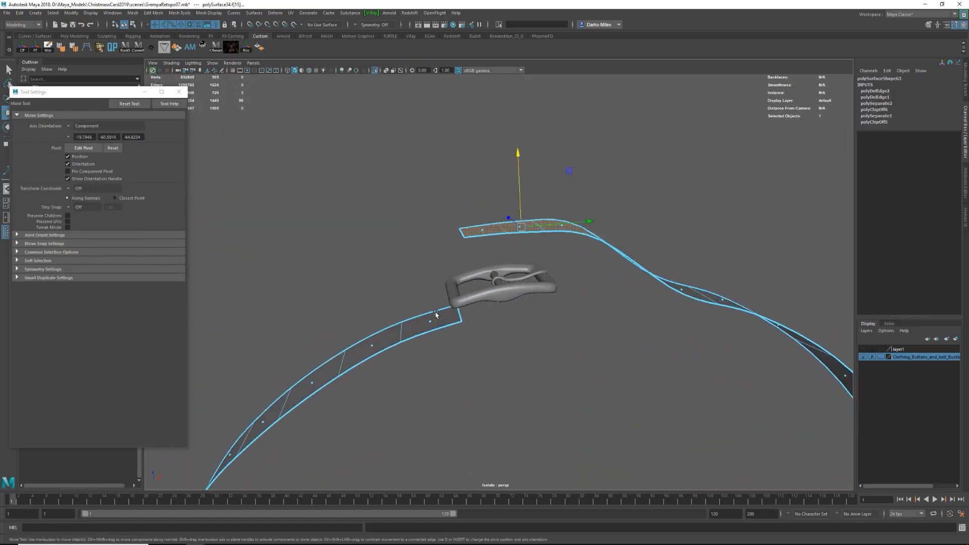
{"action": "key", "text": "1"}
{"action": "left_click_drag", "start_coordinate": [471, 318], "coordinate": [510, 283], "text": "alt"}
{"action": "left_click_drag", "start_coordinate": [509, 283], "coordinate": [497, 323], "text": "shift"}
{"action": "key", "text": "ctrl+z"}
{"action": "mouse_move", "coordinate": [498, 323]}
{"action": "left_mouse_down"}
{"action": "mouse_move", "coordinate": [502, 237]}
{"action": "mouse_move", "coordinate": [479, 276]}
{"action": "mouse_move", "coordinate": [485, 325]}
{"action": "left_mouse_up"}
{"action": "left_click", "coordinate": [479, 278], "text": "shift"}
{"action": "left_click", "coordinate": [505, 283]}
{"action": "left_click_drag", "start_coordinate": [530, 285], "coordinate": [536, 286], "text": "shift"}
{"action": "left_click_drag", "start_coordinate": [510, 298], "coordinate": [504, 328], "text": "alt"}
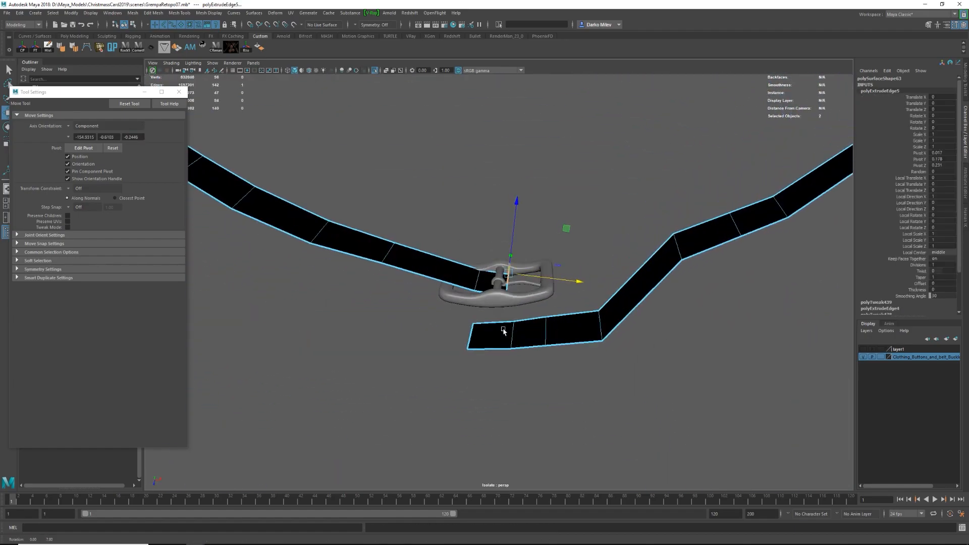
Extrude the belt's buckle end further so it folds back behind the strip around the buckle's bar.
{"action": "left_click_drag", "start_coordinate": [471, 268], "coordinate": [469, 241], "text": "alt"}
{"action": "left_click_drag", "start_coordinate": [419, 219], "coordinate": [337, 221], "text": "shift"}
{"action": "left_click_drag", "start_coordinate": [337, 221], "coordinate": [354, 253], "text": "alt"}
{"action": "left_click", "coordinate": [463, 268]}
{"action": "left_click_drag", "start_coordinate": [464, 268], "coordinate": [485, 300]}
Insert an edge loop across the belt strip near the buckle with Multi-Cut.
{"action": "key", "text": "ctrl+shift+x"}
{"action": "left_click", "coordinate": [495, 267], "text": "ctrl"}
{"action": "key", "text": "w"}
{"action": "left_click_drag", "start_coordinate": [496, 268], "coordinate": [486, 262], "text": "alt"}
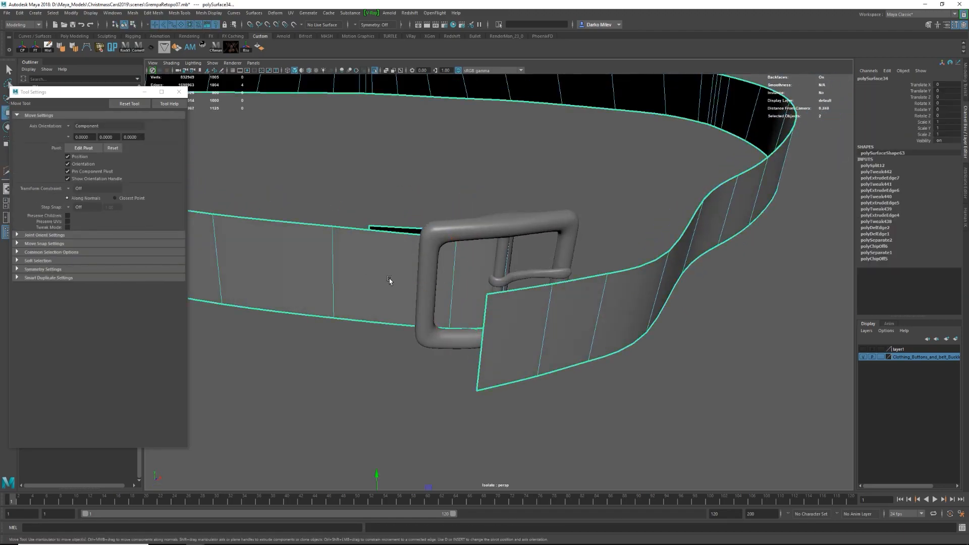
Insert a lengthwise edge loop along the middle of the belt strip and reposition the edges folded around the buckle's bar.
{"action": "right_click_drag", "start_coordinate": [366, 254], "coordinate": [330, 253], "text": "shift"}
{"action": "left_click", "coordinate": [334, 271], "text": "ctrl"}
{"action": "left_click_drag", "start_coordinate": [376, 298], "coordinate": [460, 315], "text": "alt"}
{"action": "key", "text": "w"}
{"action": "left_click", "coordinate": [460, 235]}
{"action": "left_click_drag", "start_coordinate": [459, 315], "coordinate": [426, 303], "text": "alt"}
{"action": "key", "text": "1"}
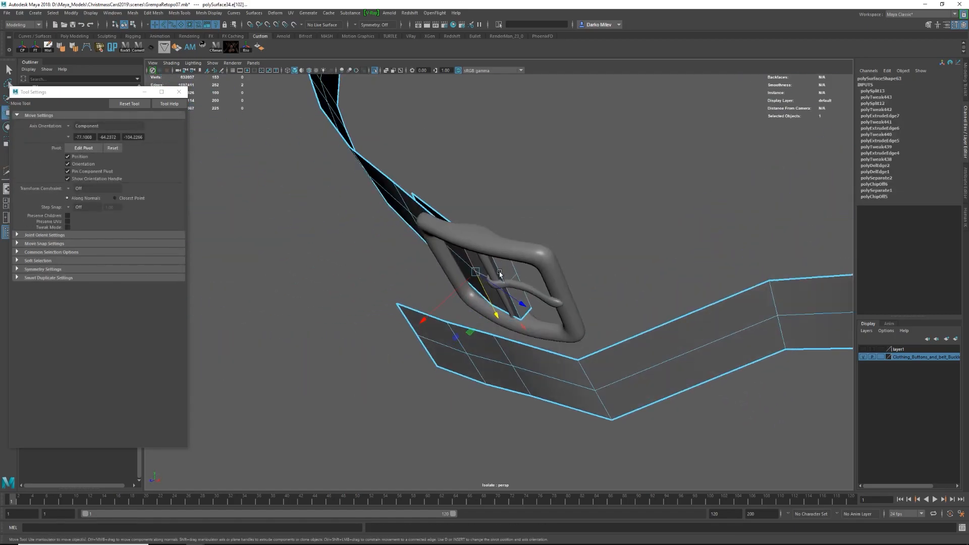
{"action": "key", "text": "w"}
{"action": "mouse_move", "coordinate": [513, 307]}
{"action": "left_mouse_down", "text": "alt"}
{"action": "mouse_move", "coordinate": [564, 325]}
{"action": "mouse_move", "coordinate": [566, 312]}
{"action": "mouse_move", "coordinate": [528, 298]}
{"action": "left_mouse_up", "text": "alt"}
Bevel the belt's edge at the buckle bar and move the resulting edges to round the fold.
{"action": "key", "text": "d"}
{"action": "left_click_drag", "start_coordinate": [488, 329], "coordinate": [485, 335]}
{"action": "mouse_move", "coordinate": [486, 335]}
{"action": "left_mouse_down", "text": "alt"}
{"action": "mouse_move", "coordinate": [510, 303]}
{"action": "mouse_move", "coordinate": [477, 328]}
{"action": "left_mouse_up", "text": "alt"}
{"action": "key", "text": "ctrl+b"}
{"action": "right_click_drag", "start_coordinate": [478, 303], "coordinate": [495, 288], "text": "alt"}
{"action": "left_click_drag", "start_coordinate": [495, 288], "coordinate": [528, 288], "text": "alt"}
{"action": "left_click_drag", "start_coordinate": [722, 249], "coordinate": [714, 255]}
{"action": "key", "text": "w"}
{"action": "left_click_drag", "start_coordinate": [444, 302], "coordinate": [477, 273], "text": "alt"}
{"action": "left_click_drag", "start_coordinate": [461, 306], "coordinate": [446, 361], "text": "alt"}
{"action": "double_click", "coordinate": [407, 311]}
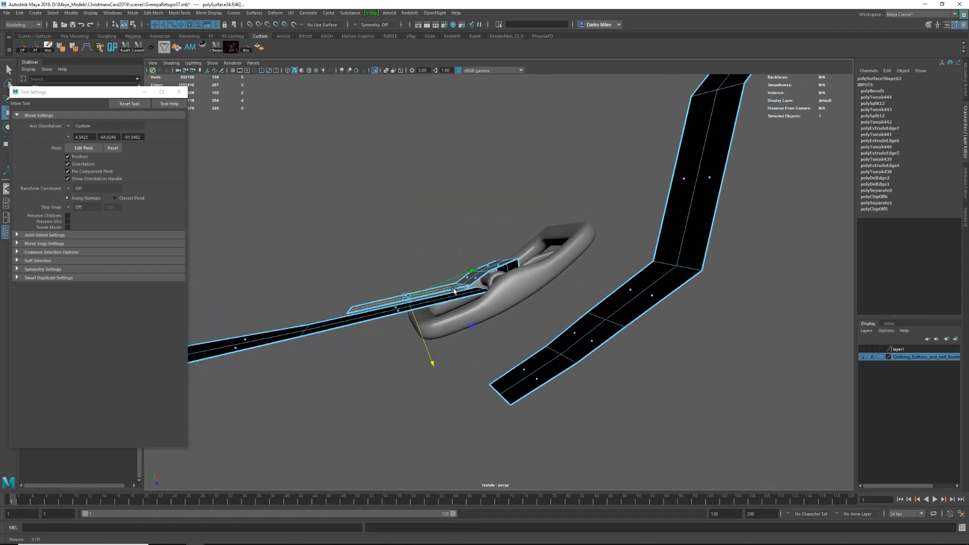
Reposition the faces and edge loops of the folded belt end so it wraps closely around the buckle's bar.
{"action": "left_click_drag", "start_coordinate": [453, 291], "coordinate": [475, 272], "text": "alt"}
{"action": "right_click_drag", "start_coordinate": [475, 272], "coordinate": [525, 273], "text": "alt"}
{"action": "key", "text": "F10"}
{"action": "double_click", "coordinate": [511, 240]}
{"action": "left_click_drag", "start_coordinate": [510, 239], "coordinate": [546, 283], "text": "alt"}
{"action": "left_click_drag", "start_coordinate": [543, 278], "coordinate": [553, 251], "text": "alt"}
{"action": "left_click_drag", "start_coordinate": [552, 250], "coordinate": [505, 303], "text": "alt"}
{"action": "left_click_drag", "start_coordinate": [507, 353], "coordinate": [505, 348]}
{"action": "left_click_drag", "start_coordinate": [505, 348], "coordinate": [437, 268], "text": "alt"}
{"action": "right_click_drag", "start_coordinate": [437, 268], "coordinate": [481, 253], "text": "shift"}
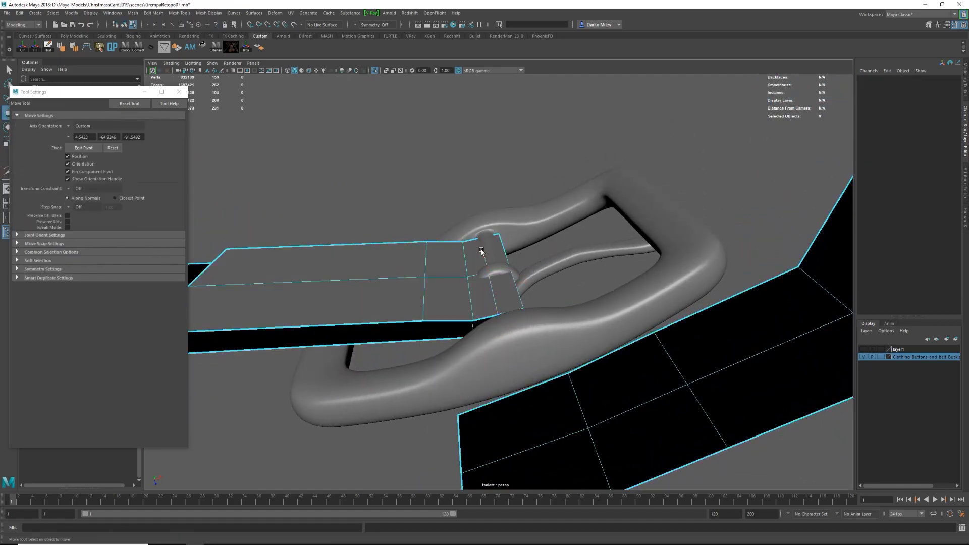
Insert edge loops across the belt beside the fold and move one to shape the bend next to the buckle bar.
{"action": "left_click_drag", "start_coordinate": [496, 309], "coordinate": [465, 199], "text": "alt"}
{"action": "key", "text": "F8"}
{"action": "key", "text": "ctrl+1"}
{"action": "right_click_drag", "start_coordinate": [465, 199], "coordinate": [434, 228], "text": "alt"}
{"action": "left_click_drag", "start_coordinate": [434, 227], "coordinate": [452, 243], "text": "alt"}
{"action": "key", "text": "ctrl+1"}
{"action": "right_click_drag", "start_coordinate": [452, 243], "coordinate": [449, 263], "text": "shift"}
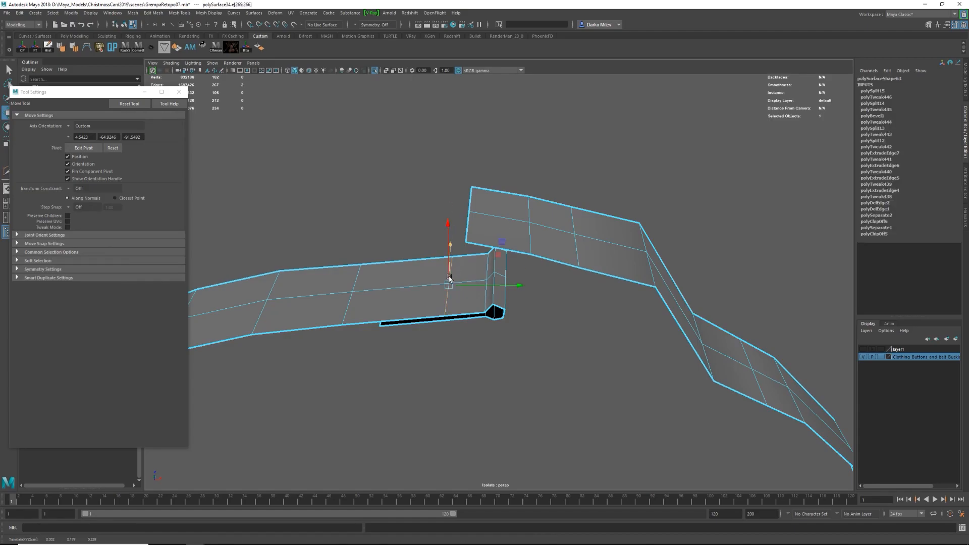
Show the full model and move the belt's edges behind the buckle to follow the trousers, checking the smoothed shape.
{"action": "key", "text": "ctrl+1"}
{"action": "left_click_drag", "start_coordinate": [449, 278], "coordinate": [384, 289], "text": "alt"}
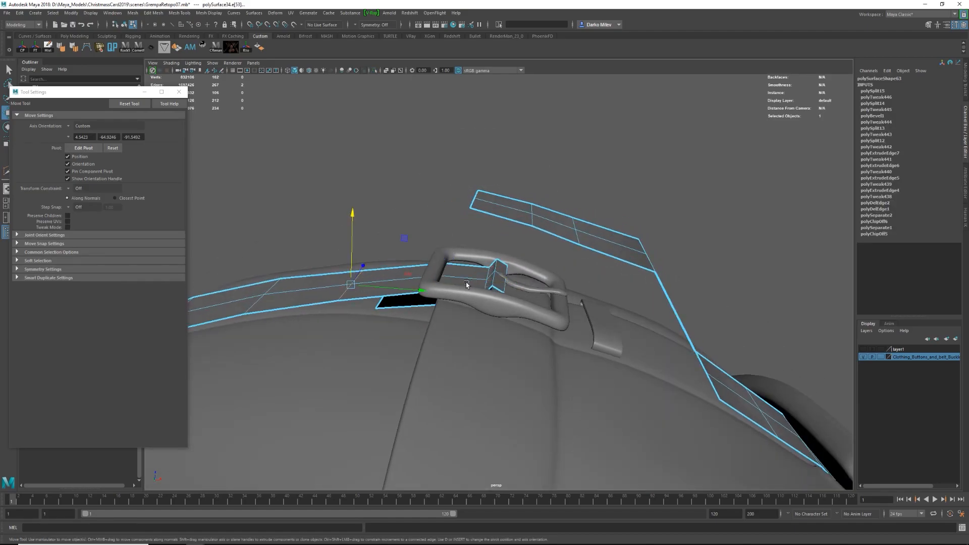
{"action": "scroll", "coordinate": [466, 284], "scroll_direction": "up", "scroll_amount": 3}
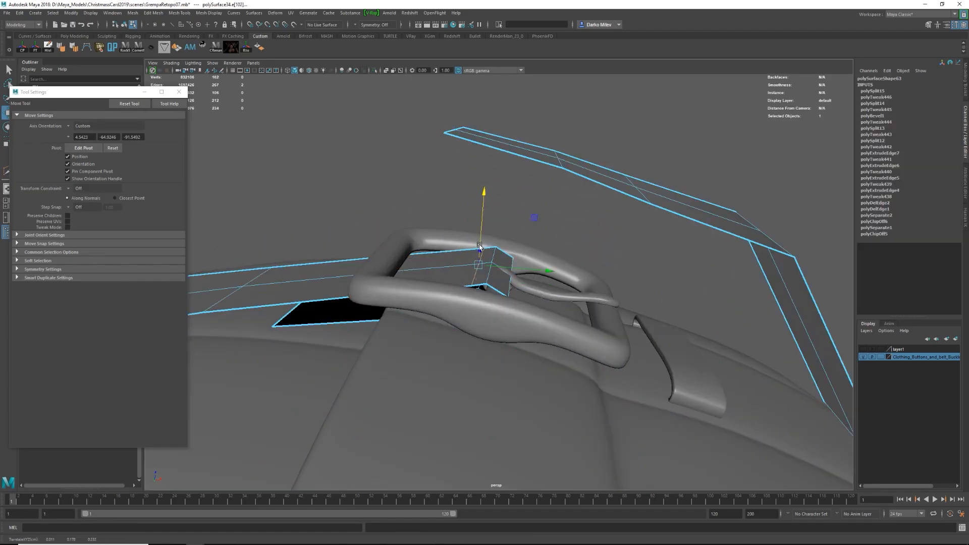
{"action": "left_click_drag", "start_coordinate": [480, 246], "coordinate": [487, 228], "text": "alt"}
{"action": "key", "text": "F8"}
{"action": "key", "text": "3"}
{"action": "key", "text": "1"}
{"action": "key", "text": "ctrl+1"}
Insert further lengthwise edge loops and a loop across the folded flap of the isolated belt with Multi-Cut.
{"action": "key", "text": "ctrl+shift+x"}
{"action": "left_click_drag", "start_coordinate": [482, 331], "coordinate": [656, 214], "text": "alt"}
{"action": "left_click", "coordinate": [554, 307], "text": "ctrl"}
{"action": "left_click_drag", "start_coordinate": [554, 307], "coordinate": [722, 323], "text": "alt"}
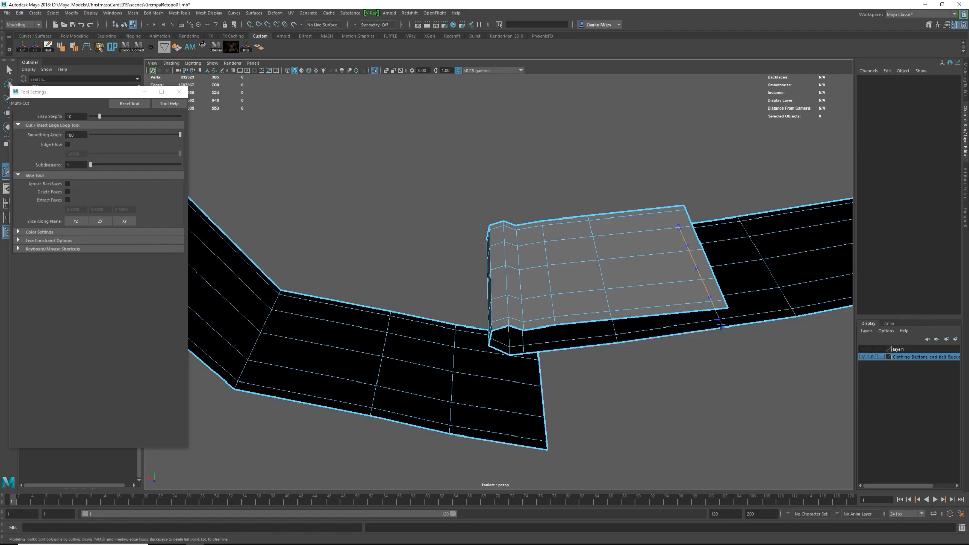
{"action": "left_click_drag", "start_coordinate": [589, 307], "coordinate": [478, 289], "text": "alt"}
{"action": "left_click", "coordinate": [502, 240]}
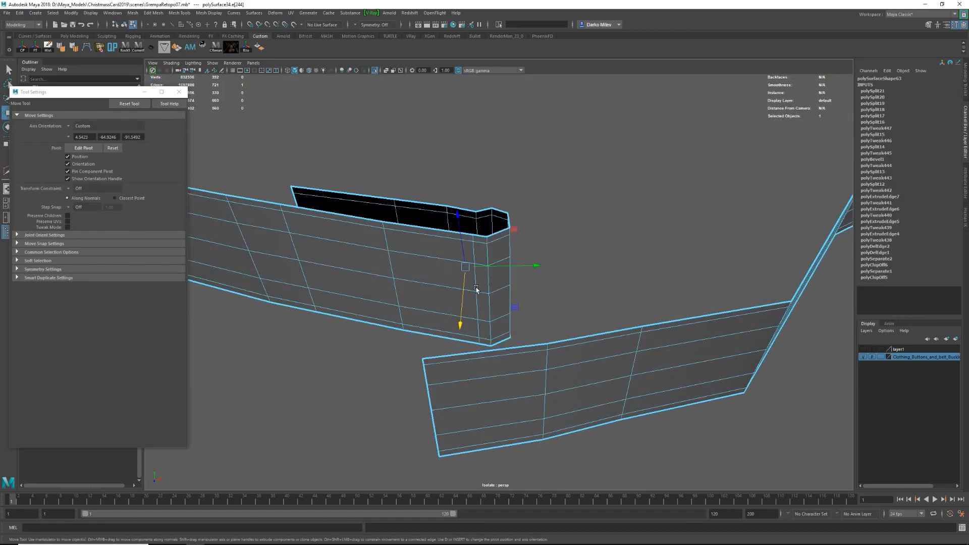
Bevel the lengthwise middle edges at the belt's fold and merge the vertices at the bevel's ends.
{"action": "key", "text": "ctrl+1"}
{"action": "right_click_drag", "start_coordinate": [488, 262], "coordinate": [520, 263], "text": "shift"}
{"action": "mouse_move", "coordinate": [477, 286]}
{"action": "left_mouse_down", "text": "alt"}
{"action": "mouse_move", "coordinate": [507, 261]}
{"action": "mouse_move", "coordinate": [489, 288]}
{"action": "mouse_move", "coordinate": [343, 298]}
{"action": "mouse_move", "coordinate": [595, 213]}
{"action": "mouse_move", "coordinate": [556, 266]}
{"action": "mouse_move", "coordinate": [467, 294]}
{"action": "mouse_move", "coordinate": [571, 227]}
{"action": "left_mouse_up", "text": "alt"}
{"action": "key", "text": "ctrl+1"}
{"action": "left_click", "coordinate": [489, 288]}
Delete the narrow middle faces around the fold to open a slot for the buckle's prong.
{"action": "key", "text": "f"}
{"action": "key", "text": "4"}
{"action": "key", "text": "5"}
{"action": "key", "text": "4"}
{"action": "key", "text": "F11"}
{"action": "key", "text": "Delete"}
{"action": "key", "text": "5"}
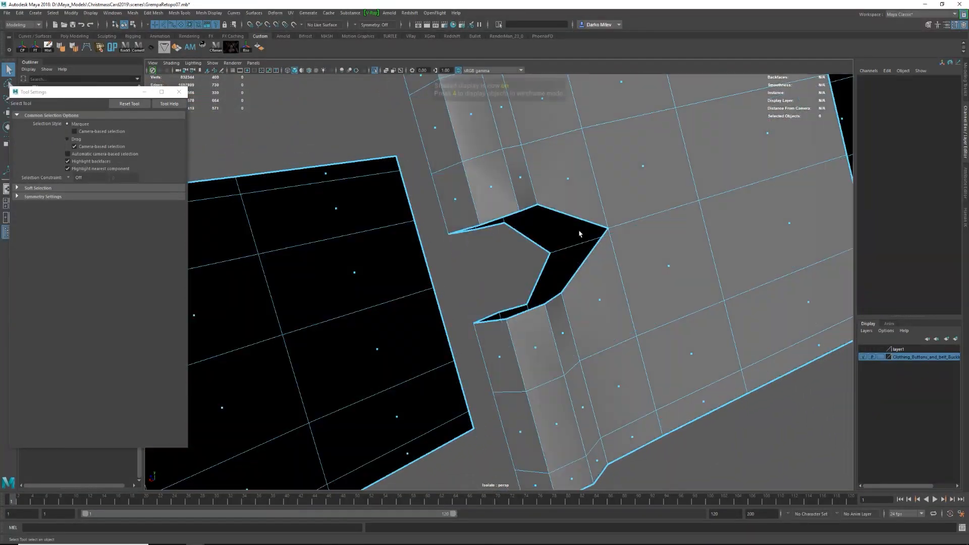
Cut new edges around the slot's tip on the folded flap and delete the unneeded edges beside it.
{"action": "left_click", "coordinate": [541, 210]}
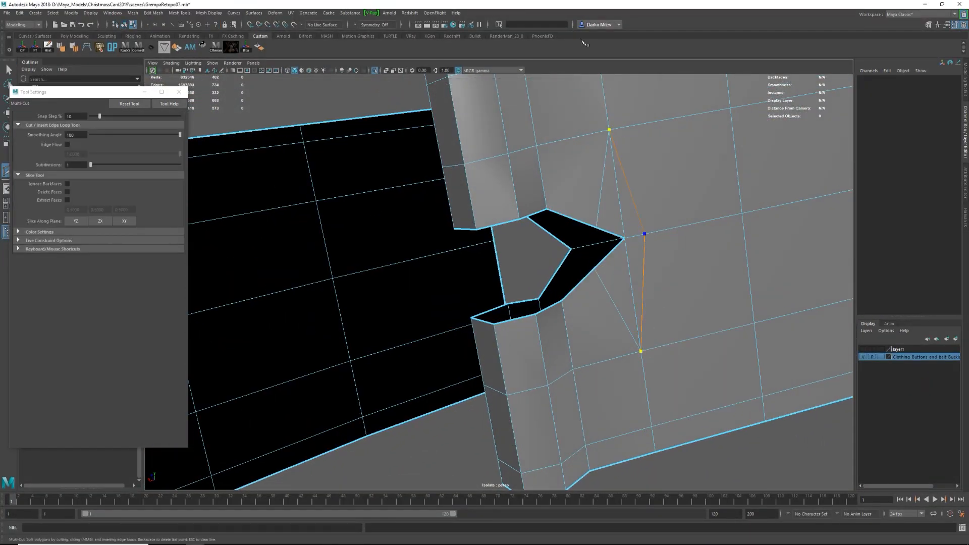
{"action": "left_click", "coordinate": [610, 130]}
{"action": "key", "text": "w"}
{"action": "key", "text": "Delete"}
{"action": "left_click_drag", "start_coordinate": [605, 266], "coordinate": [502, 266], "text": "alt"}
{"action": "right_click_drag", "start_coordinate": [502, 266], "coordinate": [535, 247], "text": "alt"}
Cut matching edges around the slot's tip on the belt's opposite layer with Multi-Cut.
{"action": "key", "text": "F8"}
{"action": "key", "text": "y"}
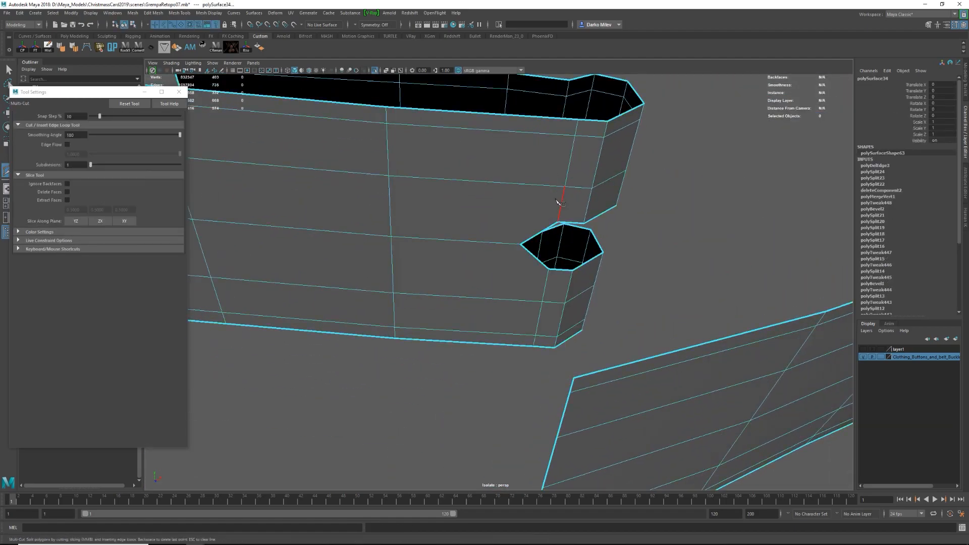
{"action": "left_click", "coordinate": [507, 89]}
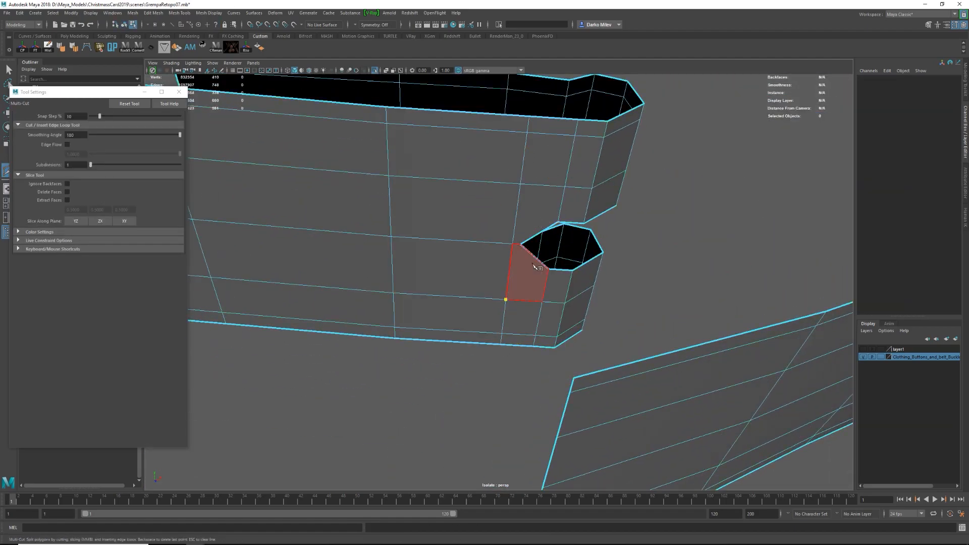
{"action": "left_click", "coordinate": [531, 237]}
{"action": "key", "text": "w"}
Move the vertices along one side of the prong slot to start rounding its outline.
{"action": "key", "text": "F9"}
{"action": "right_click_drag", "start_coordinate": [531, 237], "coordinate": [550, 280], "text": "alt"}
{"action": "left_click", "coordinate": [487, 318]}
{"action": "left_click_drag", "start_coordinate": [486, 318], "coordinate": [349, 330], "text": "alt"}
{"action": "left_click", "coordinate": [540, 269]}
{"action": "left_click_drag", "start_coordinate": [541, 273], "coordinate": [516, 282], "text": "alt"}
{"action": "left_click_drag", "start_coordinate": [517, 266], "coordinate": [517, 259]}
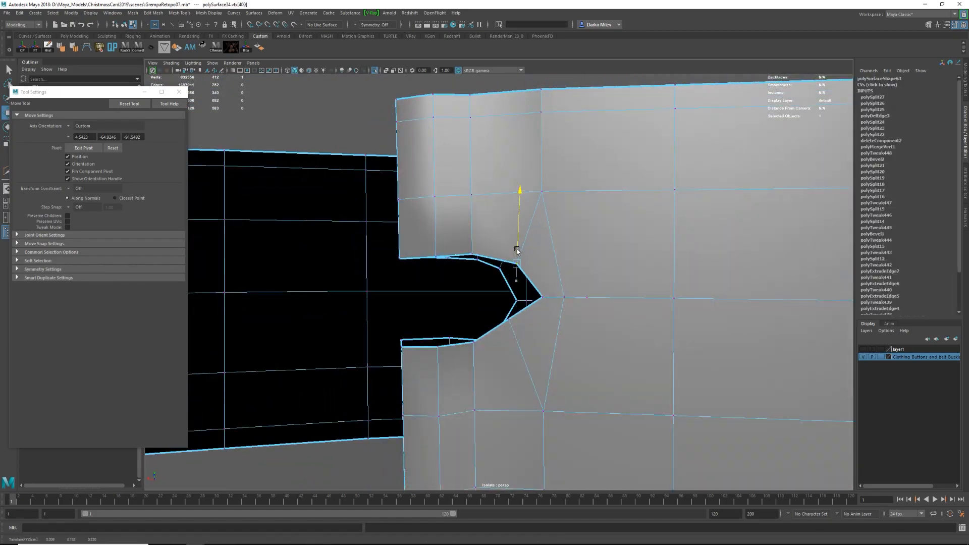
Move the vertices at the slot's tip and opposite side to even out its outline, and preview the belt smoothed.
{"action": "left_click_drag", "start_coordinate": [509, 320], "coordinate": [509, 336]}
{"action": "left_click", "coordinate": [535, 308]}
{"action": "left_click", "coordinate": [541, 297]}
{"action": "left_click_drag", "start_coordinate": [542, 298], "coordinate": [522, 309], "text": "alt"}
{"action": "mouse_move", "coordinate": [471, 294]}
{"action": "left_mouse_down"}
{"action": "mouse_move", "coordinate": [448, 292]}
{"action": "mouse_move", "coordinate": [463, 291]}
{"action": "left_mouse_up"}
{"action": "left_click", "coordinate": [503, 334]}
{"action": "left_click", "coordinate": [503, 334]}
{"action": "left_click_drag", "start_coordinate": [503, 333], "coordinate": [474, 267]}
{"action": "key", "text": "3"}
{"action": "key", "text": "F8"}
Move and rotate the vertices of the folded flap to bring it closer to the belt strip behind the buckle.
{"action": "scroll", "coordinate": [515, 238], "scroll_direction": "down", "scroll_amount": 10}
{"action": "key", "text": "ctrl+1"}
{"action": "key", "text": "ctrl+1"}
{"action": "key", "text": "F8"}
{"action": "left_click_drag", "start_coordinate": [438, 252], "coordinate": [427, 303]}
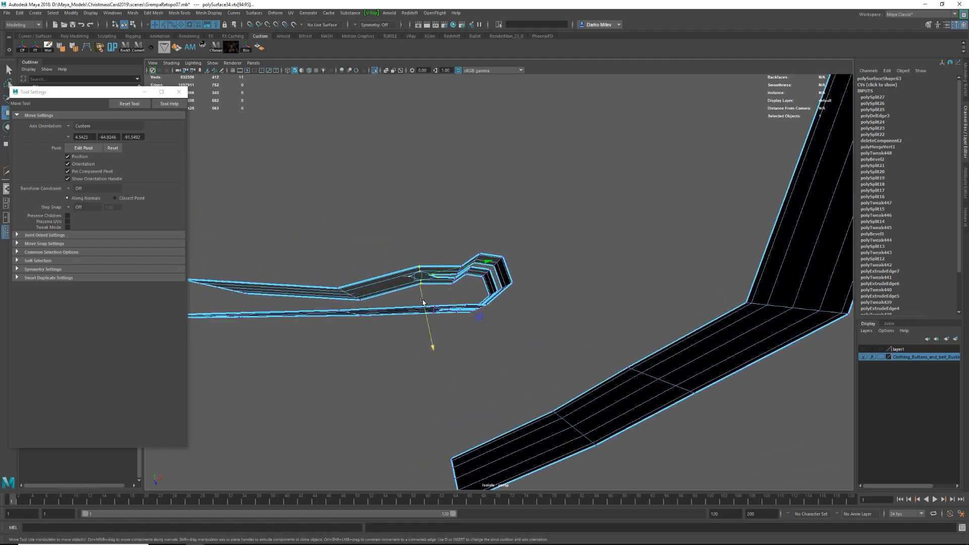
{"action": "left_click_drag", "start_coordinate": [358, 271], "coordinate": [455, 303], "text": "shift"}
{"action": "key", "text": "e"}
{"action": "left_click_drag", "start_coordinate": [470, 290], "coordinate": [474, 283], "text": "alt"}
{"action": "left_click_drag", "start_coordinate": [424, 314], "coordinate": [481, 291], "text": "alt"}
Select all of the belt's faces and extrude them with a thickness of 0.001.
{"action": "key", "text": "F8"}
{"action": "key", "text": "ctrl+1"}
{"action": "scroll", "coordinate": [472, 298], "scroll_direction": "down", "scroll_amount": 5}
{"action": "scroll", "coordinate": [484, 350], "scroll_direction": "up", "scroll_amount": 3}
{"action": "key", "text": "ctrl+1"}
{"action": "key", "text": "F11"}
{"action": "double_click", "coordinate": [481, 292]}
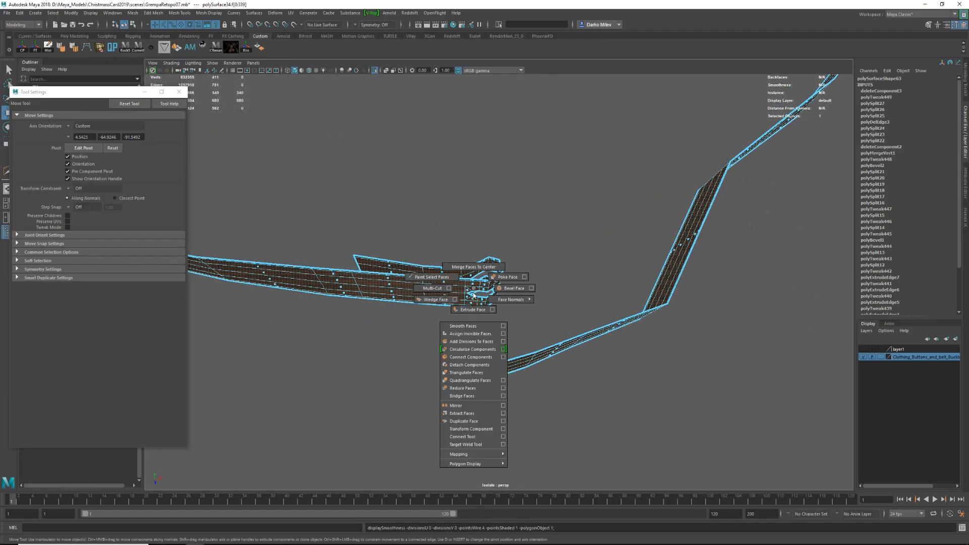
{"action": "right_click_drag", "start_coordinate": [474, 291], "coordinate": [473, 309], "text": "shift"}
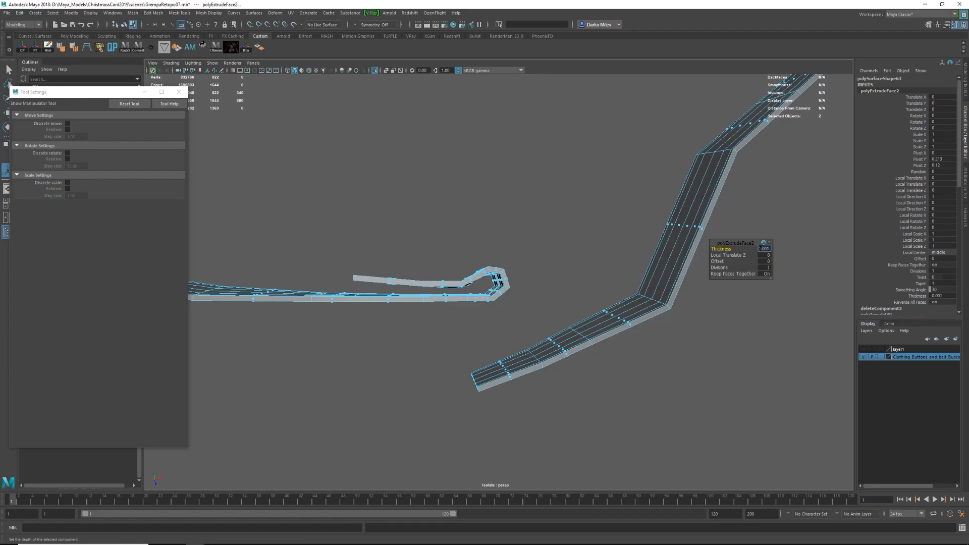
Reposition the thickened belt's edges in wireframe so the fold fits between the buckle's bar and the trousers.
{"action": "key", "text": "ctrl+1"}
{"action": "left_click_drag", "start_coordinate": [527, 284], "coordinate": [378, 321], "text": "alt"}
{"action": "key", "text": "3"}
{"action": "key", "text": "4"}
{"action": "key", "text": "w"}
{"action": "left_click_drag", "start_coordinate": [378, 321], "coordinate": [368, 308], "text": "alt"}
{"action": "left_click_drag", "start_coordinate": [364, 305], "coordinate": [365, 311]}
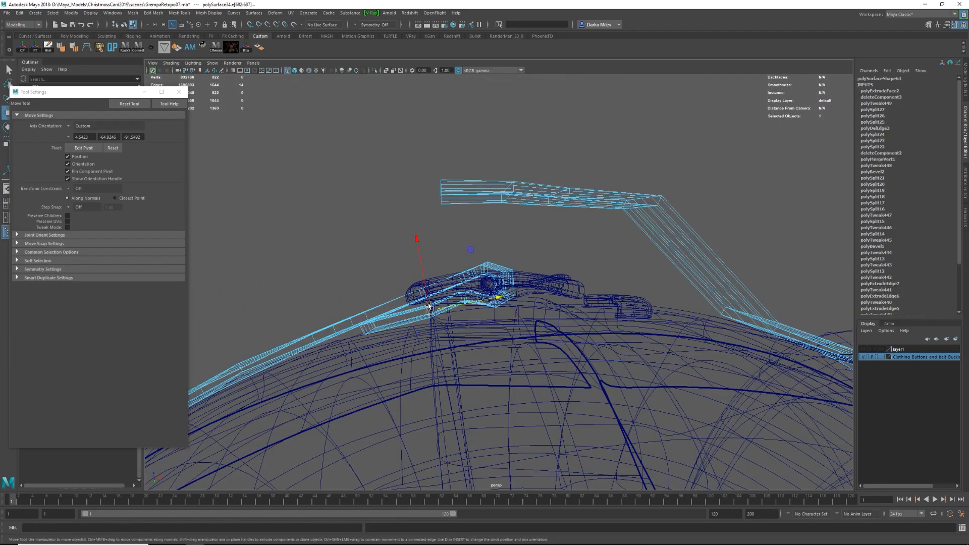
{"action": "left_click_drag", "start_coordinate": [422, 272], "coordinate": [420, 263]}
{"action": "key", "text": "5"}
{"action": "left_click_drag", "start_coordinate": [497, 298], "coordinate": [391, 313], "text": "alt"}
Isolate the belt with the buckle, adjust the edges and faces around the prong slot, and preview the belt smoothed.
{"action": "key", "text": "F8"}
{"action": "left_click", "coordinate": [463, 249]}
{"action": "key", "text": "ctrl+1"}
{"action": "left_click", "coordinate": [491, 293], "text": "shift"}
{"action": "mouse_move", "coordinate": [463, 249]}
{"action": "left_mouse_down", "text": "alt"}
{"action": "mouse_move", "coordinate": [491, 293]}
{"action": "mouse_move", "coordinate": [515, 264]}
{"action": "mouse_move", "coordinate": [554, 280]}
{"action": "left_mouse_up", "text": "alt"}
{"action": "left_click", "coordinate": [554, 280]}
{"action": "key", "text": "F10"}
{"action": "left_click", "coordinate": [557, 278]}
{"action": "left_click_drag", "start_coordinate": [553, 316], "coordinate": [451, 264], "text": "alt"}
{"action": "double_click", "coordinate": [528, 309]}
{"action": "key", "text": "F11"}
{"action": "left_click", "coordinate": [535, 267]}
{"action": "left_click", "coordinate": [536, 276], "text": "shift"}
{"action": "key", "text": "F8"}
{"action": "key", "text": "3"}
{"action": "key", "text": "1"}
Move the edges beside the prong slot to refine the thickened fold around the buckle's bar.
{"action": "key", "text": "F10"}
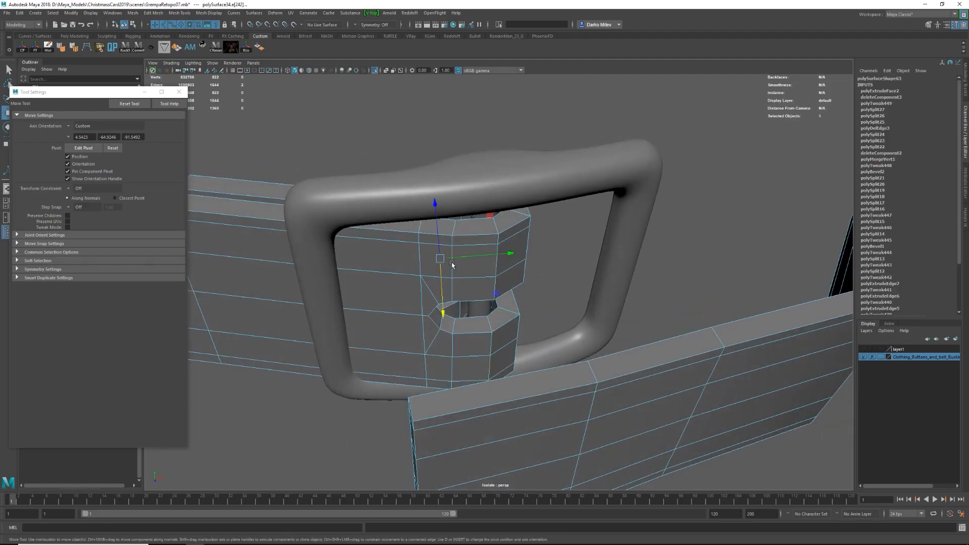
{"action": "left_click_drag", "start_coordinate": [495, 315], "coordinate": [459, 252], "text": "alt"}
{"action": "left_click_drag", "start_coordinate": [459, 252], "coordinate": [427, 310]}
{"action": "key", "text": "F11"}
{"action": "left_click", "coordinate": [444, 275]}
{"action": "left_click_drag", "start_coordinate": [426, 310], "coordinate": [447, 314]}
Select the vertices of the belt's folded end, then rotate and move them to align the fold with the buckle.
{"action": "key", "text": "F9"}
{"action": "left_click", "coordinate": [459, 217]}
{"action": "left_click_drag", "start_coordinate": [446, 314], "coordinate": [446, 296], "text": "alt"}
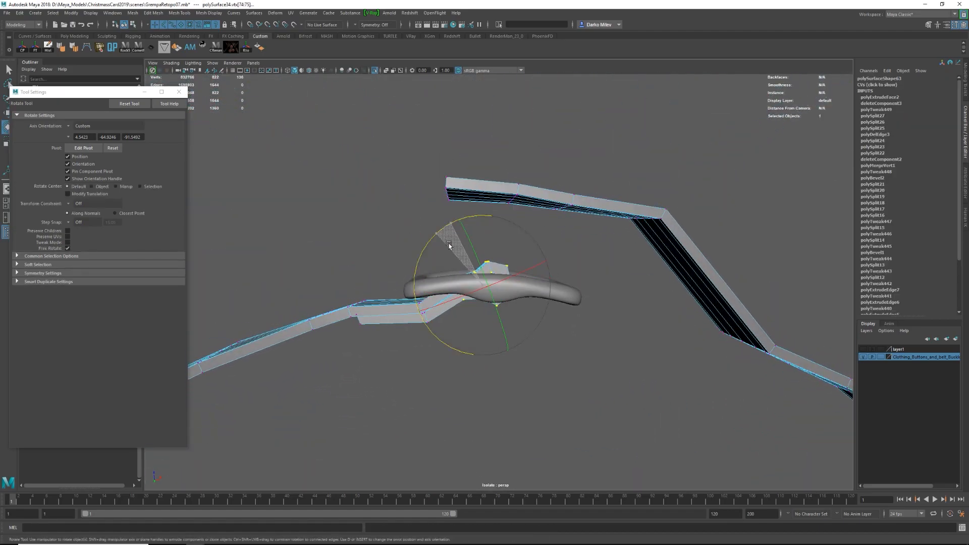
{"action": "key", "text": "w"}
{"action": "left_click_drag", "start_coordinate": [448, 243], "coordinate": [483, 278], "text": "alt"}
{"action": "left_click_drag", "start_coordinate": [411, 244], "coordinate": [365, 268], "text": "alt"}
Move the belt's vertices behind the buckle so the strip rests along the trousers' waistband.
{"action": "key", "text": "1"}
{"action": "key", "text": "F9"}
{"action": "left_click_drag", "start_coordinate": [365, 268], "coordinate": [471, 338]}
{"action": "key", "text": "ctrl+1"}
{"action": "left_click_drag", "start_coordinate": [421, 300], "coordinate": [417, 292]}
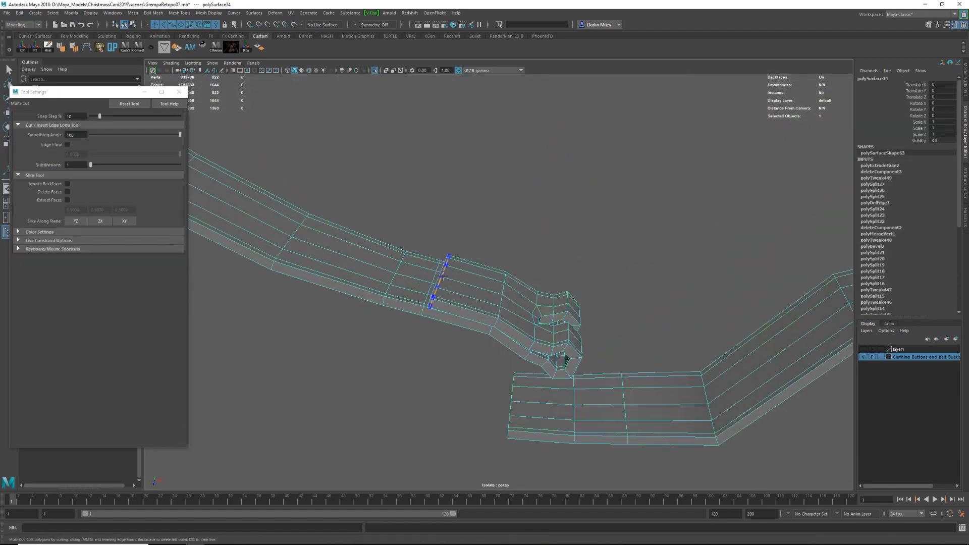
Insert supporting edge loops across the belt's folded flap and around its ends with Multi-Cut.
{"action": "left_click", "coordinate": [443, 275], "text": "ctrl"}
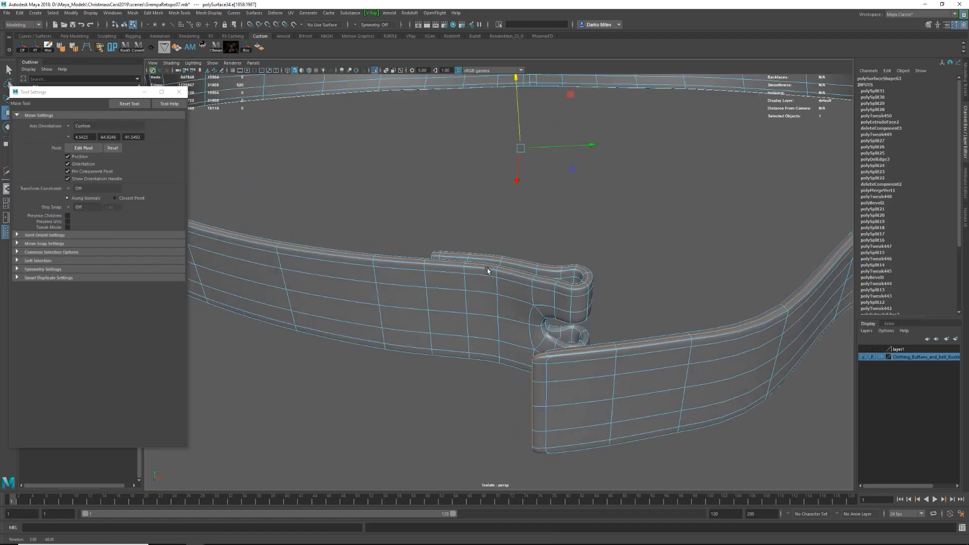
{"action": "right_click_drag", "start_coordinate": [493, 255], "coordinate": [493, 385], "text": "shift"}
{"action": "double_click", "coordinate": [542, 363]}
{"action": "key", "text": "w"}
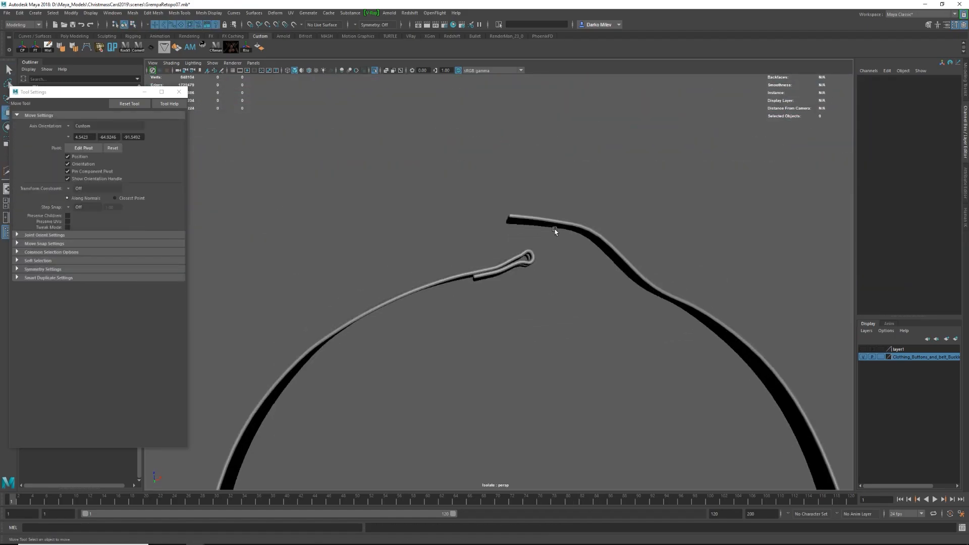
Rotate the belt's free end about a repositioned pivot and move it in line with the buckle opening.
{"action": "key", "text": "ctrl+1"}
{"action": "left_click_drag", "start_coordinate": [591, 236], "coordinate": [595, 323], "text": "alt"}
{"action": "key", "text": "f"}
{"action": "key", "text": "e"}
{"action": "key", "text": "d"}
{"action": "left_click", "coordinate": [692, 275]}
{"action": "left_click_drag", "start_coordinate": [692, 275], "coordinate": [656, 262], "text": "alt"}
{"action": "left_click_drag", "start_coordinate": [656, 262], "coordinate": [516, 221], "text": "alt"}
{"action": "key", "text": "w"}
{"action": "key", "text": "shift+period"}
{"action": "key", "text": "f"}
Reset the Move tool's settings and reposition the edge loops of the belt's free end where it passes through the buckle.
{"action": "right_click_drag", "start_coordinate": [496, 369], "coordinate": [409, 303], "text": "alt"}
{"action": "left_click", "coordinate": [129, 104]}
{"action": "left_click_drag", "start_coordinate": [505, 212], "coordinate": [485, 237], "text": "alt"}
{"action": "right_click_drag", "start_coordinate": [444, 252], "coordinate": [505, 276], "text": "alt"}
{"action": "left_click_drag", "start_coordinate": [438, 281], "coordinate": [331, 289], "text": "shift"}
{"action": "left_click_drag", "start_coordinate": [354, 366], "coordinate": [363, 253], "text": "alt"}
{"action": "key", "text": "F10"}
{"action": "double_click", "coordinate": [500, 227]}
{"action": "right_click_drag", "start_coordinate": [598, 321], "coordinate": [627, 298]}
{"action": "left_click_drag", "start_coordinate": [628, 298], "coordinate": [596, 212], "text": "alt"}
{"action": "right_click_drag", "start_coordinate": [445, 333], "coordinate": [444, 301]}
{"action": "left_click_drag", "start_coordinate": [434, 325], "coordinate": [428, 264], "text": "alt"}
{"action": "key", "text": "e"}
{"action": "key", "text": "w"}
{"action": "right_click_drag", "start_coordinate": [429, 264], "coordinate": [455, 242]}
{"action": "left_click_drag", "start_coordinate": [429, 283], "coordinate": [367, 299], "text": "alt"}
Isolate the belt with its buckle and reposition the edge loop on the fold wrapped around the buckle's bar.
{"action": "key", "text": "ctrl+1"}
{"action": "key", "text": "4"}
{"action": "key", "text": "3"}
{"action": "left_click", "coordinate": [367, 299]}
{"action": "left_click", "coordinate": [398, 278]}
{"action": "scroll", "coordinate": [399, 278], "scroll_direction": "up", "scroll_amount": 4}
{"action": "scroll", "coordinate": [554, 180], "scroll_direction": "up", "scroll_amount": 8}
{"action": "left_click_drag", "start_coordinate": [554, 180], "coordinate": [605, 242], "text": "alt"}
{"action": "right_click_drag", "start_coordinate": [638, 282], "coordinate": [642, 252]}
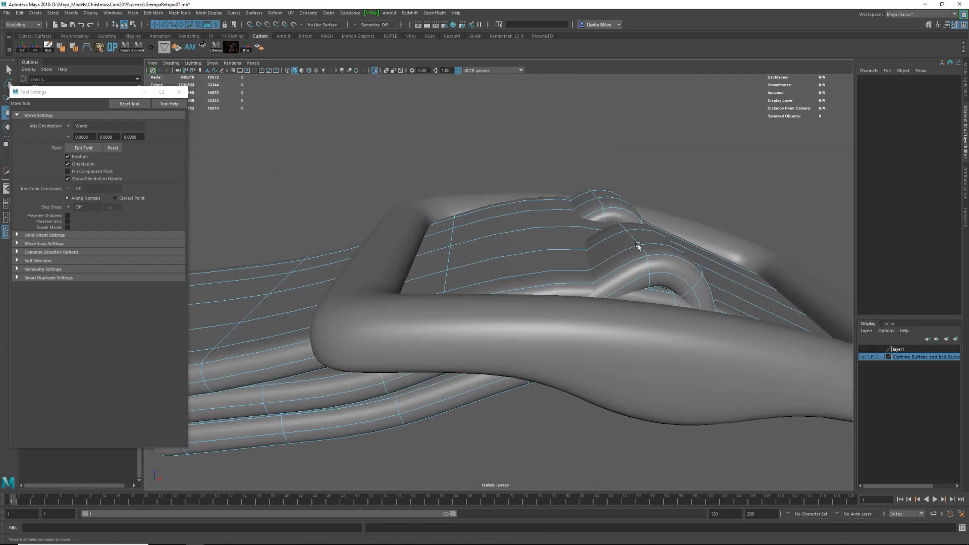
{"action": "double_click", "coordinate": [643, 253]}
{"action": "left_click_drag", "start_coordinate": [643, 253], "coordinate": [663, 387], "text": "alt"}
{"action": "left_click_drag", "start_coordinate": [647, 267], "coordinate": [646, 270]}
{"action": "key", "text": "5"}
{"action": "mouse_move", "coordinate": [646, 270]}
{"action": "left_mouse_down", "text": "alt"}
{"action": "mouse_move", "coordinate": [601, 292]}
{"action": "mouse_move", "coordinate": [508, 307]}
{"action": "mouse_move", "coordinate": [401, 371]}
{"action": "mouse_move", "coordinate": [395, 328]}
{"action": "left_mouse_up", "text": "alt"}
Adjust the edges of the overlapping belt layers beside the buckle.
{"action": "key", "text": "q"}
{"action": "key", "text": "w"}
{"action": "right_click_drag", "start_coordinate": [395, 328], "coordinate": [396, 356]}
{"action": "left_click", "coordinate": [373, 287]}
{"action": "left_click", "coordinate": [376, 314]}
{"action": "key", "text": "ctrl+z"}
{"action": "left_click", "coordinate": [377, 247]}
{"action": "left_click_drag", "start_coordinate": [377, 308], "coordinate": [368, 177], "text": "alt"}
{"action": "key", "text": "ctrl+z"}
{"action": "left_click", "coordinate": [368, 231], "text": "ctrl"}
{"action": "mouse_move", "coordinate": [367, 177]}
{"action": "left_mouse_down"}
{"action": "mouse_move", "coordinate": [379, 220]}
{"action": "mouse_move", "coordinate": [362, 330]}
{"action": "mouse_move", "coordinate": [418, 270]}
{"action": "mouse_move", "coordinate": [413, 218]}
{"action": "mouse_move", "coordinate": [497, 280]}
{"action": "mouse_move", "coordinate": [634, 273]}
{"action": "mouse_move", "coordinate": [621, 282]}
{"action": "mouse_move", "coordinate": [626, 273]}
{"action": "left_mouse_up"}
Rotate and move the edge loops of the strap where it crosses the buckle's frame.
{"action": "key", "text": "4"}
{"action": "key", "text": "5"}
{"action": "key", "text": "e"}
{"action": "left_click_drag", "start_coordinate": [558, 196], "coordinate": [579, 200]}
{"action": "double_click", "coordinate": [589, 231]}
{"action": "key", "text": "1"}
{"action": "left_click_drag", "start_coordinate": [576, 194], "coordinate": [580, 222]}
{"action": "mouse_move", "coordinate": [583, 233]}
{"action": "left_mouse_down"}
{"action": "mouse_move", "coordinate": [609, 239]}
{"action": "mouse_move", "coordinate": [568, 227]}
{"action": "left_mouse_up"}
{"action": "key", "text": "e"}
{"action": "left_click_drag", "start_coordinate": [536, 177], "coordinate": [539, 174]}
{"action": "left_click_drag", "start_coordinate": [540, 176], "coordinate": [510, 270], "text": "alt"}
Insert an edge loop across the strap with Multi-Cut and rotate the neighbouring loops to even out the bend.
{"action": "key", "text": "w"}
{"action": "key", "text": "ctrl+shift+x"}
{"action": "double_click", "coordinate": [550, 237]}
{"action": "key", "text": "e"}
{"action": "left_click_drag", "start_coordinate": [537, 231], "coordinate": [560, 202], "text": "alt"}
{"action": "key", "text": "3"}
{"action": "double_click", "coordinate": [538, 159]}
{"action": "left_click_drag", "start_coordinate": [537, 159], "coordinate": [548, 182], "text": "alt"}
{"action": "left_click_drag", "start_coordinate": [551, 223], "coordinate": [552, 231]}
{"action": "right_click_drag", "start_coordinate": [615, 222], "coordinate": [556, 283], "text": "alt"}
Insert an edge loop across the strap beneath the buckle's prong and isolate that area of the belt.
{"action": "mouse_move", "coordinate": [556, 283]}
{"action": "left_mouse_down", "text": "alt"}
{"action": "mouse_move", "coordinate": [555, 249]}
{"action": "mouse_move", "coordinate": [577, 273]}
{"action": "mouse_move", "coordinate": [558, 285]}
{"action": "left_mouse_up", "text": "alt"}
{"action": "key", "text": "ctrl+1"}
{"action": "key", "text": "1"}
{"action": "key", "text": "ctrl+shift+x"}
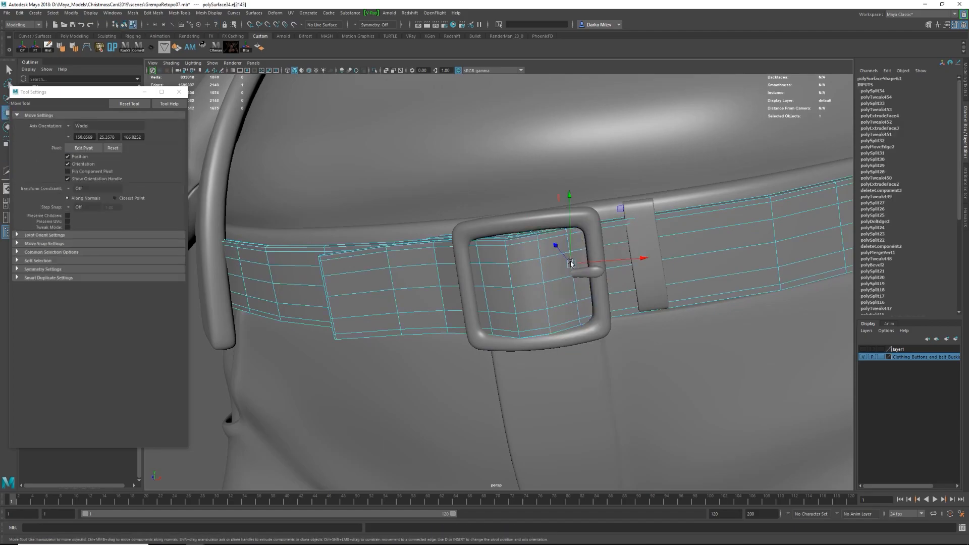
{"action": "double_click", "coordinate": [571, 263]}
{"action": "key", "text": "ctrl+1"}
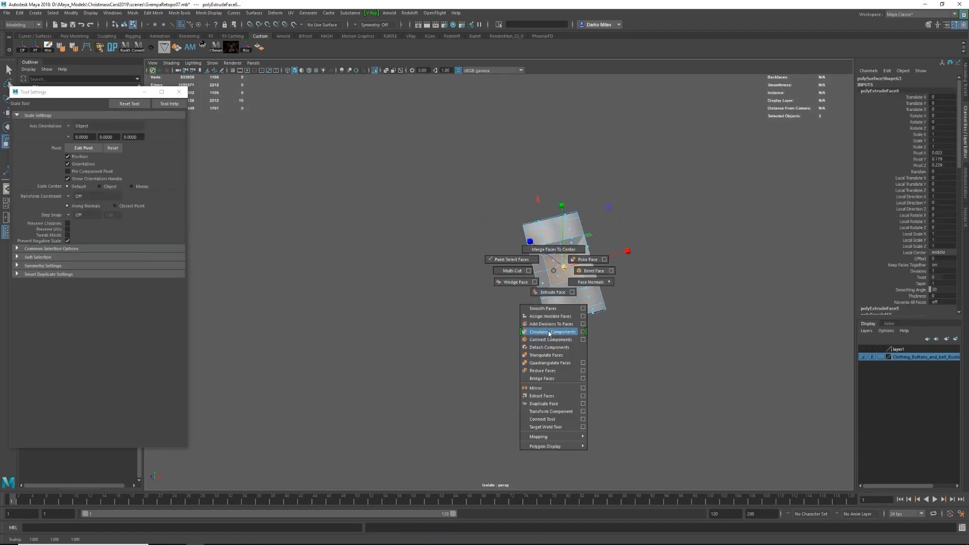
Circularize the extruded strap faces beneath the prong's tip.
{"action": "right_click_drag", "start_coordinate": [544, 333], "coordinate": [545, 332], "text": "shift"}
{"action": "key", "text": "ctrl+1"}
{"action": "key", "text": "f"}
{"action": "right_click_drag", "start_coordinate": [556, 283], "coordinate": [487, 275], "text": "alt"}
{"action": "left_click_drag", "start_coordinate": [487, 275], "coordinate": [481, 280], "text": "alt"}
{"action": "key", "text": "e"}
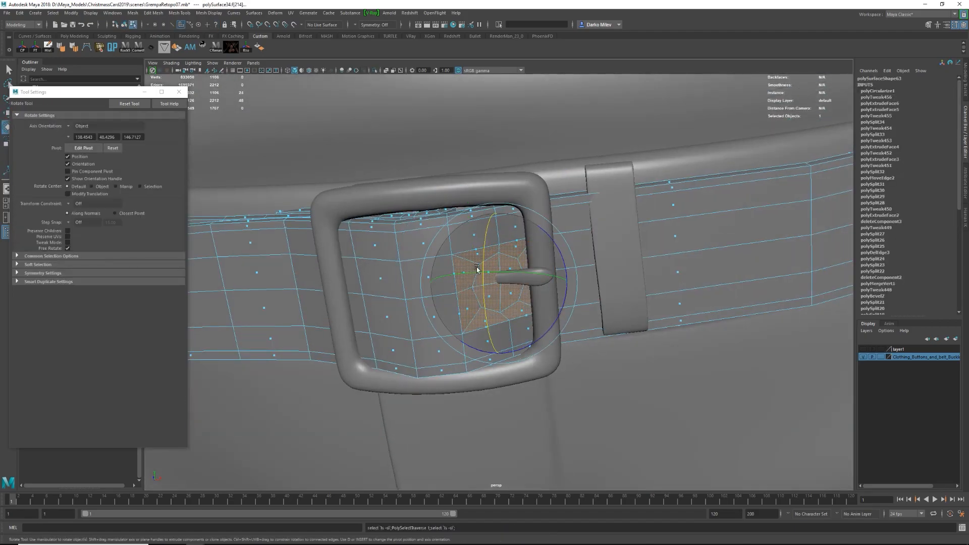
Delete the surplus edges around the circularized faces on the strap.
{"action": "right_click_drag", "start_coordinate": [474, 262], "coordinate": [474, 260]}
{"action": "double_click", "coordinate": [486, 252]}
{"action": "key", "text": "ctrl+Delete"}
{"action": "key", "text": "ctrl+1"}
{"action": "double_click", "coordinate": [487, 253]}
{"action": "key", "text": "ctrl+Delete"}
Select the circular faces beneath the prong's tip and extrude them to form the hole's inner ring.
{"action": "left_click_drag", "start_coordinate": [487, 253], "coordinate": [495, 280], "text": "alt"}
{"action": "right_click_drag", "start_coordinate": [496, 280], "coordinate": [495, 298]}
{"action": "left_click_drag", "start_coordinate": [487, 270], "coordinate": [508, 291]}
{"action": "left_click_drag", "start_coordinate": [507, 290], "coordinate": [498, 281], "text": "alt"}
{"action": "key", "text": "ctrl+e"}
{"action": "key", "text": "ctrl+1"}
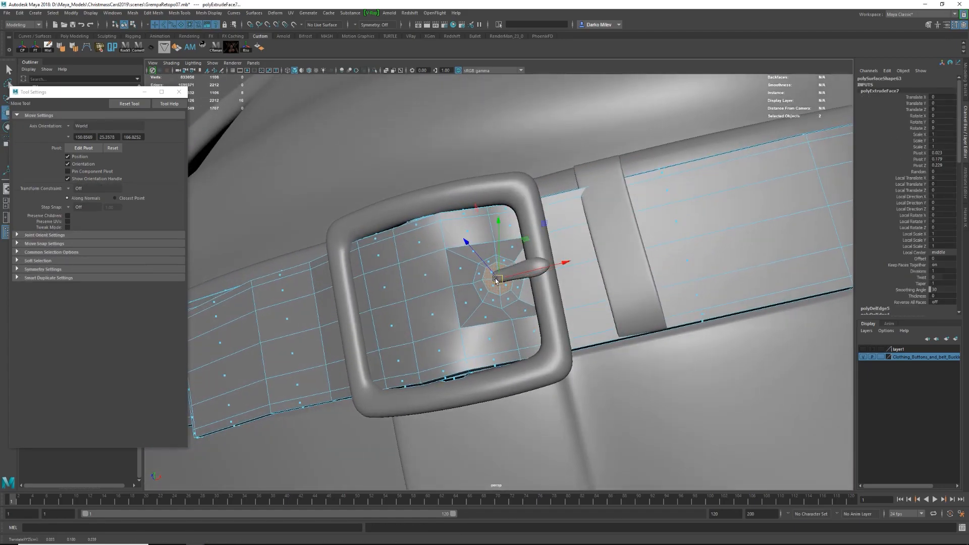
Delete the circular faces on the strap and bridge the open borders into a hole for the prong.
{"action": "right_click_drag", "start_coordinate": [503, 283], "coordinate": [516, 272]}
{"action": "key", "text": "ctrl+1"}
{"action": "left_click_drag", "start_coordinate": [505, 284], "coordinate": [497, 276], "text": "alt"}
{"action": "right_click_drag", "start_coordinate": [497, 275], "coordinate": [518, 289], "text": "alt"}
{"action": "mouse_move", "coordinate": [510, 270]}
{"action": "left_mouse_down", "text": "alt"}
{"action": "mouse_move", "coordinate": [498, 273]}
{"action": "mouse_move", "coordinate": [495, 263]}
{"action": "mouse_move", "coordinate": [511, 278]}
{"action": "left_mouse_up", "text": "alt"}
{"action": "left_click", "coordinate": [525, 277]}
{"action": "right_click_drag", "start_coordinate": [518, 276], "coordinate": [515, 298], "text": "shift"}
{"action": "left_click_drag", "start_coordinate": [514, 276], "coordinate": [513, 244], "text": "alt"}
{"action": "key", "text": "ctrl+z"}
{"action": "right_click_drag", "start_coordinate": [505, 274], "coordinate": [505, 292], "text": "shift"}
{"action": "left_click_drag", "start_coordinate": [506, 273], "coordinate": [494, 288], "text": "alt"}
{"action": "left_click", "coordinate": [498, 260]}
{"action": "left_click", "coordinate": [508, 311]}
{"action": "key", "text": "3"}
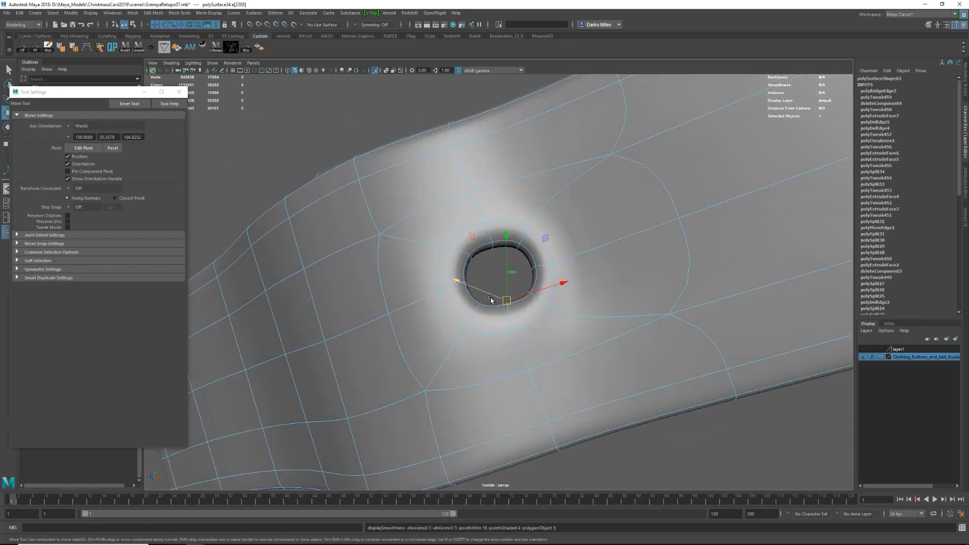
Insert supporting edge loops around the prong hole and even out their curvature with Edit Edge Flow.
{"action": "key", "text": "ctrl+1"}
{"action": "right_click_drag", "start_coordinate": [507, 281], "coordinate": [501, 251]}
{"action": "left_click_drag", "start_coordinate": [500, 272], "coordinate": [477, 273]}
{"action": "left_click_drag", "start_coordinate": [477, 273], "coordinate": [494, 308], "text": "alt"}
{"action": "key", "text": "w"}
{"action": "left_click_drag", "start_coordinate": [496, 276], "coordinate": [507, 323]}
{"action": "key", "text": "1"}
{"action": "right_click_drag", "start_coordinate": [507, 323], "coordinate": [507, 305]}
{"action": "left_click", "coordinate": [484, 256]}
{"action": "mouse_move", "coordinate": [484, 256]}
{"action": "right_mouse_down", "text": "shift"}
{"action": "mouse_move", "coordinate": [461, 347]}
{"action": "mouse_move", "coordinate": [497, 241]}
{"action": "right_mouse_up", "text": "shift"}
{"action": "left_click", "coordinate": [459, 267], "text": "ctrl"}
{"action": "key", "text": "w"}
Select the belt's vertices around the buckle and rotate them to follow the trousers' waistband.
{"action": "key", "text": "q"}
{"action": "scroll", "coordinate": [473, 261], "scroll_direction": "down", "scroll_amount": 10}
{"action": "left_click_drag", "start_coordinate": [359, 310], "coordinate": [539, 313], "text": "alt"}
{"action": "scroll", "coordinate": [525, 268], "scroll_direction": "up", "scroll_amount": 5}
{"action": "right_click_drag", "start_coordinate": [539, 244], "coordinate": [538, 266], "text": "shift"}
{"action": "left_click_drag", "start_coordinate": [539, 268], "coordinate": [538, 219], "text": "alt"}
{"action": "left_click", "coordinate": [541, 269], "text": "ctrl"}
{"action": "key", "text": "w"}
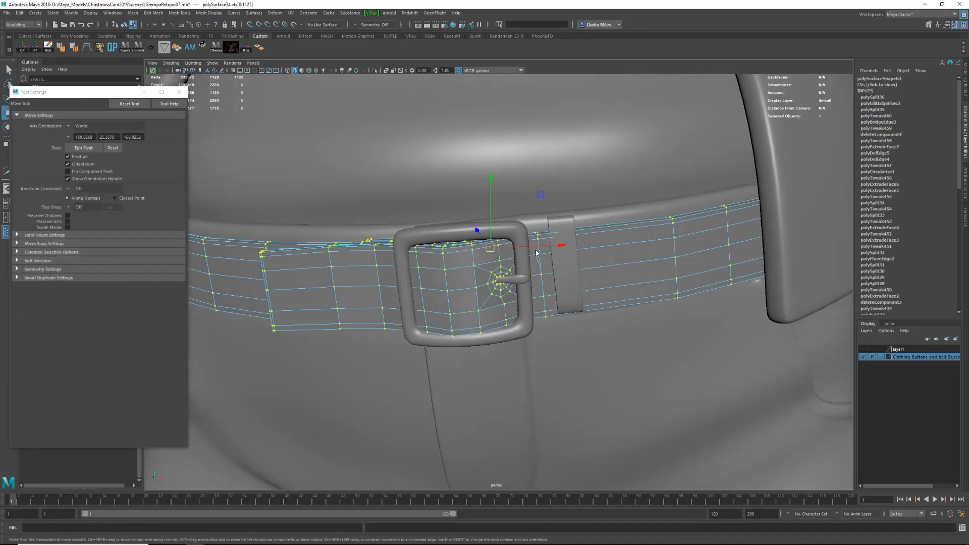
{"action": "key", "text": "e"}
{"action": "left_click_drag", "start_coordinate": [540, 273], "coordinate": [583, 318], "text": "alt"}
{"action": "key", "text": "w"}
Move and rotate the strap's vertices near the belt loop to align the strap with the buckle.
{"action": "left_click_drag", "start_coordinate": [568, 333], "coordinate": [515, 278], "text": "alt"}
{"action": "key", "text": "e"}
{"action": "left_click_drag", "start_coordinate": [525, 242], "coordinate": [545, 303], "text": "alt"}
{"action": "key", "text": "w"}
{"action": "left_click_drag", "start_coordinate": [526, 249], "coordinate": [525, 242]}
{"action": "left_click_drag", "start_coordinate": [548, 288], "coordinate": [561, 235], "text": "alt"}
{"action": "right_click_drag", "start_coordinate": [571, 238], "coordinate": [573, 260], "text": "shift"}
Move the strap's edges around the belt loop with soft selection so the strap follows the trousers' waistband.
{"action": "left_click", "coordinate": [586, 249], "text": "ctrl"}
{"action": "key", "text": "w"}
{"action": "left_click_drag", "start_coordinate": [581, 258], "coordinate": [573, 312], "text": "alt"}
{"action": "left_click_drag", "start_coordinate": [639, 295], "coordinate": [504, 273]}
{"action": "key", "text": "3"}
{"action": "key", "text": "ctrl+z"}
{"action": "key", "text": "b"}
{"action": "left_click_drag", "start_coordinate": [601, 232], "coordinate": [584, 232]}
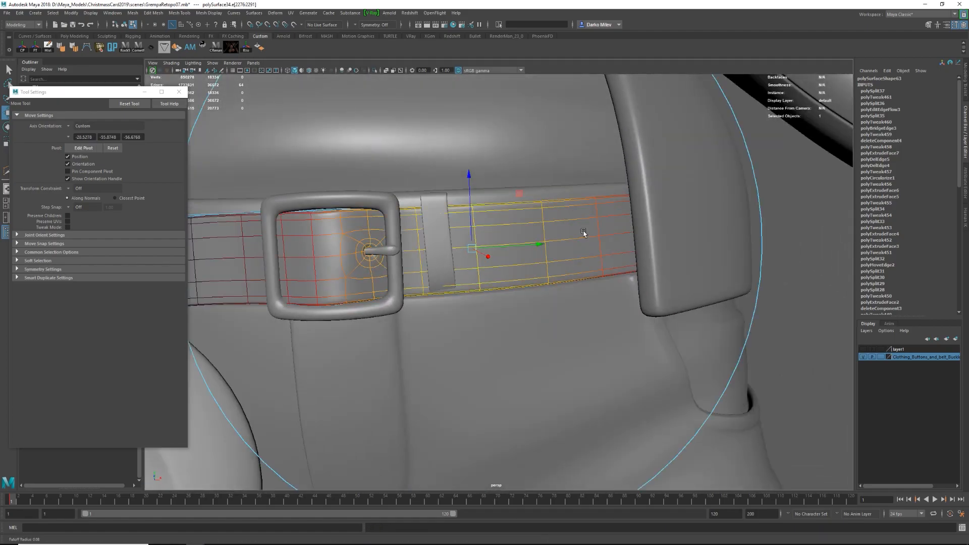
Move the lower vertices of the belt loop beside the buckle to fit it to the strap.
{"action": "key", "text": "F8"}
{"action": "left_click", "coordinate": [439, 247]}
{"action": "key", "text": "F9"}
{"action": "left_click_drag", "start_coordinate": [415, 281], "coordinate": [469, 303]}
{"action": "left_click_drag", "start_coordinate": [446, 272], "coordinate": [462, 255], "text": "alt"}
{"action": "left_click_drag", "start_coordinate": [462, 255], "coordinate": [473, 147], "text": "alt"}
{"action": "key", "text": "F8"}
{"action": "left_click", "coordinate": [545, 237]}
{"action": "right_click_drag", "start_coordinate": [535, 247], "coordinate": [444, 283], "text": "alt"}
{"action": "left_click", "coordinate": [445, 304]}
{"action": "left_click_drag", "start_coordinate": [445, 304], "coordinate": [510, 368], "text": "alt"}
{"action": "mouse_move", "coordinate": [505, 284]}
{"action": "left_mouse_down", "text": "alt"}
{"action": "mouse_move", "coordinate": [519, 281]}
{"action": "mouse_move", "coordinate": [502, 270]}
{"action": "left_mouse_up", "text": "alt"}
Select the loose button in front of the trousers and reposition and rotate it.
{"action": "left_click", "coordinate": [456, 344]}
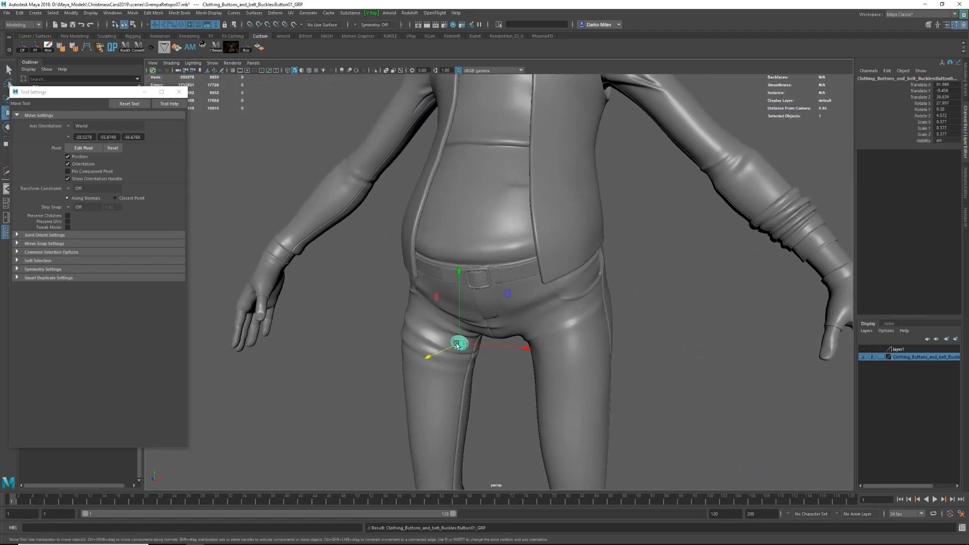
{"action": "left_click_drag", "start_coordinate": [539, 210], "coordinate": [606, 217], "text": "alt"}
{"action": "left_click_drag", "start_coordinate": [613, 227], "coordinate": [497, 202]}
{"action": "left_click_drag", "start_coordinate": [566, 197], "coordinate": [540, 174]}
{"action": "key", "text": "e"}
{"action": "mouse_move", "coordinate": [546, 172]}
{"action": "left_mouse_down"}
{"action": "mouse_move", "coordinate": [567, 123]}
{"action": "mouse_move", "coordinate": [574, 168]}
{"action": "mouse_move", "coordinate": [550, 174]}
{"action": "left_mouse_up"}
{"action": "key", "text": "w"}
Isolate the belt mesh and turn off soft selection for editing the end of the strap.
{"action": "left_click", "coordinate": [547, 270]}
{"action": "left_click", "coordinate": [515, 277]}
{"action": "key", "text": "f"}
{"action": "left_click_drag", "start_coordinate": [502, 303], "coordinate": [486, 166], "text": "alt"}
{"action": "key", "text": "ctrl+1"}
{"action": "right_click_drag", "start_coordinate": [487, 164], "coordinate": [487, 140]}
{"action": "left_click", "coordinate": [486, 141]}
{"action": "key", "text": "f"}
{"action": "left_click_drag", "start_coordinate": [485, 151], "coordinate": [472, 288], "text": "alt"}
{"action": "right_click_drag", "start_coordinate": [471, 287], "coordinate": [567, 309], "text": "alt"}
{"action": "left_click_drag", "start_coordinate": [567, 310], "coordinate": [497, 298], "text": "alt"}
{"action": "key", "text": "b"}
{"action": "right_click_drag", "start_coordinate": [509, 273], "coordinate": [480, 272]}
{"action": "left_click", "coordinate": [507, 286]}
{"action": "left_click_drag", "start_coordinate": [506, 286], "coordinate": [538, 260], "text": "alt"}
Shape the strap's end by moving its corner vertices with the pivot aligned to the strap's lengthwise edge.
{"action": "key", "text": "w"}
{"action": "key", "text": "e"}
{"action": "key", "text": "w"}
{"action": "key", "text": "e"}
{"action": "key", "text": "w"}
{"action": "key", "text": "e"}
{"action": "key", "text": "w"}
{"action": "key", "text": "d"}
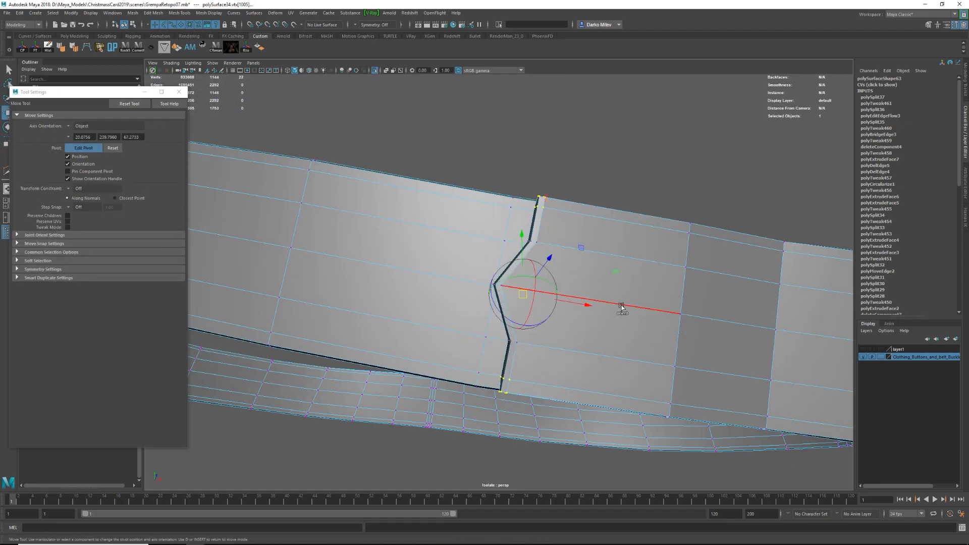
{"action": "left_click_drag", "start_coordinate": [538, 208], "coordinate": [538, 207]}
{"action": "left_click_drag", "start_coordinate": [538, 207], "coordinate": [510, 353], "text": "alt"}
{"action": "left_click", "coordinate": [633, 281]}
{"action": "left_click_drag", "start_coordinate": [632, 281], "coordinate": [623, 300], "text": "alt"}
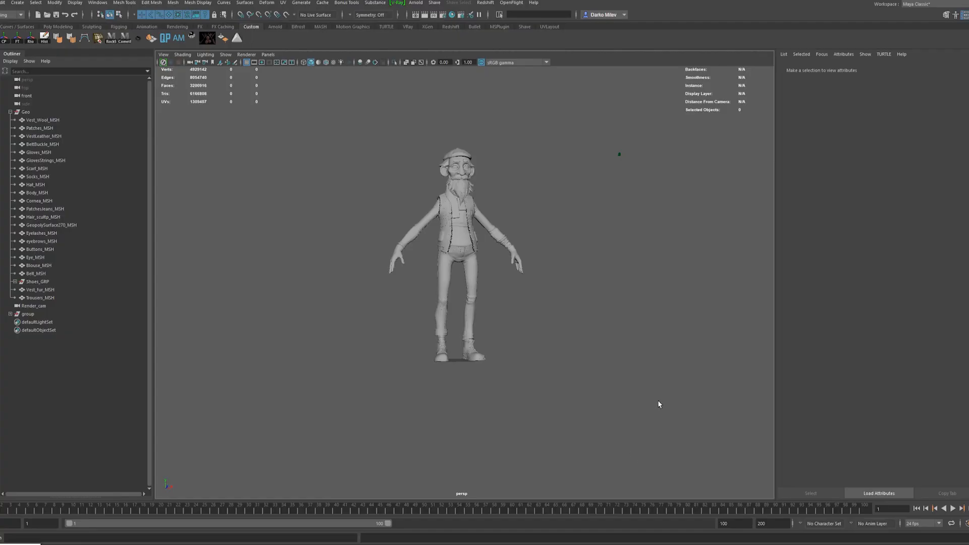
Scale the ground plane under the finished character to form the studio floor.
{"action": "left_click_drag", "start_coordinate": [658, 400], "coordinate": [693, 352], "text": "alt"}
{"action": "right_click_drag", "start_coordinate": [567, 221], "coordinate": [534, 209], "text": "shift"}
{"action": "key", "text": "r"}
{"action": "left_click_drag", "start_coordinate": [457, 368], "coordinate": [840, 357]}
{"action": "right_click_drag", "start_coordinate": [606, 356], "coordinate": [414, 356], "text": "alt"}
{"action": "left_click_drag", "start_coordinate": [353, 353], "coordinate": [457, 376], "text": "alt"}
{"action": "middle_click_drag", "start_coordinate": [457, 376], "coordinate": [522, 353], "text": "alt"}
Extrude the floor plane's rear edge backward and upward to start a curved studio backdrop.
{"action": "key", "text": "w"}
{"action": "left_click_drag", "start_coordinate": [383, 288], "coordinate": [365, 234]}
{"action": "right_click_drag", "start_coordinate": [364, 234], "coordinate": [365, 214]}
{"action": "left_click_drag", "start_coordinate": [367, 246], "coordinate": [381, 187]}
{"action": "left_click_drag", "start_coordinate": [389, 214], "coordinate": [382, 218]}
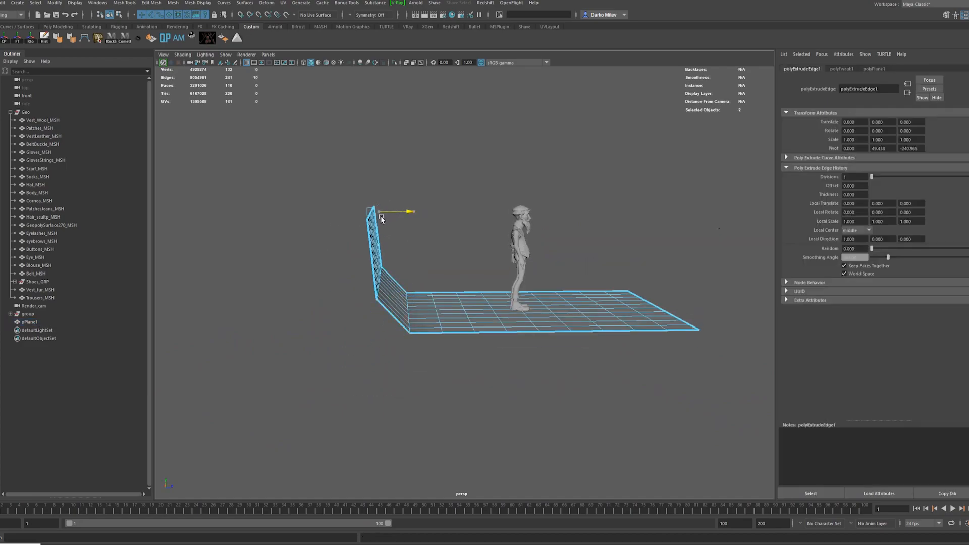
Extend the backdrop's wall upward and reposition the floor's front edge.
{"action": "left_click_drag", "start_coordinate": [370, 64], "coordinate": [323, 95], "text": "alt"}
{"action": "right_click_drag", "start_coordinate": [454, 151], "coordinate": [398, 151], "text": "alt"}
{"action": "left_click_drag", "start_coordinate": [407, 118], "coordinate": [407, 68], "text": "shift"}
{"action": "right_click_drag", "start_coordinate": [444, 152], "coordinate": [469, 129]}
{"action": "left_click_drag", "start_coordinate": [565, 272], "coordinate": [641, 283], "text": "alt"}
{"action": "right_click_drag", "start_coordinate": [580, 303], "coordinate": [581, 280]}
{"action": "left_click", "coordinate": [590, 280]}
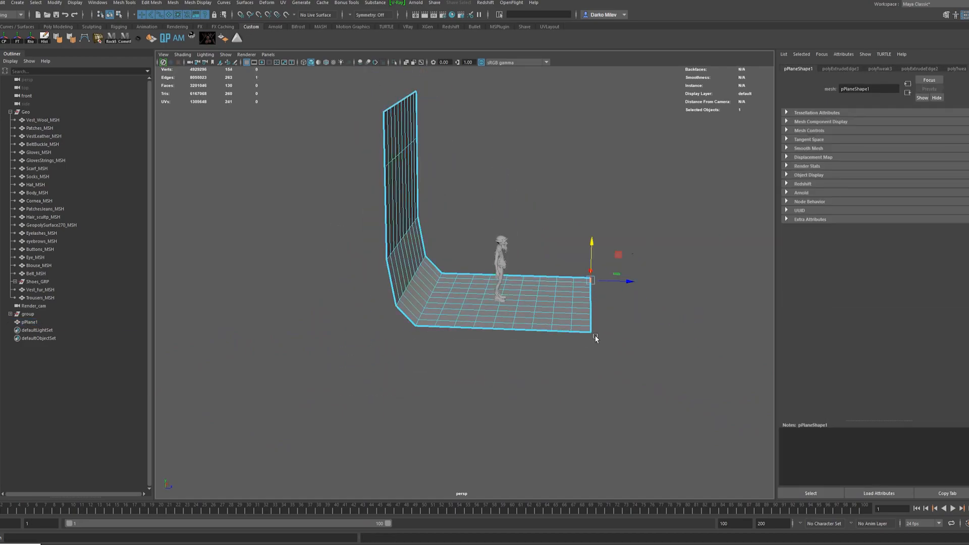
{"action": "left_click_drag", "start_coordinate": [684, 308], "coordinate": [708, 308], "text": "shift"}
Delete surplus edge loops at the backdrop's bend and across its floor.
{"action": "left_click_drag", "start_coordinate": [450, 235], "coordinate": [424, 276], "text": "alt"}
{"action": "double_click", "coordinate": [453, 256]}
{"action": "key", "text": "ctrl+Delete"}
{"action": "right_click_drag", "start_coordinate": [424, 277], "coordinate": [487, 288], "text": "alt"}
{"action": "double_click", "coordinate": [492, 294]}
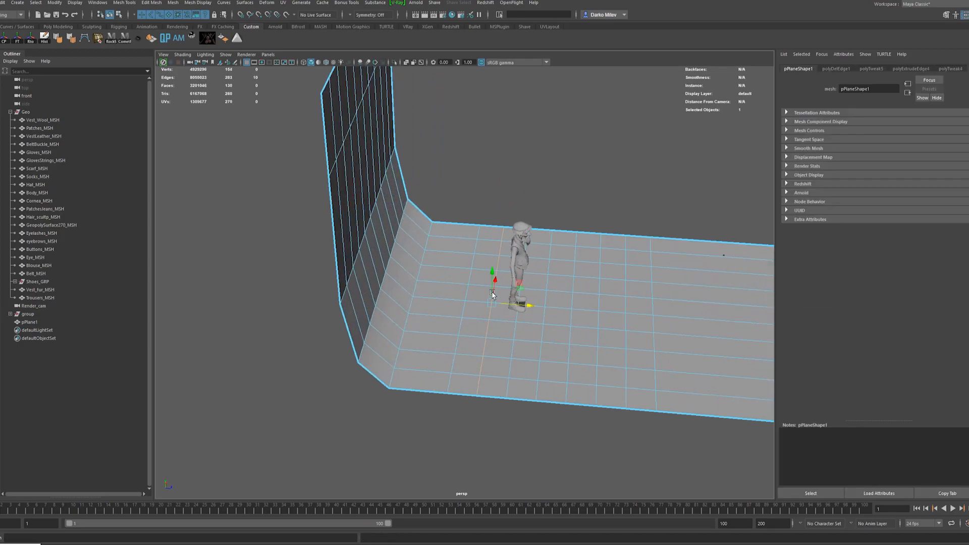
{"action": "double_click", "coordinate": [597, 323], "text": "shift"}
{"action": "key", "text": "ctrl+Delete"}
{"action": "middle_click_drag", "start_coordinate": [630, 336], "coordinate": [575, 330], "text": "alt"}
{"action": "double_click", "coordinate": [599, 324]}
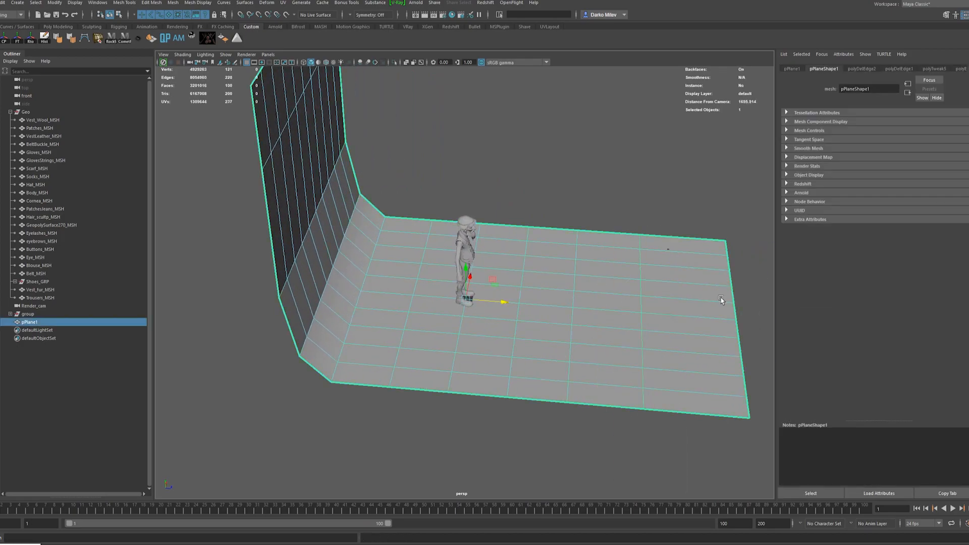
Scale the backdrop plane wider so that it extends well past both sides of the character.
{"action": "left_click_drag", "start_coordinate": [746, 327], "coordinate": [709, 323]}
{"action": "right_click_drag", "start_coordinate": [656, 313], "coordinate": [681, 290]}
{"action": "left_click_drag", "start_coordinate": [538, 305], "coordinate": [404, 316], "text": "alt"}
{"action": "key", "text": "r"}
{"action": "left_click_drag", "start_coordinate": [502, 297], "coordinate": [560, 299]}
{"action": "left_click", "coordinate": [474, 403]}
{"action": "left_click", "coordinate": [403, 354]}
{"action": "mouse_move", "coordinate": [364, 349]}
{"action": "left_mouse_down", "text": "alt"}
{"action": "mouse_move", "coordinate": [533, 300]}
{"action": "mouse_move", "coordinate": [373, 337]}
{"action": "left_mouse_up", "text": "alt"}
Smooth the backdrop mesh so the floor curves continuously into the wall.
{"action": "left_click", "coordinate": [486, 268]}
{"action": "left_click", "coordinate": [477, 303]}
{"action": "left_click_drag", "start_coordinate": [489, 282], "coordinate": [529, 278]}
{"action": "left_click_drag", "start_coordinate": [466, 294], "coordinate": [606, 252]}
{"action": "left_click_drag", "start_coordinate": [570, 313], "coordinate": [525, 264], "text": "alt"}
{"action": "left_click", "coordinate": [562, 217]}
{"action": "right_click_drag", "start_coordinate": [434, 282], "coordinate": [510, 277], "text": "alt"}
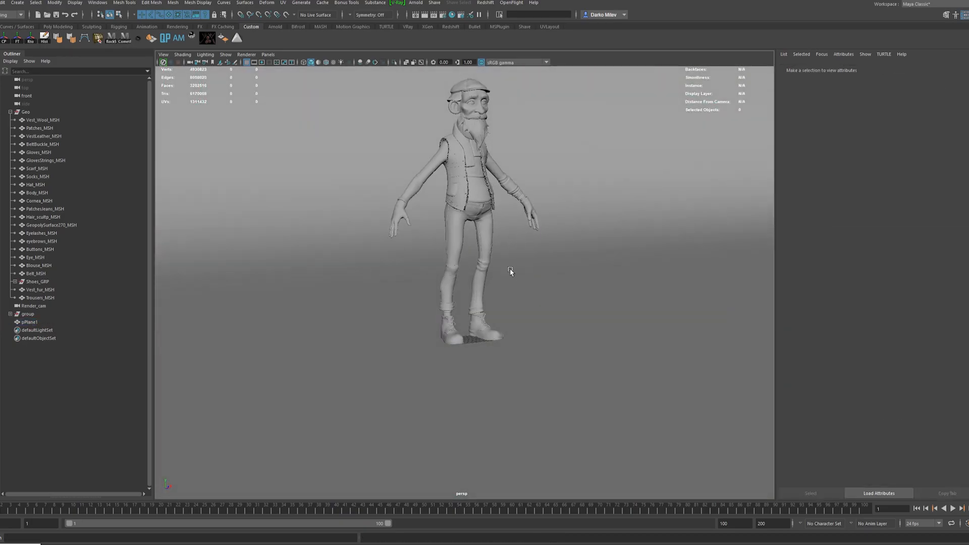
{"action": "left_click_drag", "start_coordinate": [510, 277], "coordinate": [492, 316], "text": "alt"}
Collapse and select the Geo group and key its Y rotation at 0.
{"action": "left_click", "coordinate": [11, 112]}
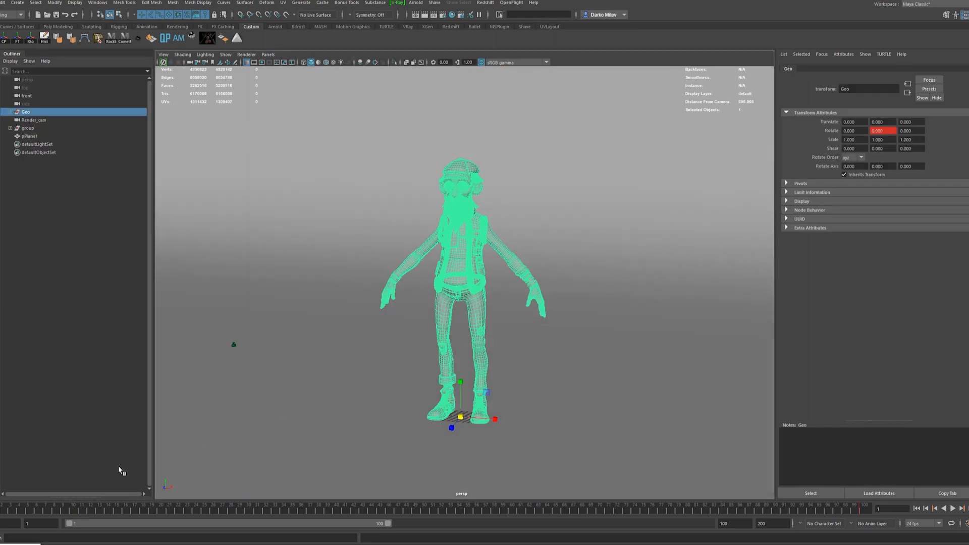
{"action": "left_click_drag", "start_coordinate": [253, 354], "coordinate": [510, 333], "text": "alt"}
{"action": "left_click", "coordinate": [546, 283]}
{"action": "right_click_drag", "start_coordinate": [424, 242], "coordinate": [484, 243], "text": "alt"}
{"action": "left_click_drag", "start_coordinate": [444, 283], "coordinate": [482, 290], "text": "alt"}
{"action": "key", "text": "f"}
{"action": "left_click", "coordinate": [514, 282]}
{"action": "key", "text": "f"}
Assign a new Redshift Material to the backdrop plane.
{"action": "left_click", "coordinate": [535, 333]}
{"action": "left_click_drag", "start_coordinate": [524, 323], "coordinate": [536, 288], "text": "alt"}
{"action": "right_click_drag", "start_coordinate": [344, 171], "coordinate": [299, 174], "text": "alt"}
{"action": "left_click_drag", "start_coordinate": [517, 323], "coordinate": [593, 305], "text": "alt"}
{"action": "left_click", "coordinate": [575, 287]}
{"action": "right_click_drag", "start_coordinate": [575, 287], "coordinate": [574, 494]}
{"action": "left_click", "coordinate": [352, 264]}
{"action": "left_click", "coordinate": [399, 259]}
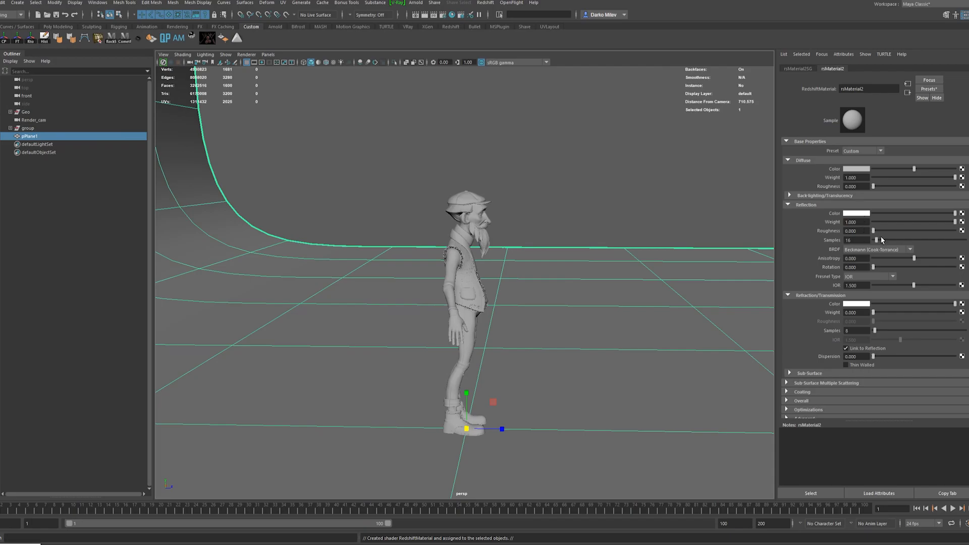
Check the backdrop from several sides, and inspect the framing and camera attributes through Render_cam.
{"action": "left_click_drag", "start_coordinate": [621, 226], "coordinate": [498, 229], "text": "alt"}
{"action": "right_click_drag", "start_coordinate": [497, 229], "coordinate": [447, 237], "text": "alt"}
{"action": "key", "text": "w"}
{"action": "left_click_drag", "start_coordinate": [429, 320], "coordinate": [499, 320]}
{"action": "left_click_drag", "start_coordinate": [444, 262], "coordinate": [477, 262], "text": "alt"}
{"action": "right_click_drag", "start_coordinate": [477, 262], "coordinate": [497, 260], "text": "alt"}
{"action": "left_click", "coordinate": [341, 134]}
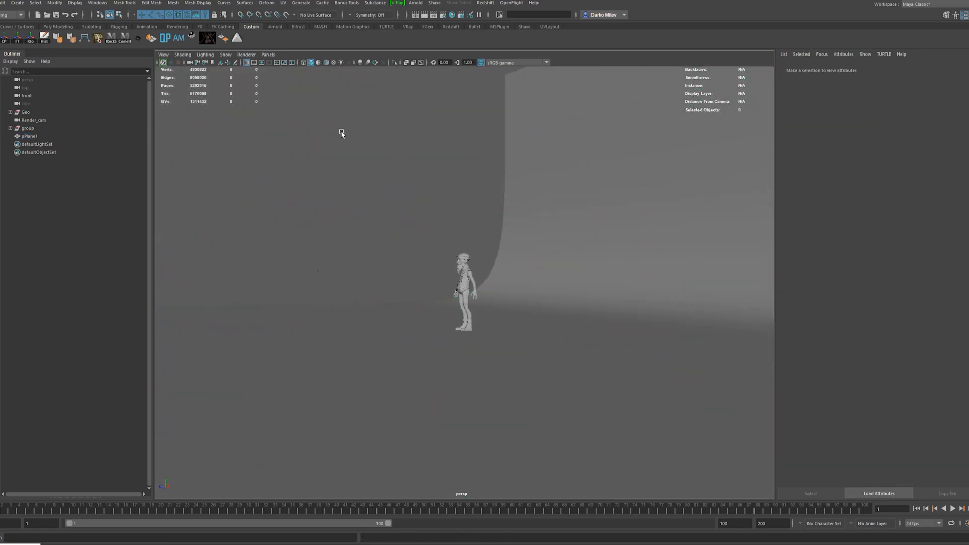
{"action": "left_click", "coordinate": [364, 63]}
{"action": "left_click", "coordinate": [163, 55]}
{"action": "left_click", "coordinate": [177, 62]}
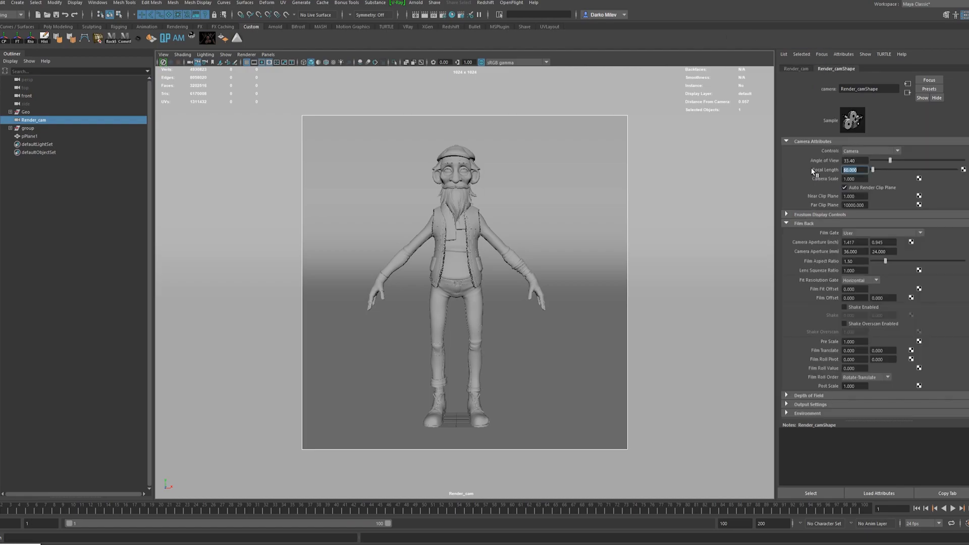
{"action": "key", "text": "alt+v"}
{"action": "left_click", "coordinate": [380, 72]}
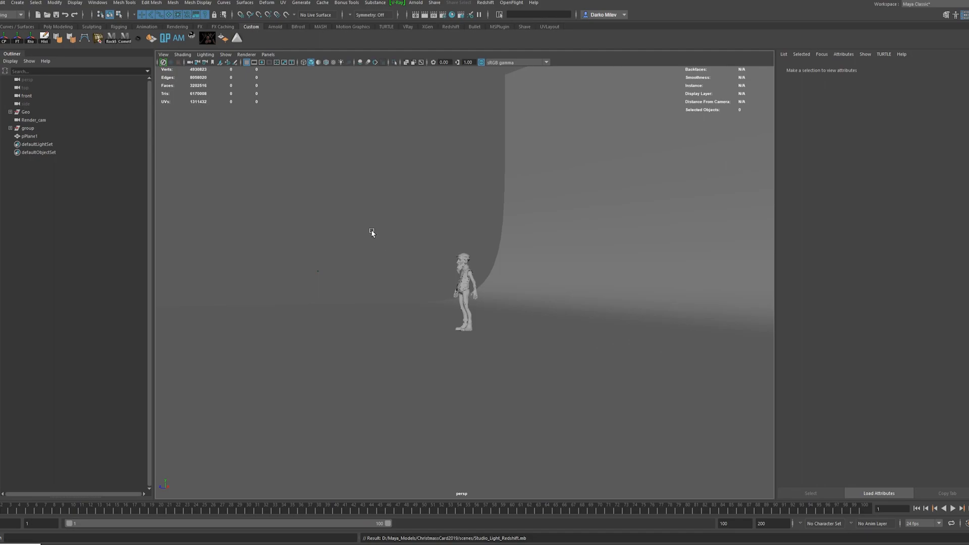
Create a Redshift physical area light, move it away from the character and rotate it.
{"action": "left_click_drag", "start_coordinate": [371, 233], "coordinate": [475, 233], "text": "alt"}
{"action": "left_click", "coordinate": [590, 66]}
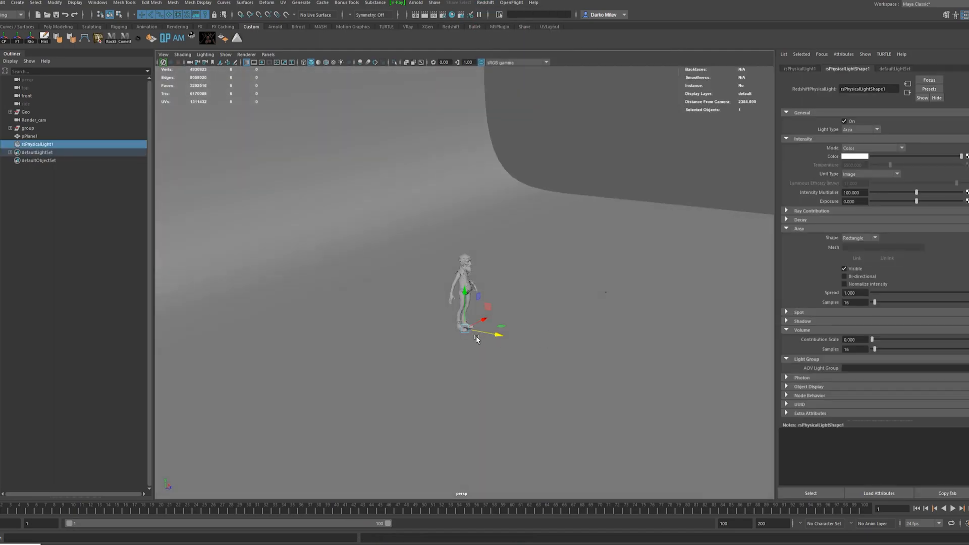
{"action": "left_click_drag", "start_coordinate": [458, 334], "coordinate": [501, 301], "text": "alt"}
{"action": "left_click_drag", "start_coordinate": [594, 244], "coordinate": [489, 254], "text": "alt"}
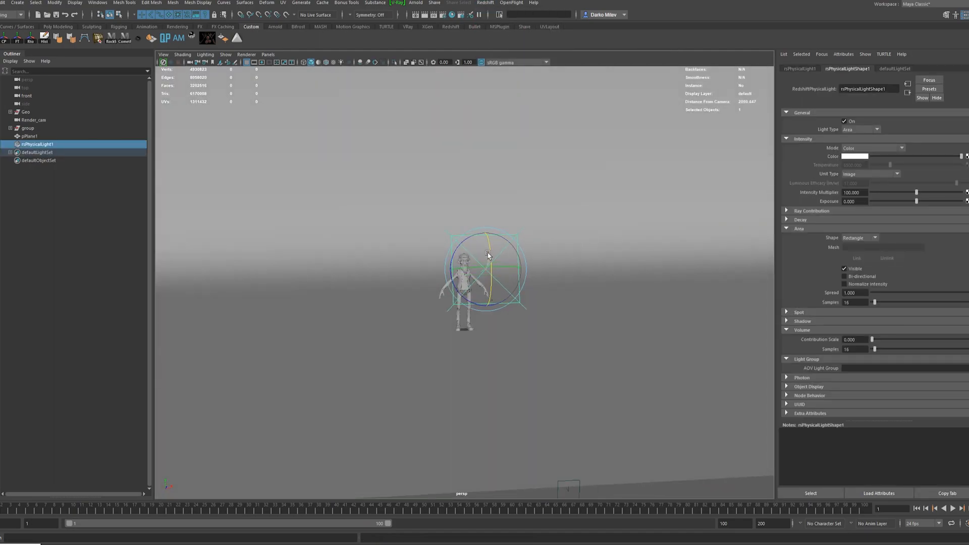
Look through the area light to aim it at the character, and return to the Render_cam view.
{"action": "left_click", "coordinate": [268, 54]}
{"action": "left_click", "coordinate": [288, 88]}
{"action": "scroll", "coordinate": [608, 441], "scroll_direction": "up", "scroll_amount": 8}
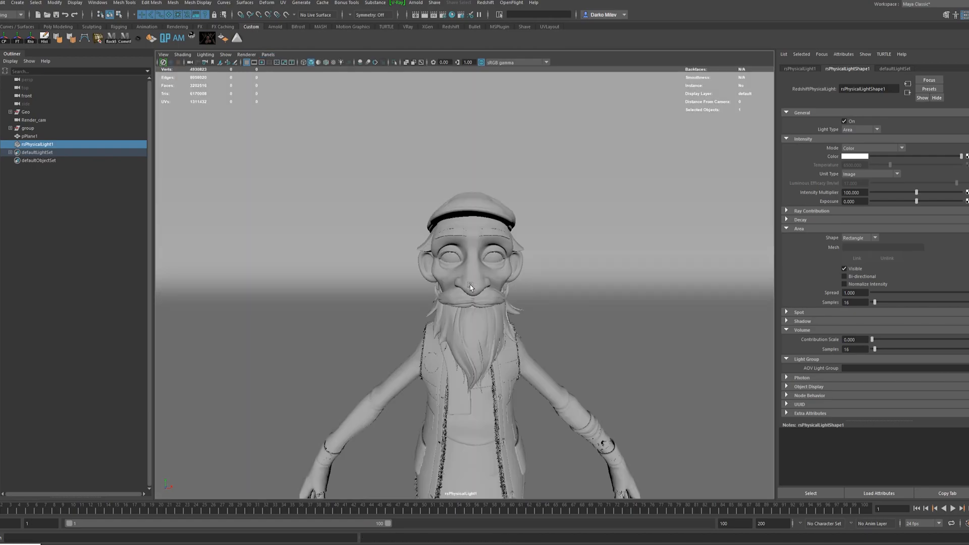
{"action": "left_click_drag", "start_coordinate": [608, 441], "coordinate": [662, 462], "text": "alt"}
{"action": "scroll", "coordinate": [416, 303], "scroll_direction": "down", "scroll_amount": 5}
{"action": "scroll", "coordinate": [437, 275], "scroll_direction": "up", "scroll_amount": 2}
{"action": "left_click_drag", "start_coordinate": [437, 275], "coordinate": [409, 262], "text": "alt"}
{"action": "left_click", "coordinate": [368, 63]}
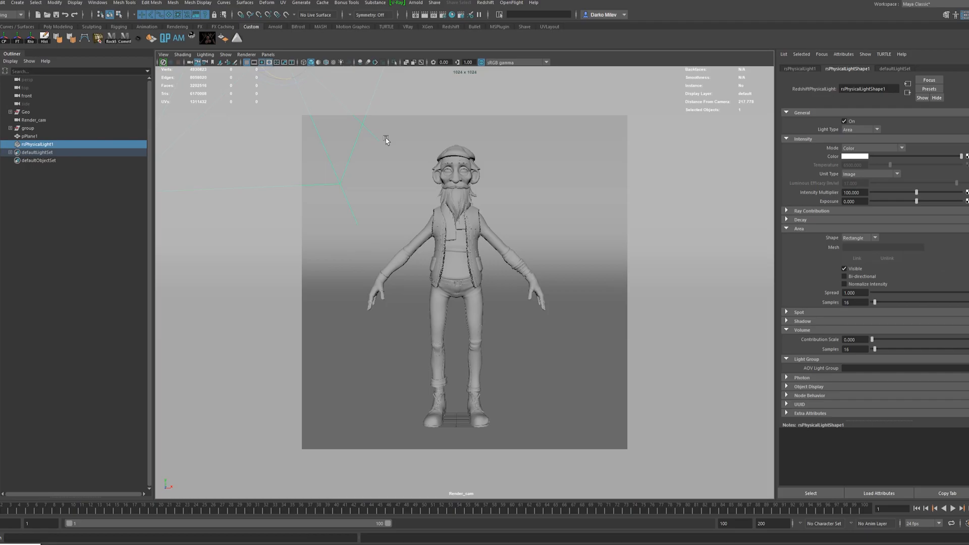
Set the renderer to Redshift in the Render Settings and show its output options.
{"action": "left_click", "coordinate": [443, 15]}
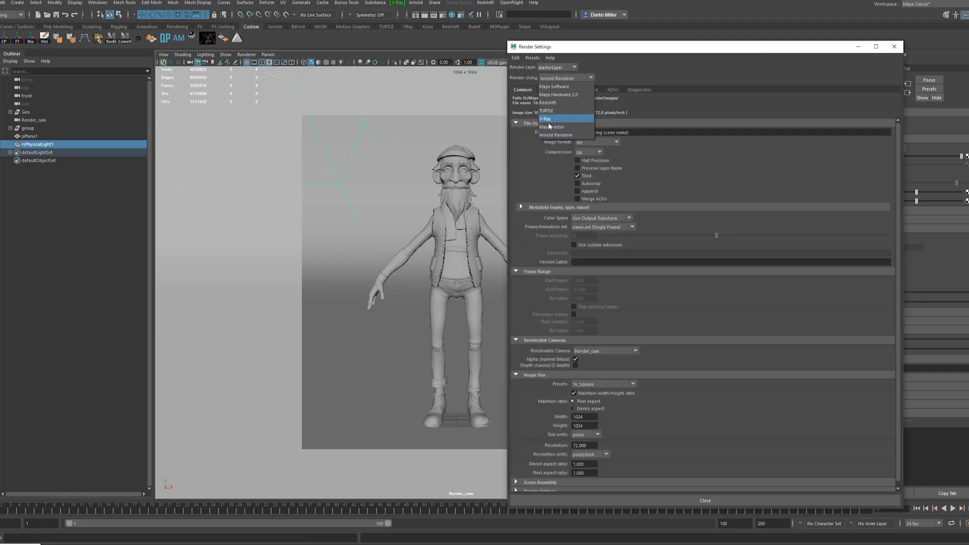
{"action": "left_click_drag", "start_coordinate": [571, 51], "coordinate": [378, 23]}
{"action": "left_click", "coordinate": [354, 60]}
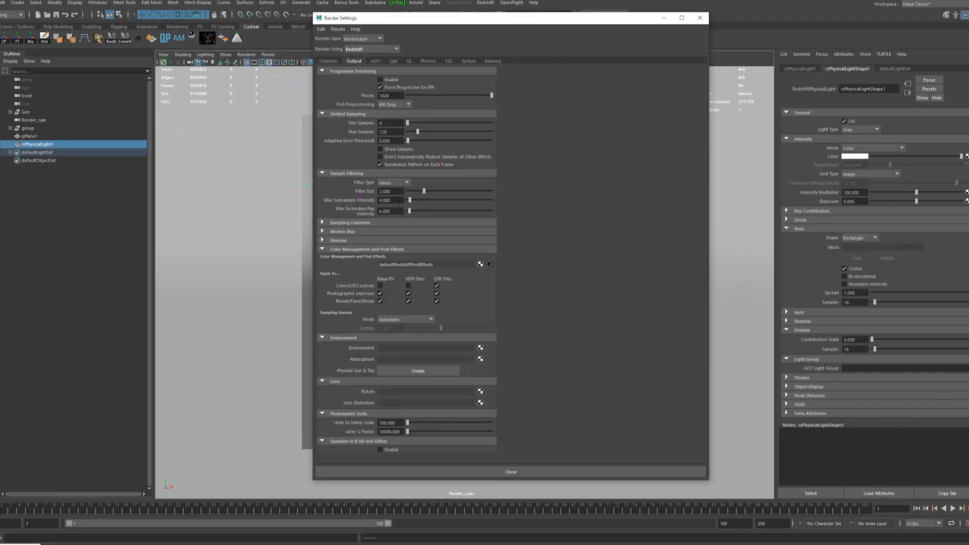
Set Redshift's max samples to 64 and adaptive error threshold to 0.010, with Brute Force and Irradiance Point Cloud GI at 256 rays.
{"action": "left_click", "coordinate": [328, 61]}
{"action": "left_click", "coordinate": [386, 248]}
{"action": "left_click", "coordinate": [370, 39]}
{"action": "left_click", "coordinate": [355, 61]}
{"action": "key", "text": "BackSpace"}
{"action": "key", "text": "BackSpace"}
{"action": "type", "text": "1"}
{"action": "key", "text": "Return"}
{"action": "left_click_drag", "start_coordinate": [395, 133], "coordinate": [332, 134]}
{"action": "type", "text": "64"}
{"action": "key", "text": "Return"}
{"action": "left_click", "coordinate": [409, 61]}
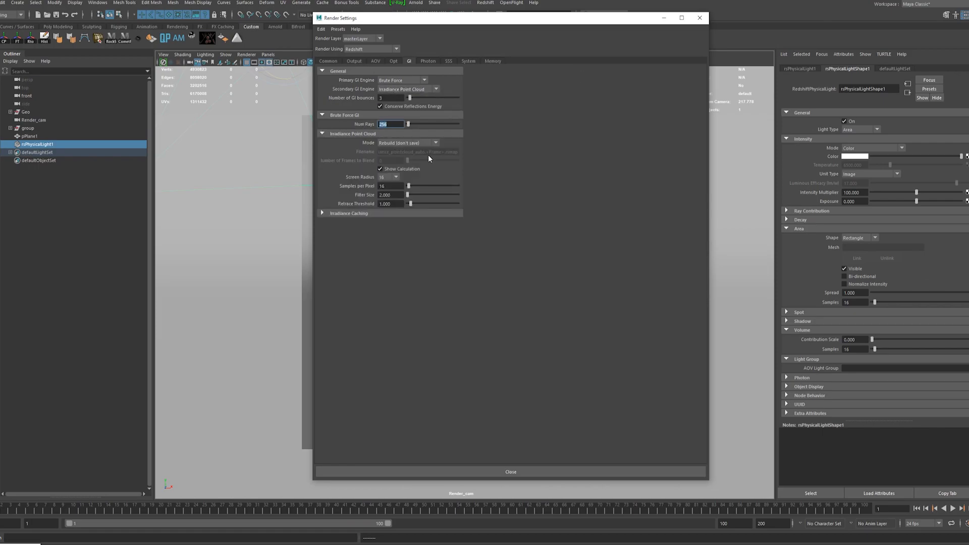
{"action": "left_click", "coordinate": [354, 60]}
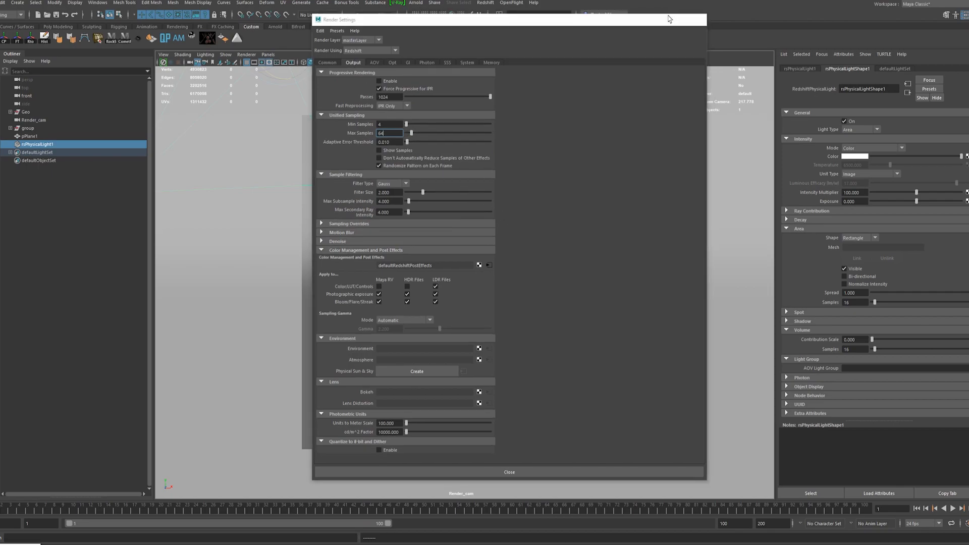
Start an interactive Redshift render from Render_cam, set the area light's intensity multiplier to 10 and return the viewport to perspective.
{"action": "left_click", "coordinate": [669, 19]}
{"action": "left_click", "coordinate": [507, 17]}
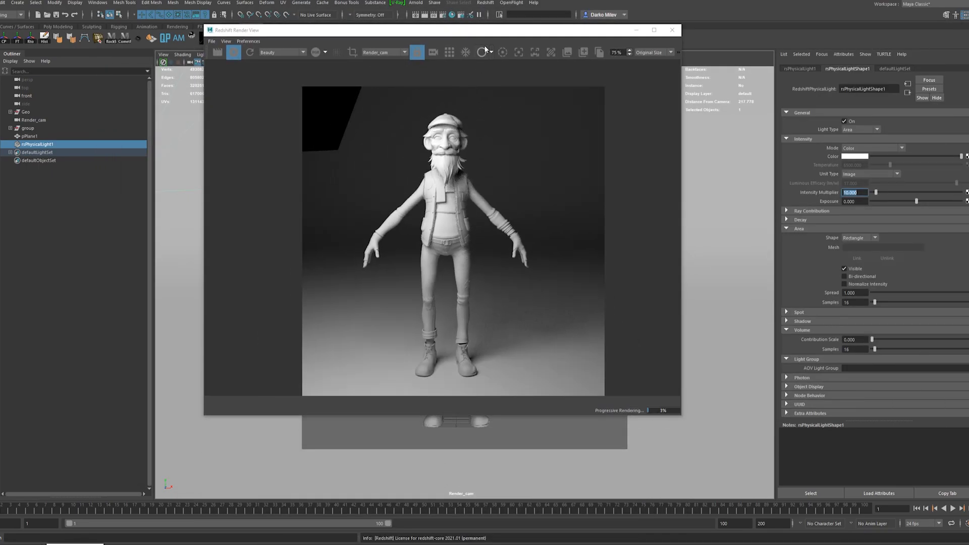
{"action": "left_click_drag", "start_coordinate": [404, 29], "coordinate": [693, 22]}
{"action": "left_click", "coordinate": [268, 54]}
{"action": "left_click", "coordinate": [356, 71]}
Set the Move tool to object axes and shift the area light farther from the character along its own axis.
{"action": "left_click_drag", "start_coordinate": [415, 256], "coordinate": [376, 248], "text": "alt"}
{"action": "key", "text": "w"}
{"action": "left_click", "coordinate": [404, 229]}
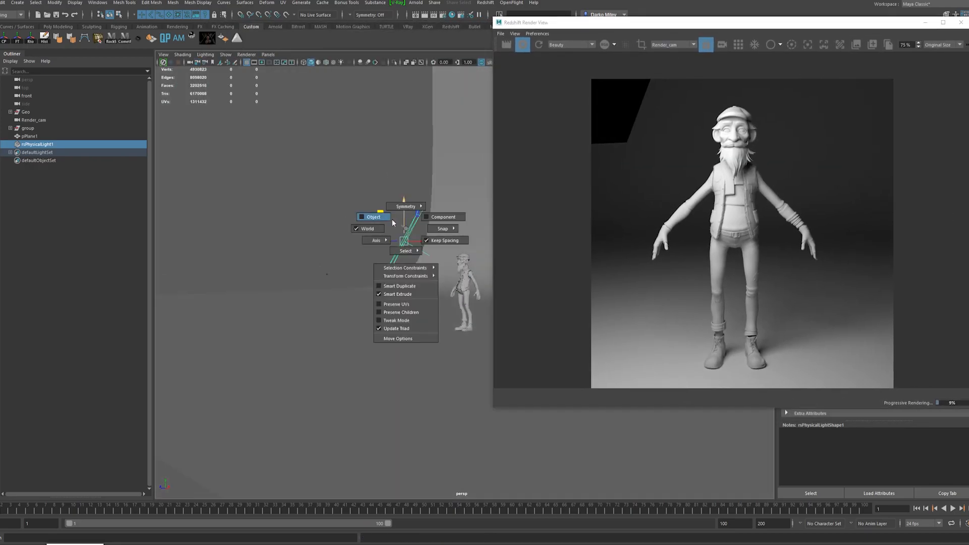
{"action": "left_click_drag", "start_coordinate": [424, 214], "coordinate": [426, 198]}
{"action": "left_click_drag", "start_coordinate": [383, 283], "coordinate": [303, 282], "text": "alt"}
{"action": "left_click_drag", "start_coordinate": [426, 196], "coordinate": [359, 208]}
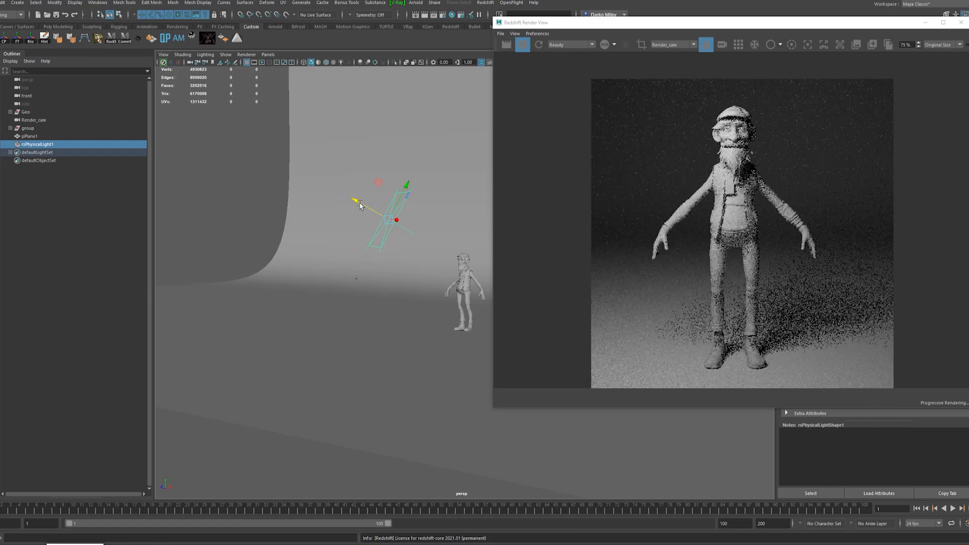
Inspect the rendered character up close and nudge the area light slightly back toward him along its own axis.
{"action": "scroll", "coordinate": [760, 135], "scroll_direction": "up", "scroll_amount": 5}
{"action": "scroll", "coordinate": [686, 162], "scroll_direction": "down", "scroll_amount": 4}
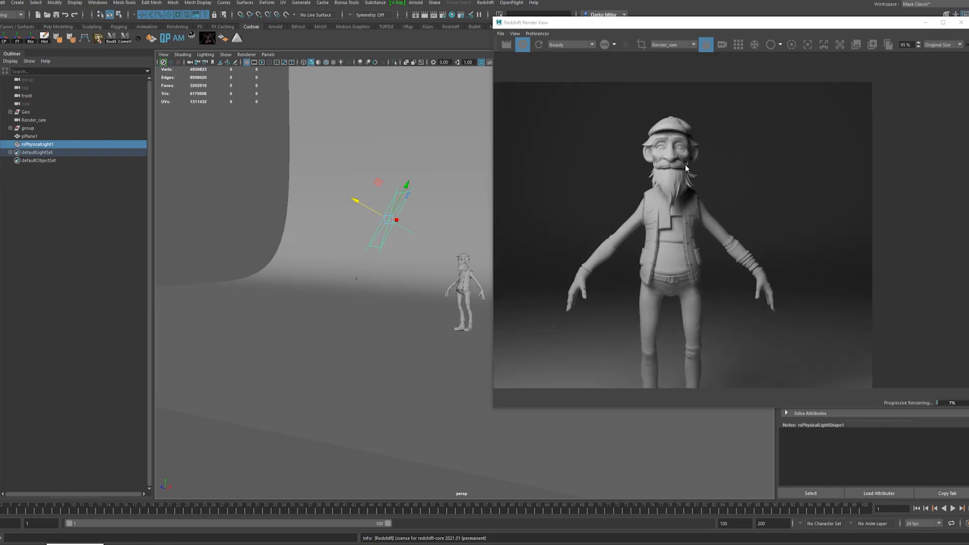
{"action": "scroll", "coordinate": [705, 239], "scroll_direction": "down", "scroll_amount": 4}
{"action": "scroll", "coordinate": [698, 314], "scroll_direction": "up", "scroll_amount": 3}
{"action": "scroll", "coordinate": [690, 126], "scroll_direction": "up", "scroll_amount": 8}
{"action": "scroll", "coordinate": [704, 129], "scroll_direction": "down", "scroll_amount": 8}
{"action": "left_click_drag", "start_coordinate": [356, 201], "coordinate": [363, 204]}
{"action": "scroll", "coordinate": [699, 162], "scroll_direction": "down", "scroll_amount": 2}
{"action": "scroll", "coordinate": [694, 108], "scroll_direction": "up", "scroll_amount": 7}
{"action": "scroll", "coordinate": [694, 107], "scroll_direction": "down", "scroll_amount": 7}
Rotate the area light to re-aim it at the character and rename it Key_Light.
{"action": "left_click_drag", "start_coordinate": [303, 240], "coordinate": [420, 233], "text": "alt"}
{"action": "mouse_move", "coordinate": [440, 223]}
{"action": "left_mouse_down"}
{"action": "mouse_move", "coordinate": [456, 229]}
{"action": "mouse_move", "coordinate": [439, 233]}
{"action": "mouse_move", "coordinate": [443, 223]}
{"action": "left_mouse_up"}
{"action": "key", "text": "e"}
{"action": "left_click_drag", "start_coordinate": [435, 268], "coordinate": [437, 317], "text": "alt"}
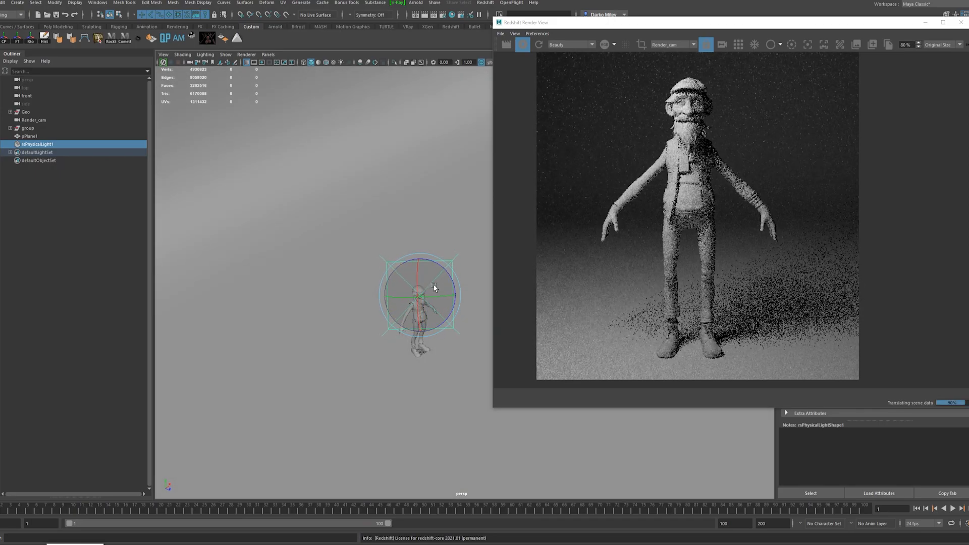
{"action": "scroll", "coordinate": [694, 77], "scroll_direction": "up", "scroll_amount": 3}
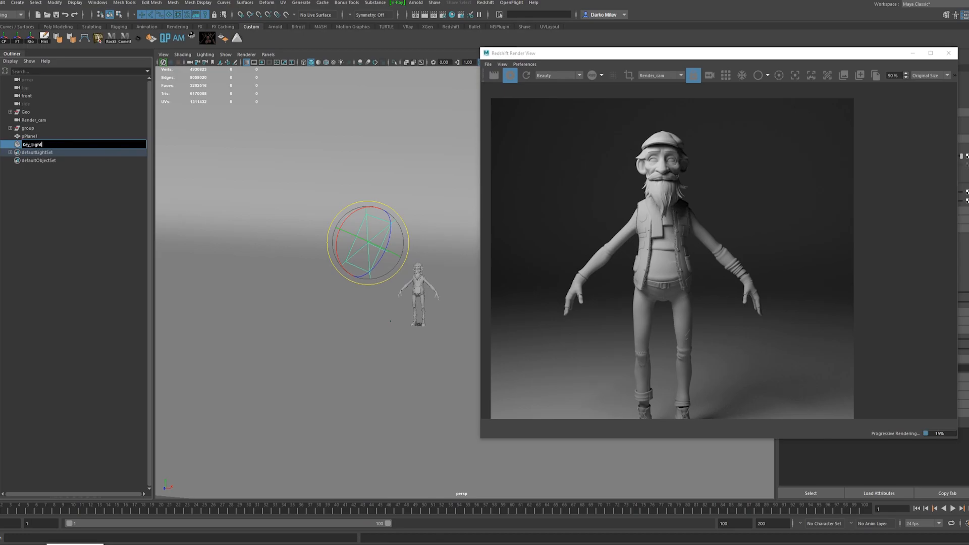
Duplicate Key_Light, move the copy to the character's other side and rotate it to face him.
{"action": "key", "text": "w"}
{"action": "key", "text": "ctrl+d"}
{"action": "left_click_drag", "start_coordinate": [347, 234], "coordinate": [398, 257]}
{"action": "left_click_drag", "start_coordinate": [399, 256], "coordinate": [318, 231], "text": "alt"}
{"action": "key", "text": "e"}
{"action": "left_click_drag", "start_coordinate": [338, 262], "coordinate": [364, 274], "text": "alt"}
{"action": "left_click_drag", "start_coordinate": [373, 257], "coordinate": [399, 248]}
{"action": "left_click_drag", "start_coordinate": [399, 249], "coordinate": [341, 275], "text": "alt"}
{"action": "scroll", "coordinate": [713, 259], "scroll_direction": "down", "scroll_amount": 3}
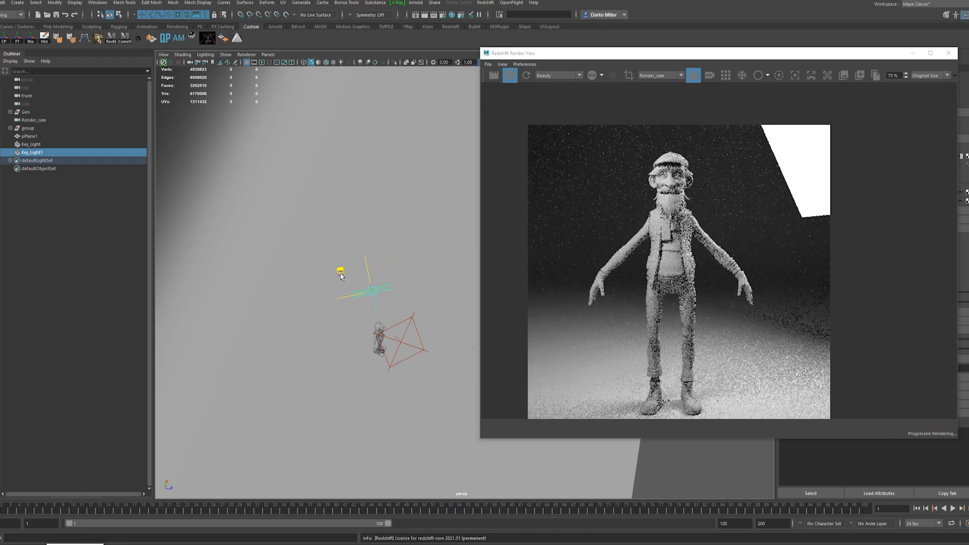
Turn off visibility of the duplicated light's area shape and inspect the character in the render.
{"action": "left_click_drag", "start_coordinate": [754, 52], "coordinate": [580, 29]}
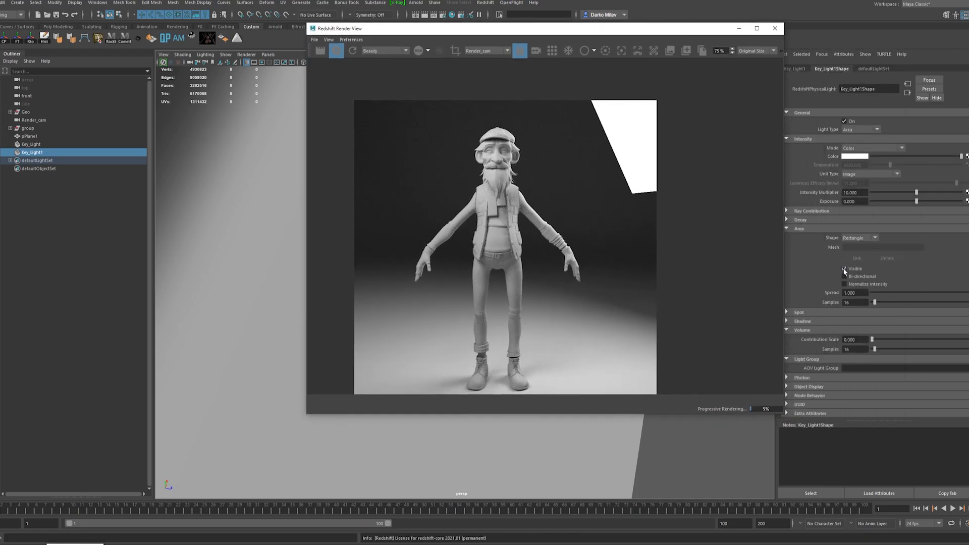
{"action": "scroll", "coordinate": [500, 146], "scroll_direction": "up", "scroll_amount": 8}
{"action": "scroll", "coordinate": [493, 133], "scroll_direction": "down", "scroll_amount": 8}
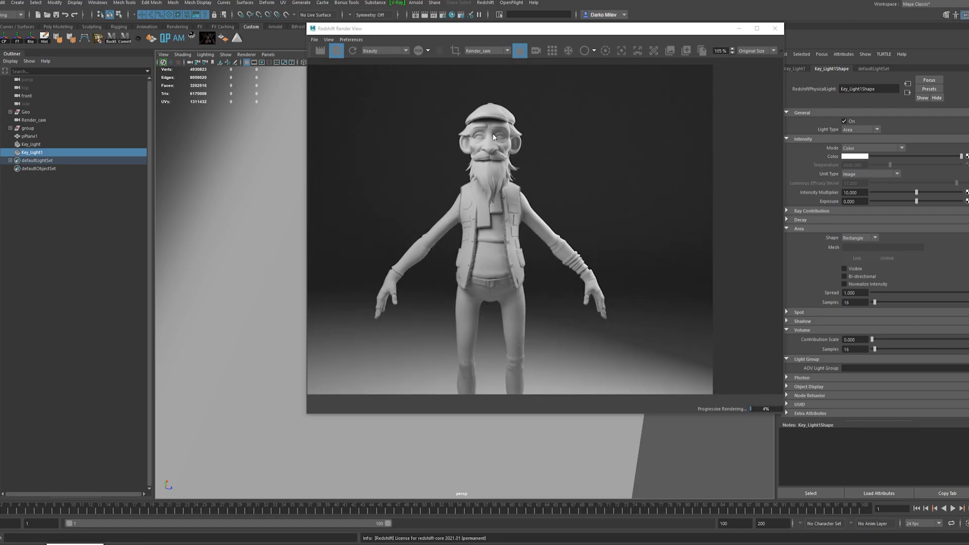
{"action": "scroll", "coordinate": [518, 297], "scroll_direction": "down", "scroll_amount": 1}
{"action": "scroll", "coordinate": [514, 242], "scroll_direction": "up", "scroll_amount": 3}
{"action": "scroll", "coordinate": [513, 283], "scroll_direction": "down", "scroll_amount": 2}
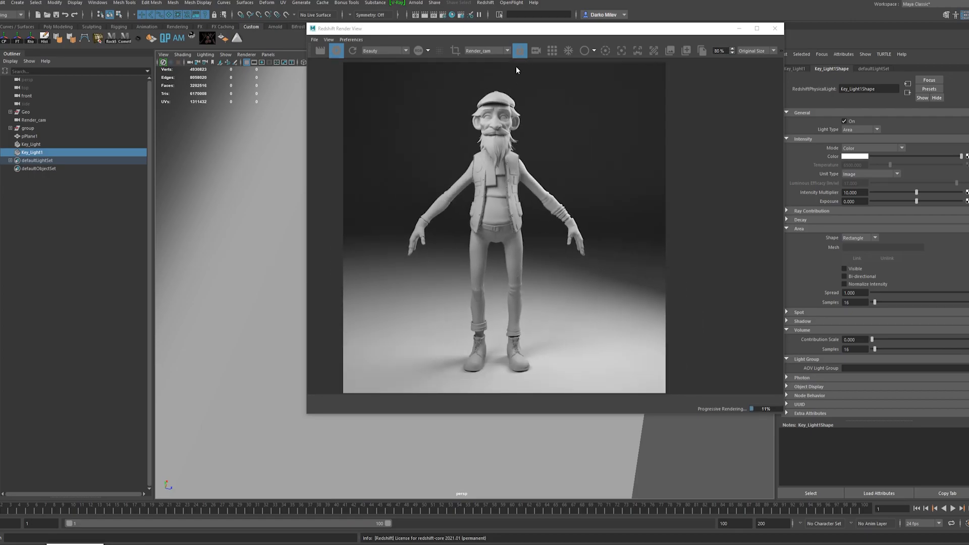
{"action": "left_click_drag", "start_coordinate": [565, 30], "coordinate": [532, 25]}
{"action": "left_click_drag", "start_coordinate": [598, 22], "coordinate": [712, 10]}
{"action": "left_click_drag", "start_coordinate": [274, 279], "coordinate": [299, 308], "text": "alt"}
{"action": "scroll", "coordinate": [597, 233], "scroll_direction": "up", "scroll_amount": 3}
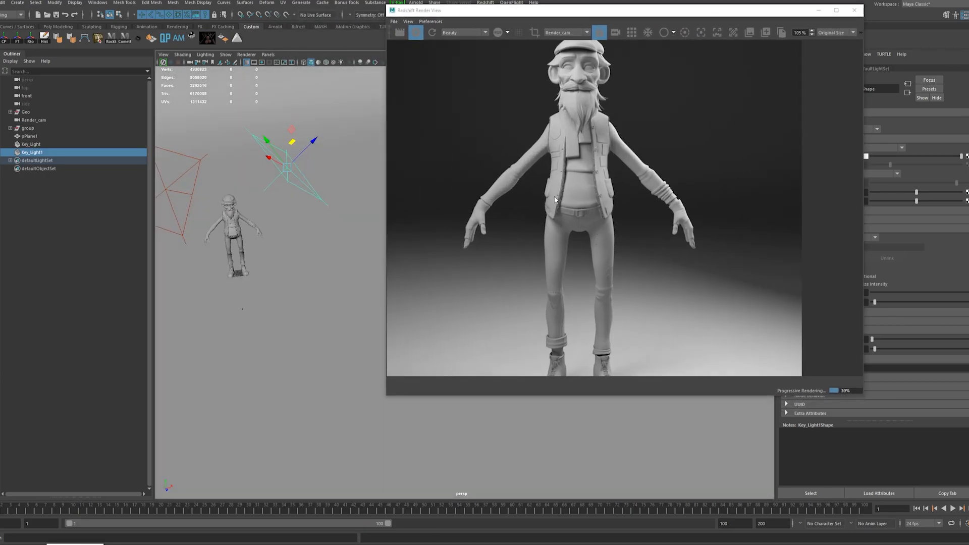
Duplicate Key_Light1, move the copy behind the character and rotate it toward his back.
{"action": "left_click_drag", "start_coordinate": [366, 222], "coordinate": [342, 246], "text": "alt"}
{"action": "key", "text": "ctrl+d"}
{"action": "mouse_move", "coordinate": [349, 179]}
{"action": "left_mouse_down"}
{"action": "mouse_move", "coordinate": [301, 199]}
{"action": "mouse_move", "coordinate": [343, 197]}
{"action": "left_mouse_up"}
{"action": "key", "text": "e"}
{"action": "left_click_drag", "start_coordinate": [296, 205], "coordinate": [178, 255], "text": "alt"}
{"action": "key", "text": "w"}
{"action": "left_click_drag", "start_coordinate": [353, 277], "coordinate": [340, 290]}
{"action": "left_click_drag", "start_coordinate": [339, 290], "coordinate": [268, 277], "text": "alt"}
Refine the rotation and position of Key_Light2 behind the character, checking its effect in the render.
{"action": "key", "text": "e"}
{"action": "left_click_drag", "start_coordinate": [201, 292], "coordinate": [268, 239]}
{"action": "key", "text": "w"}
{"action": "right_click_drag", "start_coordinate": [268, 239], "coordinate": [309, 290], "text": "alt"}
{"action": "left_click_drag", "start_coordinate": [309, 290], "coordinate": [292, 251], "text": "alt"}
{"action": "scroll", "coordinate": [633, 208], "scroll_direction": "down", "scroll_amount": 4}
{"action": "left_click_drag", "start_coordinate": [276, 205], "coordinate": [276, 202]}
{"action": "left_click_drag", "start_coordinate": [245, 246], "coordinate": [231, 255]}
{"action": "left_click_drag", "start_coordinate": [242, 293], "coordinate": [289, 264], "text": "alt"}
{"action": "key", "text": "e"}
{"action": "key", "text": "w"}
{"action": "scroll", "coordinate": [610, 203], "scroll_direction": "up", "scroll_amount": 3}
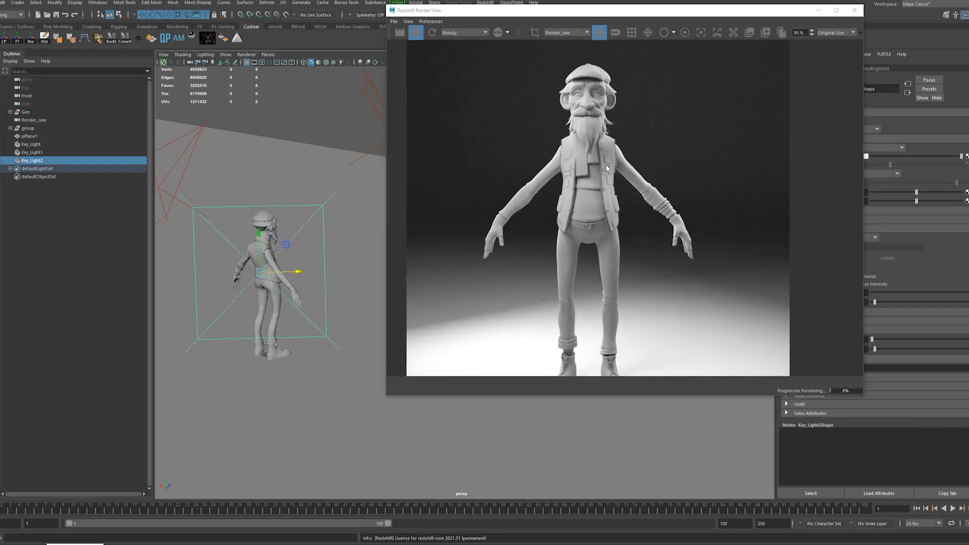
Set the intensity multiplier of Key_Light2 to 5.
{"action": "scroll", "coordinate": [597, 179], "scroll_direction": "down", "scroll_amount": 2}
{"action": "middle_click_drag", "start_coordinate": [597, 178], "coordinate": [620, 137]}
{"action": "left_click_drag", "start_coordinate": [773, 11], "coordinate": [723, 18]}
{"action": "left_click_drag", "start_coordinate": [861, 193], "coordinate": [817, 196]}
{"action": "type", "text": "5"}
{"action": "key", "text": "Return"}
{"action": "left_click_drag", "start_coordinate": [588, 18], "coordinate": [674, 18]}
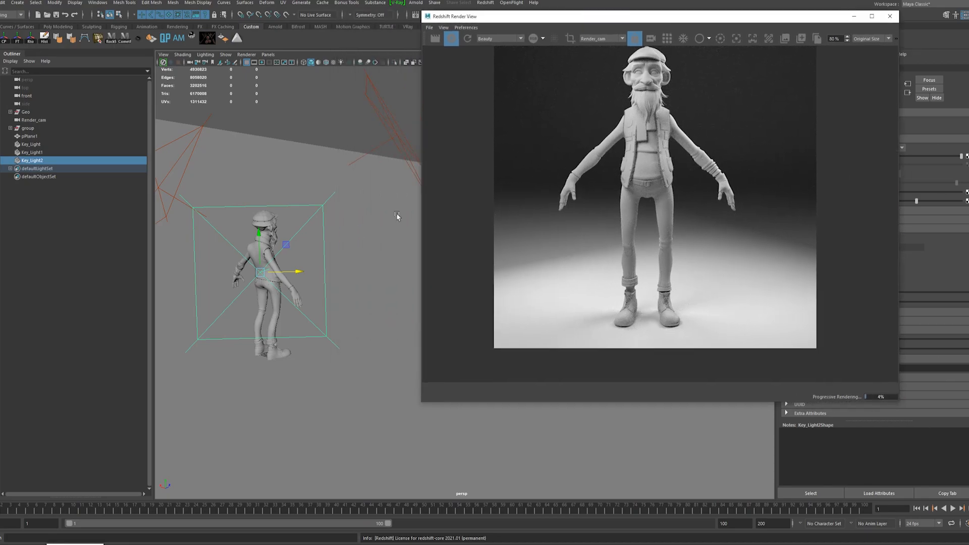
Set the intensity multiplier to 6 for Key_Light1 and to 12 for Key_Light.
{"action": "left_click_drag", "start_coordinate": [329, 219], "coordinate": [274, 184], "text": "alt"}
{"action": "left_click_drag", "start_coordinate": [580, 17], "coordinate": [510, 22]}
{"action": "left_click_drag", "start_coordinate": [862, 192], "coordinate": [803, 190]}
{"action": "type", "text": "6"}
{"action": "key", "text": "Return"}
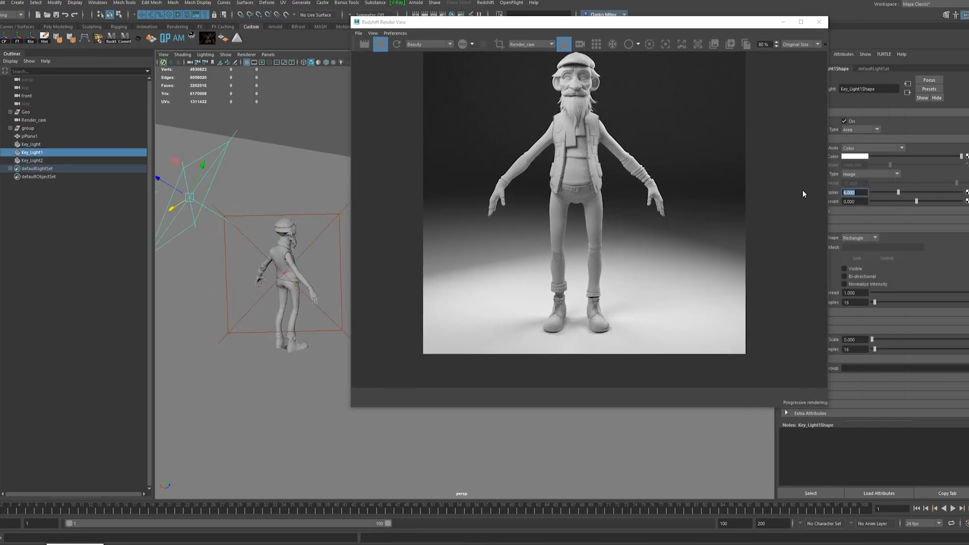
{"action": "middle_click_drag", "start_coordinate": [308, 234], "coordinate": [193, 267], "text": "alt"}
{"action": "type", "text": "11"}
{"action": "key", "text": "Return"}
{"action": "type", "text": "12"}
{"action": "key", "text": "Return"}
Rename Key_Light2 as Rim_Right and Key_Light1 as Rim_Left.
{"action": "left_click_drag", "start_coordinate": [599, 22], "coordinate": [657, 17]}
{"action": "left_click_drag", "start_coordinate": [386, 199], "coordinate": [222, 179], "text": "alt"}
{"action": "middle_click_drag", "start_coordinate": [373, 231], "coordinate": [289, 209], "text": "alt"}
{"action": "left_click", "coordinate": [270, 216]}
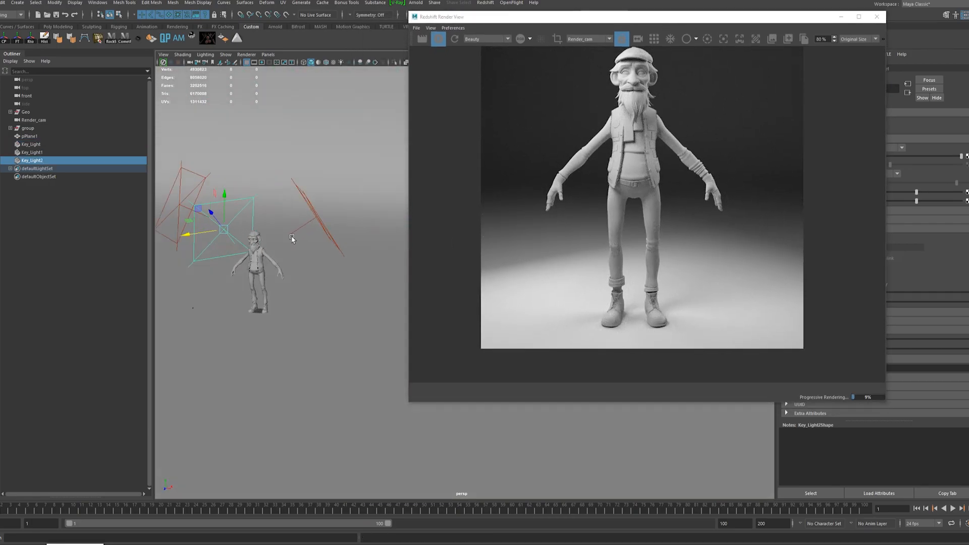
{"action": "left_click_drag", "start_coordinate": [651, 16], "coordinate": [596, 27]}
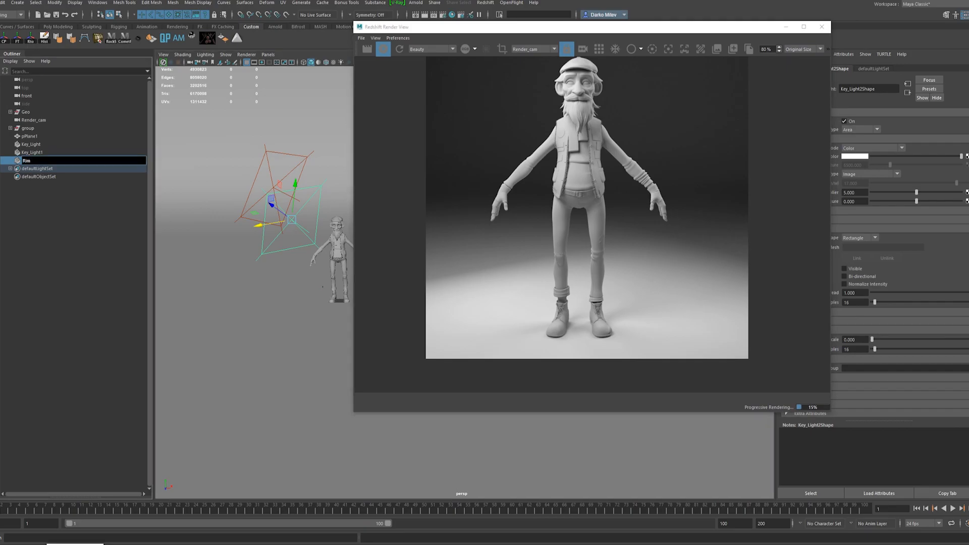
{"action": "type", "text": "Rim_Right"}
{"action": "key", "text": "Return"}
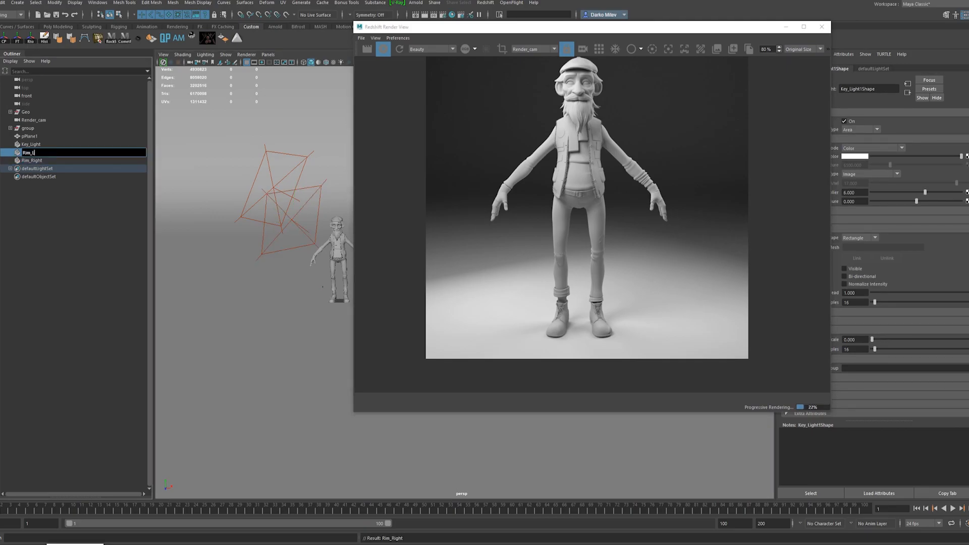
{"action": "type", "text": "eft"}
{"action": "key", "text": "Return"}
Duplicate the Rim_Right light, move the copy to a new place and set its intensity multiplier to 1.
{"action": "left_click", "coordinate": [37, 162]}
{"action": "key", "text": "ctrl+d"}
{"action": "left_click_drag", "start_coordinate": [217, 196], "coordinate": [202, 268], "text": "alt"}
{"action": "left_click_drag", "start_coordinate": [209, 154], "coordinate": [298, 253]}
{"action": "key", "text": "e"}
{"action": "key", "text": "q"}
{"action": "scroll", "coordinate": [313, 247], "scroll_direction": "down", "scroll_amount": 3}
{"action": "type", "text": "1"}
{"action": "key", "text": "Return"}
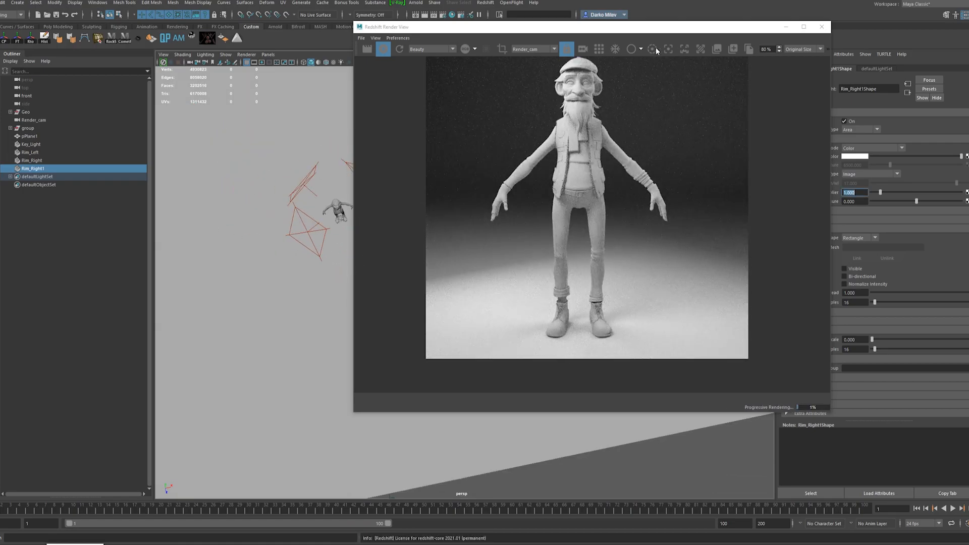
Position, rotate and scale the Rim_Right1 light beside the character, checking the result in the render.
{"action": "left_click_drag", "start_coordinate": [651, 31], "coordinate": [765, 1]}
{"action": "scroll", "coordinate": [370, 273], "scroll_direction": "up", "scroll_amount": 2}
{"action": "left_click_drag", "start_coordinate": [370, 273], "coordinate": [331, 203], "text": "alt"}
{"action": "key", "text": "e"}
{"action": "key", "text": "w"}
{"action": "scroll", "coordinate": [385, 250], "scroll_direction": "up", "scroll_amount": 4}
{"action": "key", "text": "e"}
{"action": "key", "text": "r"}
{"action": "left_click_drag", "start_coordinate": [312, 235], "coordinate": [279, 243]}
{"action": "left_click_drag", "start_coordinate": [752, 3], "coordinate": [625, 18]}
{"action": "scroll", "coordinate": [579, 119], "scroll_direction": "up", "scroll_amount": 5}
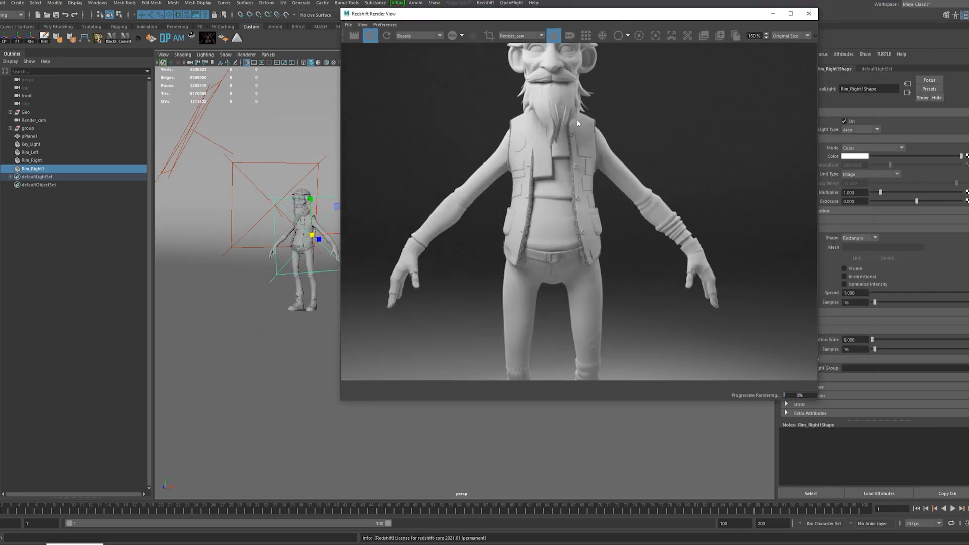
{"action": "scroll", "coordinate": [666, 204], "scroll_direction": "down", "scroll_amount": 5}
Scale up Key_Light and adjust its position and rotation so it faces the character.
{"action": "left_click", "coordinate": [21, 511]}
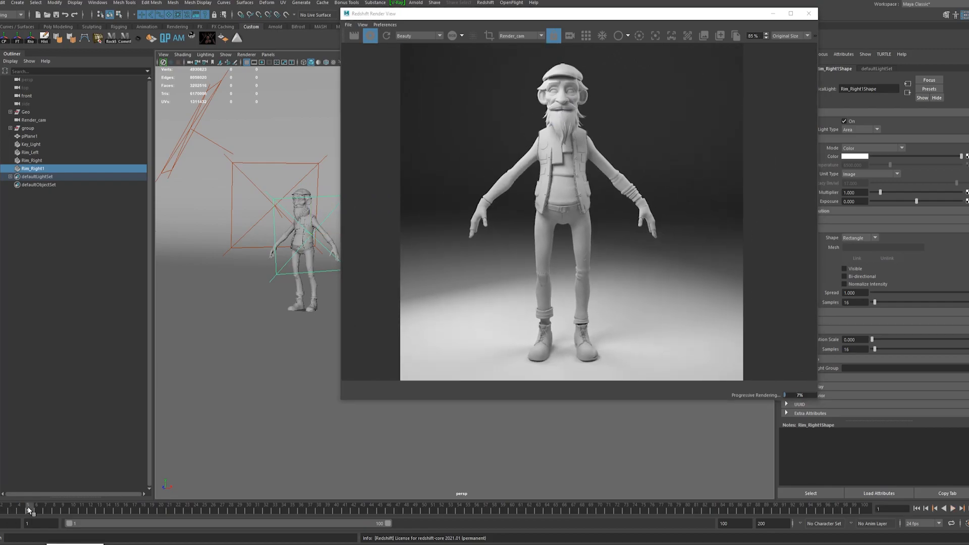
{"action": "left_click_drag", "start_coordinate": [29, 510], "coordinate": [2, 512]}
{"action": "left_click", "coordinate": [187, 128]}
{"action": "left_click_drag", "start_coordinate": [188, 130], "coordinate": [288, 189], "text": "alt"}
{"action": "left_click_drag", "start_coordinate": [594, 13], "coordinate": [683, 12]}
{"action": "scroll", "coordinate": [303, 242], "scroll_direction": "down", "scroll_amount": 2}
{"action": "key", "text": "e"}
{"action": "left_click_drag", "start_coordinate": [295, 242], "coordinate": [274, 261], "text": "alt"}
{"action": "key", "text": "w"}
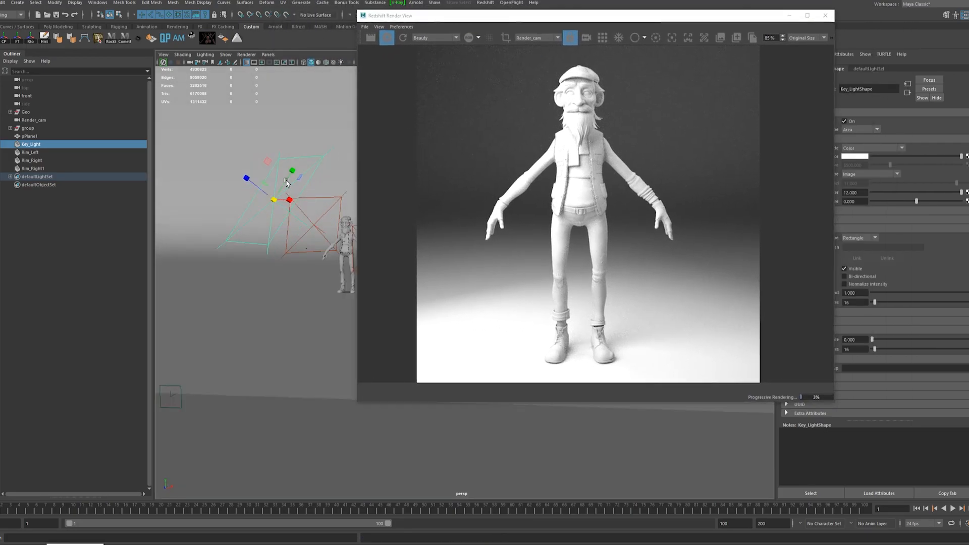
{"action": "key", "text": "e"}
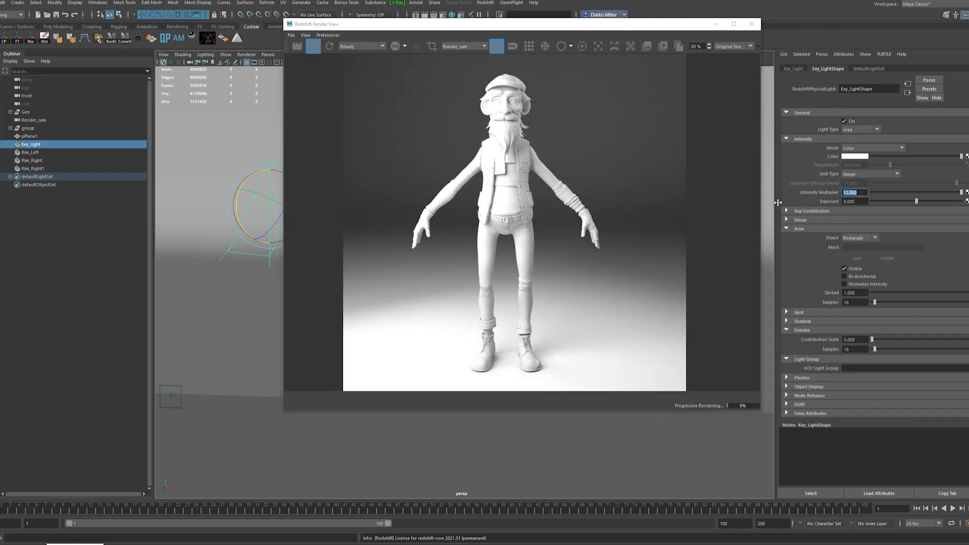
Set Key_Light's intensity multiplier to 6 and inspect the character's face and full body in the render.
{"action": "type", "text": "5"}
{"action": "key", "text": "Return"}
{"action": "type", "text": "6"}
{"action": "key", "text": "Return"}
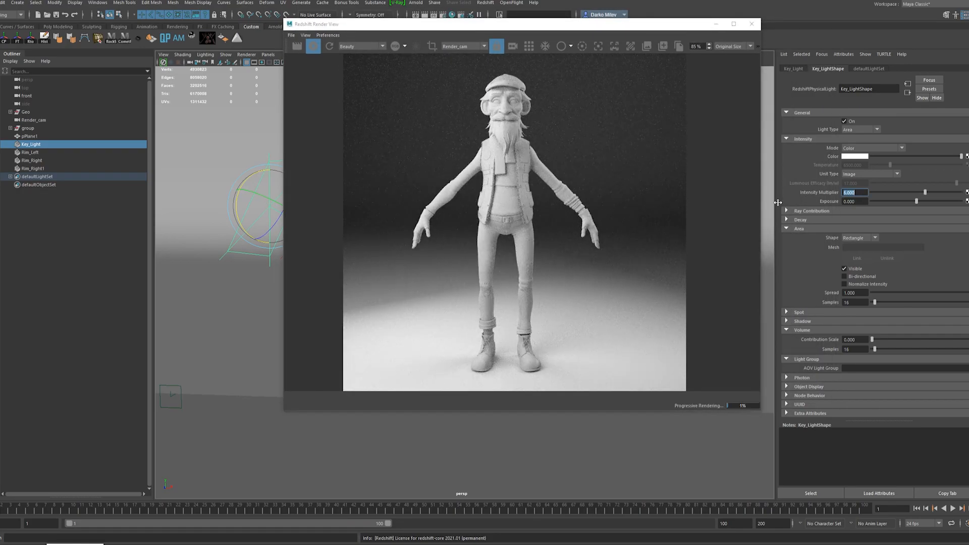
{"action": "scroll", "coordinate": [512, 256], "scroll_direction": "down", "scroll_amount": 1}
{"action": "left_click_drag", "start_coordinate": [504, 24], "coordinate": [546, 9]}
{"action": "scroll", "coordinate": [523, 78], "scroll_direction": "up", "scroll_amount": 2}
{"action": "scroll", "coordinate": [523, 78], "scroll_direction": "up", "scroll_amount": 3}
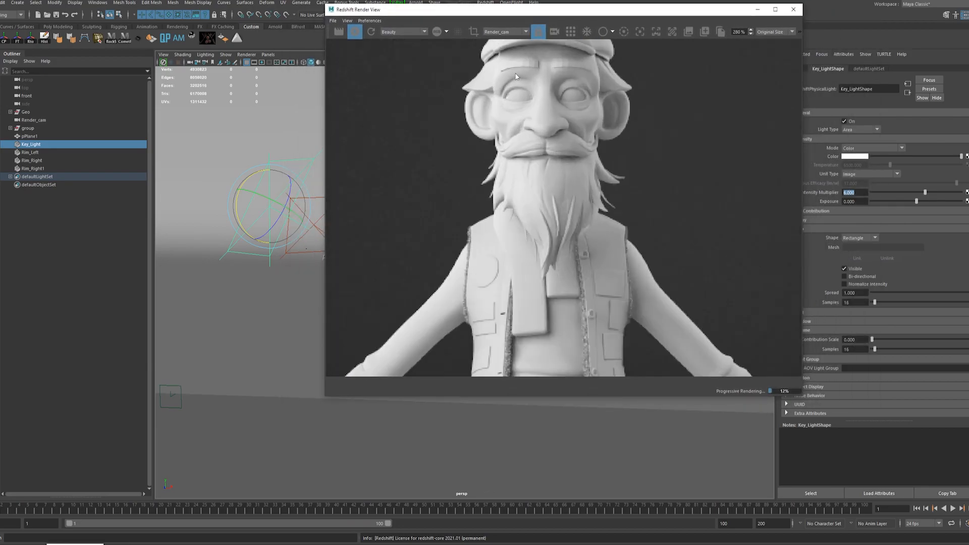
{"action": "scroll", "coordinate": [524, 78], "scroll_direction": "down", "scroll_amount": 5}
{"action": "left_click_drag", "start_coordinate": [500, 9], "coordinate": [417, 12]}
{"action": "scroll", "coordinate": [418, 111], "scroll_direction": "down", "scroll_amount": 1}
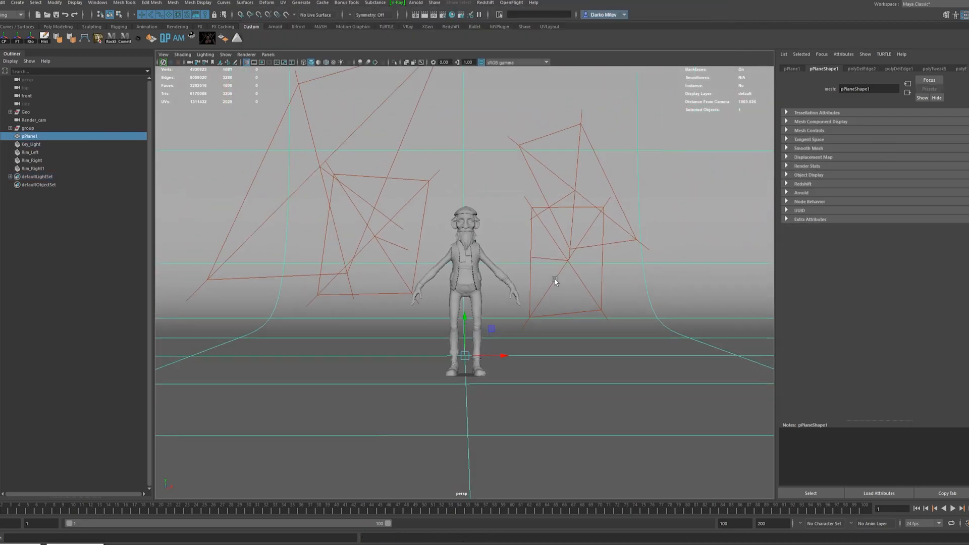
Close the render view and assign a Redshift Matte Shadow Catcher shader to the backdrop plane.
{"action": "left_click_drag", "start_coordinate": [556, 279], "coordinate": [434, 298], "text": "alt"}
{"action": "left_click", "coordinate": [381, 109]}
{"action": "left_click_drag", "start_coordinate": [381, 109], "coordinate": [485, 96], "text": "alt"}
{"action": "left_click", "coordinate": [484, 121]}
{"action": "right_click_drag", "start_coordinate": [510, 116], "coordinate": [507, 319]}
{"action": "left_click", "coordinate": [347, 260]}
{"action": "left_click", "coordinate": [390, 280]}
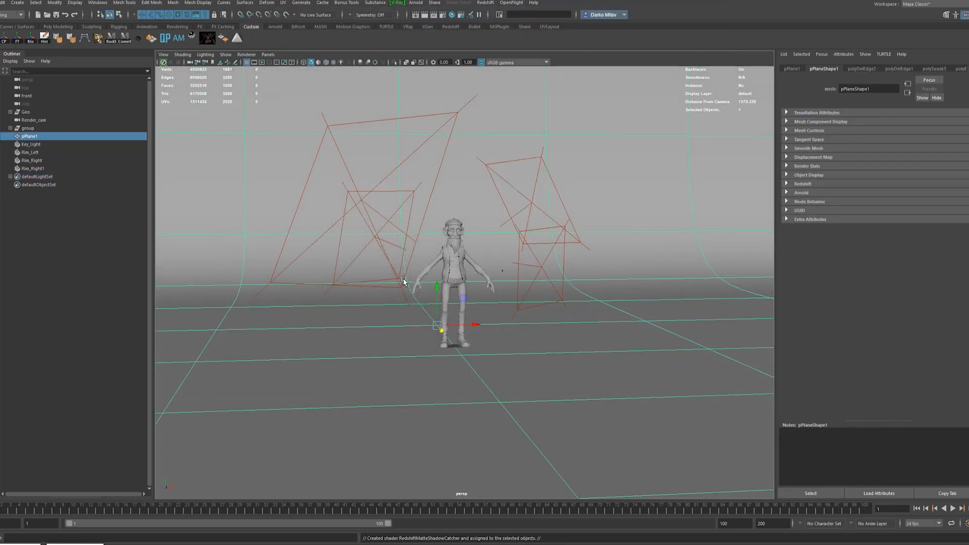
Set the shadow catcher's background color to light grey and turn on smooth preview for the backdrop plane.
{"action": "left_click", "coordinate": [857, 167]}
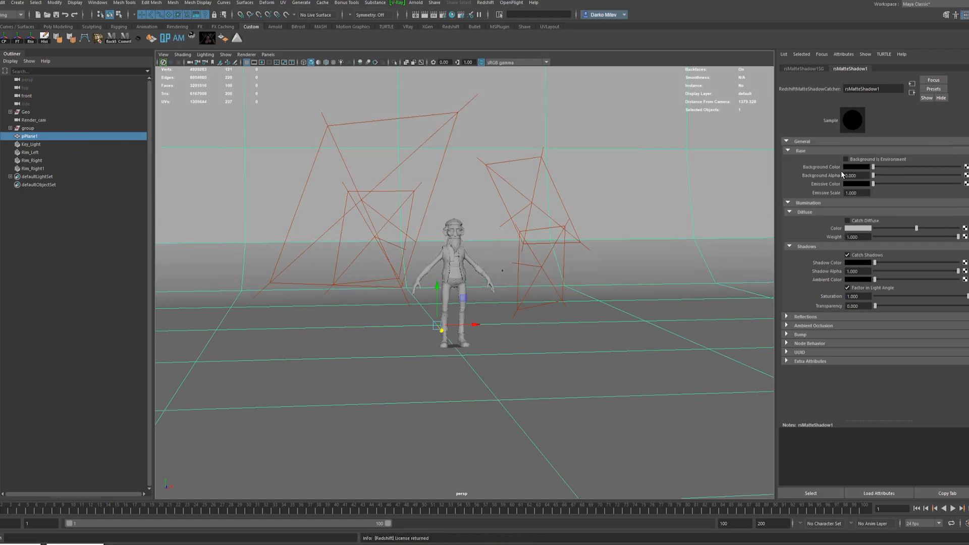
{"action": "key", "text": "3"}
{"action": "right_click_drag", "start_coordinate": [623, 138], "coordinate": [602, 335]}
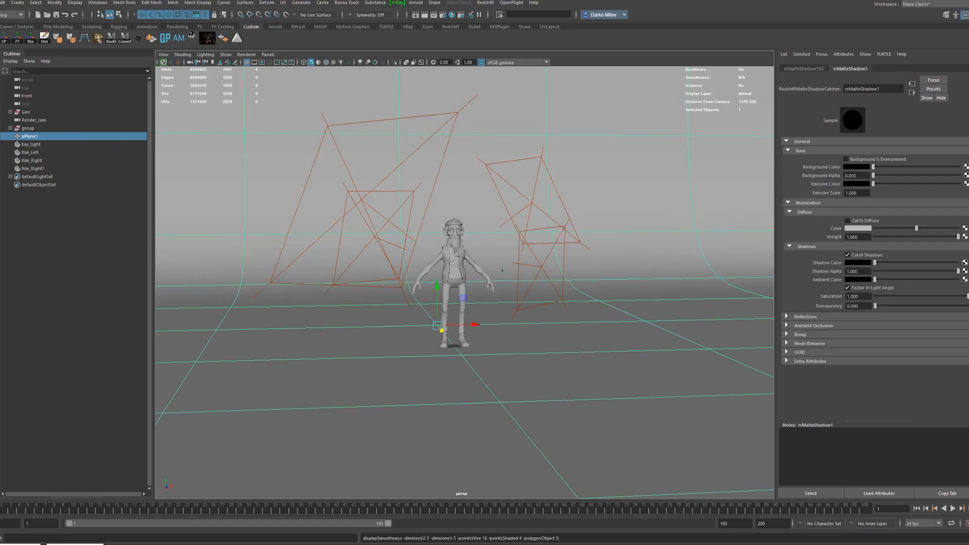
Set the shadow catcher's background color value to 0.5 and look through Render_cam in the viewport.
{"action": "left_click", "coordinate": [859, 167]}
{"action": "left_click", "coordinate": [776, 273]}
{"action": "type", "text": "0.5"}
{"action": "key", "text": "Return"}
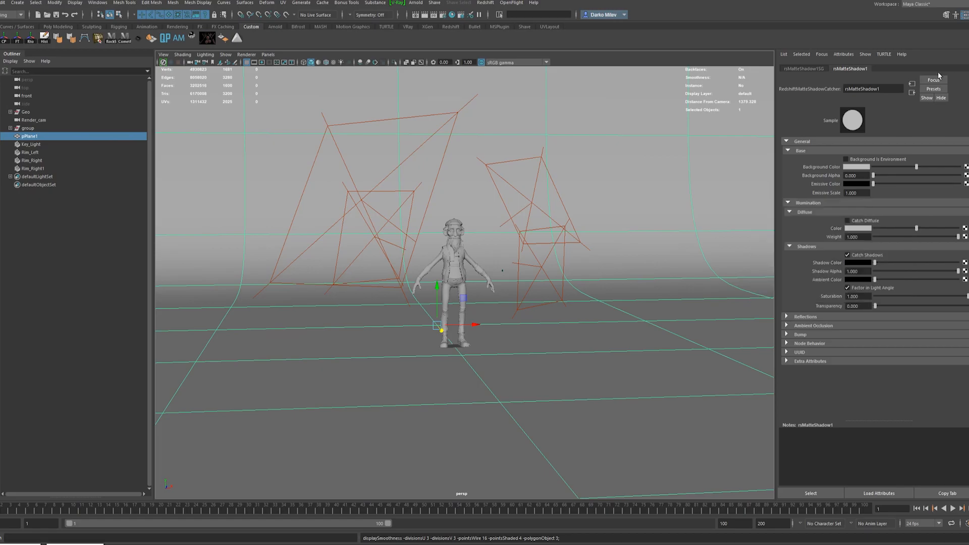
{"action": "left_click", "coordinate": [268, 55]}
{"action": "left_click", "coordinate": [360, 67]}
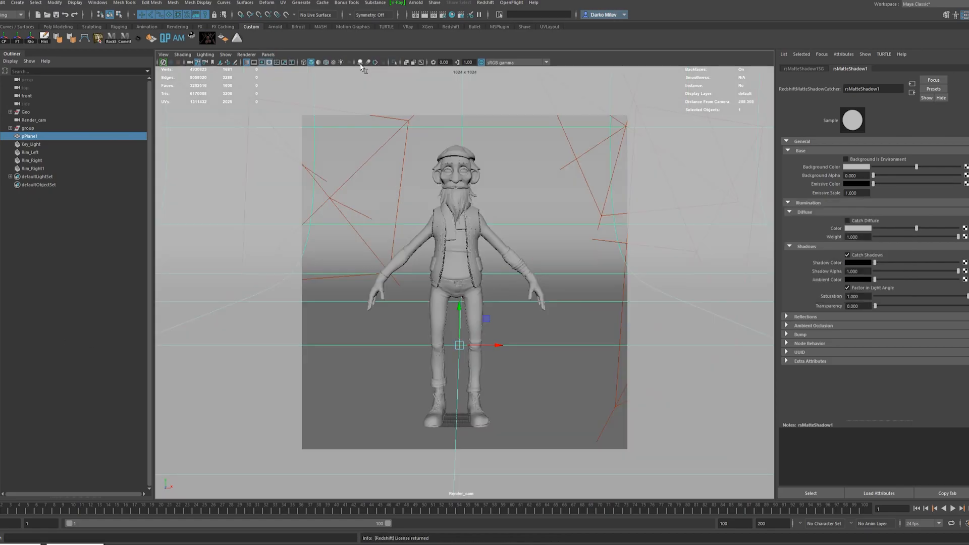
Bring up the Redshift render view, place it over the viewport and check the character against the backdrop.
{"action": "left_click", "coordinate": [75, 544]}
{"action": "left_click_drag", "start_coordinate": [550, 52], "coordinate": [637, 48]}
{"action": "scroll", "coordinate": [556, 202], "scroll_direction": "up", "scroll_amount": 4}
{"action": "scroll", "coordinate": [553, 192], "scroll_direction": "down", "scroll_amount": 1}
Darken the shadow catcher's background color to a mid grey and examine the shadows around the boots in the render.
{"action": "left_click", "coordinate": [899, 166]}
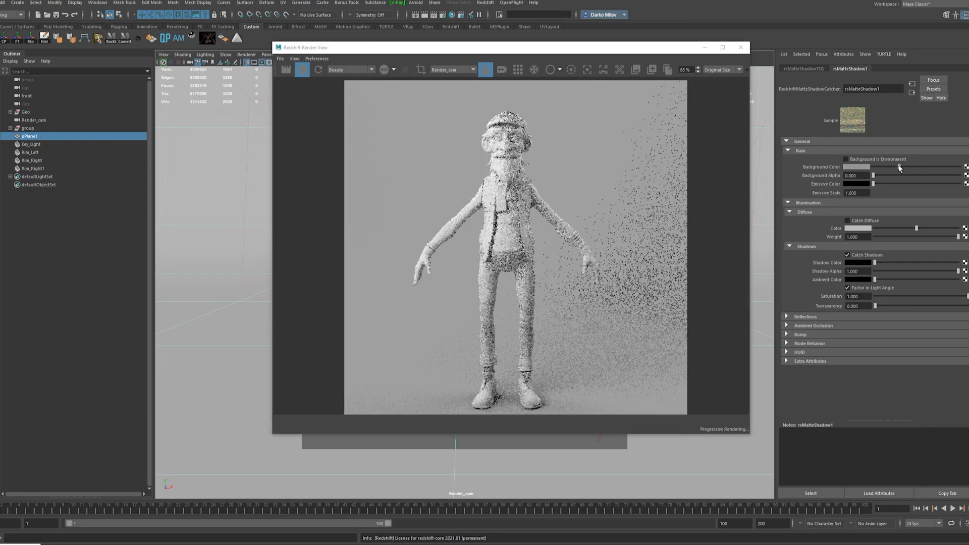
{"action": "scroll", "coordinate": [571, 318], "scroll_direction": "down", "scroll_amount": 3}
{"action": "scroll", "coordinate": [543, 379], "scroll_direction": "up", "scroll_amount": 8}
{"action": "scroll", "coordinate": [536, 381], "scroll_direction": "down", "scroll_amount": 4}
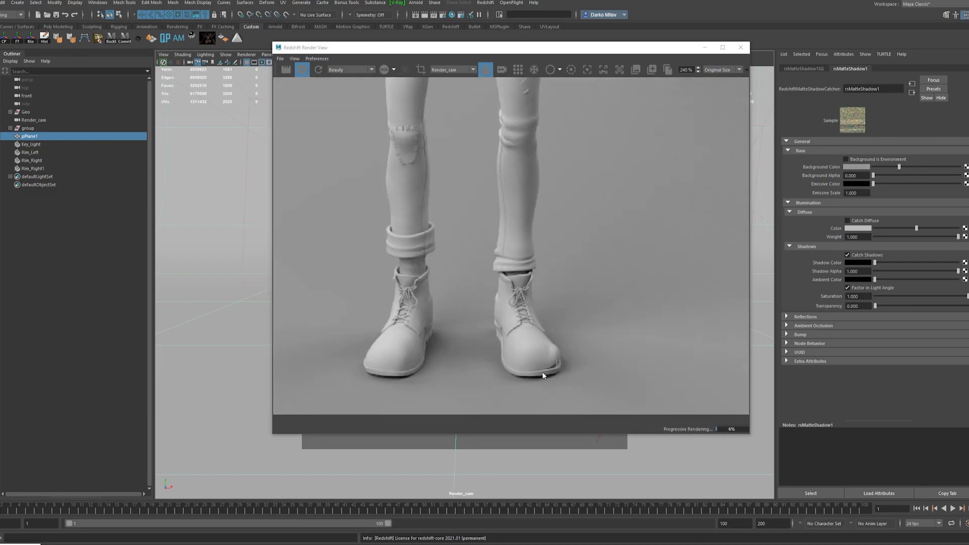
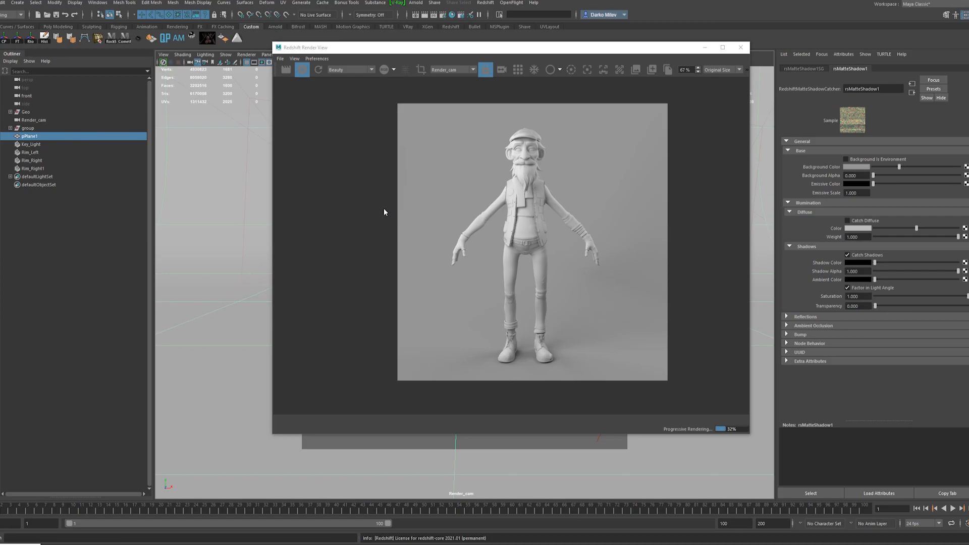
Examine the character and the backdrop shadows in the render, stop the interactive render and put the render view away.
{"action": "scroll", "coordinate": [593, 280], "scroll_direction": "up", "scroll_amount": 2}
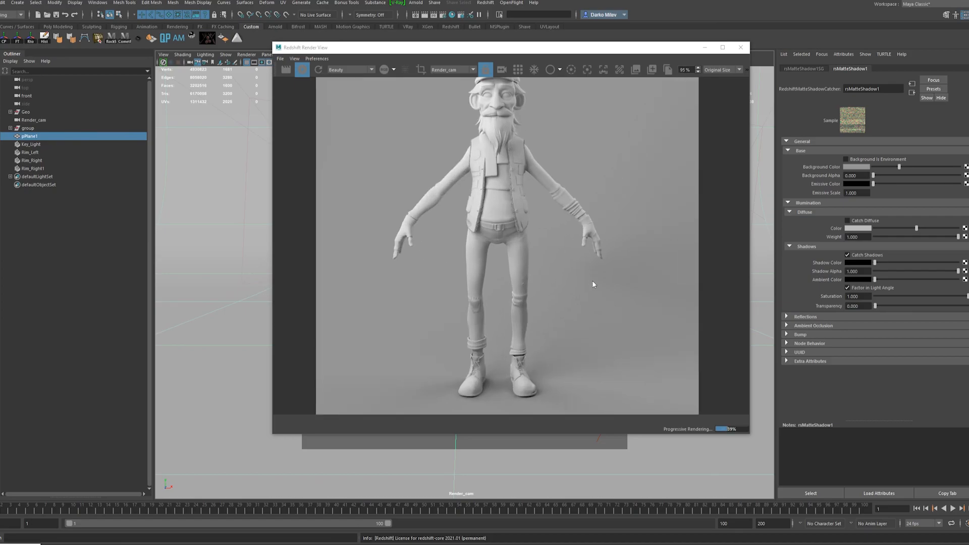
{"action": "scroll", "coordinate": [592, 280], "scroll_direction": "down", "scroll_amount": 2}
{"action": "scroll", "coordinate": [532, 164], "scroll_direction": "up", "scroll_amount": 5}
{"action": "left_click", "coordinate": [302, 69]}
{"action": "scroll", "coordinate": [563, 332], "scroll_direction": "down", "scroll_amount": 4}
{"action": "middle_click_drag", "start_coordinate": [555, 319], "coordinate": [527, 211]}
{"action": "scroll", "coordinate": [528, 348], "scroll_direction": "up", "scroll_amount": 5}
{"action": "scroll", "coordinate": [515, 392], "scroll_direction": "down", "scroll_amount": 2}
{"action": "middle_click_drag", "start_coordinate": [510, 172], "coordinate": [545, 363]}
{"action": "left_click", "coordinate": [706, 48]}
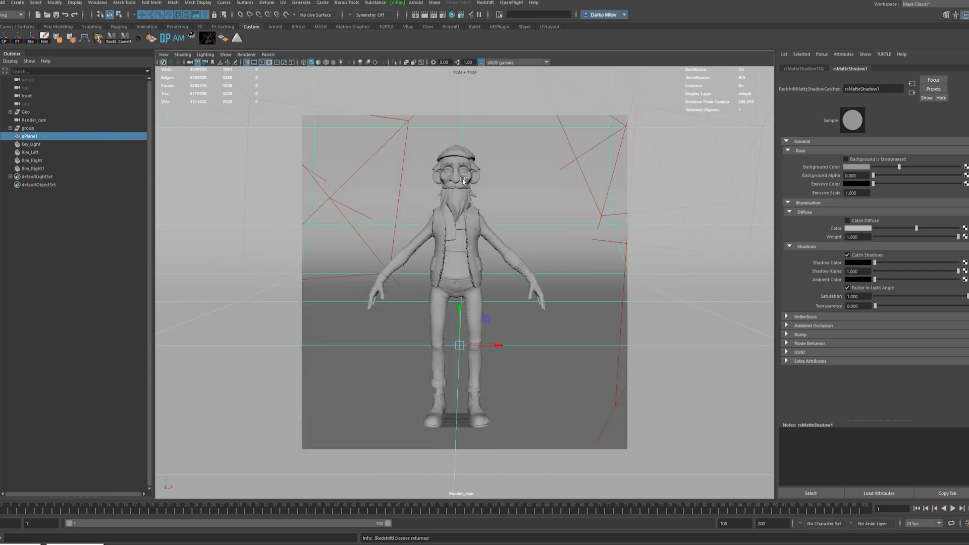
Turn on smooth mesh preview for the character's blouse, trousers, boots and hands.
{"action": "left_click", "coordinate": [469, 161]}
{"action": "left_click", "coordinate": [480, 215]}
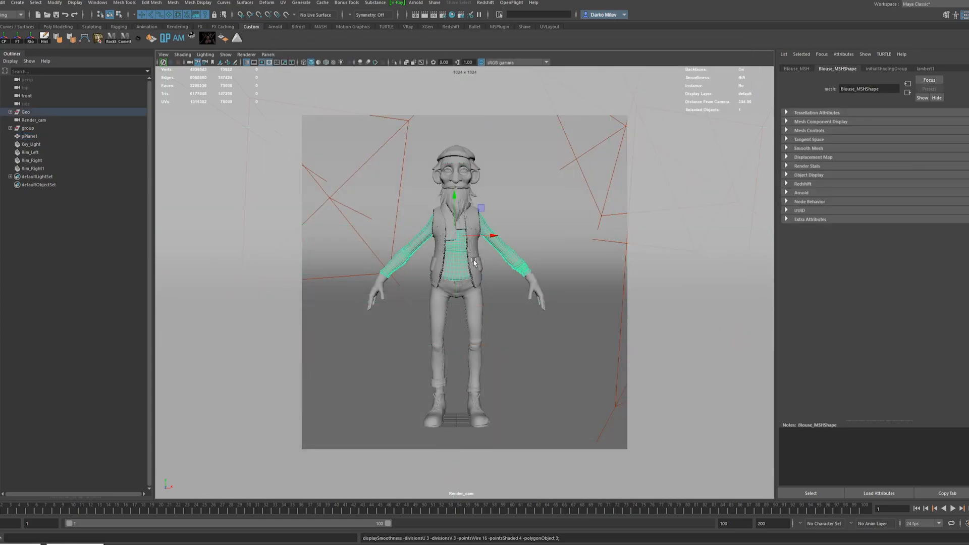
{"action": "left_click", "coordinate": [483, 302]}
{"action": "left_click", "coordinate": [479, 401]}
{"action": "key", "text": "3"}
{"action": "left_click", "coordinate": [436, 284]}
{"action": "left_click", "coordinate": [433, 418]}
{"action": "left_click", "coordinate": [430, 427]}
{"action": "left_click", "coordinate": [381, 292]}
{"action": "left_click", "coordinate": [382, 298]}
{"action": "left_click", "coordinate": [381, 310]}
{"action": "left_click", "coordinate": [482, 268]}
{"action": "left_click", "coordinate": [499, 300]}
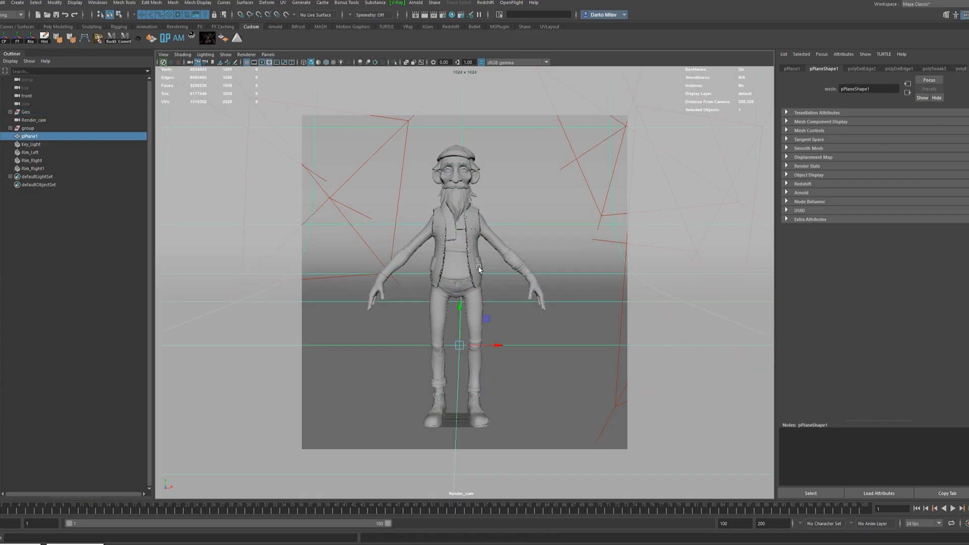
{"action": "left_click", "coordinate": [489, 231]}
Select the eyelashes, switch the viewport to the perspective camera and frame the face.
{"action": "left_click", "coordinate": [452, 15]}
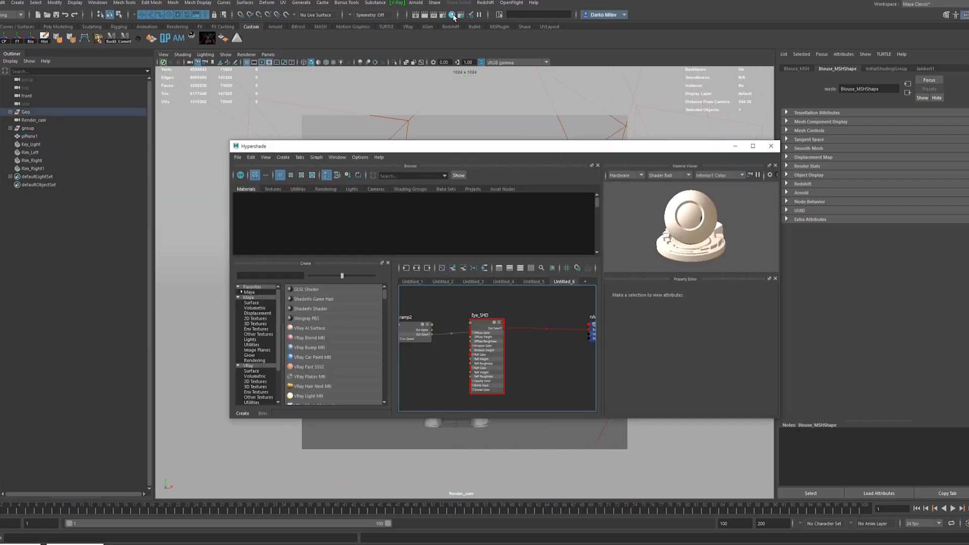
{"action": "left_click", "coordinate": [733, 148]}
{"action": "left_click", "coordinate": [463, 171]}
{"action": "left_click", "coordinate": [267, 55]}
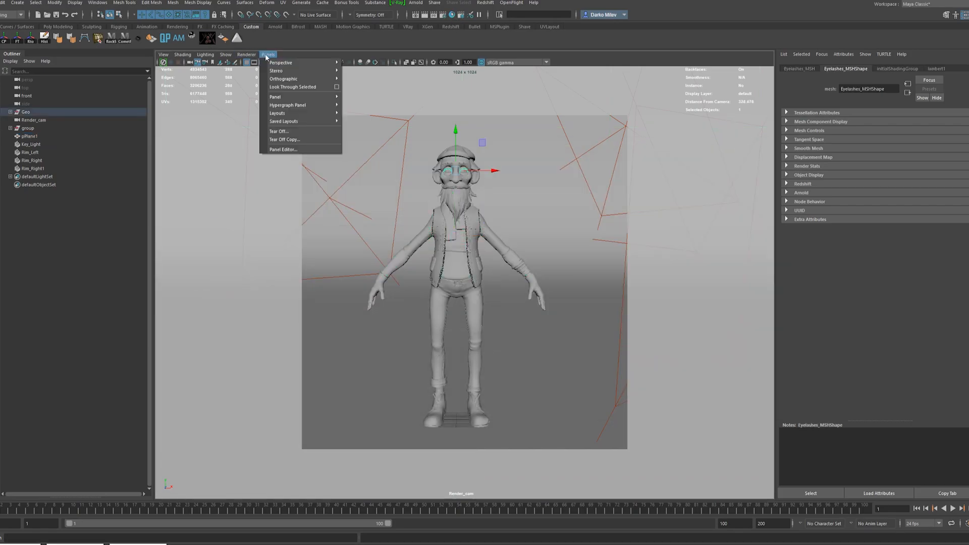
{"action": "mouse_move", "coordinate": [284, 63]}
{"action": "left_click", "coordinate": [352, 63]}
{"action": "key", "text": "f"}
Assign a new Redshift material to the cornea mesh and apply the Glass preset to it.
{"action": "left_click", "coordinate": [354, 291]}
{"action": "right_click", "coordinate": [354, 290]}
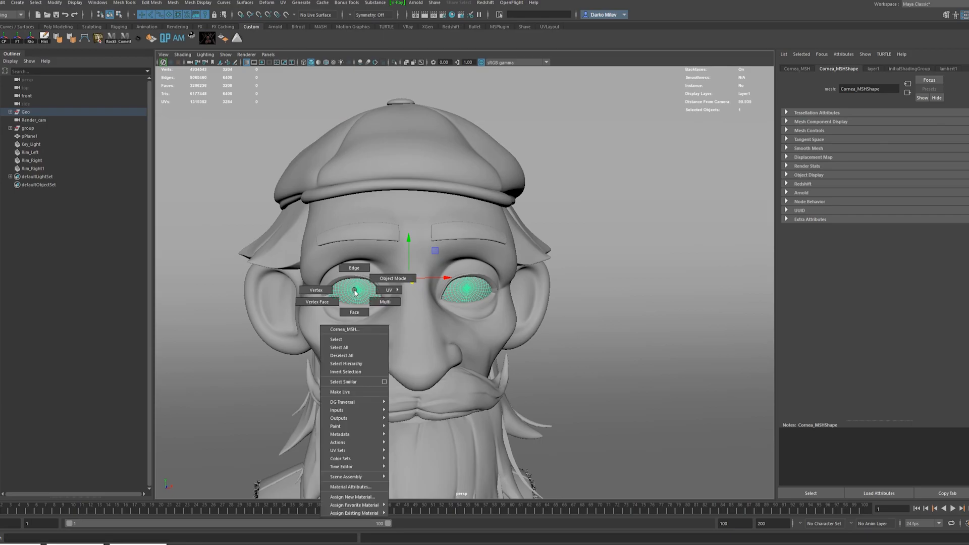
{"action": "left_click", "coordinate": [347, 498]}
{"action": "left_click", "coordinate": [356, 259]}
{"action": "left_click", "coordinate": [381, 263]}
{"action": "left_click", "coordinate": [861, 151]}
{"action": "left_click", "coordinate": [866, 216]}
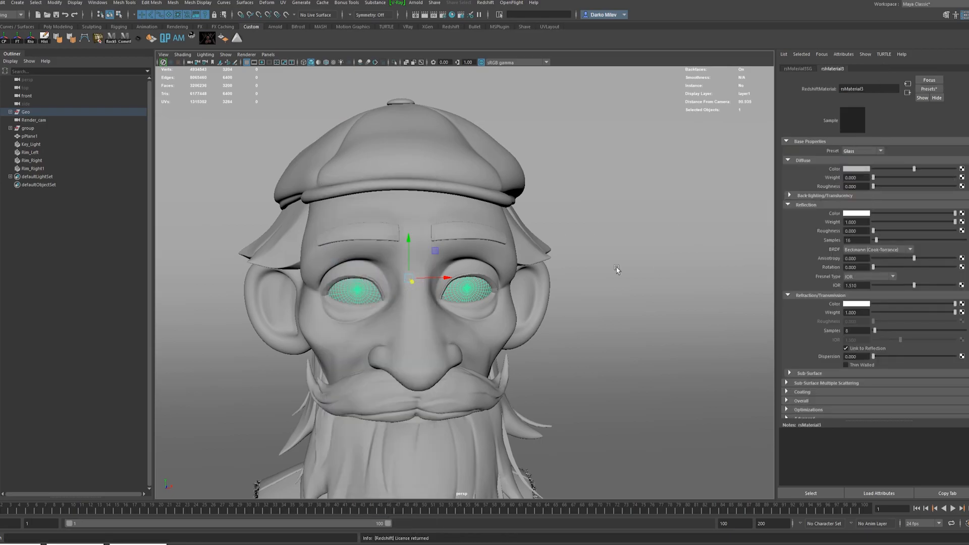
Check the eyes and eyelashes up close, return the viewport to Render_cam and bring up the Redshift render view.
{"action": "scroll", "coordinate": [502, 283], "scroll_direction": "up", "scroll_amount": 3}
{"action": "left_click", "coordinate": [504, 284]}
{"action": "left_click_drag", "start_coordinate": [385, 308], "coordinate": [662, 352], "text": "alt"}
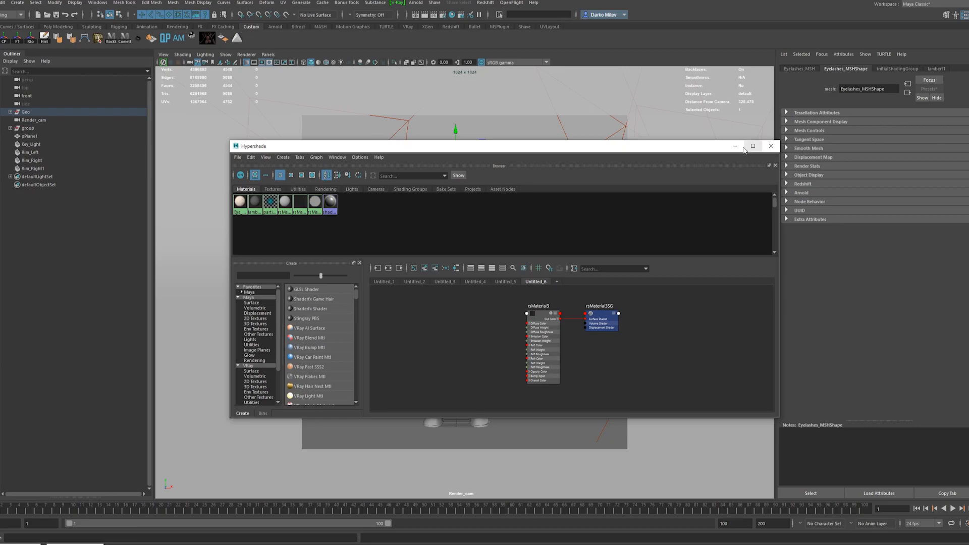
{"action": "left_click", "coordinate": [736, 146]}
{"action": "left_click", "coordinate": [483, 3]}
{"action": "left_click", "coordinate": [492, 16]}
{"action": "middle_click_drag", "start_coordinate": [494, 202], "coordinate": [494, 275]}
Limit the render to a region around the head, start the interactive render and inspect the eyes.
{"action": "left_click", "coordinate": [420, 70]}
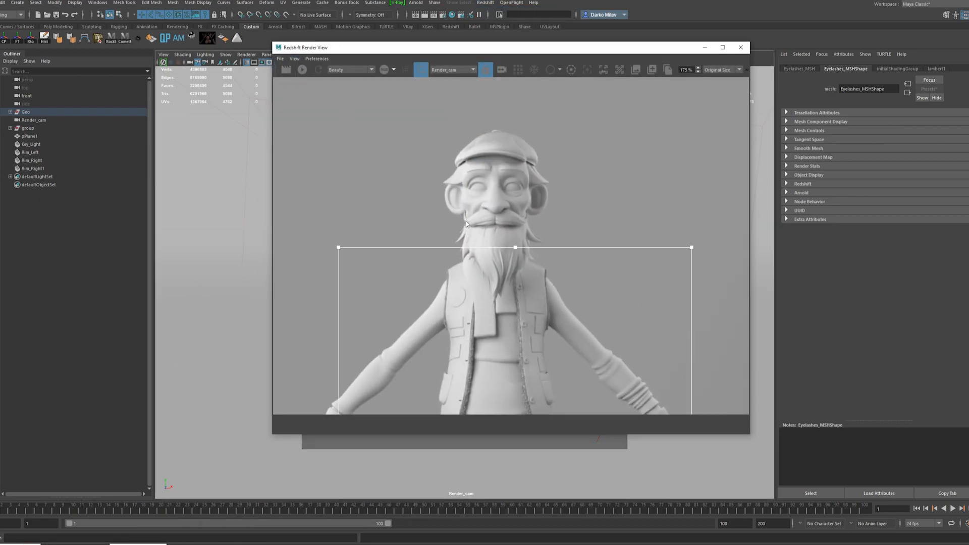
{"action": "scroll", "coordinate": [510, 357], "scroll_direction": "down", "scroll_amount": 5}
{"action": "left_click_drag", "start_coordinate": [523, 399], "coordinate": [479, 196]}
{"action": "left_click", "coordinate": [302, 70]}
{"action": "scroll", "coordinate": [520, 262], "scroll_direction": "up", "scroll_amount": 10}
{"action": "scroll", "coordinate": [481, 267], "scroll_direction": "down", "scroll_amount": 5}
{"action": "scroll", "coordinate": [469, 222], "scroll_direction": "up", "scroll_amount": 5}
{"action": "scroll", "coordinate": [488, 257], "scroll_direction": "down", "scroll_amount": 5}
{"action": "scroll", "coordinate": [498, 340], "scroll_direction": "up", "scroll_amount": 4}
{"action": "scroll", "coordinate": [497, 339], "scroll_direction": "down", "scroll_amount": 5}
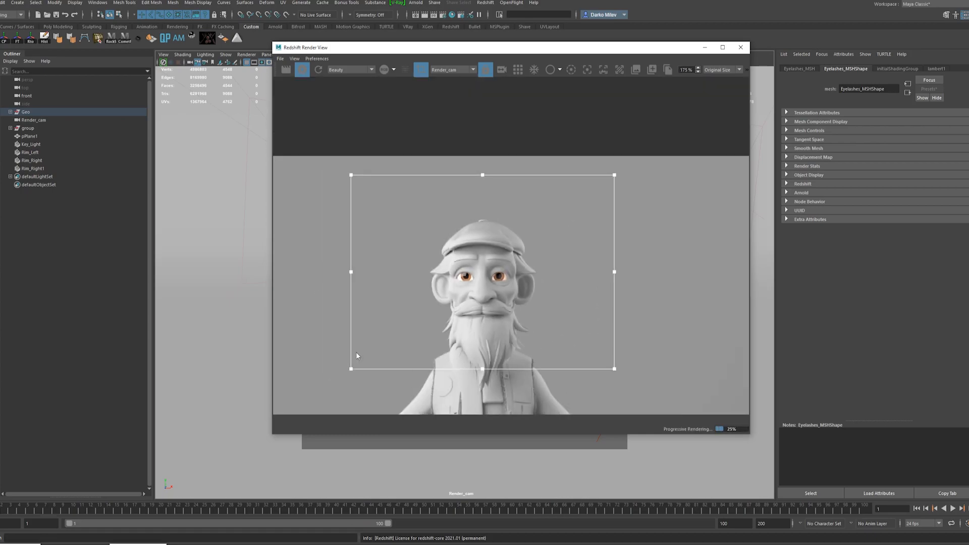
Graph the Eye_SHD material's network and slightly darken the outer, eye-white color of its ramp.
{"action": "left_click", "coordinate": [17, 544]}
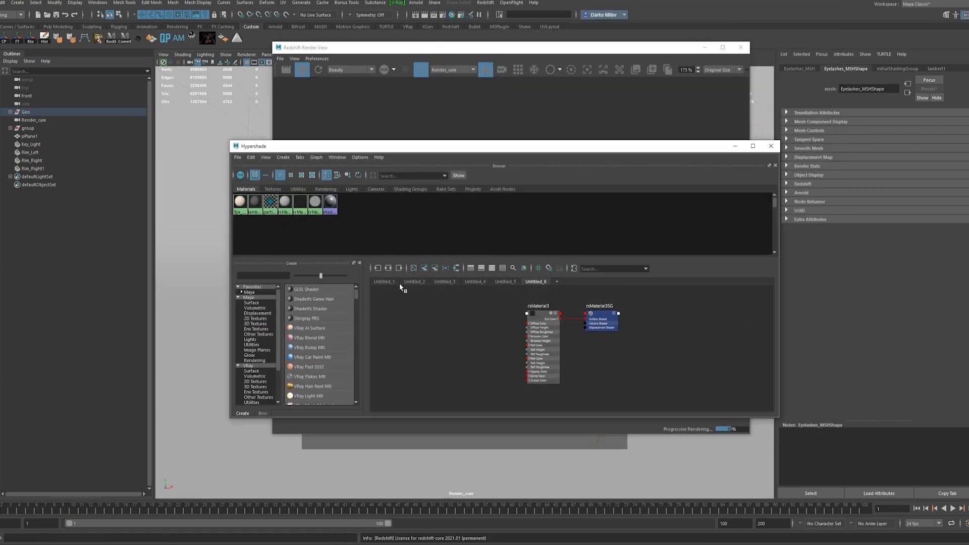
{"action": "right_click", "coordinate": [240, 201]}
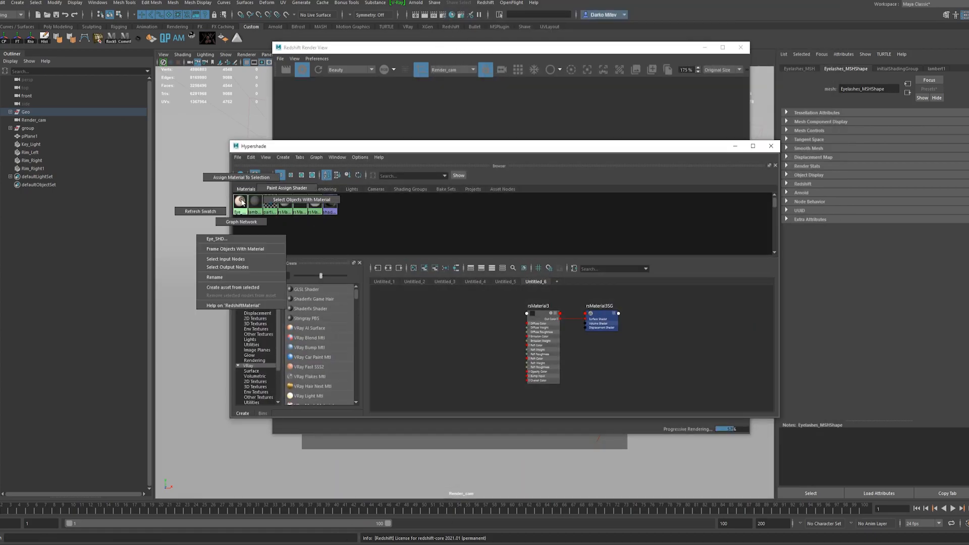
{"action": "left_click", "coordinate": [538, 317]}
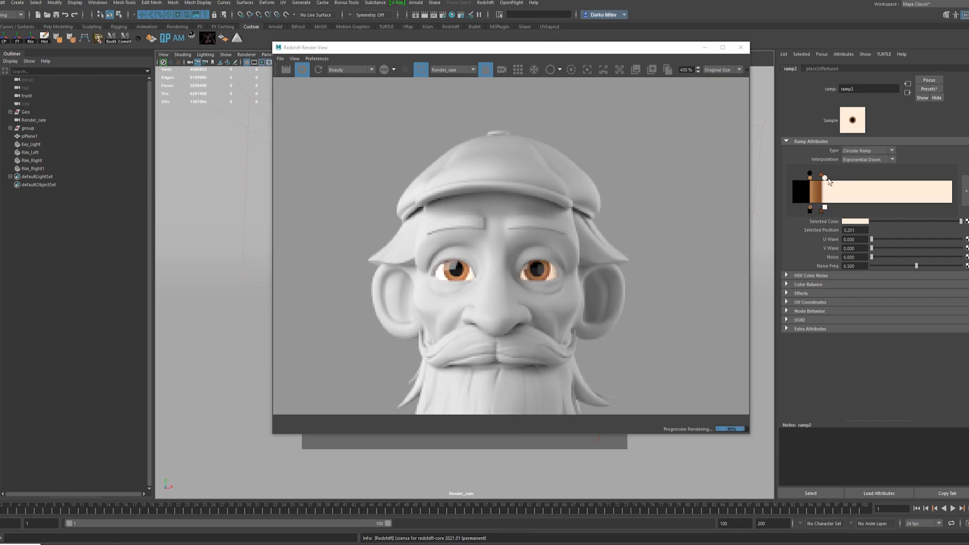
{"action": "left_click_drag", "start_coordinate": [961, 223], "coordinate": [943, 221]}
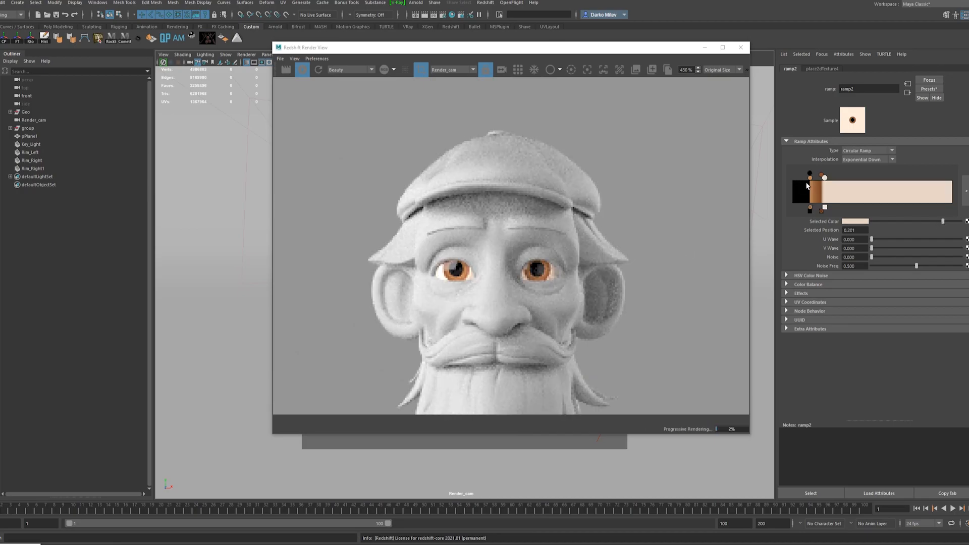
Darken the two brown iris colors of the eye ramp and check the eyes in the render.
{"action": "left_click", "coordinate": [899, 222]}
{"action": "scroll", "coordinate": [668, 211], "scroll_direction": "down", "scroll_amount": 3}
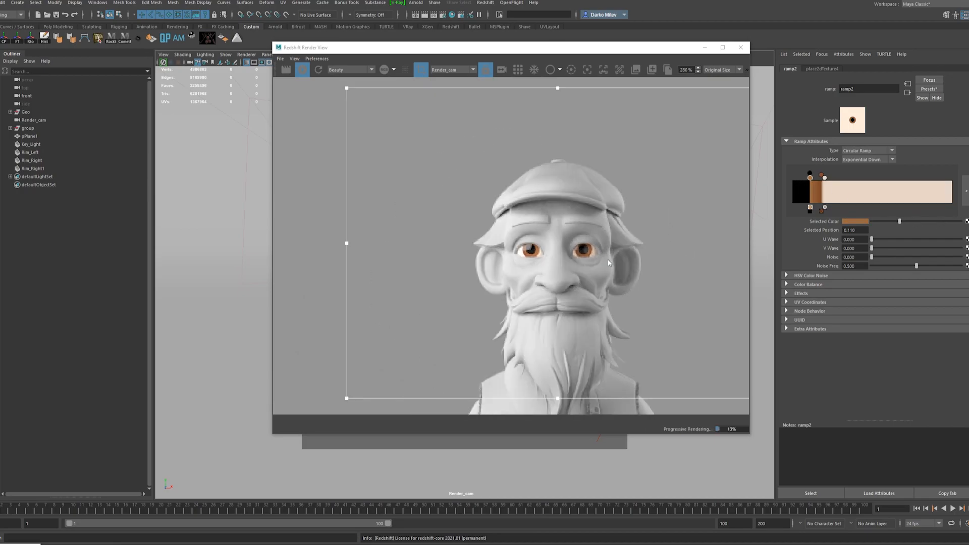
{"action": "scroll", "coordinate": [688, 247], "scroll_direction": "up", "scroll_amount": 1}
{"action": "left_click_drag", "start_coordinate": [891, 221], "coordinate": [884, 221]}
{"action": "scroll", "coordinate": [504, 300], "scroll_direction": "down", "scroll_amount": 3}
{"action": "scroll", "coordinate": [524, 306], "scroll_direction": "up", "scroll_amount": 2}
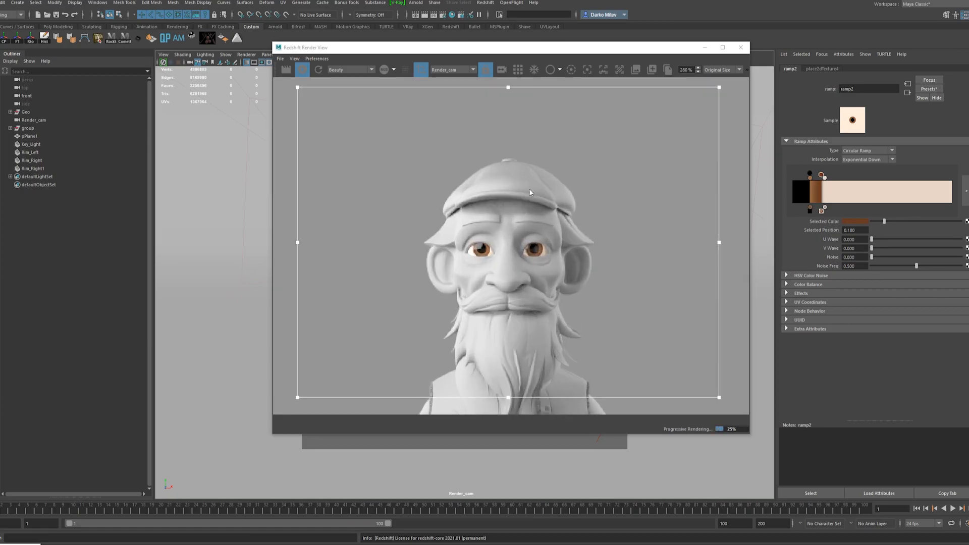
{"action": "scroll", "coordinate": [564, 245], "scroll_direction": "up", "scroll_amount": 1}
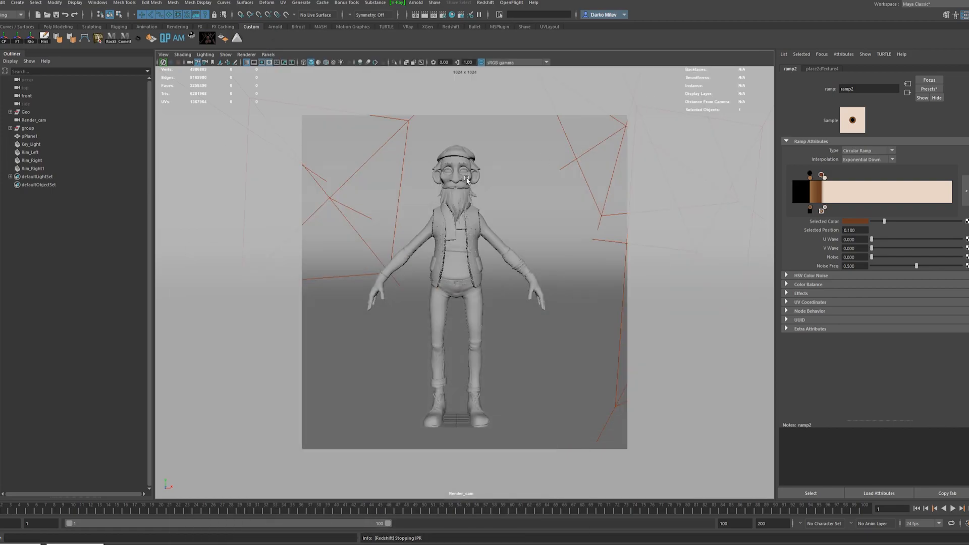
Assign a new Redshift material to the character's head and hands skin mesh.
{"action": "left_click", "coordinate": [456, 174]}
{"action": "right_click", "coordinate": [457, 176]}
{"action": "left_click", "coordinate": [417, 383]}
{"action": "left_click", "coordinate": [340, 265]}
{"action": "left_click", "coordinate": [395, 261]}
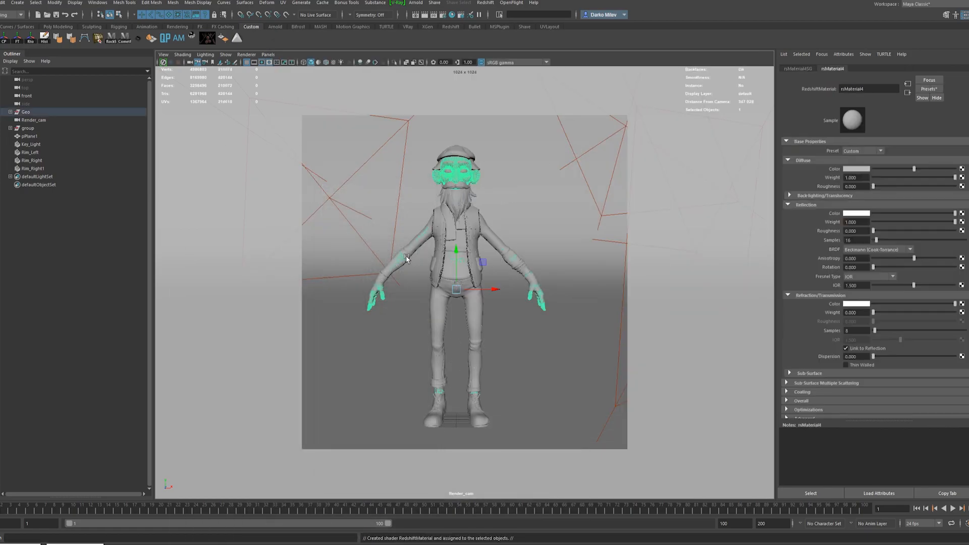
Set the skin material's diffuse color to brown, reflection roughness to 0.4 and BRDF to GGX, and render the head region.
{"action": "left_click", "coordinate": [867, 173]}
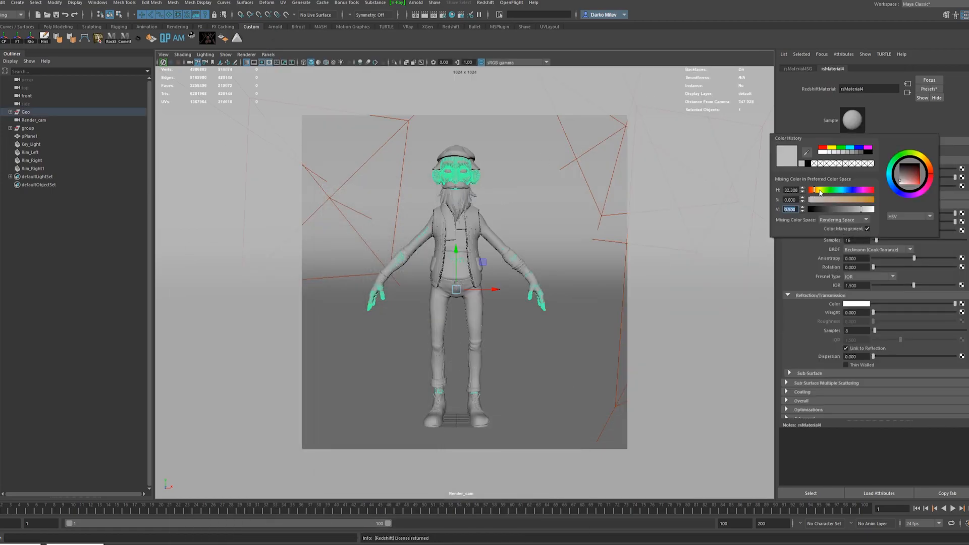
{"action": "left_click_drag", "start_coordinate": [861, 209], "coordinate": [845, 210]}
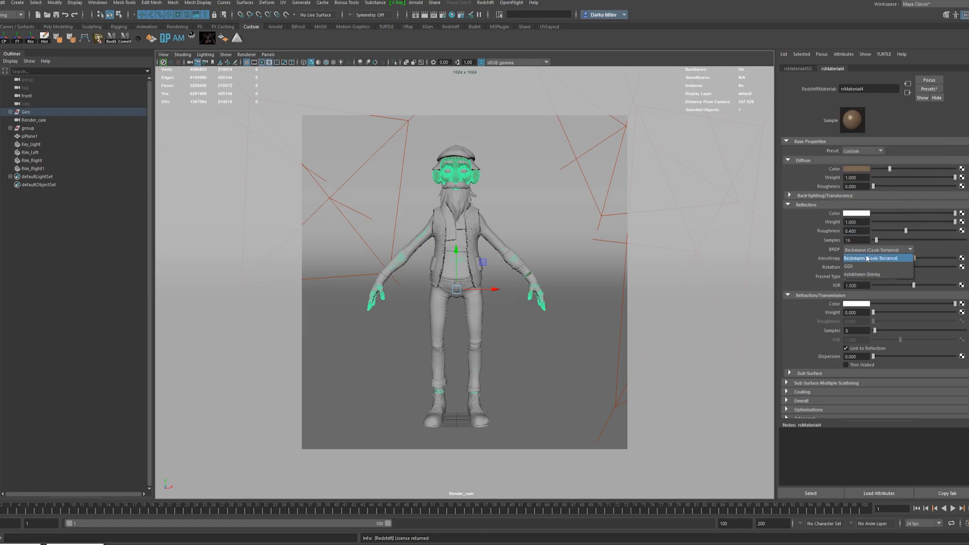
{"action": "left_click", "coordinate": [75, 544]}
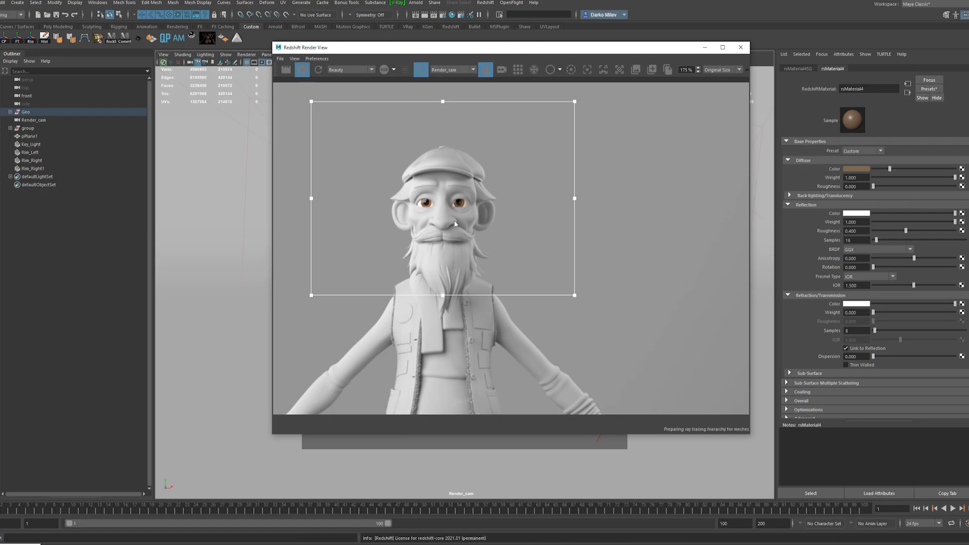
{"action": "scroll", "coordinate": [455, 223], "scroll_direction": "up", "scroll_amount": 4}
Change the skin material to a lighter pinkish clay color with Beckmann BRDF and reflection weight and roughness of 0.6.
{"action": "left_click", "coordinate": [865, 171]}
{"action": "left_click_drag", "start_coordinate": [826, 191], "coordinate": [857, 211]}
{"action": "left_click", "coordinate": [861, 250]}
{"action": "left_click", "coordinate": [864, 257]}
{"action": "type", "text": "0.6"}
{"action": "key", "text": "Return"}
{"action": "mouse_move", "coordinate": [862, 223]}
{"action": "left_mouse_down"}
{"action": "mouse_move", "coordinate": [821, 224]}
{"action": "mouse_move", "coordinate": [866, 210]}
{"action": "left_mouse_up"}
{"action": "type", "text": "0.5"}
{"action": "key", "text": "Return"}
{"action": "scroll", "coordinate": [473, 184], "scroll_direction": "down", "scroll_amount": 3}
{"action": "scroll", "coordinate": [470, 227], "scroll_direction": "up", "scroll_amount": 3}
{"action": "left_click", "coordinate": [856, 169]}
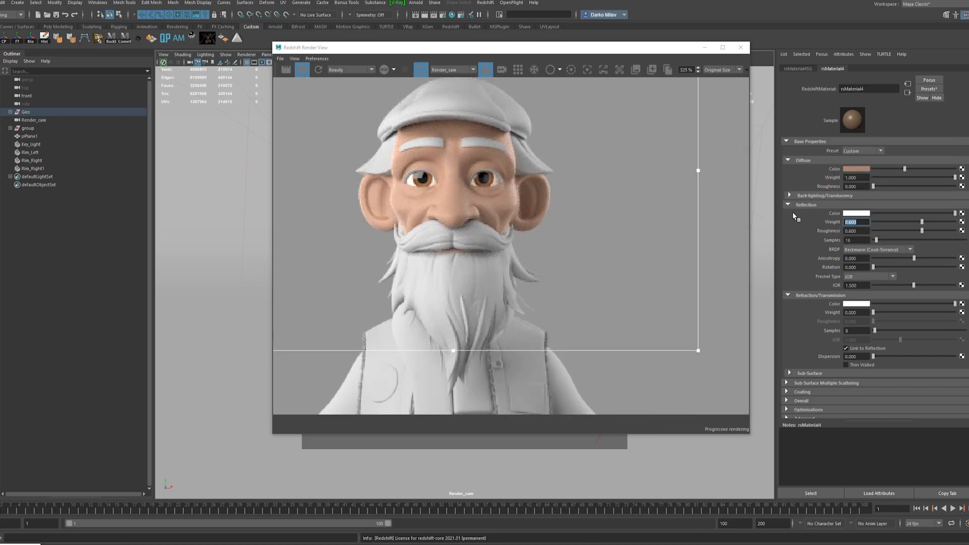
Rename the skin material to Clay_Light_SHD and save the scene.
{"action": "scroll", "coordinate": [568, 196], "scroll_direction": "down", "scroll_amount": 5}
{"action": "type", "text": "Clay_Light_SHD"}
{"action": "key", "text": "Return"}
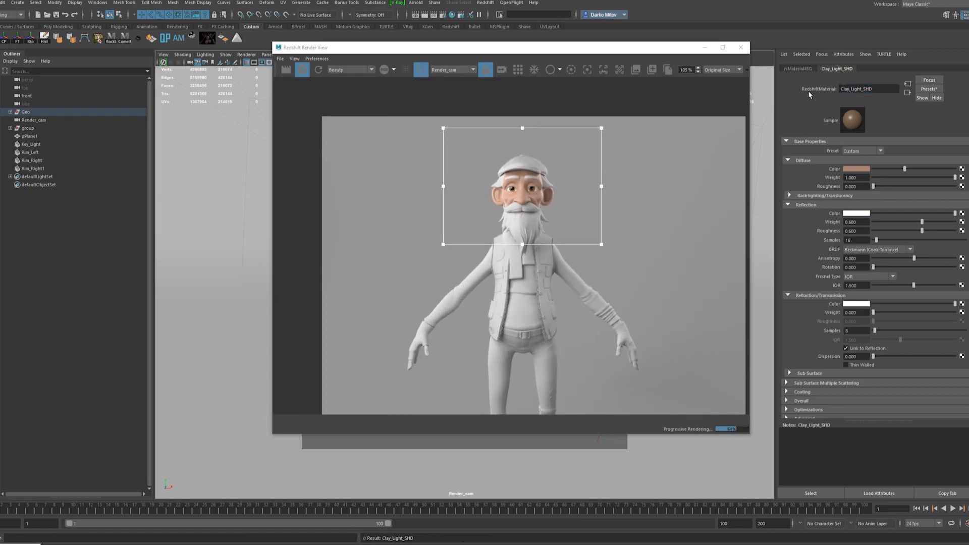
{"action": "key", "text": "ctrl+s"}
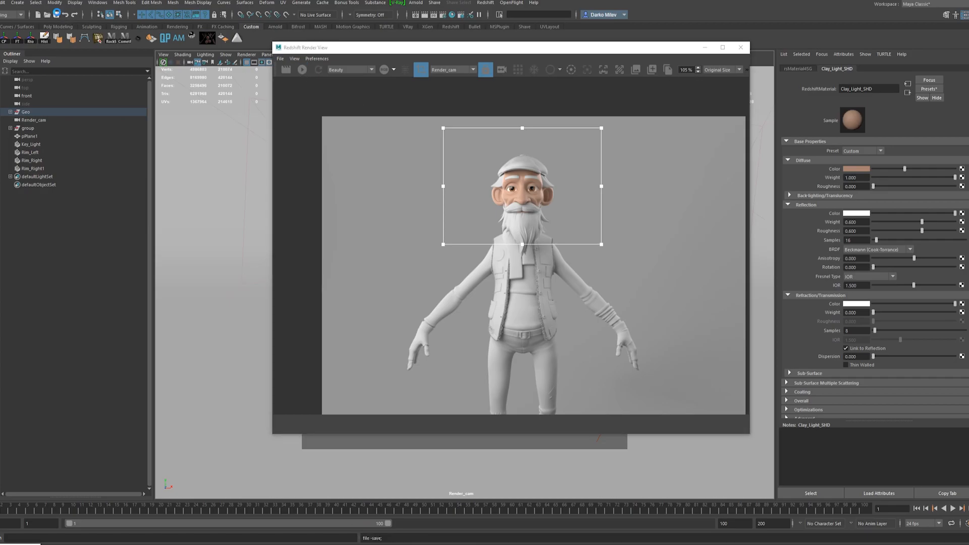
Duplicate Clay_Light_SHD in the Hypershade and rename the copy Clay_Medium_SHD.
{"action": "scroll", "coordinate": [507, 167], "scroll_direction": "up", "scroll_amount": 4}
{"action": "key", "text": "alt+Tab"}
{"action": "left_click", "coordinate": [413, 268]}
{"action": "left_click", "coordinate": [317, 203]}
{"action": "left_click", "coordinate": [388, 268]}
{"action": "key", "text": "ctrl+d"}
{"action": "scroll", "coordinate": [651, 321], "scroll_direction": "down", "scroll_amount": 3}
{"action": "scroll", "coordinate": [652, 321], "scroll_direction": "down", "scroll_amount": 2}
{"action": "left_click_drag", "start_coordinate": [663, 309], "coordinate": [583, 362]}
{"action": "double_click", "coordinate": [856, 89]}
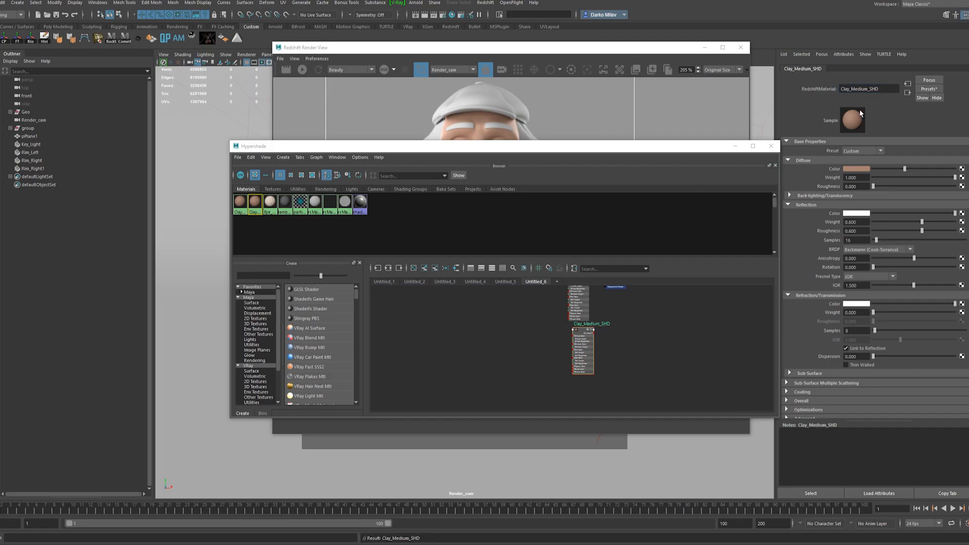
Duplicate Clay_Medium_SHD, rename the copy Clay_Dark_SHD and move the Hypershade window off the render.
{"action": "key", "text": "ctrl+d"}
{"action": "left_click_drag", "start_coordinate": [469, 324], "coordinate": [582, 385]}
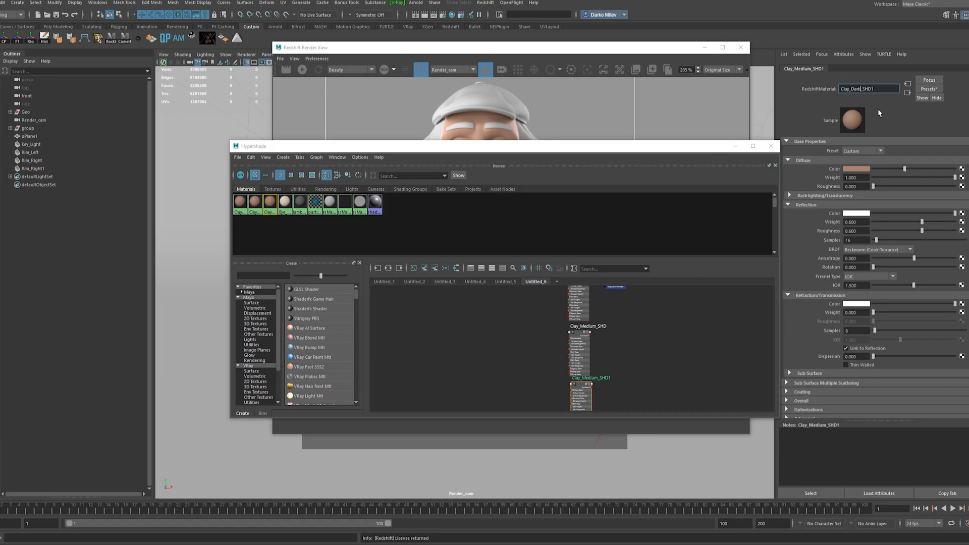
{"action": "left_click", "coordinate": [580, 334]}
{"action": "left_click_drag", "start_coordinate": [716, 146], "coordinate": [635, 170]}
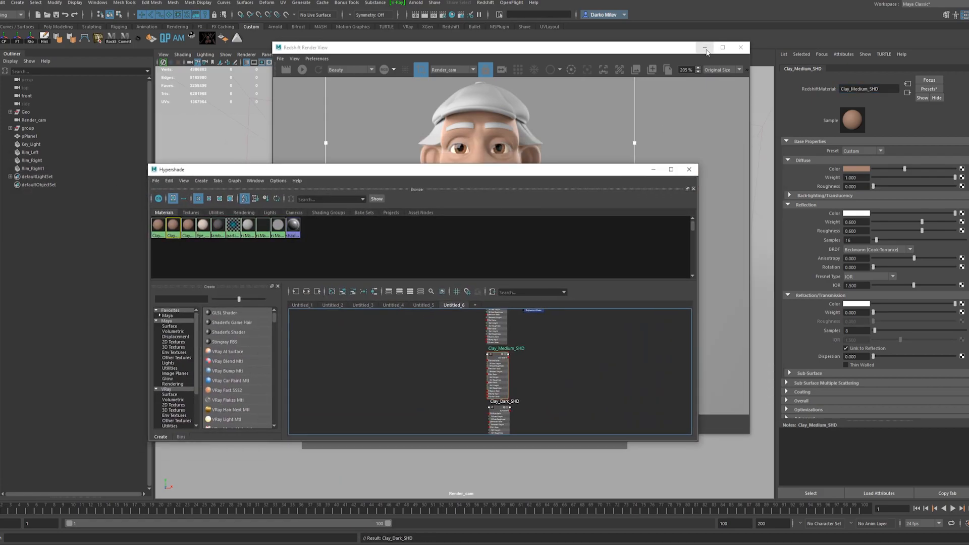
Select the eyebrows and eyelashes and assign Clay_Dark_SHD to them.
{"action": "left_click", "coordinate": [705, 47]}
{"action": "left_click", "coordinate": [653, 169]}
{"action": "left_click", "coordinate": [465, 172]}
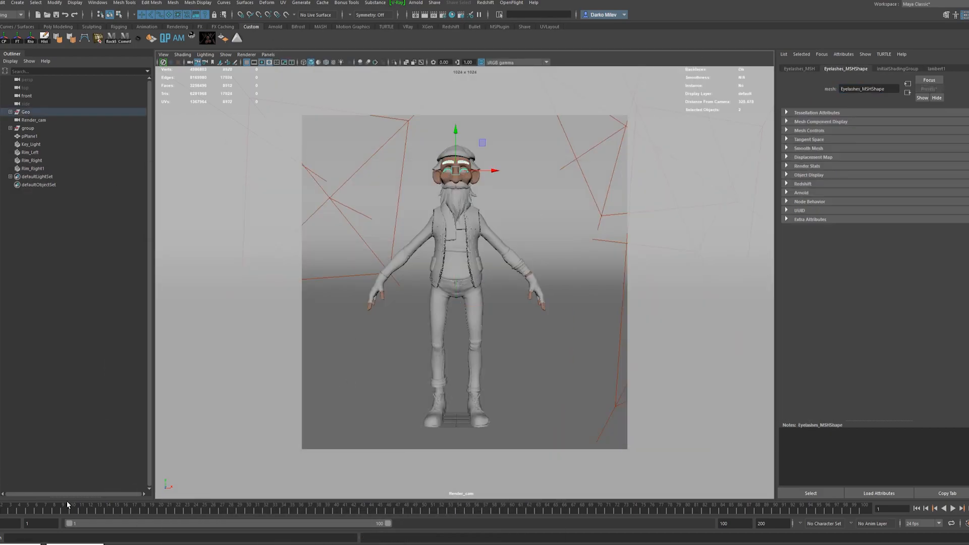
{"action": "left_click", "coordinate": [57, 544]}
{"action": "scroll", "coordinate": [520, 358], "scroll_direction": "up", "scroll_amount": 8}
{"action": "scroll", "coordinate": [535, 363], "scroll_direction": "down", "scroll_amount": 6}
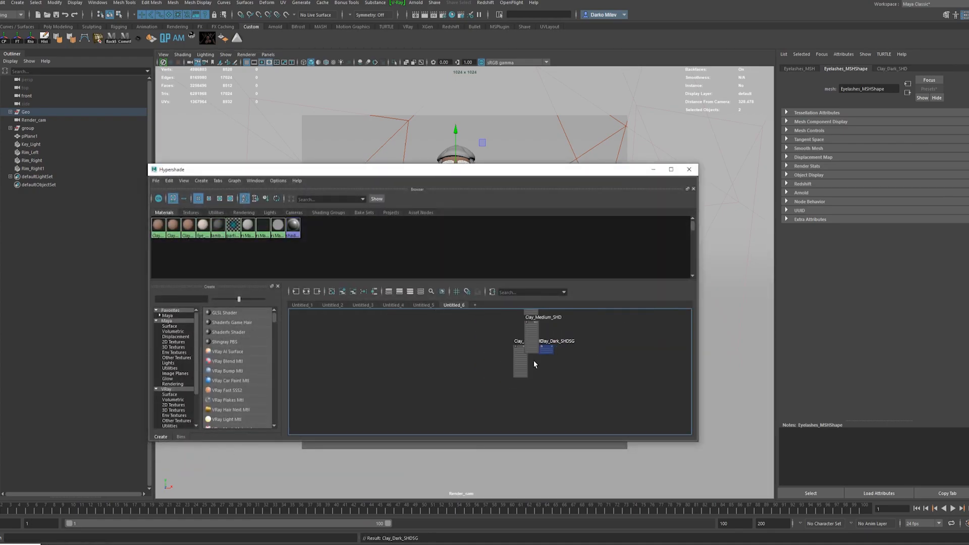
{"action": "left_click", "coordinate": [530, 374]}
Select all objects that still use the lambert1 material and assign Clay_Light_SHD to them.
{"action": "right_click_drag", "start_coordinate": [218, 225], "coordinate": [275, 226]}
{"action": "middle_click_drag", "start_coordinate": [492, 315], "coordinate": [518, 390], "text": "alt"}
{"action": "scroll", "coordinate": [526, 350], "scroll_direction": "up", "scroll_amount": 7}
{"action": "right_click_drag", "start_coordinate": [530, 354], "coordinate": [530, 329]}
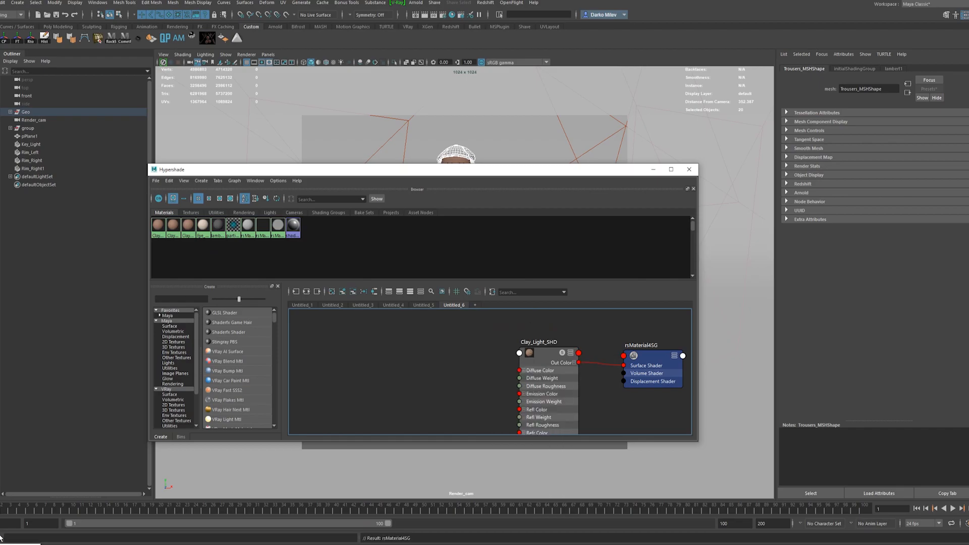
Render the full frame without the region and examine the clay-colored character from face to boots.
{"action": "left_click", "coordinate": [1, 544]}
{"action": "left_click", "coordinate": [286, 69]}
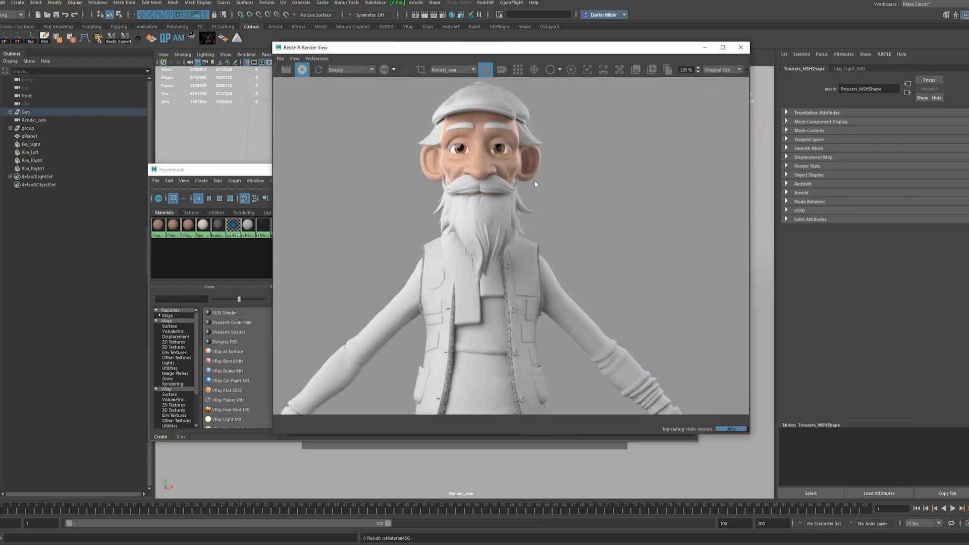
{"action": "scroll", "coordinate": [535, 184], "scroll_direction": "down", "scroll_amount": 4}
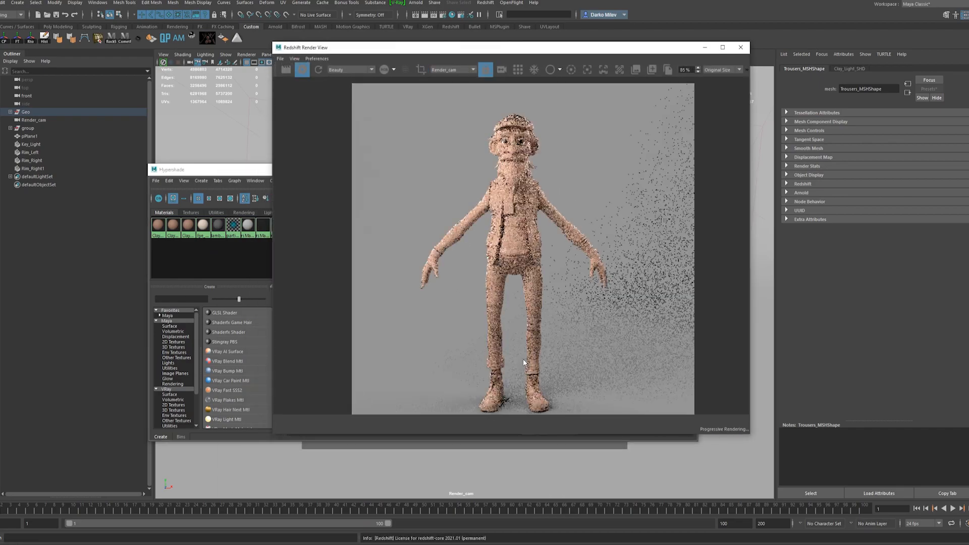
{"action": "scroll", "coordinate": [520, 161], "scroll_direction": "up", "scroll_amount": 3}
{"action": "scroll", "coordinate": [520, 156], "scroll_direction": "down", "scroll_amount": 3}
{"action": "scroll", "coordinate": [517, 111], "scroll_direction": "up", "scroll_amount": 3}
{"action": "scroll", "coordinate": [534, 202], "scroll_direction": "down", "scroll_amount": 2}
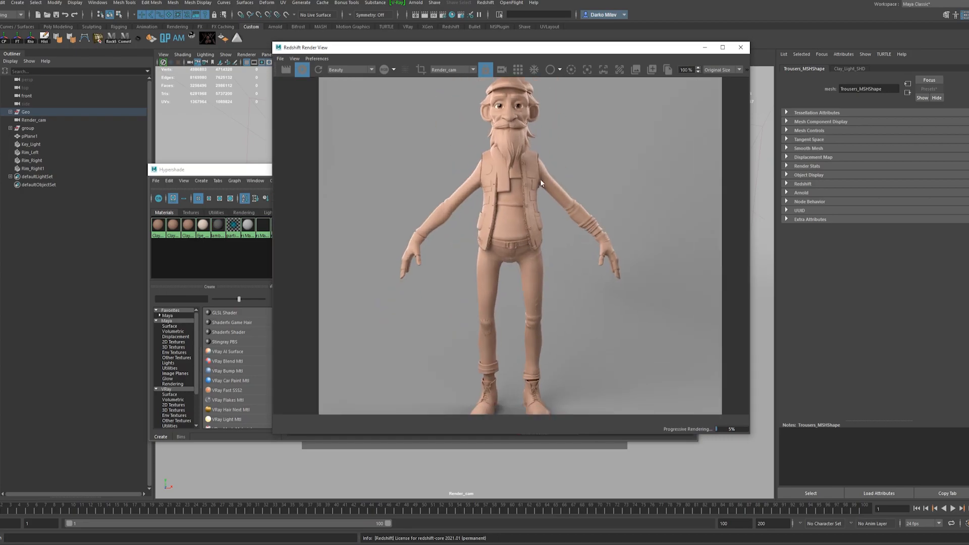
{"action": "scroll", "coordinate": [525, 151], "scroll_direction": "up", "scroll_amount": 4}
{"action": "left_click", "coordinate": [302, 69]}
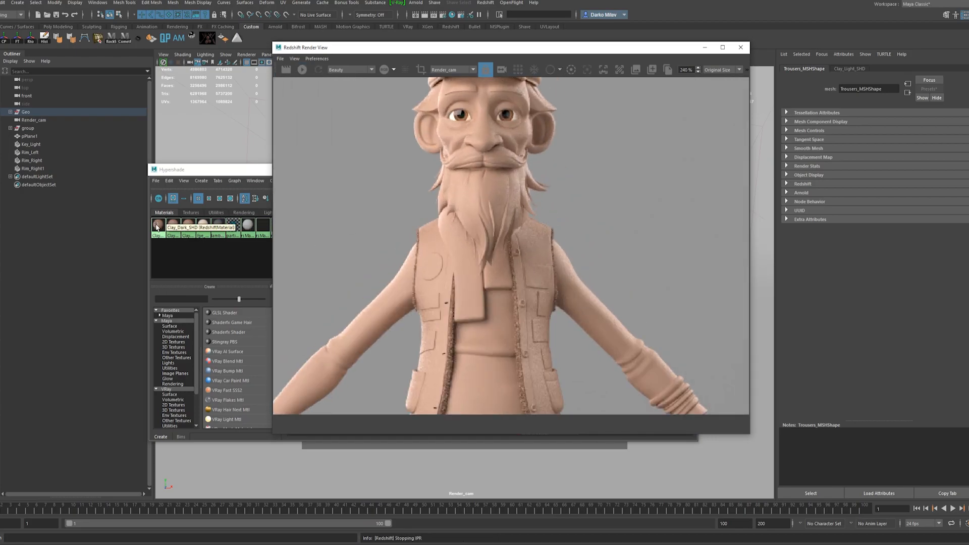
Darken the diffuse color of Clay_Dark_SHD to a deeper brown and restart the interactive render on the head region.
{"action": "left_click", "coordinate": [157, 227]}
{"action": "left_click", "coordinate": [655, 170]}
{"action": "left_click", "coordinate": [886, 169]}
{"action": "left_click", "coordinate": [421, 70]}
{"action": "scroll", "coordinate": [416, 104], "scroll_direction": "down", "scroll_amount": 4}
{"action": "left_click", "coordinate": [303, 72]}
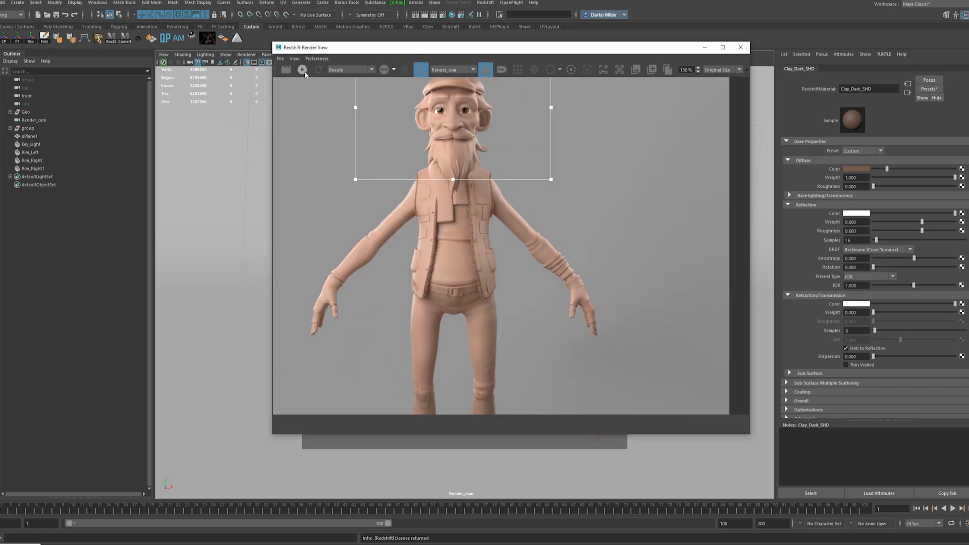
Darken the diffuse color of Clay_Dark_SHD slightly further while checking the face in the interactive render.
{"action": "scroll", "coordinate": [456, 92], "scroll_direction": "up", "scroll_amount": 2}
{"action": "left_click_drag", "start_coordinate": [887, 169], "coordinate": [882, 169]}
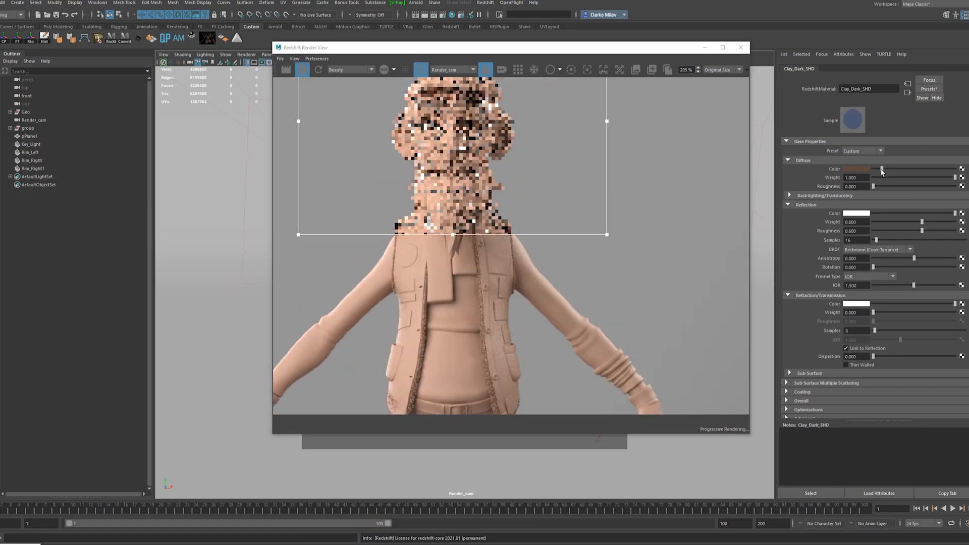
{"action": "scroll", "coordinate": [473, 126], "scroll_direction": "down", "scroll_amount": 4}
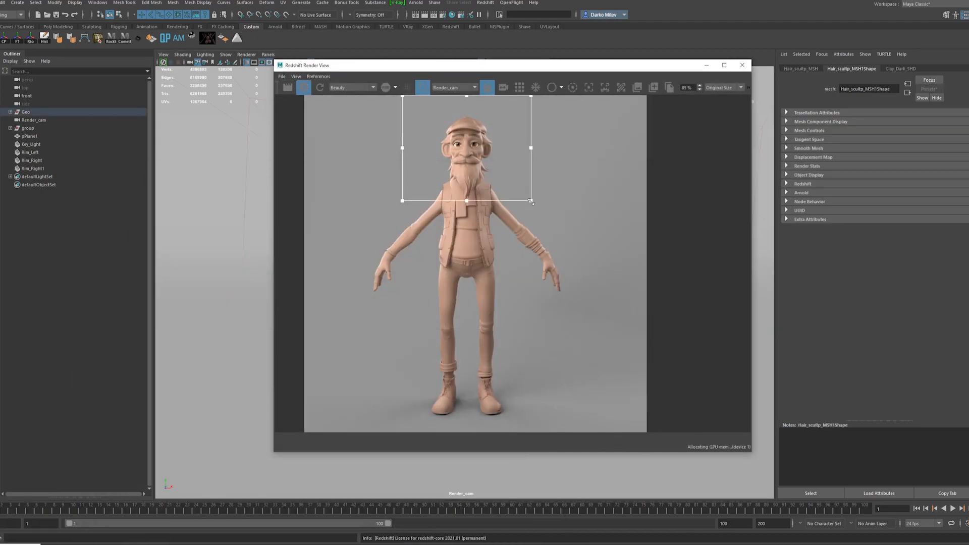
Assign Clay_Dark_SHD to the sculpted hair and beard and check them in a slightly larger render region.
{"action": "left_click_drag", "start_coordinate": [531, 202], "coordinate": [533, 213]}
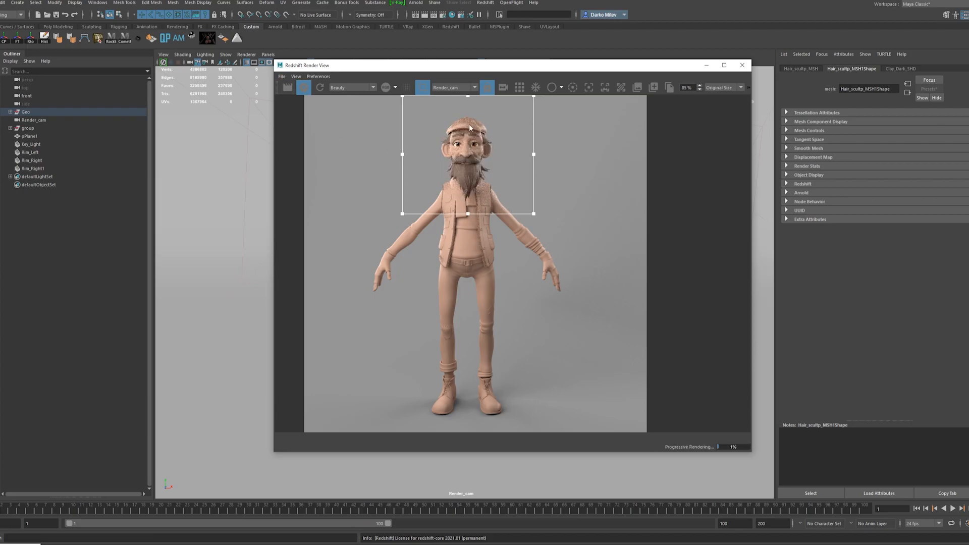
{"action": "scroll", "coordinate": [477, 184], "scroll_direction": "up", "scroll_amount": 3}
{"action": "scroll", "coordinate": [477, 185], "scroll_direction": "down", "scroll_amount": 2}
{"action": "left_click", "coordinate": [304, 88]}
{"action": "scroll", "coordinate": [454, 262], "scroll_direction": "down", "scroll_amount": 1}
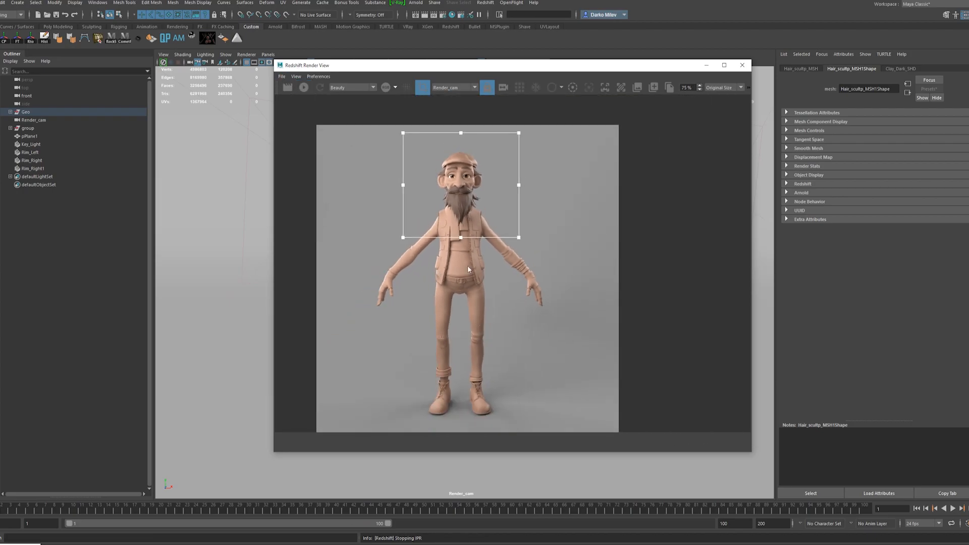
Darken the diffuse color of Clay_Medium_SHD and assign the material to the cap, vest and leather shoes.
{"action": "left_click", "coordinate": [706, 67]}
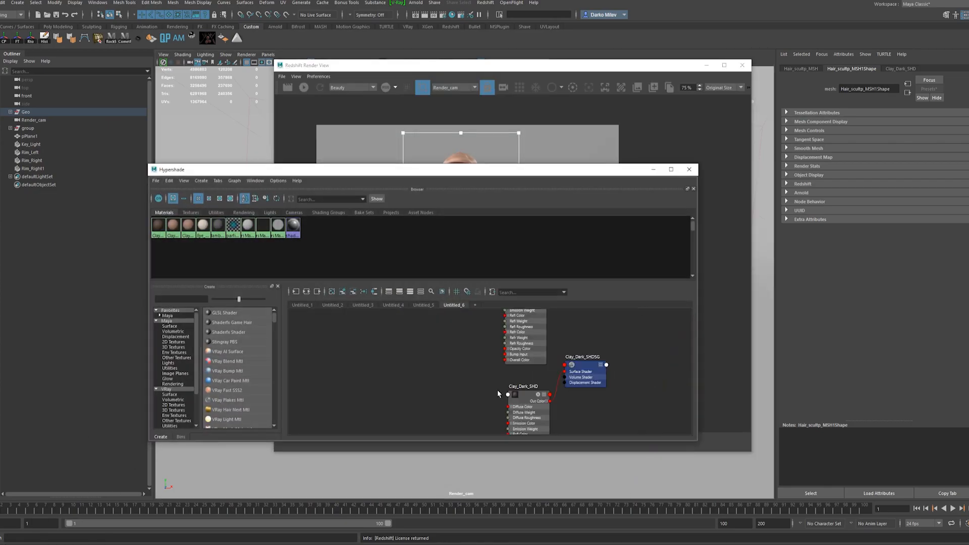
{"action": "left_click", "coordinate": [845, 169]}
{"action": "left_click", "coordinate": [817, 164]}
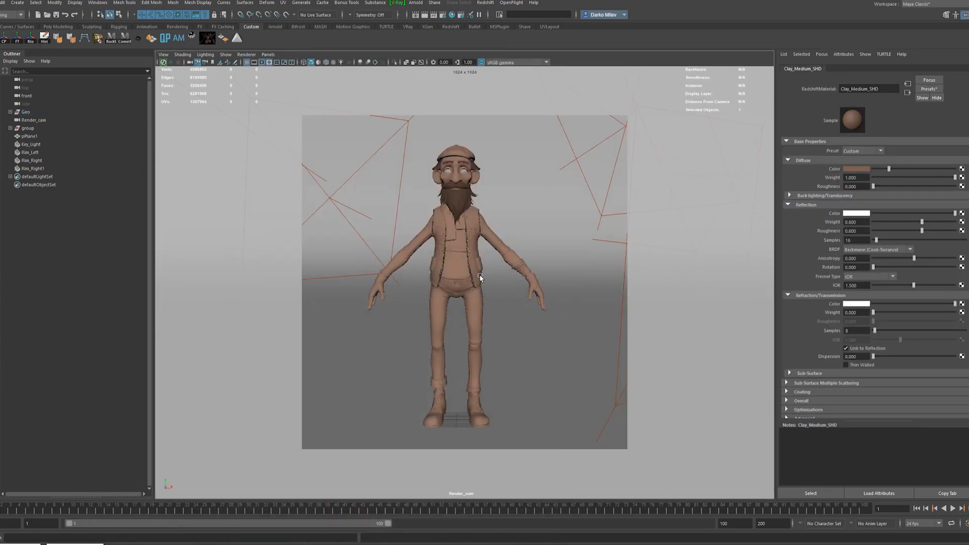
{"action": "left_click", "coordinate": [480, 277]}
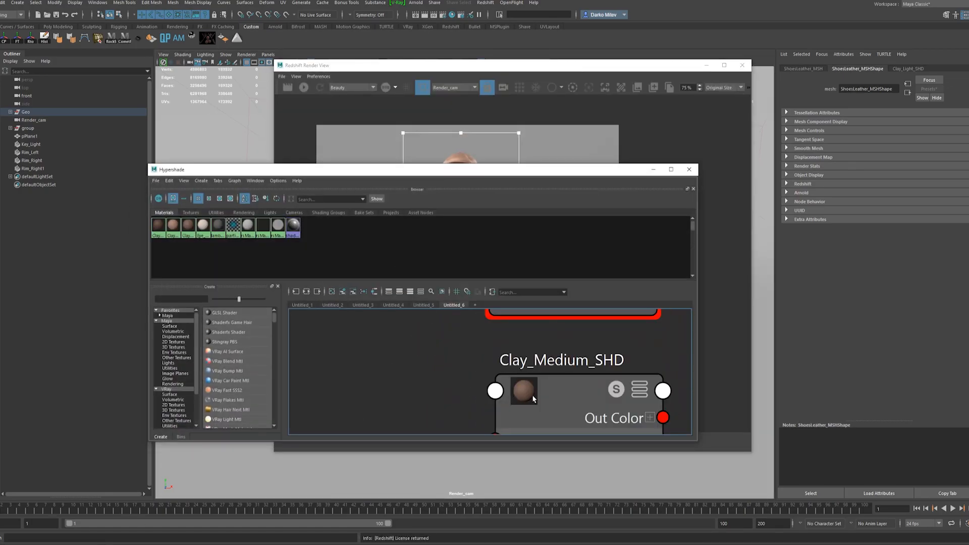
{"action": "right_click_drag", "start_coordinate": [533, 398], "coordinate": [536, 372]}
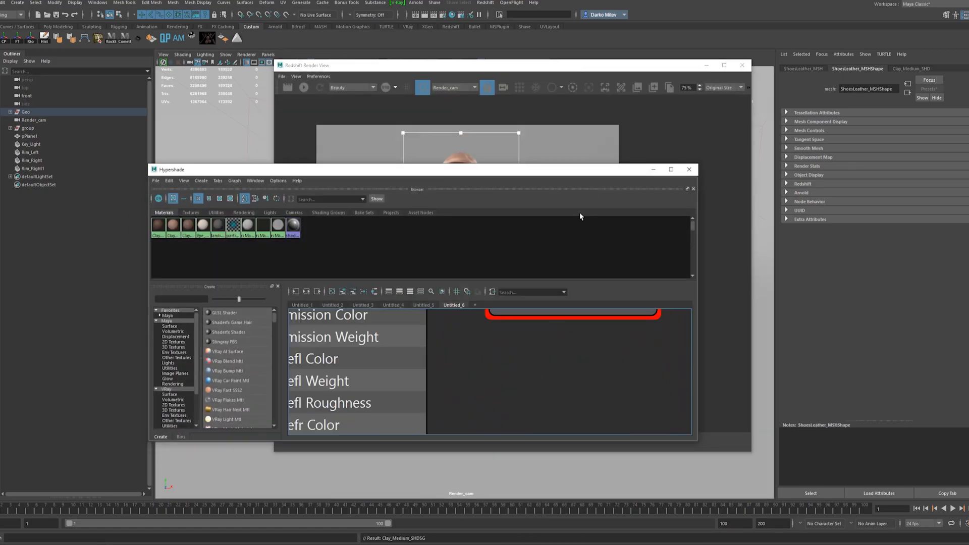
Arrange Hypershade and the Redshift Render View on either side of the character and restart the interactive render without the region.
{"action": "left_click_drag", "start_coordinate": [520, 172], "coordinate": [315, 80]}
{"action": "left_click_drag", "start_coordinate": [535, 65], "coordinate": [749, 38]}
{"action": "left_click_drag", "start_coordinate": [337, 348], "coordinate": [338, 472]}
{"action": "left_click_drag", "start_coordinate": [491, 394], "coordinate": [339, 394]}
{"action": "left_click_drag", "start_coordinate": [247, 77], "coordinate": [281, 35]}
{"action": "left_click", "coordinate": [518, 60]}
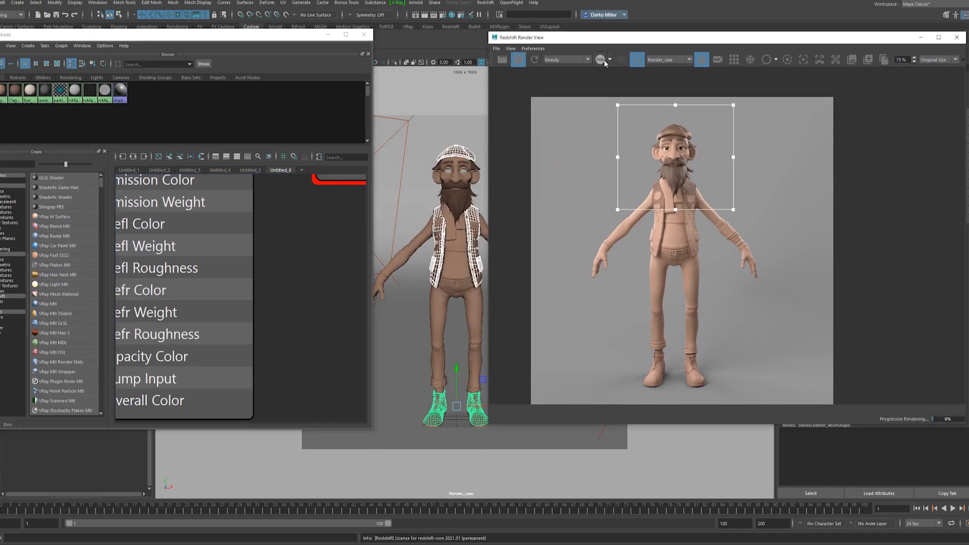
{"action": "left_click", "coordinate": [637, 59]}
{"action": "scroll", "coordinate": [660, 389], "scroll_direction": "up", "scroll_amount": 5}
Assign Clay_Dark_SHD to the shoe soles and check the shoes and vest in the render.
{"action": "left_click", "coordinate": [433, 426]}
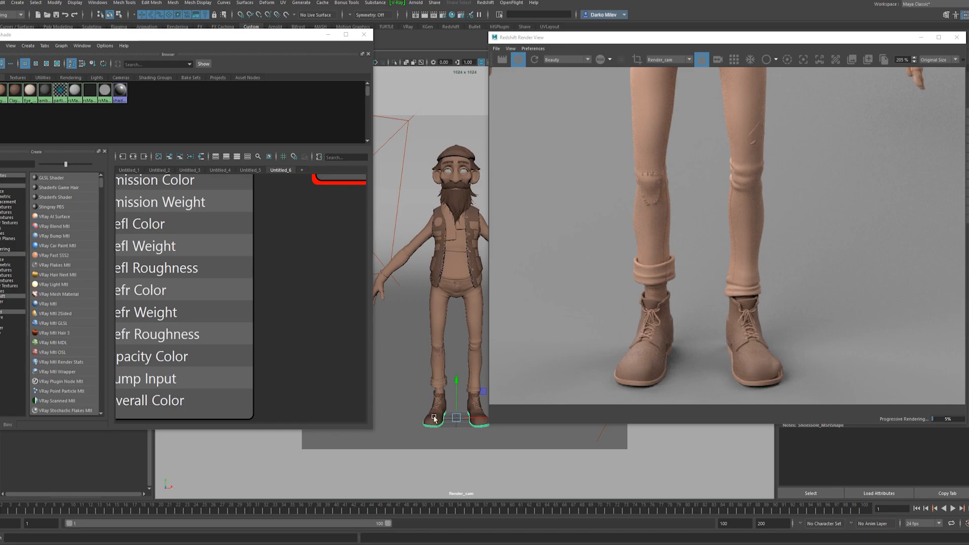
{"action": "scroll", "coordinate": [242, 280], "scroll_direction": "down", "scroll_amount": 7}
{"action": "middle_click_drag", "start_coordinate": [249, 359], "coordinate": [225, 262], "text": "alt"}
{"action": "scroll", "coordinate": [236, 254], "scroll_direction": "up", "scroll_amount": 4}
{"action": "right_click_drag", "start_coordinate": [236, 252], "coordinate": [236, 230]}
{"action": "scroll", "coordinate": [655, 366], "scroll_direction": "up", "scroll_amount": 3}
{"action": "scroll", "coordinate": [656, 323], "scroll_direction": "down", "scroll_amount": 10}
{"action": "middle_click_drag", "start_coordinate": [664, 112], "coordinate": [661, 195]}
{"action": "scroll", "coordinate": [653, 173], "scroll_direction": "up", "scroll_amount": 8}
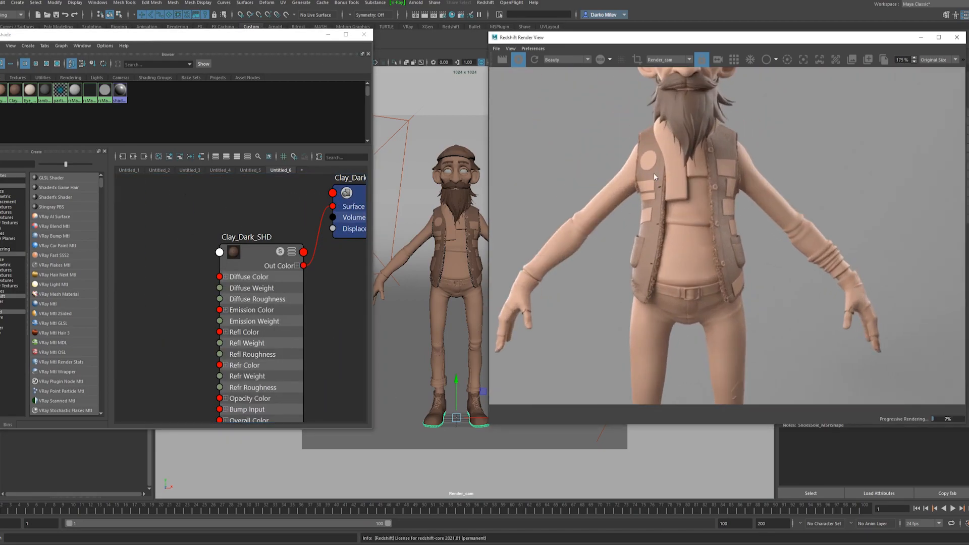
{"action": "scroll", "coordinate": [654, 174], "scroll_direction": "down", "scroll_amount": 6}
{"action": "scroll", "coordinate": [658, 181], "scroll_direction": "up", "scroll_amount": 1}
{"action": "scroll", "coordinate": [222, 245], "scroll_direction": "down", "scroll_amount": 7}
Assign Clay_Medium_SHD to the belt.
{"action": "middle_click_drag", "start_coordinate": [221, 179], "coordinate": [246, 247], "text": "alt"}
{"action": "scroll", "coordinate": [248, 246], "scroll_direction": "up", "scroll_amount": 6}
{"action": "right_click_drag", "start_coordinate": [250, 246], "coordinate": [250, 225]}
Frame the belt in the perspective view, assign Clay_Dark_SHD to the belt buckle and check the full figure in the render.
{"action": "left_click_drag", "start_coordinate": [317, 35], "coordinate": [275, 62]}
{"action": "key", "text": "space"}
{"action": "left_click_drag", "start_coordinate": [432, 303], "coordinate": [433, 286]}
{"action": "key", "text": "f"}
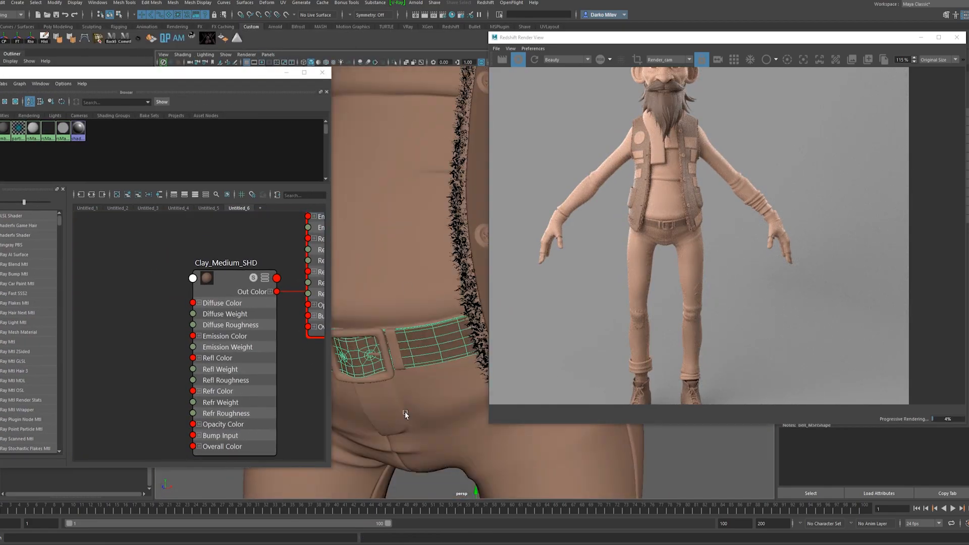
{"action": "middle_click_drag", "start_coordinate": [407, 290], "coordinate": [425, 246], "text": "alt"}
{"action": "scroll", "coordinate": [225, 297], "scroll_direction": "down", "scroll_amount": 3}
{"action": "middle_click_drag", "start_coordinate": [225, 296], "coordinate": [217, 252], "text": "alt"}
{"action": "right_click_drag", "start_coordinate": [219, 326], "coordinate": [219, 304]}
{"action": "scroll", "coordinate": [662, 219], "scroll_direction": "up", "scroll_amount": 3}
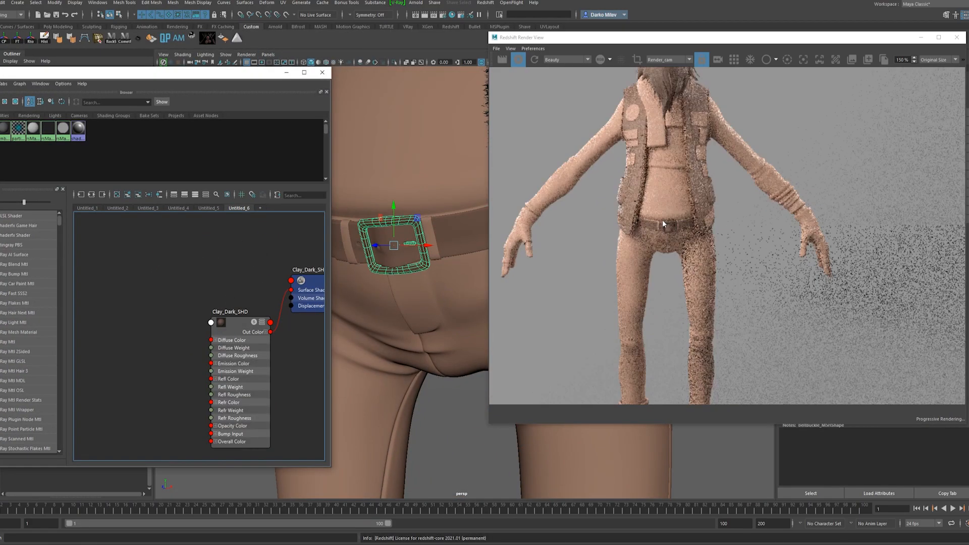
{"action": "middle_click_drag", "start_coordinate": [662, 220], "coordinate": [678, 248]}
{"action": "scroll", "coordinate": [680, 263], "scroll_direction": "down", "scroll_amount": 4}
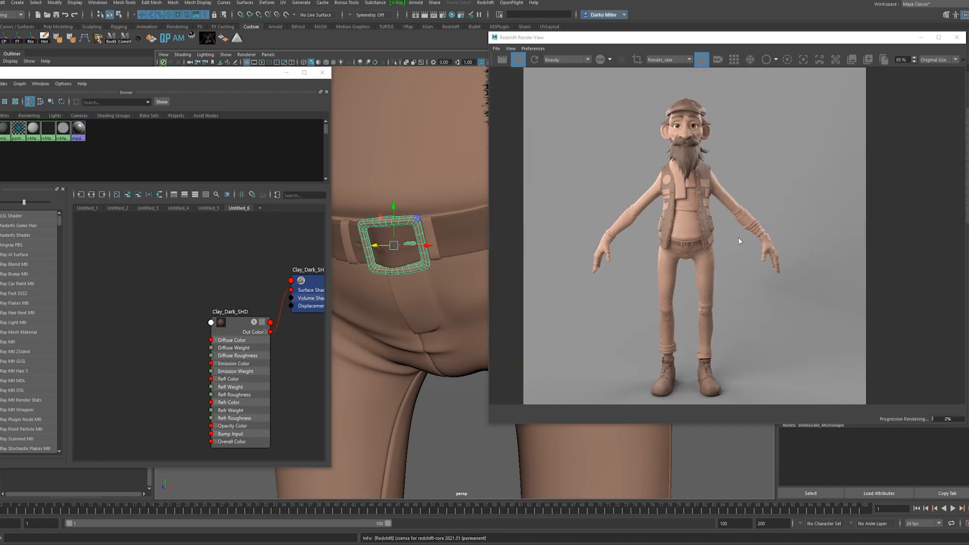
{"action": "scroll", "coordinate": [724, 197], "scroll_direction": "down", "scroll_amount": 2}
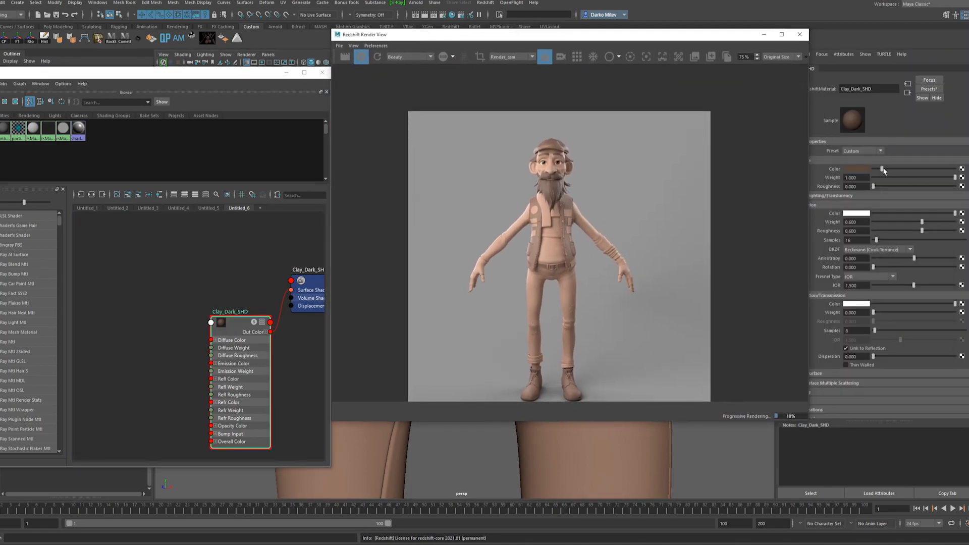
Darken the diffuse color of Clay_Dark_SHD a touch more and move the render window clear of the character.
{"action": "left_click_drag", "start_coordinate": [883, 168], "coordinate": [880, 168]}
{"action": "scroll", "coordinate": [612, 288], "scroll_direction": "down", "scroll_amount": 1}
{"action": "scroll", "coordinate": [556, 382], "scroll_direction": "up", "scroll_amount": 6}
{"action": "scroll", "coordinate": [555, 382], "scroll_direction": "down", "scroll_amount": 4}
{"action": "left_click_drag", "start_coordinate": [482, 39], "coordinate": [680, 64]}
Select the fingerless gloves including their finger trims and assign Clay_Dark_SHD to them.
{"action": "scroll", "coordinate": [452, 254], "scroll_direction": "down", "scroll_amount": 5}
{"action": "scroll", "coordinate": [452, 255], "scroll_direction": "down", "scroll_amount": 5}
{"action": "left_click", "coordinate": [370, 289]}
{"action": "left_click_drag", "start_coordinate": [370, 289], "coordinate": [238, 321], "text": "alt"}
{"action": "middle_click_drag", "start_coordinate": [238, 321], "coordinate": [323, 303], "text": "alt"}
{"action": "scroll", "coordinate": [372, 248], "scroll_direction": "up", "scroll_amount": 6}
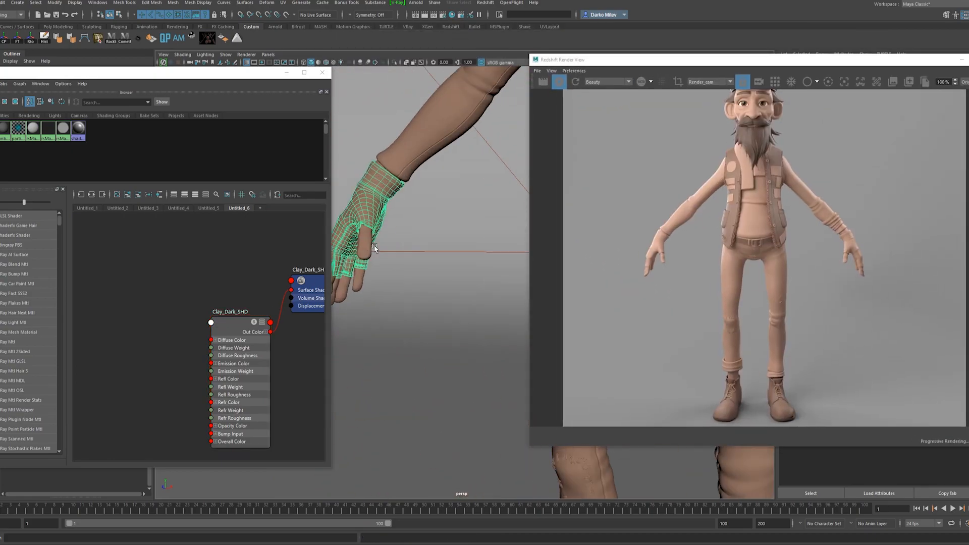
{"action": "middle_click_drag", "start_coordinate": [372, 247], "coordinate": [413, 309], "text": "alt"}
{"action": "scroll", "coordinate": [413, 308], "scroll_direction": "up", "scroll_amount": 3}
{"action": "left_click", "coordinate": [394, 333], "text": "shift"}
{"action": "right_click_drag", "start_coordinate": [218, 326], "coordinate": [220, 299]}
{"action": "scroll", "coordinate": [661, 295], "scroll_direction": "down", "scroll_amount": 3}
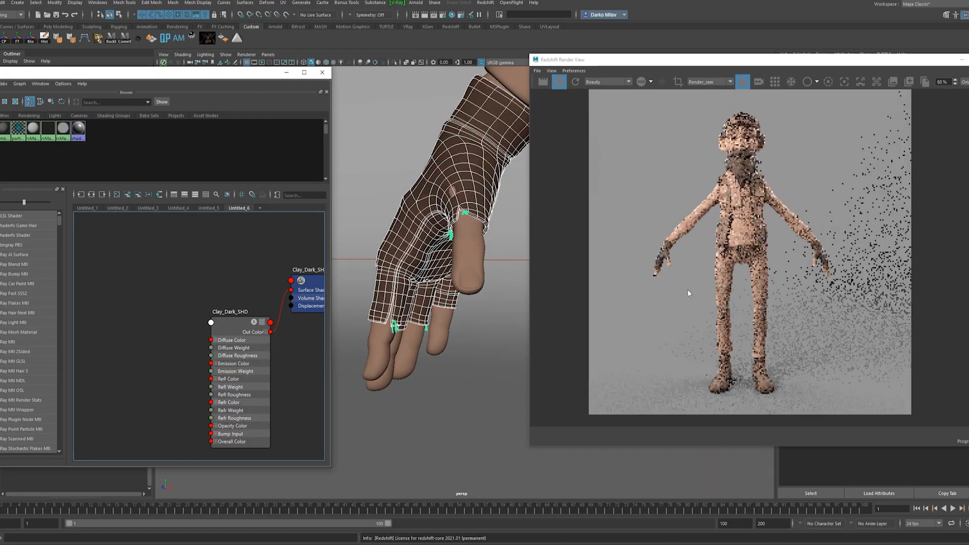
Select the vest buttons and assign Clay_Dark_SHD to them.
{"action": "scroll", "coordinate": [749, 173], "scroll_direction": "up", "scroll_amount": 12}
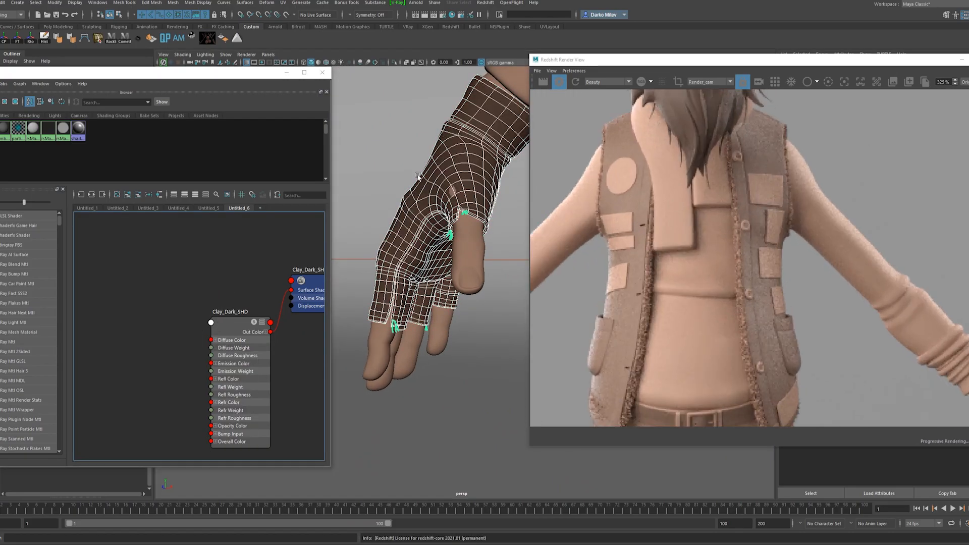
{"action": "scroll", "coordinate": [235, 285], "scroll_direction": "down", "scroll_amount": 3}
{"action": "scroll", "coordinate": [454, 227], "scroll_direction": "down", "scroll_amount": 6}
{"action": "middle_click_drag", "start_coordinate": [505, 177], "coordinate": [466, 212], "text": "alt"}
{"action": "scroll", "coordinate": [251, 267], "scroll_direction": "up", "scroll_amount": 4}
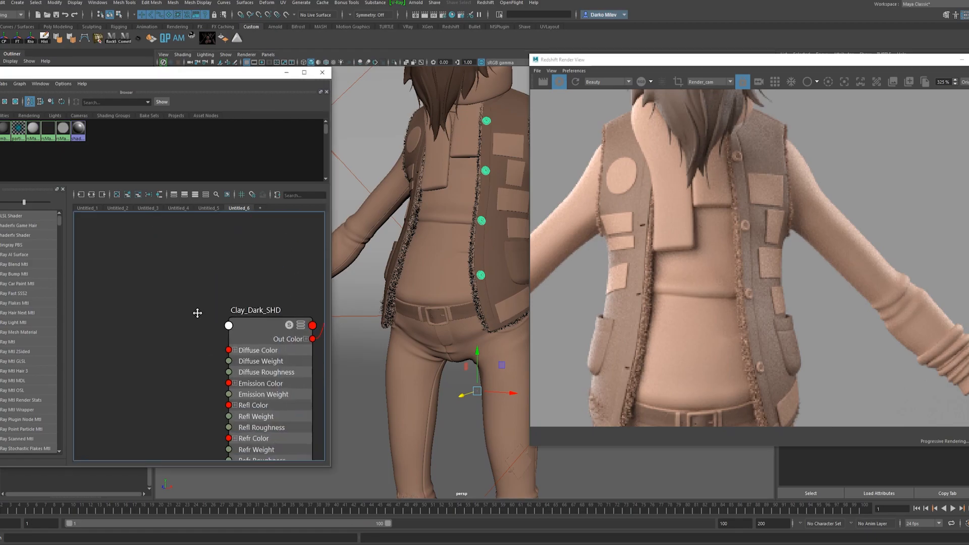
{"action": "scroll", "coordinate": [736, 269], "scroll_direction": "down", "scroll_amount": 3}
Try Clay_Medium_SHD on the beard and hair and judge it in the full-figure render.
{"action": "scroll", "coordinate": [753, 326], "scroll_direction": "down", "scroll_amount": 2}
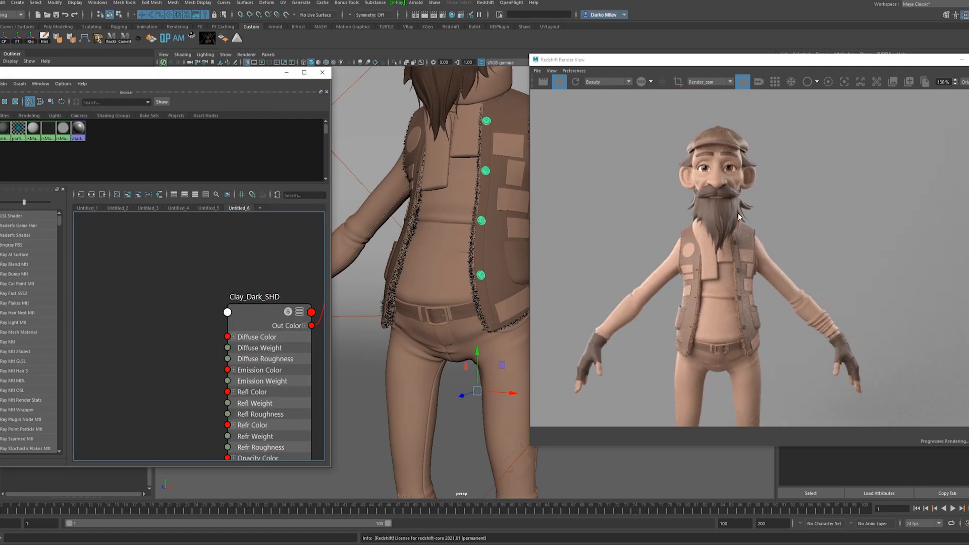
{"action": "scroll", "coordinate": [706, 154], "scroll_direction": "down", "scroll_amount": 2}
{"action": "middle_click_drag", "start_coordinate": [453, 78], "coordinate": [449, 214], "text": "alt"}
{"action": "left_click", "coordinate": [448, 199]}
{"action": "scroll", "coordinate": [240, 265], "scroll_direction": "down", "scroll_amount": 4}
{"action": "middle_click_drag", "start_coordinate": [237, 250], "coordinate": [227, 368], "text": "alt"}
{"action": "scroll", "coordinate": [182, 300], "scroll_direction": "up", "scroll_amount": 5}
{"action": "middle_click_drag", "start_coordinate": [182, 300], "coordinate": [181, 304], "text": "alt"}
{"action": "right_click_drag", "start_coordinate": [206, 287], "coordinate": [203, 253]}
{"action": "scroll", "coordinate": [788, 209], "scroll_direction": "down", "scroll_amount": 2}
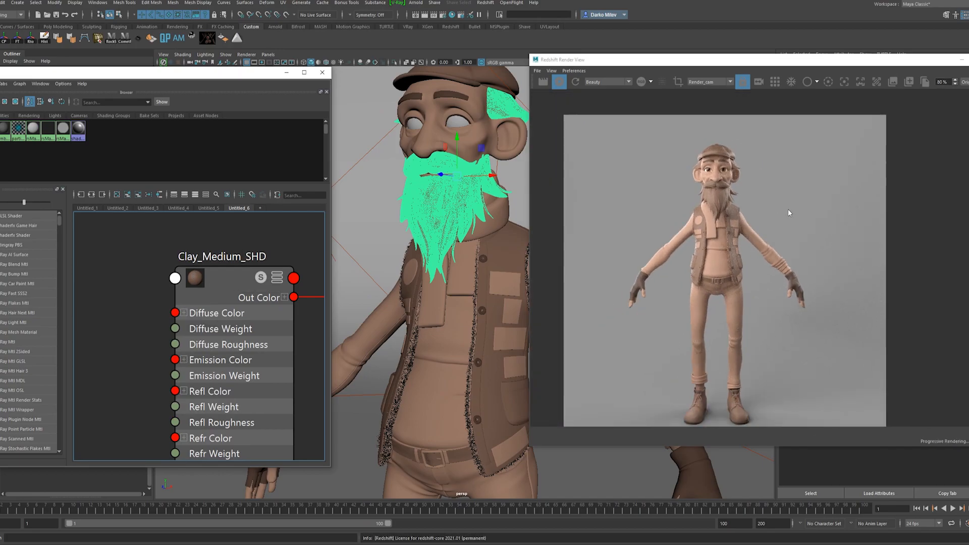
Select the patches on both trouser legs and assign Clay_Dark_SHD to them.
{"action": "scroll", "coordinate": [513, 316], "scroll_direction": "down", "scroll_amount": 2}
{"action": "middle_click_drag", "start_coordinate": [504, 399], "coordinate": [507, 75], "text": "alt"}
{"action": "left_click", "coordinate": [442, 231]}
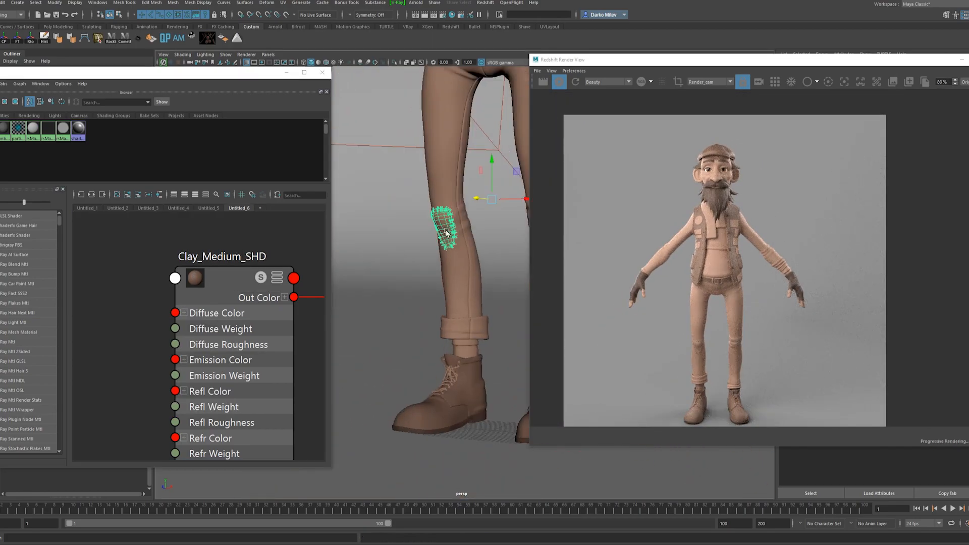
{"action": "middle_click_drag", "start_coordinate": [260, 278], "coordinate": [133, 279], "text": "alt"}
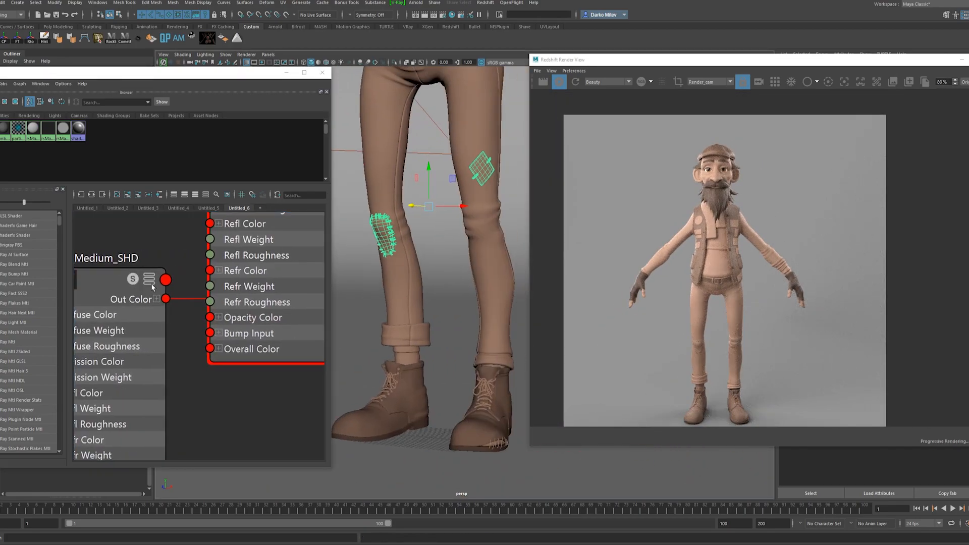
{"action": "scroll", "coordinate": [144, 395], "scroll_direction": "down", "scroll_amount": 3}
{"action": "scroll", "coordinate": [144, 395], "scroll_direction": "up", "scroll_amount": 3}
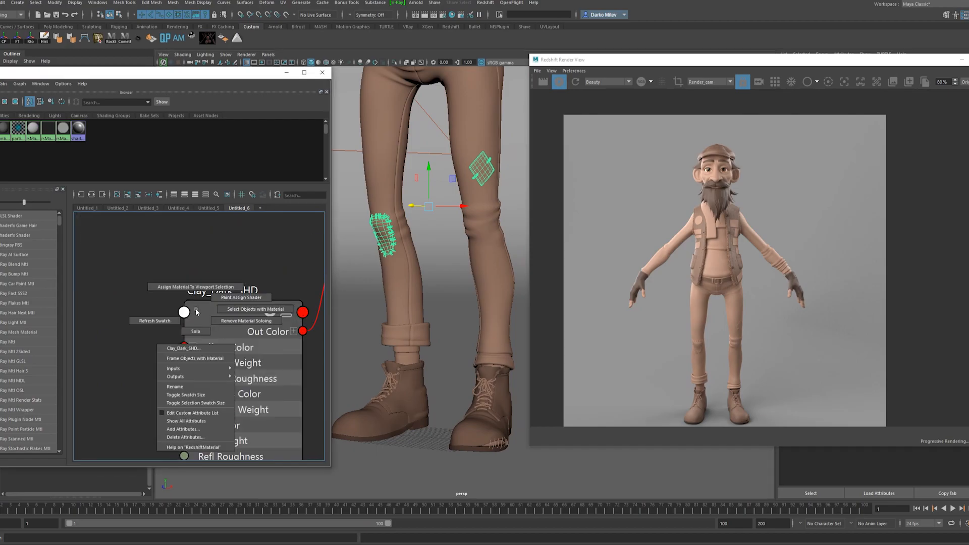
{"action": "scroll", "coordinate": [444, 277], "scroll_direction": "up", "scroll_amount": 4}
Select the cloth faces of the trouser patches without their stitches and assign Clay_Medium_SHD to them.
{"action": "right_click_drag", "start_coordinate": [347, 208], "coordinate": [345, 221]}
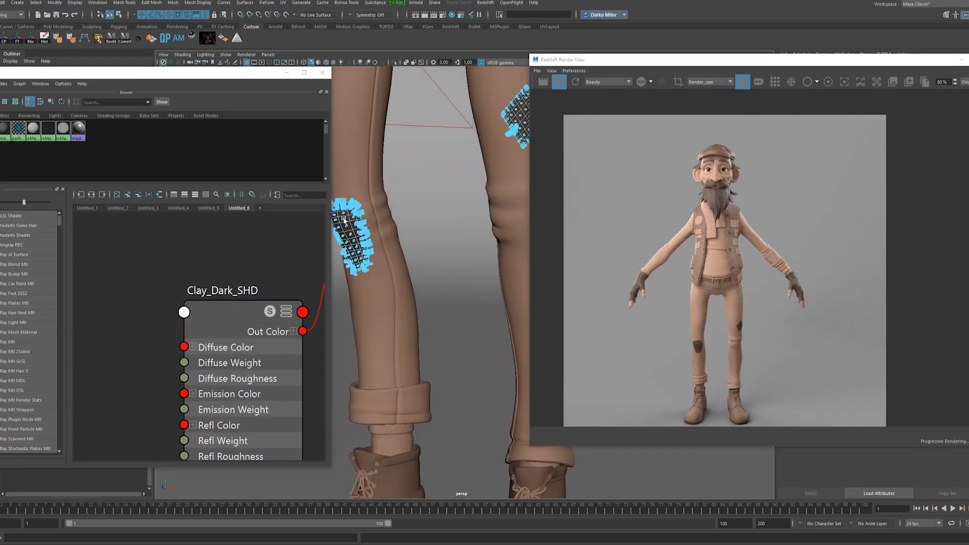
{"action": "middle_click_drag", "start_coordinate": [507, 81], "coordinate": [445, 175], "text": "alt"}
{"action": "scroll", "coordinate": [445, 175], "scroll_direction": "up", "scroll_amount": 4}
{"action": "double_click", "coordinate": [447, 167]}
{"action": "scroll", "coordinate": [189, 333], "scroll_direction": "down", "scroll_amount": 5}
{"action": "scroll", "coordinate": [150, 250], "scroll_direction": "up", "scroll_amount": 3}
{"action": "right_click_drag", "start_coordinate": [178, 251], "coordinate": [174, 222]}
{"action": "scroll", "coordinate": [702, 348], "scroll_direction": "up", "scroll_amount": 5}
{"action": "scroll", "coordinate": [701, 350], "scroll_direction": "down", "scroll_amount": 5}
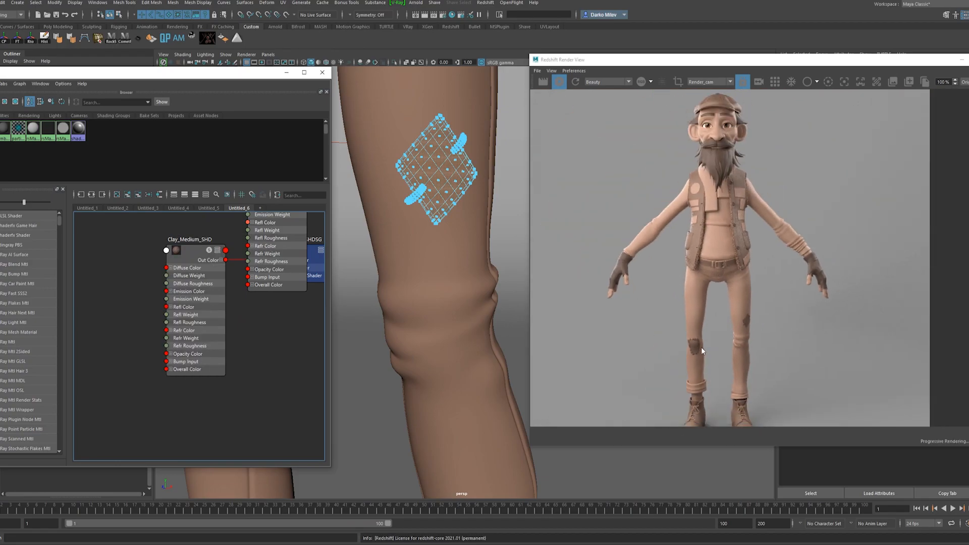
Select the shoelaces and shoe stitching and assign Clay_Dark_SHD to them.
{"action": "right_click_drag", "start_coordinate": [457, 239], "coordinate": [472, 220]}
{"action": "scroll", "coordinate": [403, 202], "scroll_direction": "down", "scroll_amount": 4}
{"action": "scroll", "coordinate": [403, 203], "scroll_direction": "down", "scroll_amount": 8}
{"action": "left_click_drag", "start_coordinate": [402, 202], "coordinate": [476, 363], "text": "alt"}
{"action": "middle_click_drag", "start_coordinate": [475, 363], "coordinate": [478, 295], "text": "alt"}
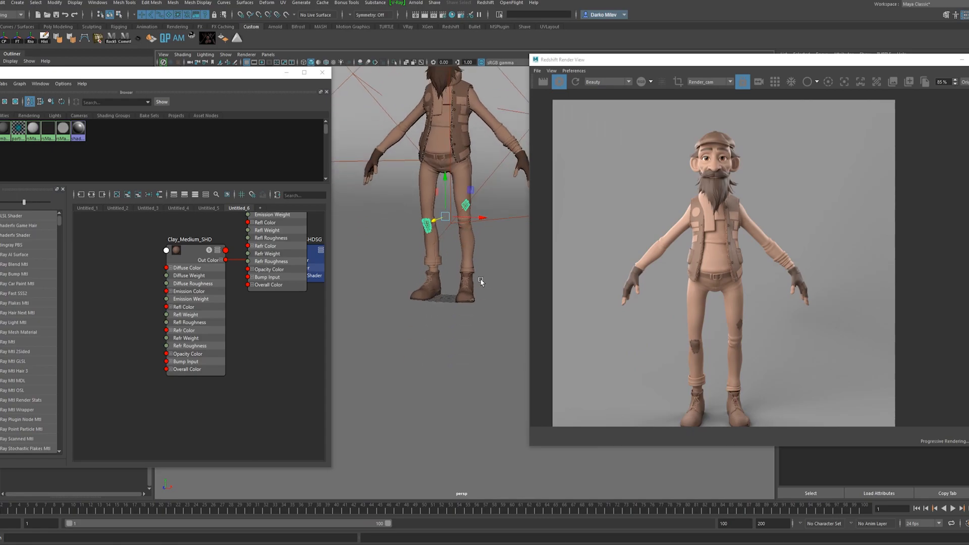
{"action": "scroll", "coordinate": [483, 282], "scroll_direction": "up", "scroll_amount": 10}
{"action": "left_click", "coordinate": [479, 283]}
{"action": "scroll", "coordinate": [187, 282], "scroll_direction": "down", "scroll_amount": 4}
{"action": "scroll", "coordinate": [194, 331], "scroll_direction": "up", "scroll_amount": 4}
{"action": "scroll", "coordinate": [672, 333], "scroll_direction": "up", "scroll_amount": 5}
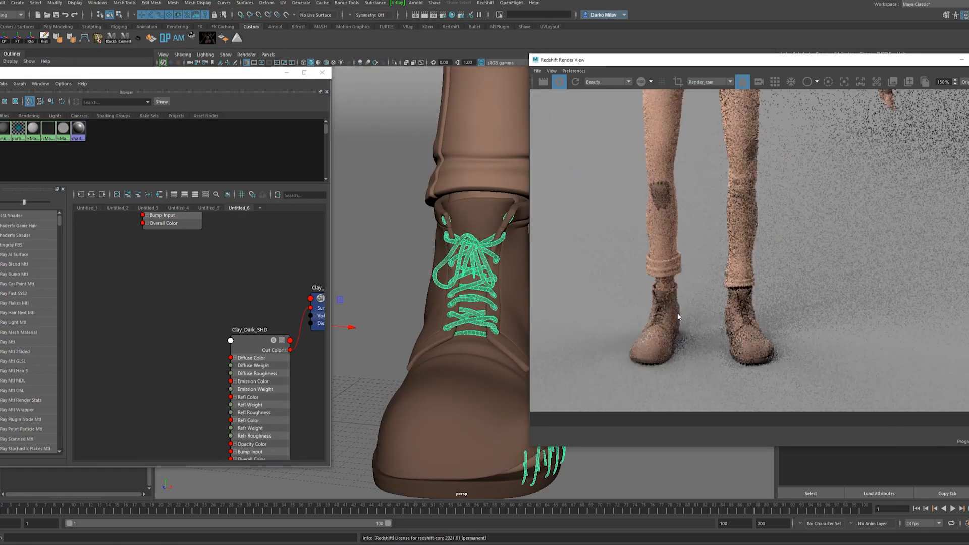
Examine the balance of light, medium and dark clay across the rendered character from shoes to cap.
{"action": "scroll", "coordinate": [676, 316], "scroll_direction": "down", "scroll_amount": 4}
{"action": "scroll", "coordinate": [686, 265], "scroll_direction": "down", "scroll_amount": 4}
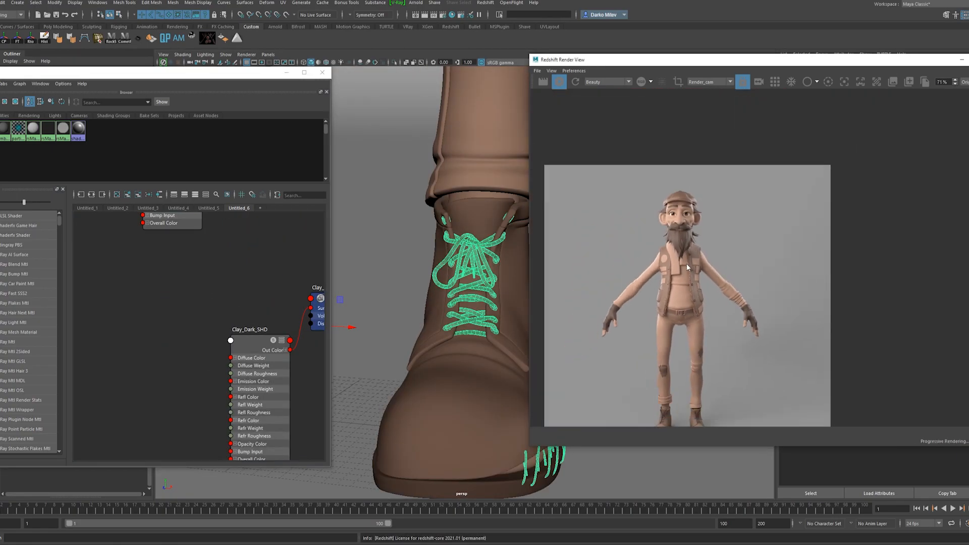
{"action": "middle_click_drag", "start_coordinate": [688, 313], "coordinate": [690, 248]}
{"action": "scroll", "coordinate": [680, 143], "scroll_direction": "up", "scroll_amount": 7}
{"action": "scroll", "coordinate": [680, 145], "scroll_direction": "down", "scroll_amount": 4}
{"action": "scroll", "coordinate": [679, 145], "scroll_direction": "down", "scroll_amount": 2}
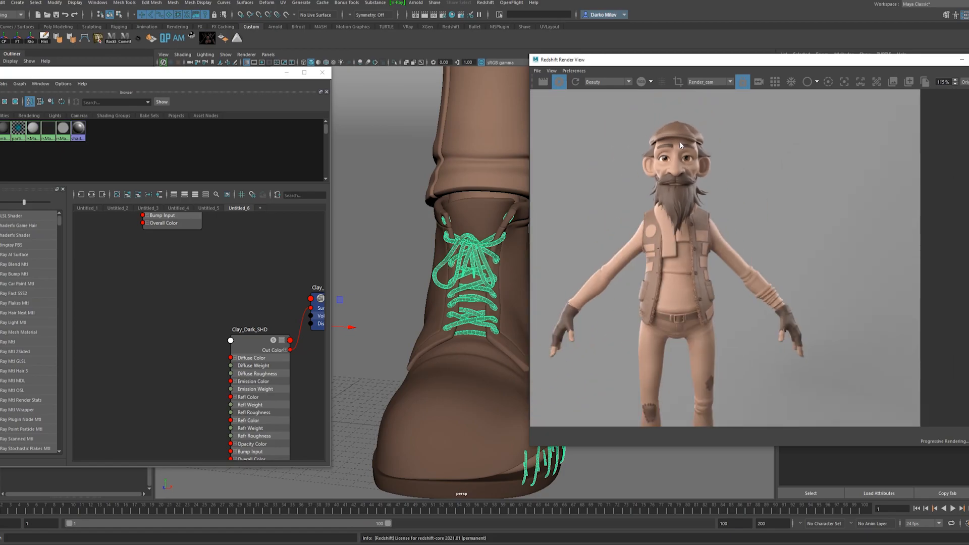
{"action": "scroll", "coordinate": [685, 160], "scroll_direction": "up", "scroll_amount": 1}
{"action": "scroll", "coordinate": [408, 256], "scroll_direction": "down", "scroll_amount": 6}
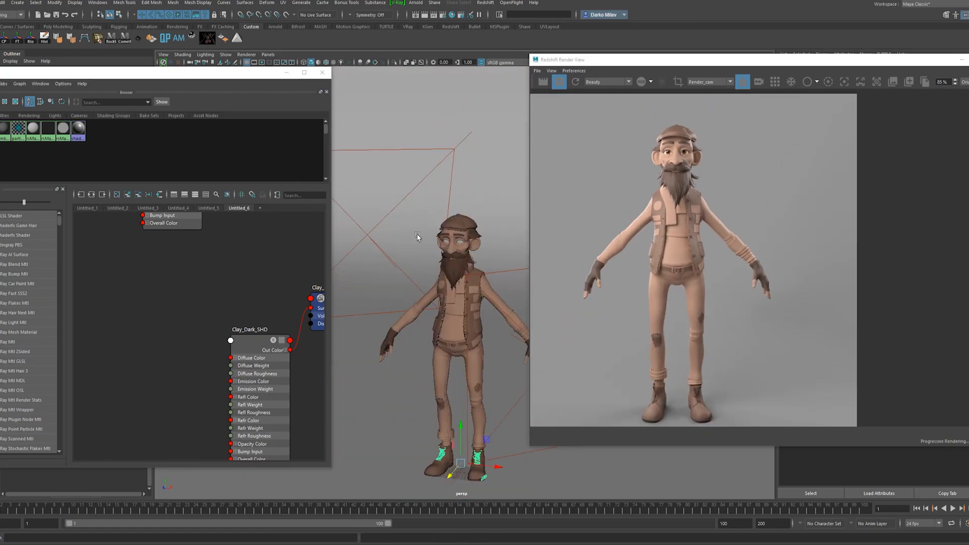
Try Clay_Dark_SHD on the cap and vest and Clay_Medium_SHD on the beard and hair.
{"action": "scroll", "coordinate": [263, 339], "scroll_direction": "up", "scroll_amount": 4}
{"action": "right_click_drag", "start_coordinate": [263, 339], "coordinate": [264, 316]}
{"action": "left_click", "coordinate": [458, 273]}
{"action": "middle_click_drag", "start_coordinate": [157, 222], "coordinate": [222, 394], "text": "alt"}
{"action": "right_click", "coordinate": [188, 269]}
{"action": "left_click", "coordinate": [188, 247]}
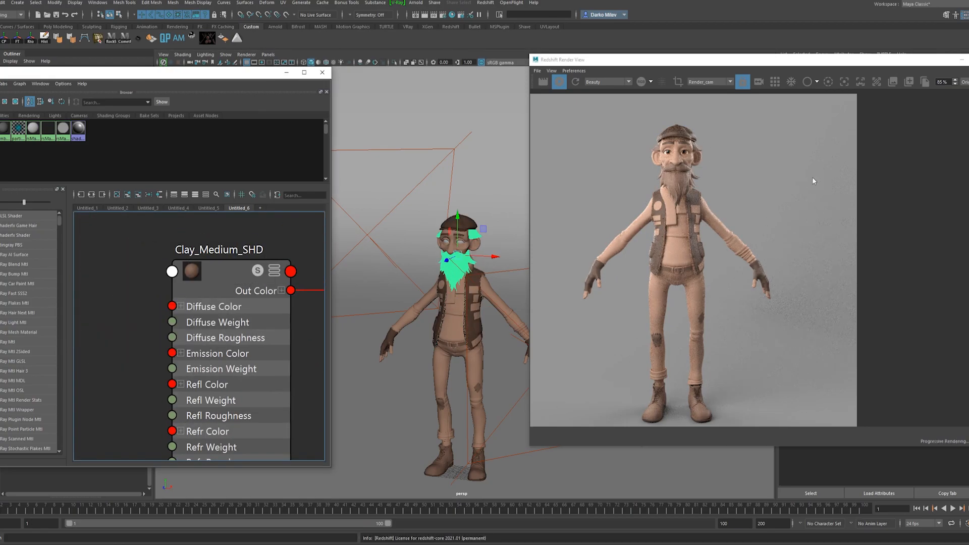
Examine the cap, beard and vest tones in the render, both close up and on the whole figure.
{"action": "scroll", "coordinate": [711, 157], "scroll_direction": "up", "scroll_amount": 1}
{"action": "scroll", "coordinate": [682, 167], "scroll_direction": "down", "scroll_amount": 2}
{"action": "scroll", "coordinate": [686, 141], "scroll_direction": "up", "scroll_amount": 3}
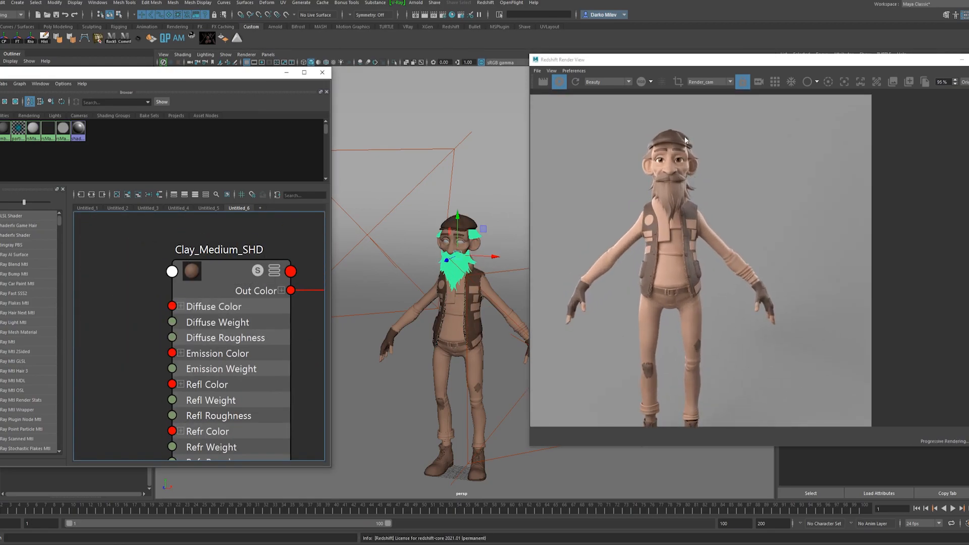
{"action": "key", "text": "alt+v"}
{"action": "key", "text": "alt+v"}
{"action": "scroll", "coordinate": [619, 276], "scroll_direction": "up", "scroll_amount": 1}
{"action": "scroll", "coordinate": [620, 274], "scroll_direction": "down", "scroll_amount": 1}
{"action": "scroll", "coordinate": [709, 226], "scroll_direction": "up", "scroll_amount": 4}
{"action": "scroll", "coordinate": [708, 226], "scroll_direction": "down", "scroll_amount": 3}
{"action": "scroll", "coordinate": [709, 228], "scroll_direction": "down", "scroll_amount": 2}
{"action": "scroll", "coordinate": [674, 116], "scroll_direction": "up", "scroll_amount": 4}
{"action": "scroll", "coordinate": [675, 116], "scroll_direction": "down", "scroll_amount": 5}
{"action": "scroll", "coordinate": [675, 116], "scroll_direction": "up", "scroll_amount": 2}
{"action": "scroll", "coordinate": [677, 141], "scroll_direction": "up", "scroll_amount": 3}
{"action": "scroll", "coordinate": [677, 142], "scroll_direction": "down", "scroll_amount": 2}
{"action": "left_click_drag", "start_coordinate": [197, 512], "coordinate": [768, 499]}
{"action": "scroll", "coordinate": [613, 220], "scroll_direction": "down", "scroll_amount": 1}
{"action": "scroll", "coordinate": [612, 221], "scroll_direction": "down", "scroll_amount": 1}
{"action": "scroll", "coordinate": [780, 199], "scroll_direction": "up", "scroll_amount": 1}
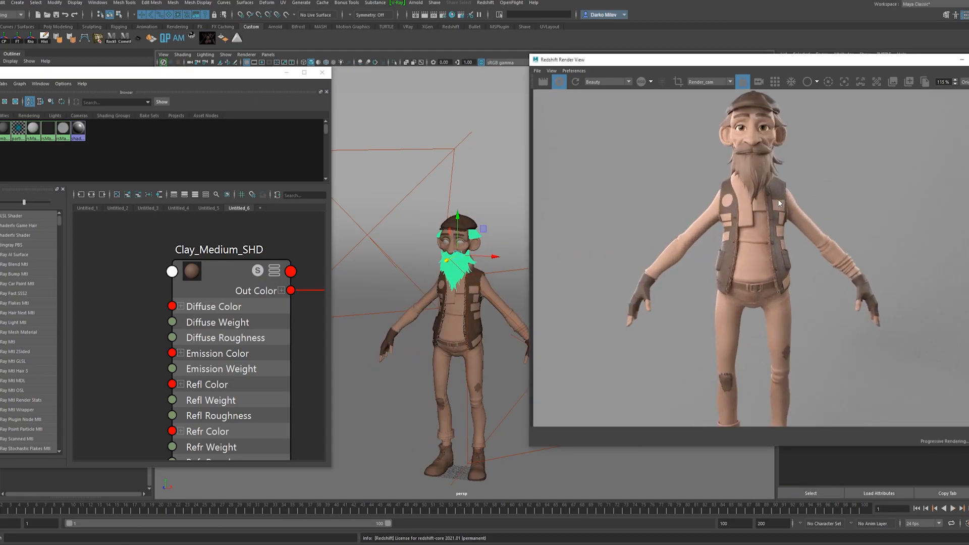
Return the beard and hair to Clay_Dark_SHD and the cap and vest to Clay_Medium_SHD.
{"action": "scroll", "coordinate": [242, 274], "scroll_direction": "down", "scroll_amount": 5}
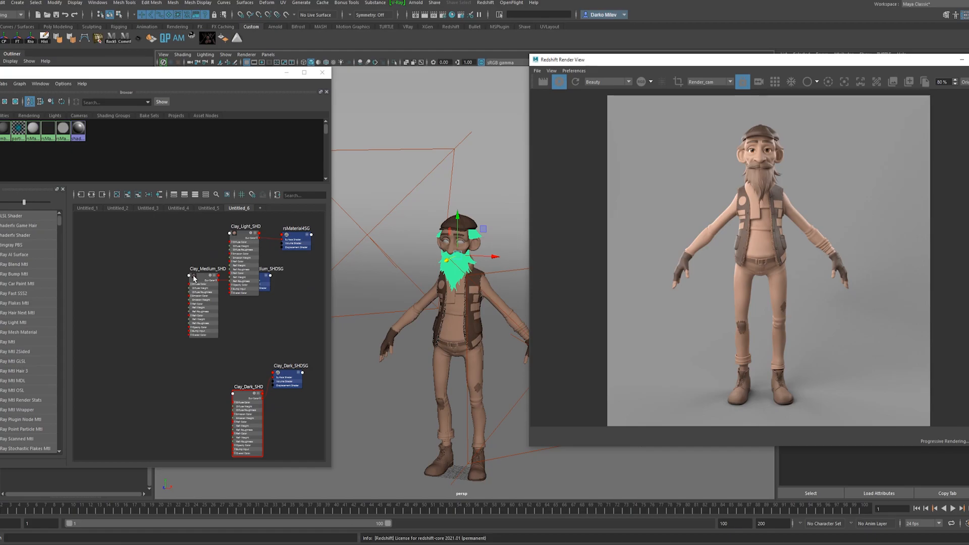
{"action": "scroll", "coordinate": [265, 364], "scroll_direction": "up", "scroll_amount": 3}
{"action": "left_click", "coordinate": [476, 277]}
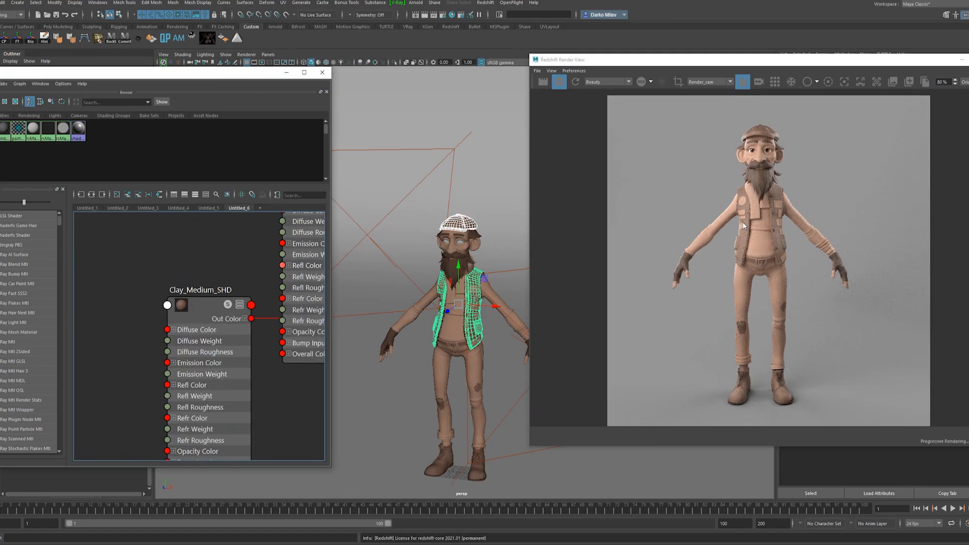
Assign Clay_Dark_SHD to the belt and check its contrast on the rendered figure.
{"action": "left_click", "coordinate": [443, 345]}
{"action": "scroll", "coordinate": [183, 243], "scroll_direction": "down", "scroll_amount": 5}
{"action": "scroll", "coordinate": [225, 393], "scroll_direction": "up", "scroll_amount": 3}
{"action": "right_click_drag", "start_coordinate": [246, 299], "coordinate": [246, 277]}
{"action": "scroll", "coordinate": [761, 256], "scroll_direction": "up", "scroll_amount": 2}
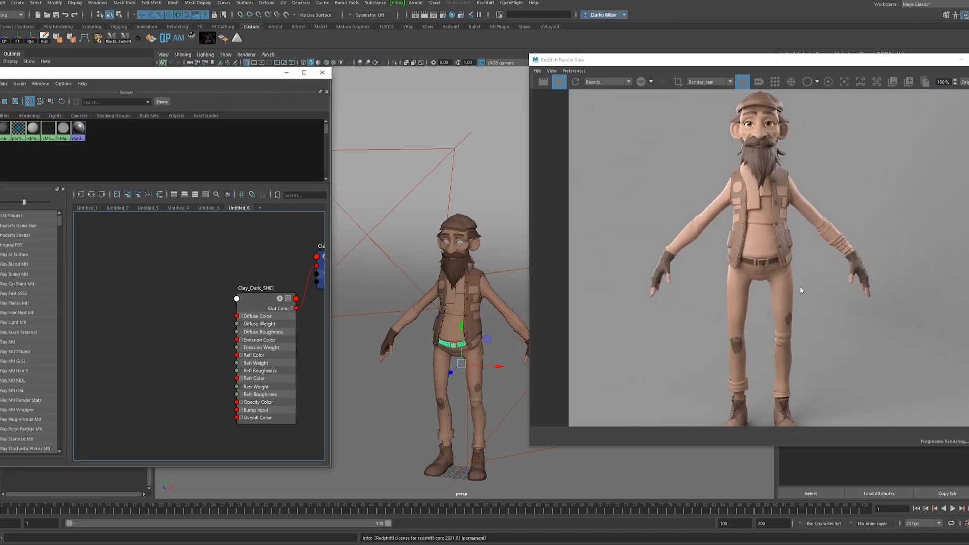
{"action": "scroll", "coordinate": [706, 256], "scroll_direction": "down", "scroll_amount": 1}
{"action": "scroll", "coordinate": [707, 256], "scroll_direction": "up", "scroll_amount": 2}
{"action": "scroll", "coordinate": [707, 256], "scroll_direction": "down", "scroll_amount": 2}
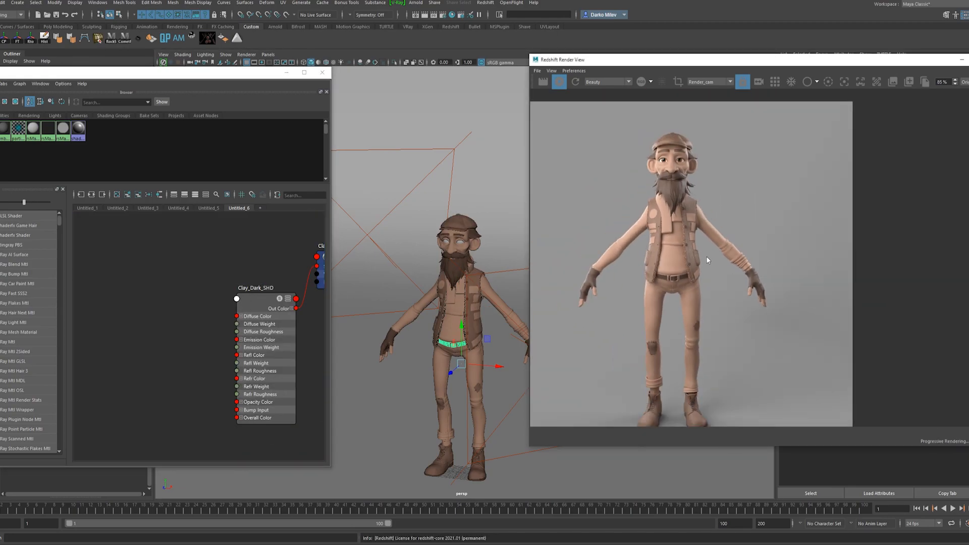
Try Clay_Medium_SHD on the beard and hair, then undo the assignment.
{"action": "left_click", "coordinate": [459, 278]}
{"action": "scroll", "coordinate": [277, 308], "scroll_direction": "down", "scroll_amount": 4}
{"action": "scroll", "coordinate": [235, 218], "scroll_direction": "up", "scroll_amount": 6}
{"action": "right_click_drag", "start_coordinate": [256, 250], "coordinate": [255, 228]}
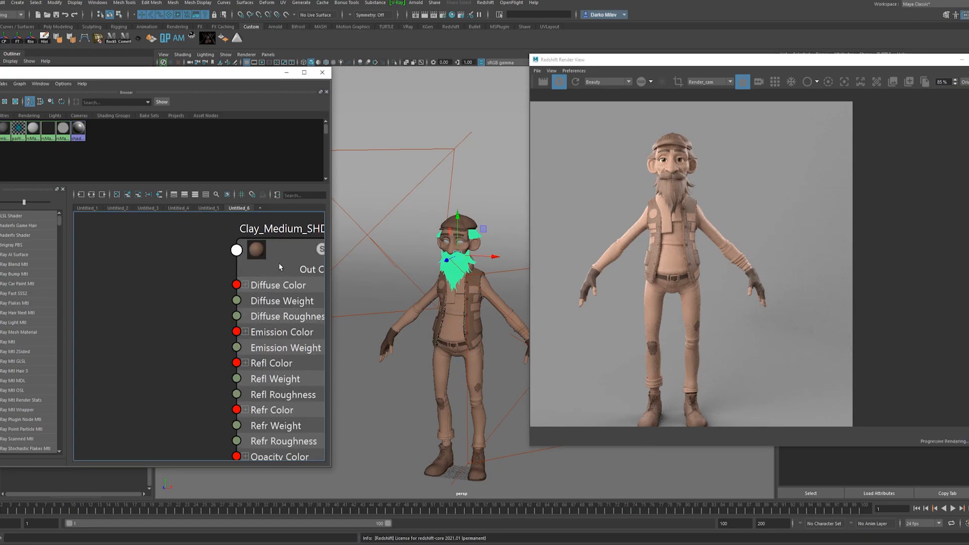
{"action": "key", "text": "f"}
{"action": "scroll", "coordinate": [672, 226], "scroll_direction": "down", "scroll_amount": 2}
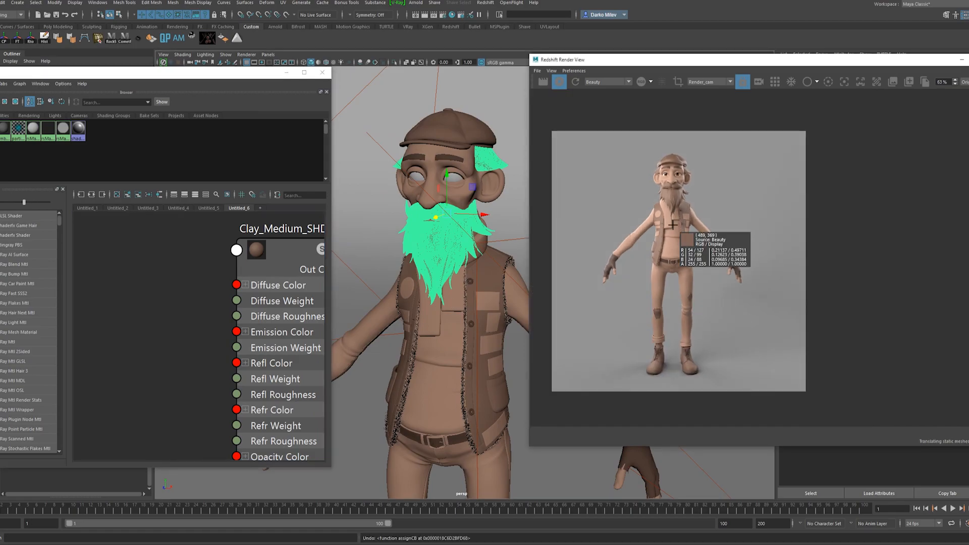
Try Clay_Medium_SHD on the scarf and compare its tone in the render close up and on the whole figure.
{"action": "scroll", "coordinate": [684, 203], "scroll_direction": "up", "scroll_amount": 2}
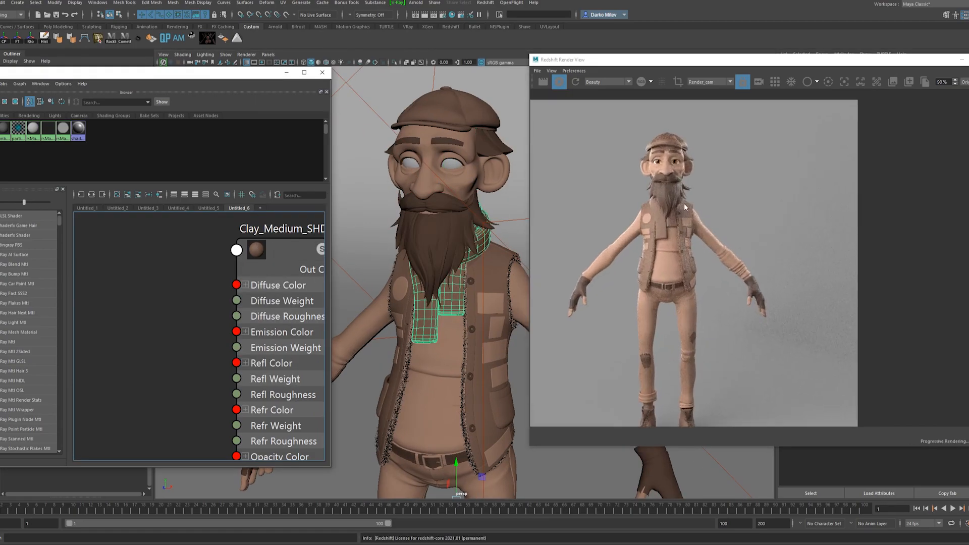
{"action": "scroll", "coordinate": [672, 220], "scroll_direction": "down", "scroll_amount": 2}
{"action": "scroll", "coordinate": [439, 368], "scroll_direction": "down", "scroll_amount": 2}
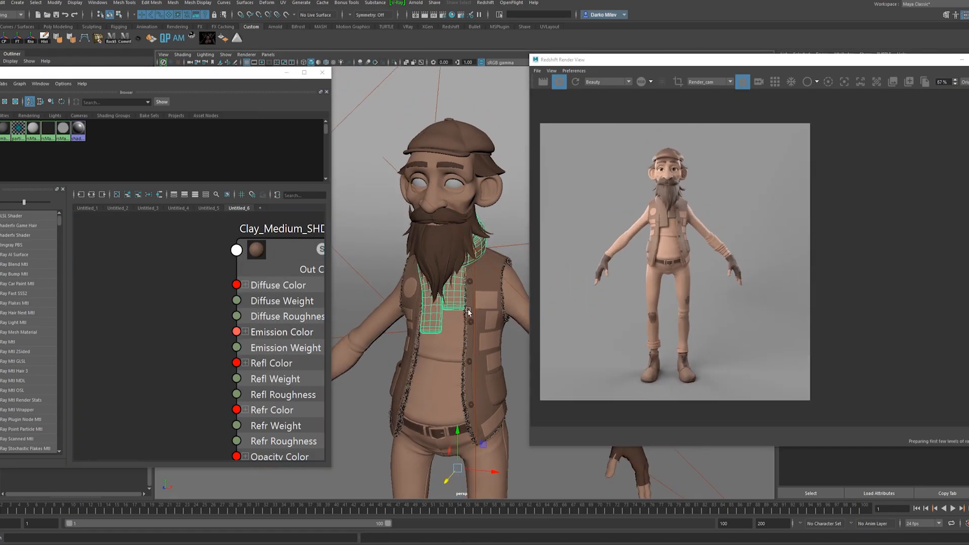
{"action": "scroll", "coordinate": [439, 368], "scroll_direction": "up", "scroll_amount": 4}
{"action": "scroll", "coordinate": [650, 218], "scroll_direction": "up", "scroll_amount": 3}
{"action": "scroll", "coordinate": [650, 218], "scroll_direction": "down", "scroll_amount": 1}
Close the Hypershade and rename the Rim_Right1 light Fill_Left.
{"action": "left_click", "coordinate": [322, 72]}
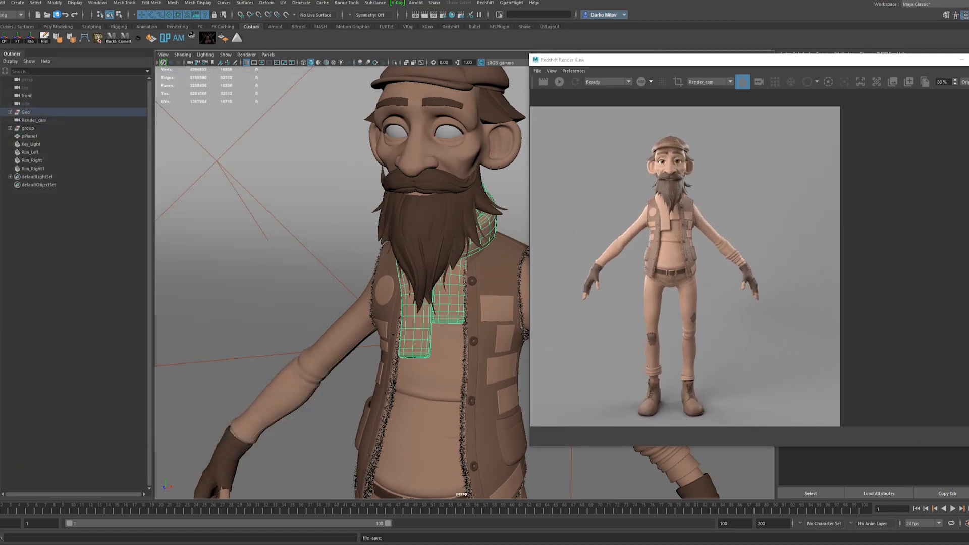
{"action": "scroll", "coordinate": [322, 197], "scroll_direction": "down", "scroll_amount": 10}
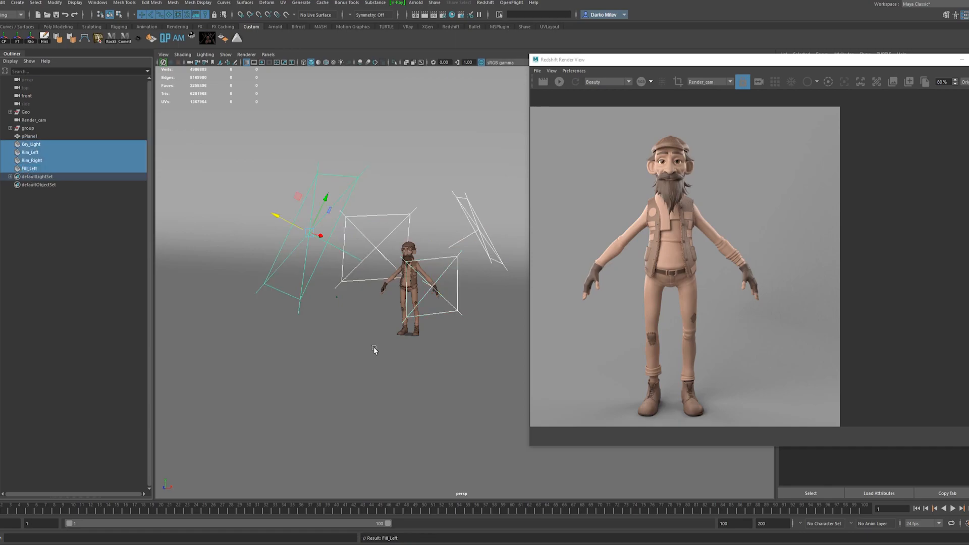
Rename the backdrop plane Backdrop_MSH and group it with the four lights under the name Light_Rig.
{"action": "key", "text": "ctrl+g"}
{"action": "scroll", "coordinate": [389, 342], "scroll_direction": "down", "scroll_amount": 4}
{"action": "left_click_drag", "start_coordinate": [413, 344], "coordinate": [464, 345], "text": "alt"}
{"action": "left_click", "coordinate": [289, 359], "text": "shift"}
{"action": "double_click", "coordinate": [38, 136]}
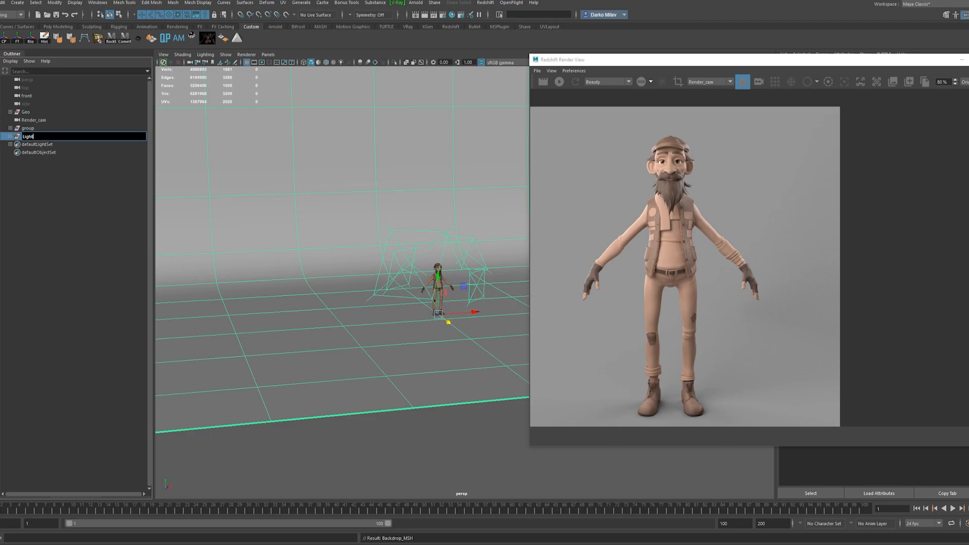
Expand the leftover group node in the scene hierarchy and delete it.
{"action": "left_click", "coordinate": [29, 129]}
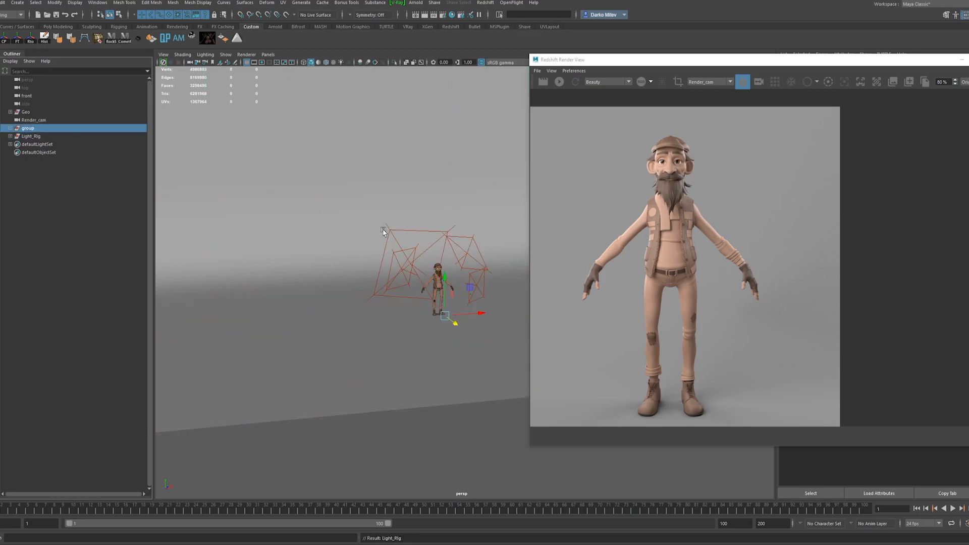
{"action": "left_click", "coordinate": [11, 129]}
{"action": "key", "text": "Delete"}
Maximize the render view, render the full character from Render_cam and inspect the final clay image.
{"action": "left_click_drag", "start_coordinate": [348, 288], "coordinate": [400, 292], "text": "alt"}
{"action": "double_click", "coordinate": [572, 62]}
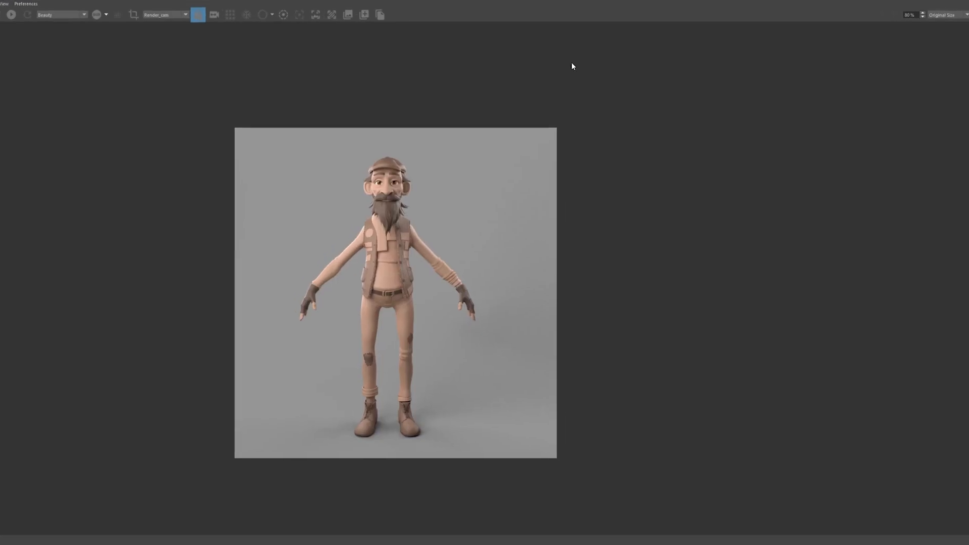
{"action": "scroll", "coordinate": [389, 254], "scroll_direction": "up", "scroll_amount": 5}
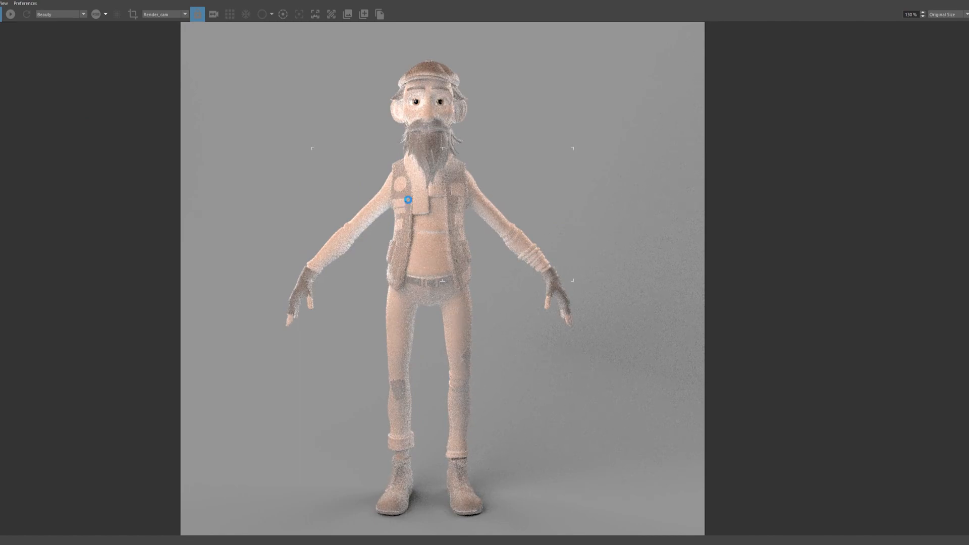
{"action": "scroll", "coordinate": [509, 177], "scroll_direction": "down", "scroll_amount": 2}
{"action": "scroll", "coordinate": [787, 186], "scroll_direction": "up", "scroll_amount": 2}
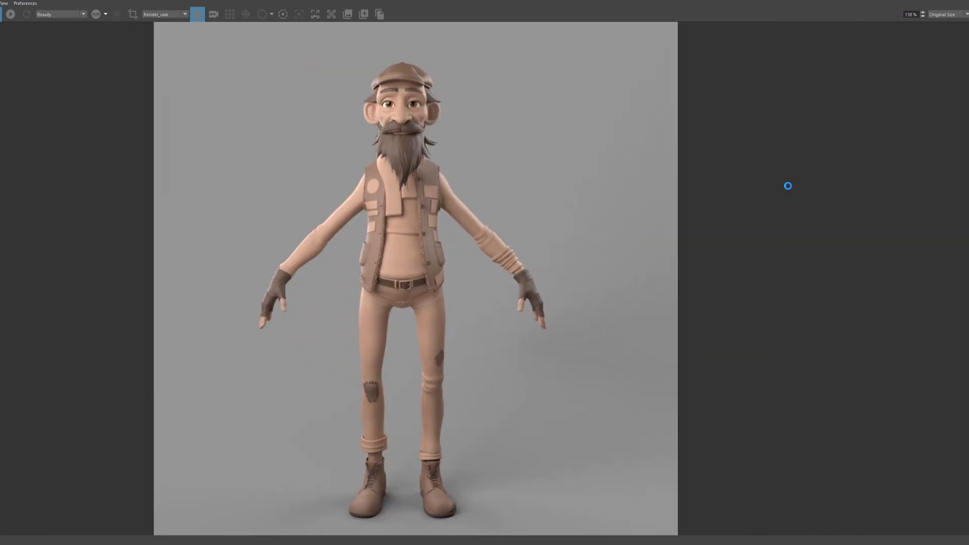
{"action": "scroll", "coordinate": [634, 242], "scroll_direction": "down", "scroll_amount": 2}
{"action": "scroll", "coordinate": [721, 235], "scroll_direction": "up", "scroll_amount": 2}
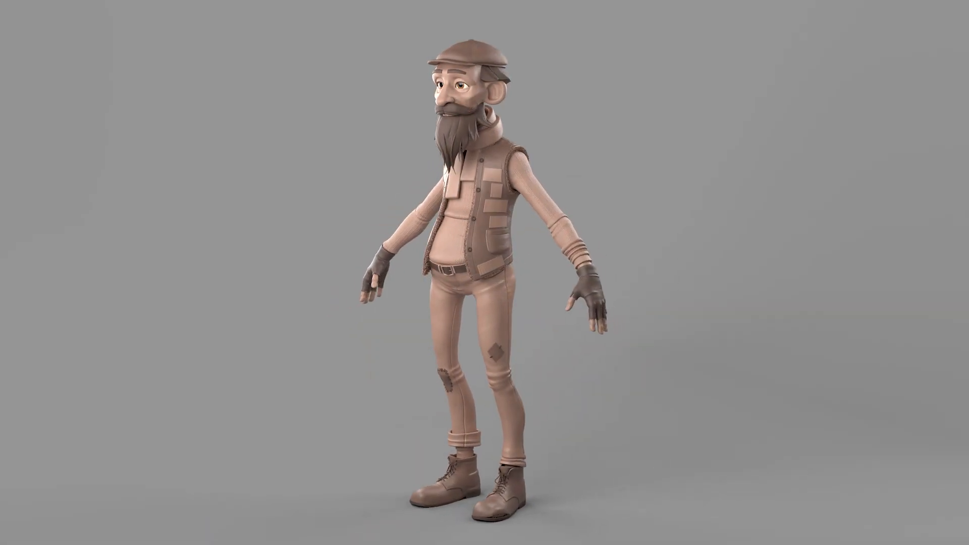